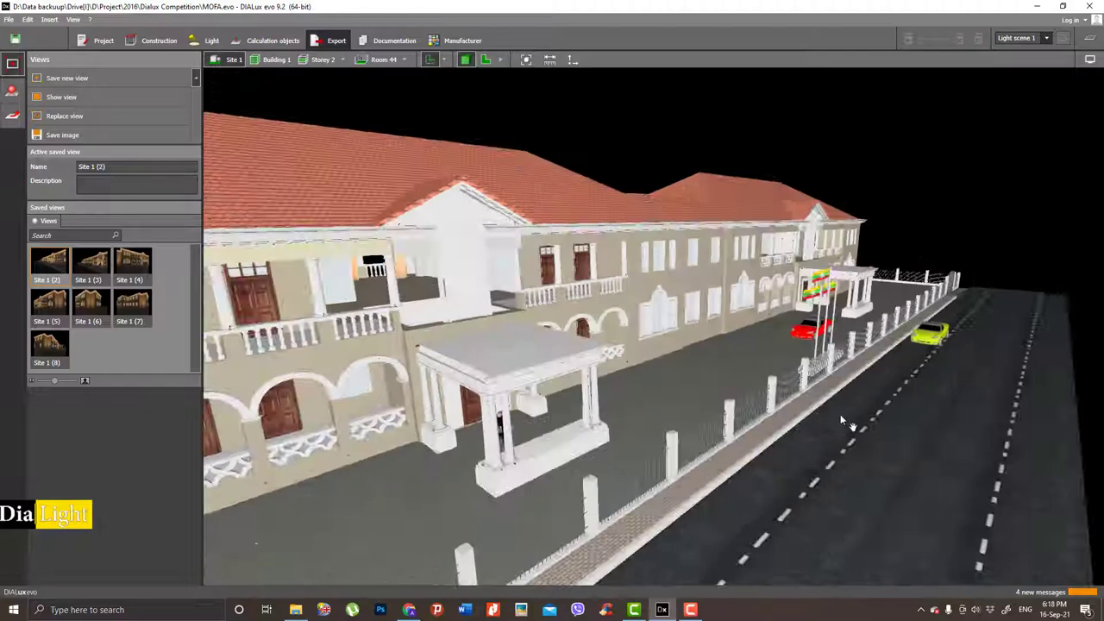
# Orbit the night-lit DIALux evo building along its facade toward the entrance porch.
pyautogui.moveTo(844, 422)
pyautogui.mouseDown()
pyautogui.moveTo(932, 430)
pyautogui.moveTo(709, 429)
pyautogui.moveTo(569, 407)
pyautogui.moveTo(752, 382)
pyautogui.moveTo(699, 409)
pyautogui.moveTo(824, 383)
pyautogui.mouseUp()
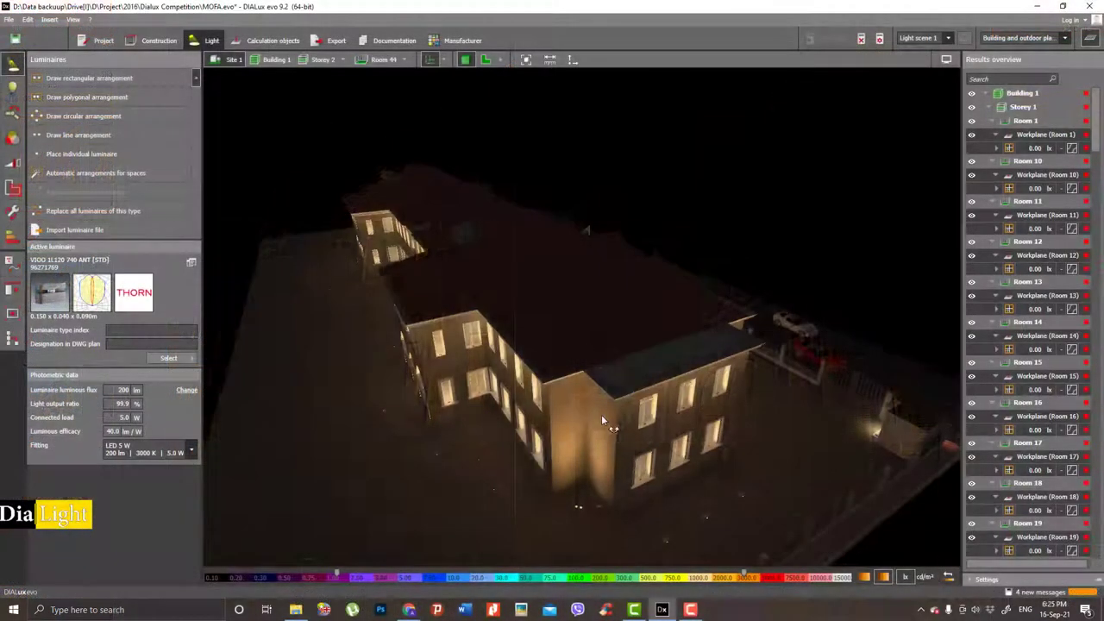
# Orbit the lit building view from aerial down to ground level.
pyautogui.moveTo(601, 421)
pyautogui.mouseDown()
pyautogui.moveTo(625, 388)
pyautogui.moveTo(653, 392)
pyautogui.moveTo(566, 414)
pyautogui.moveTo(719, 363)
pyautogui.moveTo(528, 444)
pyautogui.moveTo(374, 453)
pyautogui.moveTo(529, 414)
pyautogui.moveTo(493, 378)
pyautogui.moveTo(477, 338)
pyautogui.moveTo(515, 348)
pyautogui.moveTo(464, 337)
pyautogui.moveTo(510, 365)
pyautogui.moveTo(548, 361)
pyautogui.mouseUp()
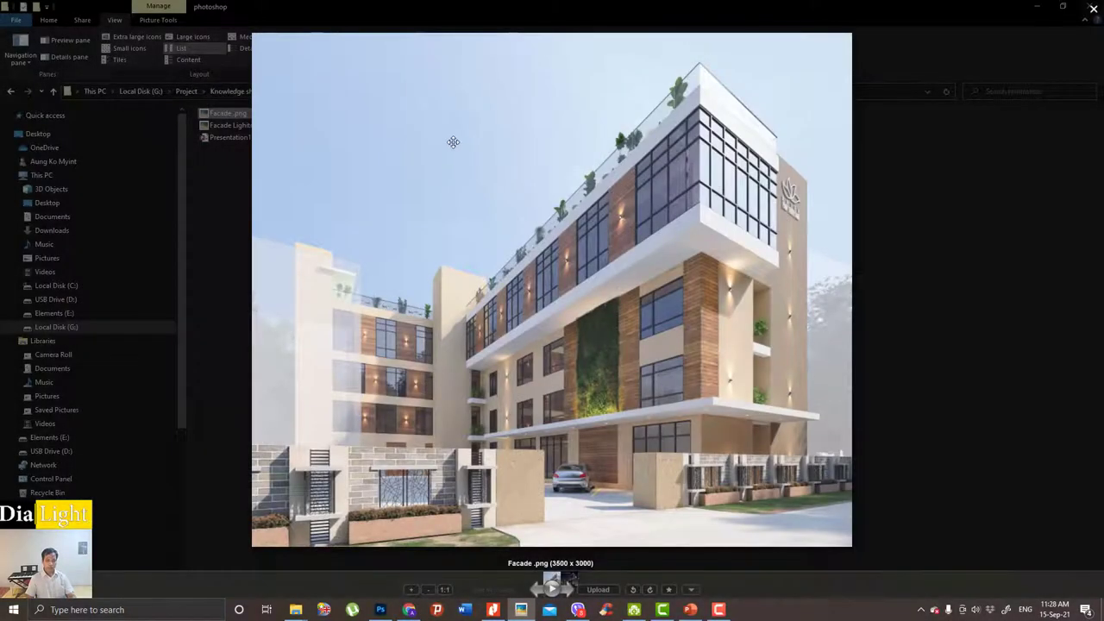
# Close the image preview and open Facade.png in Photoshop.
pyautogui.press('Escape')
pyautogui.moveTo(235, 116)
pyautogui.mouseDown()
pyautogui.moveTo(401, 80)
pyautogui.moveTo(380, 41)
pyautogui.mouseUp()
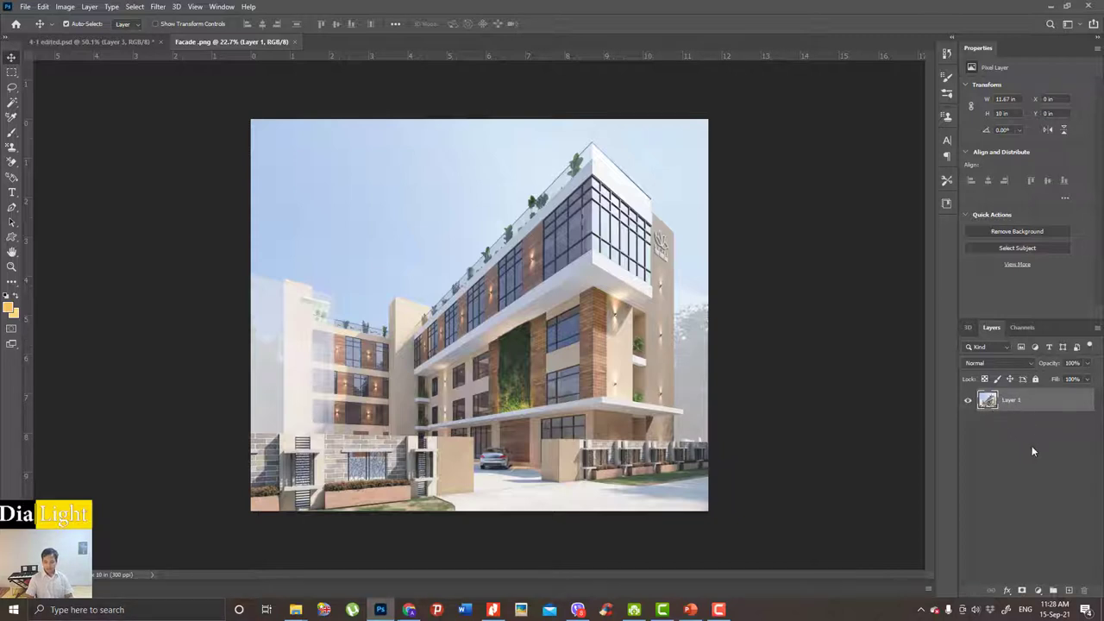
# Duplicate Layer 1 and name the copy 'Facade'.
pyautogui.hotkey('ctrl', 'j')
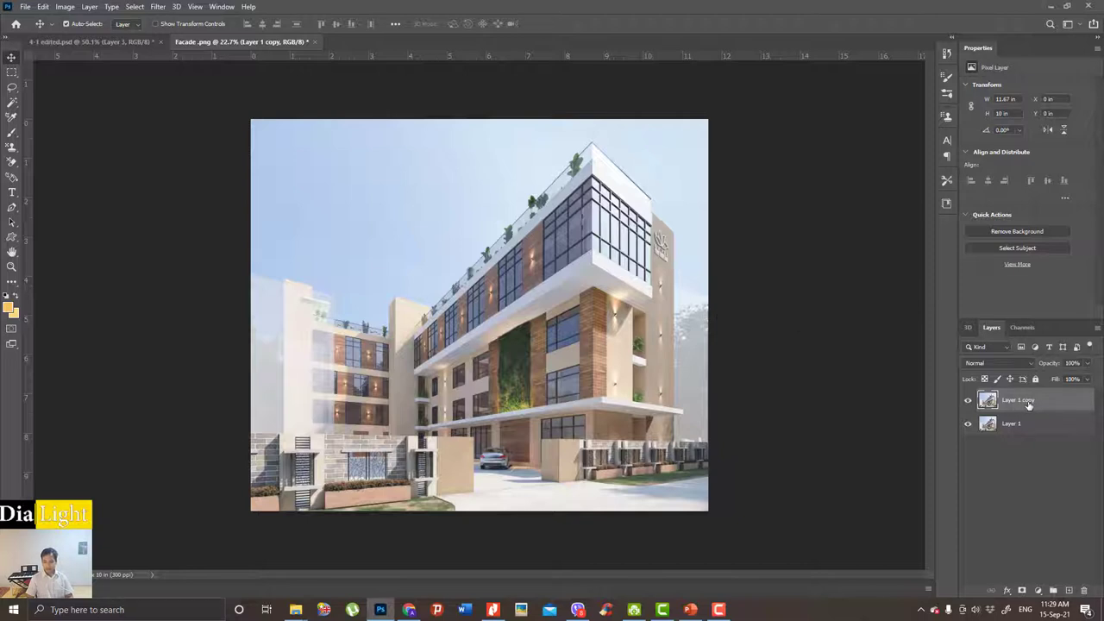
pyautogui.doubleClick(1023, 401)
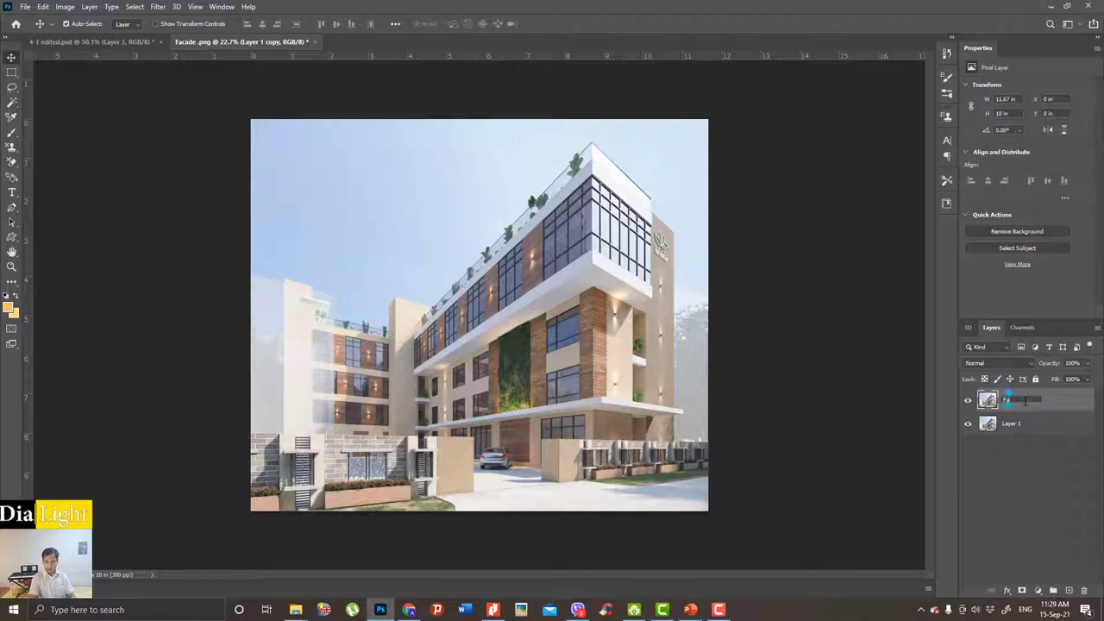
pyautogui.write('Facade')
pyautogui.press('Return')
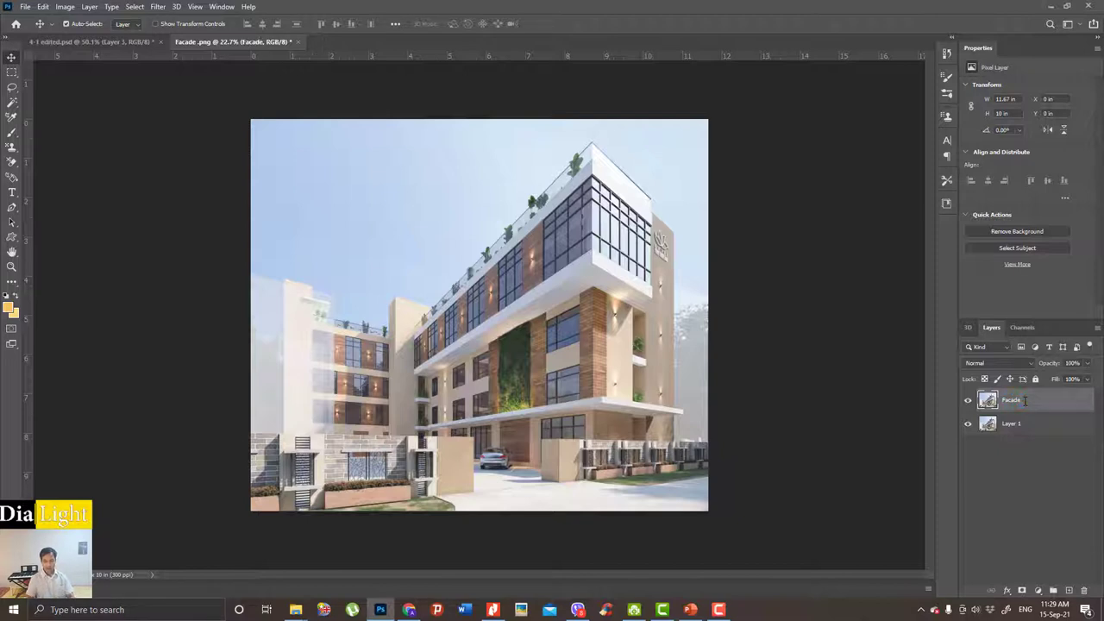
# Zoom and pan across the building render, then pick the Eraser tool.
pyautogui.scroll(3, 434, 255)
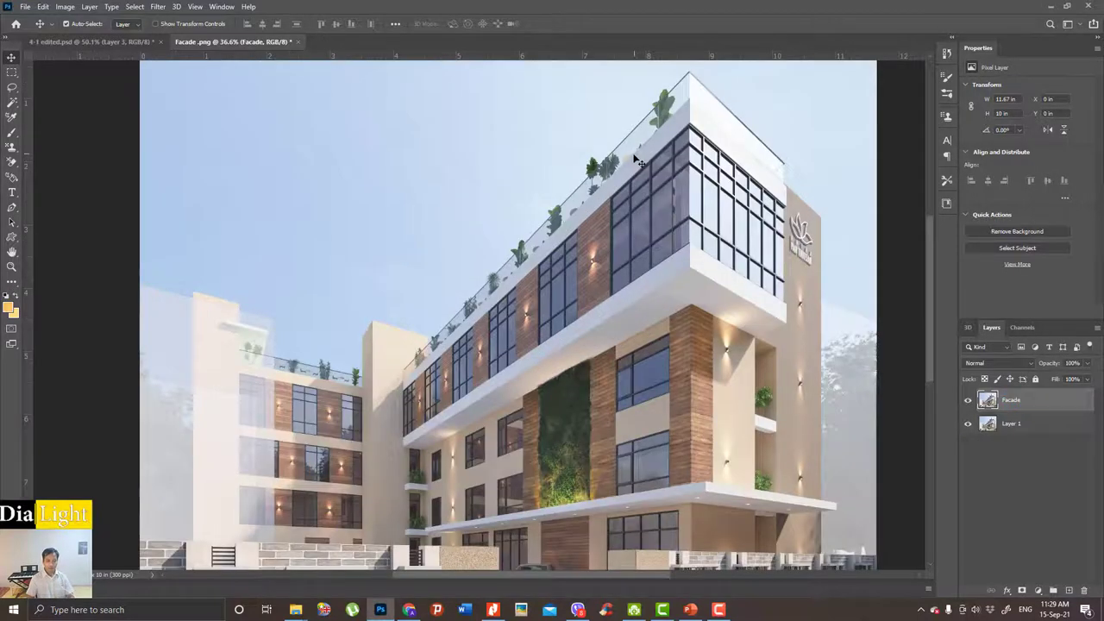
pyautogui.scroll(-2, 578, 197)
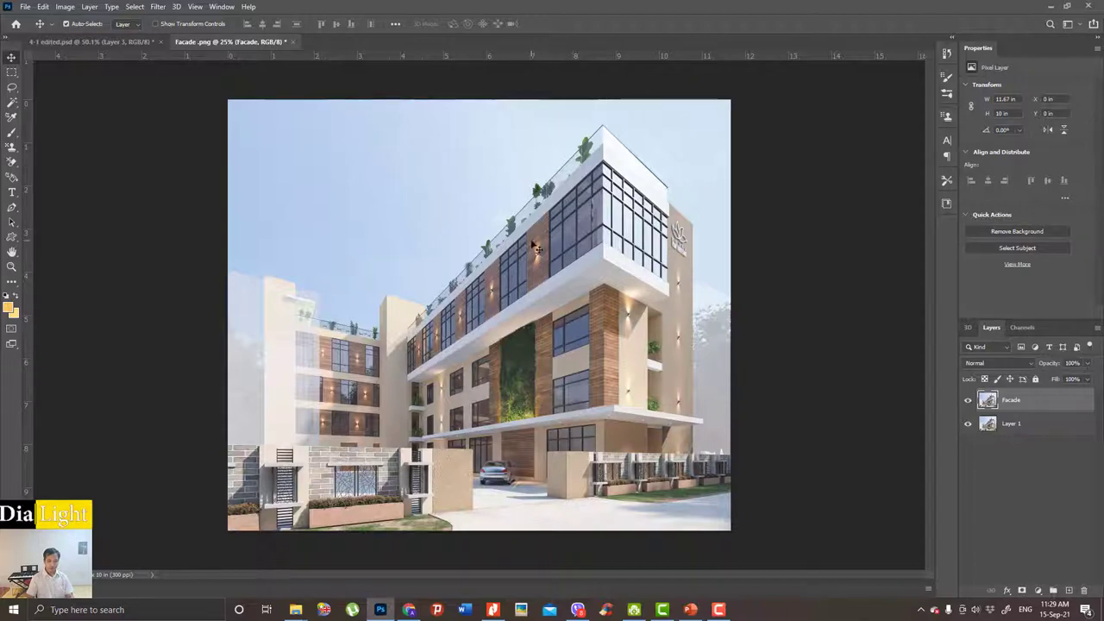
pyautogui.scroll(2, 483, 261)
pyautogui.moveTo(483, 261); pyautogui.dragTo(541, 289)
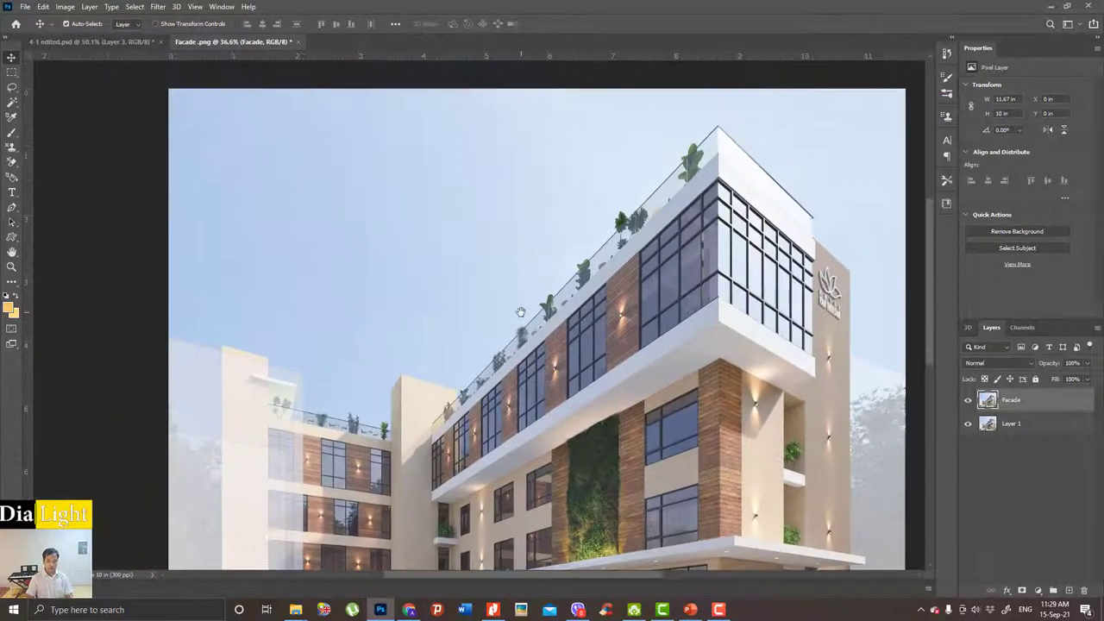
pyautogui.scroll(-2, 226, 207)
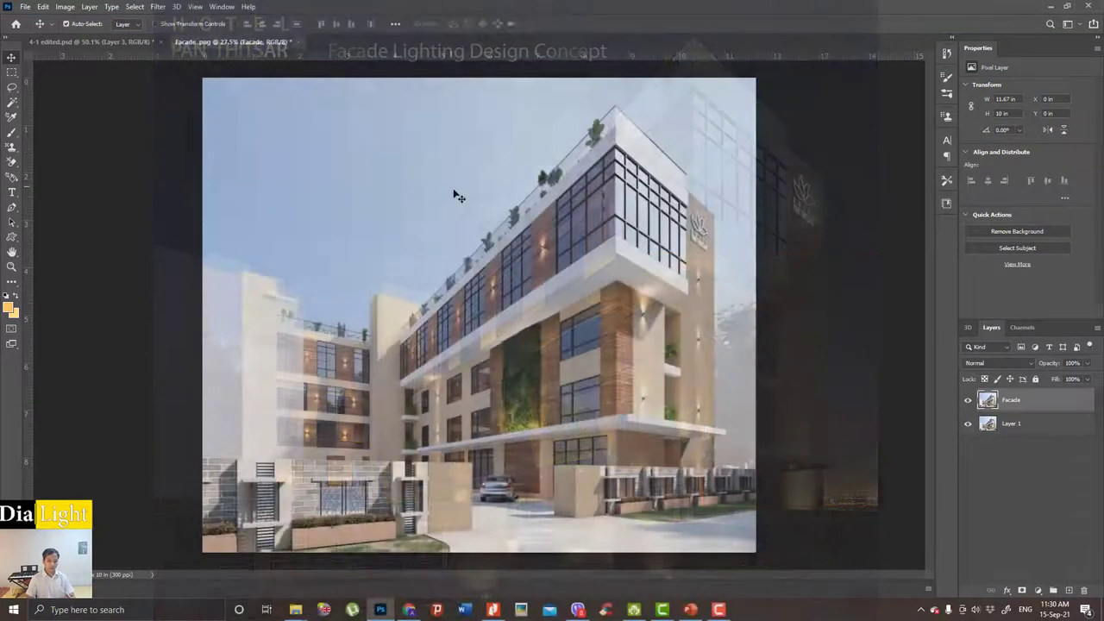
pyautogui.scroll(1, 481, 232)
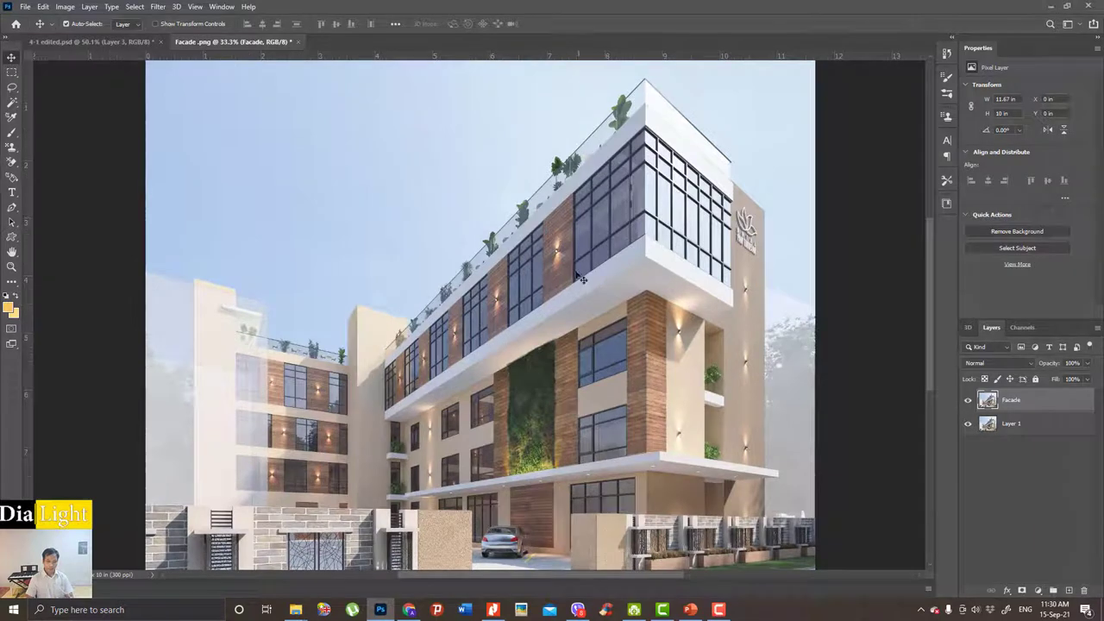
pyautogui.scroll(1, 443, 308)
pyautogui.press('e')
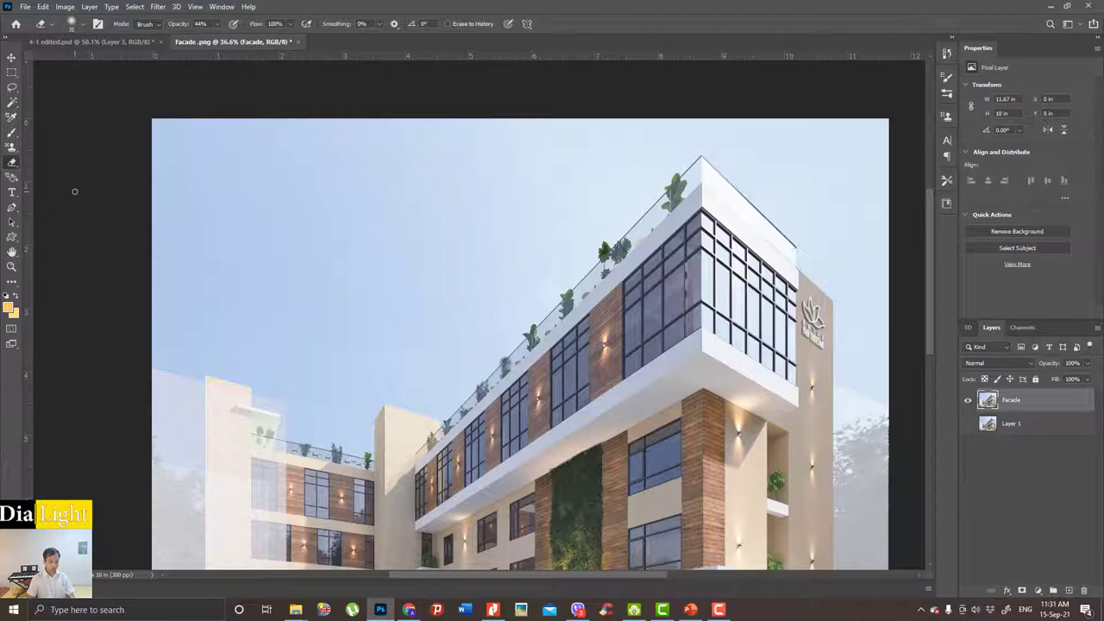
# Test-erase the sky with an enlarged standard Eraser, then undo the strokes.
pyautogui.press('s')
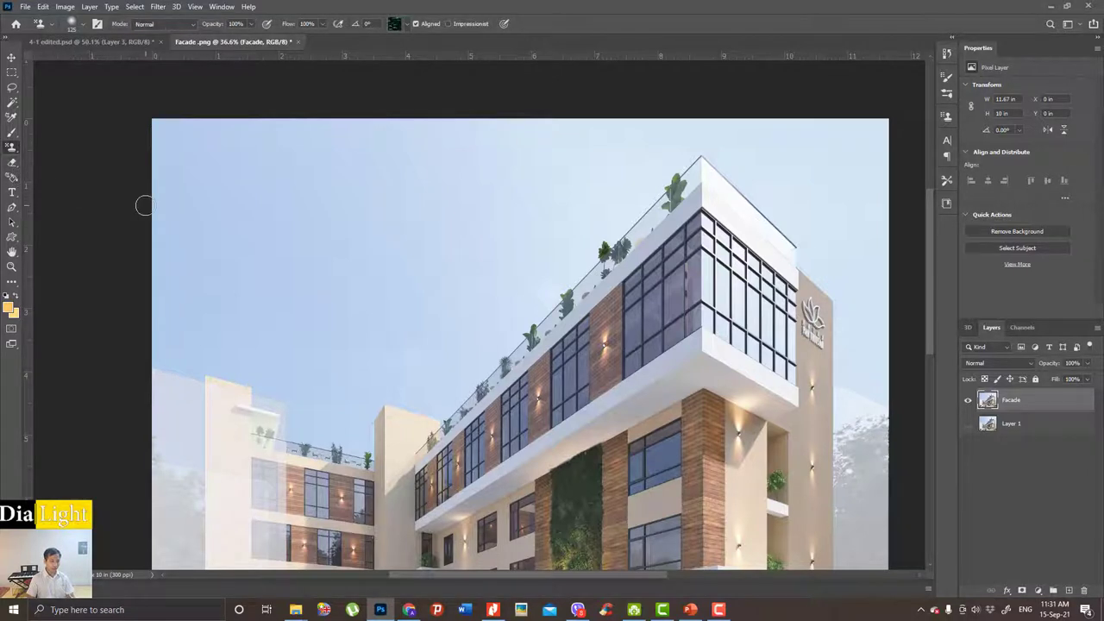
pyautogui.press('e')
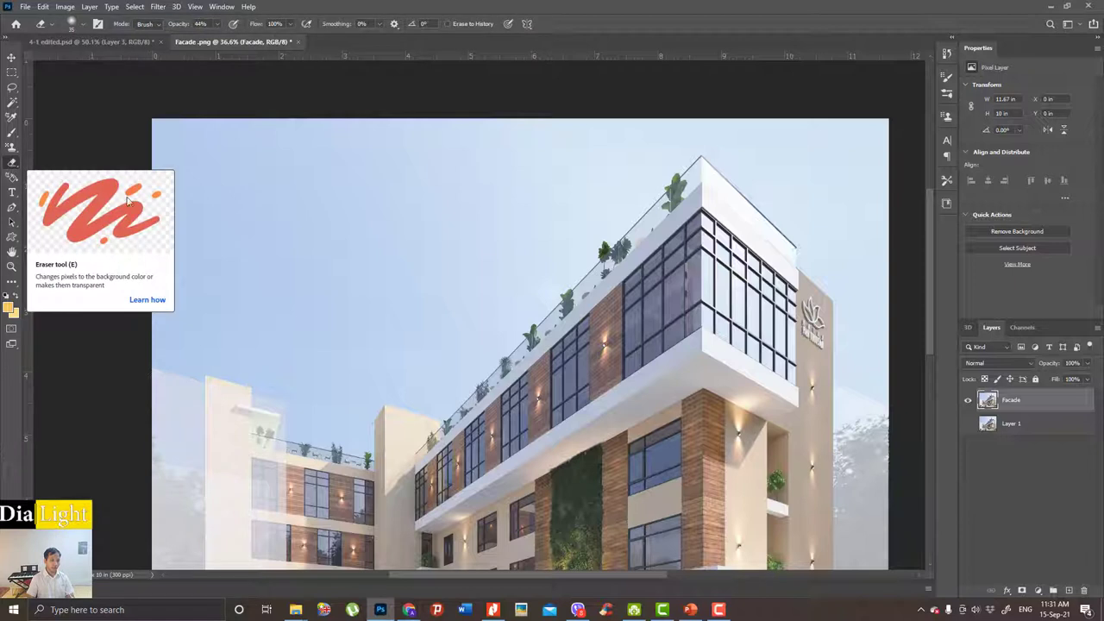
pyautogui.rightClick(13, 165)
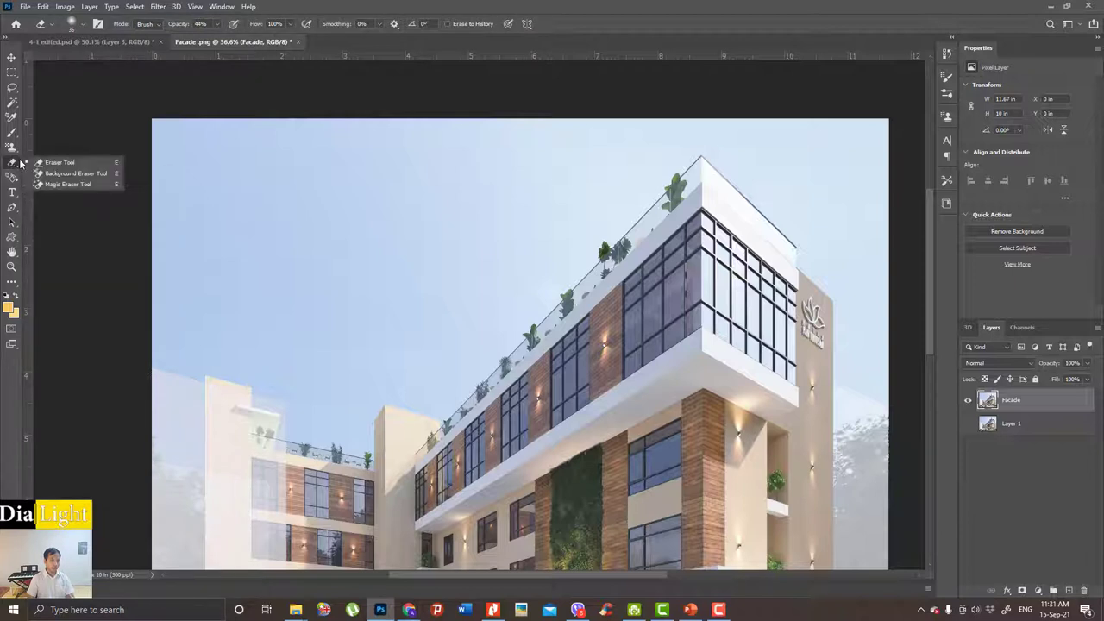
pyautogui.click(69, 167)
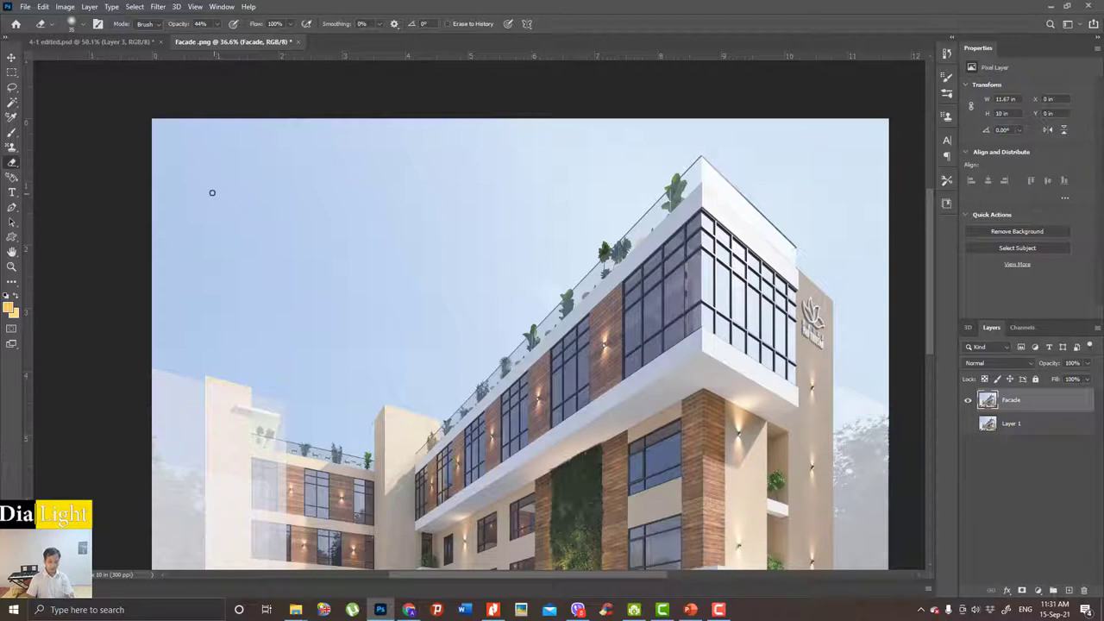
pyautogui.press(']')
pyautogui.press(']')
pyautogui.press(']')
pyautogui.moveTo(165, 131); pyautogui.dragTo(216, 153)
pyautogui.moveTo(247, 197)
pyautogui.mouseDown()
pyautogui.moveTo(625, 216)
pyautogui.moveTo(611, 265)
pyautogui.moveTo(620, 280)
pyautogui.mouseUp()
pyautogui.hotkey('ctrl', 'z')
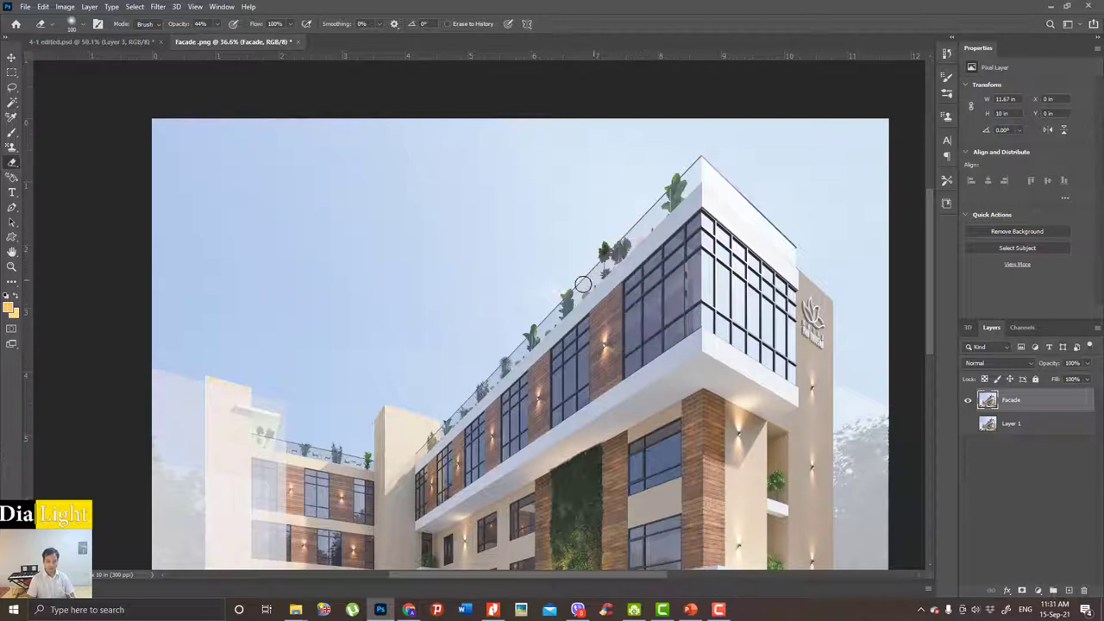
# Switch to the Background Eraser Tool, set to Discontiguous with 30% tolerance.
pyautogui.rightClick(12, 161)
pyautogui.click(52, 173)
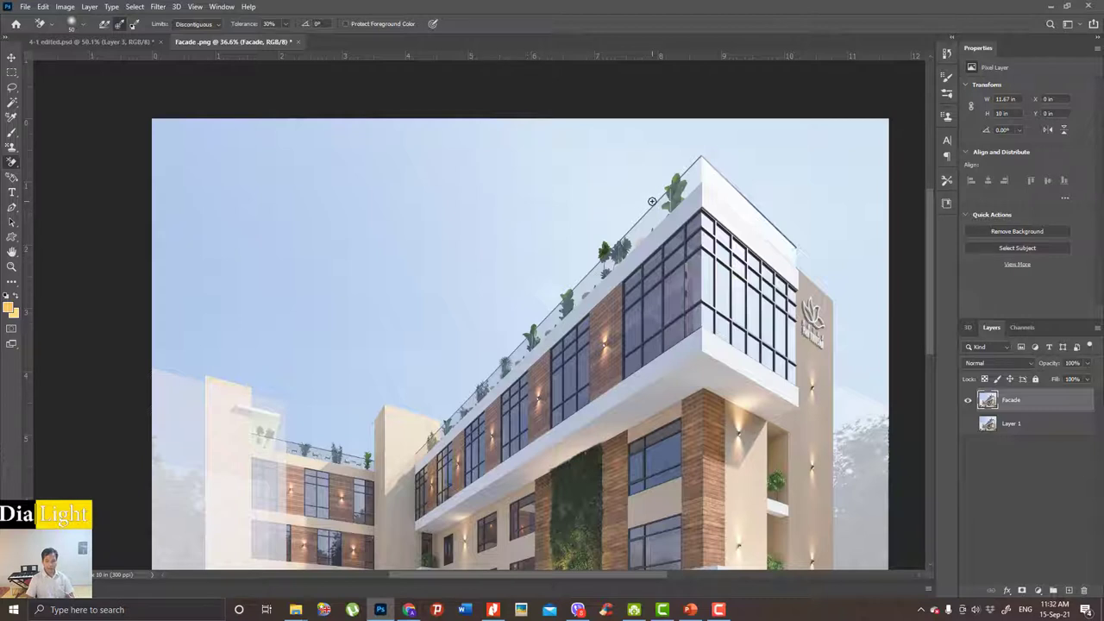
pyautogui.rightClick(12, 165)
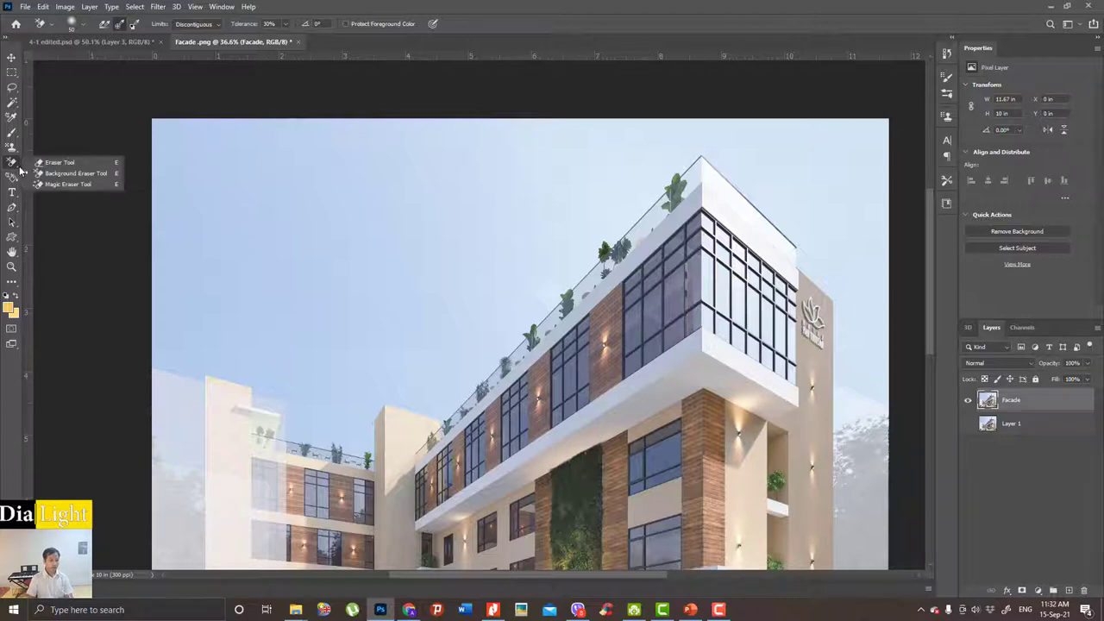
pyautogui.click(52, 173)
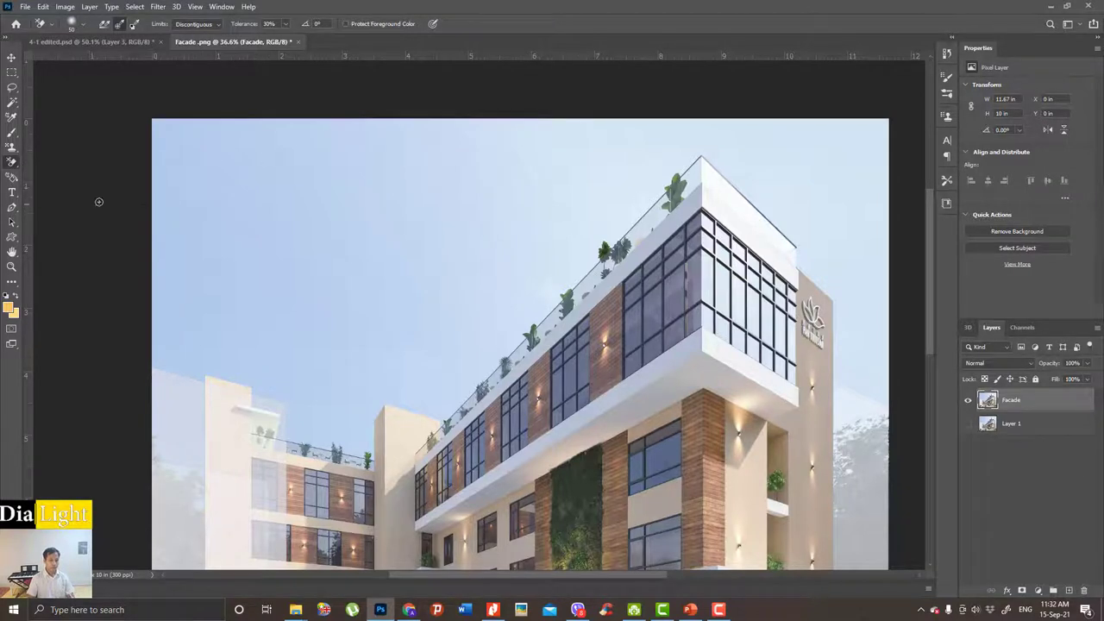
pyautogui.rightClick(12, 164)
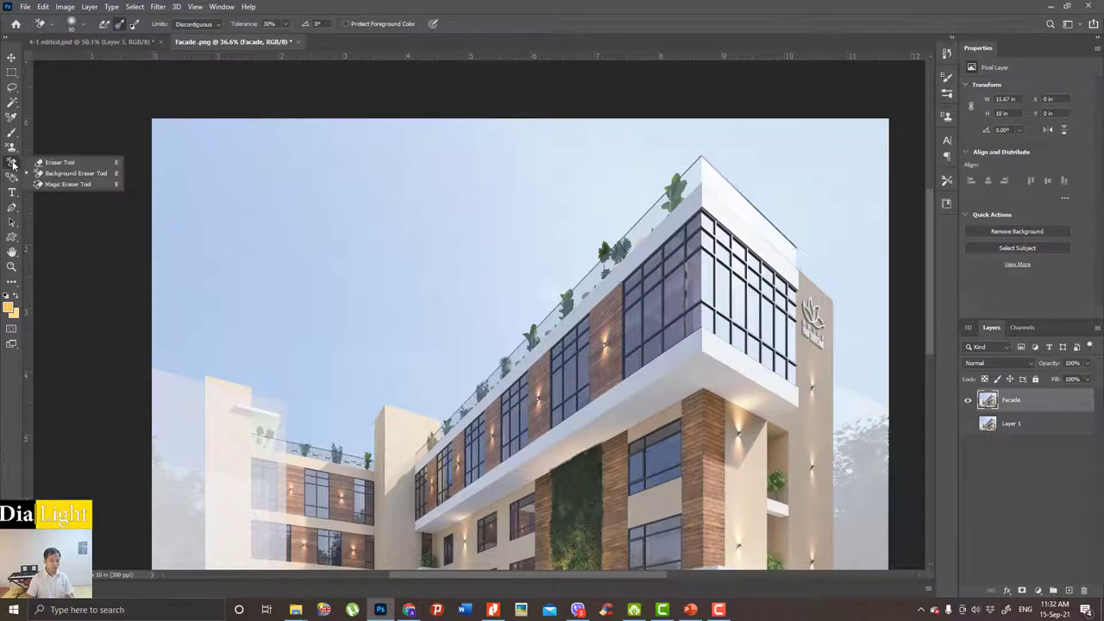
pyautogui.click(66, 182)
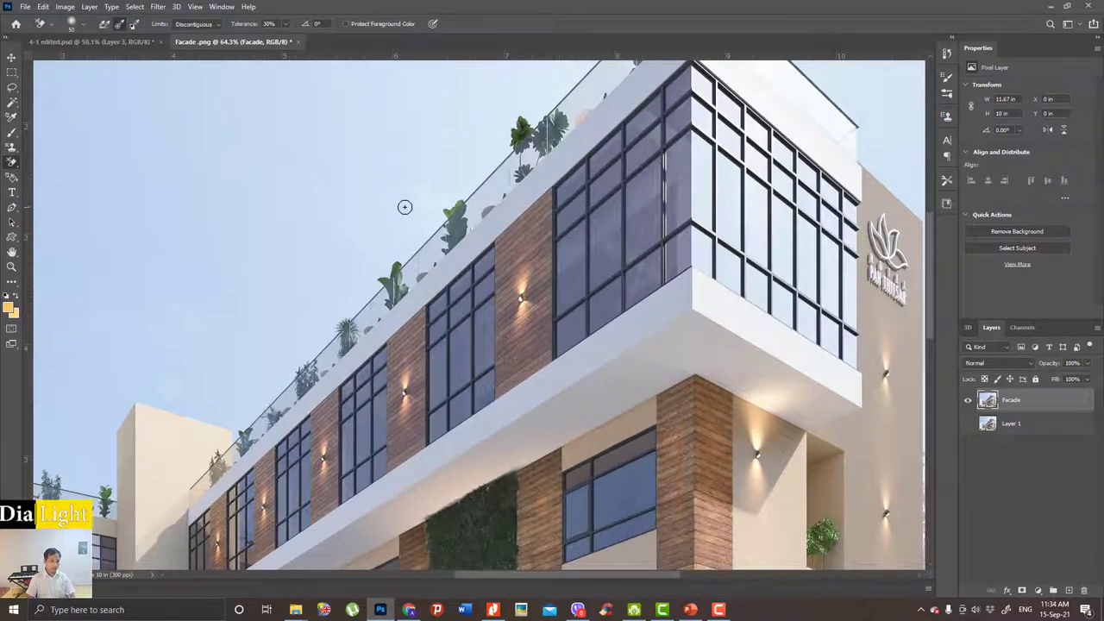
# Enlarge the Background Eraser brush and erase the sky along the glass railing.
pyautogui.scroll(3, 405, 207)
pyautogui.scroll(2, 449, 233)
pyautogui.scroll(2, 501, 256)
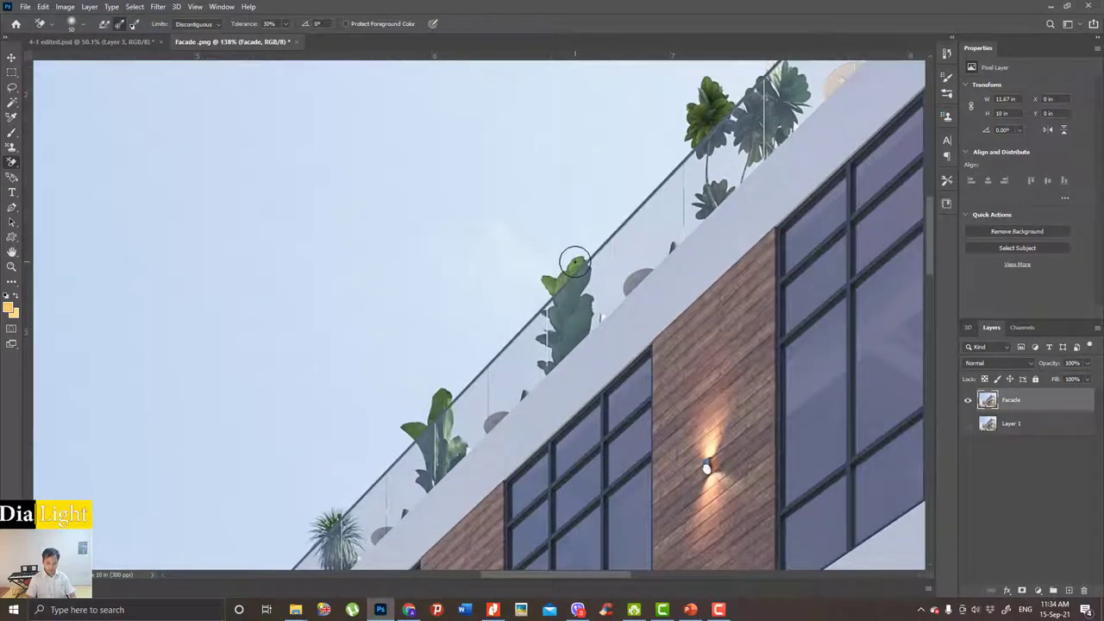
pyautogui.scroll(2, 578, 263)
pyautogui.press(']')
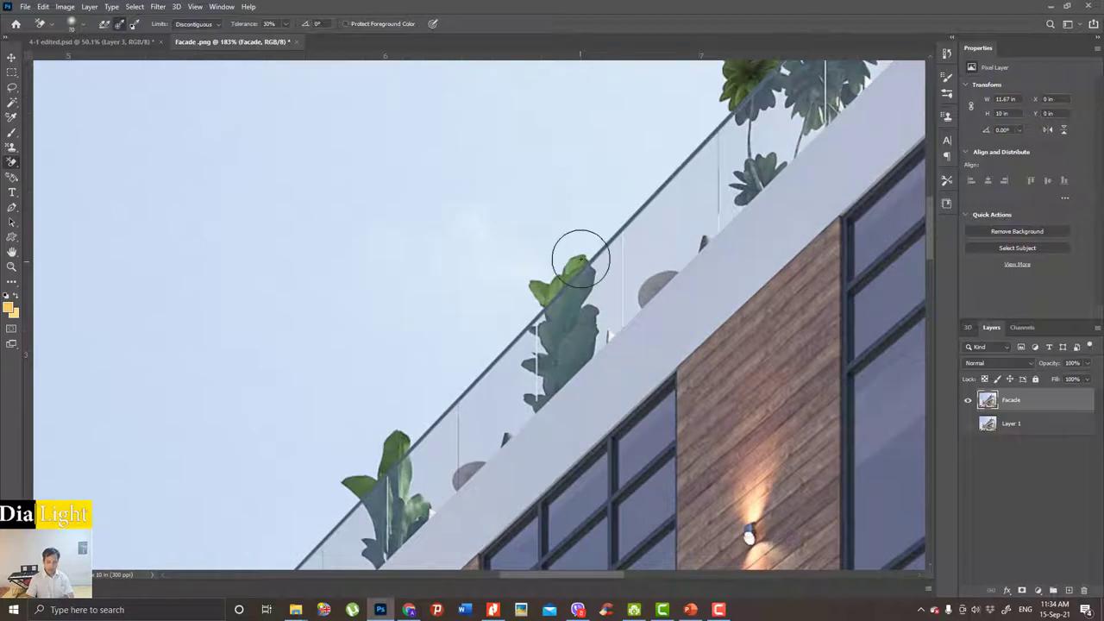
pyautogui.press(']')
pyautogui.press(']')
pyautogui.press(']')
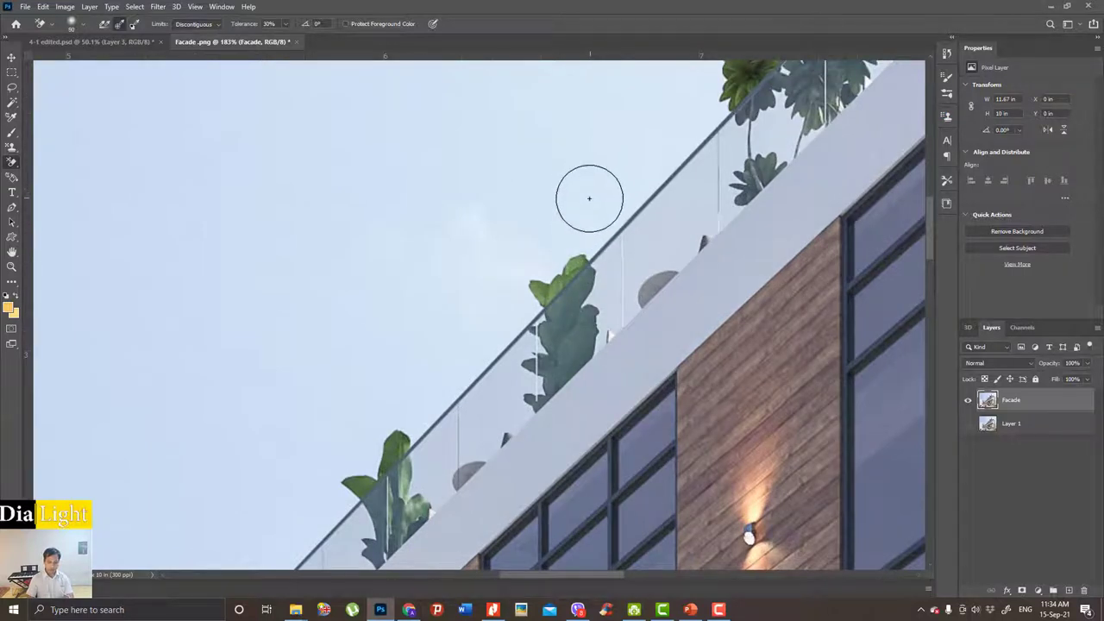
pyautogui.moveTo(586, 192)
pyautogui.mouseDown()
pyautogui.moveTo(508, 244)
pyautogui.moveTo(486, 268)
pyautogui.moveTo(491, 298)
pyautogui.mouseUp()
pyautogui.scroll(1, 492, 298)
pyautogui.moveTo(475, 340); pyautogui.dragTo(389, 438)
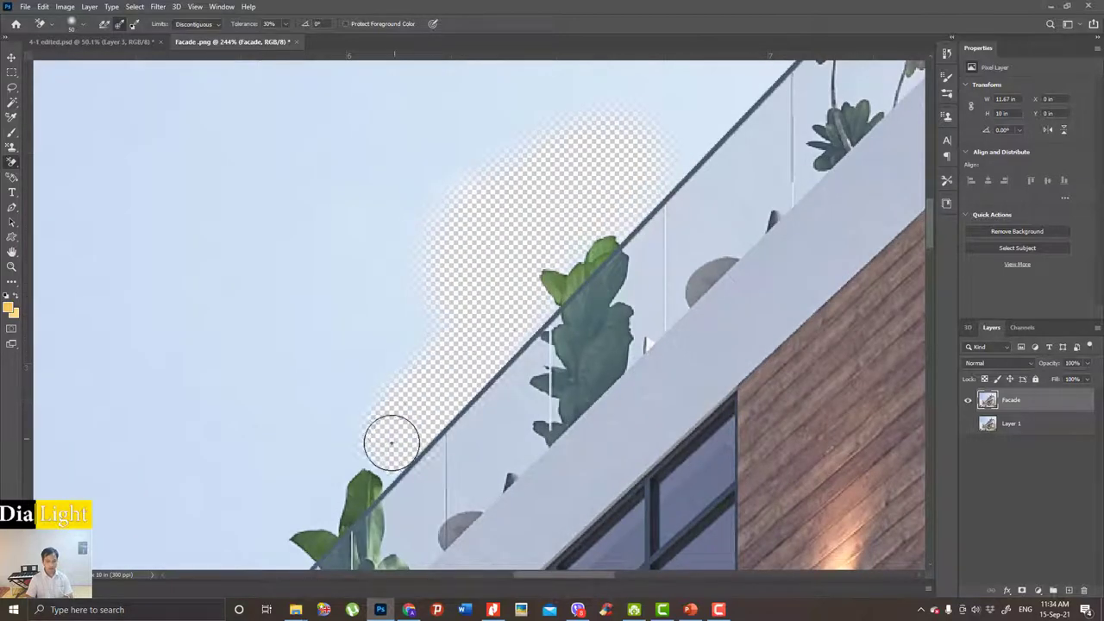
pyautogui.scroll(1, 434, 306)
pyautogui.moveTo(434, 306); pyautogui.dragTo(355, 394)
pyautogui.scroll(1, 503, 322)
pyautogui.moveTo(503, 323)
pyautogui.mouseDown()
pyautogui.moveTo(500, 340)
pyautogui.moveTo(567, 291)
pyautogui.moveTo(580, 324)
pyautogui.mouseUp()
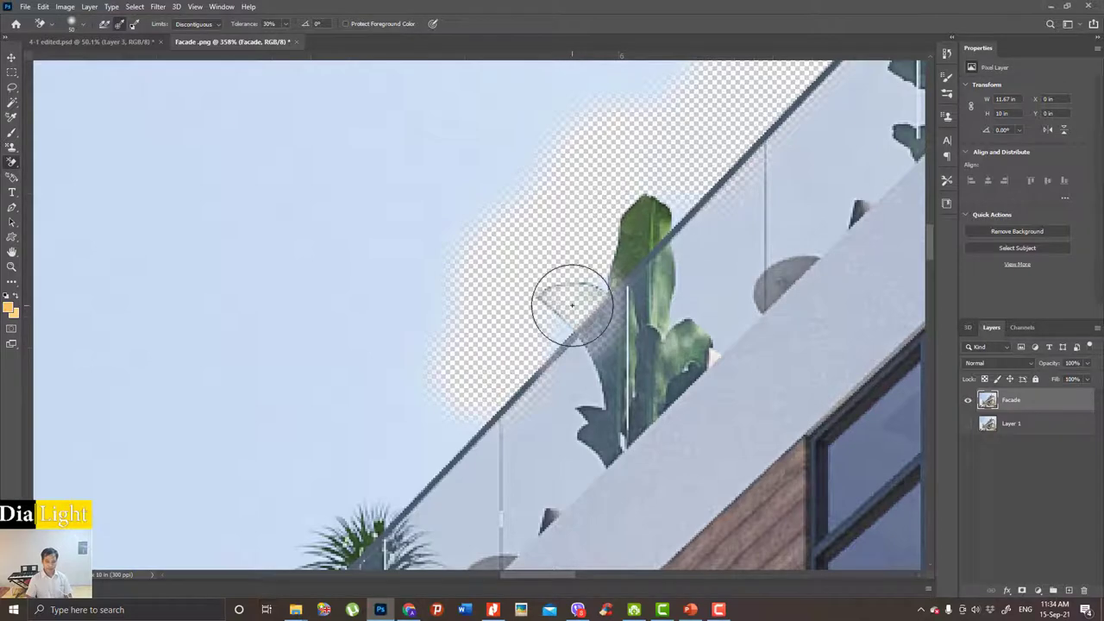
pyautogui.scroll(-1, 572, 305)
pyautogui.scroll(-1, 506, 325)
pyautogui.scroll(1, 547, 308)
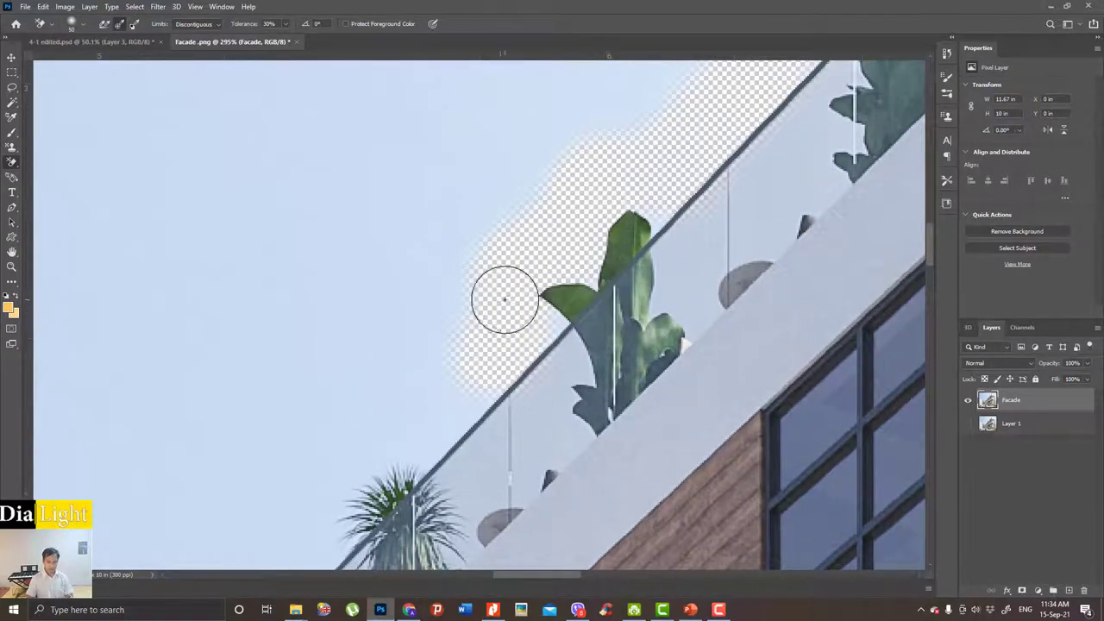
# Erase the sky beside the palm and railing plant, and in strips above the railing.
pyautogui.moveTo(500, 296); pyautogui.dragTo(561, 299)
pyautogui.moveTo(444, 406)
pyautogui.mouseDown()
pyautogui.moveTo(652, 277)
pyautogui.moveTo(666, 242)
pyautogui.mouseUp()
pyautogui.moveTo(592, 320)
pyautogui.mouseDown()
pyautogui.moveTo(585, 303)
pyautogui.moveTo(636, 298)
pyautogui.moveTo(575, 284)
pyautogui.moveTo(444, 423)
pyautogui.moveTo(439, 396)
pyautogui.moveTo(429, 409)
pyautogui.mouseUp()
pyautogui.scroll(2, 438, 396)
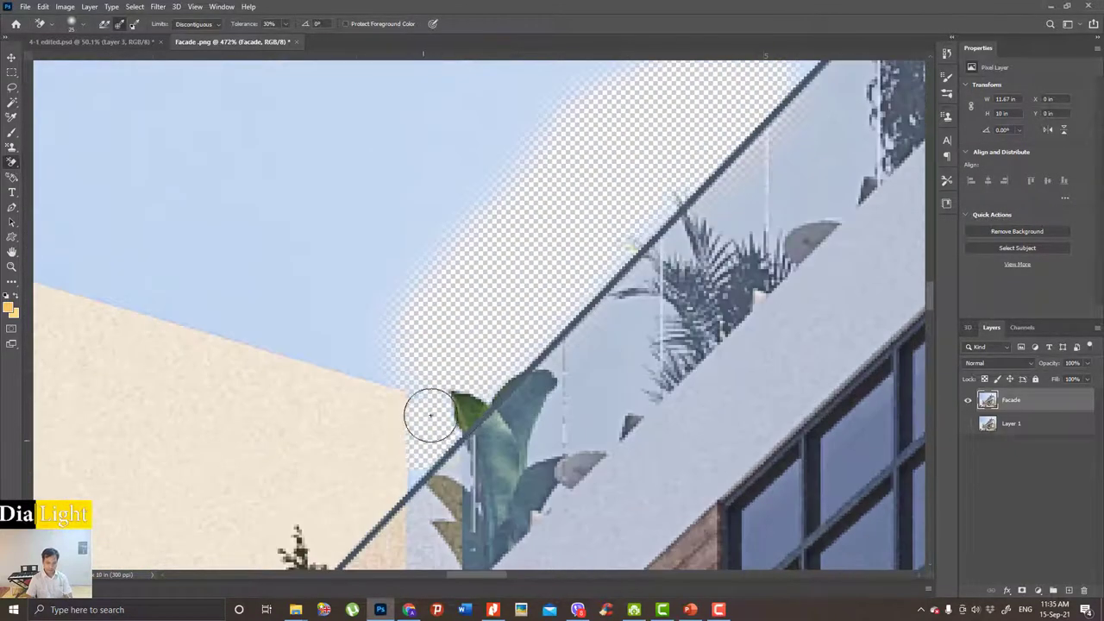
pyautogui.scroll(-3, 429, 409)
pyautogui.scroll(4, 362, 362)
pyautogui.moveTo(509, 310); pyautogui.dragTo(416, 342)
pyautogui.scroll(-3, 416, 342)
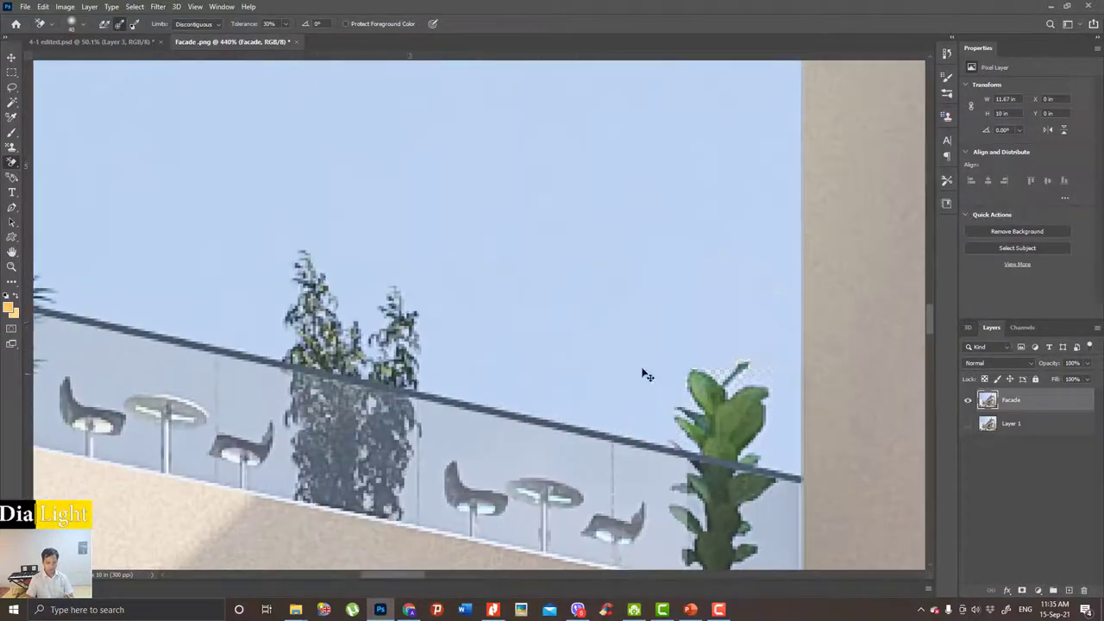
pyautogui.moveTo(646, 374)
pyautogui.mouseDown()
pyautogui.moveTo(480, 364)
pyautogui.moveTo(284, 226)
pyautogui.mouseUp()
pyautogui.scroll(3, 627, 339)
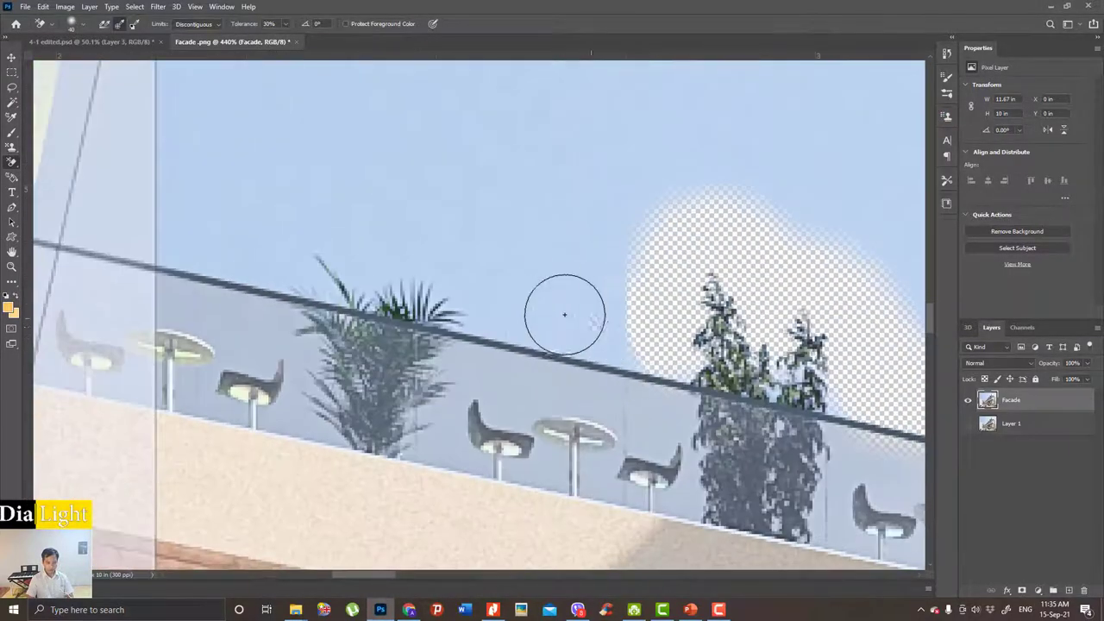
pyautogui.moveTo(565, 313); pyautogui.dragTo(296, 247)
# Erase the sky around the lower and upper rooftop plants.
pyautogui.scroll(-3, 296, 246)
pyautogui.scroll(-3, 399, 299)
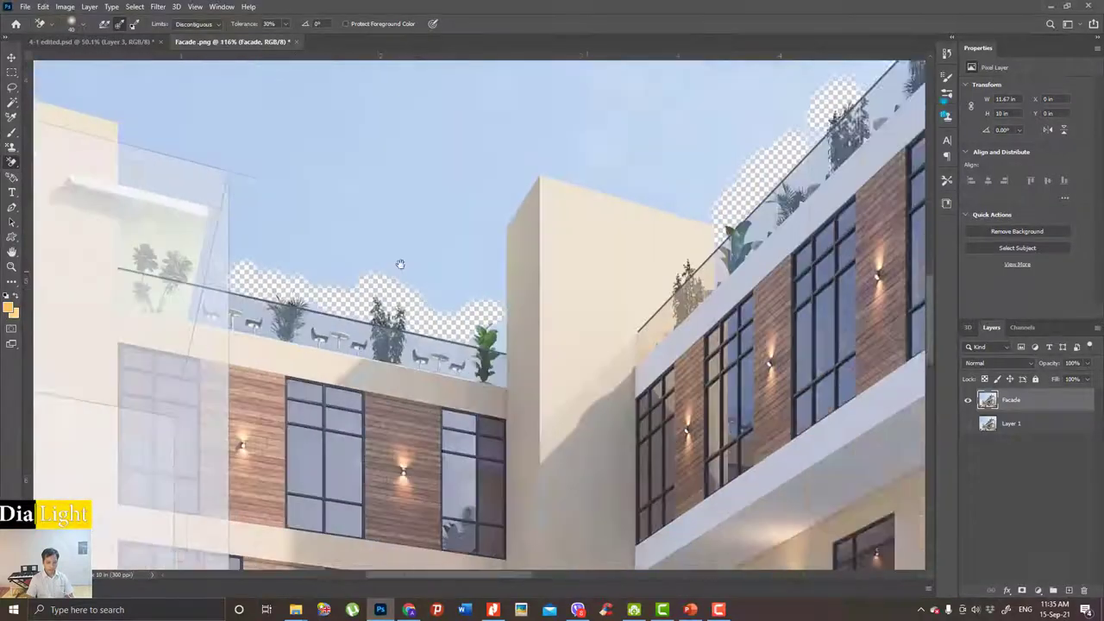
pyautogui.scroll(2, 537, 274)
pyautogui.scroll(1, 537, 273)
pyautogui.scroll(1, 439, 357)
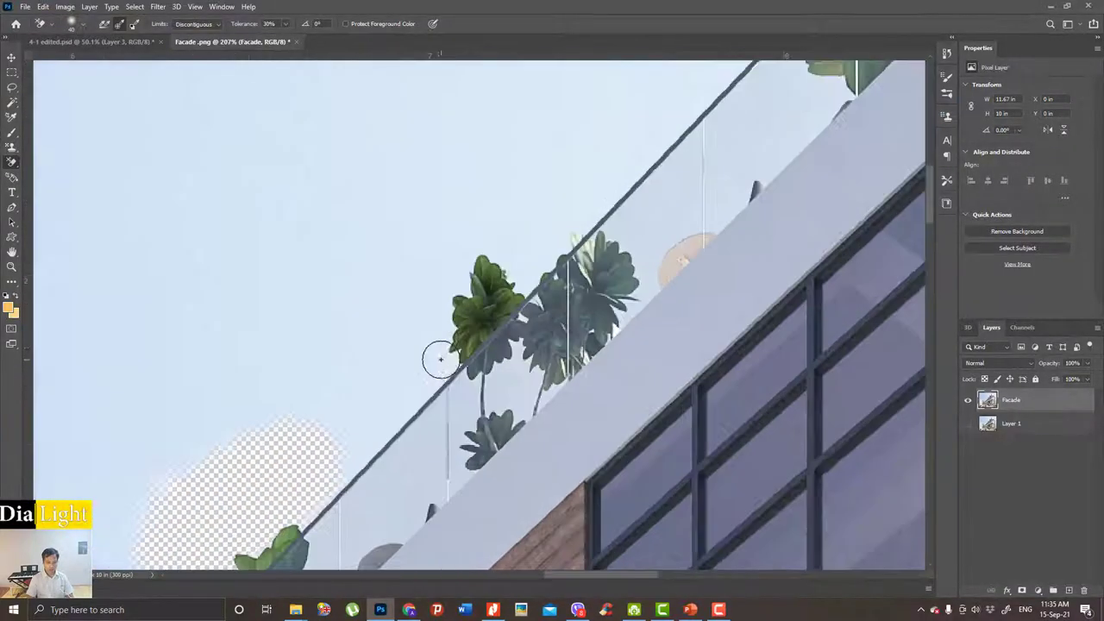
pyautogui.moveTo(439, 358)
pyautogui.mouseDown()
pyautogui.moveTo(469, 242)
pyautogui.moveTo(560, 222)
pyautogui.mouseUp()
pyautogui.scroll(-1, 560, 222)
pyautogui.moveTo(543, 334); pyautogui.dragTo(690, 147)
pyautogui.scroll(-3, 390, 349)
pyautogui.scroll(1, 390, 348)
pyautogui.scroll(1, 390, 349)
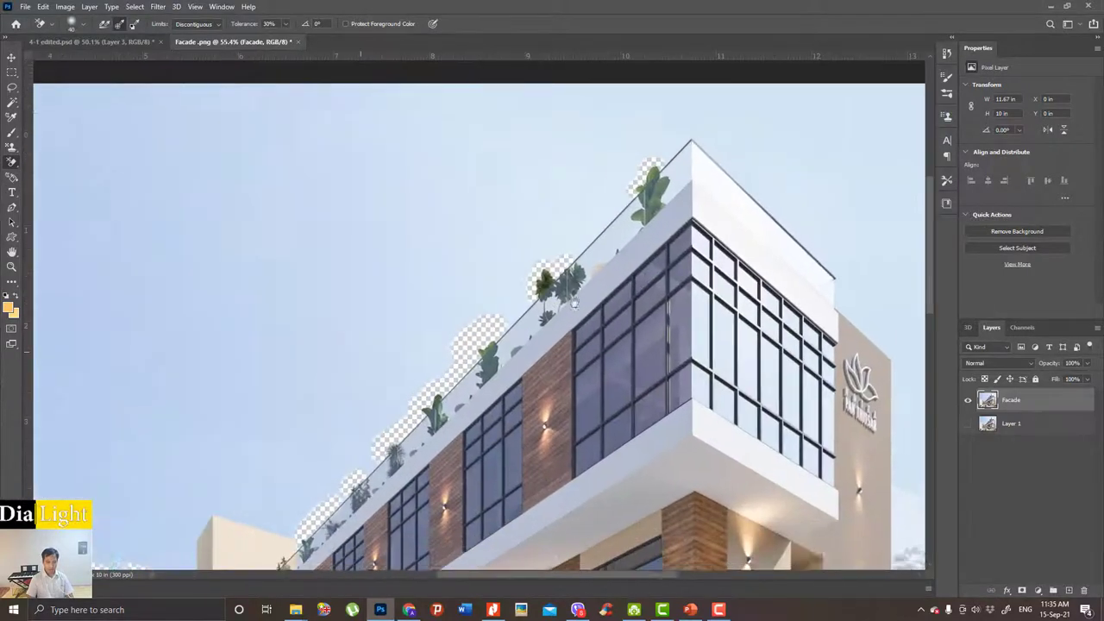
pyautogui.scroll(1, 541, 325)
pyautogui.scroll(1, 604, 276)
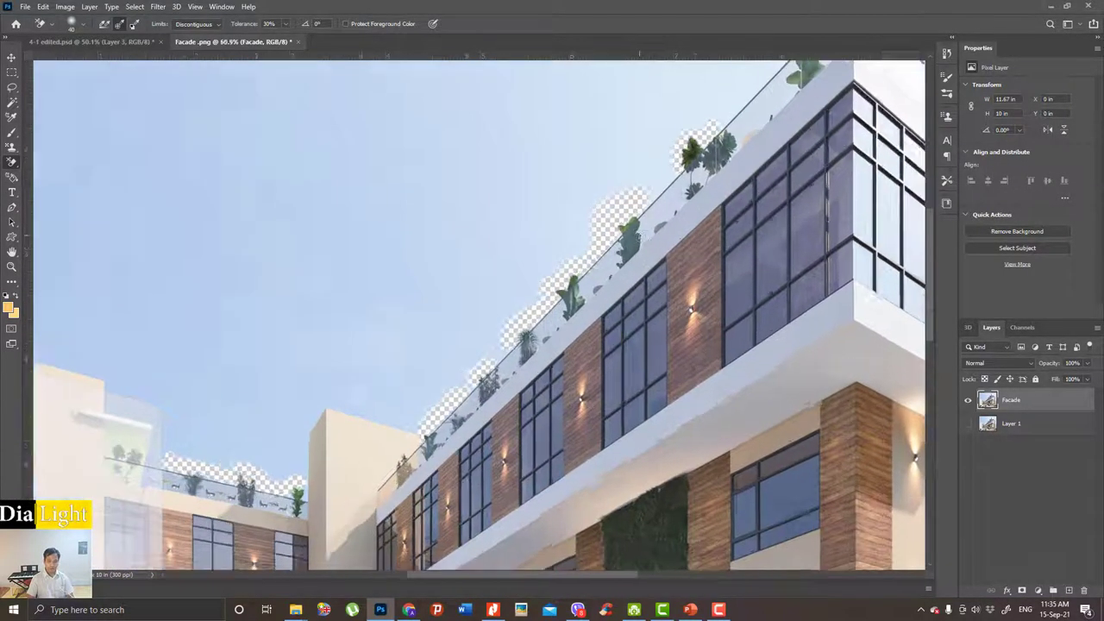
pyautogui.scroll(1, 669, 233)
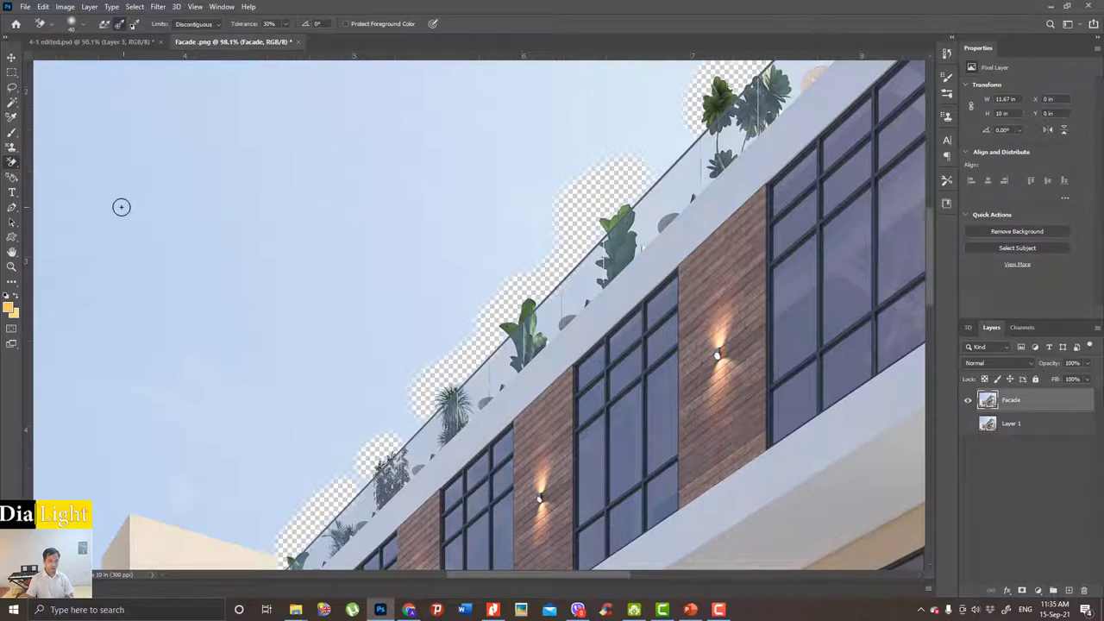
# Trace a pen path up the left building's edge, along the wall top, down to the railing plants.
pyautogui.press('p')
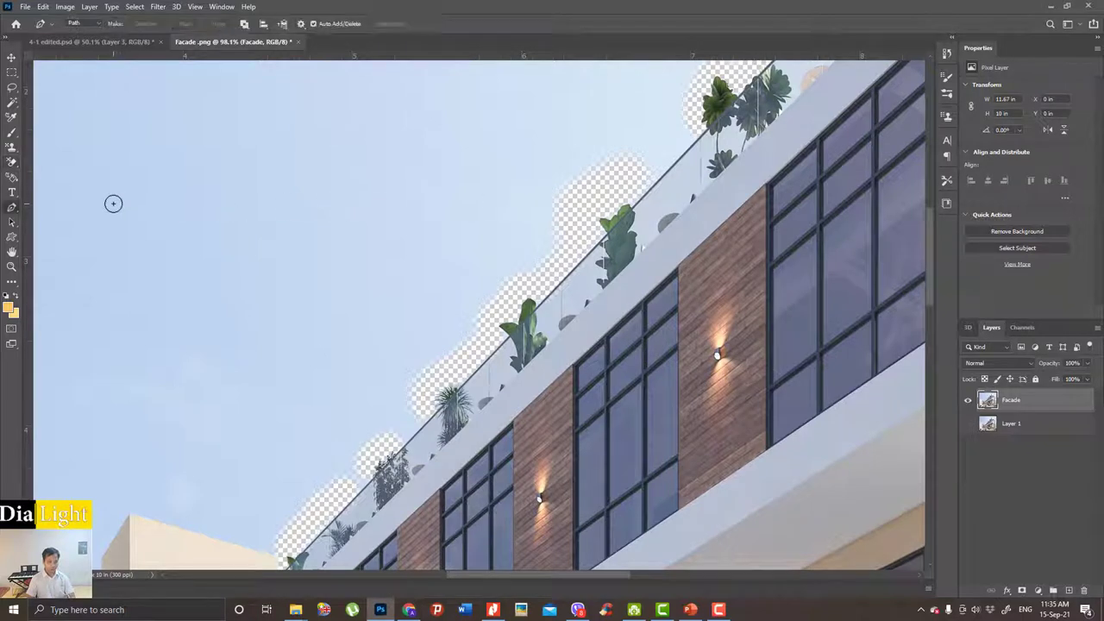
pyautogui.scroll(-5, 528, 217)
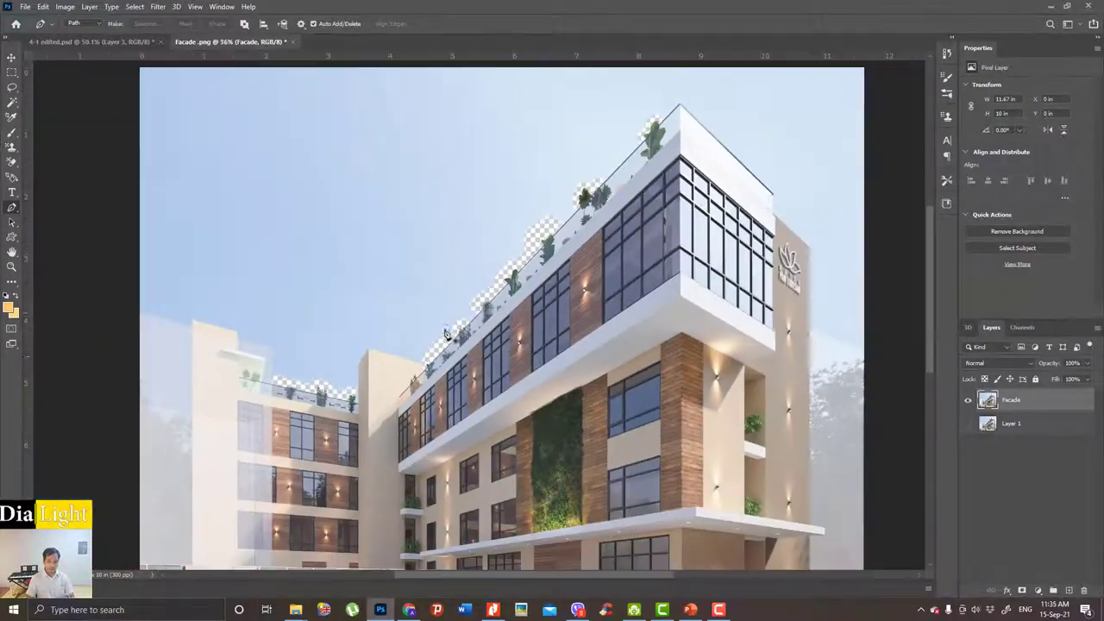
pyautogui.scroll(2, 291, 347)
pyautogui.scroll(2, 451, 387)
pyautogui.scroll(1, 356, 474)
pyautogui.scroll(1, 356, 474)
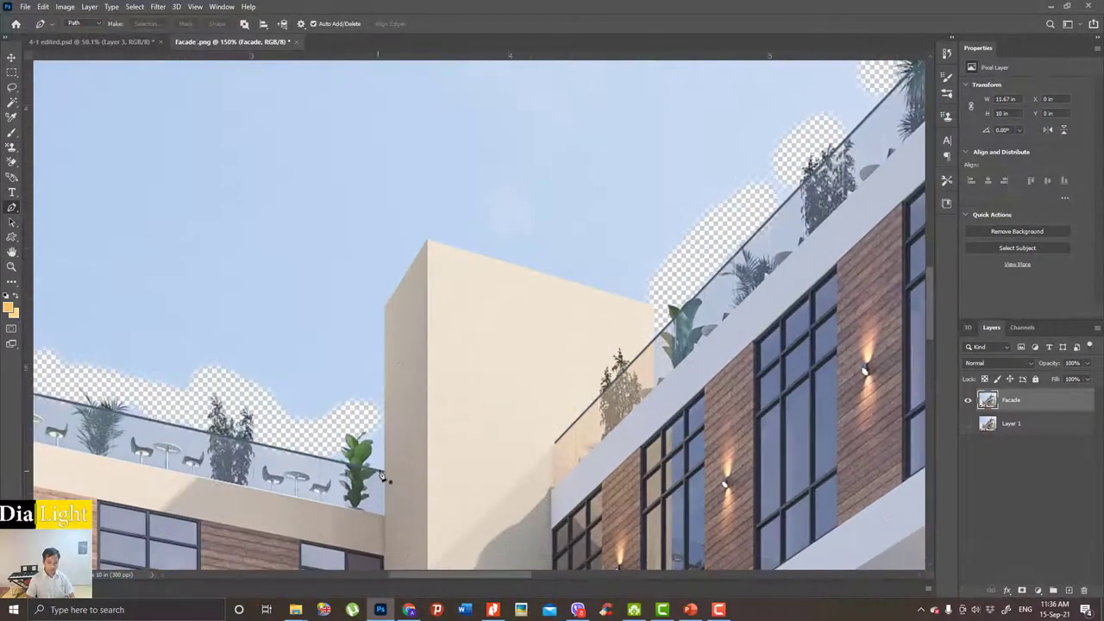
pyautogui.scroll(1, 385, 477)
pyautogui.click(386, 474)
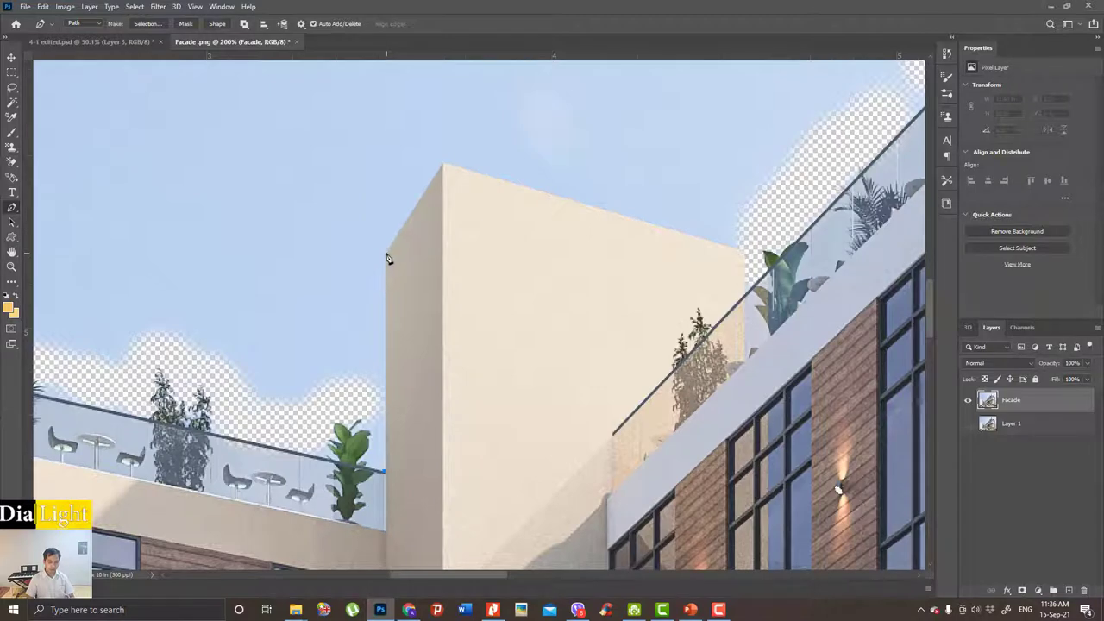
pyautogui.click(385, 254)
pyautogui.click(443, 169)
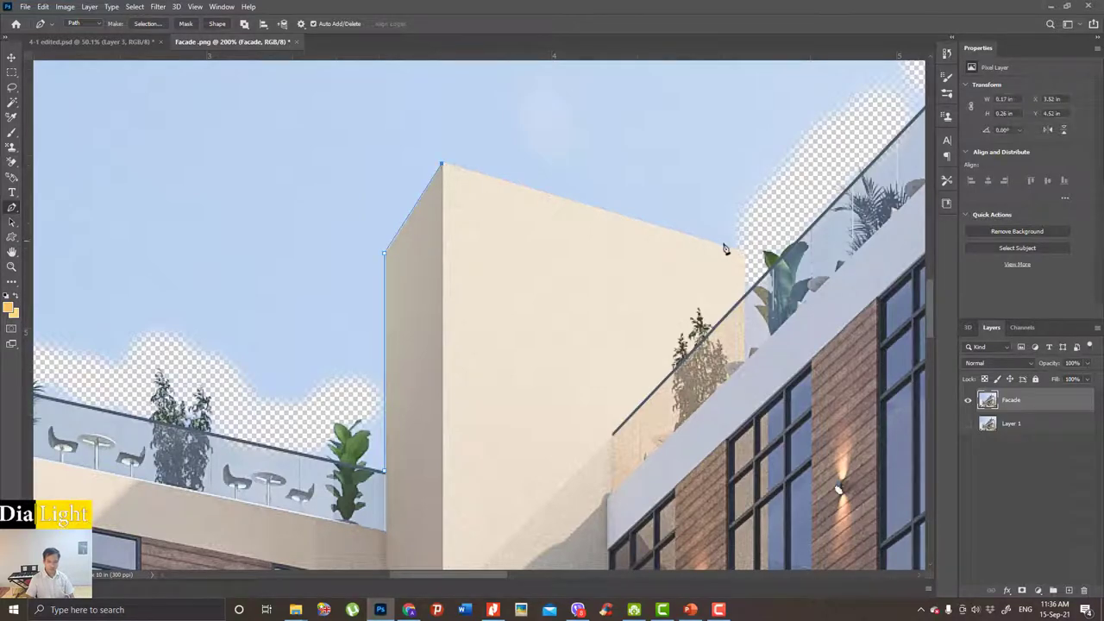
pyautogui.keyDown('shift'); pyautogui.click(747, 255); pyautogui.keyUp('shift')
pyautogui.scroll(1, 738, 185)
pyautogui.moveTo(749, 153); pyautogui.dragTo(752, 277)
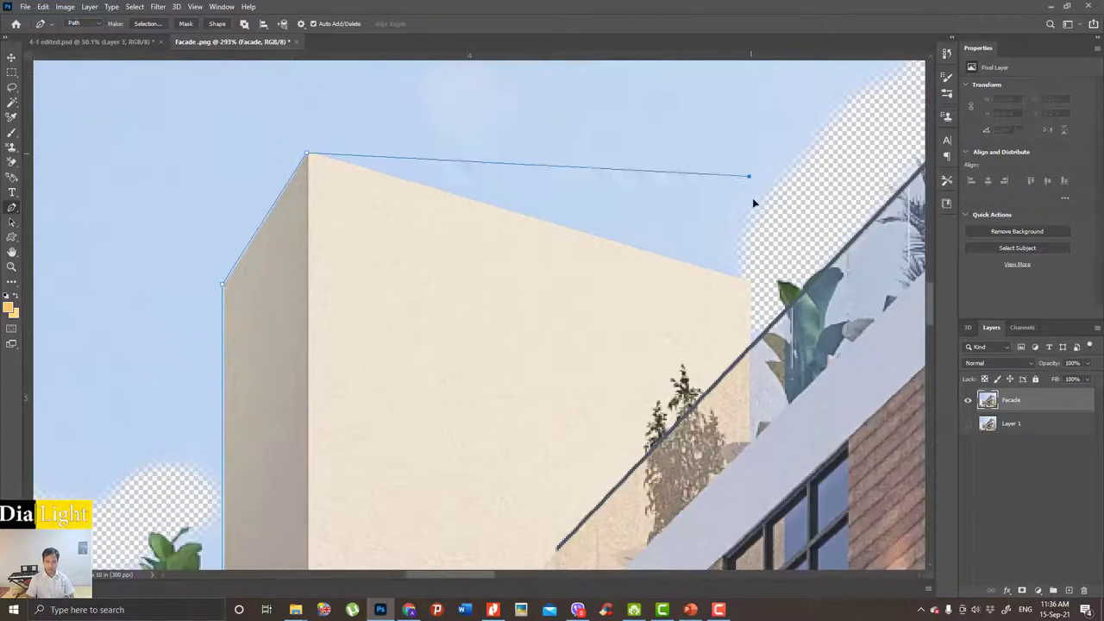
pyautogui.scroll(-3, 751, 276)
pyautogui.click(664, 269)
pyautogui.click(678, 231)
pyautogui.click(728, 205)
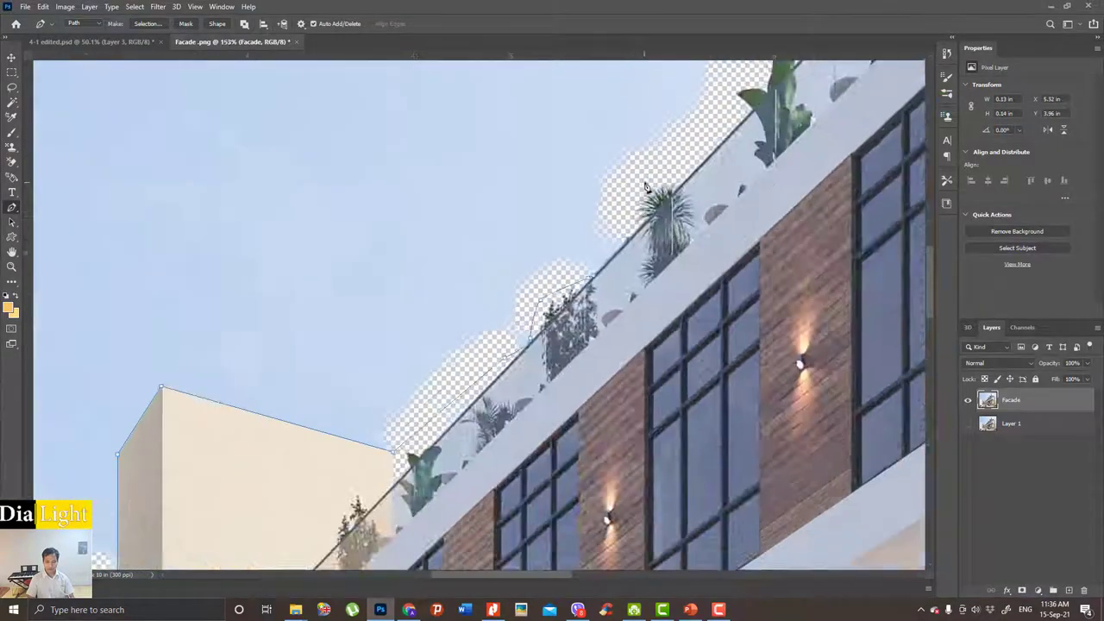
# Extend the path around the wall edge, canopy corners and wall bottom to the image's right edge.
pyautogui.scroll(-3, 589, 265)
pyautogui.moveTo(589, 265); pyautogui.dragTo(518, 302)
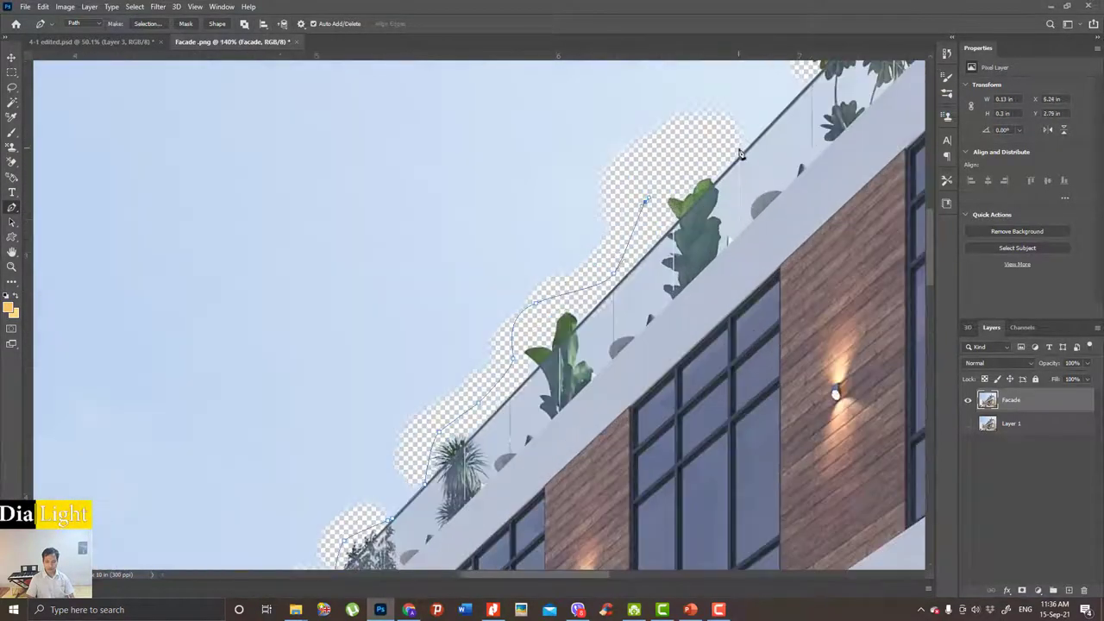
pyautogui.moveTo(690, 181); pyautogui.dragTo(527, 328)
pyautogui.moveTo(612, 190)
pyautogui.mouseDown()
pyautogui.moveTo(511, 288)
pyautogui.moveTo(565, 234)
pyautogui.mouseUp()
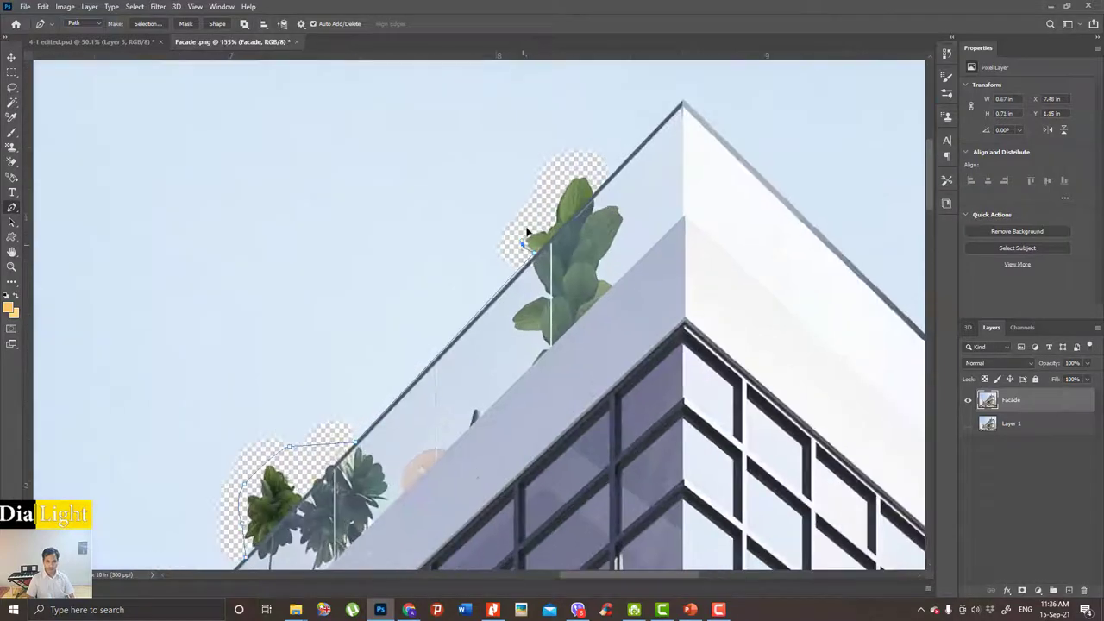
pyautogui.scroll(3, 653, 281)
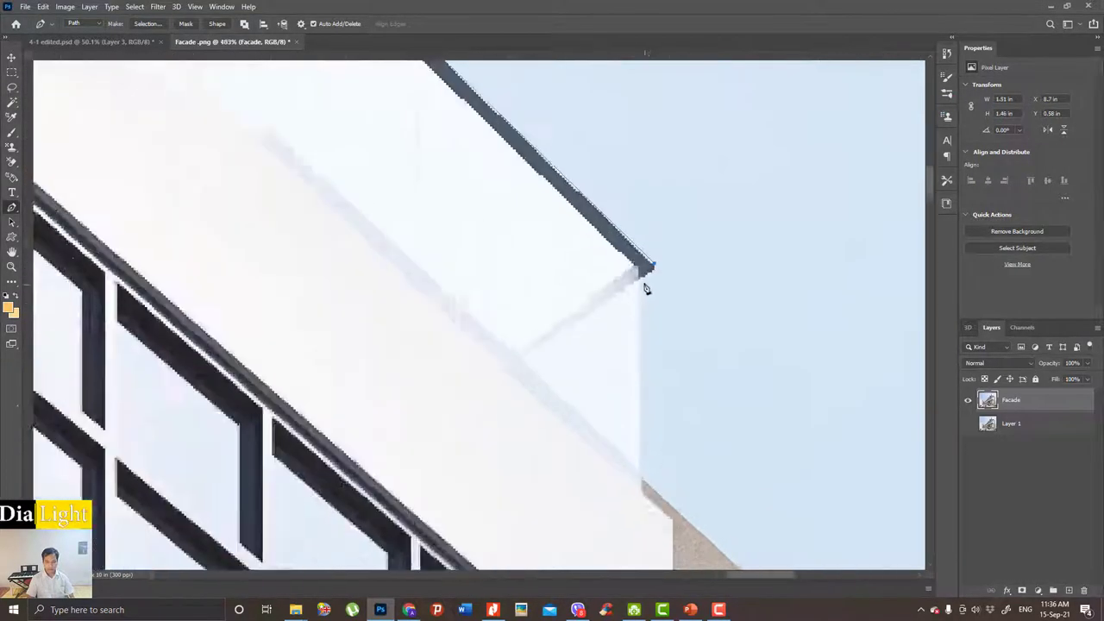
pyautogui.scroll(-3, 638, 289)
pyautogui.scroll(2, 578, 358)
pyautogui.click(578, 355)
pyautogui.scroll(-5, 578, 355)
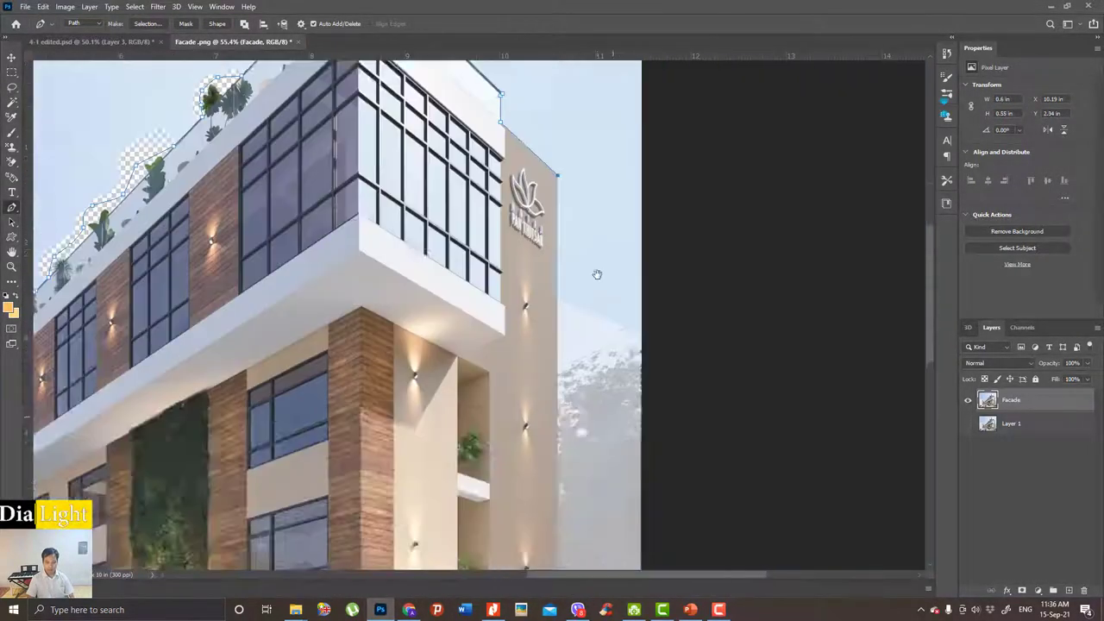
pyautogui.scroll(3, 518, 328)
pyautogui.scroll(2, 518, 327)
pyautogui.click(420, 298)
pyautogui.click(517, 318)
pyautogui.scroll(1, 521, 335)
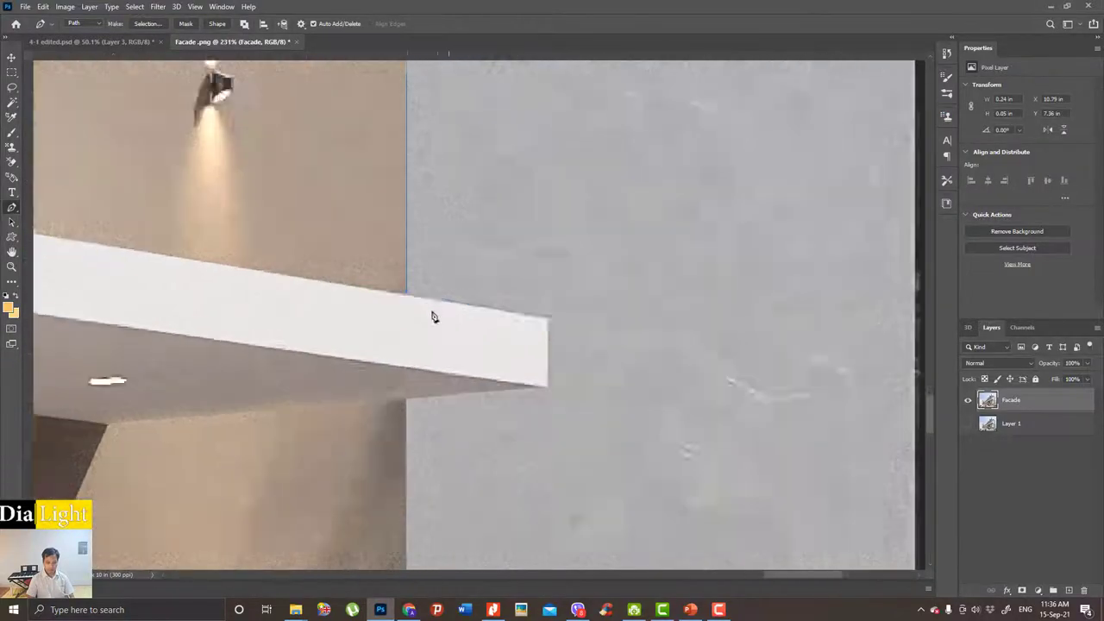
pyautogui.scroll(1, 434, 313)
pyautogui.click(602, 423)
pyautogui.scroll(-1, 602, 424)
pyautogui.click(407, 431)
pyautogui.scroll(-2, 426, 417)
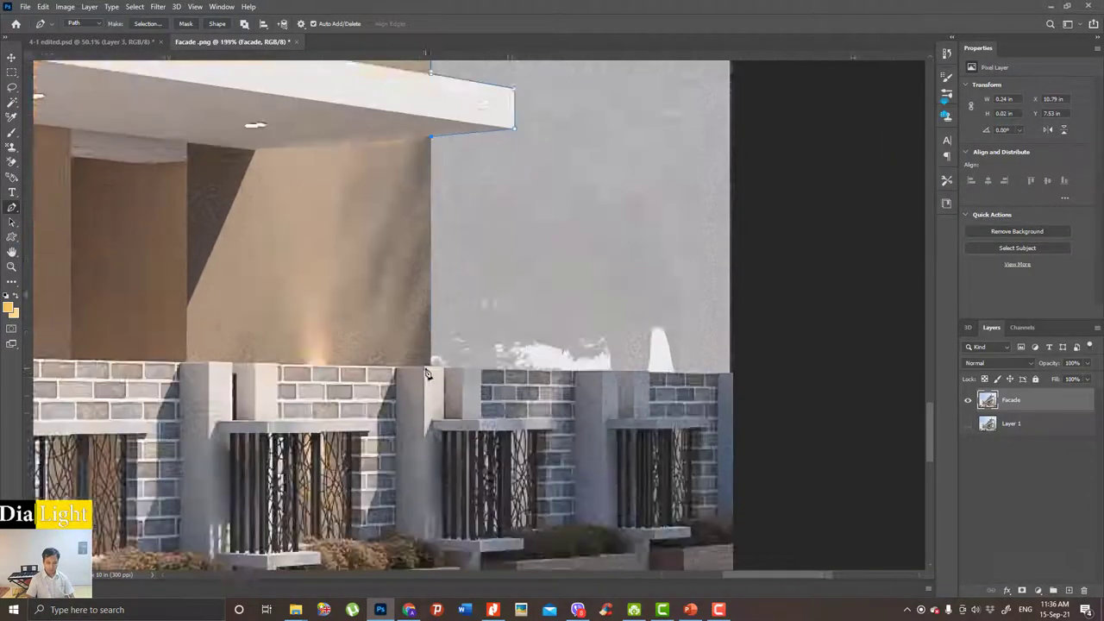
pyautogui.scroll(2, 740, 379)
pyautogui.click(322, 367)
pyautogui.click(768, 381)
# Trace the skyline path along the left wall's top edge and rooftop plant, closing at the railing's right end.
pyautogui.scroll(-5, 777, 328)
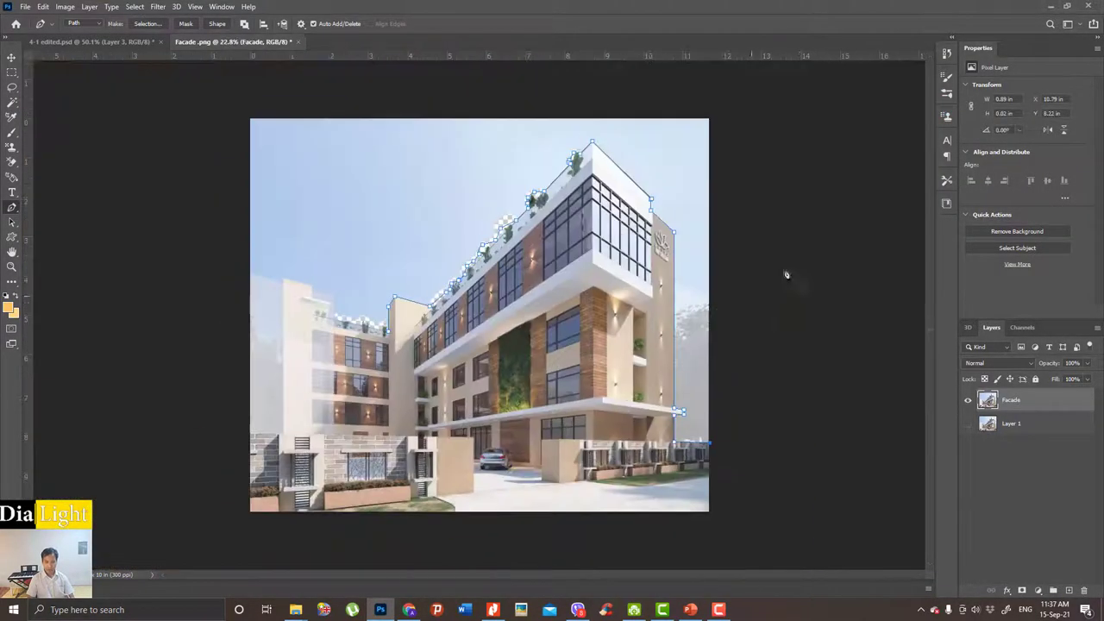
pyautogui.scroll(3, 172, 264)
pyautogui.scroll(1, 164, 254)
pyautogui.scroll(1, 259, 280)
pyautogui.click(302, 293)
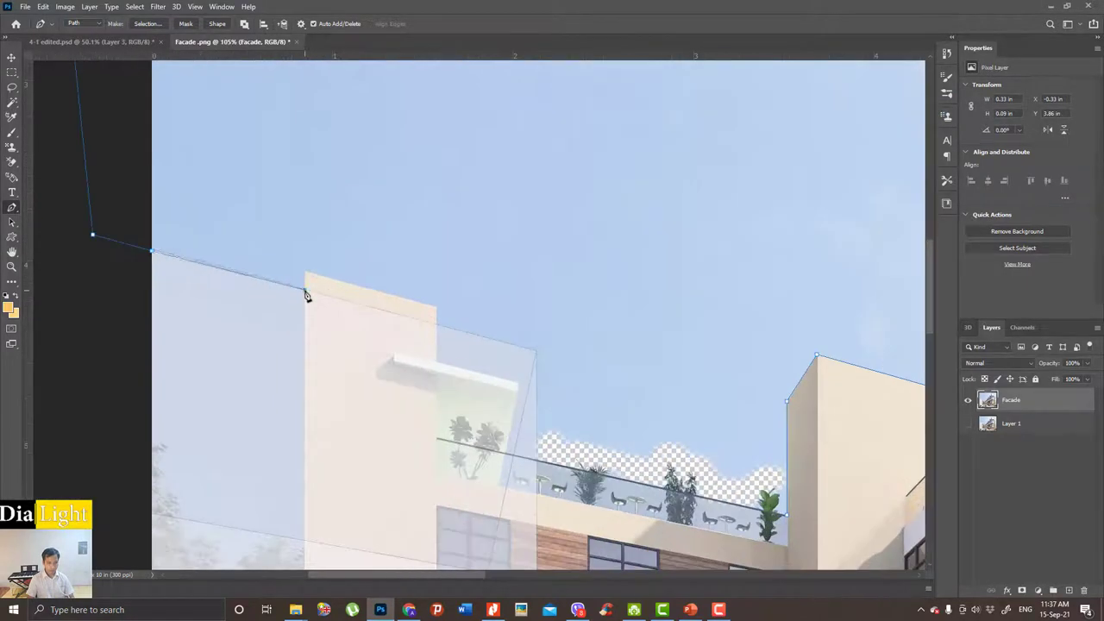
pyautogui.scroll(1, 305, 276)
pyautogui.click(305, 259)
pyautogui.keyDown('shift'); pyautogui.click(590, 347); pyautogui.keyUp('shift')
pyautogui.scroll(1, 590, 347)
pyautogui.click(592, 352)
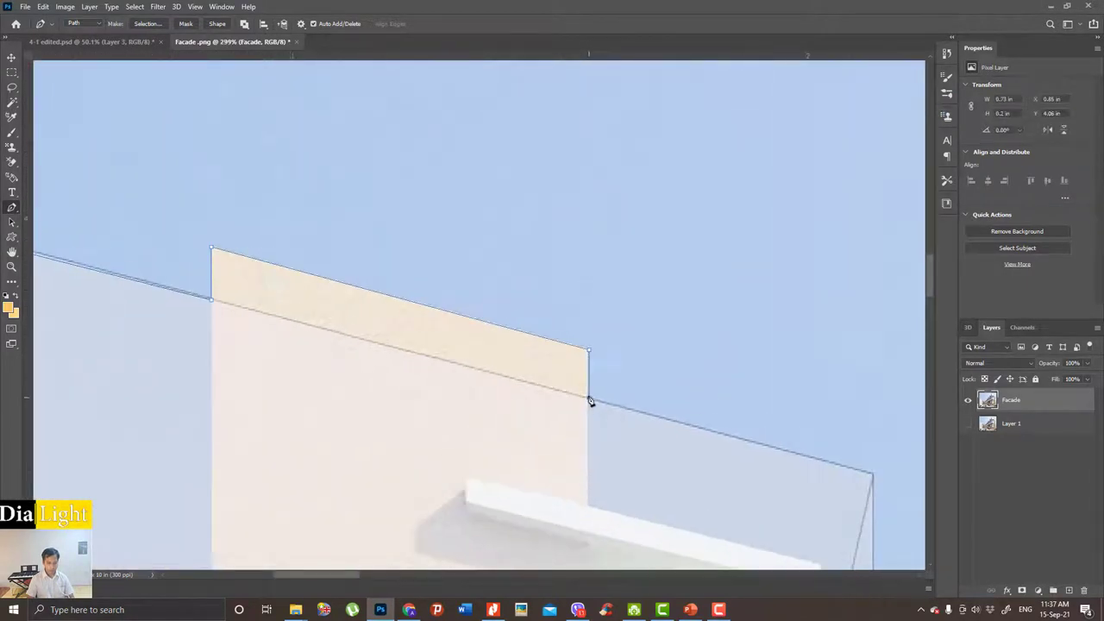
pyautogui.click(592, 400)
pyautogui.scroll(-1, 591, 399)
pyautogui.scroll(1, 579, 362)
pyautogui.scroll(-2, 579, 295)
pyautogui.scroll(1, 604, 382)
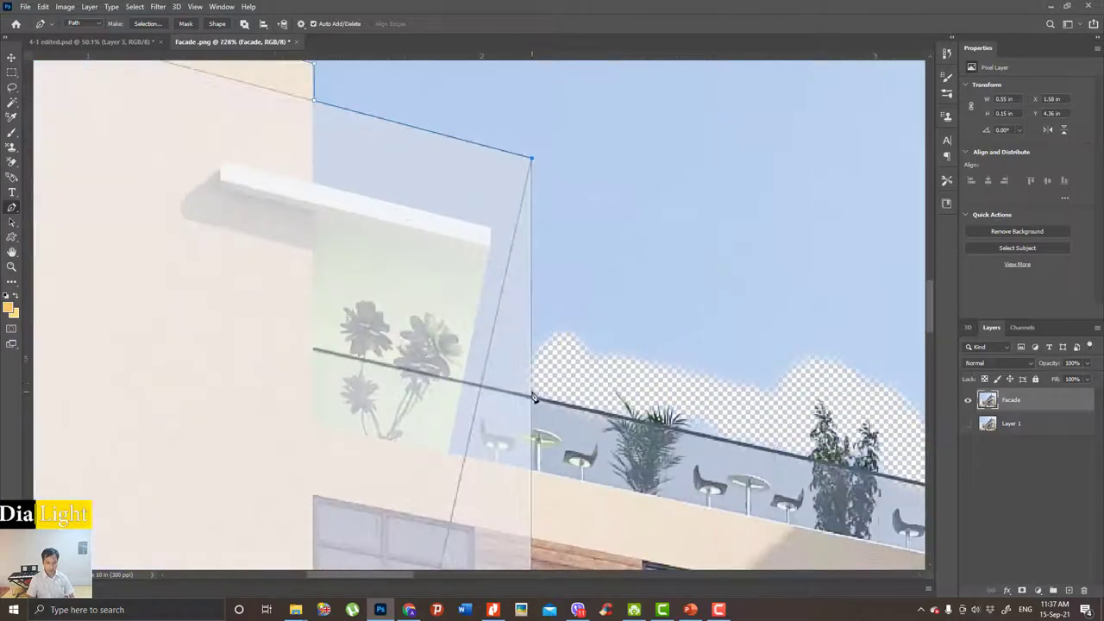
pyautogui.scroll(-2, 535, 394)
pyautogui.scroll(2, 609, 393)
pyautogui.click(671, 378)
pyautogui.click(746, 414)
pyautogui.scroll(2, 829, 431)
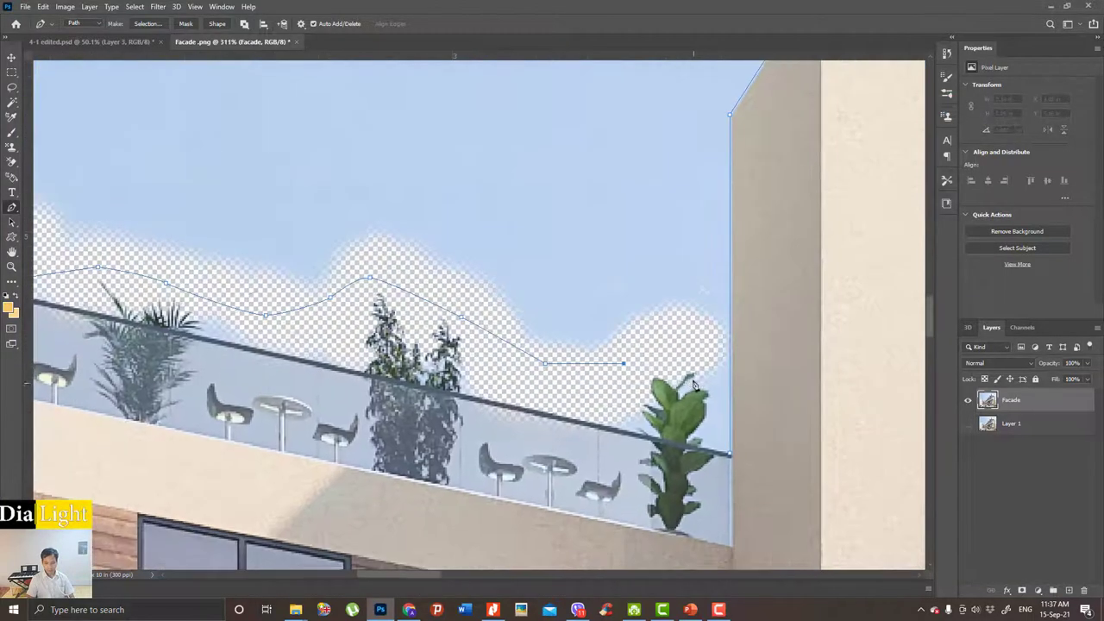
pyautogui.scroll(2, 828, 431)
pyautogui.click(737, 403)
pyautogui.click(718, 448)
pyautogui.scroll(-2, 748, 453)
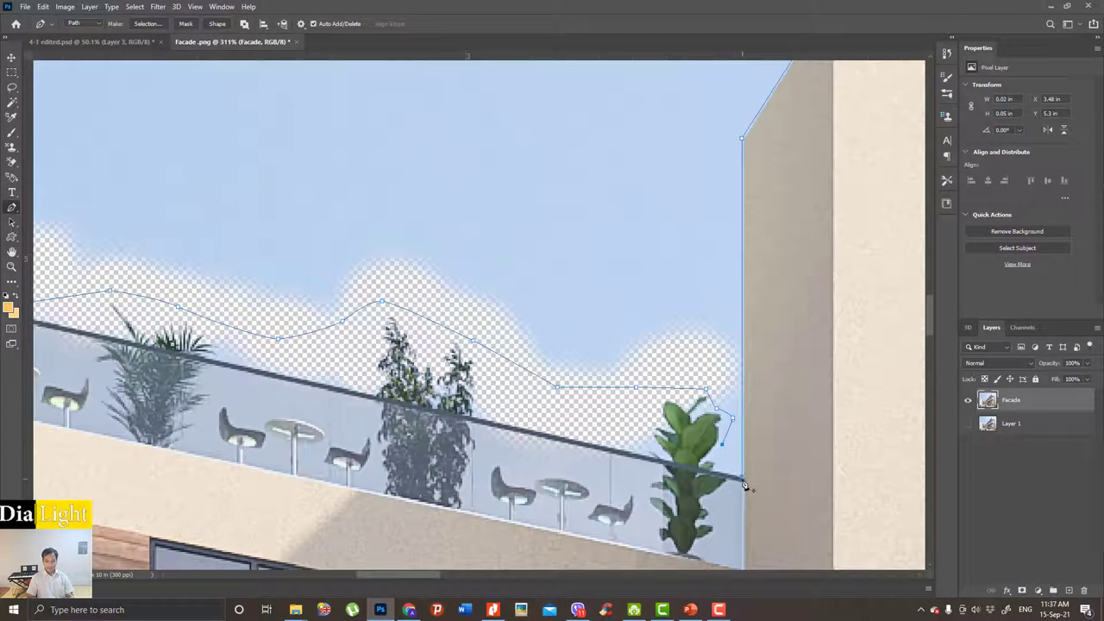
pyautogui.scroll(-2, 747, 485)
pyautogui.scroll(1, 740, 485)
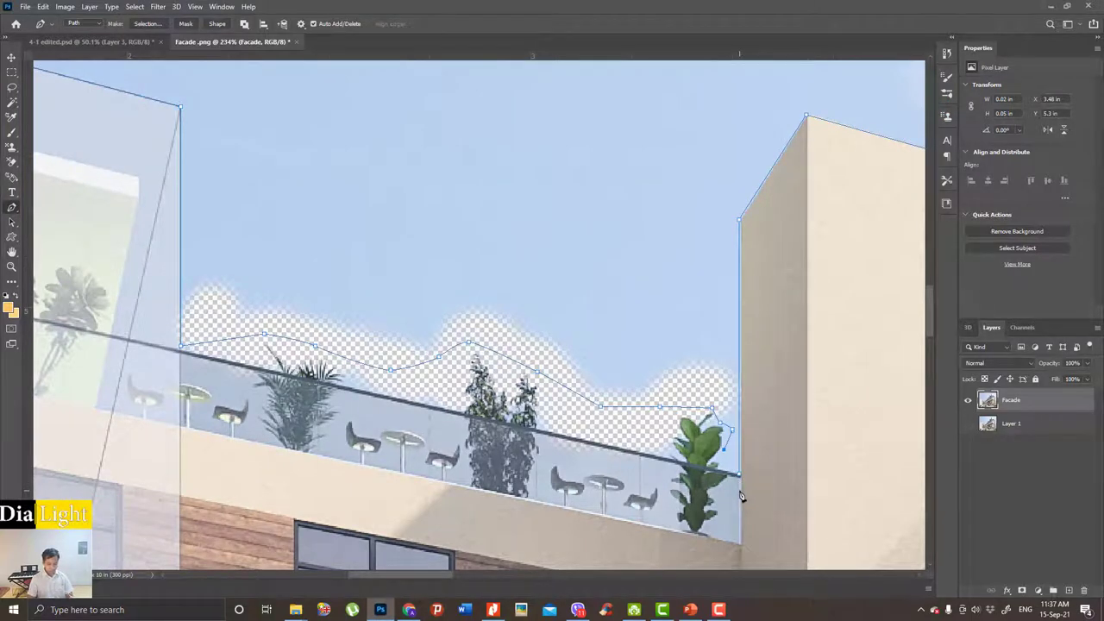
# Convert the path to a selection and delete the sky, then undo the deletion to refine it.
pyautogui.hotkey('ctrl', 'Return')
pyautogui.scroll(-3, 740, 496)
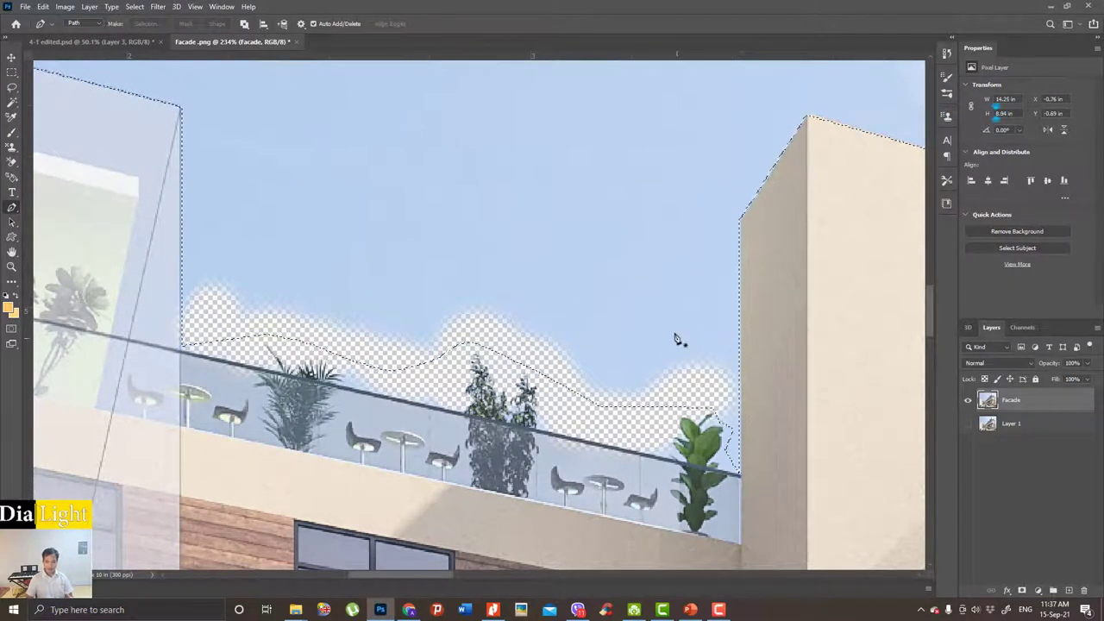
pyautogui.scroll(-2, 673, 328)
pyautogui.scroll(-2, 679, 303)
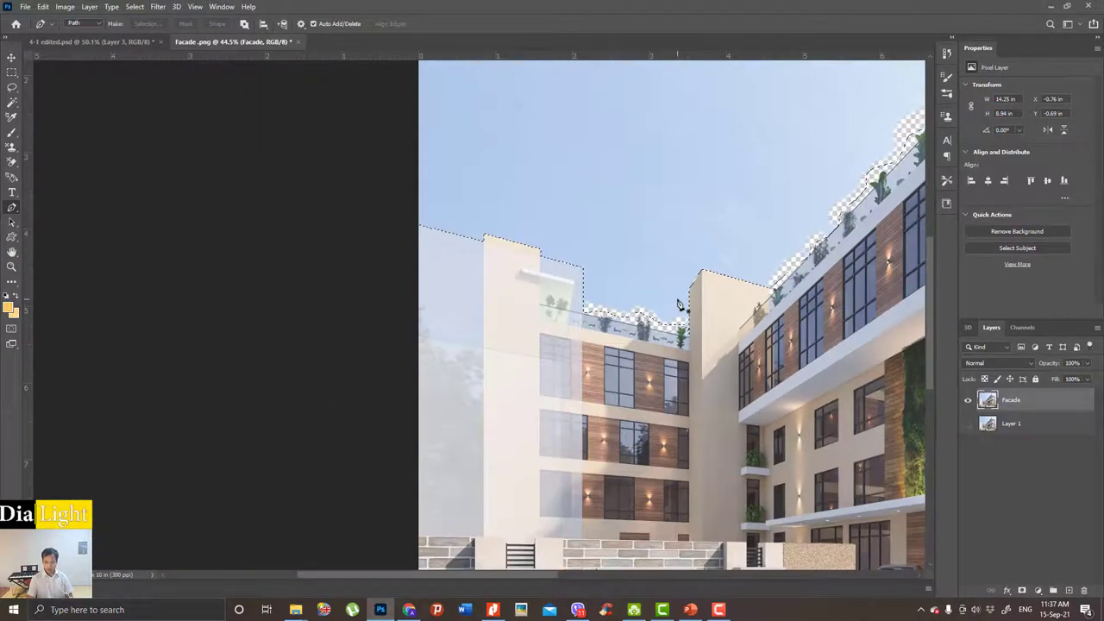
pyautogui.press('Delete')
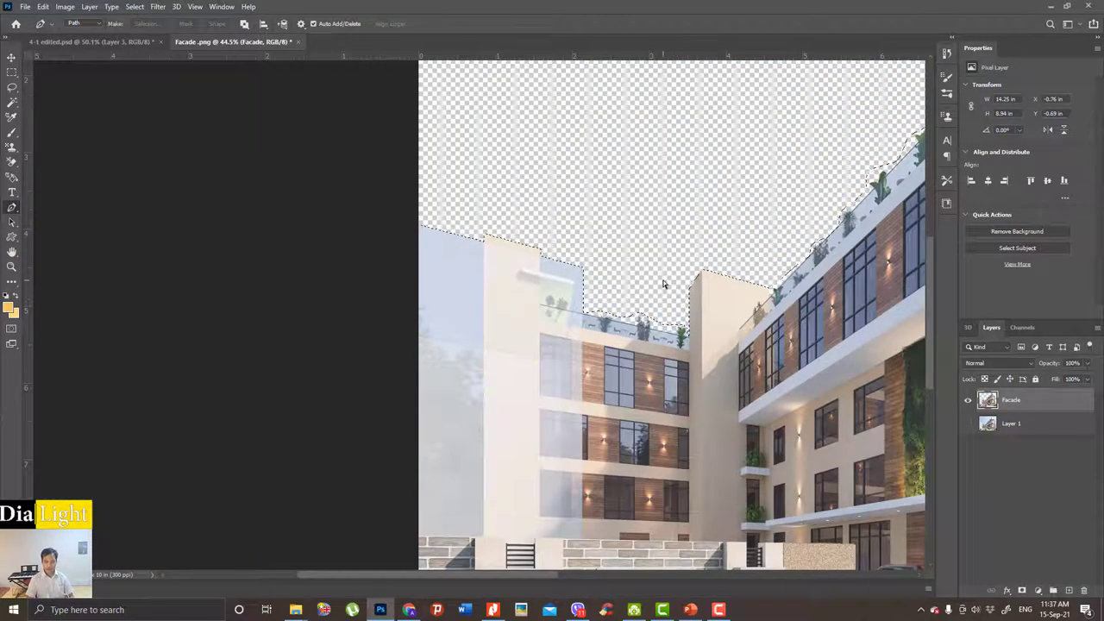
pyautogui.hotkey('ctrl', 'z')
pyautogui.hotkey('ctrl', 'z')
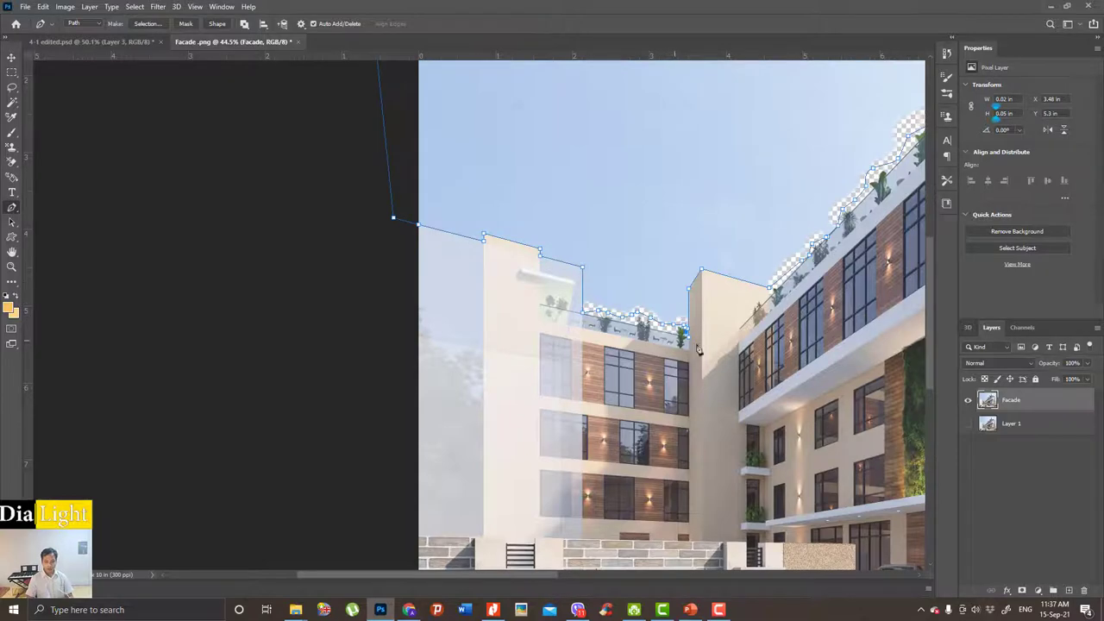
# Make a feathered selection from the refined path and delete the sky above the left rooftop and railing.
pyautogui.scroll(2, 699, 349)
pyautogui.scroll(2, 699, 348)
pyautogui.scroll(2, 681, 327)
pyautogui.scroll(2, 654, 279)
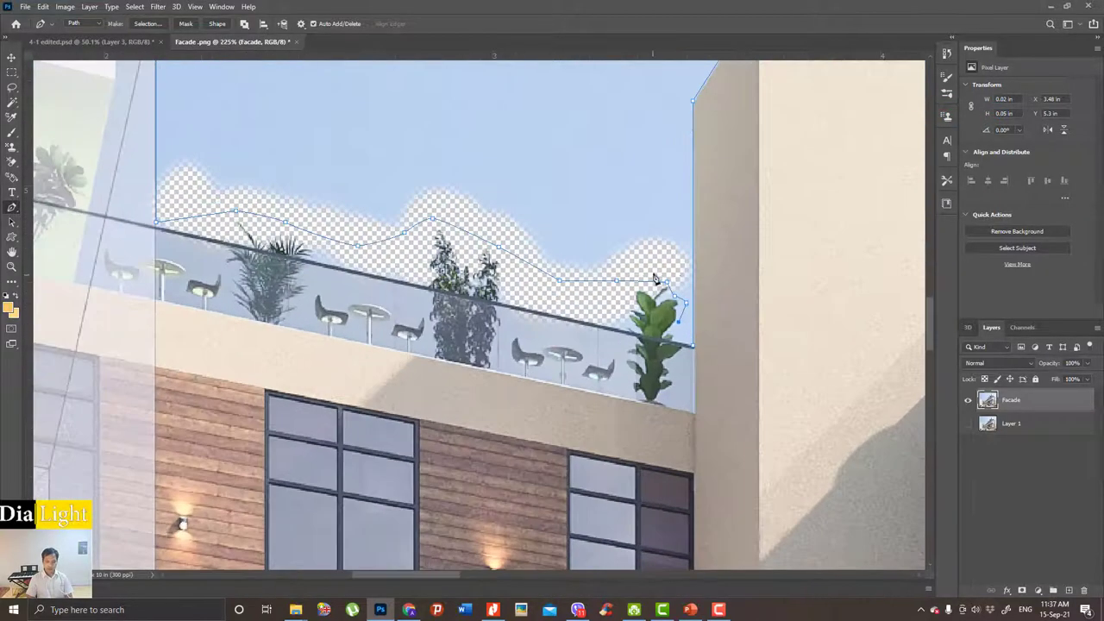
pyautogui.click(147, 25)
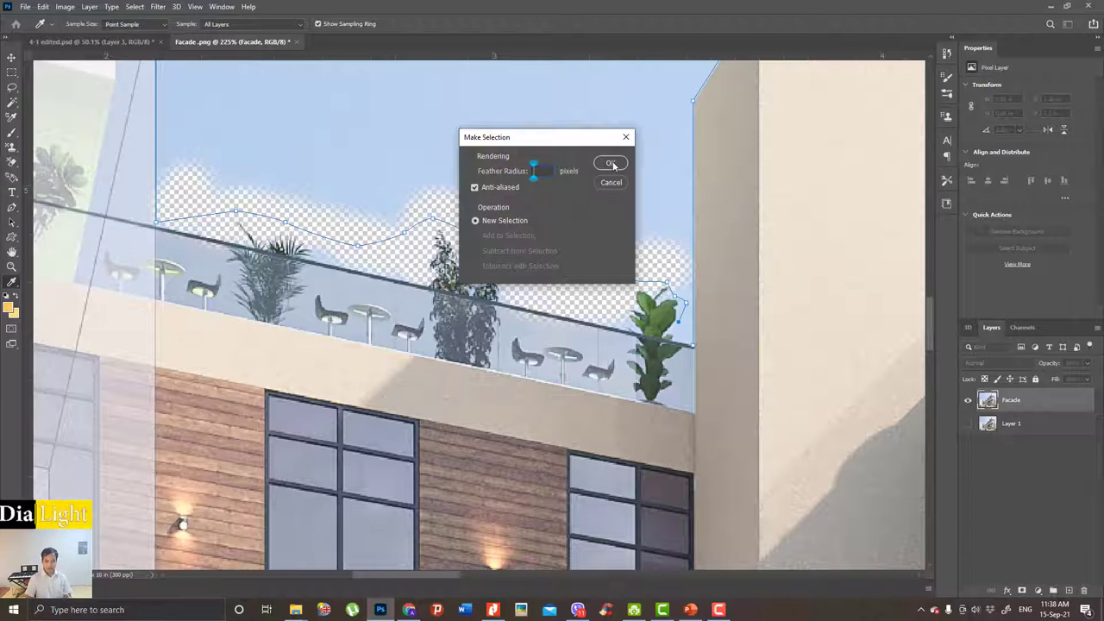
pyautogui.write('5')
pyautogui.click(611, 163)
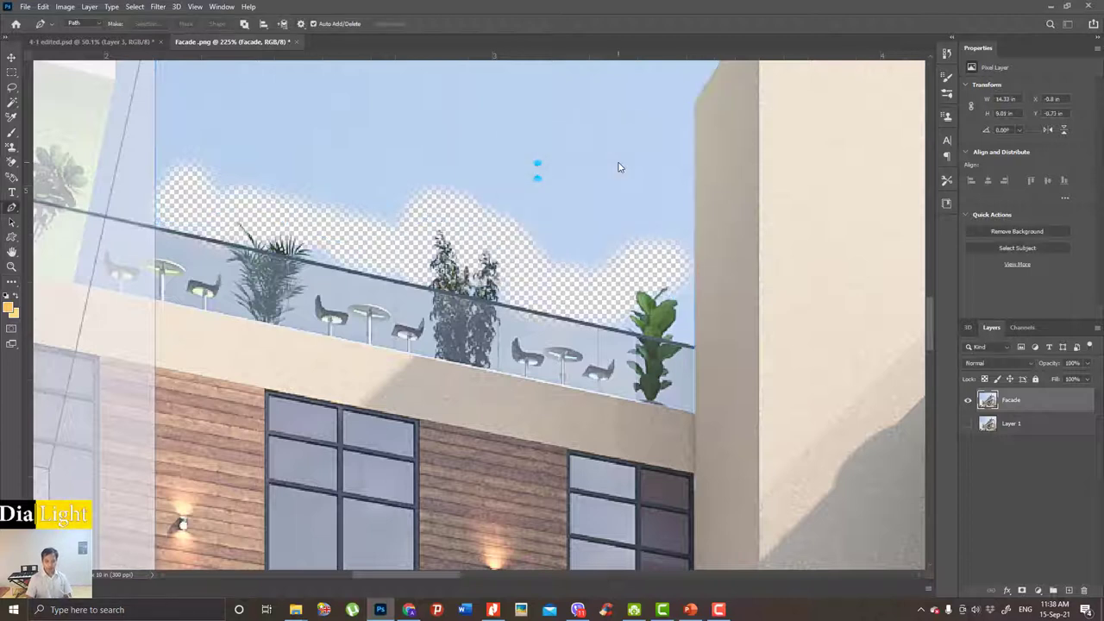
pyautogui.press('Delete')
pyautogui.press('p')
pyautogui.scroll(-3, 636, 111)
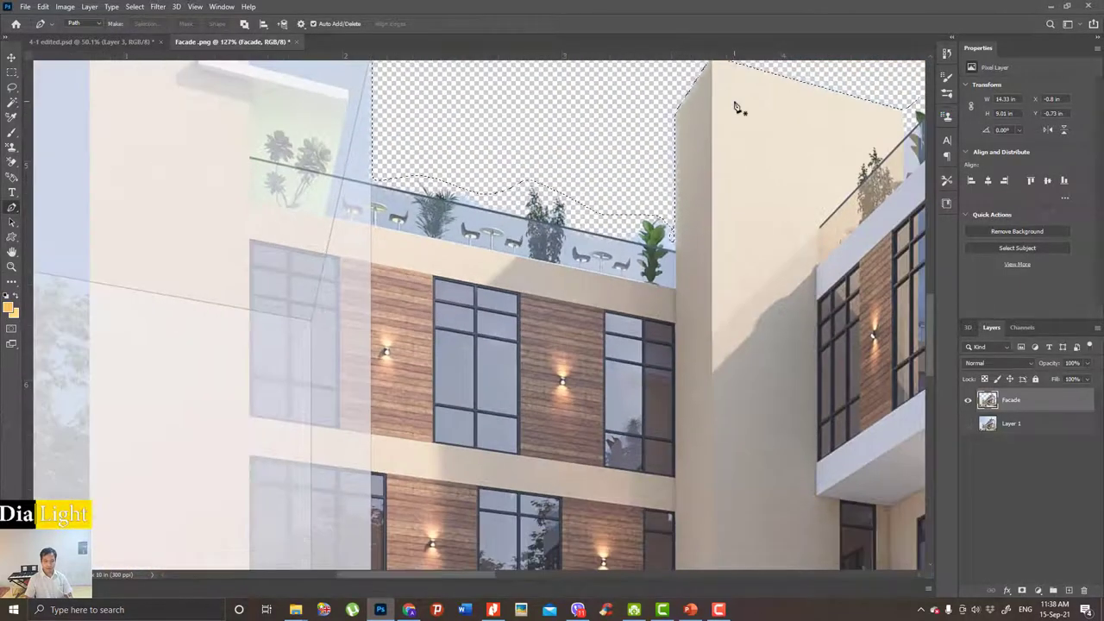
pyautogui.scroll(2, 691, 130)
pyautogui.scroll(1, 681, 216)
pyautogui.scroll(1, 672, 315)
pyautogui.scroll(-3, 672, 315)
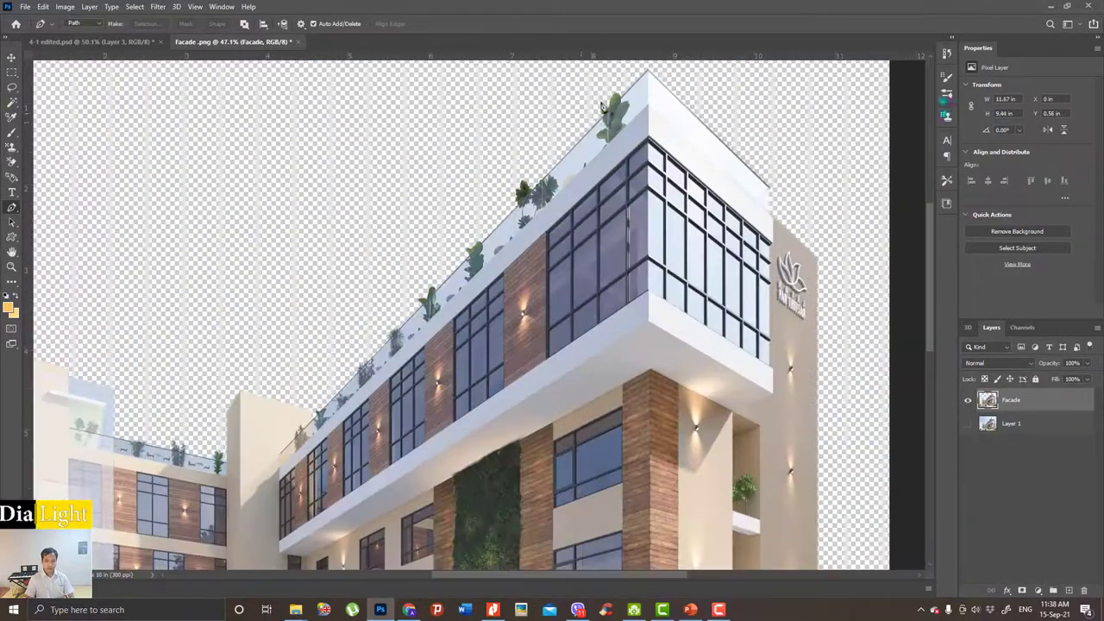
pyautogui.scroll(2, 639, 216)
pyautogui.scroll(1, 625, 198)
pyautogui.scroll(1, 618, 188)
pyautogui.scroll(2, 618, 188)
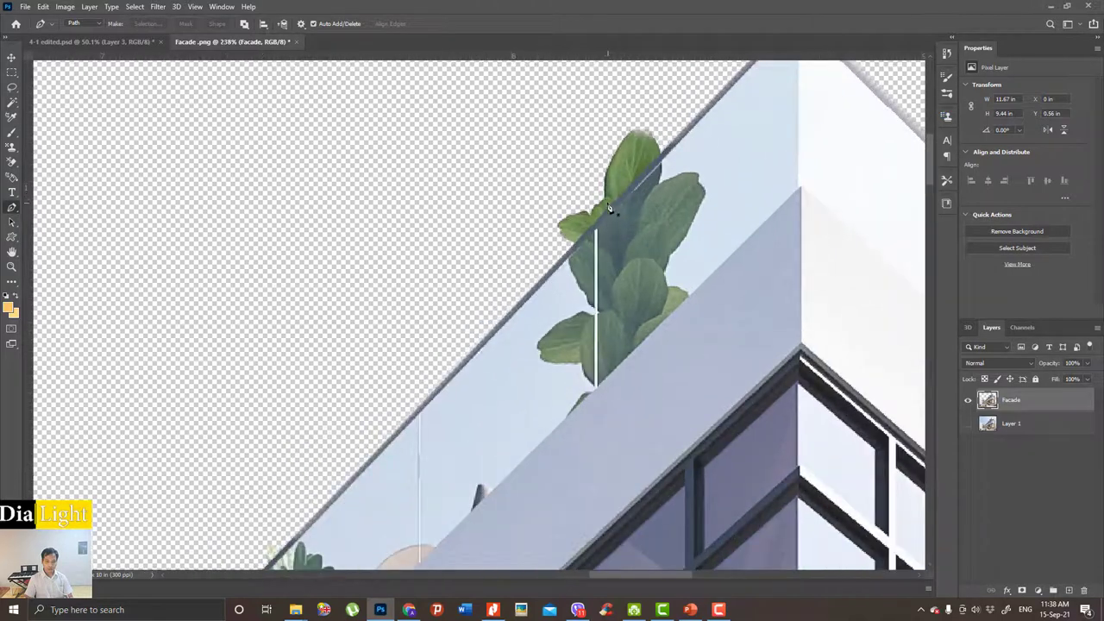
pyautogui.click(606, 205)
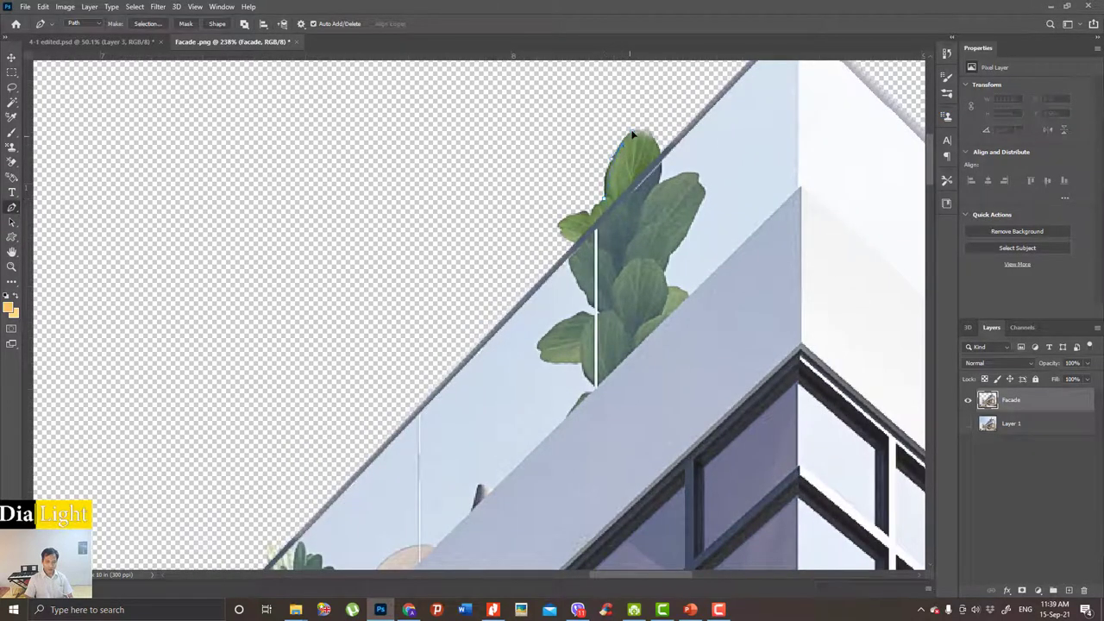
pyautogui.scroll(-5, 639, 131)
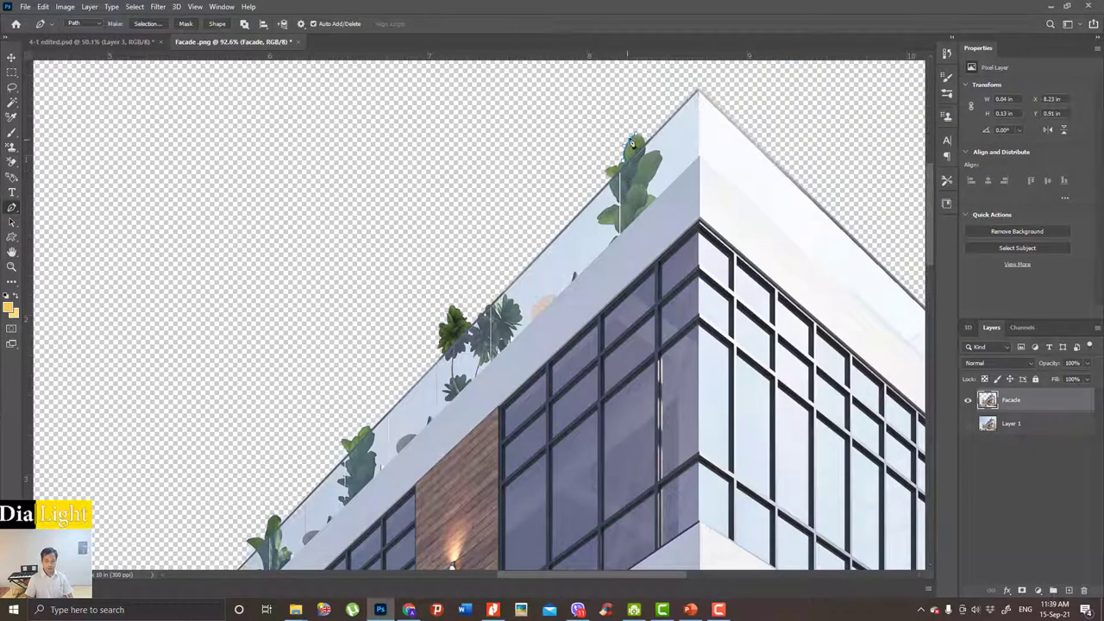
pyautogui.scroll(3, 634, 142)
pyautogui.hotkey('ctrl', 'z')
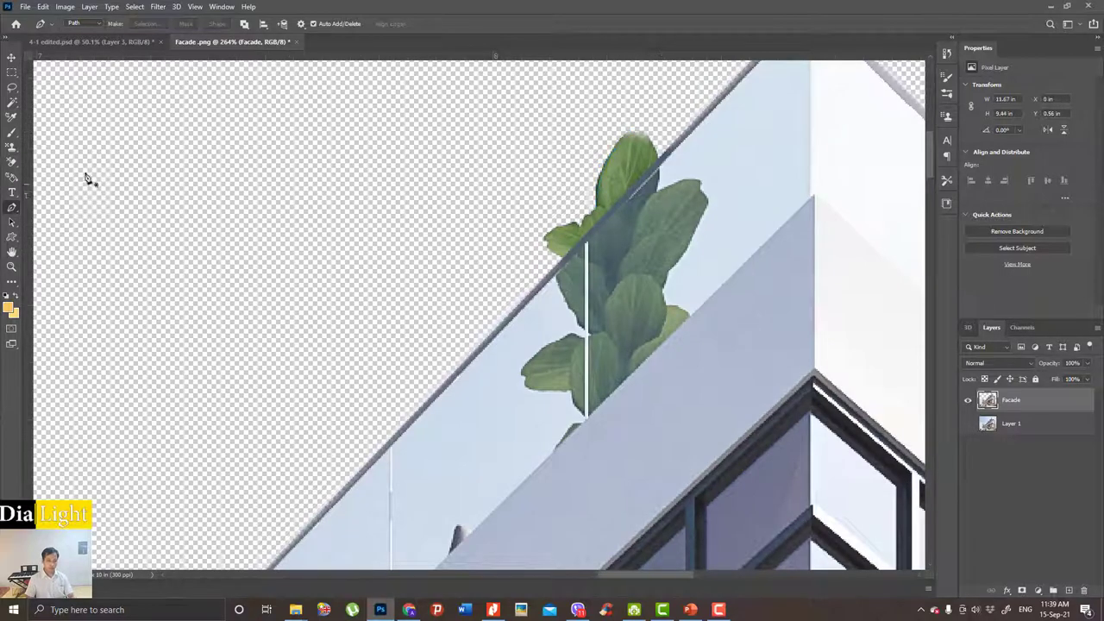
pyautogui.scroll(-5, 290, 234)
pyautogui.scroll(-2, 345, 345)
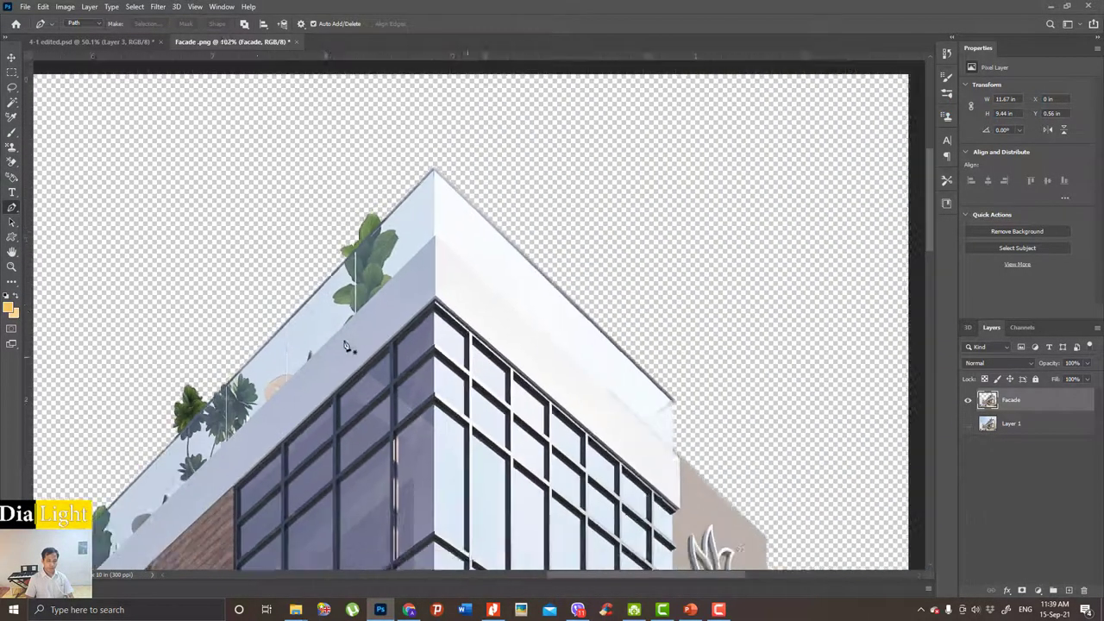
pyautogui.scroll(2, 389, 345)
pyautogui.moveTo(386, 348); pyautogui.dragTo(410, 339)
pyautogui.scroll(1, 410, 338)
pyautogui.scroll(1, 457, 285)
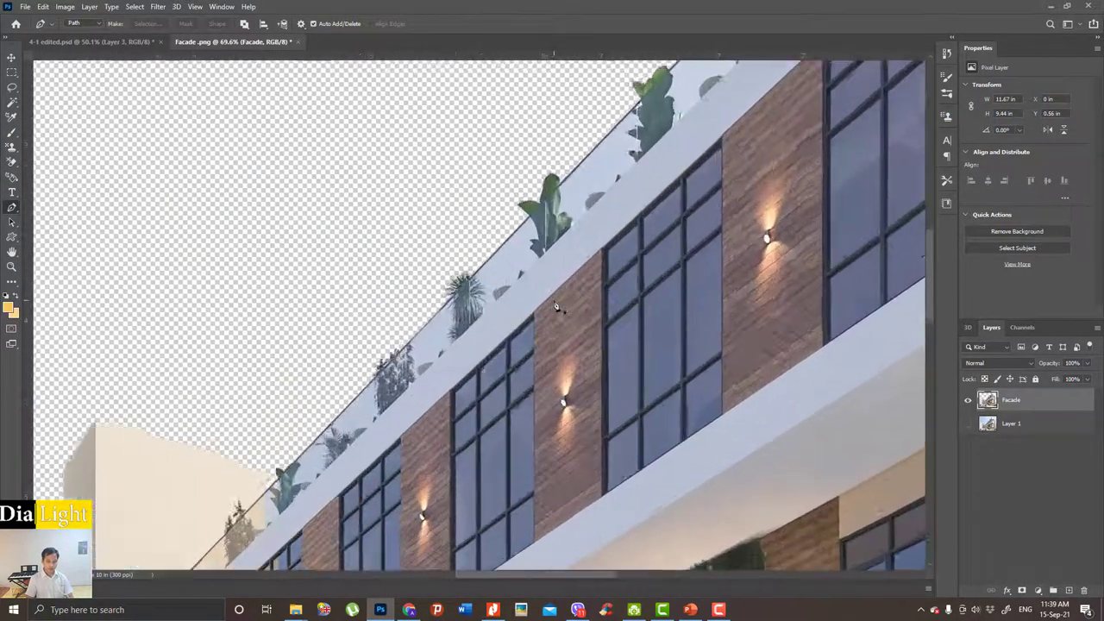
pyautogui.scroll(1, 509, 230)
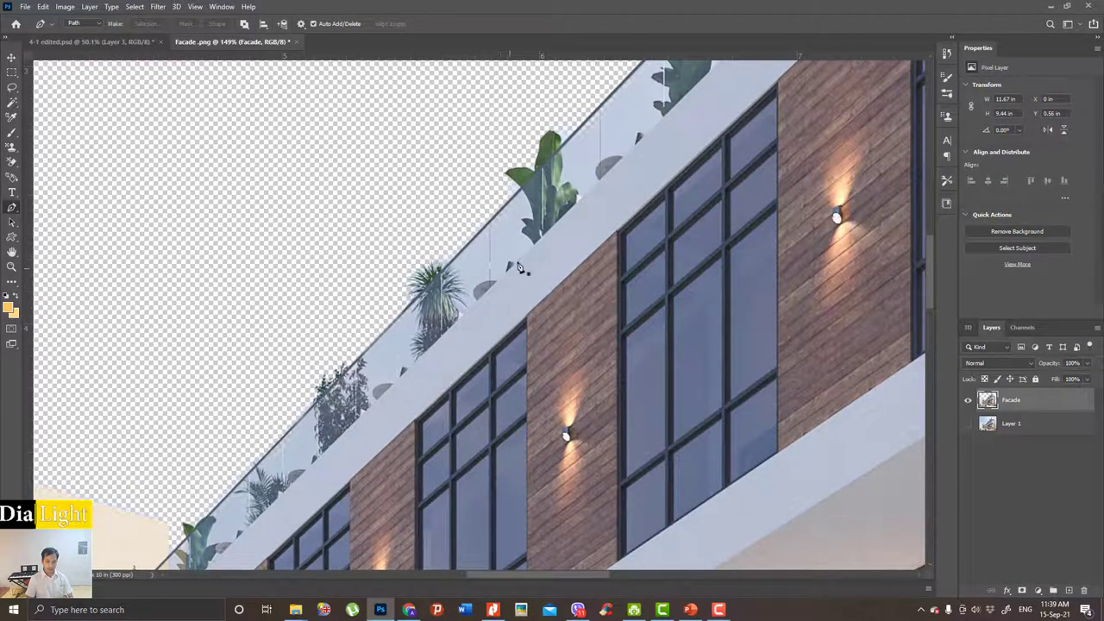
pyautogui.scroll(-3, 519, 243)
pyautogui.moveTo(432, 221); pyautogui.dragTo(363, 278)
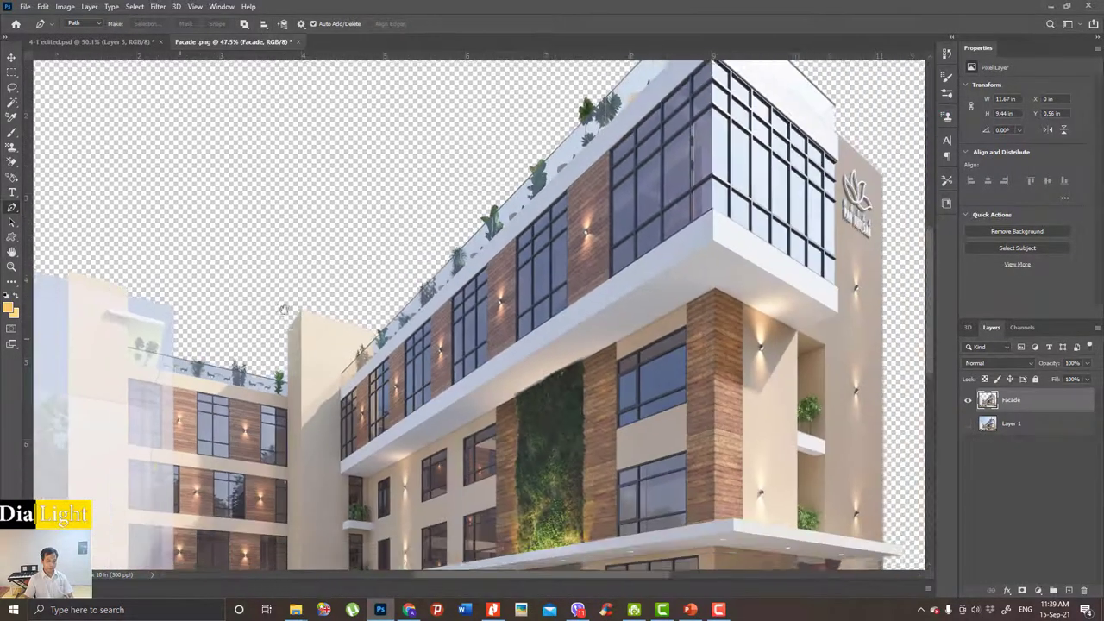
pyautogui.scroll(-2, 362, 278)
pyautogui.scroll(-1, 625, 308)
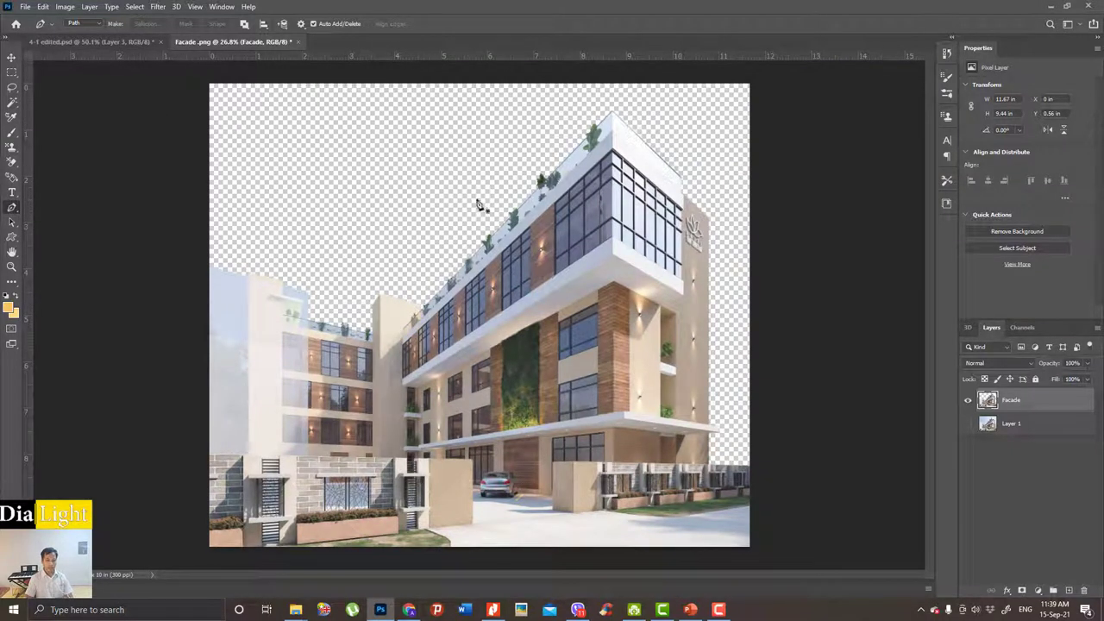
# Copy the night sky from 4-1 edited.psd into Facade as Layer 2 below Facade, shifted up.
pyautogui.click(120, 42)
pyautogui.press('v')
pyautogui.keyDown('alt'); pyautogui.scroll(-2, 400, 248); pyautogui.keyUp('alt')
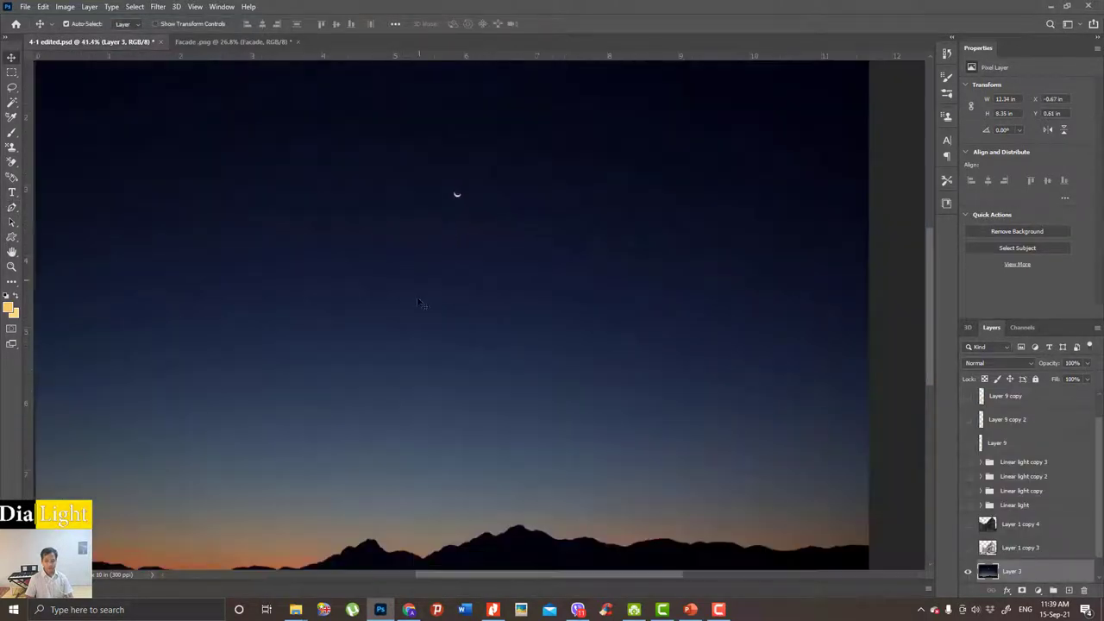
pyautogui.moveTo(374, 292)
pyautogui.mouseDown()
pyautogui.moveTo(385, 258)
pyautogui.moveTo(422, 322)
pyautogui.moveTo(506, 383)
pyautogui.moveTo(512, 420)
pyautogui.mouseUp()
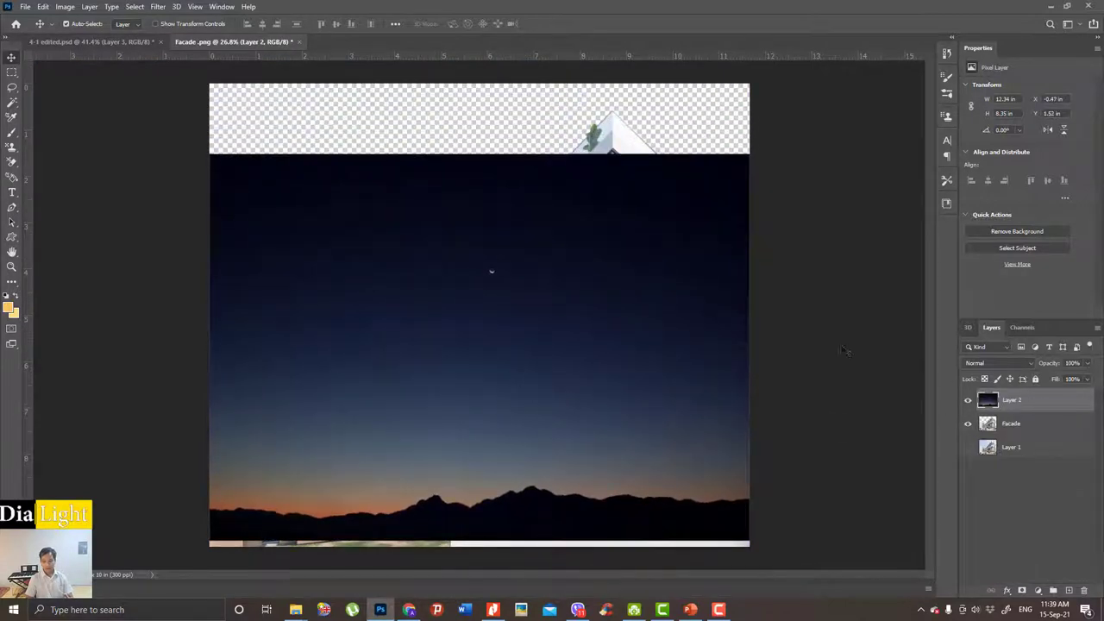
pyautogui.moveTo(990, 401); pyautogui.dragTo(991, 431)
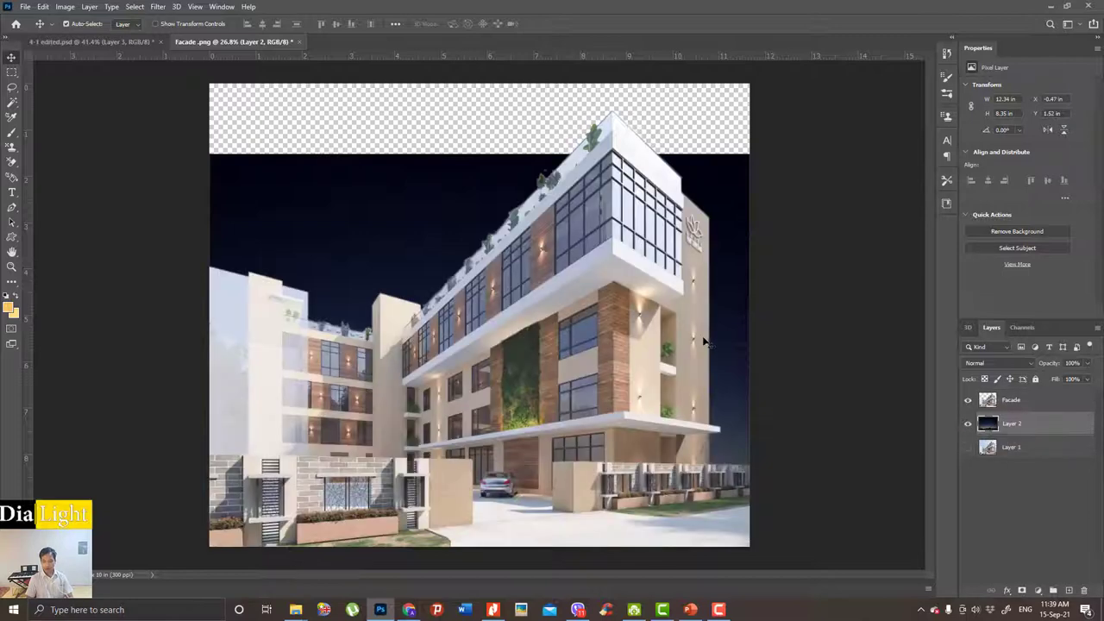
pyautogui.scroll(-2, 598, 327)
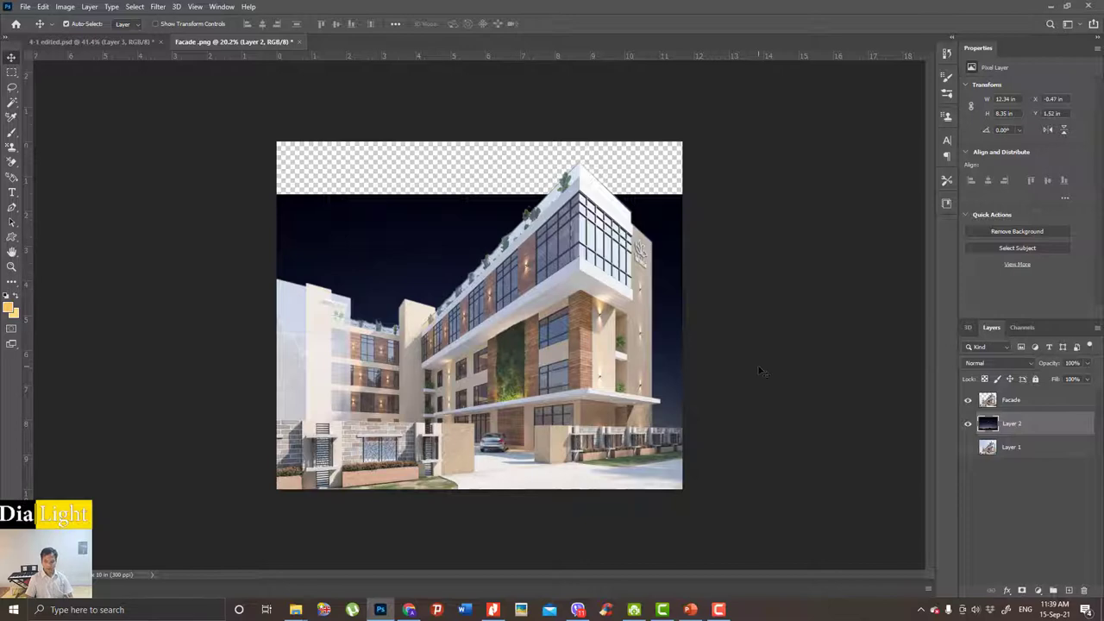
pyautogui.moveTo(437, 252); pyautogui.dragTo(438, 229)
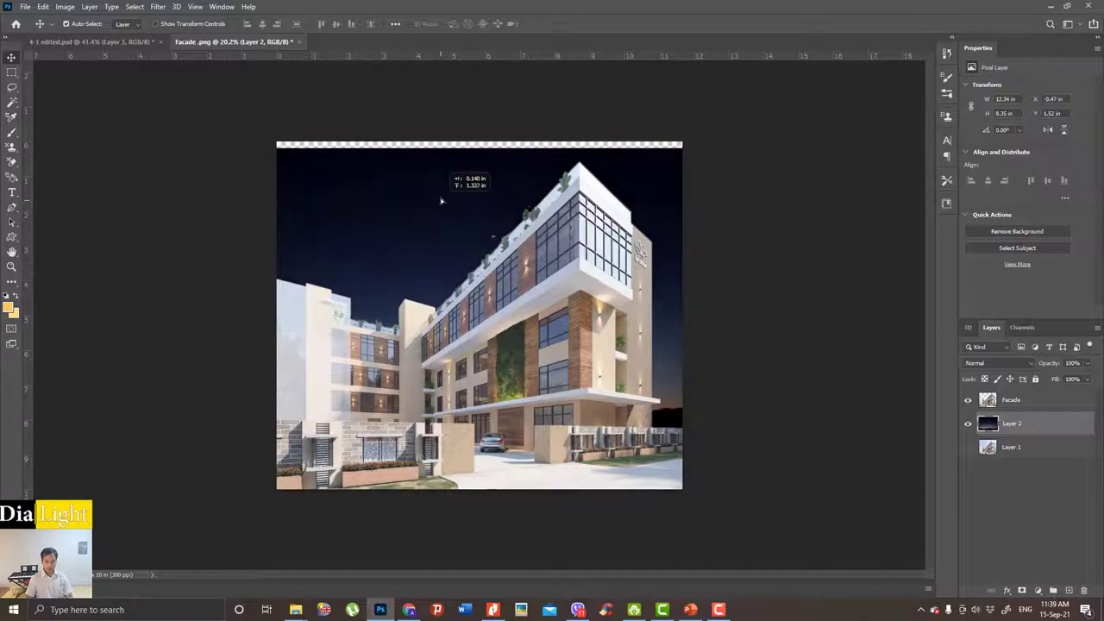
pyautogui.scroll(10, 517, 216)
pyautogui.scroll(1, 629, 255)
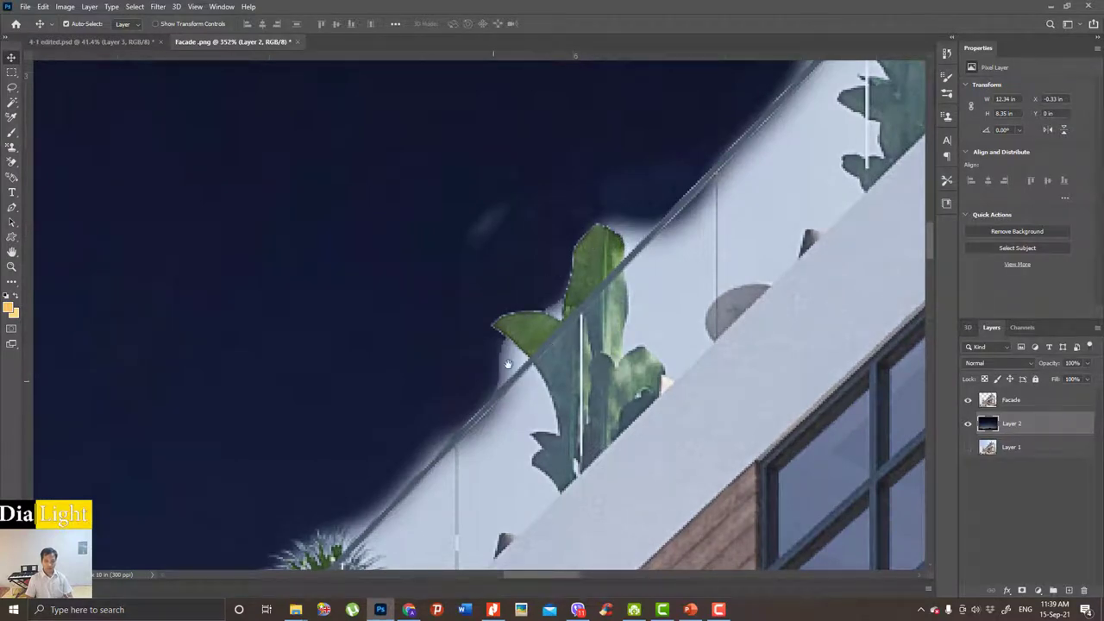
pyautogui.moveTo(508, 364); pyautogui.dragTo(564, 271)
pyautogui.click(1011, 402)
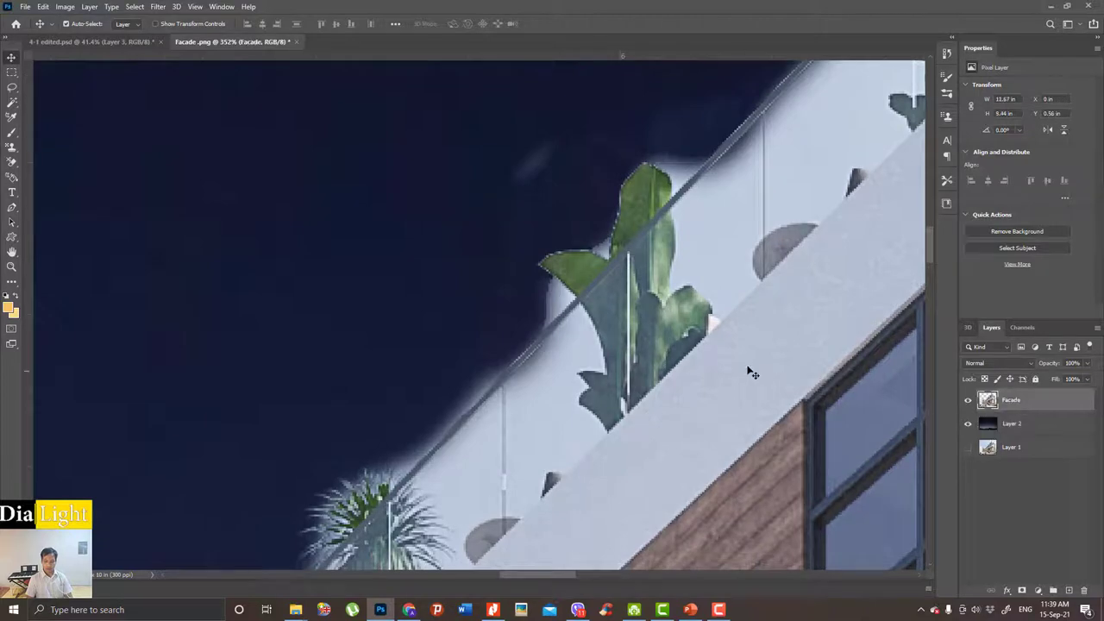
pyautogui.scroll(-5, 657, 306)
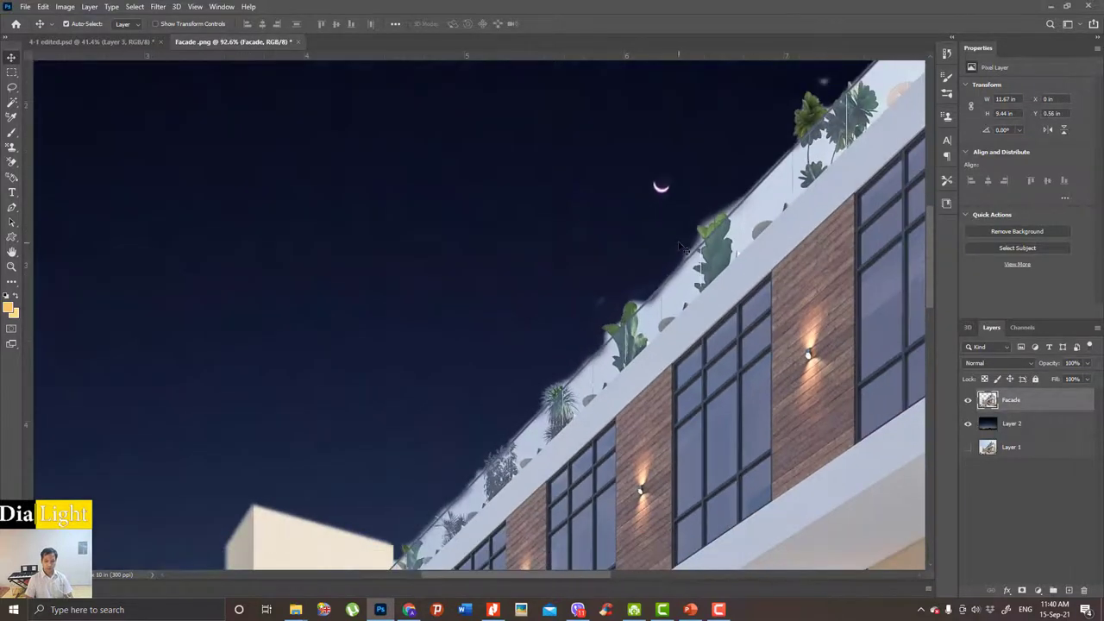
pyautogui.scroll(-2, 680, 247)
pyautogui.scroll(-3, 668, 294)
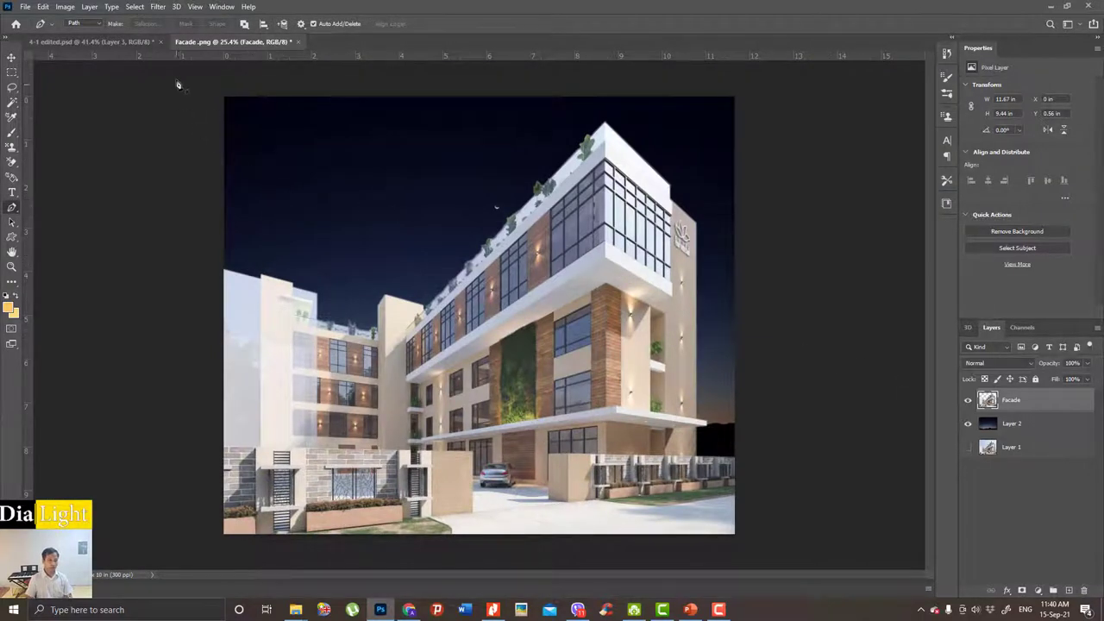
# Try an Exposure adjustment of about -3.24 with gamma 0.94 on the Facade layer, then cancel it.
pyautogui.click(68, 7)
pyautogui.moveTo(82, 36)
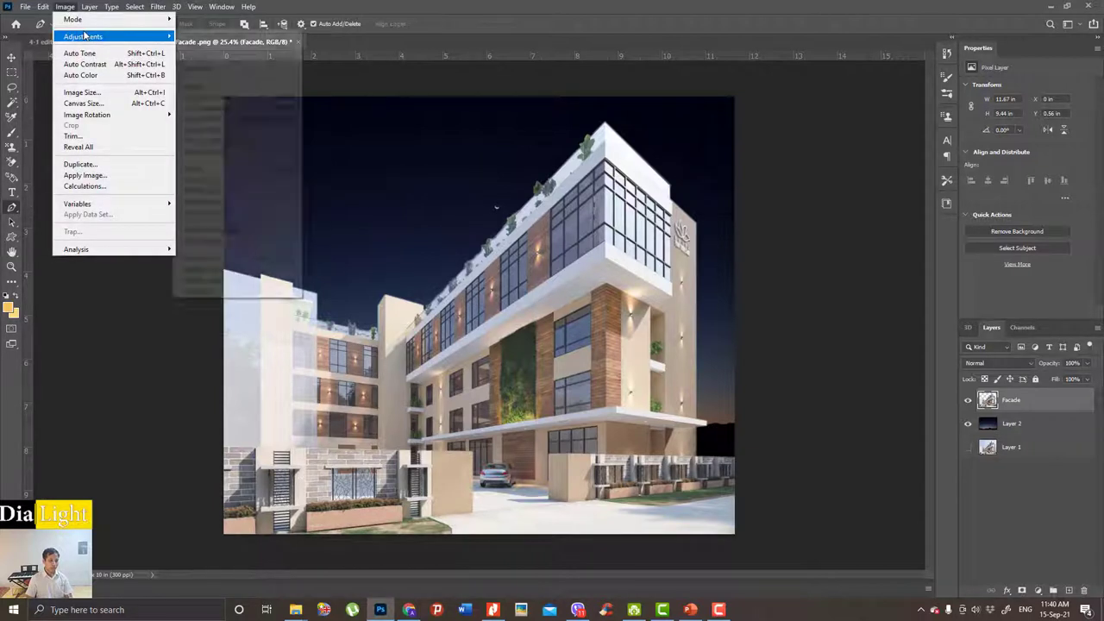
pyautogui.click(199, 70)
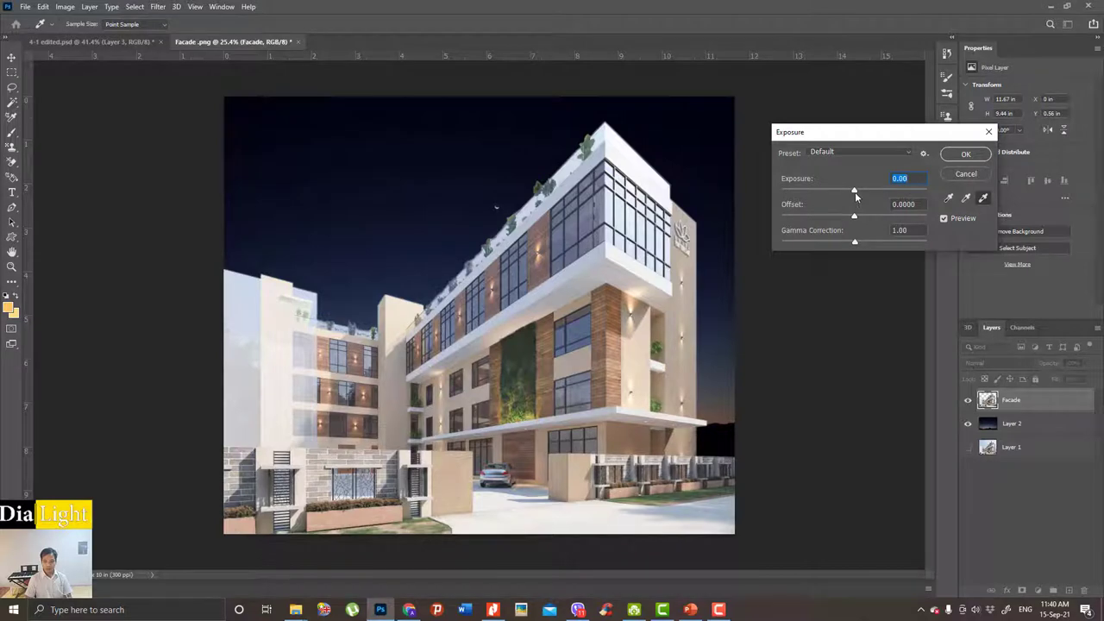
pyautogui.moveTo(855, 191); pyautogui.dragTo(819, 190)
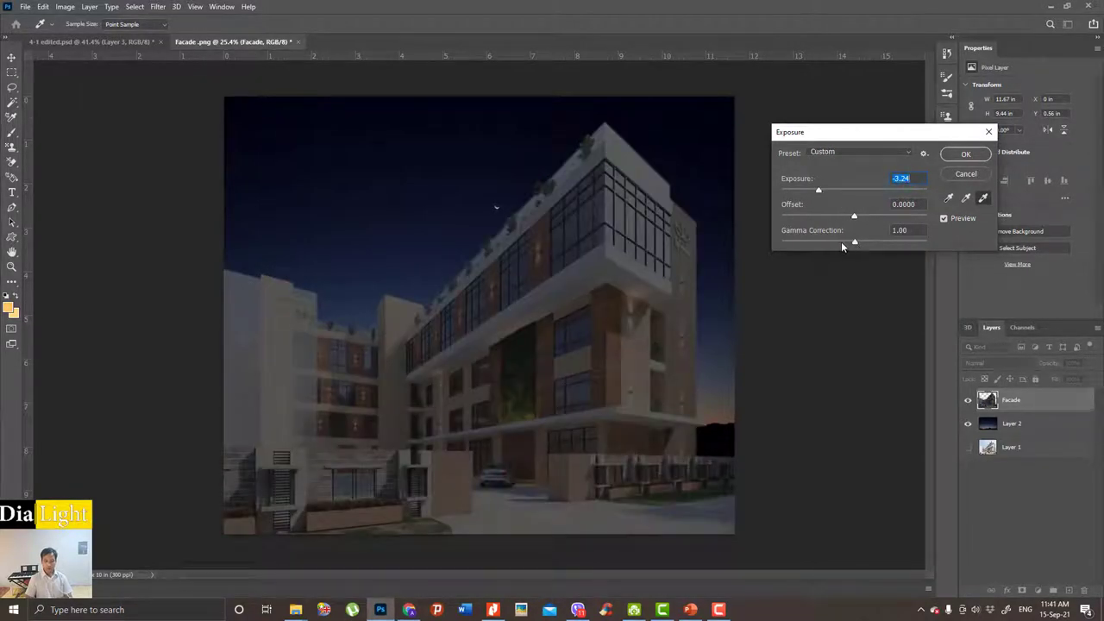
pyautogui.moveTo(858, 245); pyautogui.dragTo(859, 246)
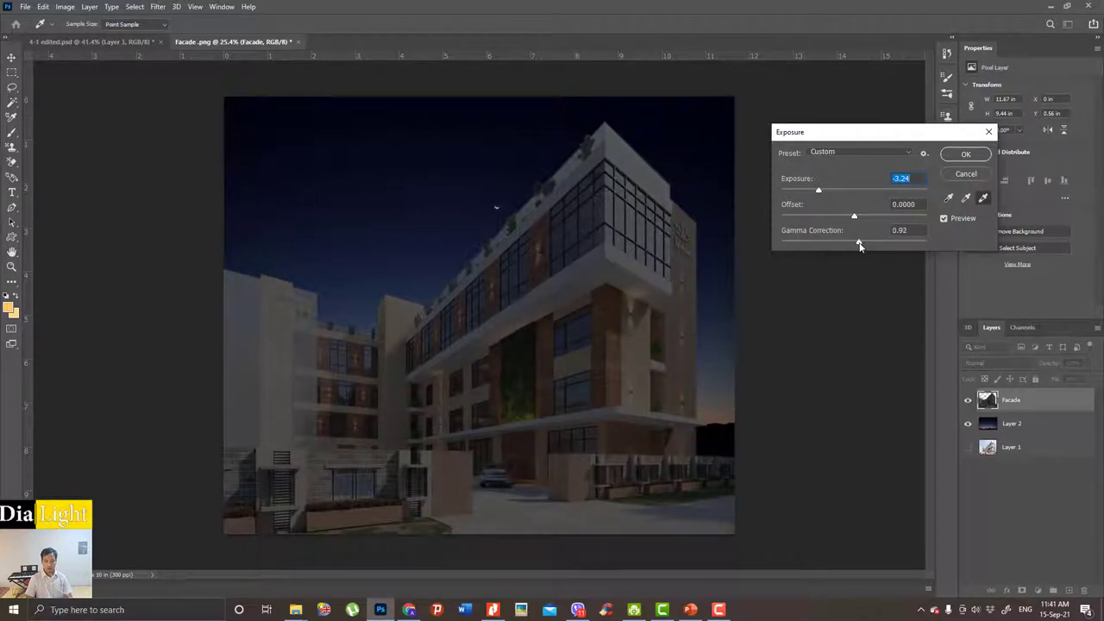
pyautogui.click(859, 245)
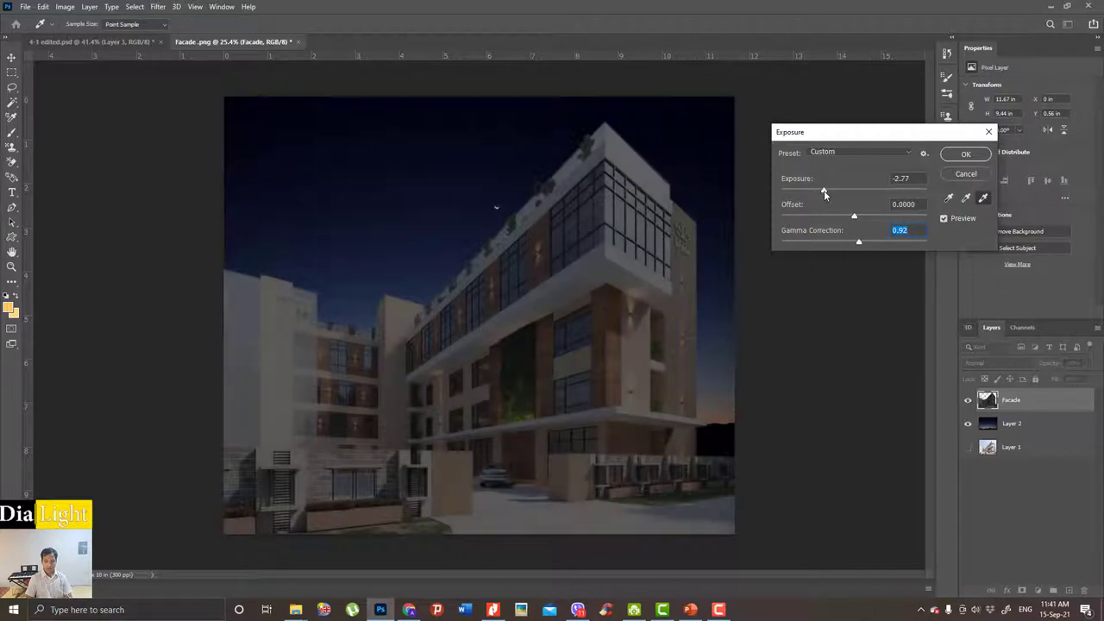
pyautogui.click(824, 192)
pyautogui.click(943, 219)
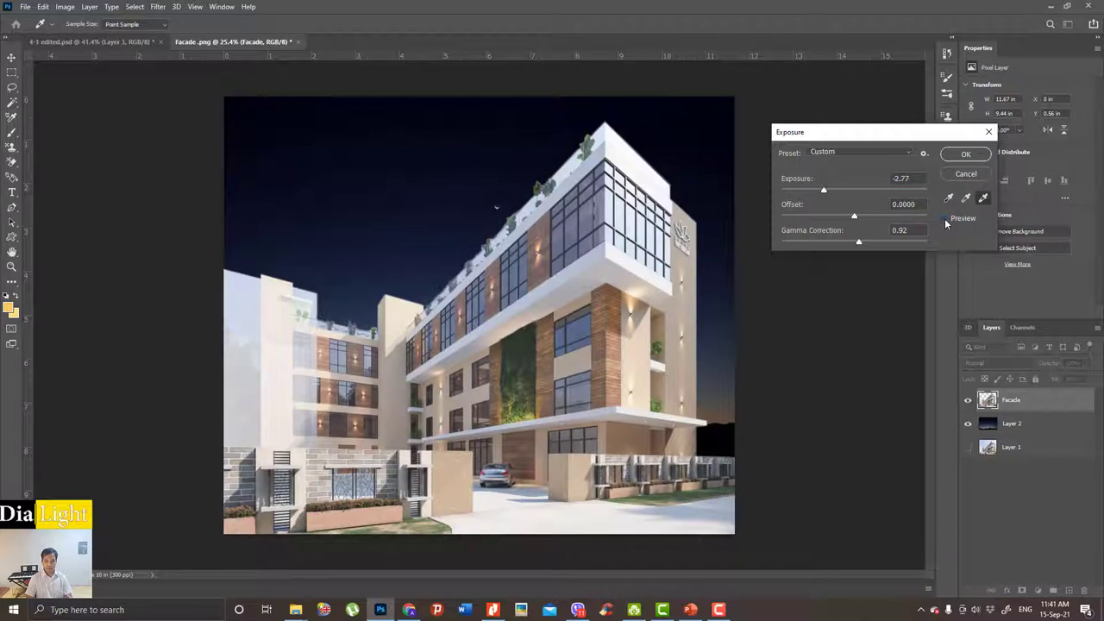
pyautogui.click(945, 218)
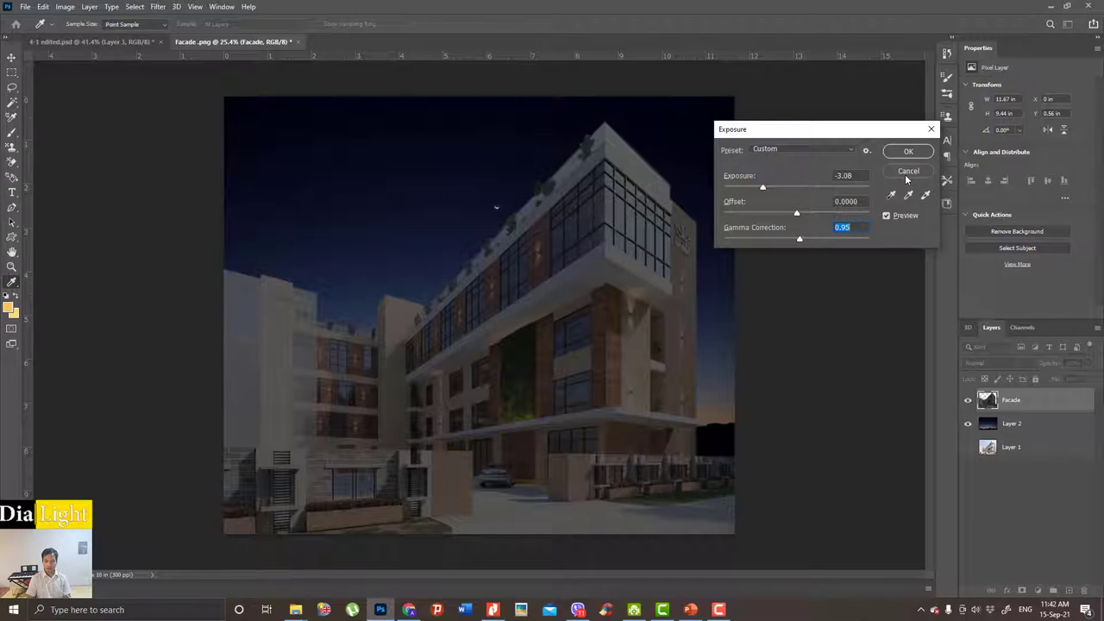
pyautogui.click(906, 171)
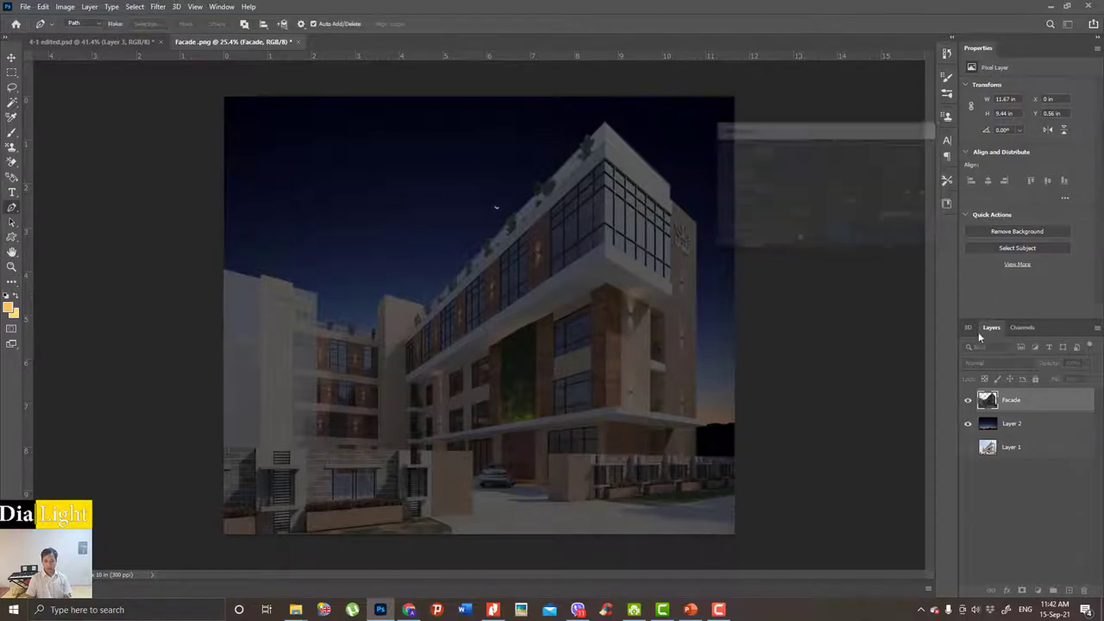
# Apply Exposure of about -3.08 with gamma 0.93 to the Facade layer.
pyautogui.click(64, 7)
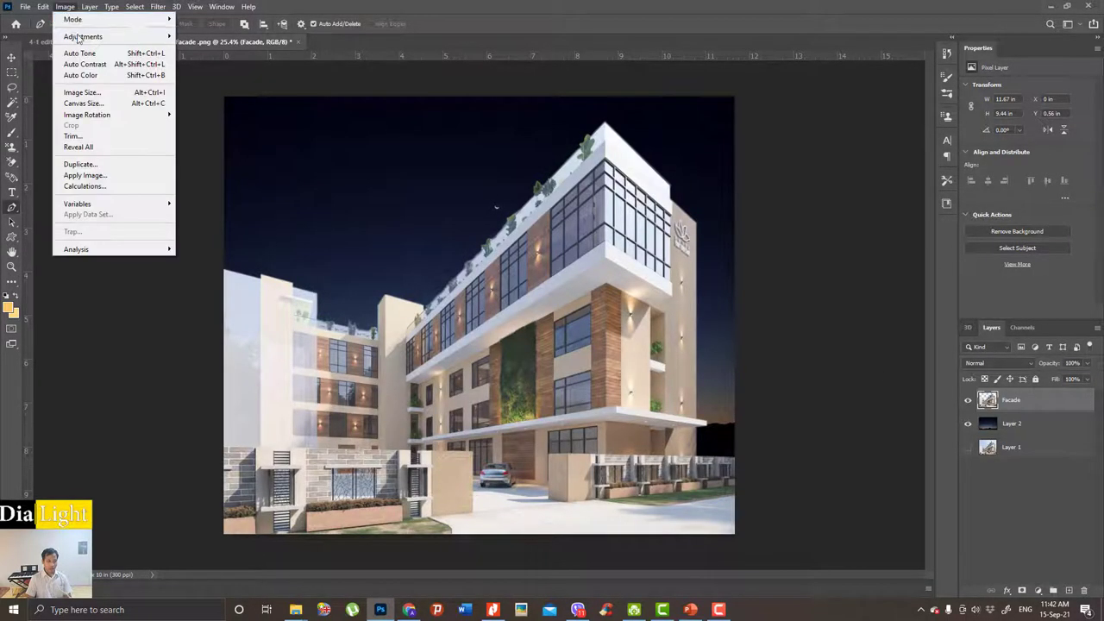
pyautogui.moveTo(83, 37)
pyautogui.click(207, 70)
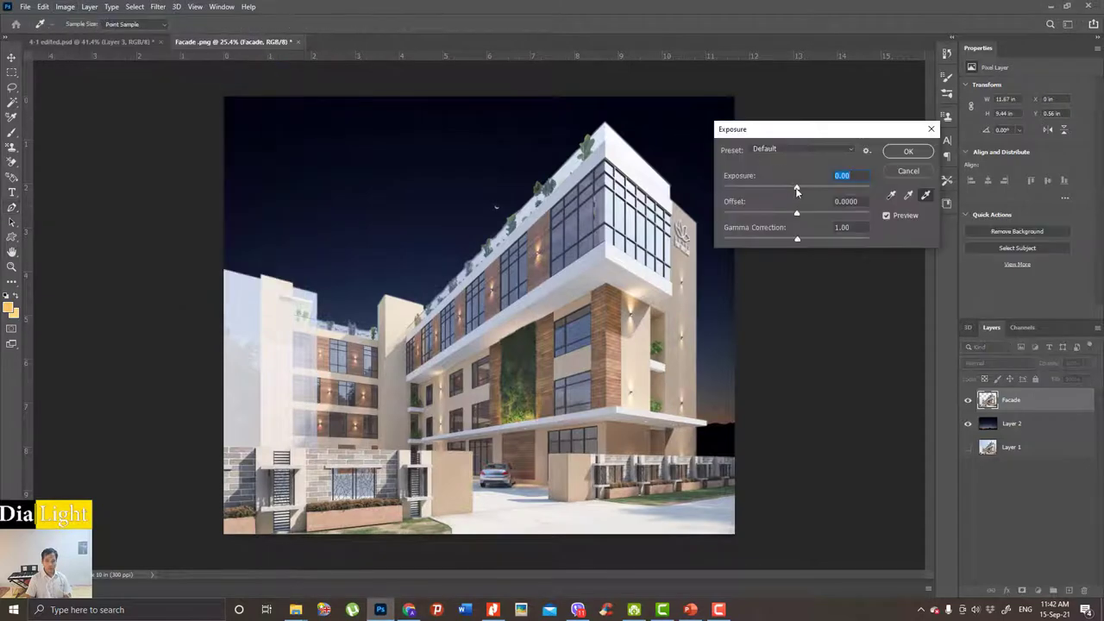
pyautogui.moveTo(797, 192); pyautogui.dragTo(917, 181)
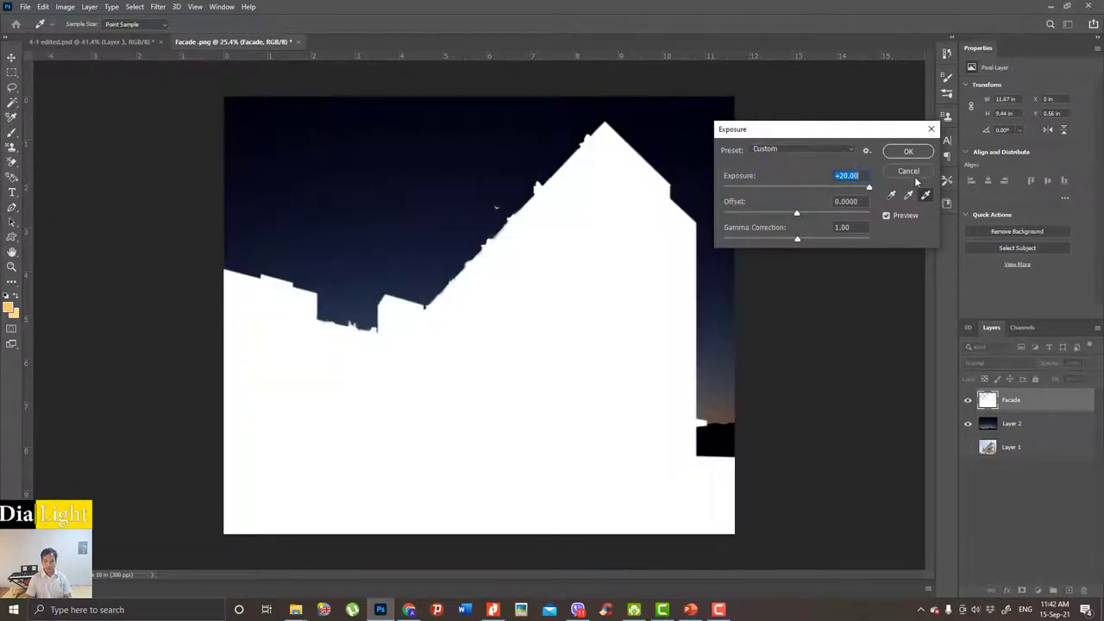
pyautogui.keyDown('alt'); pyautogui.click(910, 172); pyautogui.keyUp('alt')
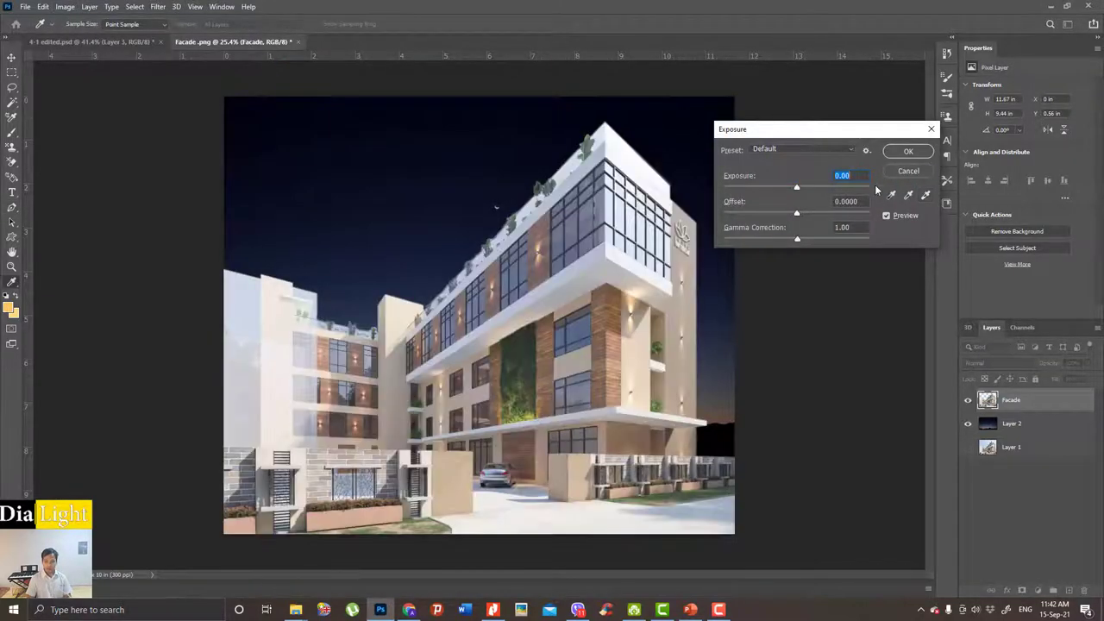
pyautogui.moveTo(797, 192); pyautogui.dragTo(765, 190)
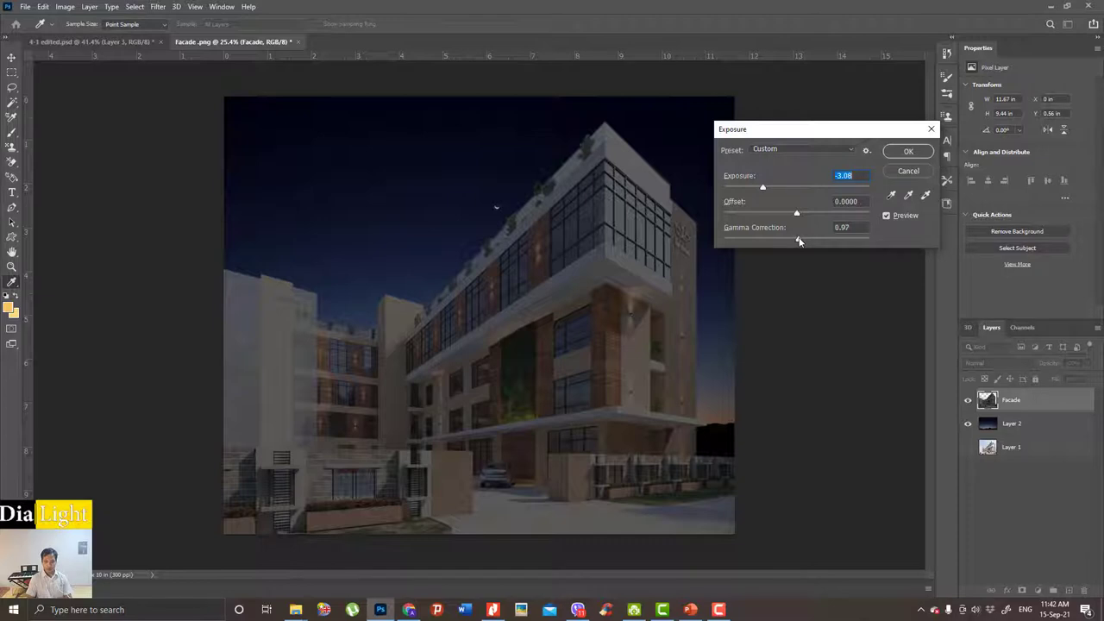
pyautogui.click(802, 242)
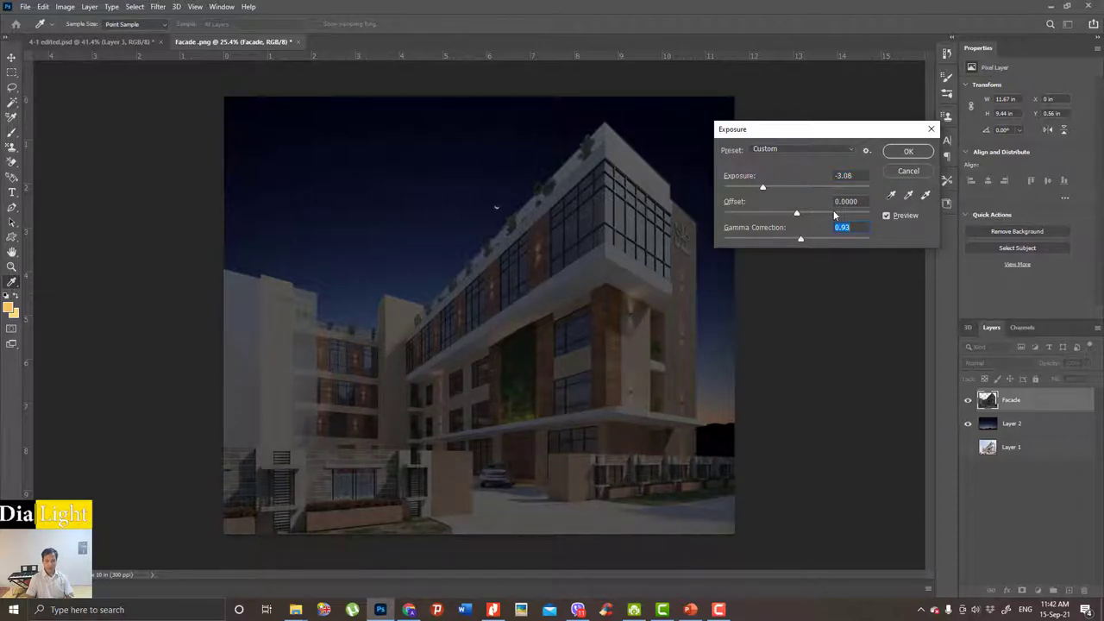
pyautogui.click(906, 157)
pyautogui.press('p')
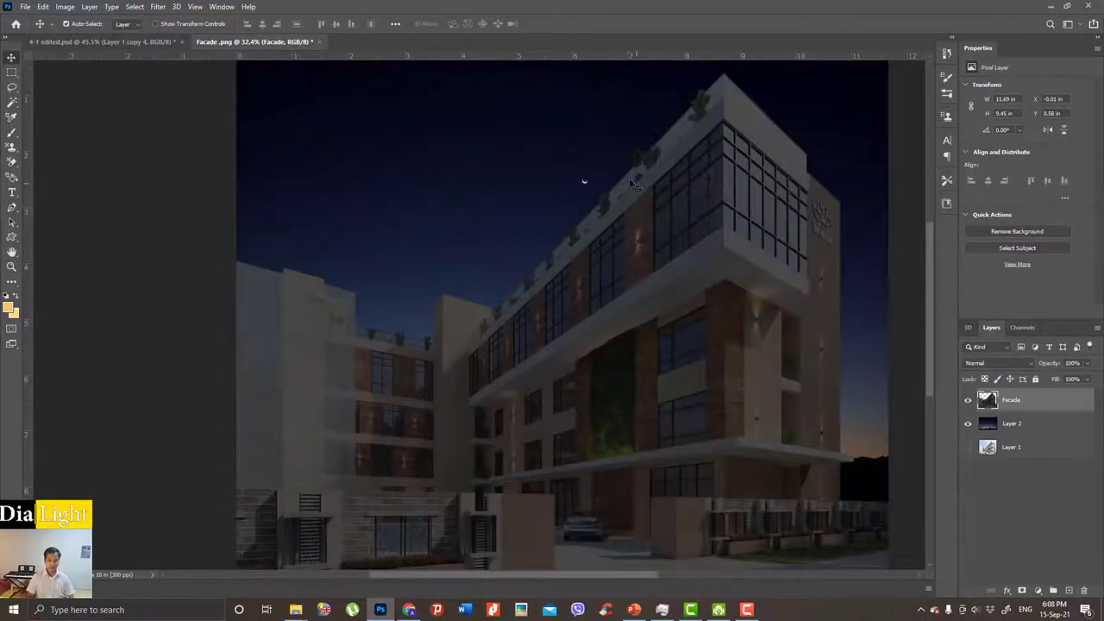
pyautogui.scroll(5, 635, 273)
pyautogui.scroll(-2, 657, 228)
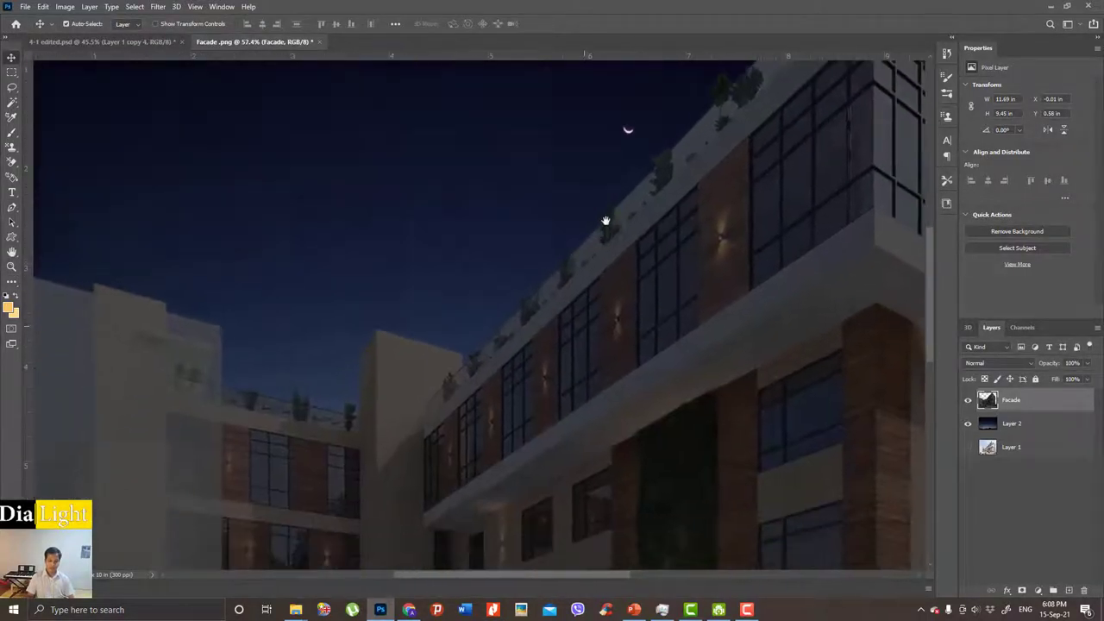
pyautogui.scroll(2, 603, 268)
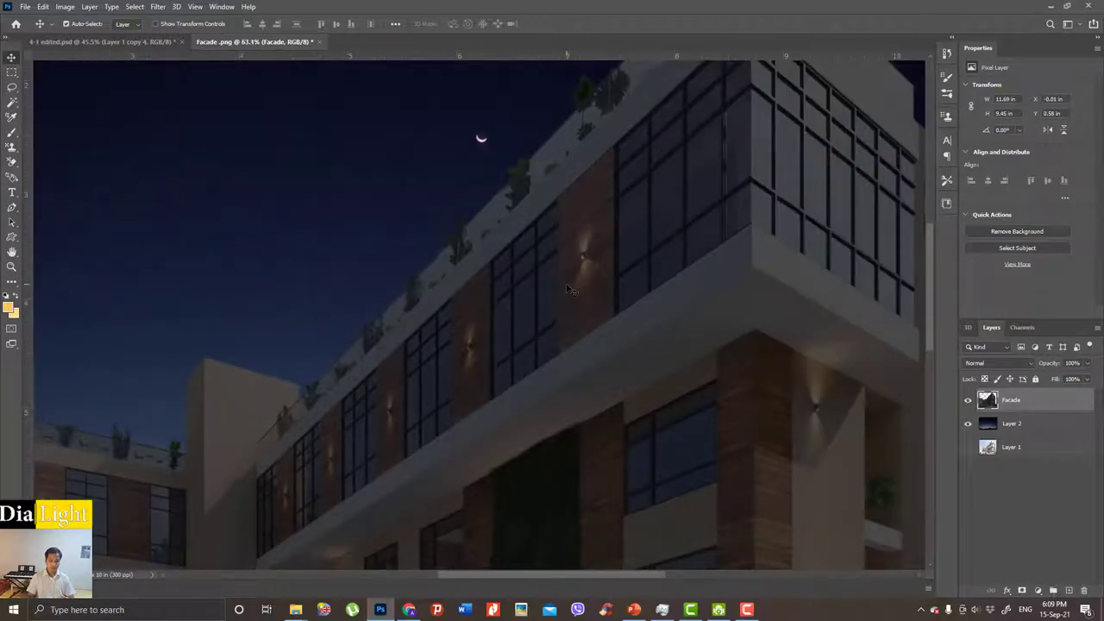
pyautogui.scroll(1, 604, 285)
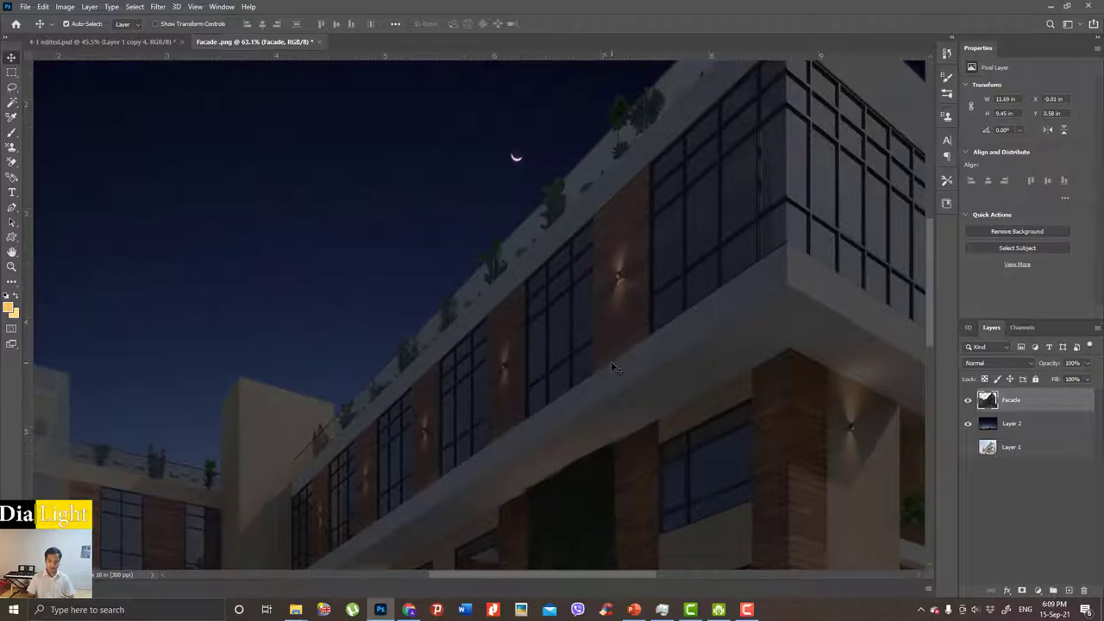
pyautogui.moveTo(528, 383); pyautogui.dragTo(414, 214)
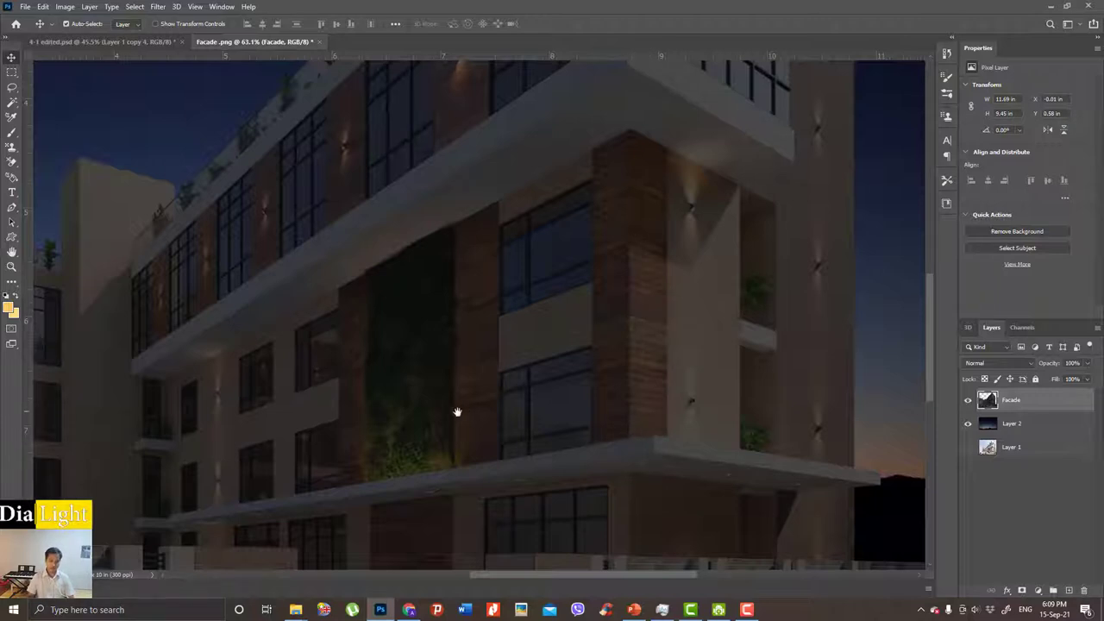
pyautogui.moveTo(457, 414); pyautogui.dragTo(582, 336)
pyautogui.scroll(5, 556, 274)
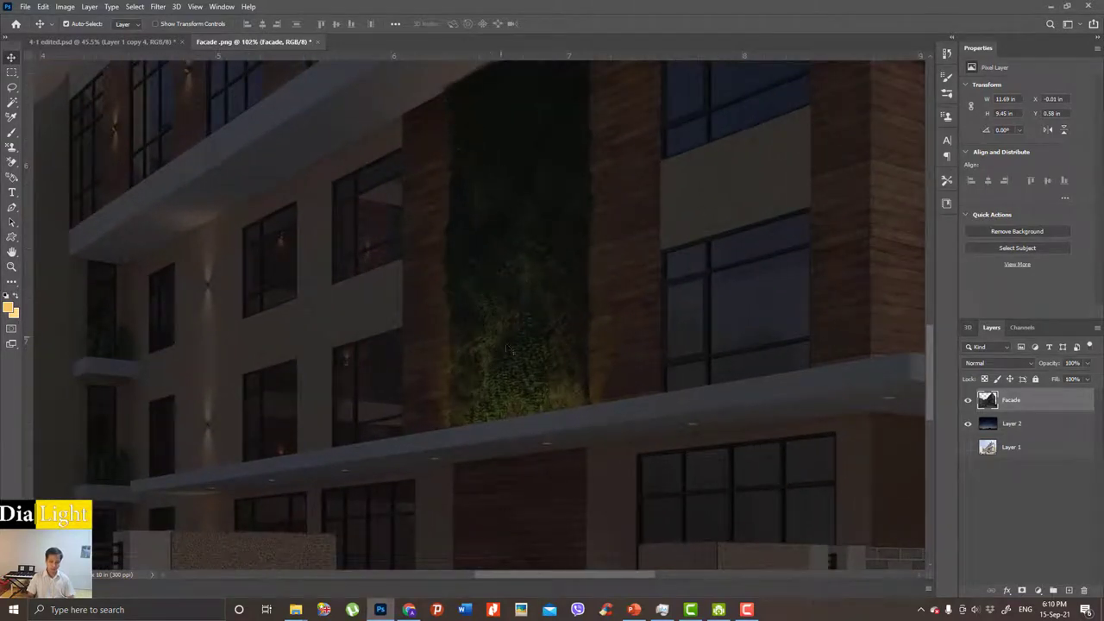
pyautogui.scroll(-5, 507, 350)
pyautogui.scroll(-2, 500, 354)
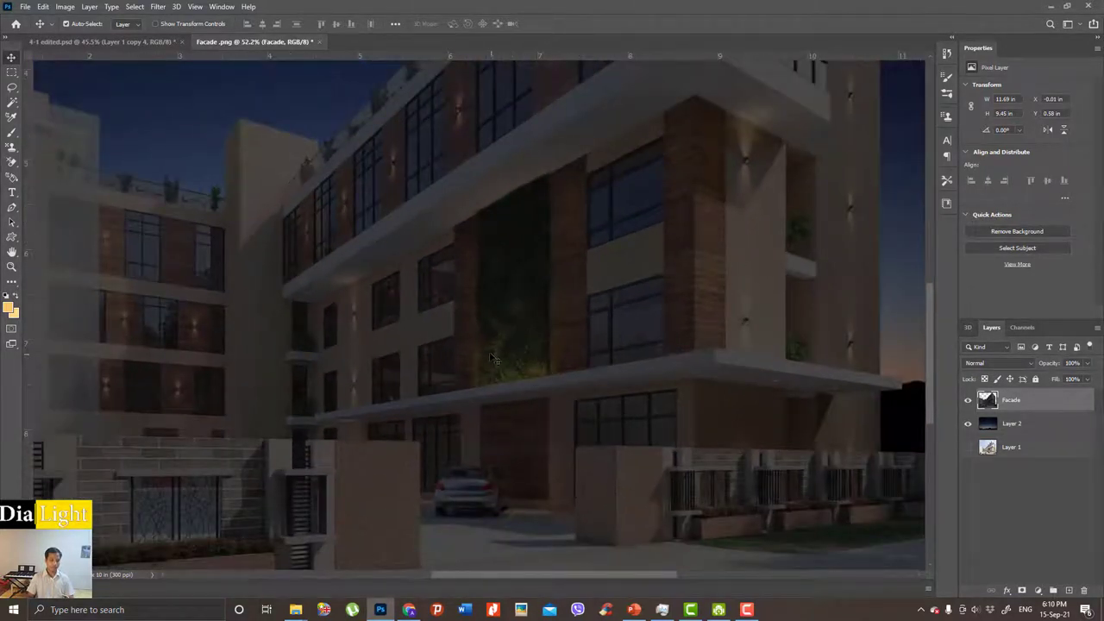
pyautogui.scroll(-3, 494, 358)
pyautogui.scroll(-2, 494, 358)
pyautogui.moveTo(604, 259)
pyautogui.mouseDown()
pyautogui.moveTo(645, 301)
pyautogui.moveTo(648, 335)
pyautogui.mouseUp()
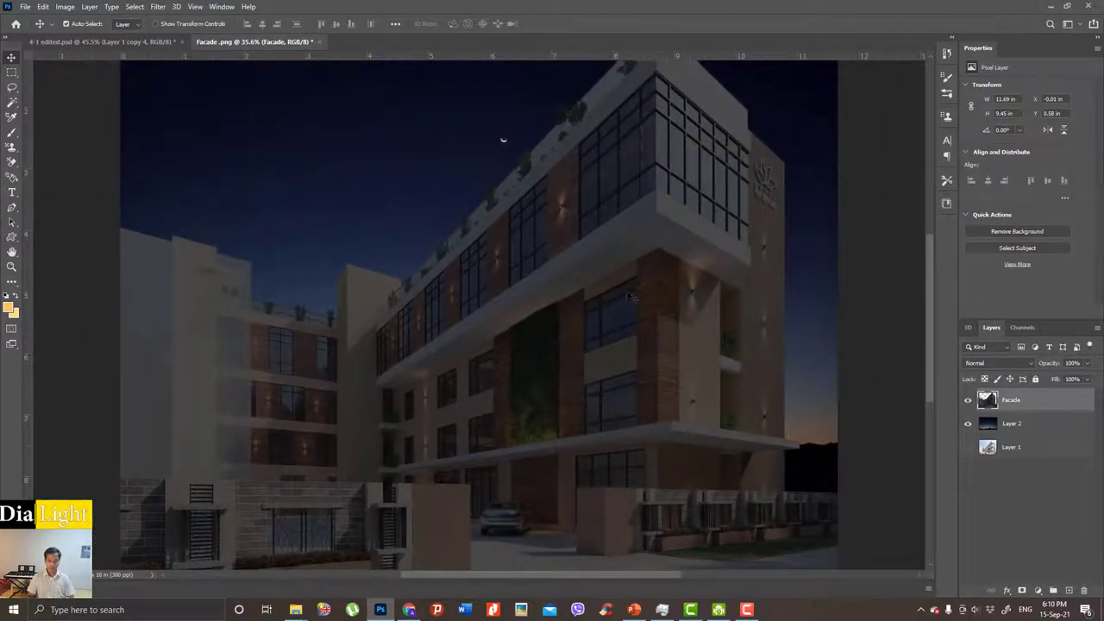
pyautogui.scroll(6, 580, 231)
pyautogui.scroll(3, 568, 245)
pyautogui.scroll(2, 569, 245)
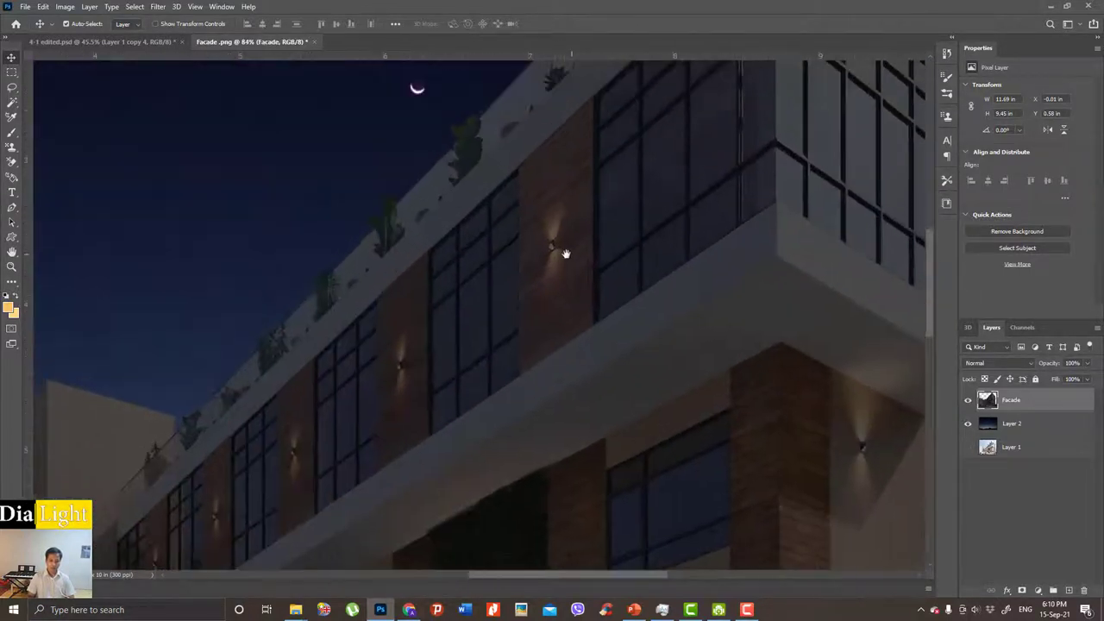
pyautogui.scroll(2, 564, 251)
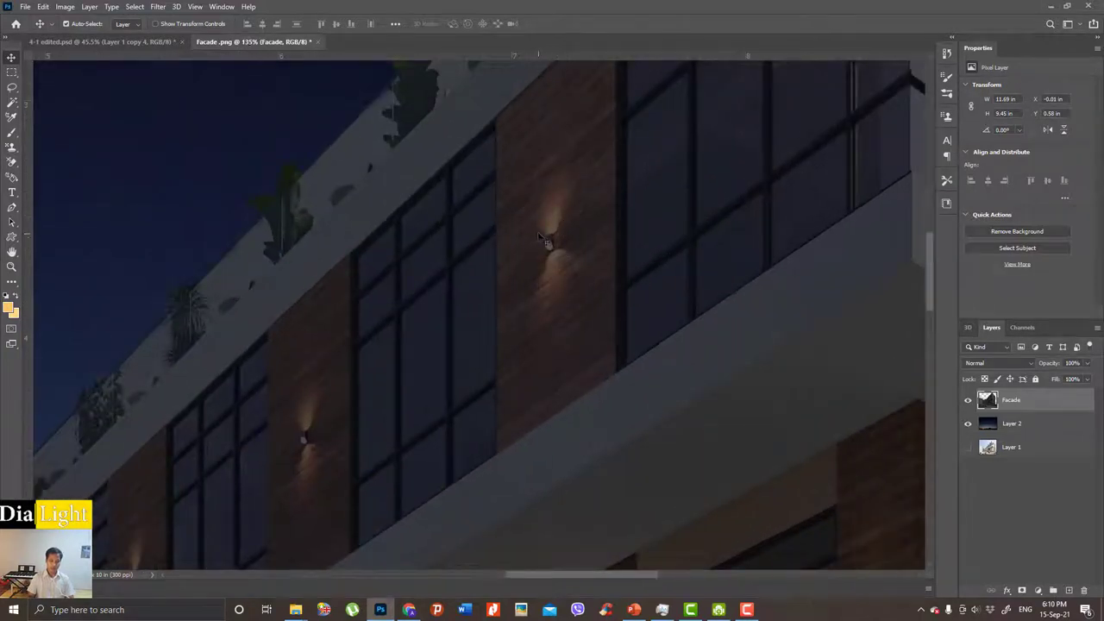
pyautogui.scroll(2, 561, 229)
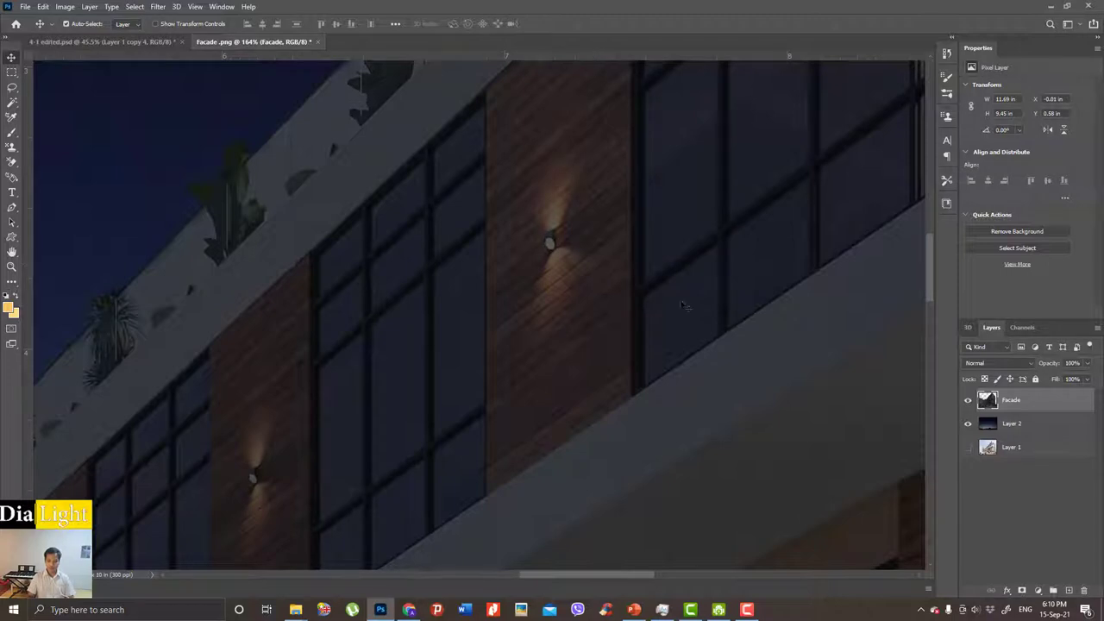
pyautogui.scroll(-3, 681, 305)
pyautogui.scroll(-2, 610, 238)
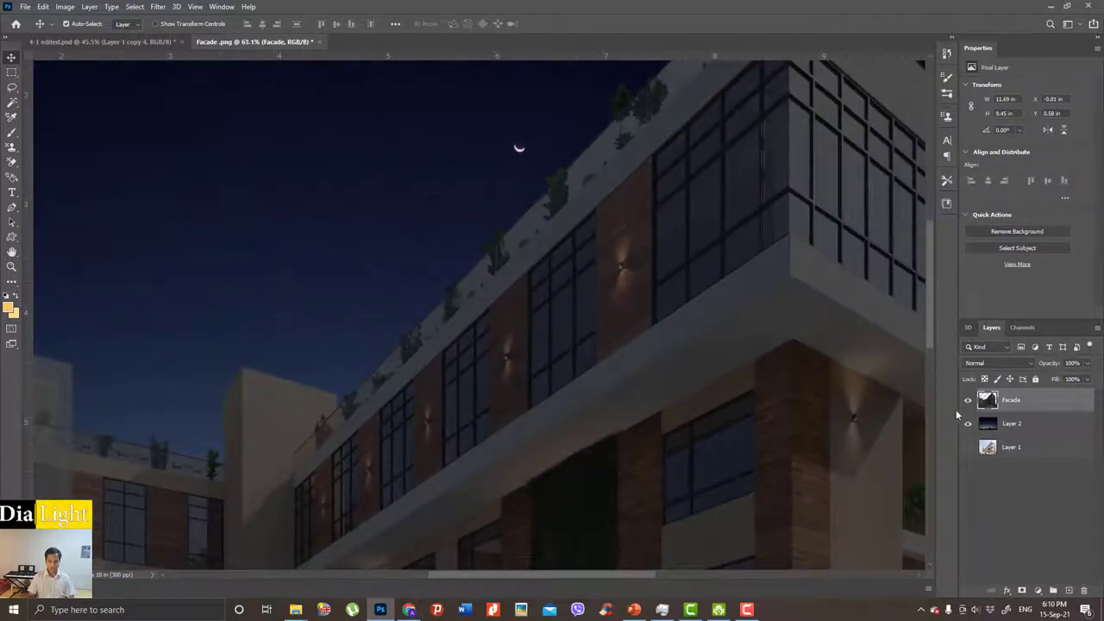
pyautogui.scroll(1, 604, 254)
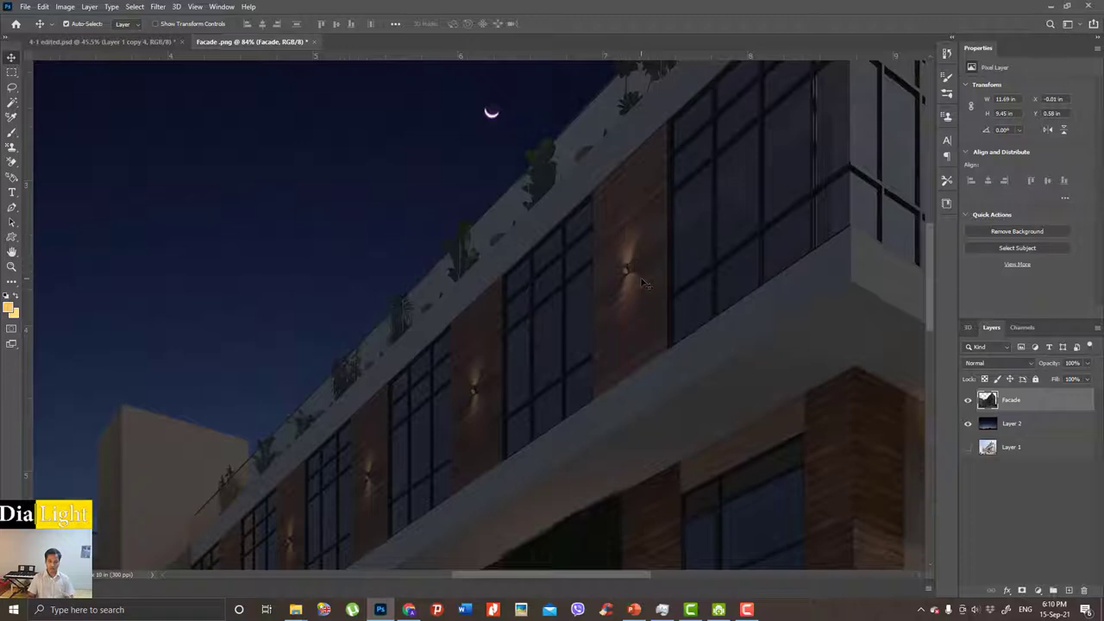
pyautogui.scroll(-1, 601, 278)
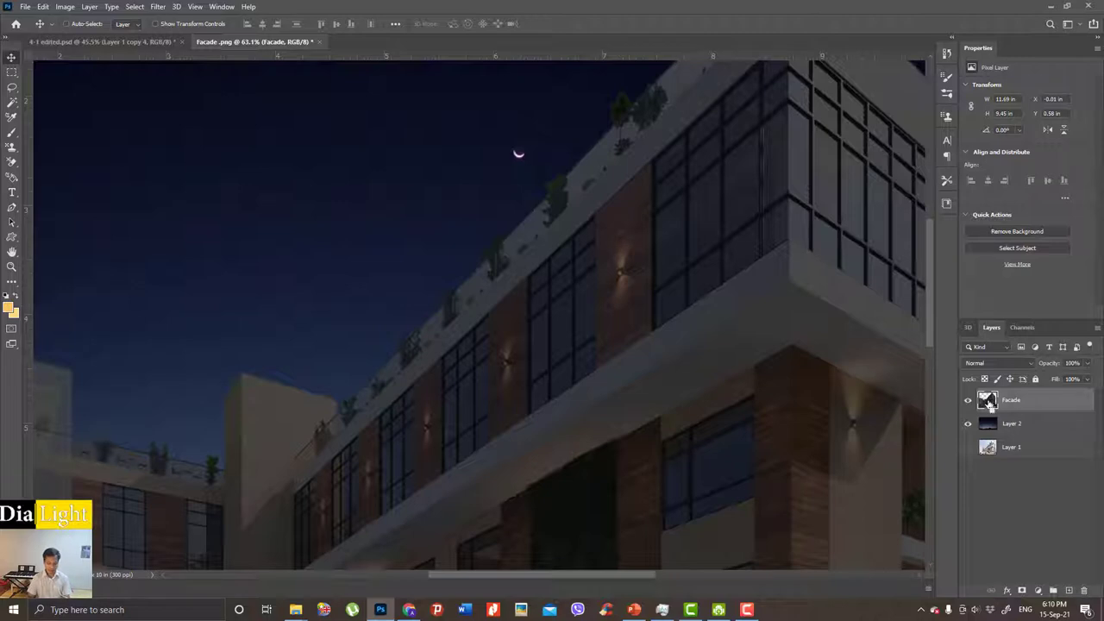
# Duplicate the Facade layer into a Facade copy.
pyautogui.hotkey('ctrl', 'j')
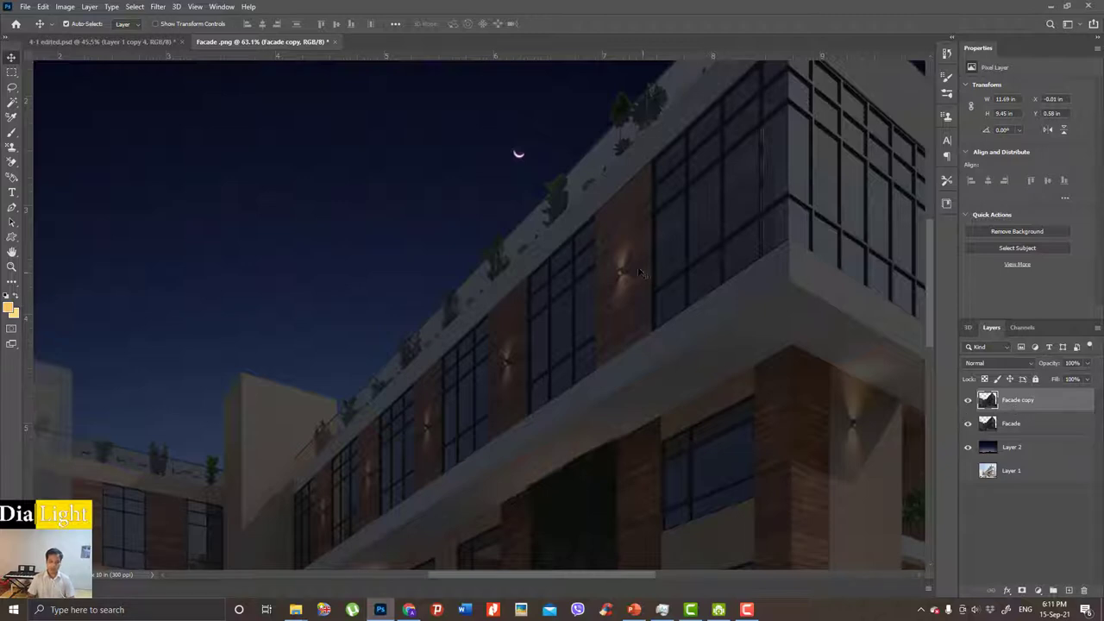
pyautogui.scroll(1, 656, 239)
pyautogui.scroll(1, 673, 294)
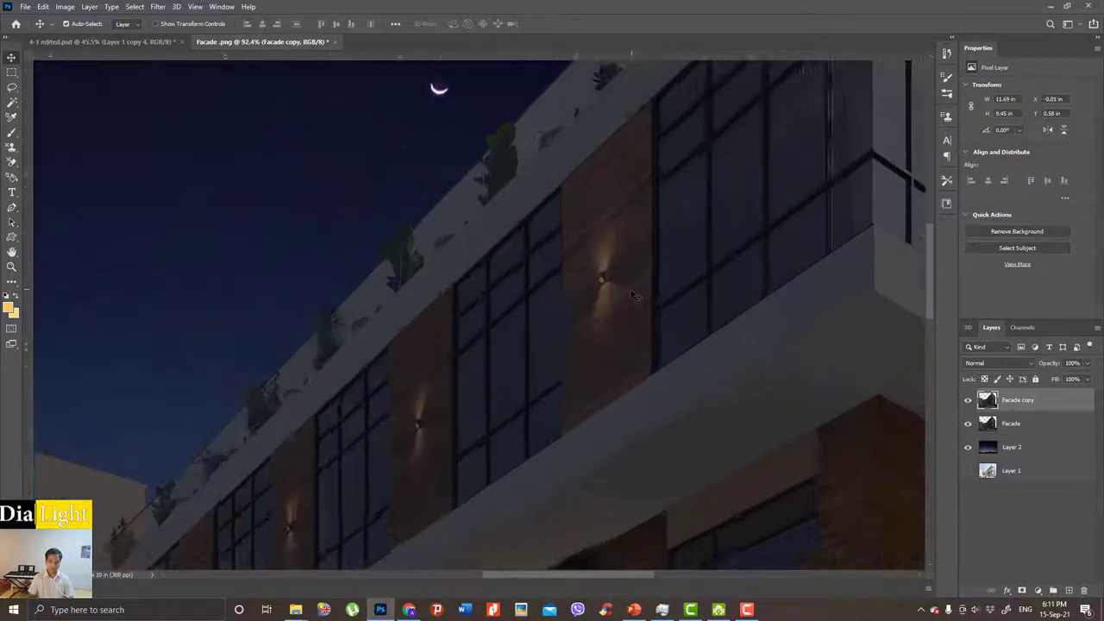
pyautogui.scroll(1, 634, 296)
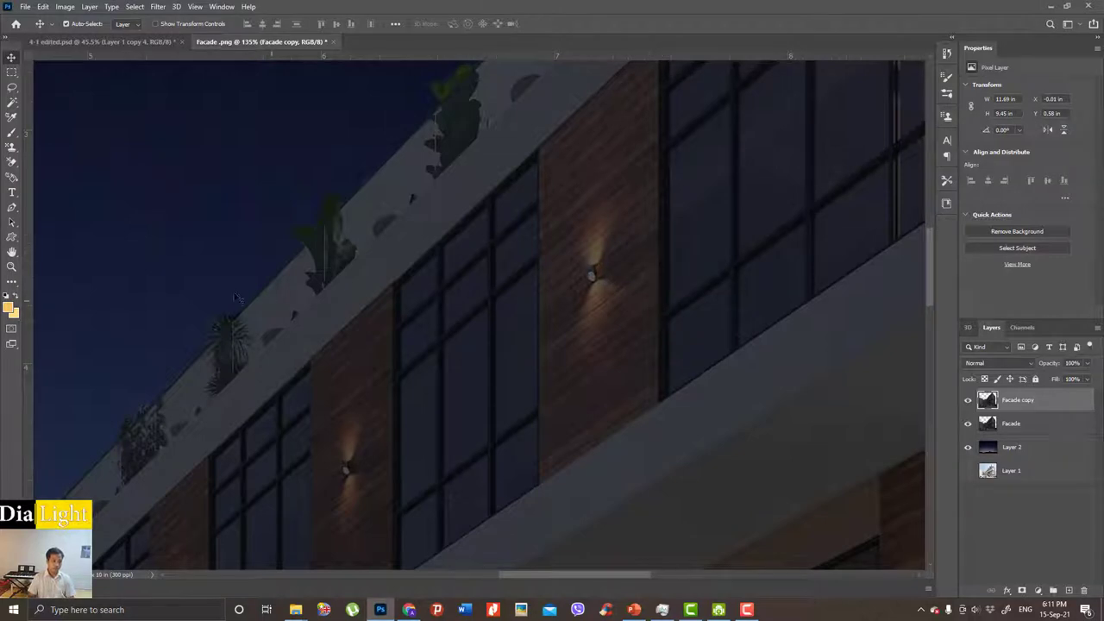
# Patch the glow above the wall light with nearby plain wood texture using the Patch Tool.
pyautogui.click(12, 283)
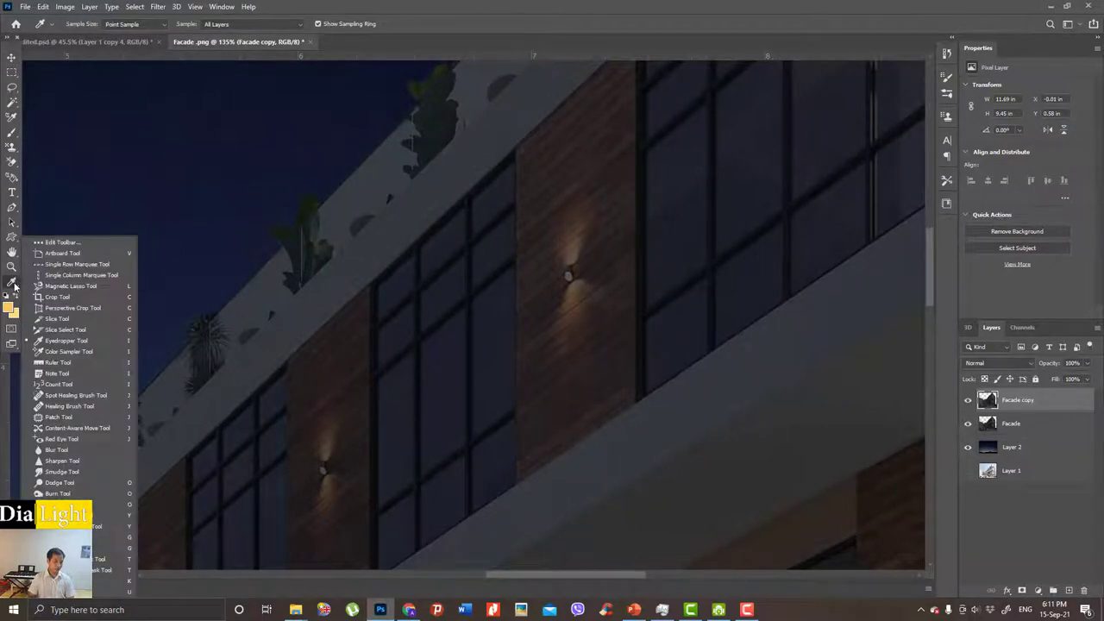
pyautogui.click(58, 417)
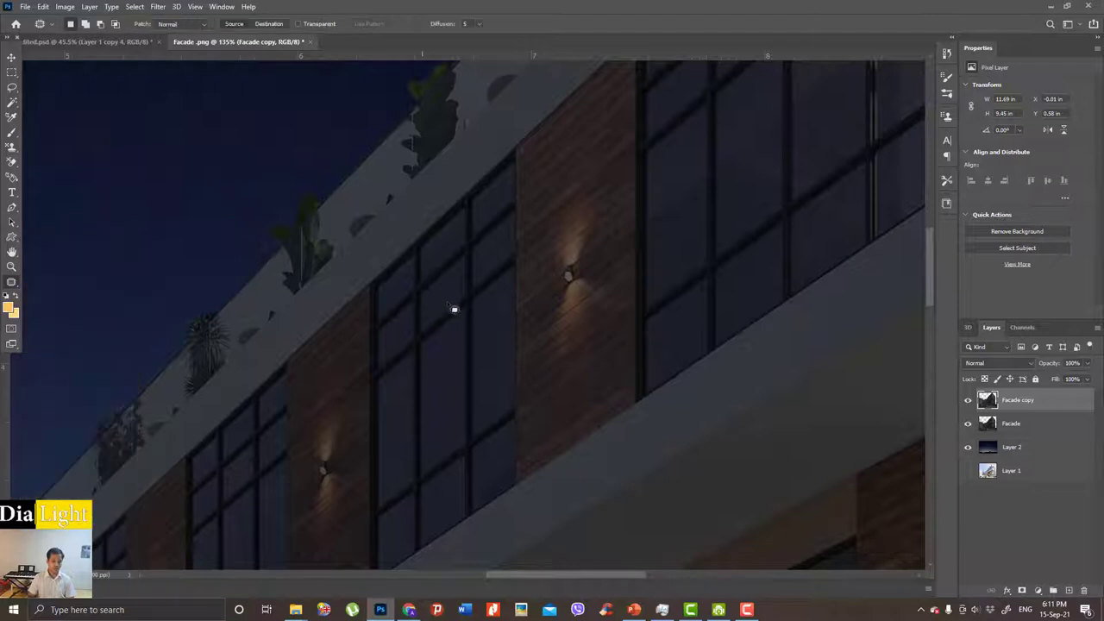
pyautogui.scroll(2, 631, 268)
pyautogui.scroll(1, 630, 268)
pyautogui.scroll(1, 564, 288)
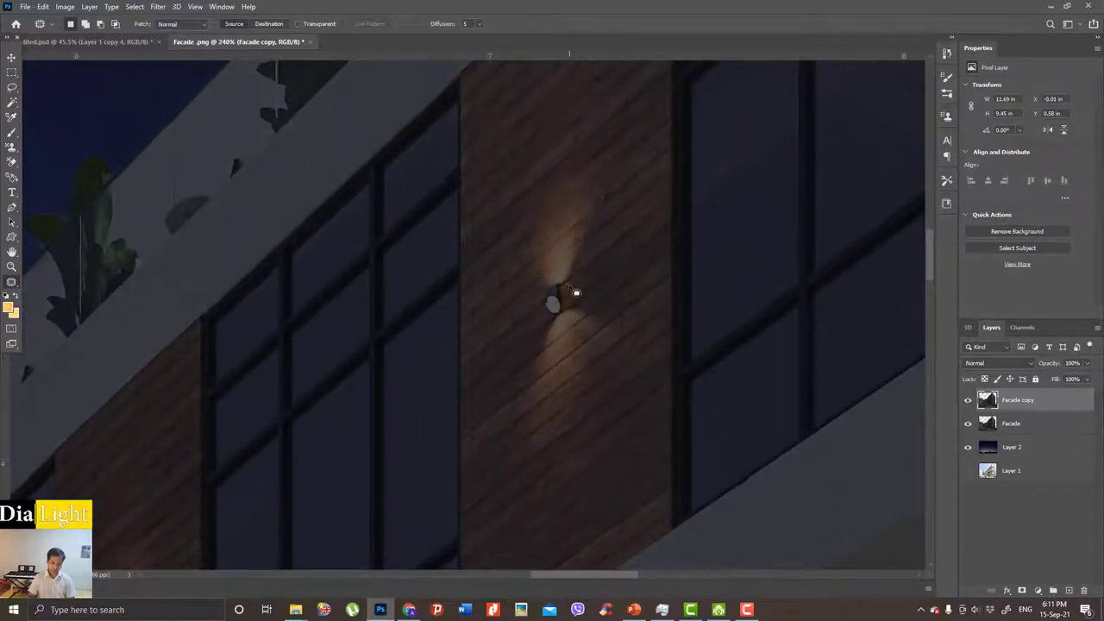
pyautogui.moveTo(569, 283)
pyautogui.mouseDown()
pyautogui.moveTo(547, 297)
pyautogui.moveTo(538, 279)
pyautogui.moveTo(532, 193)
pyautogui.moveTo(564, 144)
pyautogui.moveTo(613, 143)
pyautogui.moveTo(612, 239)
pyautogui.moveTo(579, 291)
pyautogui.mouseUp()
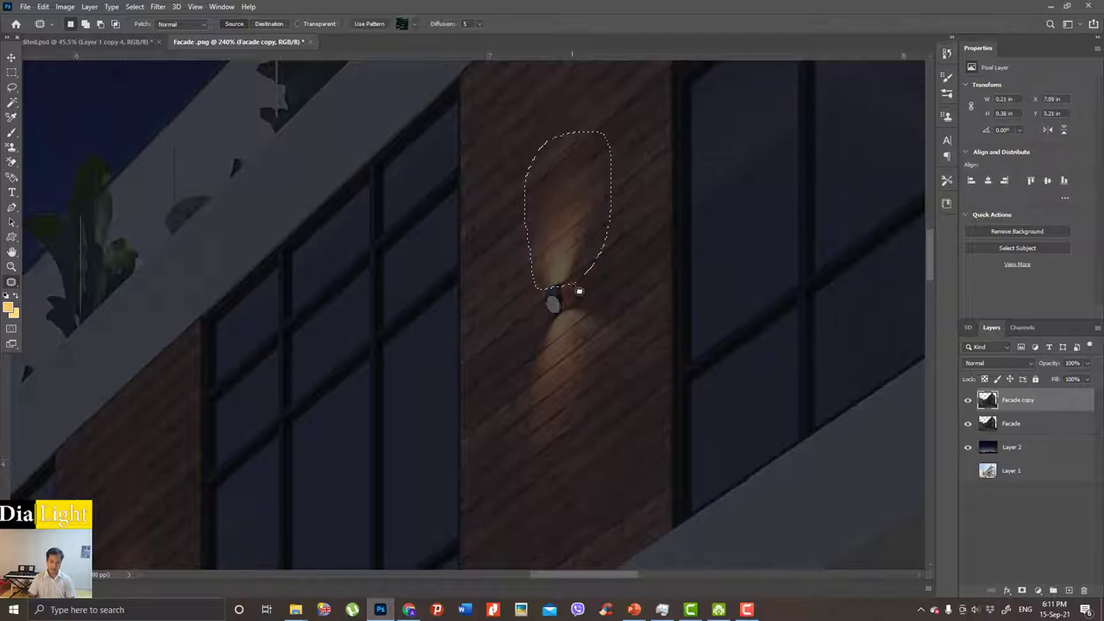
pyautogui.scroll(-2, 601, 259)
pyautogui.scroll(1, 606, 256)
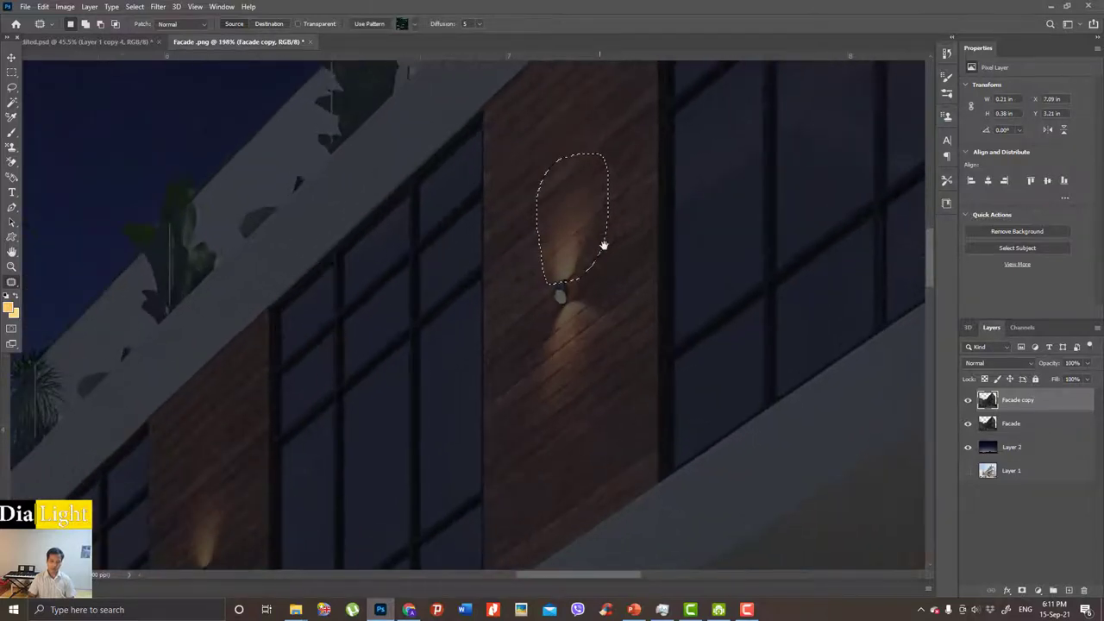
pyautogui.scroll(1, 604, 306)
pyautogui.scroll(2, 604, 305)
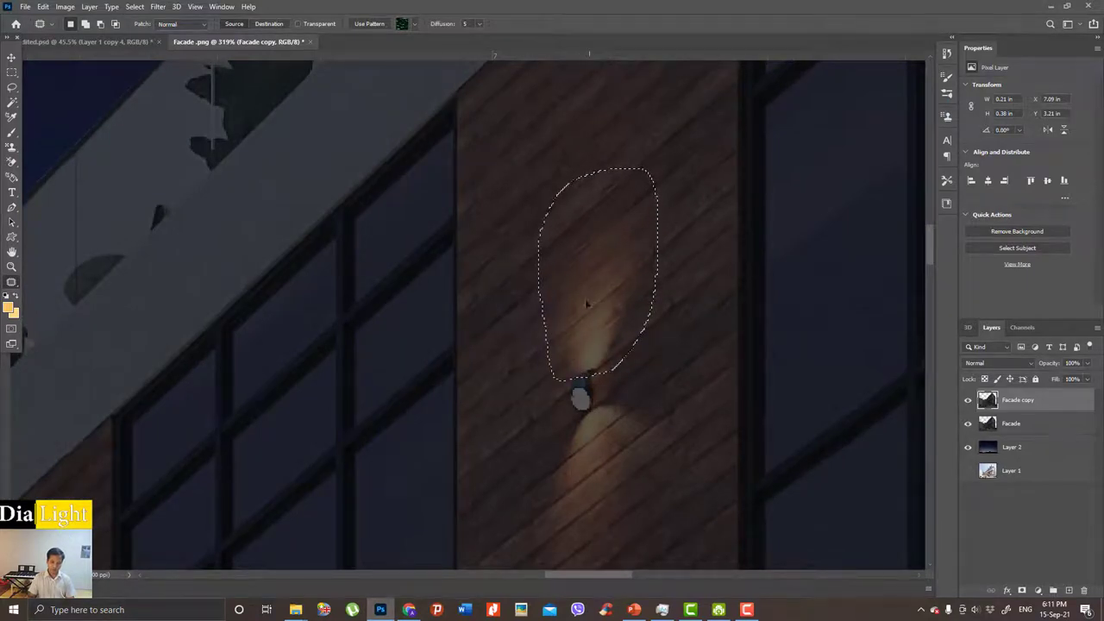
pyautogui.moveTo(586, 303); pyautogui.dragTo(509, 362)
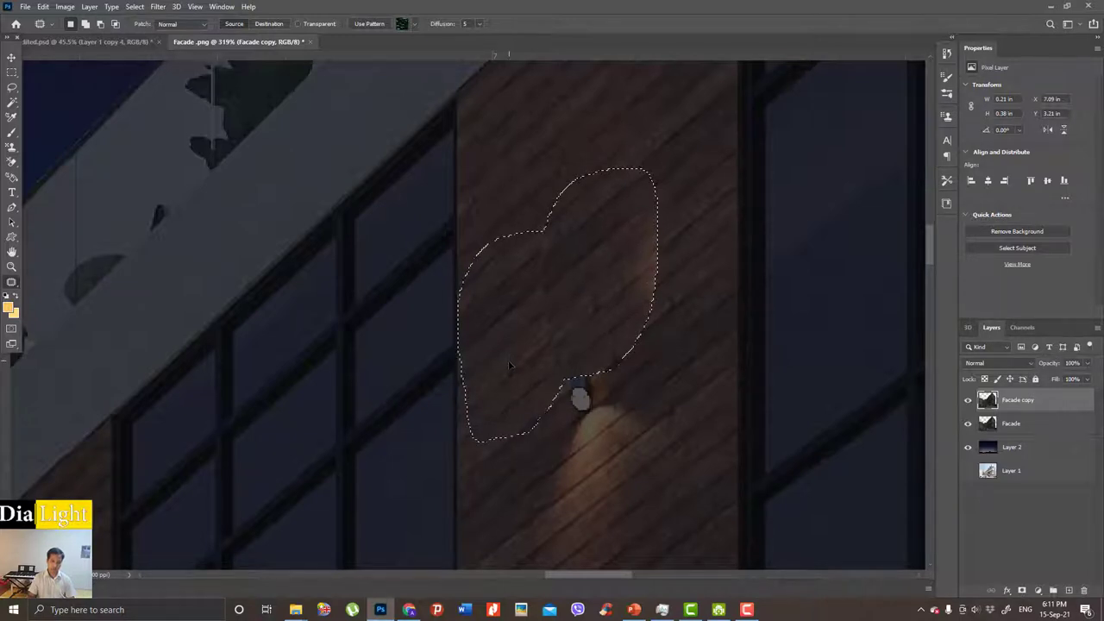
pyautogui.moveTo(509, 363)
pyautogui.mouseDown()
pyautogui.moveTo(510, 373)
pyautogui.moveTo(520, 365)
pyautogui.mouseUp()
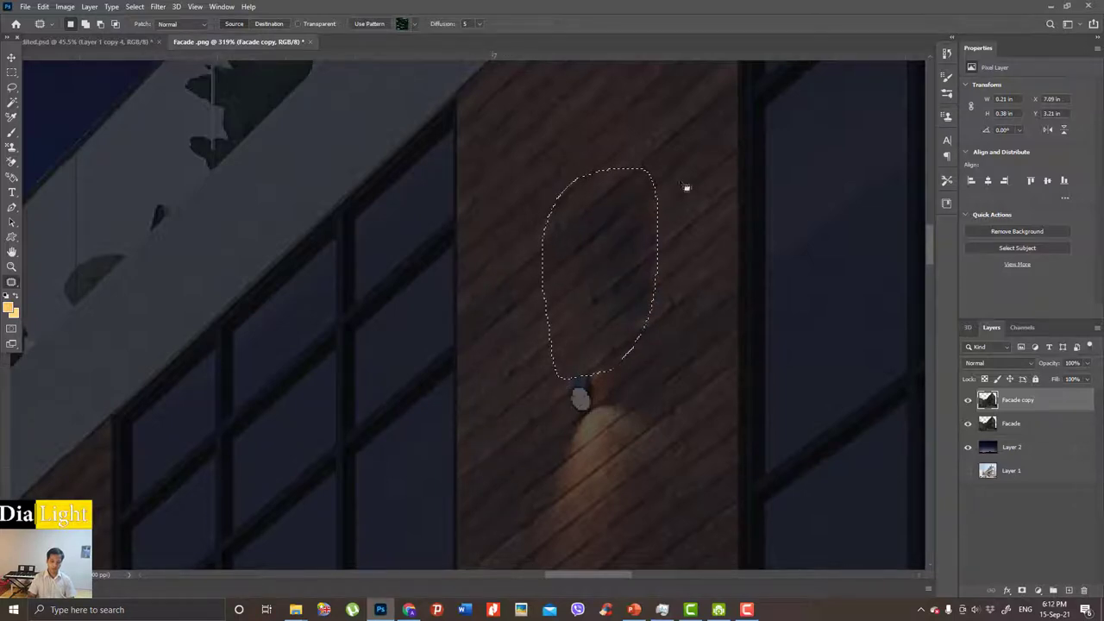
pyautogui.scroll(-5, 647, 233)
pyautogui.scroll(2, 622, 294)
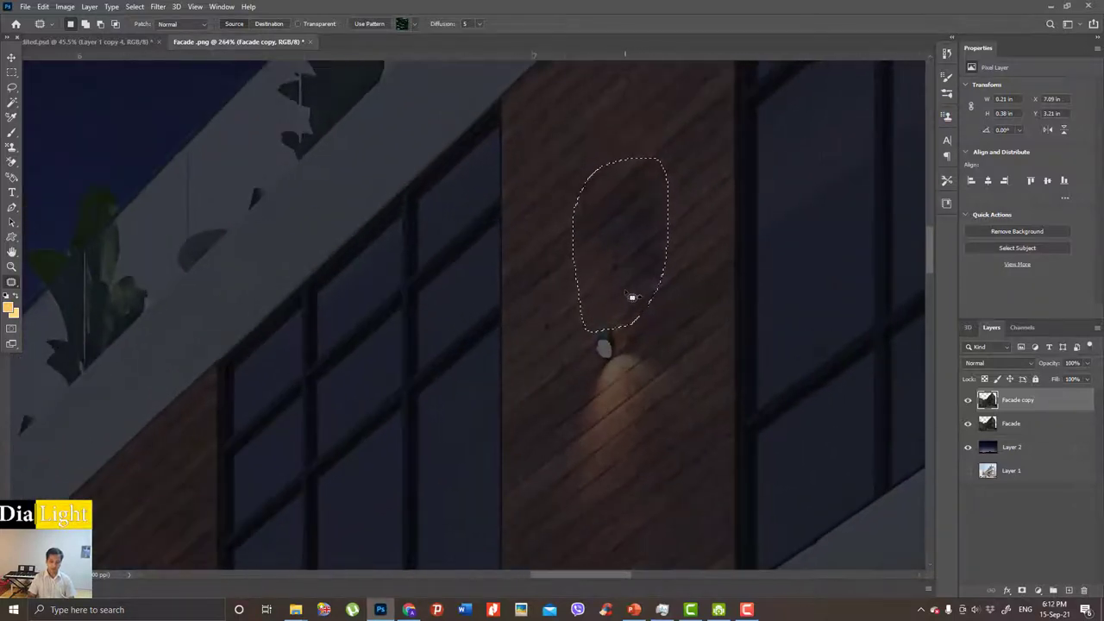
# Patch the dark smudge above the lamp with clean wood from the lower left.
pyautogui.hotkey('ctrl', 'd')
pyautogui.scroll(-2, 660, 324)
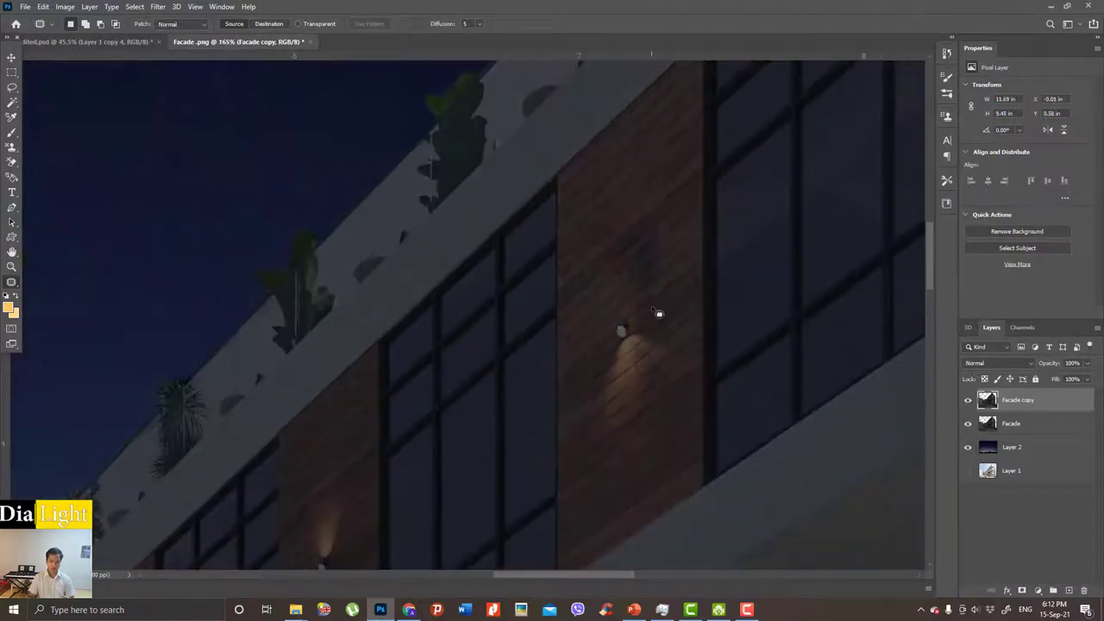
pyautogui.scroll(3, 659, 264)
pyautogui.scroll(3, 639, 267)
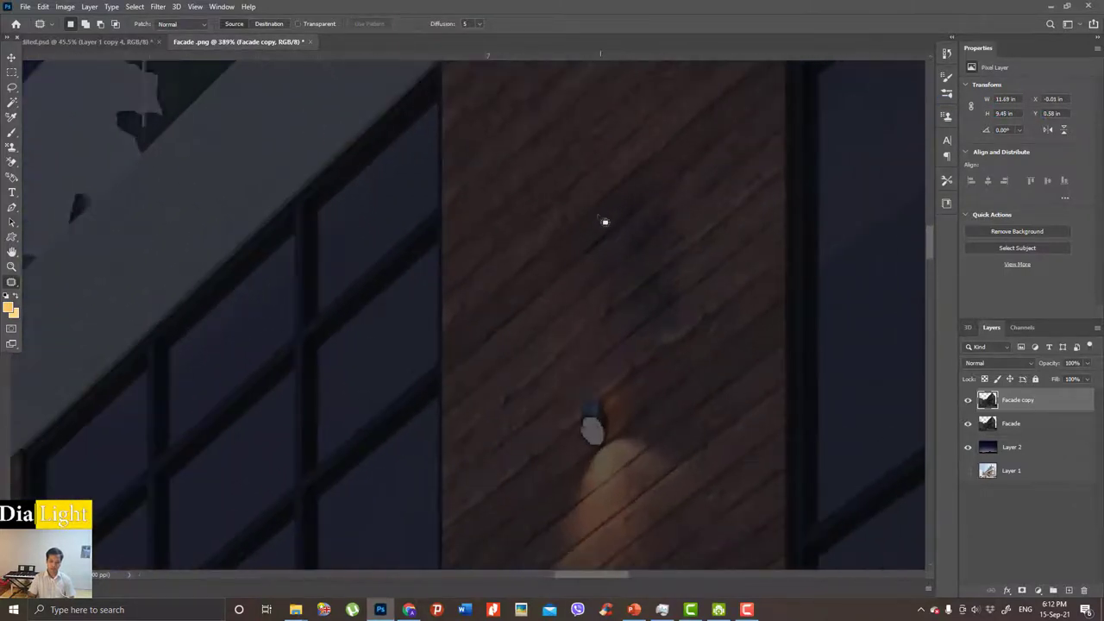
pyautogui.moveTo(678, 250)
pyautogui.mouseDown()
pyautogui.moveTo(679, 298)
pyautogui.moveTo(660, 342)
pyautogui.mouseUp()
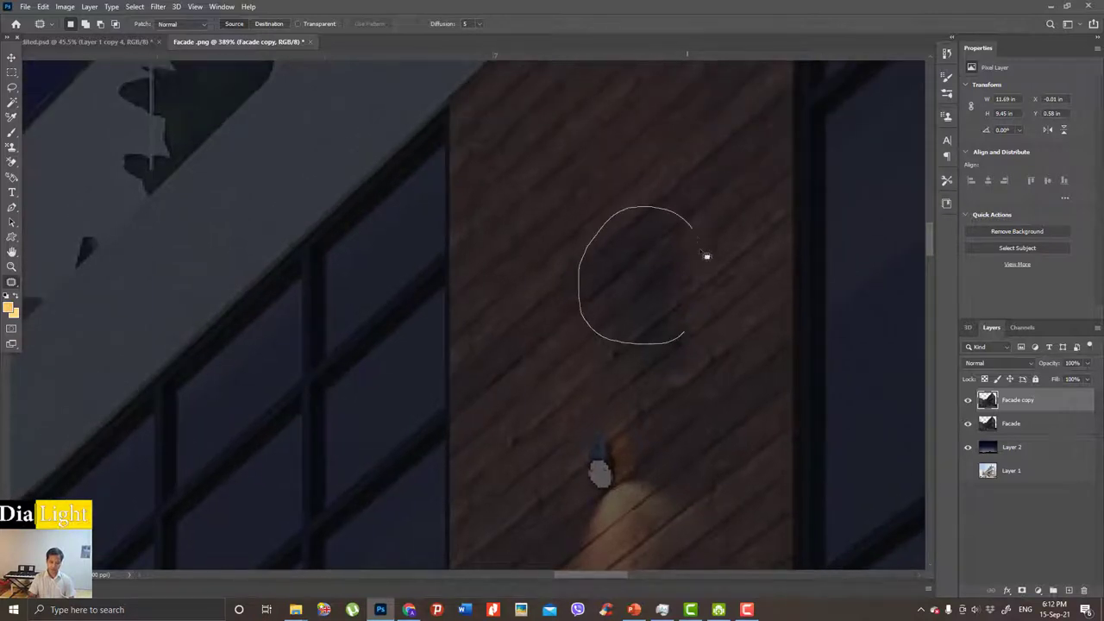
pyautogui.moveTo(635, 300); pyautogui.dragTo(543, 369)
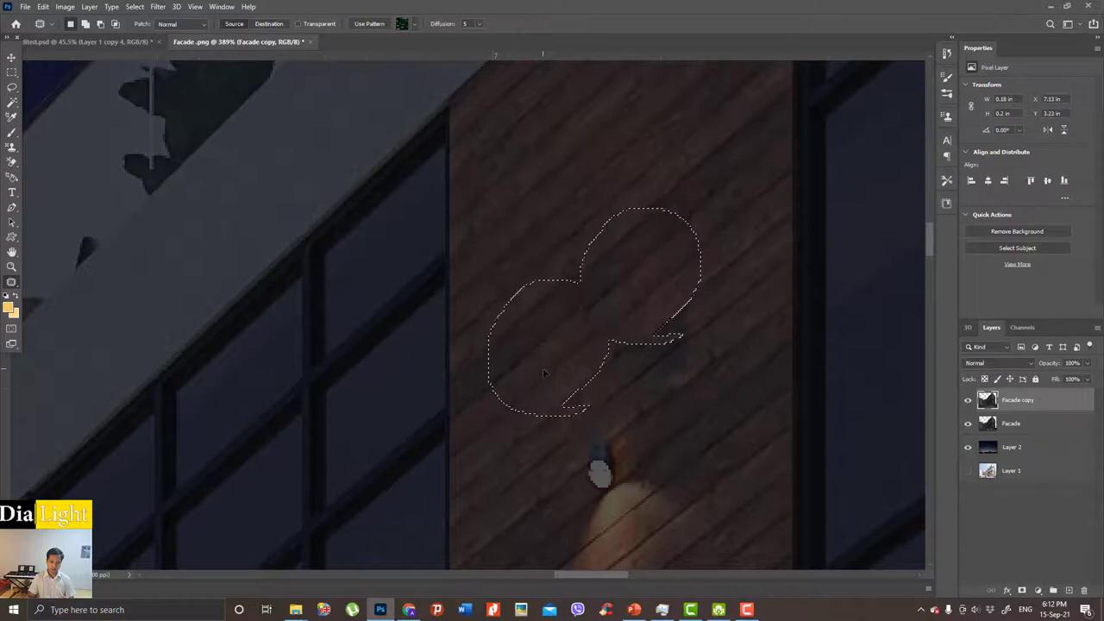
pyautogui.moveTo(544, 374); pyautogui.dragTo(552, 373)
pyautogui.scroll(-1, 561, 369)
pyautogui.scroll(-2, 646, 337)
pyautogui.hotkey('ctrl', 'd')
# Patch the glow below the wall light with wood from up-right, and outline the bright spot beside it.
pyautogui.scroll(-1, 679, 389)
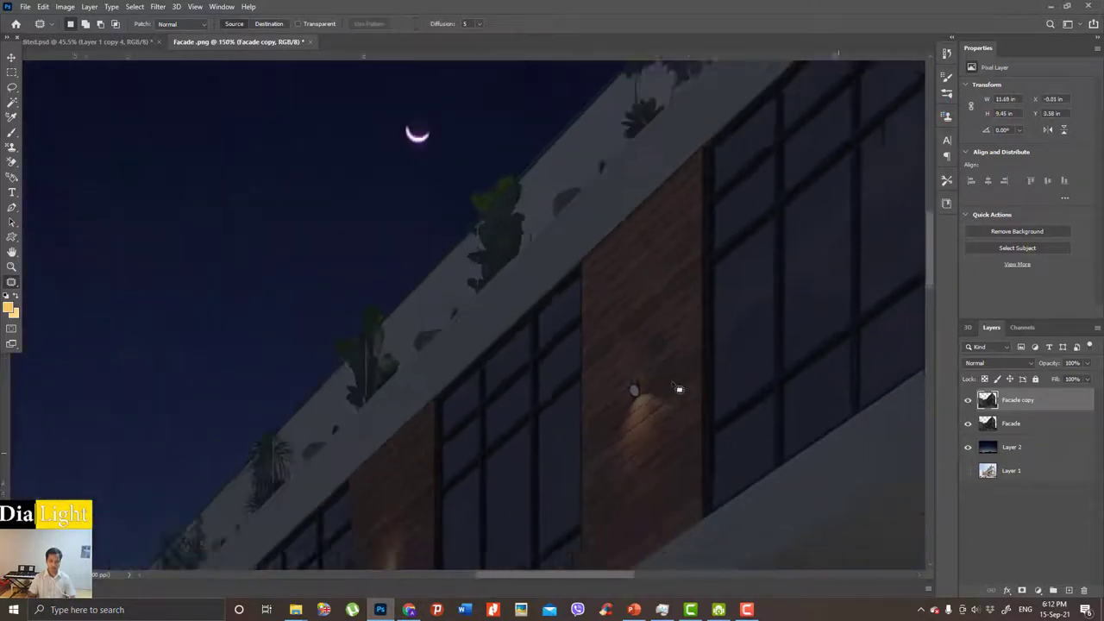
pyautogui.scroll(-1, 679, 389)
pyautogui.scroll(2, 705, 422)
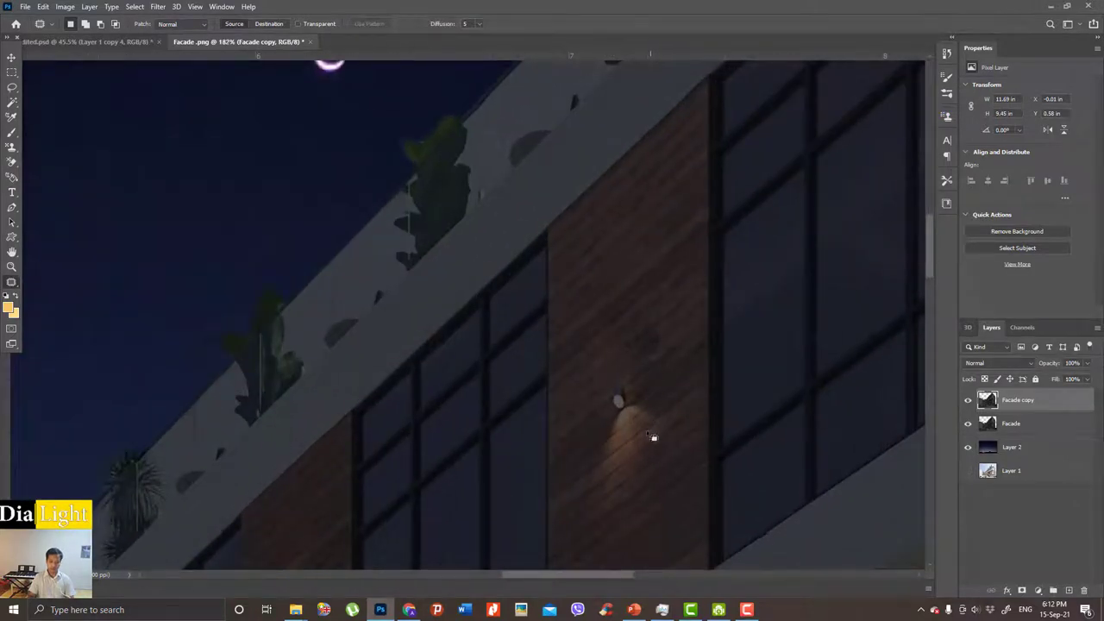
pyautogui.scroll(1, 653, 437)
pyautogui.scroll(2, 648, 320)
pyautogui.moveTo(640, 432); pyautogui.dragTo(645, 413)
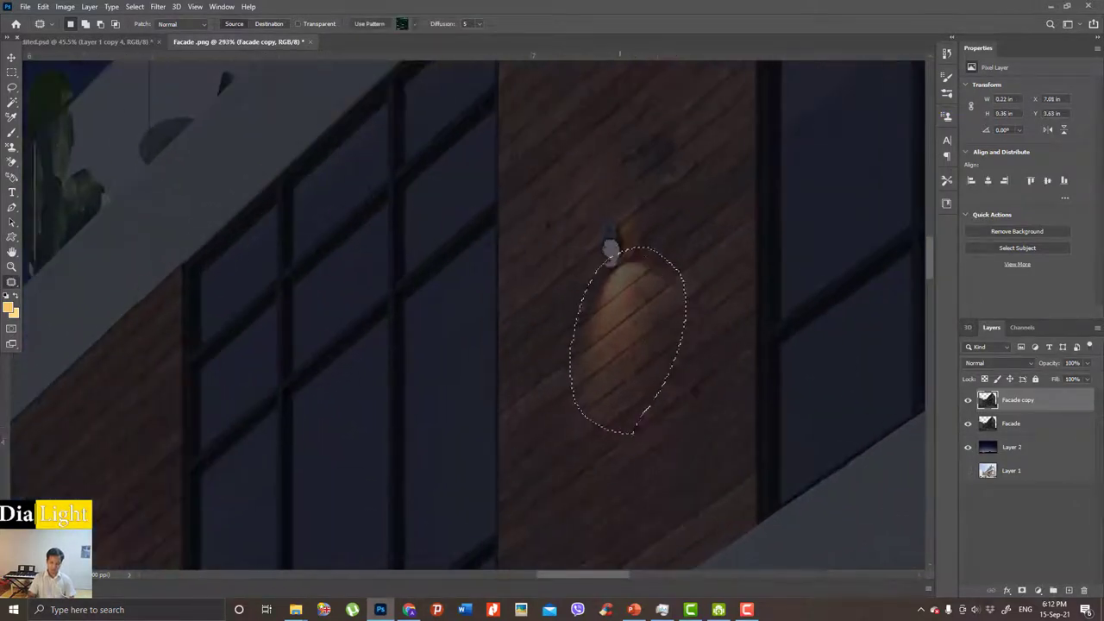
pyautogui.moveTo(623, 356)
pyautogui.mouseDown()
pyautogui.moveTo(727, 287)
pyautogui.moveTo(685, 294)
pyautogui.mouseUp()
pyautogui.scroll(-2, 685, 294)
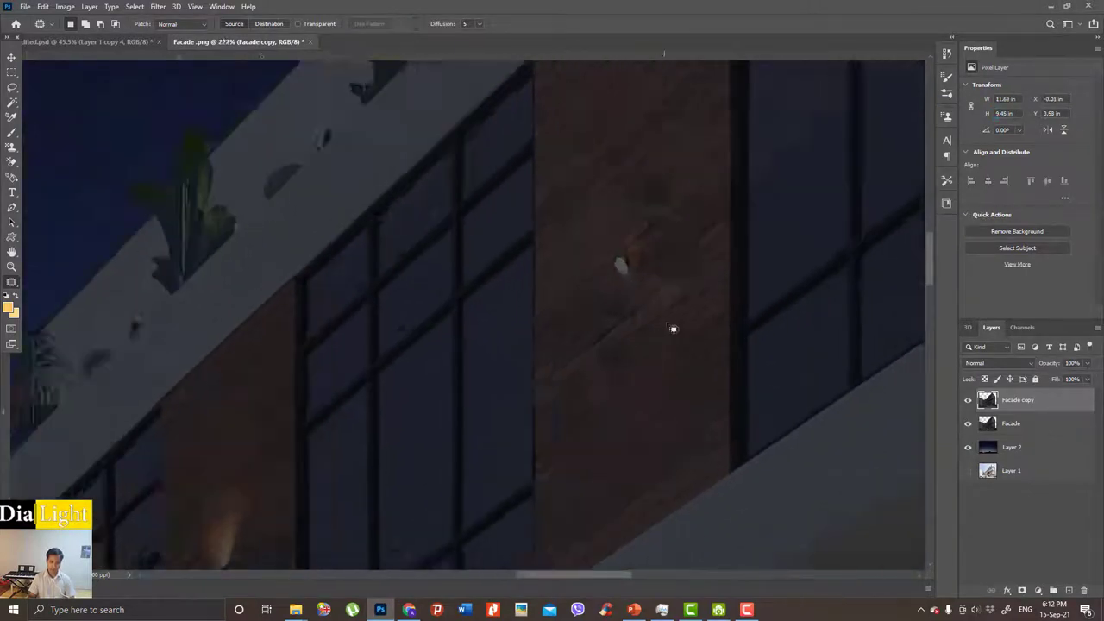
pyautogui.scroll(3, 685, 294)
pyautogui.moveTo(670, 223)
pyautogui.mouseDown()
pyautogui.moveTo(701, 306)
pyautogui.moveTo(741, 307)
pyautogui.mouseUp()
pyautogui.hotkey('ctrl', 'd')
# Patch the remaining mark around the lamp with nearby clean wood.
pyautogui.scroll(1, 690, 280)
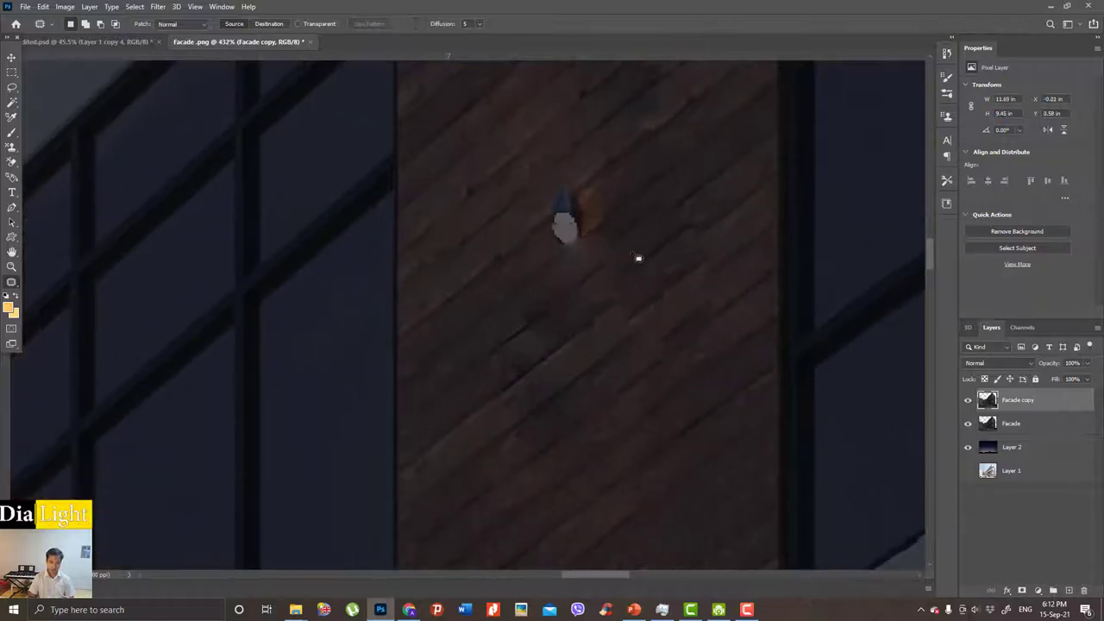
pyautogui.scroll(-2, 634, 267)
pyautogui.scroll(1, 623, 279)
pyautogui.moveTo(600, 280); pyautogui.dragTo(626, 218)
pyautogui.moveTo(530, 321); pyautogui.dragTo(531, 321)
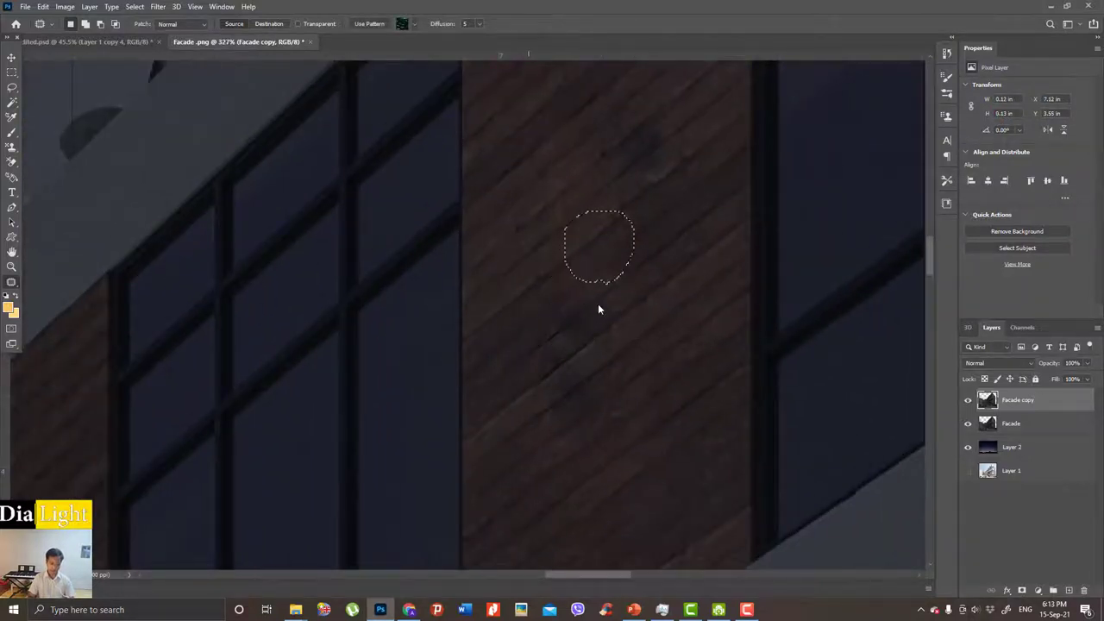
pyautogui.scroll(2, 599, 308)
pyautogui.moveTo(595, 258); pyautogui.dragTo(568, 314)
pyautogui.hotkey('ctrl', 'd')
# Zoom out to review the cleaned wood around the fixture.
pyautogui.scroll(-5, 606, 291)
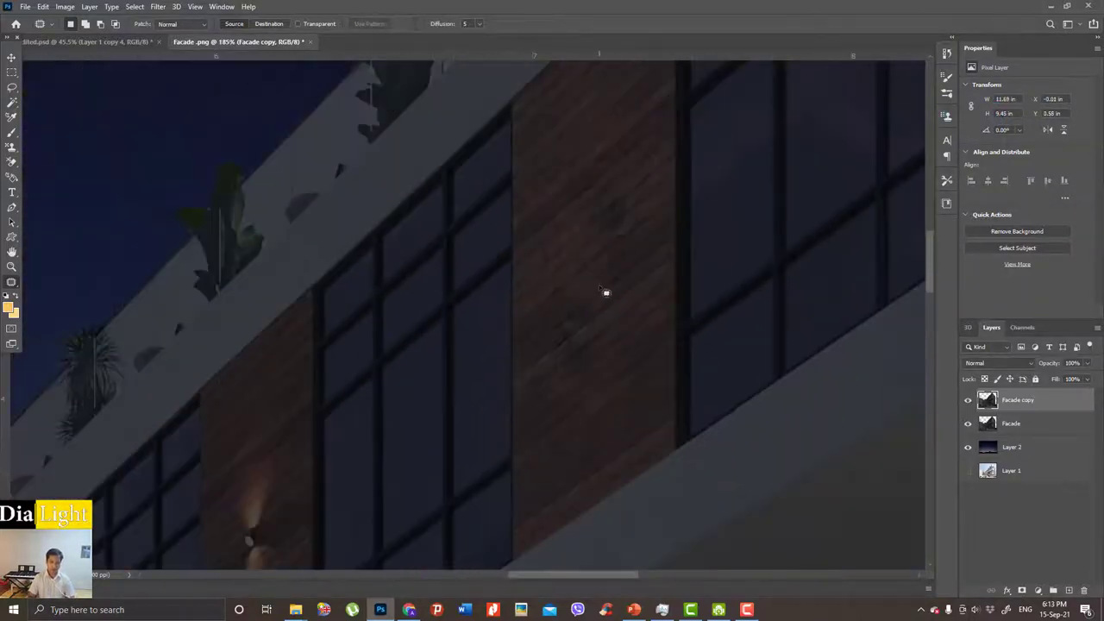
pyautogui.scroll(-4, 688, 362)
pyautogui.scroll(-1, 672, 364)
pyautogui.scroll(-2, 670, 360)
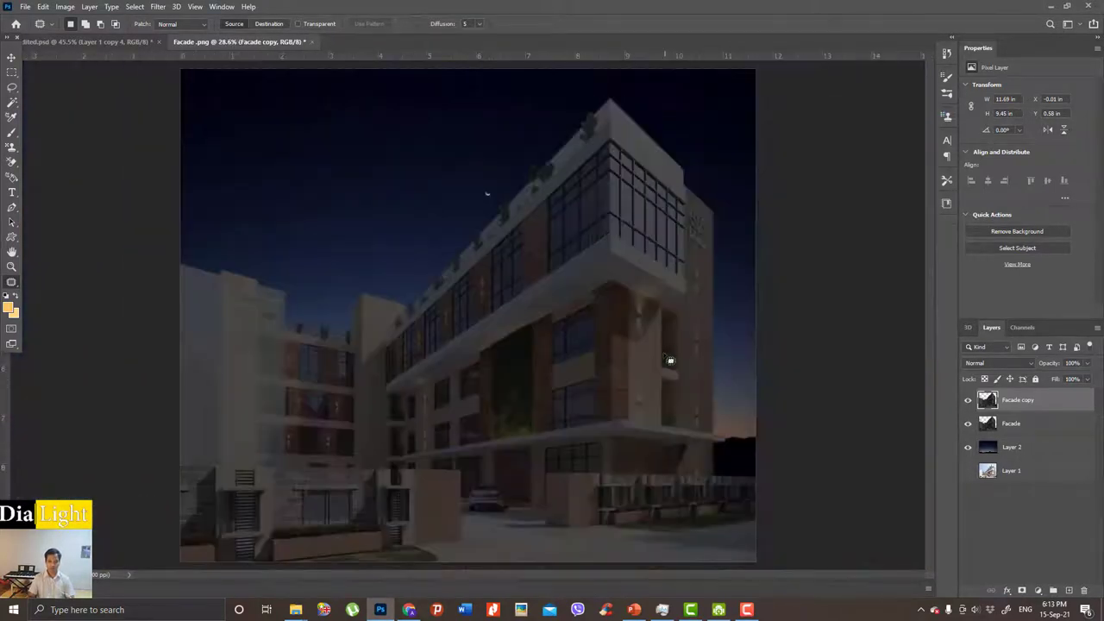
pyautogui.scroll(-1, 665, 360)
pyautogui.scroll(1, 562, 338)
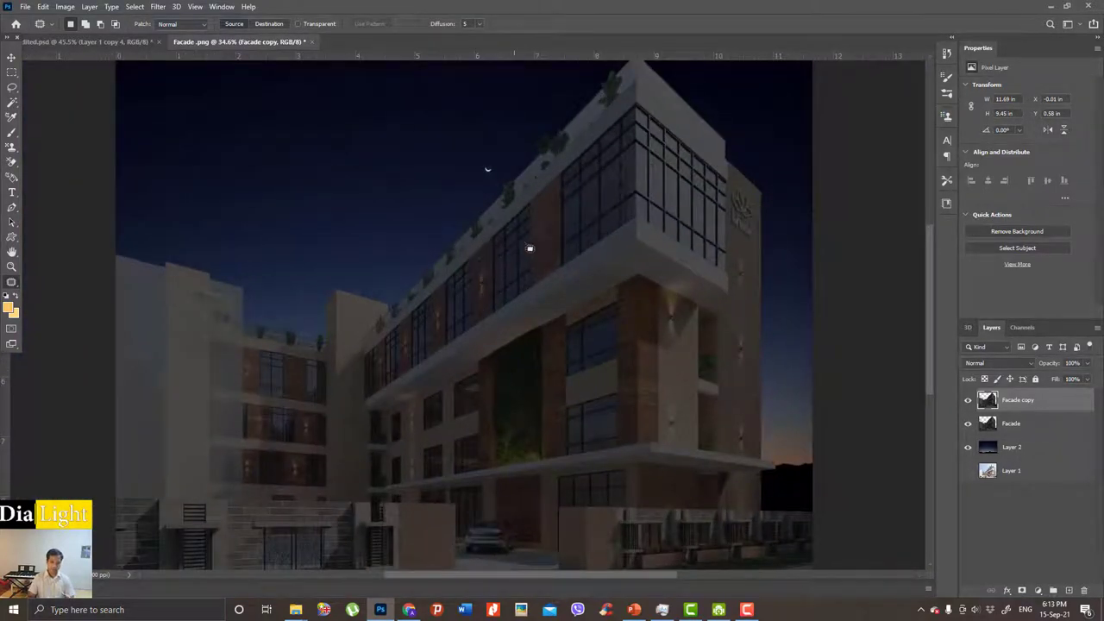
pyautogui.scroll(2, 526, 251)
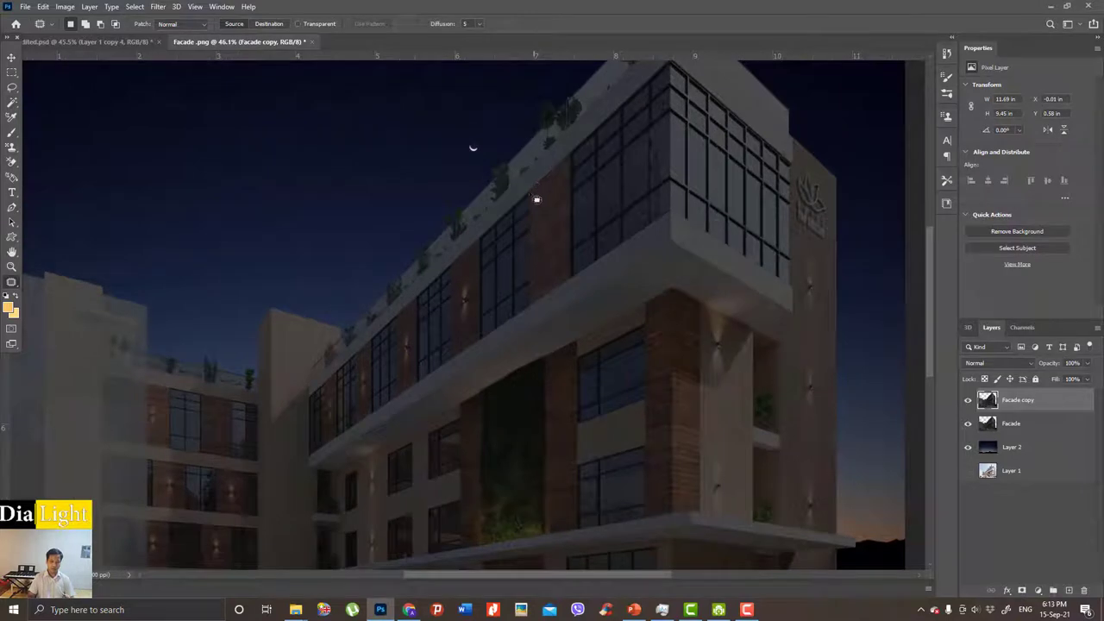
pyautogui.scroll(3, 597, 228)
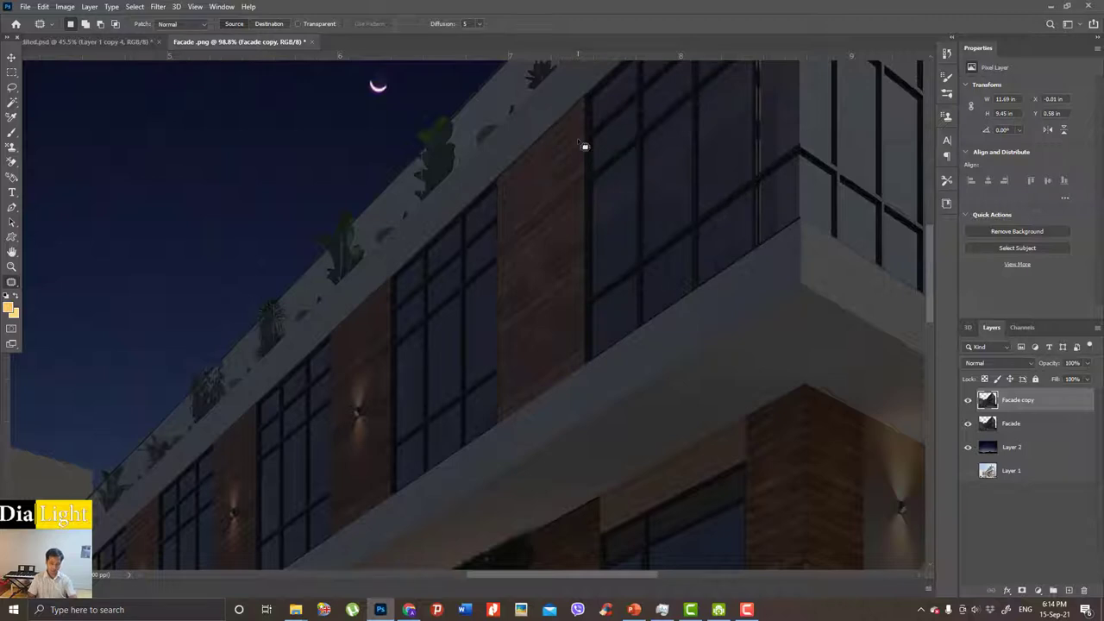
# Start a Pen path at the panel's top and down its edge, undoing a stray horizontal segment.
pyautogui.press('p')
pyautogui.scroll(2, 584, 125)
pyautogui.scroll(2, 588, 102)
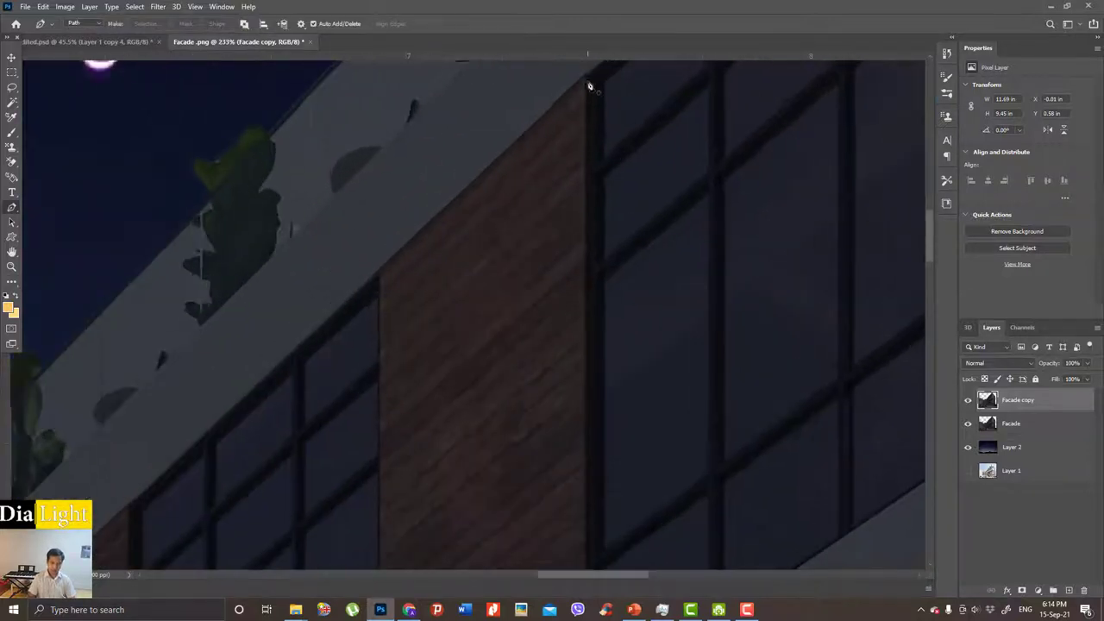
pyautogui.click(589, 80)
pyautogui.scroll(-2, 580, 185)
pyautogui.scroll(2, 579, 431)
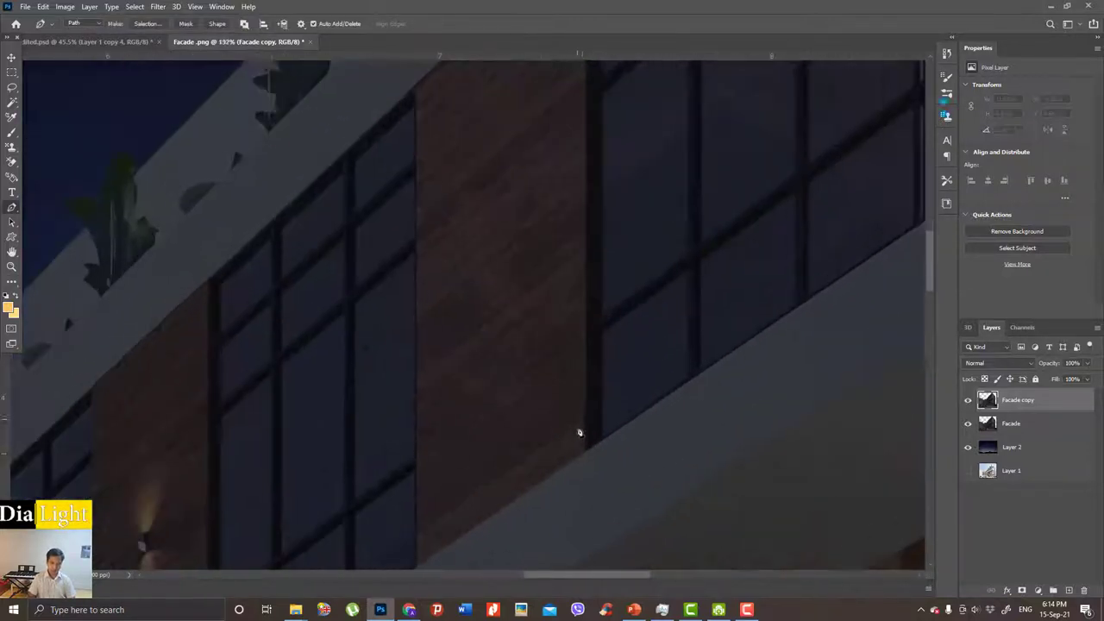
pyautogui.scroll(-2, 589, 455)
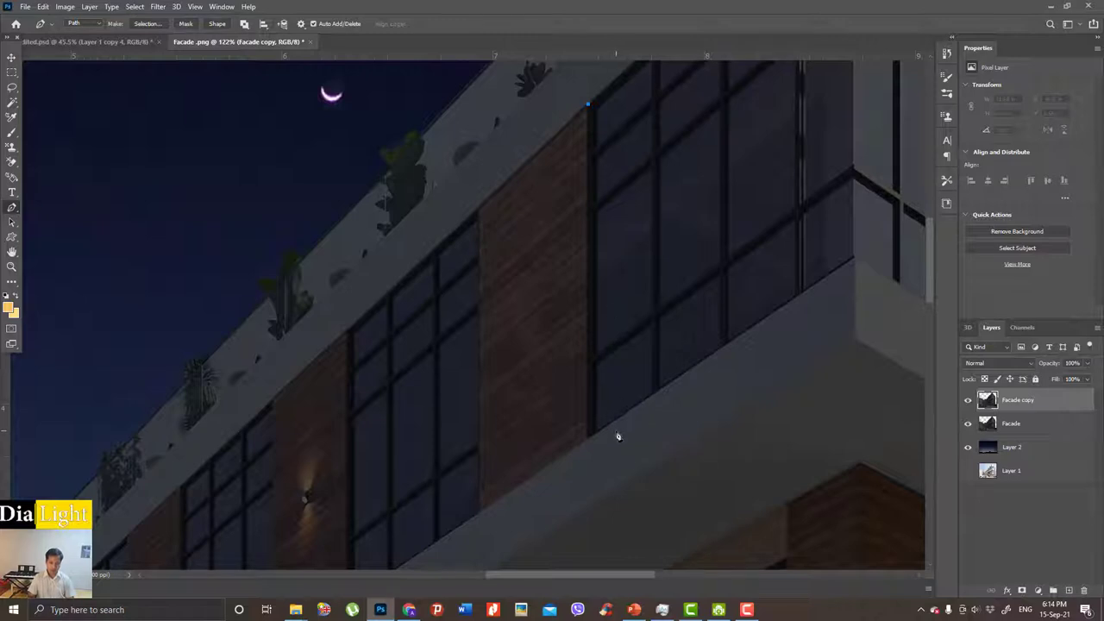
pyautogui.click(587, 432)
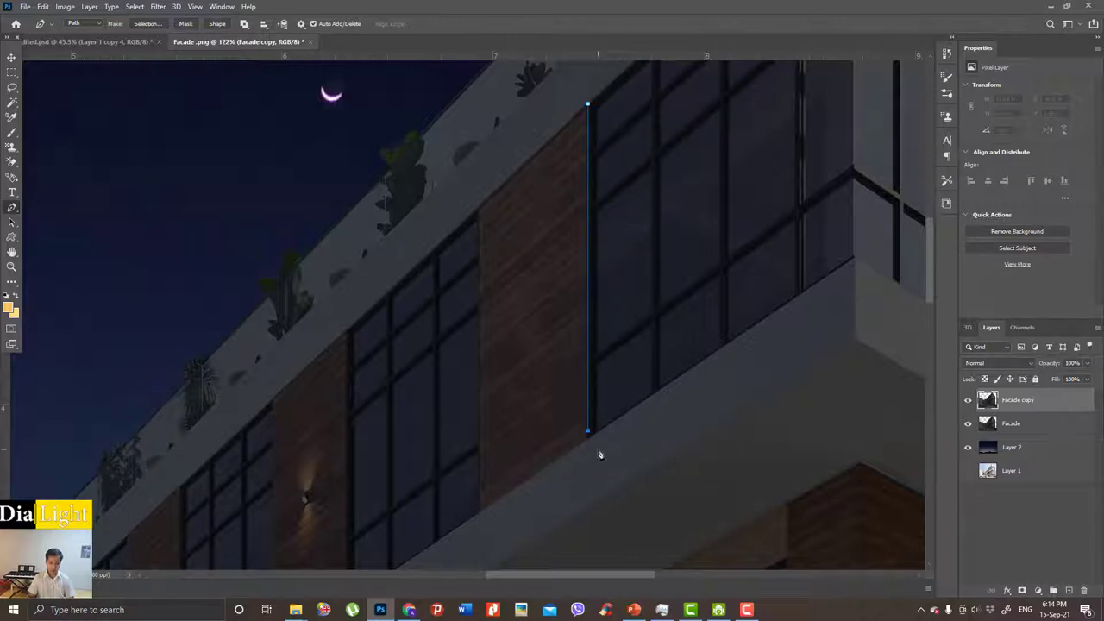
pyautogui.keyDown('shift'); pyautogui.click(813, 421); pyautogui.keyUp('shift')
pyautogui.hotkey('ctrl', 'z')
pyautogui.hotkey('ctrl', 'z')
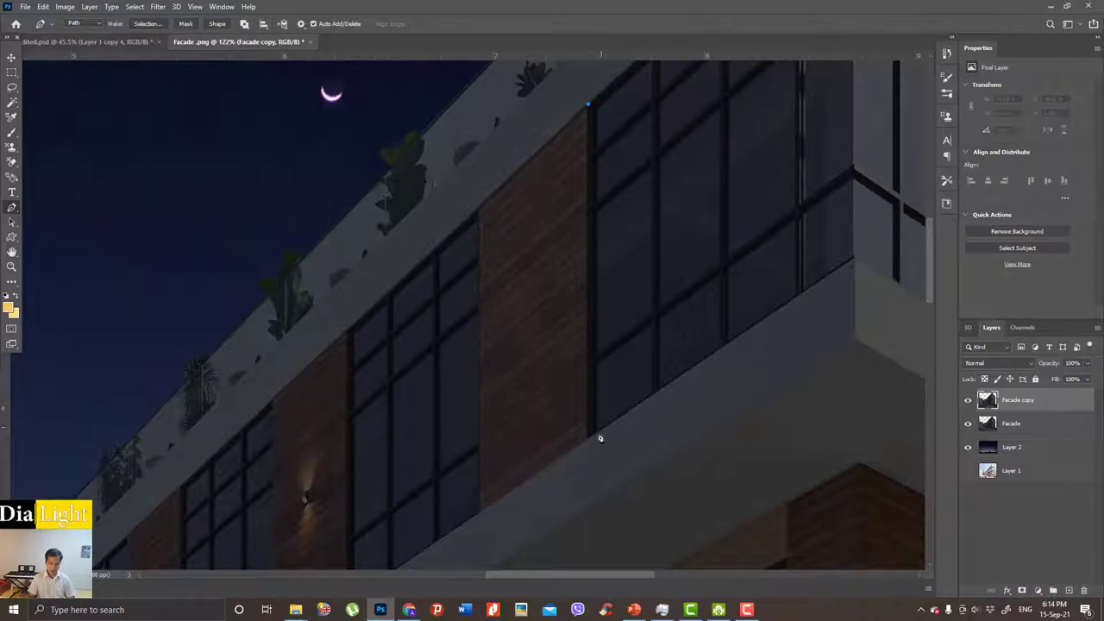
# Try redrawing the vertical segment down the panel edge, then undo it.
pyautogui.scroll(2, 601, 439)
pyautogui.click(603, 430)
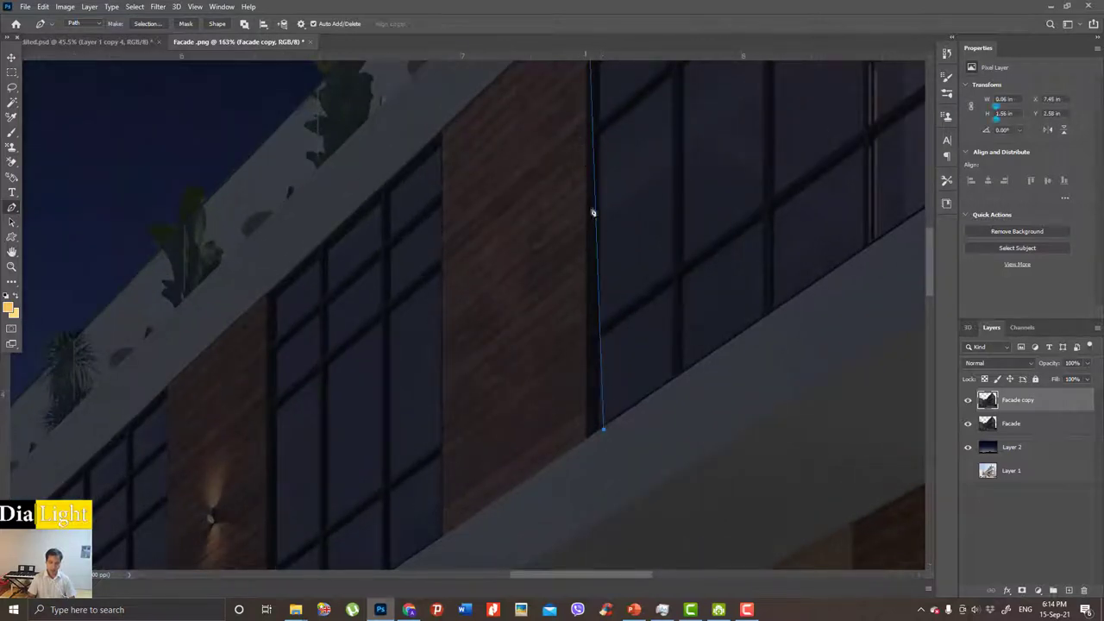
pyautogui.hotkey('ctrl', 'z')
pyautogui.scroll(-2, 624, 337)
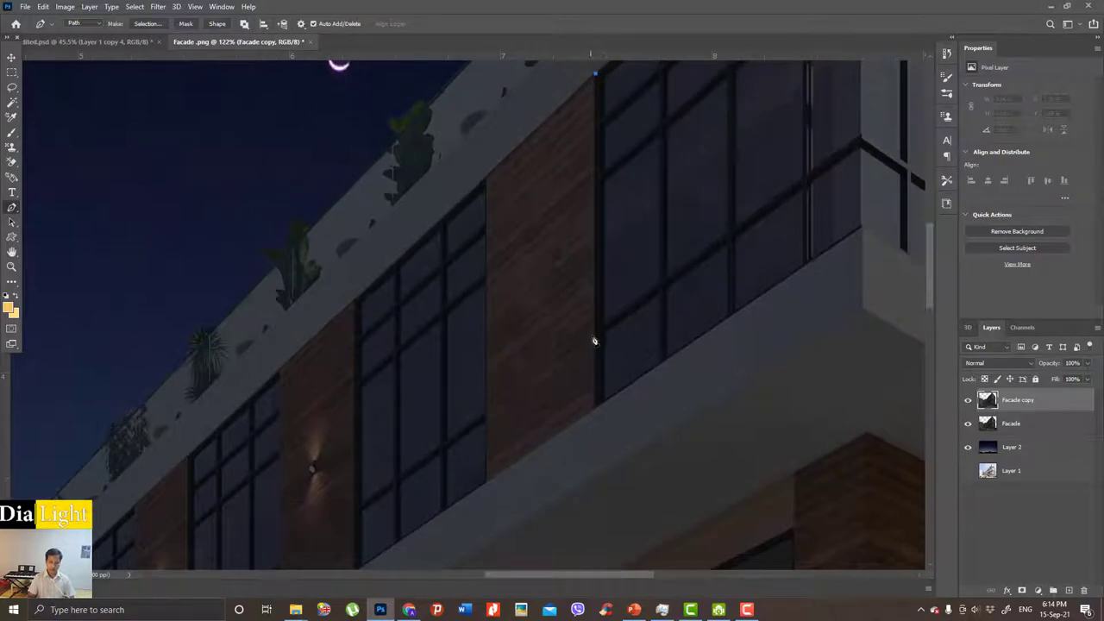
pyautogui.scroll(3, 602, 416)
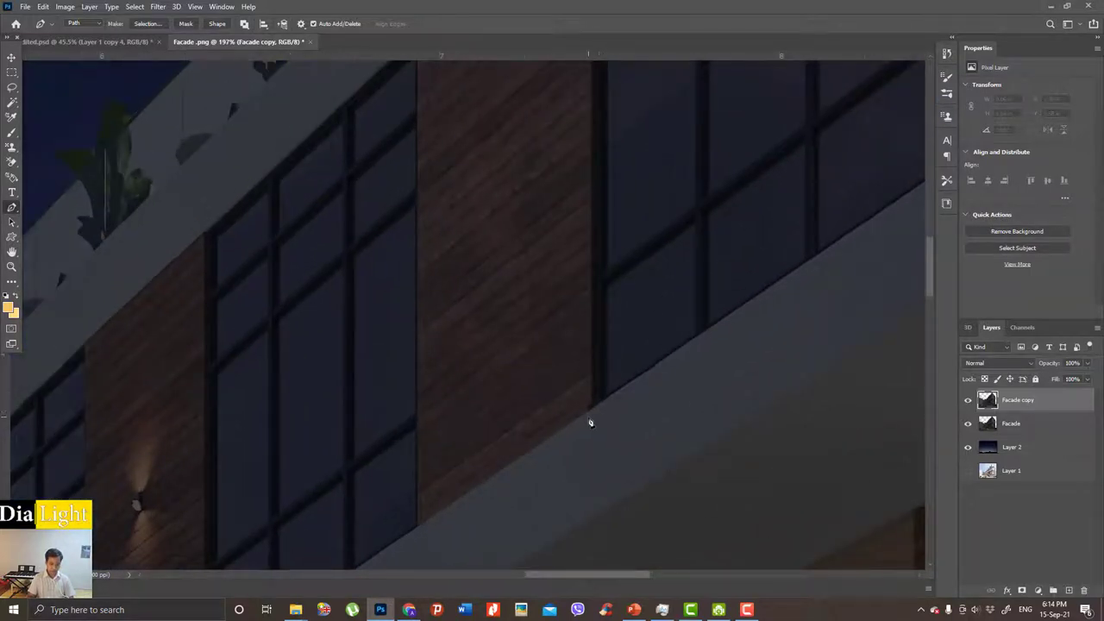
pyautogui.scroll(3, 590, 423)
pyautogui.scroll(-3, 594, 403)
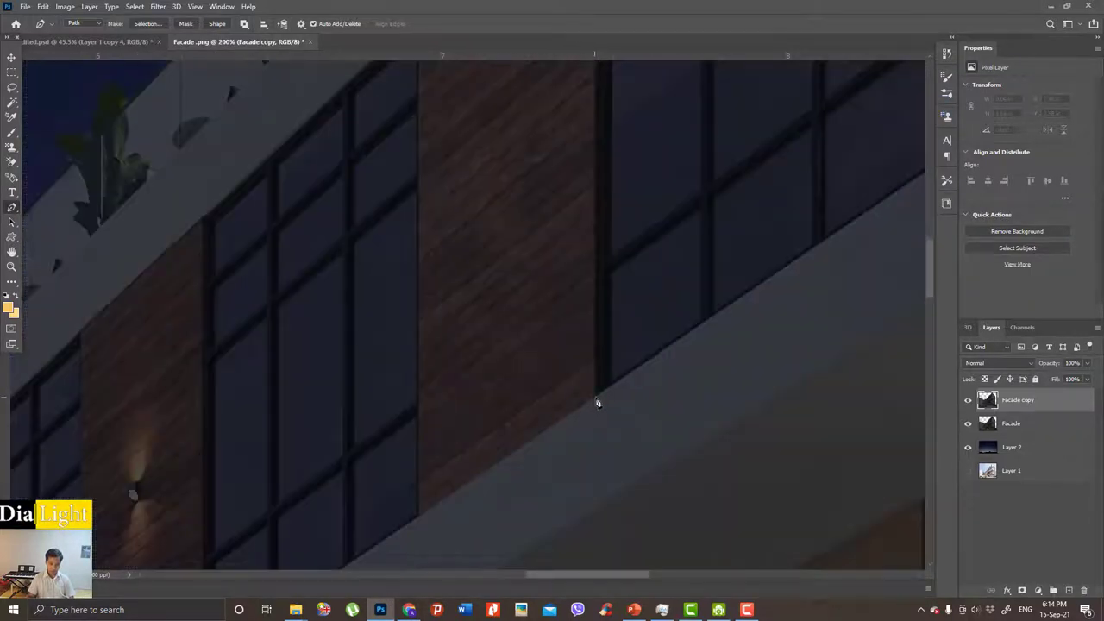
# Trace the brick strip's right edge and lower-left corner, then convert the path to a selection.
pyautogui.click(597, 403)
pyautogui.scroll(-1, 576, 453)
pyautogui.scroll(-2, 587, 426)
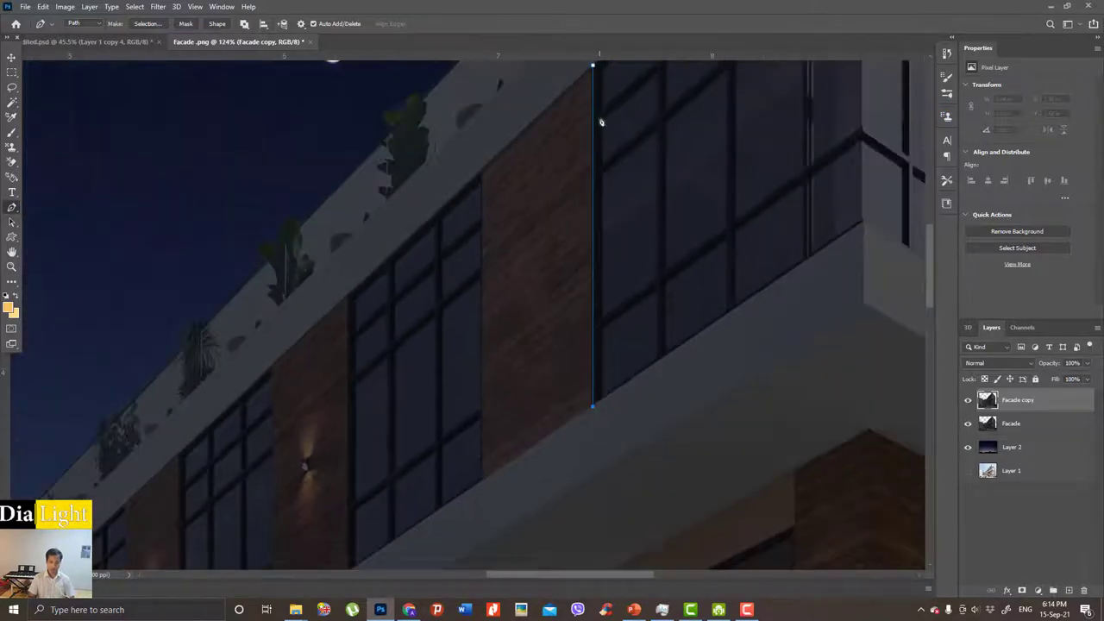
pyautogui.scroll(2, 601, 95)
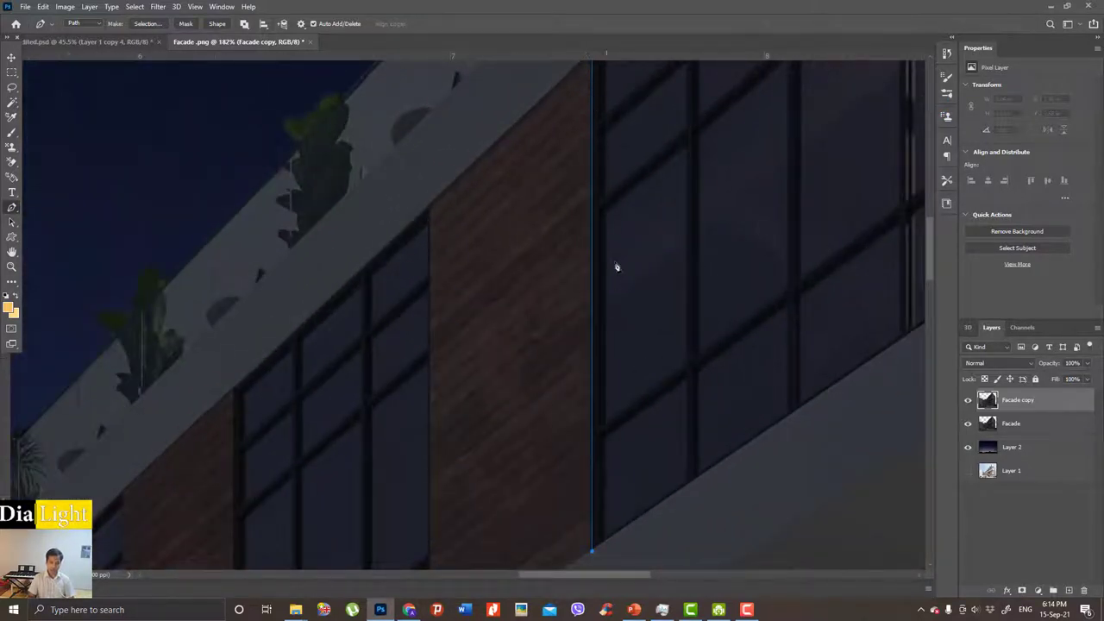
pyautogui.scroll(-3, 616, 266)
pyautogui.scroll(2, 587, 423)
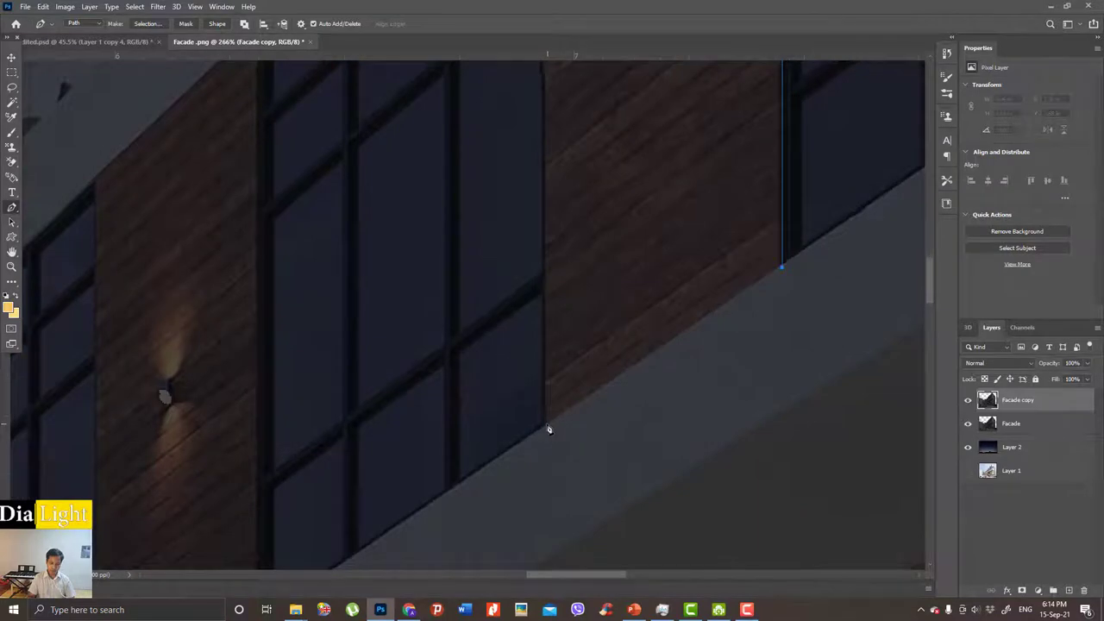
pyautogui.click(547, 429)
pyautogui.scroll(-3, 546, 431)
pyautogui.scroll(3, 558, 328)
pyautogui.scroll(-1, 584, 284)
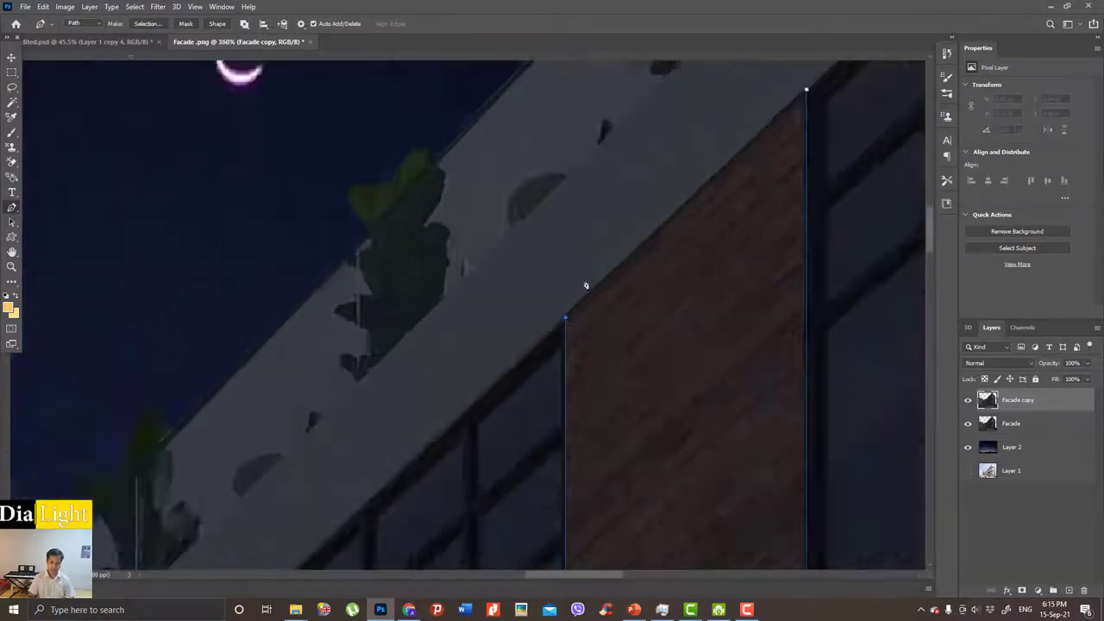
pyautogui.scroll(-1, 571, 213)
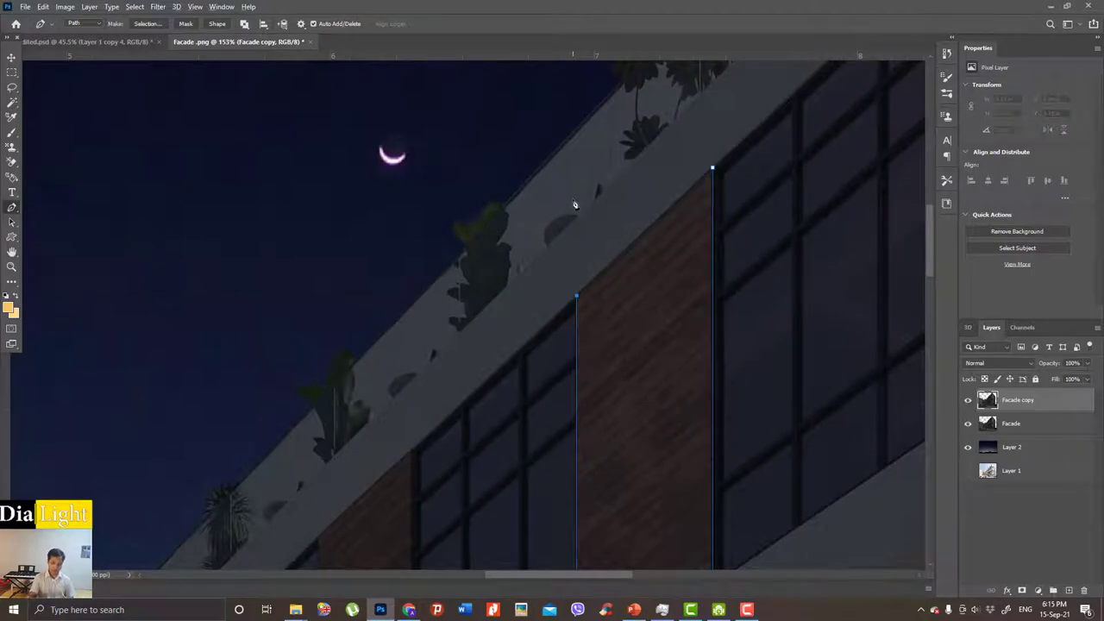
pyautogui.hotkey('ctrl', 'Return')
# Copy the selected brick strip to a new layer named 'Wood texture'.
pyautogui.scroll(-2, 661, 241)
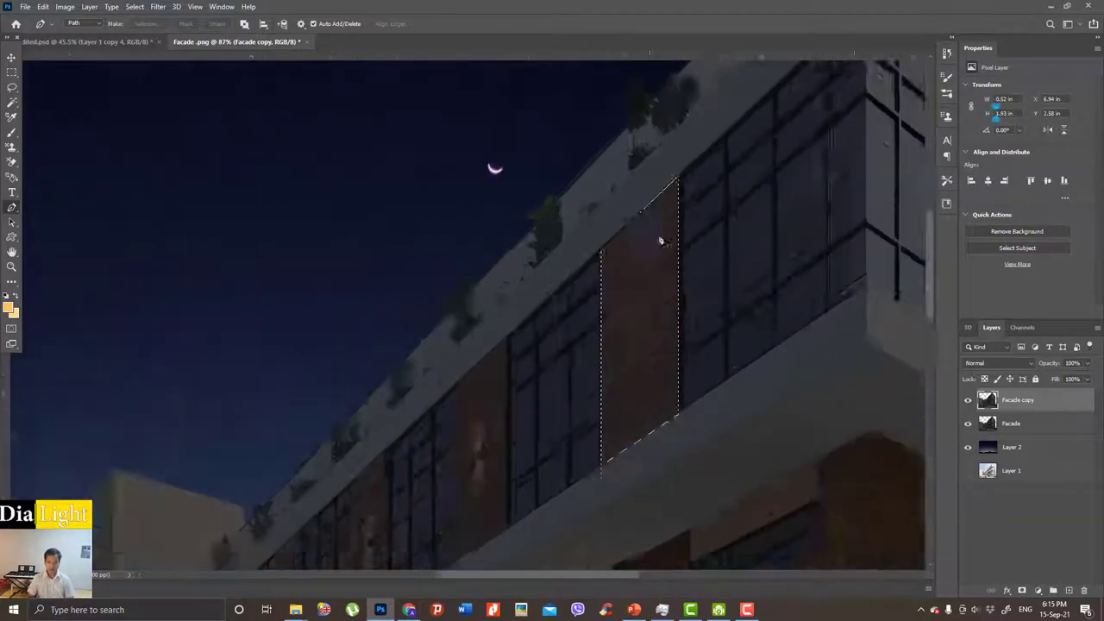
pyautogui.scroll(-2, 661, 240)
pyautogui.scroll(2, 690, 301)
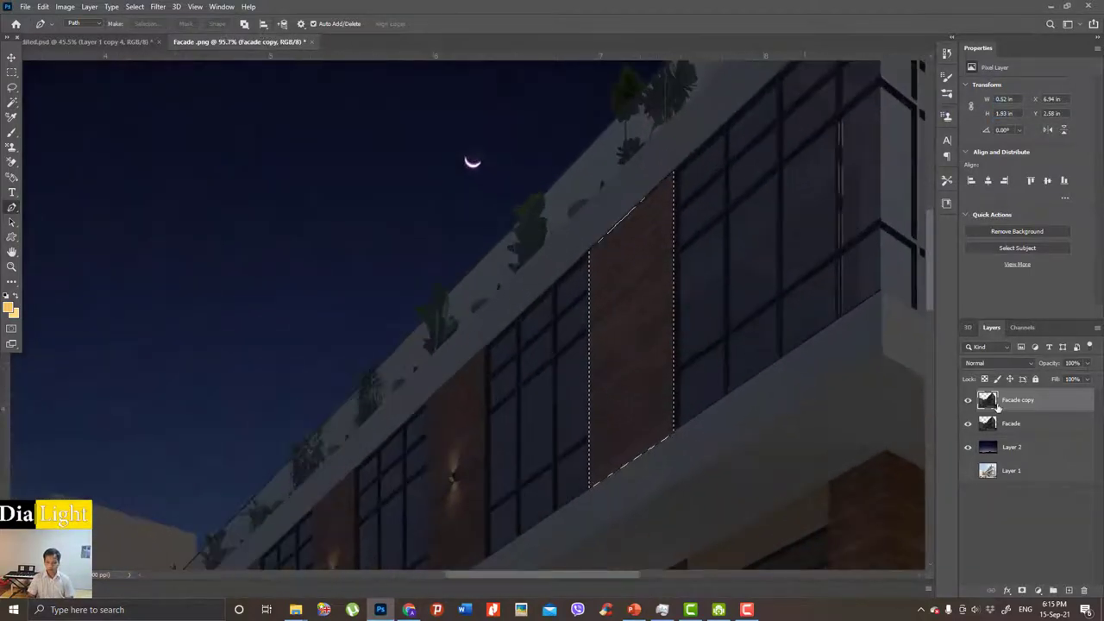
pyautogui.hotkey('ctrl', 'j')
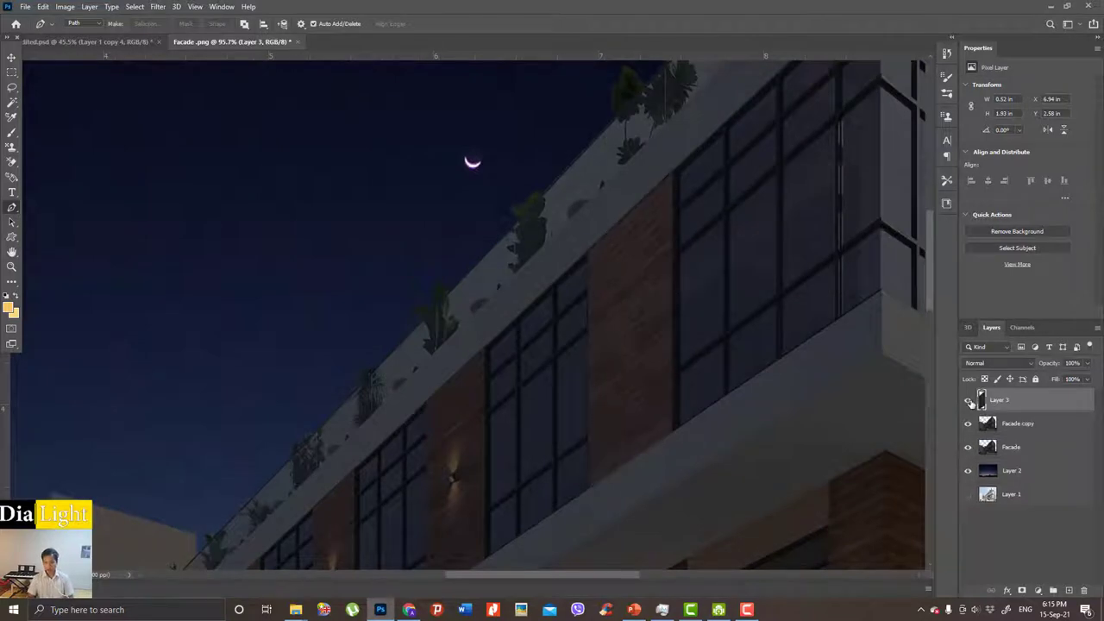
pyautogui.doubleClick(1001, 400)
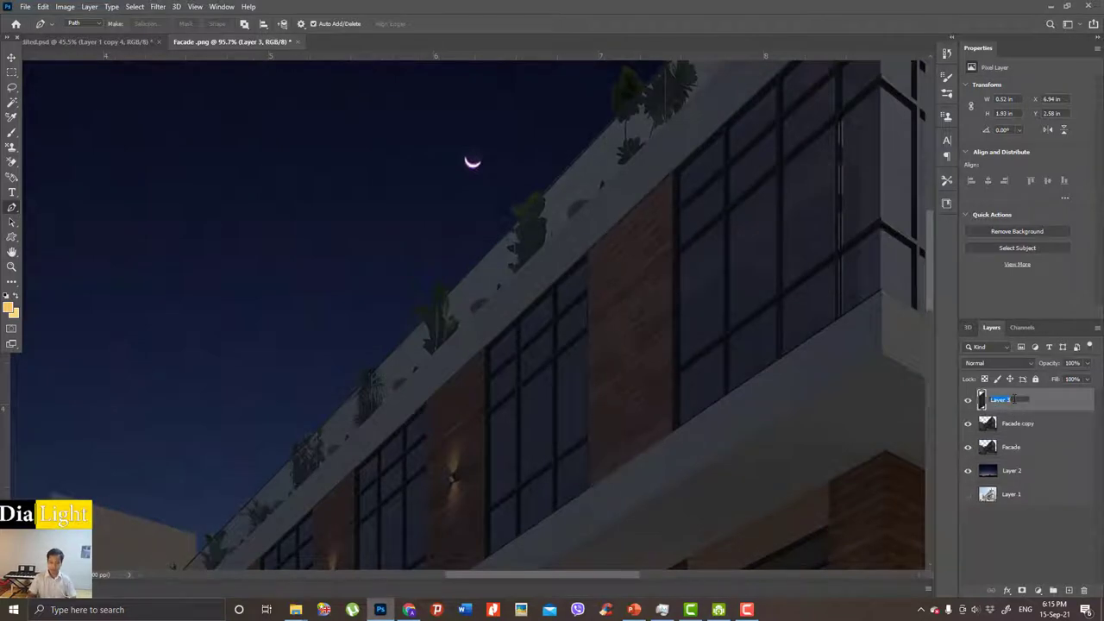
pyautogui.write('Wood te')
pyautogui.write('xture')
pyautogui.press('Return')
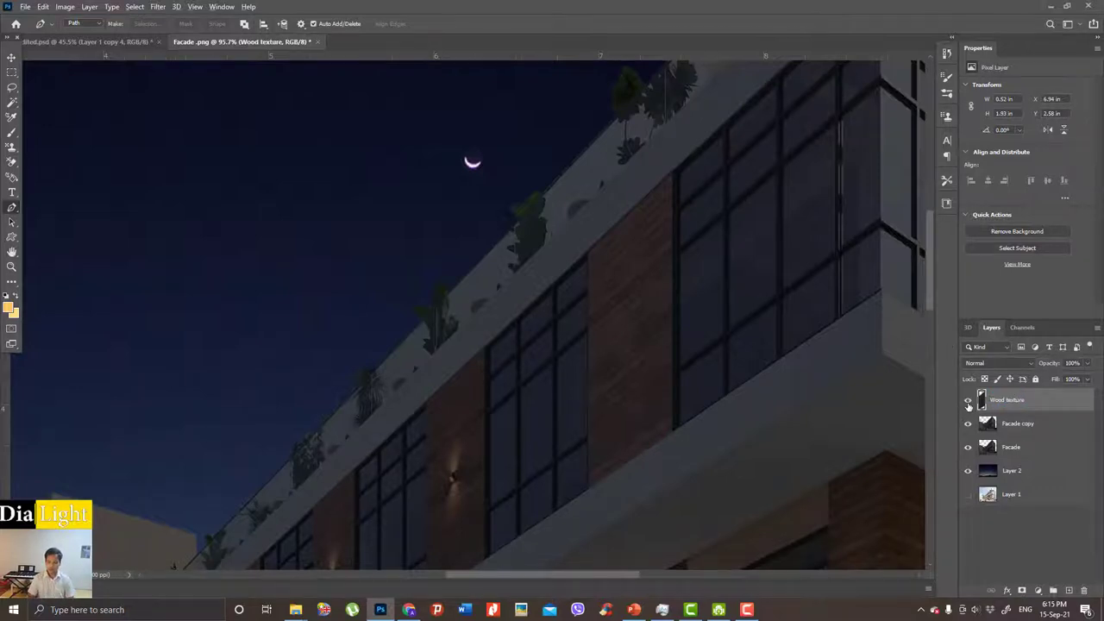
# Solo the Wood texture layer to inspect it, then restore all layers.
pyautogui.keyDown('alt'); pyautogui.click(968, 401); pyautogui.keyUp('alt')
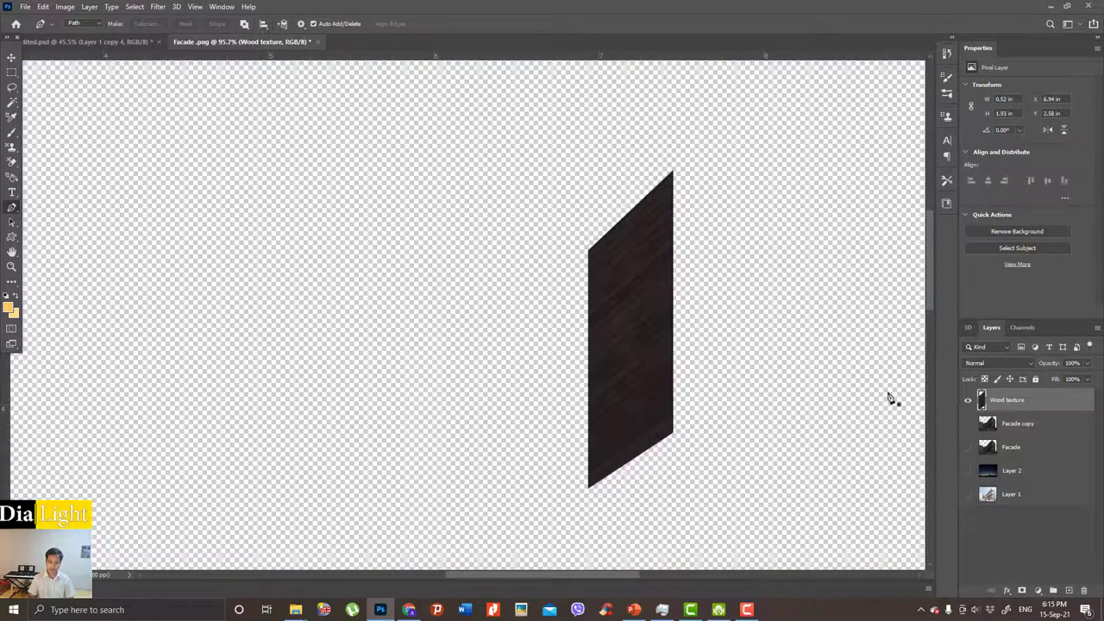
pyautogui.keyDown('alt'); pyautogui.click(968, 402); pyautogui.keyUp('alt')
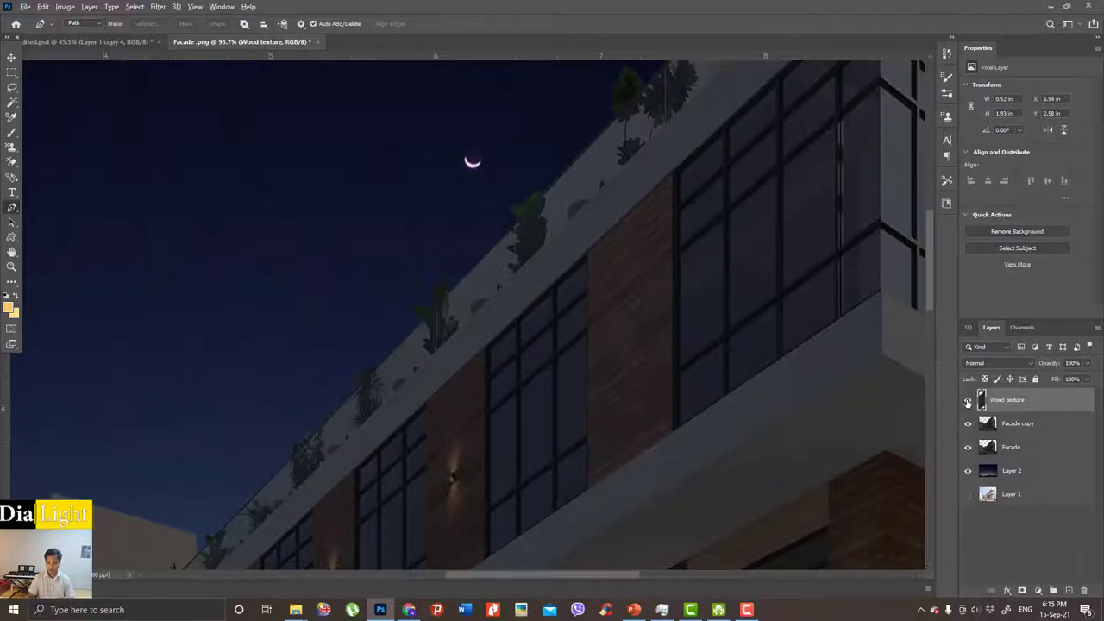
pyautogui.keyDown('alt'); pyautogui.click(968, 402); pyautogui.keyUp('alt')
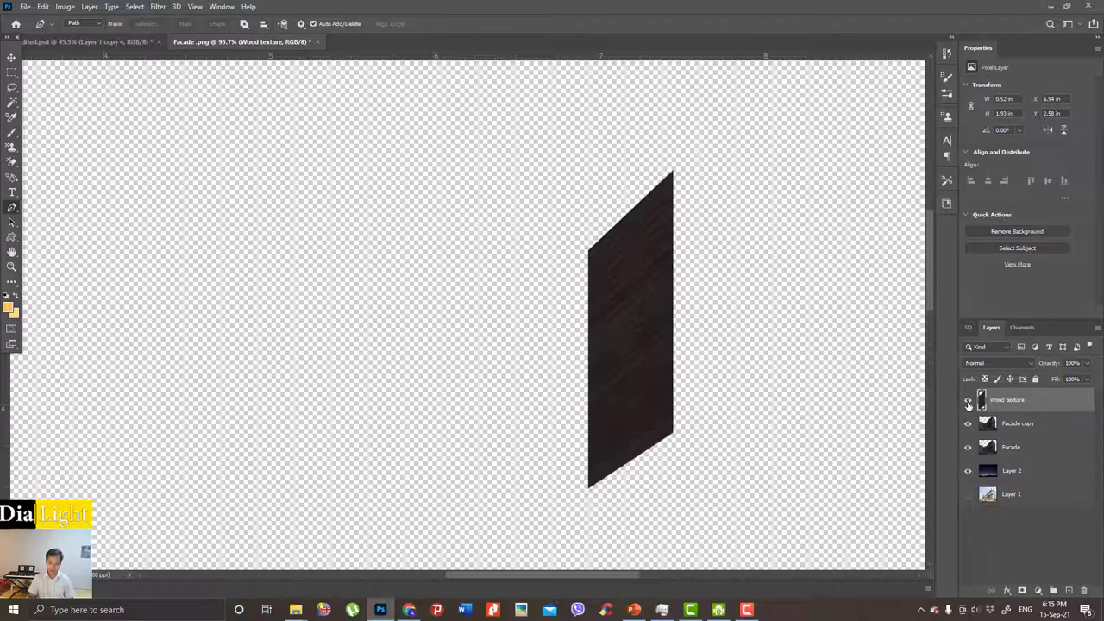
pyautogui.keyDown('alt'); pyautogui.click(968, 402); pyautogui.keyUp('alt')
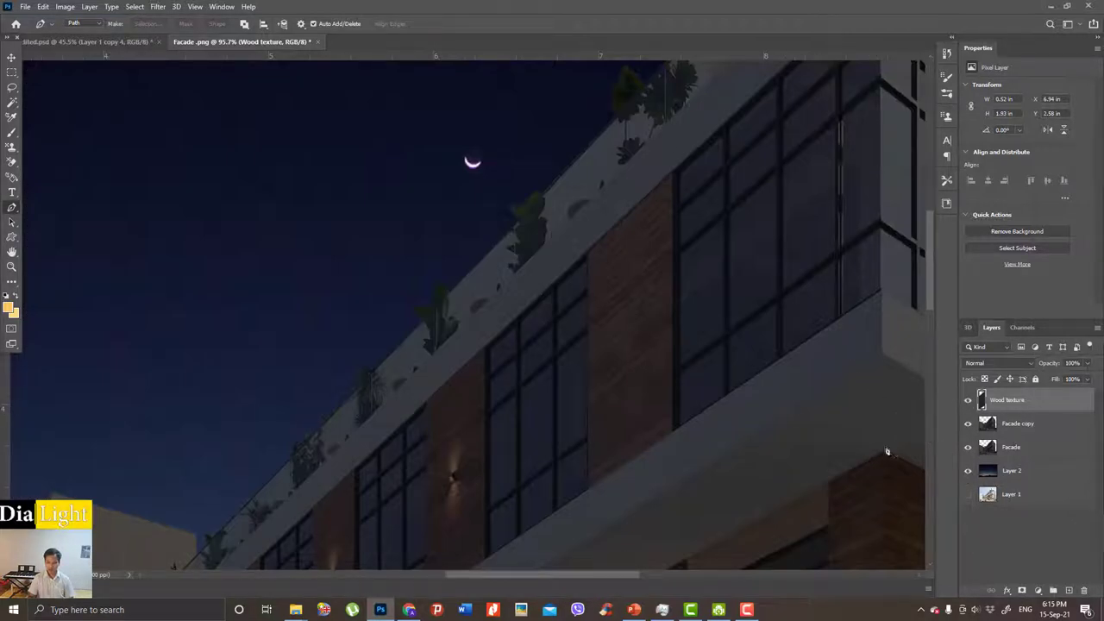
pyautogui.scroll(-1, 707, 247)
pyautogui.scroll(-1, 697, 313)
pyautogui.scroll(1, 667, 305)
pyautogui.press('v')
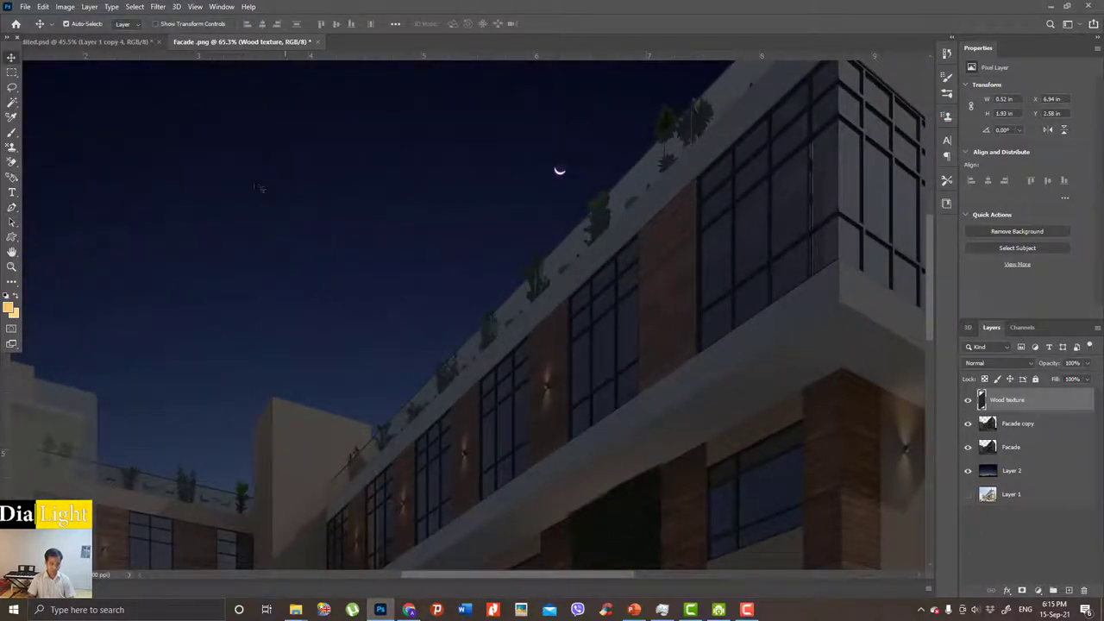
pyautogui.moveTo(658, 268)
pyautogui.mouseDown()
pyautogui.moveTo(403, 247)
pyautogui.moveTo(660, 263)
pyautogui.mouseUp()
pyautogui.moveTo(678, 344); pyautogui.dragTo(591, 301)
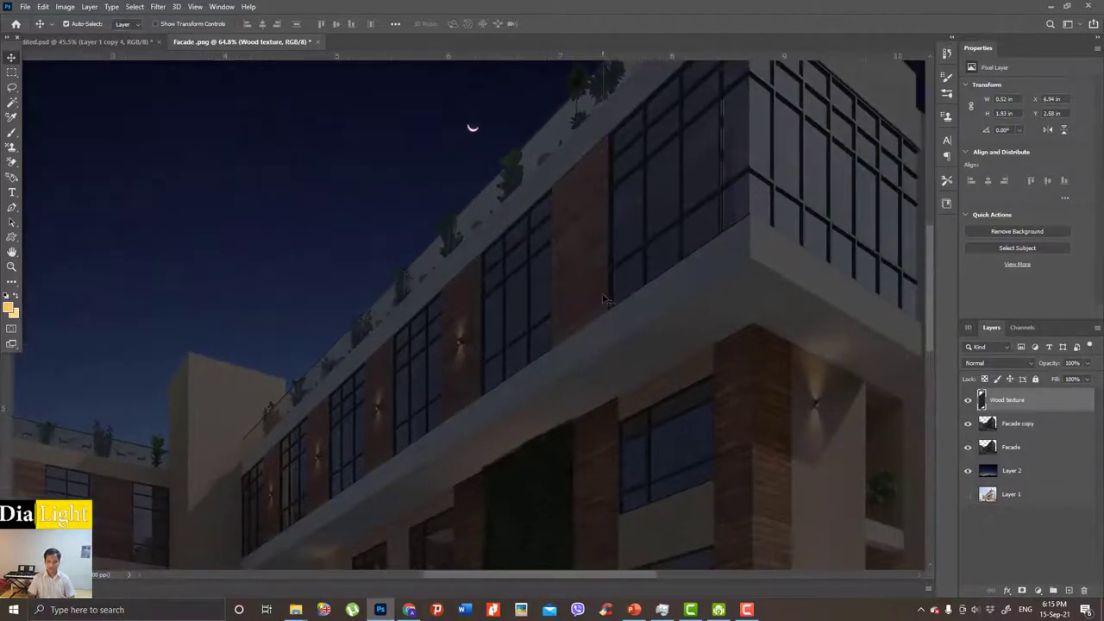
pyautogui.scroll(-1, 605, 299)
pyautogui.hscroll(3, 636, 328)
pyautogui.hscroll(2, 681, 324)
pyautogui.scroll(1, 661, 263)
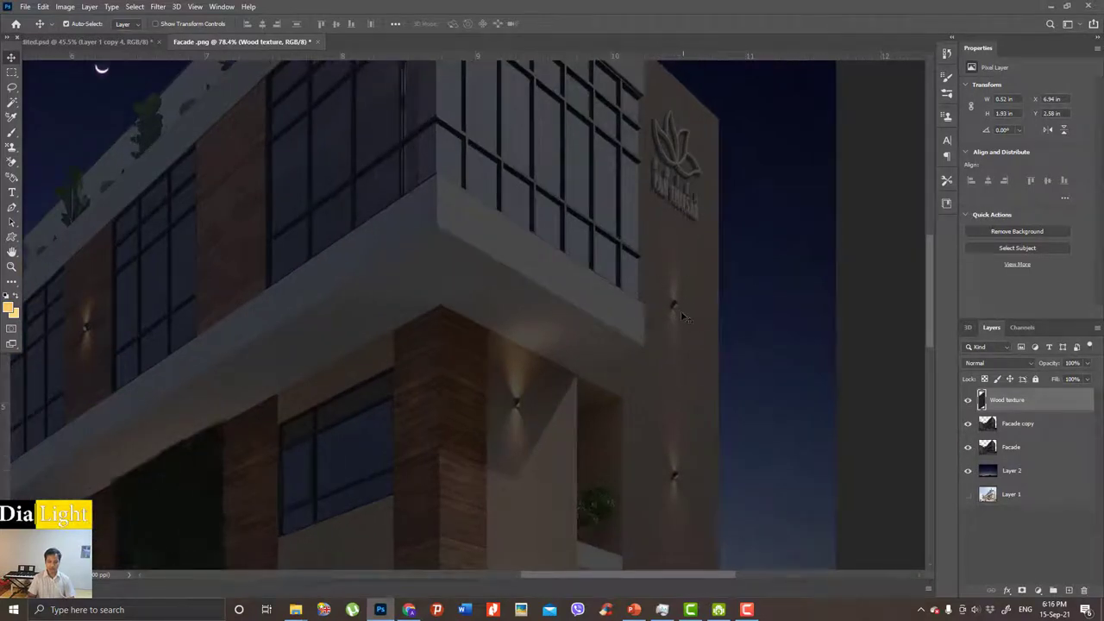
pyautogui.click(1024, 428)
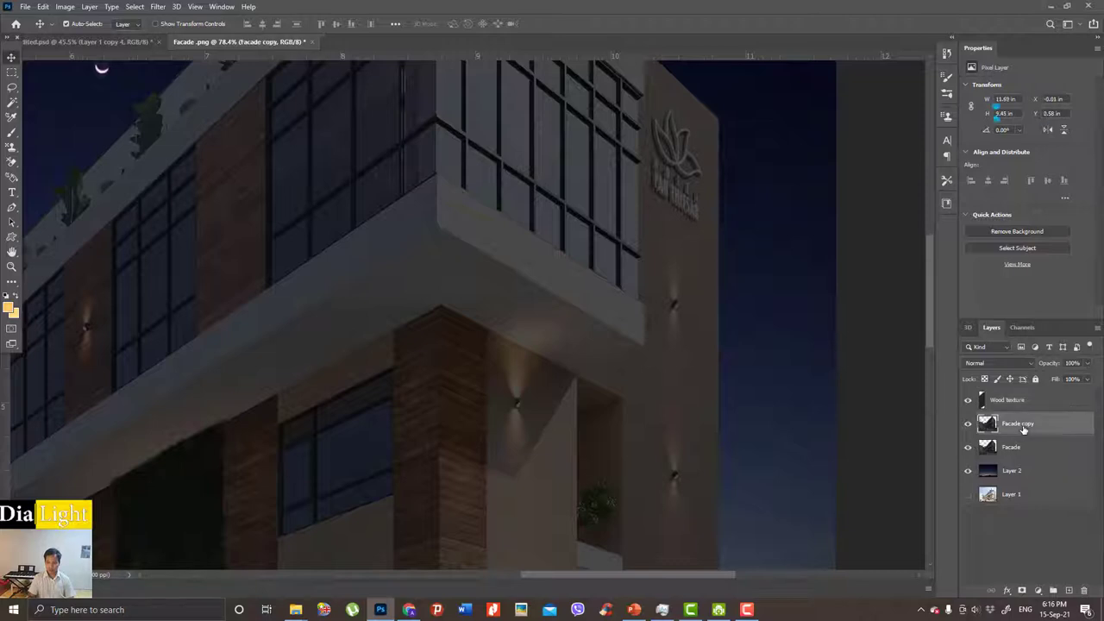
pyautogui.scroll(1, 626, 277)
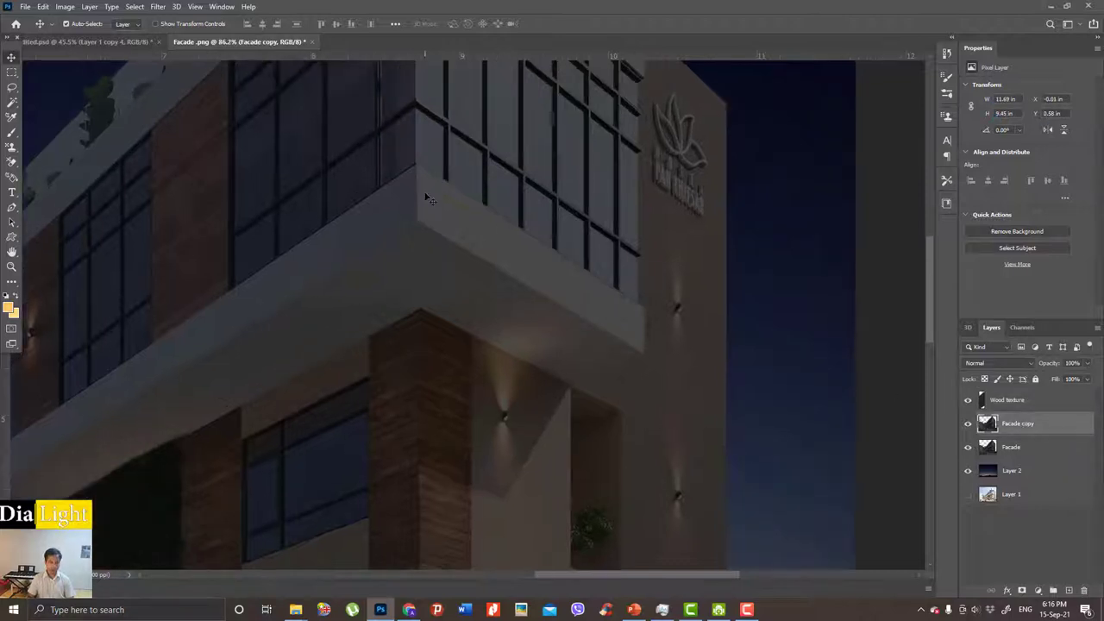
# Switch to the Patch tool and patch the first wall light with clean wall beside it.
pyautogui.click(11, 282)
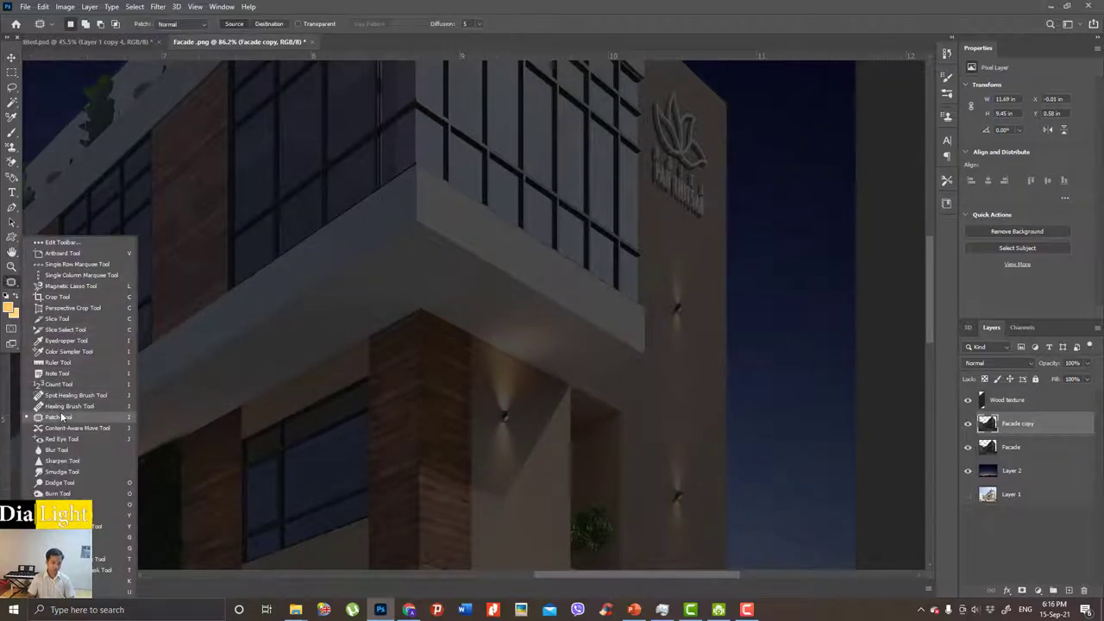
pyautogui.scroll(3, 584, 323)
pyautogui.scroll(2, 697, 308)
pyautogui.moveTo(727, 321); pyautogui.dragTo(685, 356)
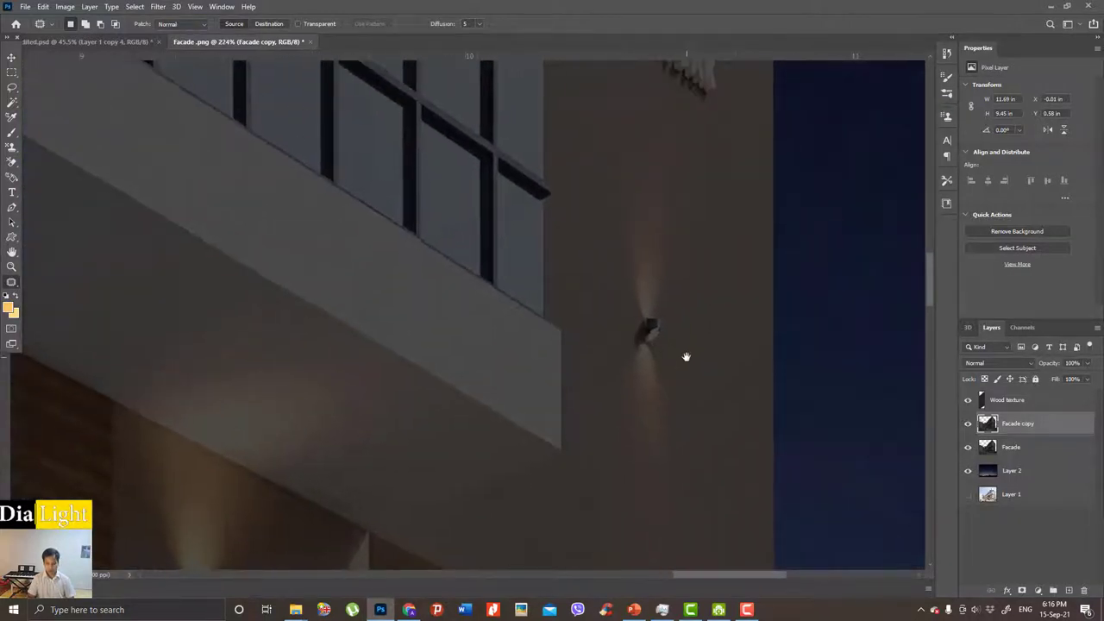
pyautogui.moveTo(659, 468)
pyautogui.mouseDown()
pyautogui.moveTo(611, 352)
pyautogui.moveTo(678, 184)
pyautogui.moveTo(661, 466)
pyautogui.mouseUp()
pyautogui.moveTo(637, 383); pyautogui.dragTo(702, 382)
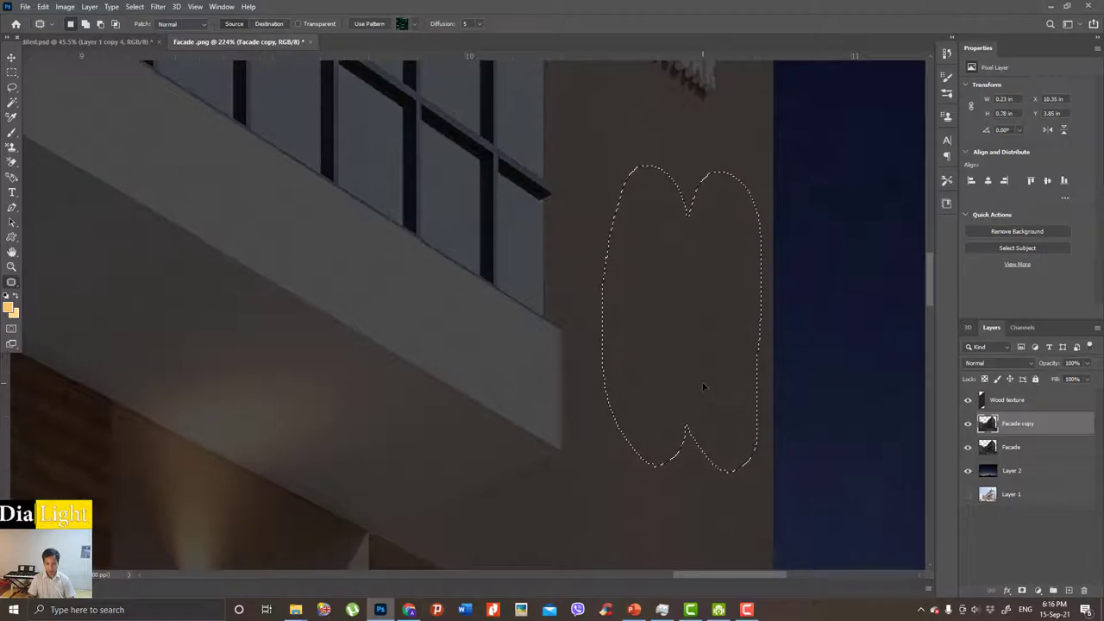
pyautogui.hotkey('ctrl', 'd')
pyautogui.scroll(-3, 801, 389)
# Loop several more wall glows, discarding each trial selection.
pyautogui.moveTo(638, 480); pyautogui.dragTo(675, 472)
pyautogui.hotkey('ctrl', 'd')
pyautogui.scroll(-3, 666, 313)
pyautogui.scroll(4, 665, 313)
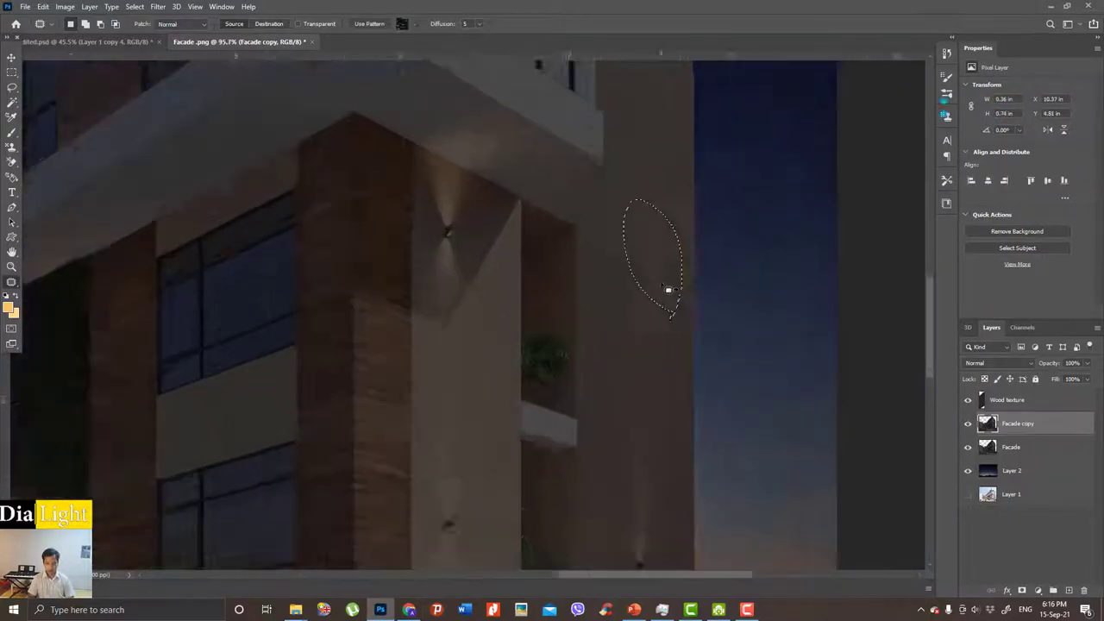
pyautogui.moveTo(655, 294); pyautogui.dragTo(658, 298)
pyautogui.hotkey('ctrl', 'd')
pyautogui.scroll(-3, 673, 255)
pyautogui.moveTo(614, 230); pyautogui.dragTo(641, 268)
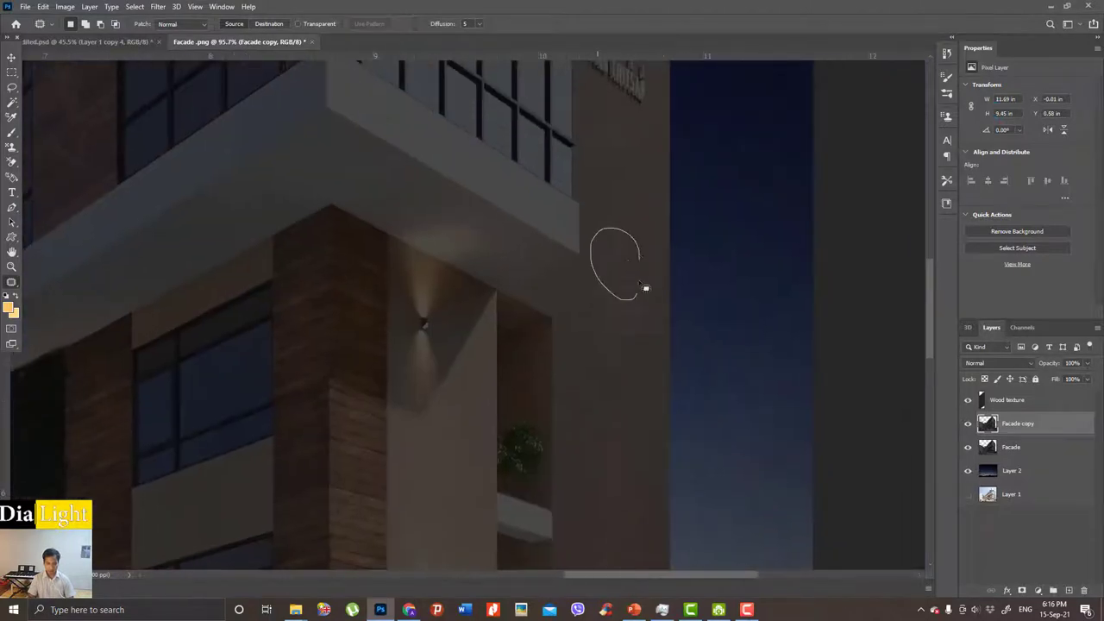
pyautogui.hotkey('ctrl', 'd')
pyautogui.scroll(-3, 660, 268)
pyautogui.scroll(2, 631, 261)
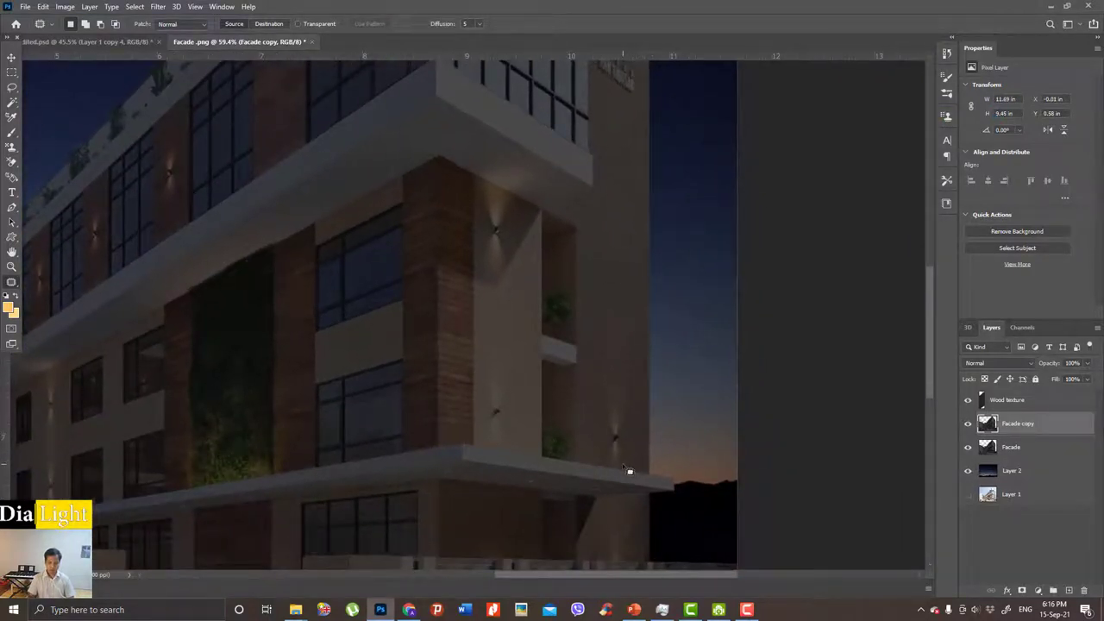
pyautogui.scroll(2, 629, 471)
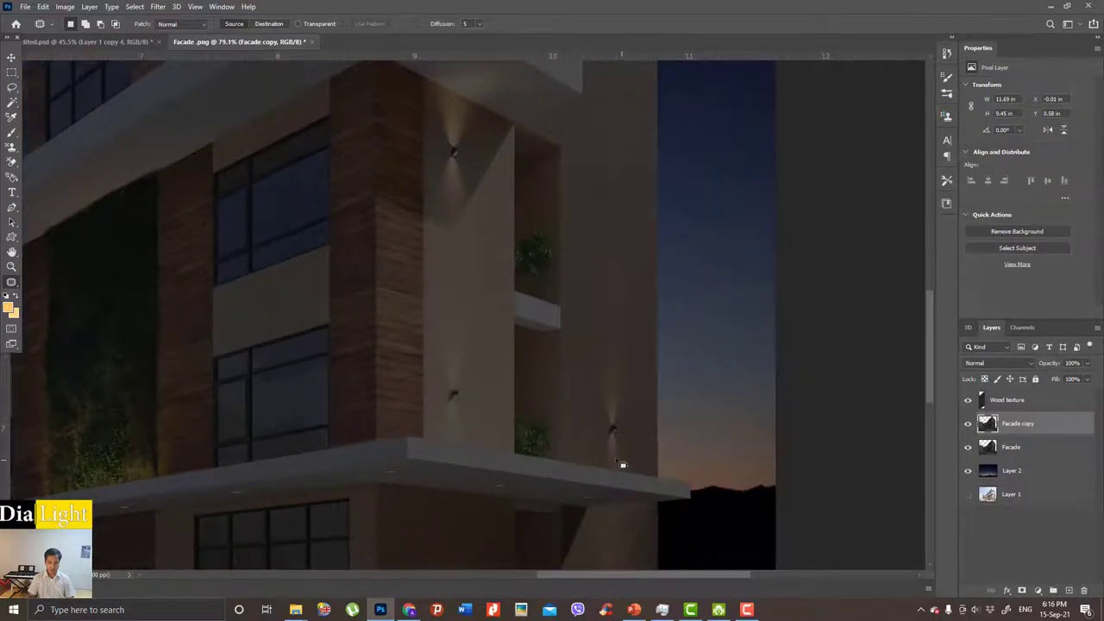
pyautogui.scroll(1, 623, 464)
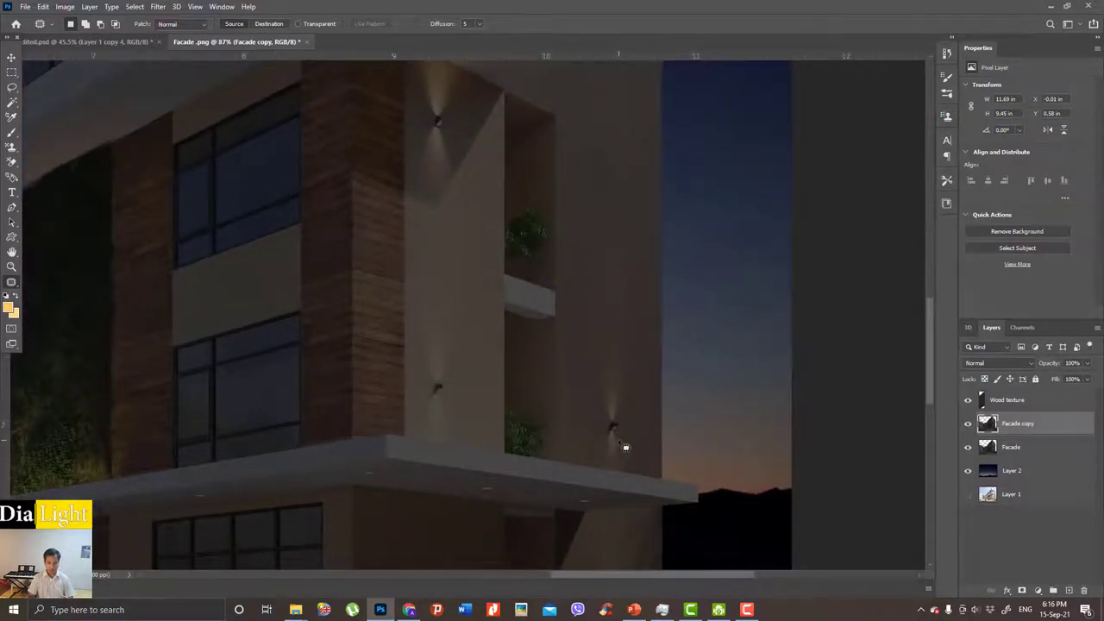
pyautogui.scroll(3, 628, 470)
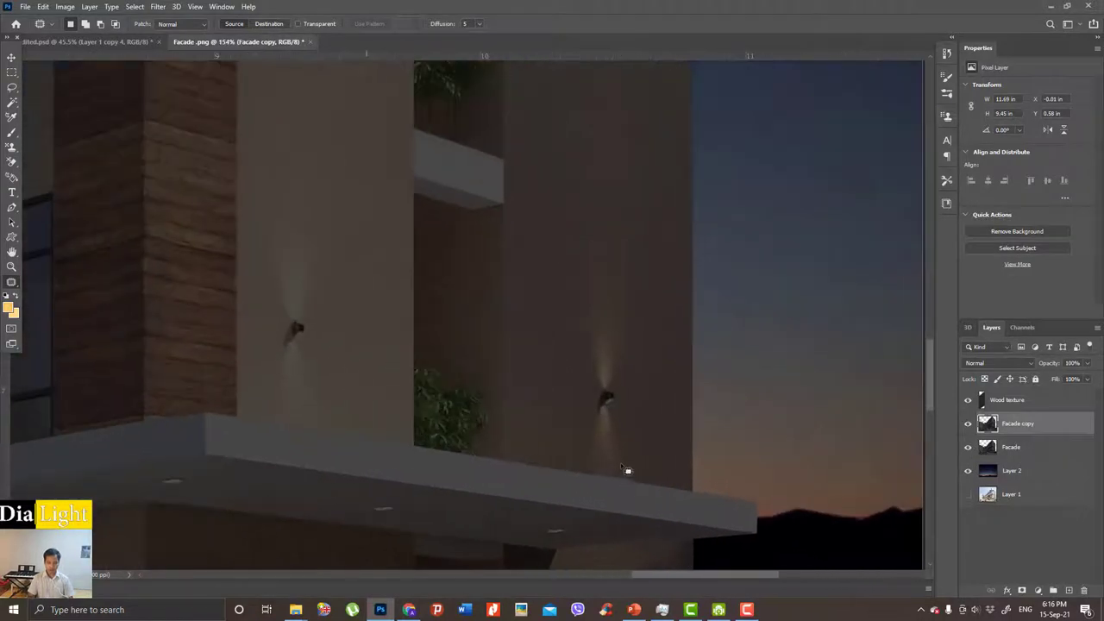
# Cover a wall glow with nearby clean wall and outline the glow near the ledge.
pyautogui.moveTo(625, 471); pyautogui.dragTo(623, 473)
pyautogui.moveTo(616, 371); pyautogui.dragTo(616, 282)
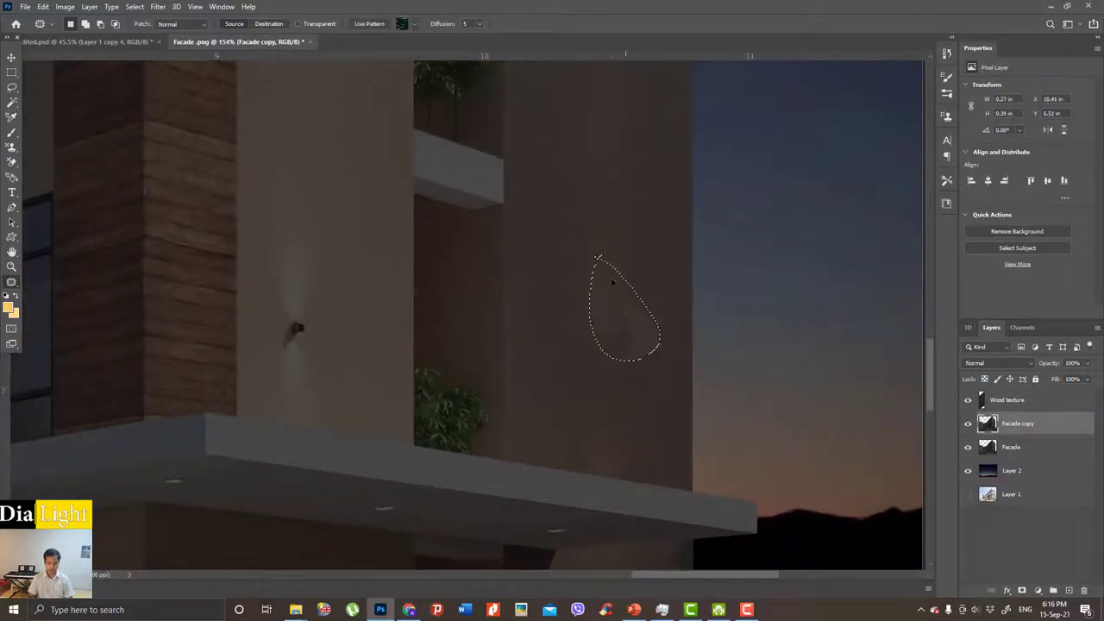
pyautogui.moveTo(609, 475); pyautogui.dragTo(643, 473)
pyautogui.scroll(2, 611, 488)
pyautogui.scroll(2, 595, 486)
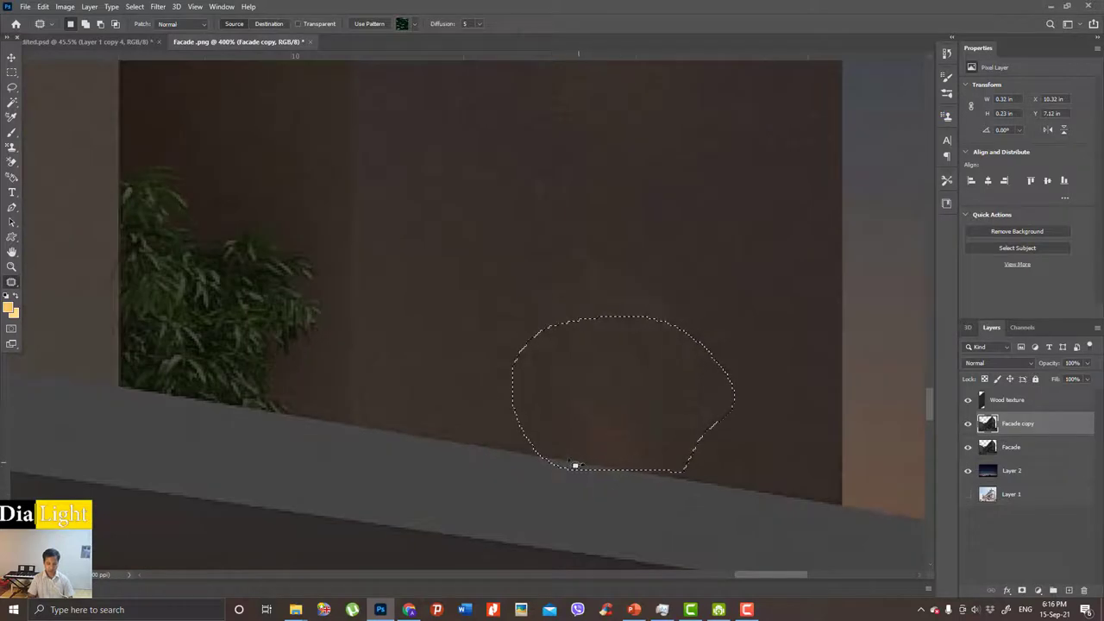
pyautogui.scroll(-2, 578, 463)
pyautogui.scroll(-2, 591, 471)
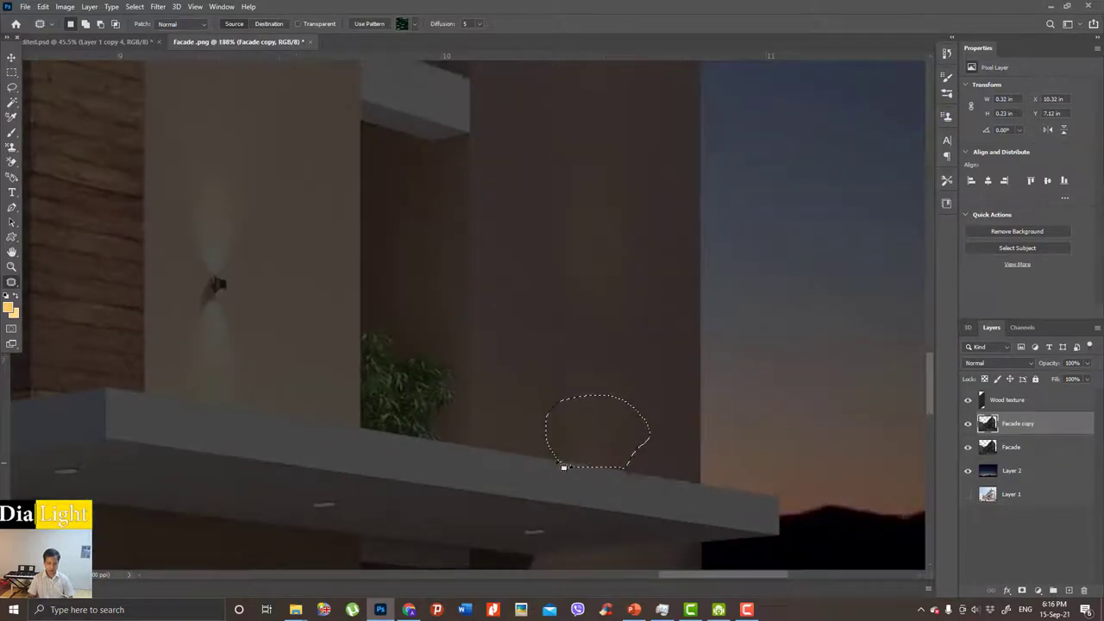
pyautogui.scroll(2, 565, 466)
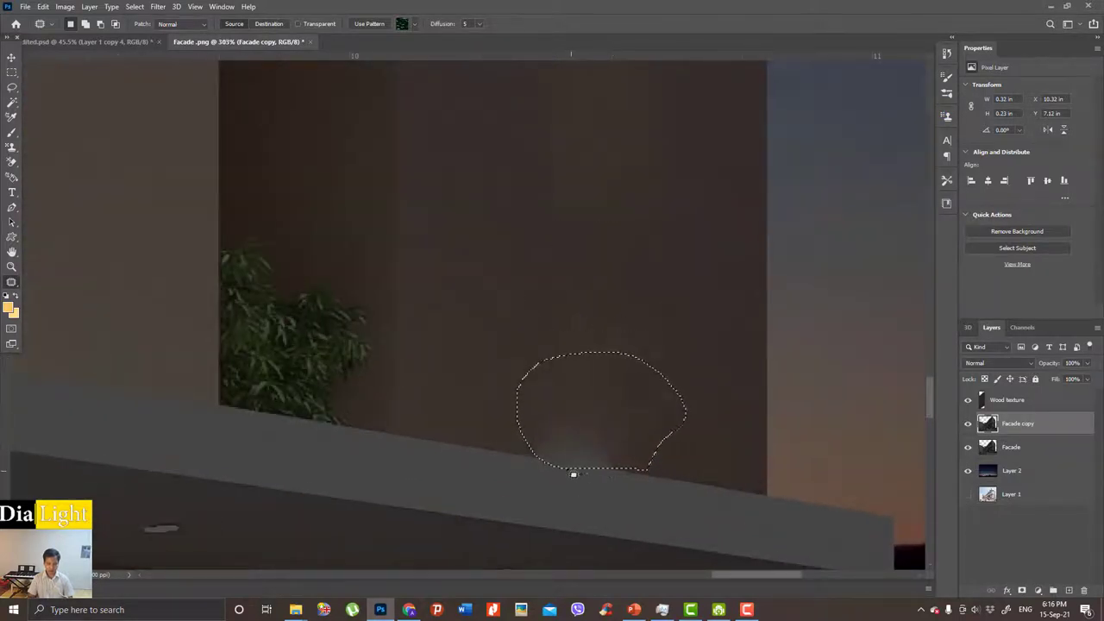
pyautogui.scroll(2, 604, 468)
# Patch leftover glow along the wall's bottom edge and a small spot with surrounding wall texture.
pyautogui.moveTo(647, 474); pyautogui.dragTo(574, 466)
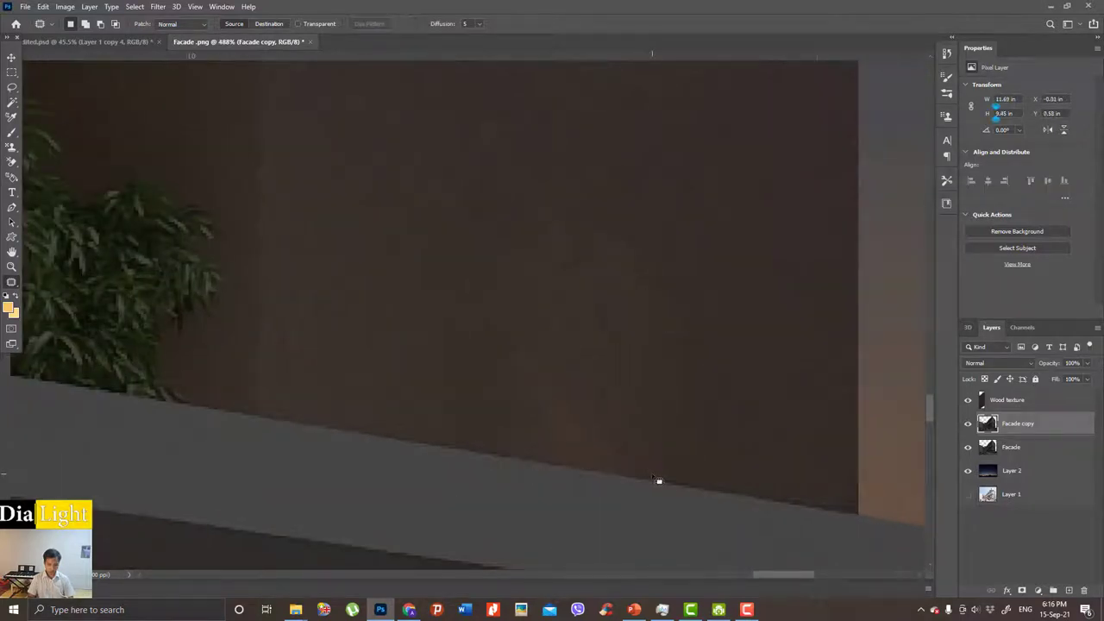
pyautogui.scroll(2, 573, 466)
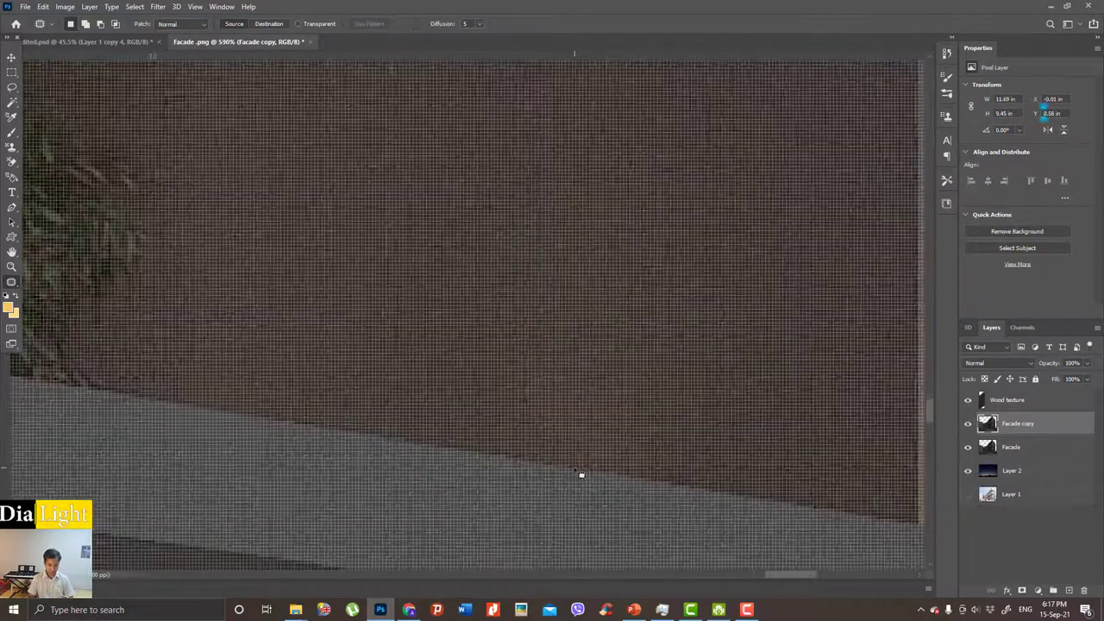
pyautogui.moveTo(533, 451)
pyautogui.mouseDown()
pyautogui.moveTo(560, 188)
pyautogui.moveTo(505, 409)
pyautogui.mouseUp()
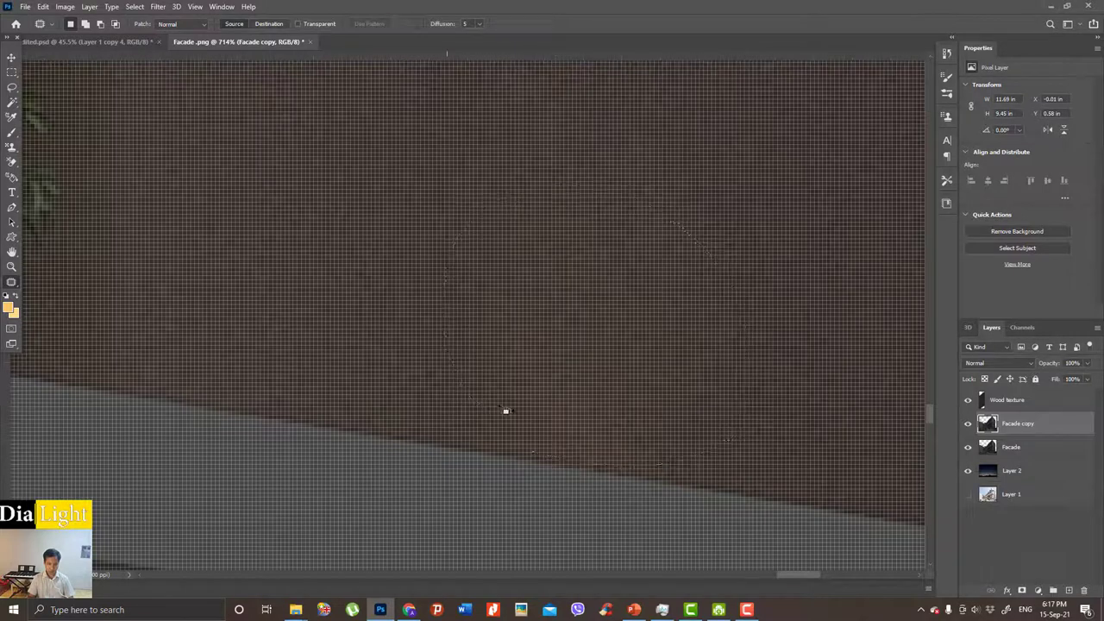
pyautogui.scroll(-3, 506, 408)
pyautogui.moveTo(567, 357); pyautogui.dragTo(633, 342)
pyautogui.scroll(-3, 634, 342)
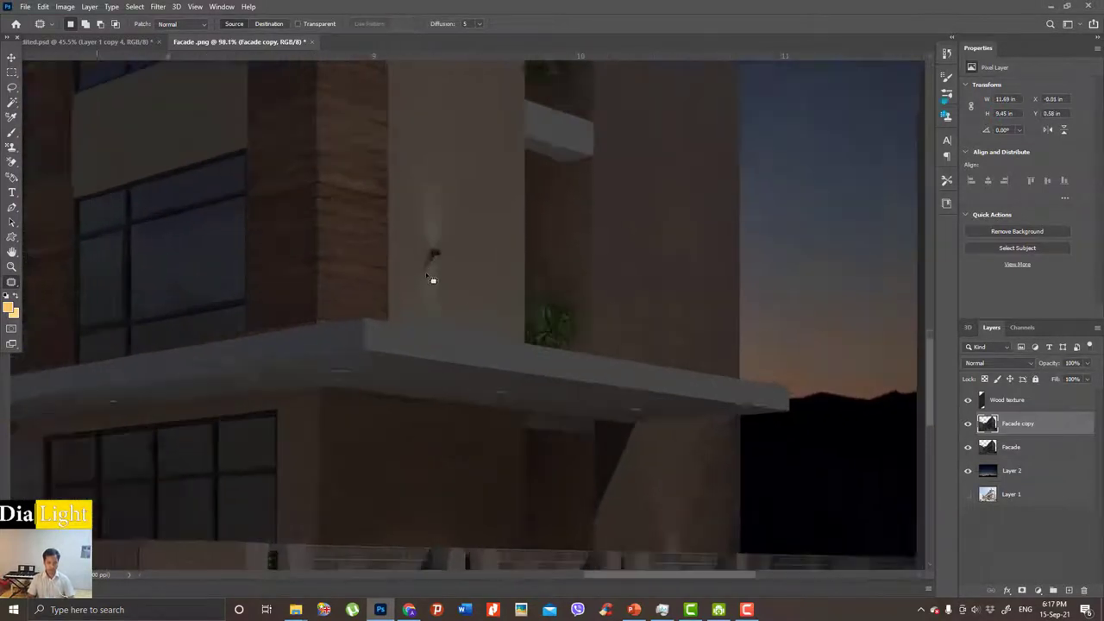
pyautogui.scroll(2, 434, 278)
# Replace a wall lamp and its glow with plain wall, covering it from below.
pyautogui.moveTo(433, 323)
pyautogui.mouseDown()
pyautogui.moveTo(495, 197)
pyautogui.moveTo(457, 406)
pyautogui.mouseUp()
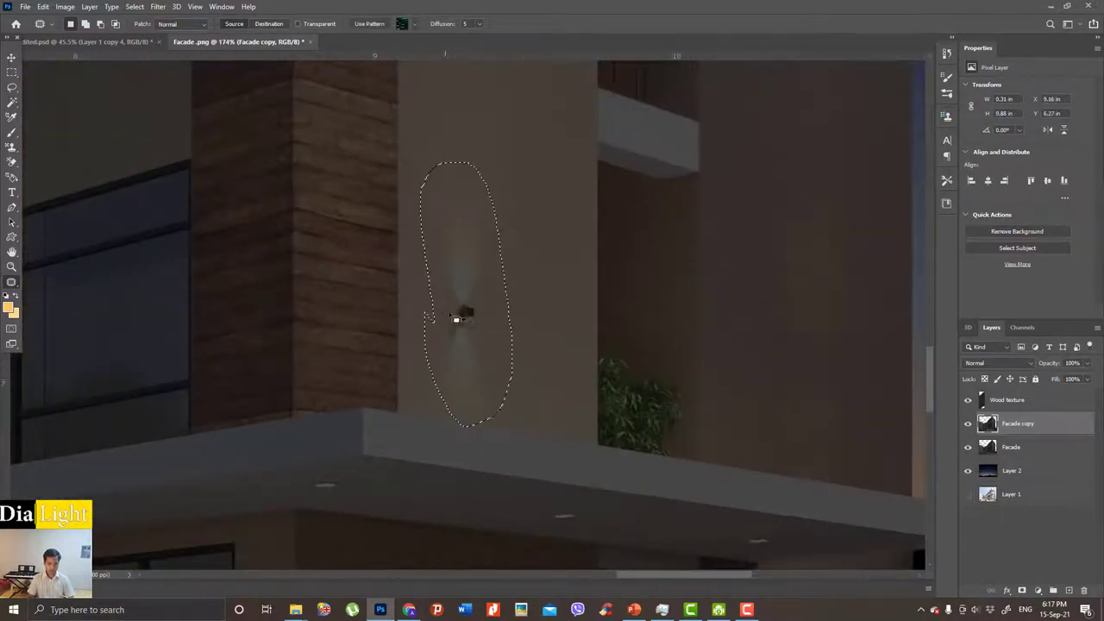
pyautogui.moveTo(461, 285); pyautogui.dragTo(540, 303)
pyautogui.hotkey('ctrl', 'd')
pyautogui.scroll(-2, 537, 414)
pyautogui.scroll(2, 542, 443)
pyautogui.scroll(-2, 542, 444)
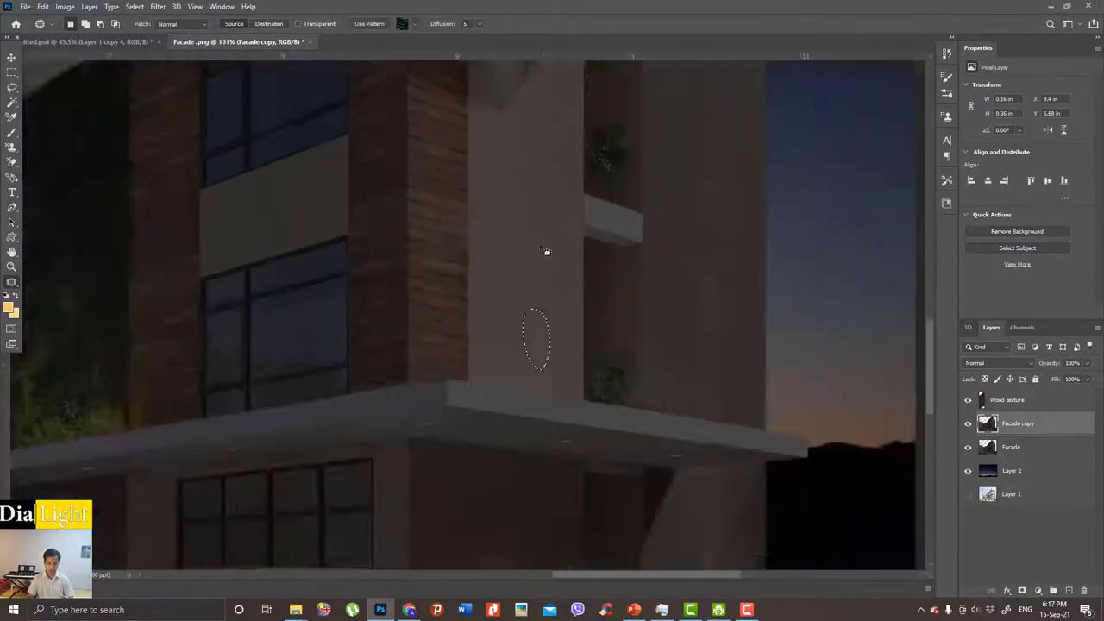
pyautogui.scroll(3, 505, 266)
pyautogui.moveTo(504, 191); pyautogui.dragTo(577, 485)
pyautogui.hotkey('ctrl', 'd')
pyautogui.scroll(-1, 578, 486)
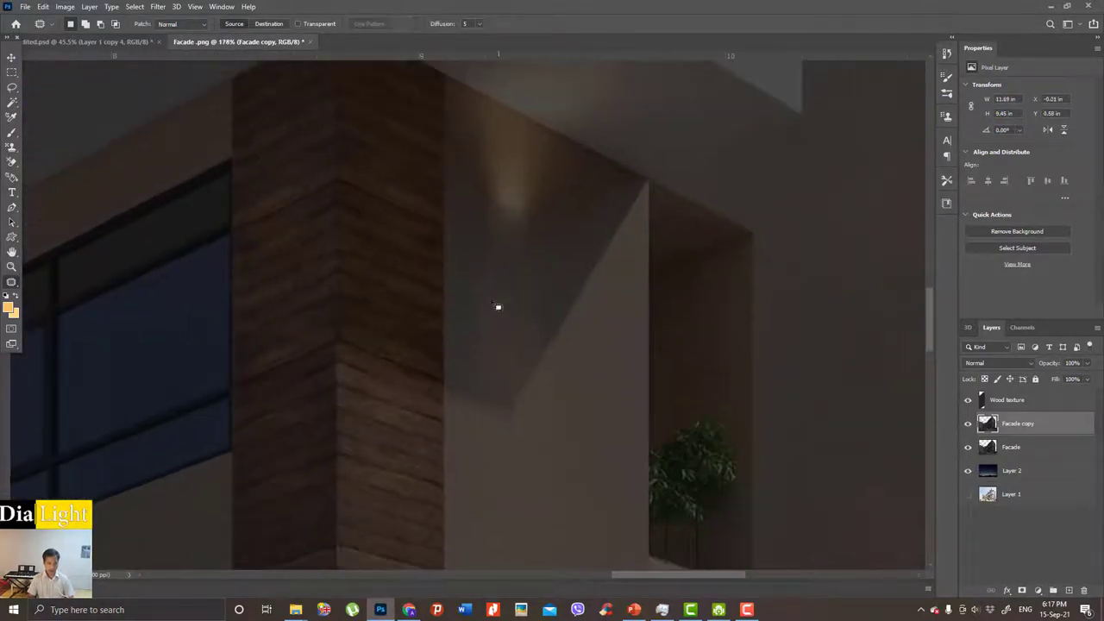
# Patch away the remaining glow spots on the upper and lower wall.
pyautogui.moveTo(473, 289); pyautogui.dragTo(483, 405)
pyautogui.moveTo(499, 349); pyautogui.dragTo(591, 382)
pyautogui.hotkey('ctrl', 'd')
pyautogui.scroll(2, 554, 397)
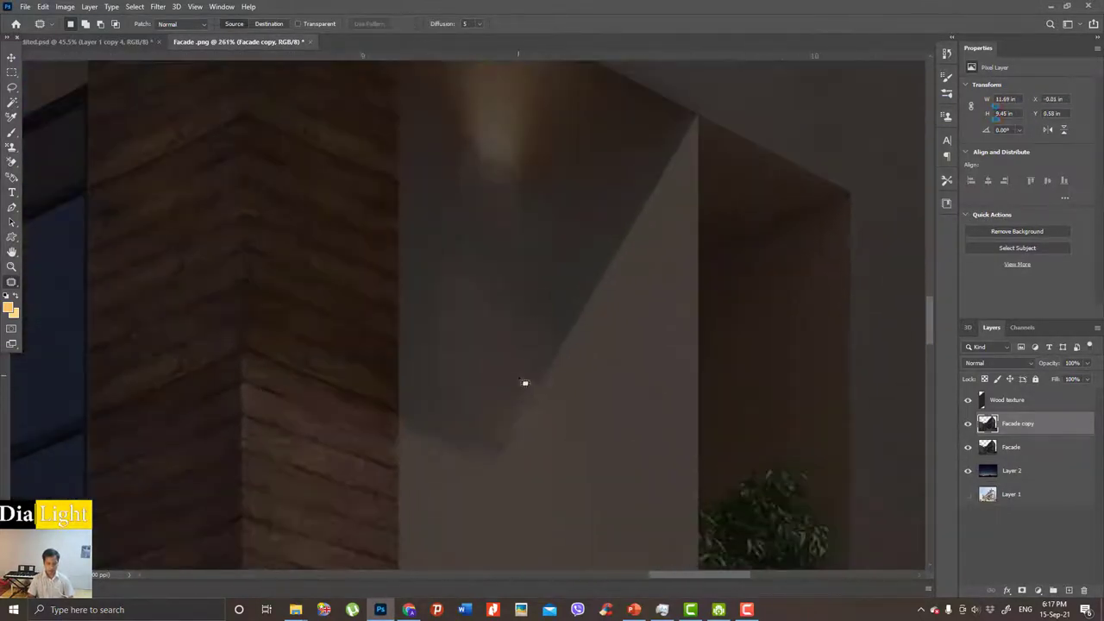
pyautogui.moveTo(487, 223); pyautogui.dragTo(483, 343)
pyautogui.moveTo(485, 284); pyautogui.dragTo(584, 230)
pyautogui.moveTo(431, 289)
pyautogui.mouseDown()
pyautogui.moveTo(539, 369)
pyautogui.moveTo(518, 393)
pyautogui.mouseUp()
pyautogui.moveTo(483, 345); pyautogui.dragTo(590, 189)
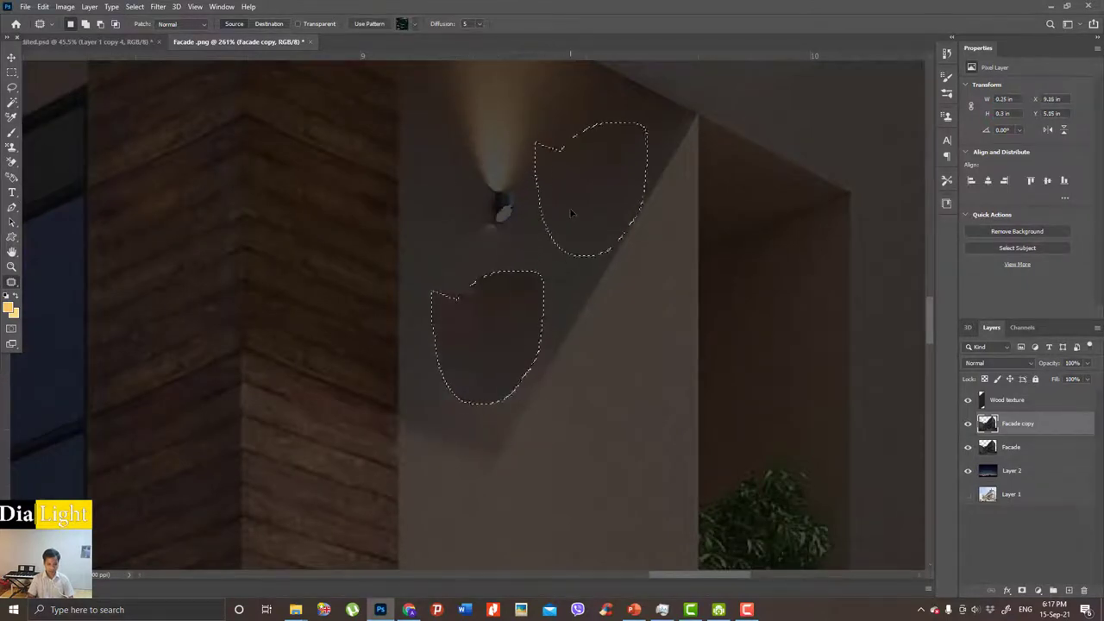
pyautogui.hotkey('ctrl', 'd')
pyautogui.moveTo(505, 446); pyautogui.dragTo(585, 266)
pyautogui.hotkey('ctrl', 'd')
pyautogui.scroll(-2, 580, 284)
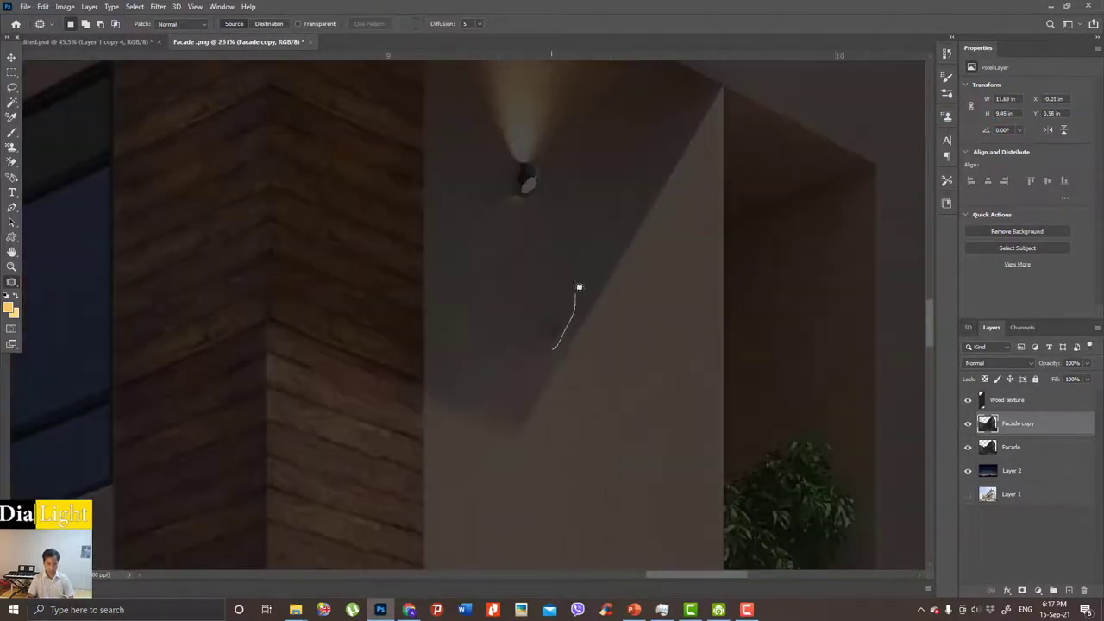
# Remove another wall lamp, a leftover glow, and the glow under the overhang.
pyautogui.moveTo(483, 258)
pyautogui.mouseDown()
pyautogui.moveTo(542, 328)
pyautogui.moveTo(473, 356)
pyautogui.mouseUp()
pyautogui.hotkey('ctrl', 'd')
pyautogui.scroll(-2, 473, 358)
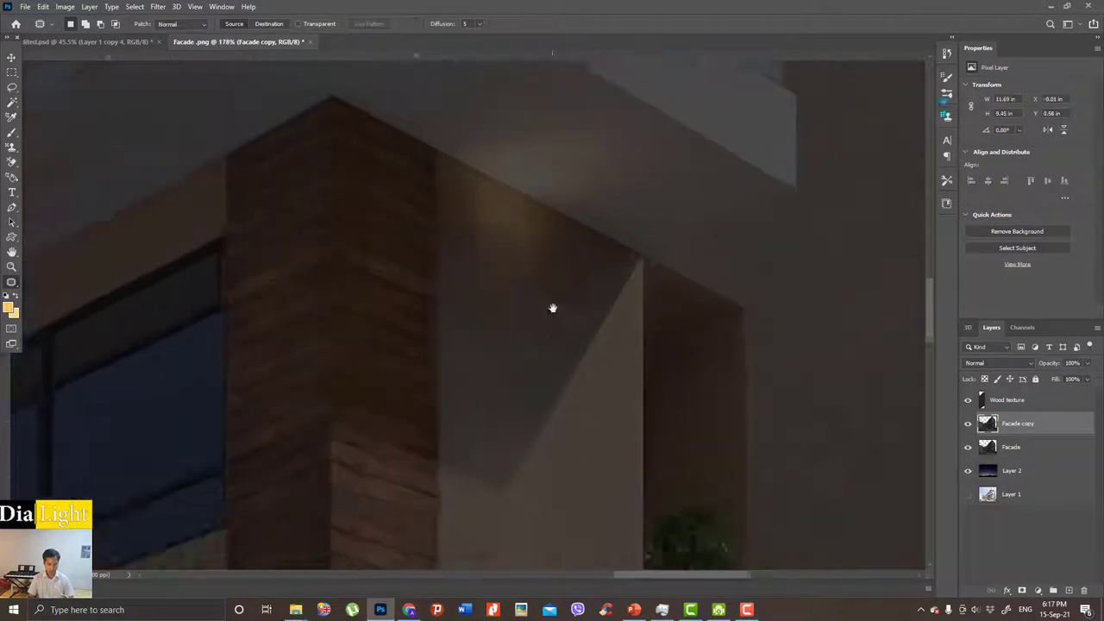
pyautogui.moveTo(455, 244); pyautogui.dragTo(457, 251)
pyautogui.moveTo(508, 317); pyautogui.dragTo(488, 438)
pyautogui.hotkey('ctrl', 'd')
pyautogui.scroll(-1, 533, 344)
pyautogui.scroll(2, 532, 344)
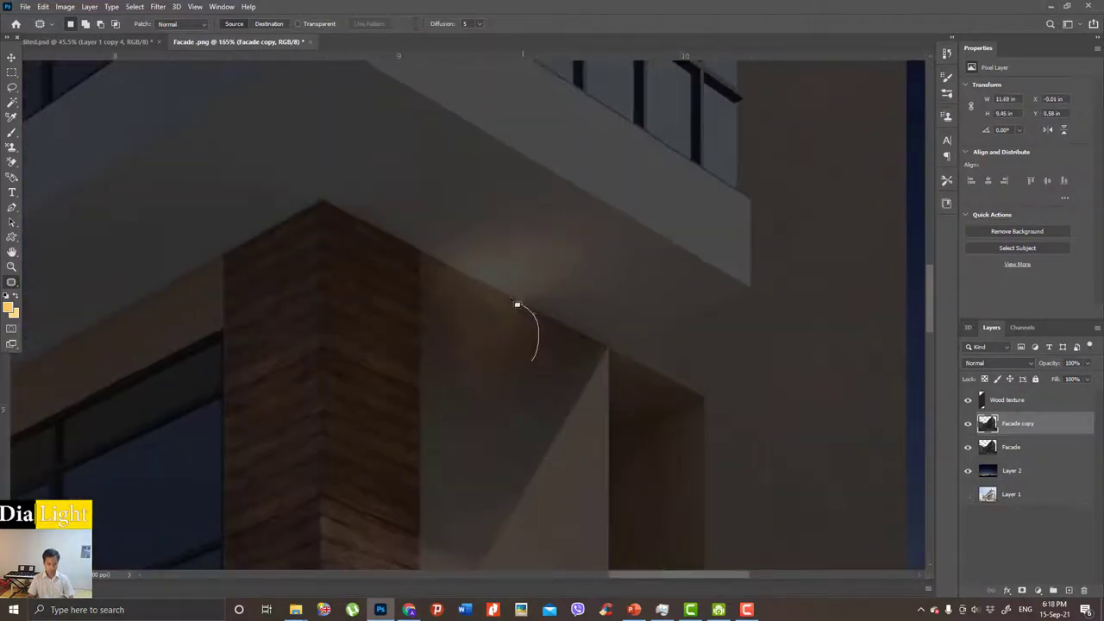
pyautogui.moveTo(518, 302); pyautogui.dragTo(538, 353)
pyautogui.scroll(-1, 538, 353)
pyautogui.scroll(1, 551, 342)
pyautogui.hotkey('ctrl', 'd')
# Clear the glows near the column corner and the rest under the overhang.
pyautogui.scroll(1, 551, 342)
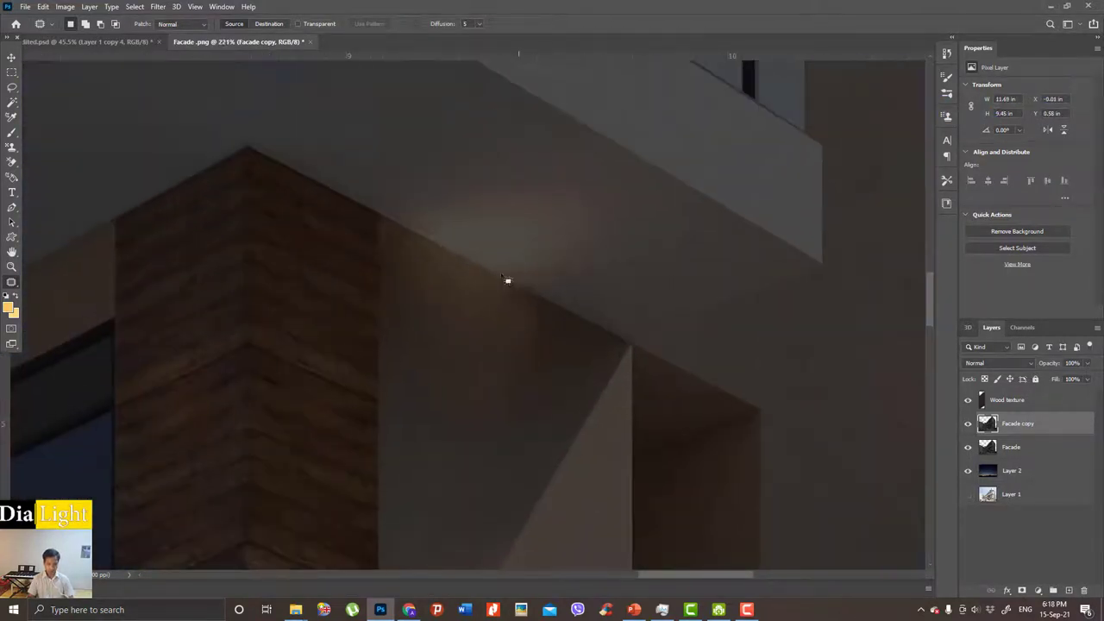
pyautogui.moveTo(509, 279); pyautogui.dragTo(510, 259)
pyautogui.scroll(-1, 509, 236)
pyautogui.hotkey('ctrl', 'd')
pyautogui.scroll(2, 510, 256)
pyautogui.moveTo(613, 248)
pyautogui.mouseDown()
pyautogui.moveTo(562, 268)
pyautogui.moveTo(518, 268)
pyautogui.mouseUp()
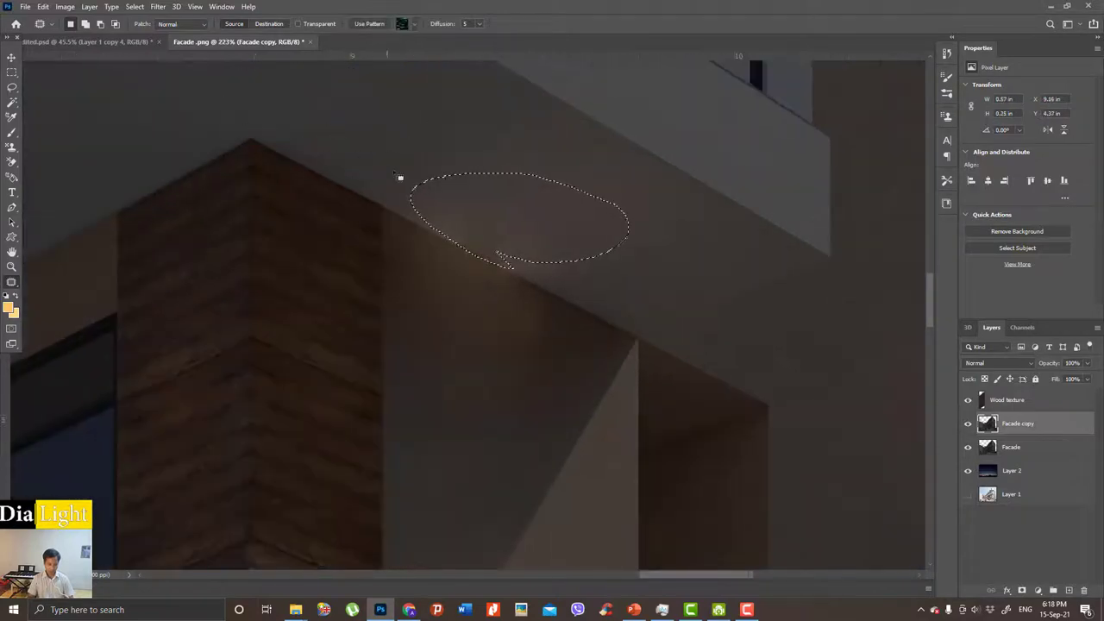
pyautogui.scroll(-2, 399, 177)
pyautogui.hotkey('ctrl', 'd')
pyautogui.moveTo(446, 213); pyautogui.dragTo(431, 212)
pyautogui.scroll(-1, 441, 188)
pyautogui.hotkey('ctrl', 'd')
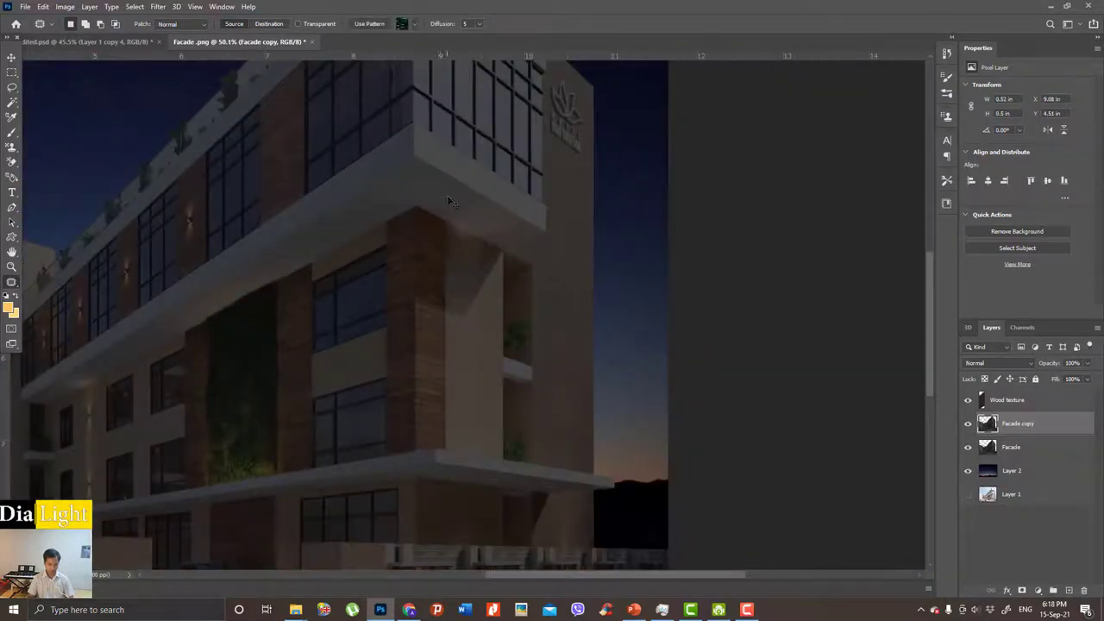
pyautogui.scroll(3, 447, 195)
pyautogui.scroll(2, 638, 306)
# Touch up the glow under the soffit and a final spot on the wall.
pyautogui.moveTo(759, 320)
pyautogui.mouseDown()
pyautogui.moveTo(703, 315)
pyautogui.moveTo(682, 354)
pyautogui.mouseUp()
pyautogui.hotkey('ctrl', 'd')
pyautogui.scroll(-2, 683, 313)
pyautogui.scroll(2, 665, 288)
pyautogui.hotkey('ctrl', 'd')
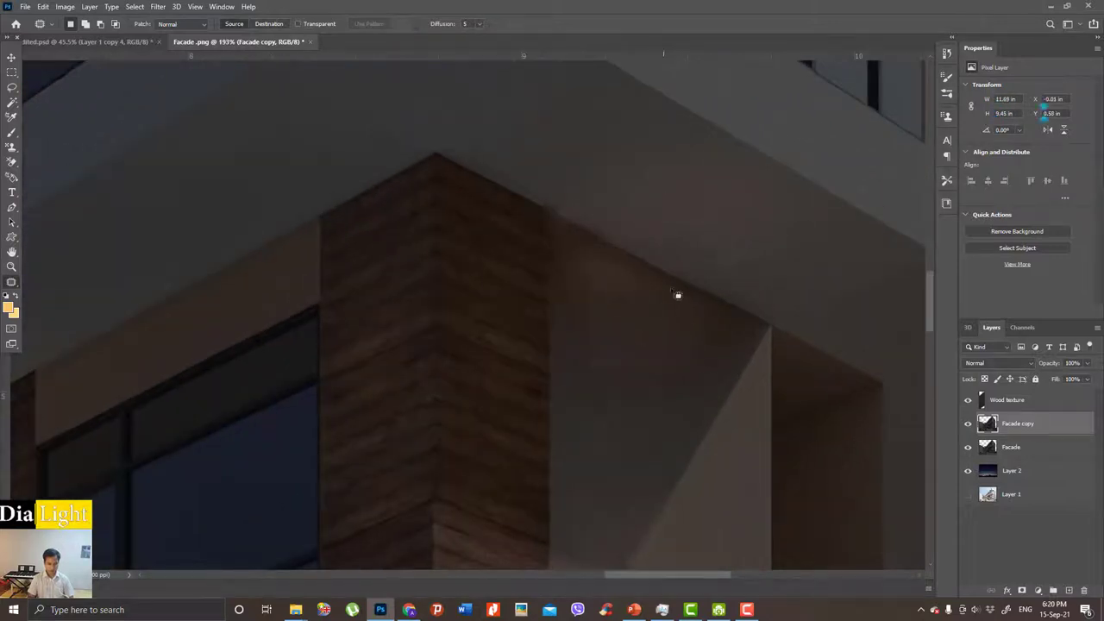
pyautogui.scroll(-3, 676, 293)
pyautogui.moveTo(656, 242); pyautogui.dragTo(613, 266)
pyautogui.scroll(-2, 642, 274)
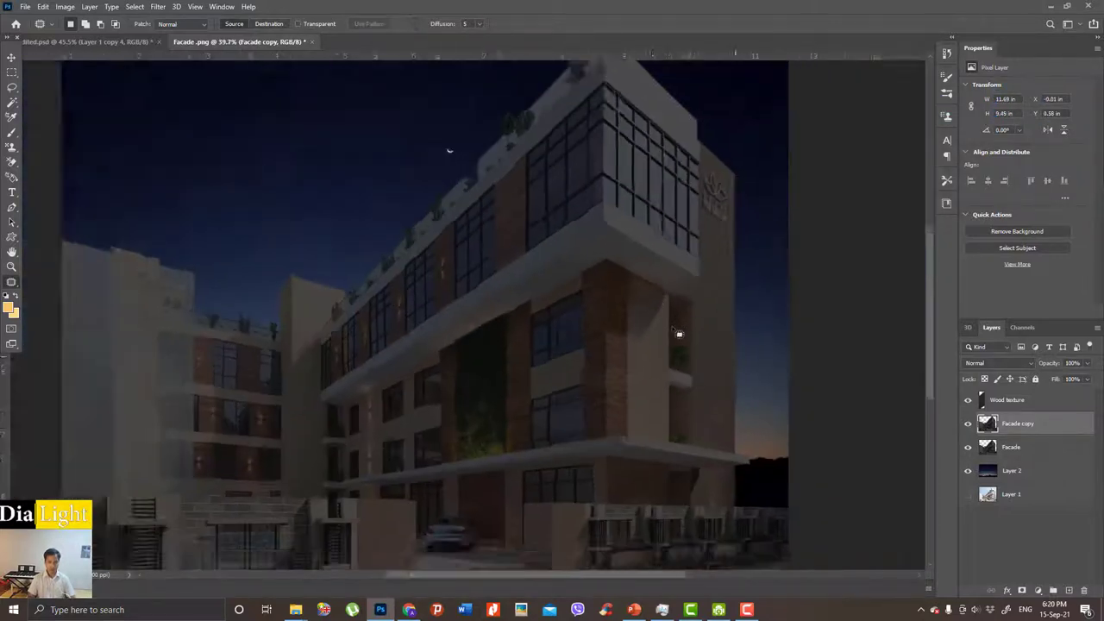
pyautogui.scroll(-1, 678, 333)
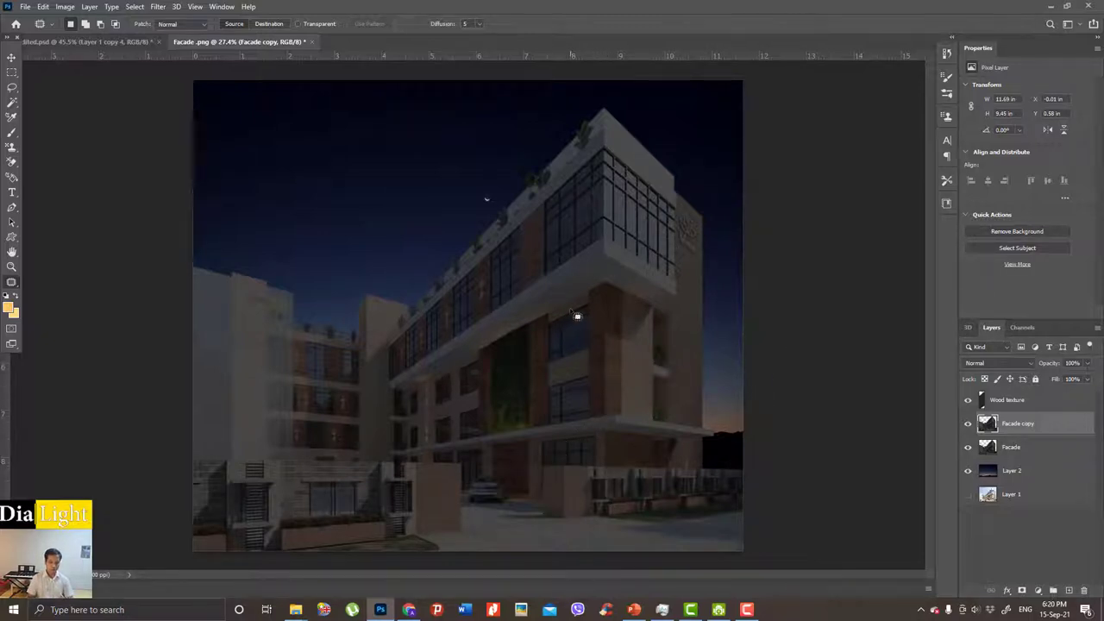
# Browse the Ligman LIGHTALK wall washer page's project references, then return to Photoshop.
pyautogui.click(409, 610)
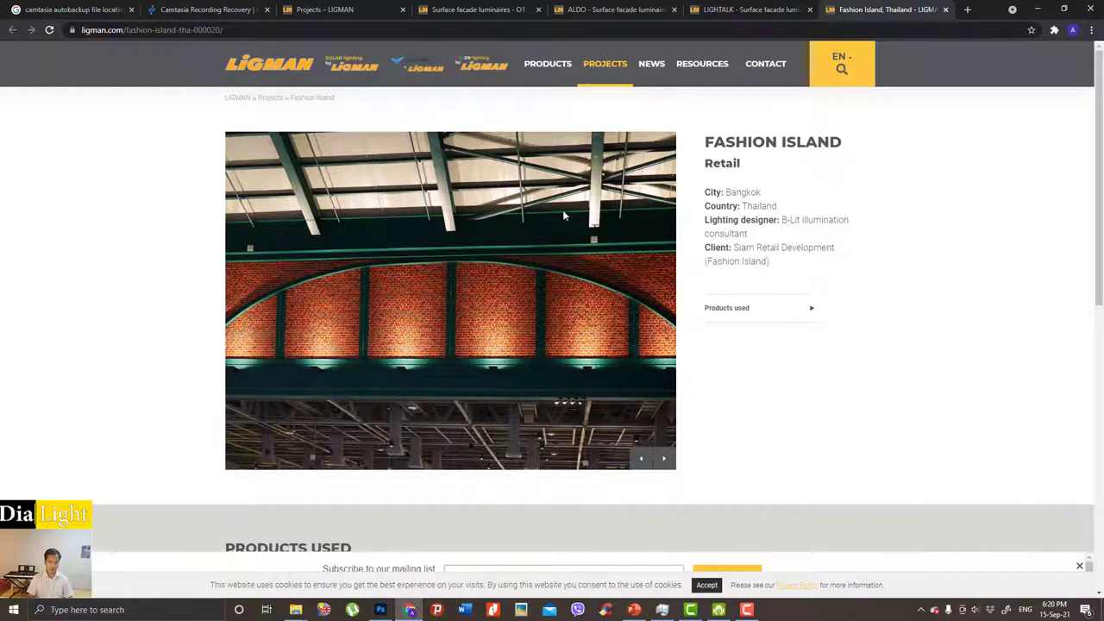
pyautogui.click(751, 9)
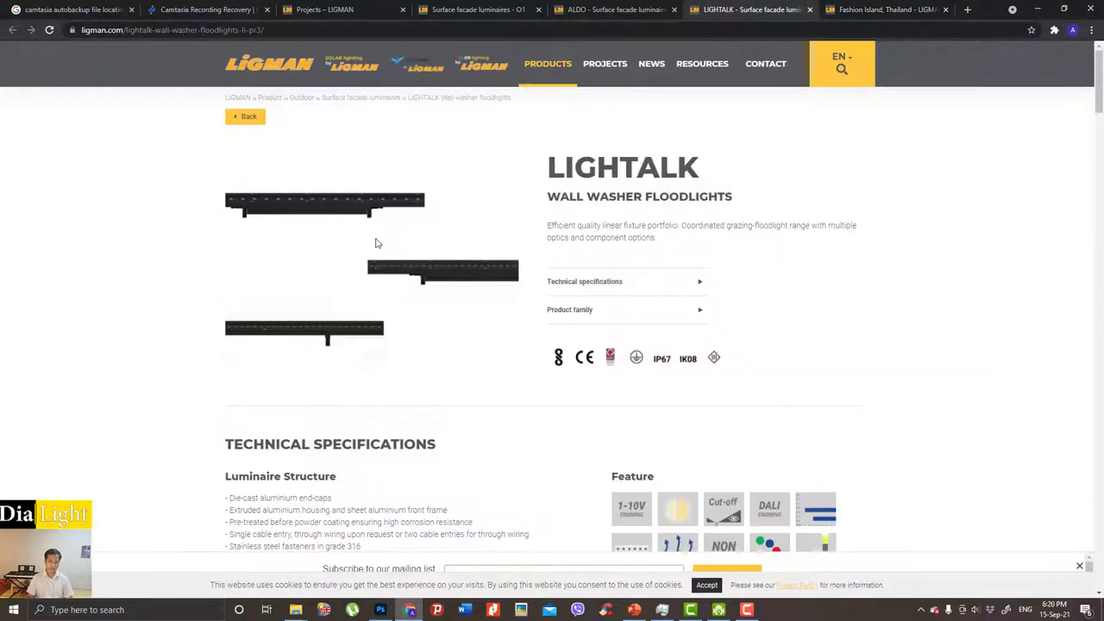
pyautogui.scroll(-3, 371, 259)
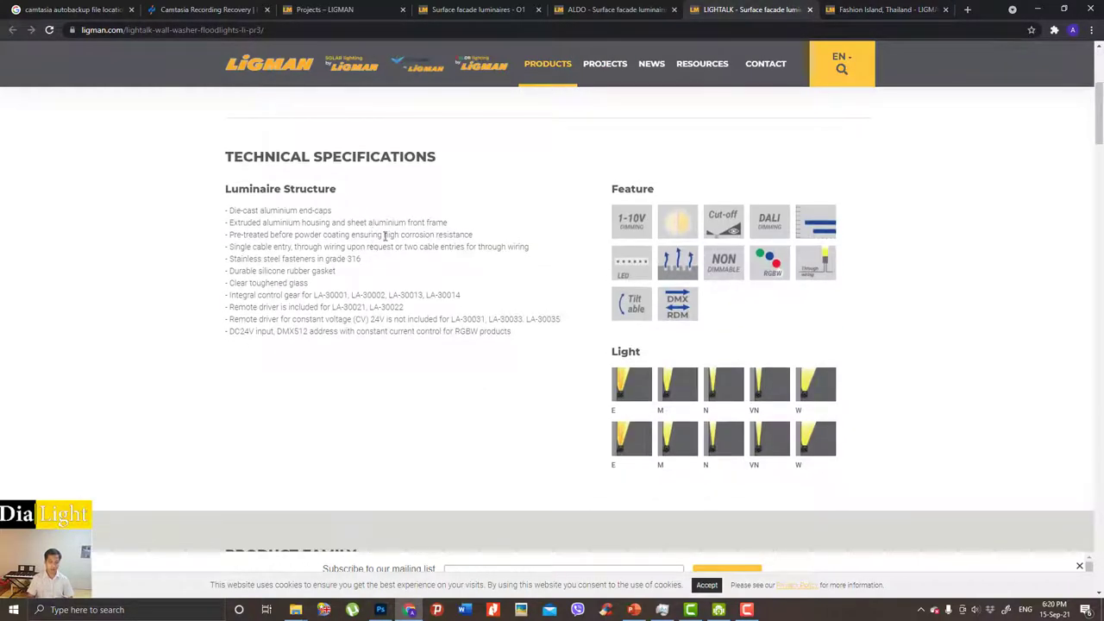
pyautogui.scroll(-3, 639, 389)
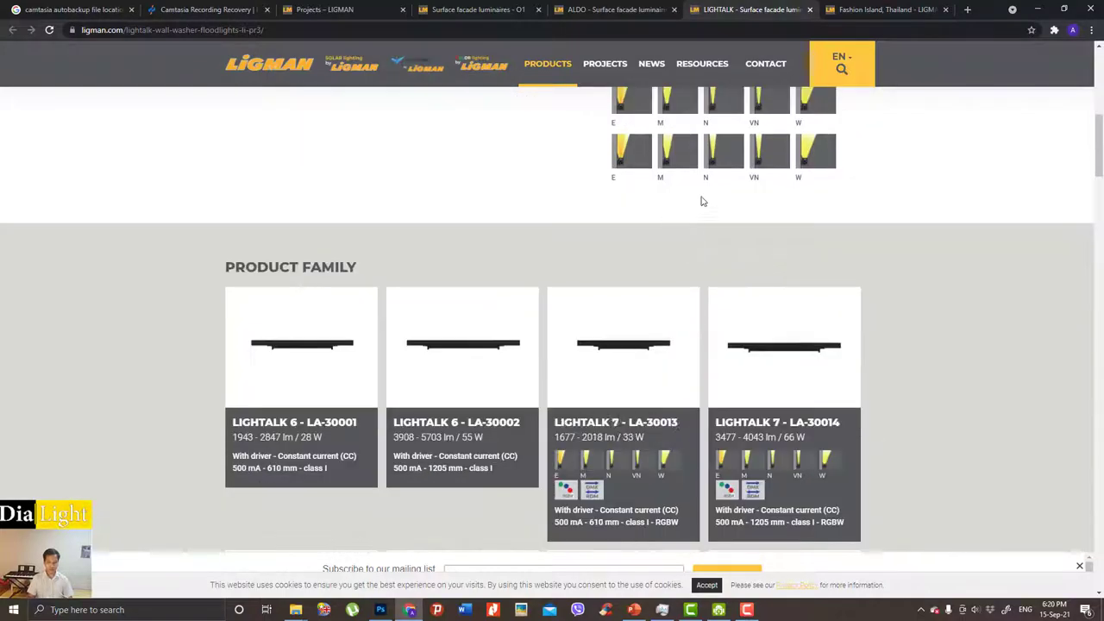
pyautogui.scroll(-4, 730, 192)
pyautogui.scroll(-5, 957, 263)
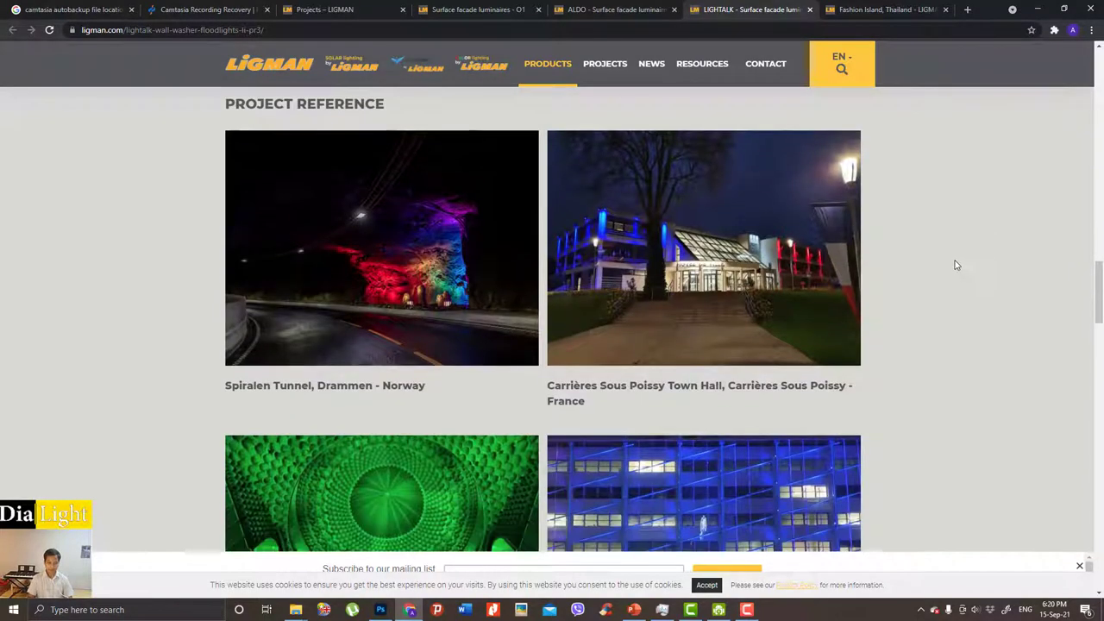
pyautogui.scroll(-3, 954, 263)
pyautogui.scroll(-3, 950, 260)
pyautogui.scroll(-5, 949, 258)
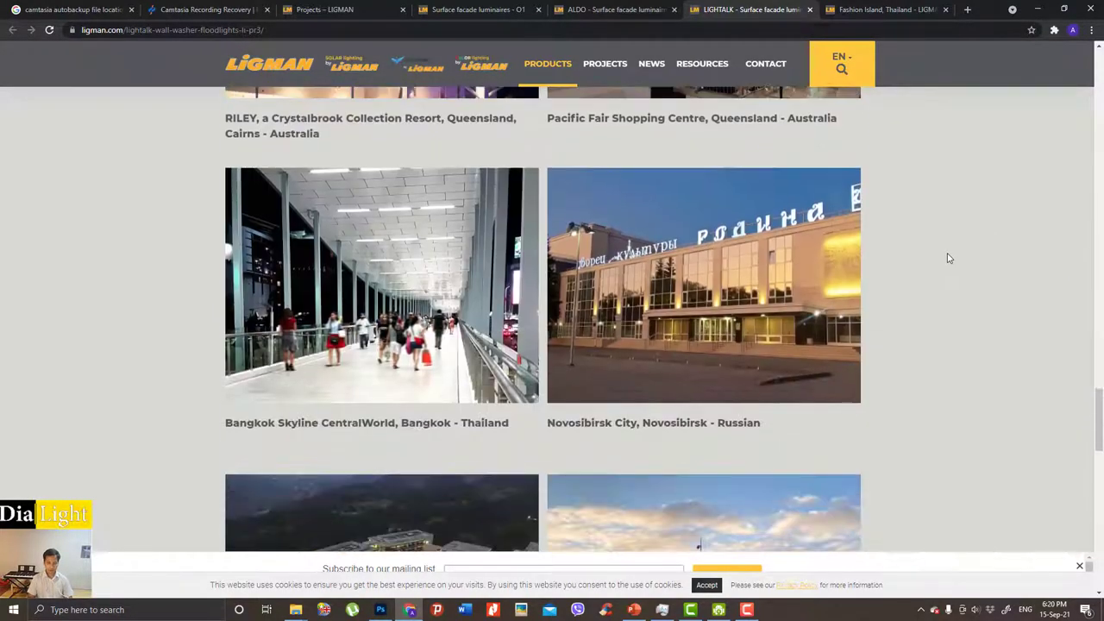
pyautogui.scroll(-4, 940, 259)
pyautogui.scroll(-1, 929, 262)
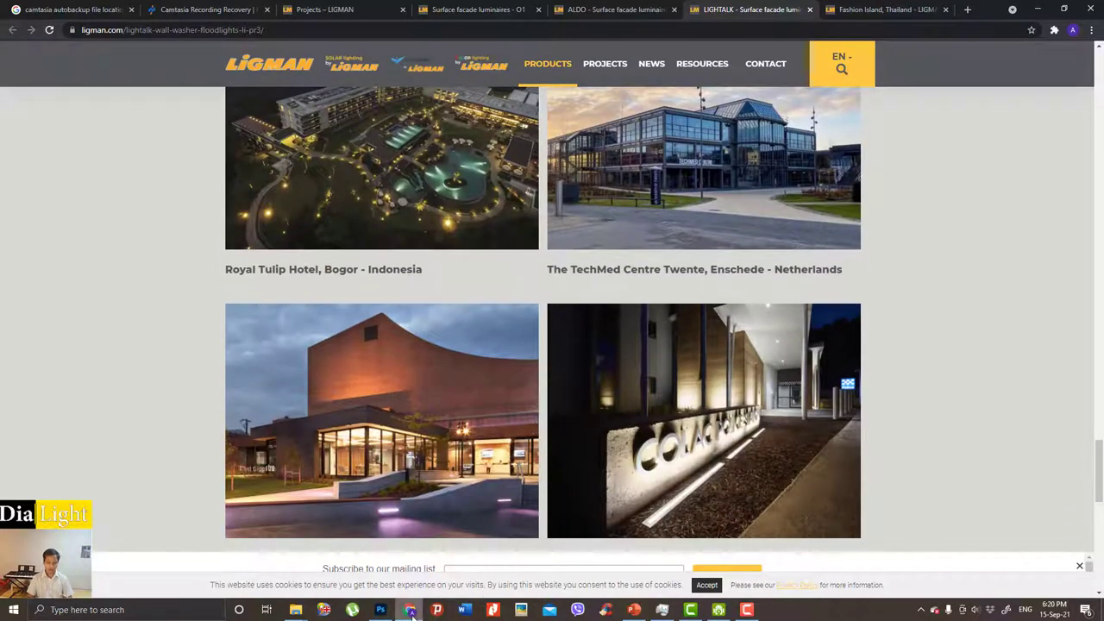
pyautogui.hotkey('alt', 'Tab')
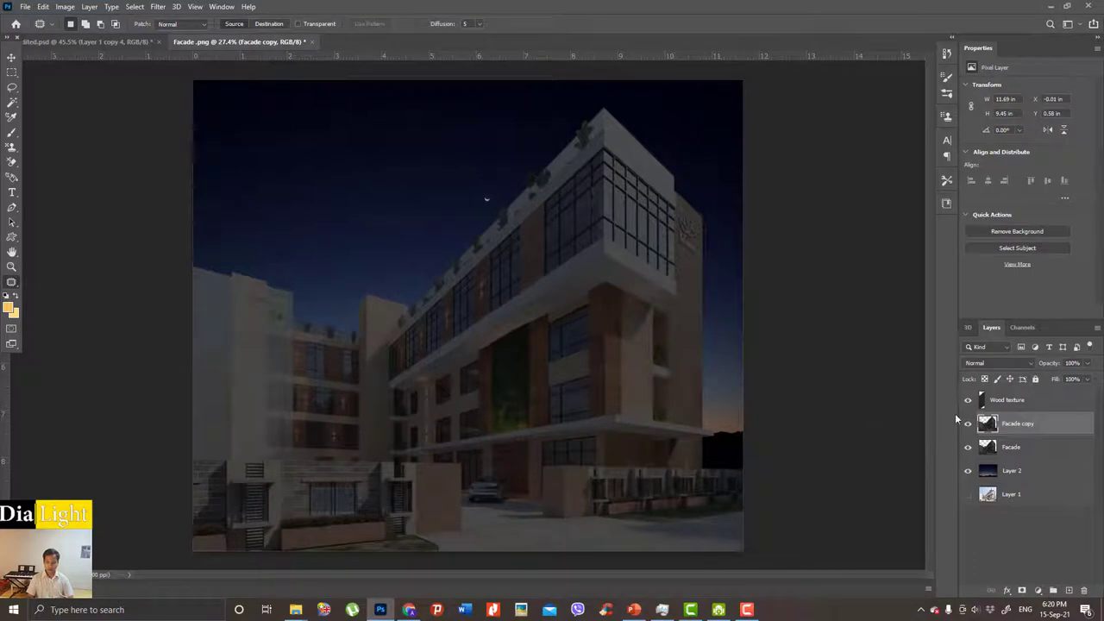
# Add a new empty layer above Wood texture and name it 'linear light'.
pyautogui.click(1007, 403)
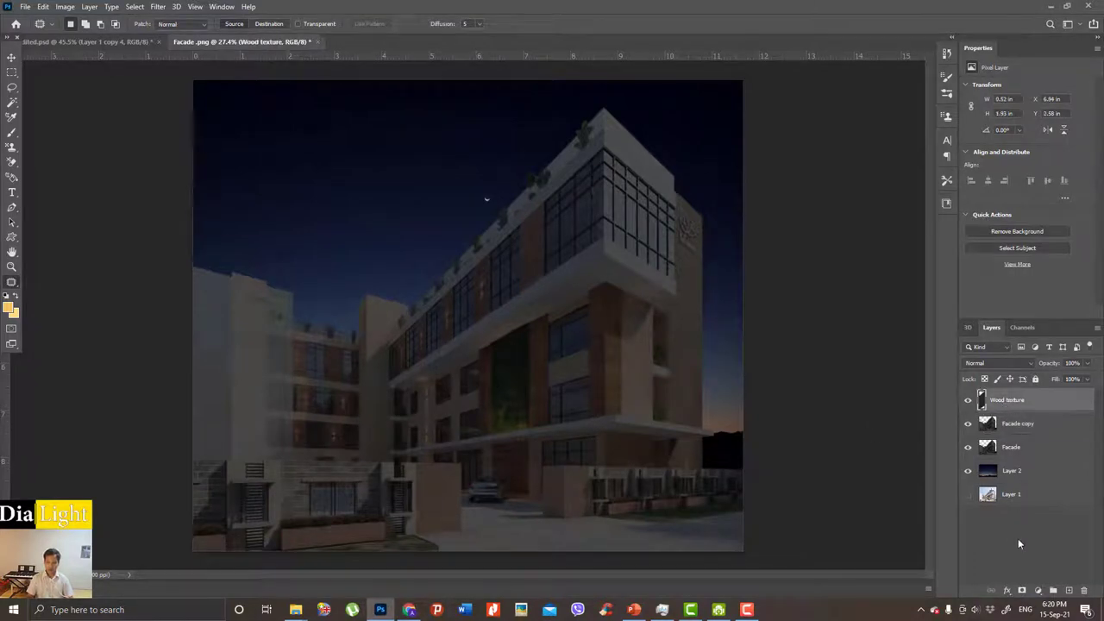
pyautogui.click(1069, 591)
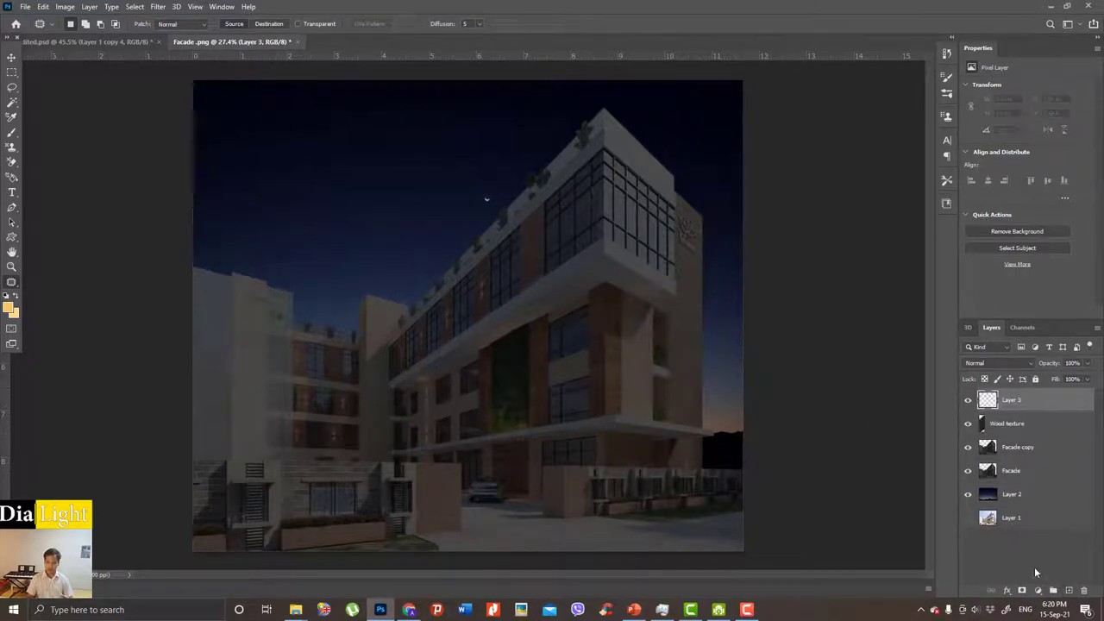
pyautogui.doubleClick(1012, 401)
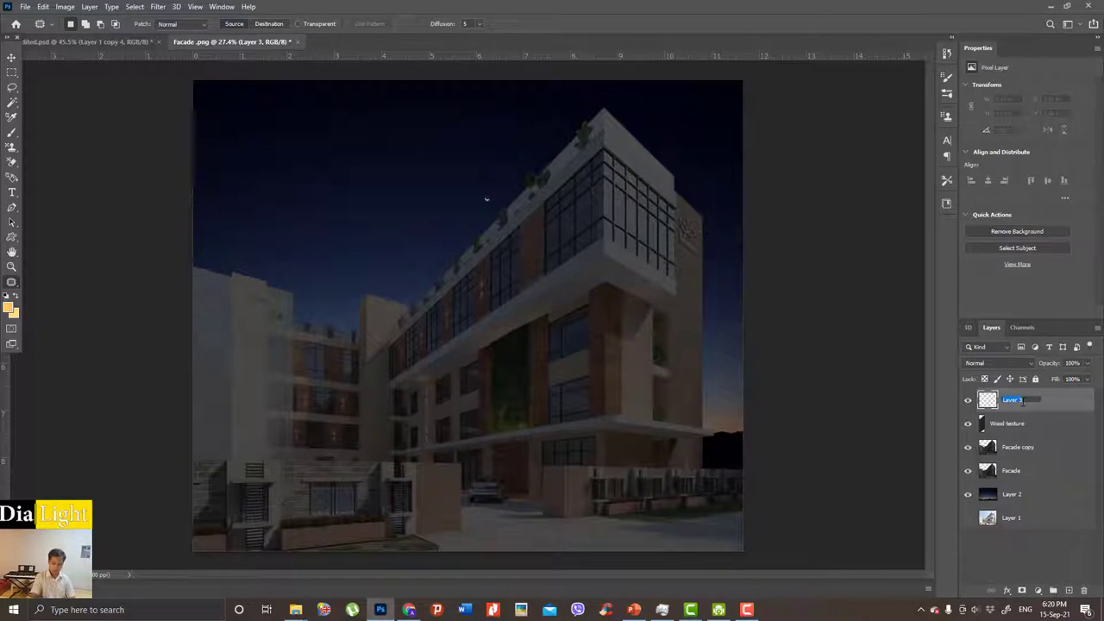
pyautogui.write('Li light')
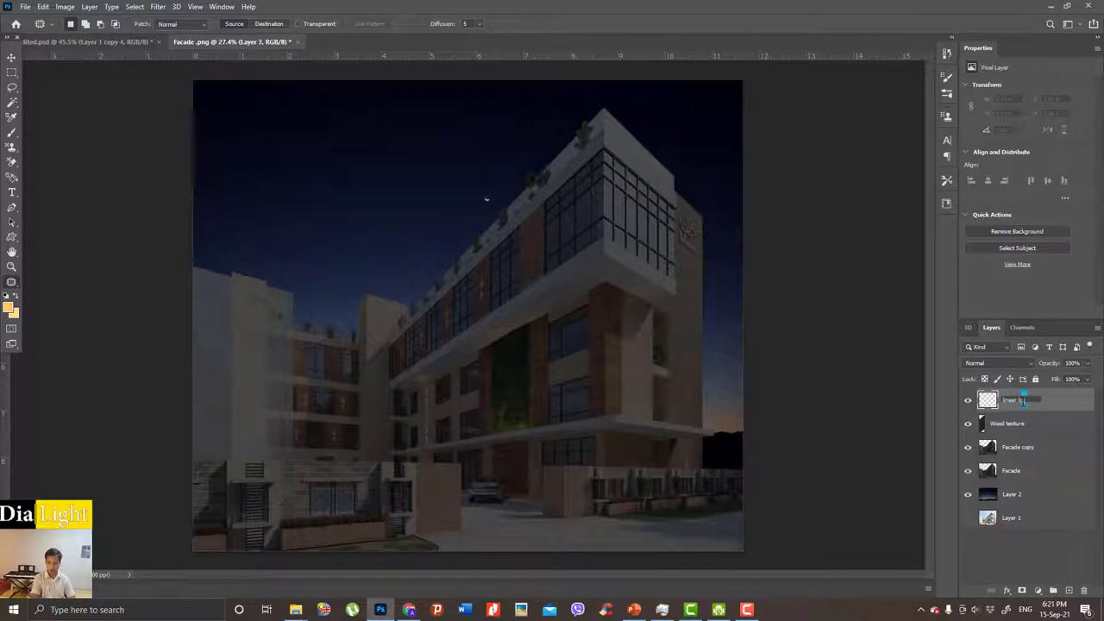
pyautogui.press('Return')
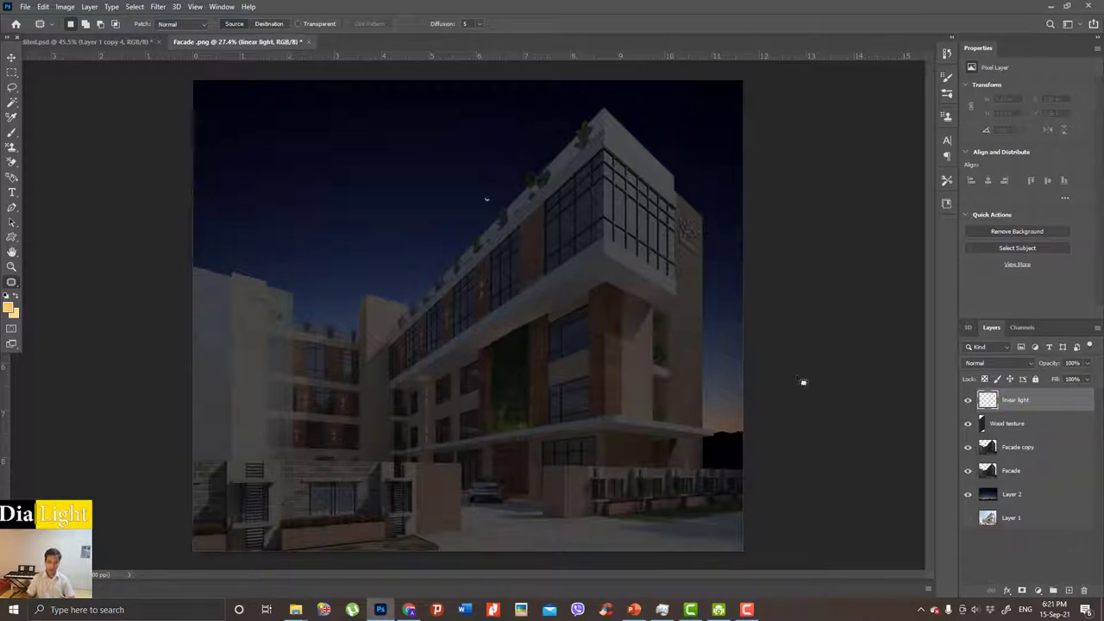
pyautogui.scroll(2, 424, 270)
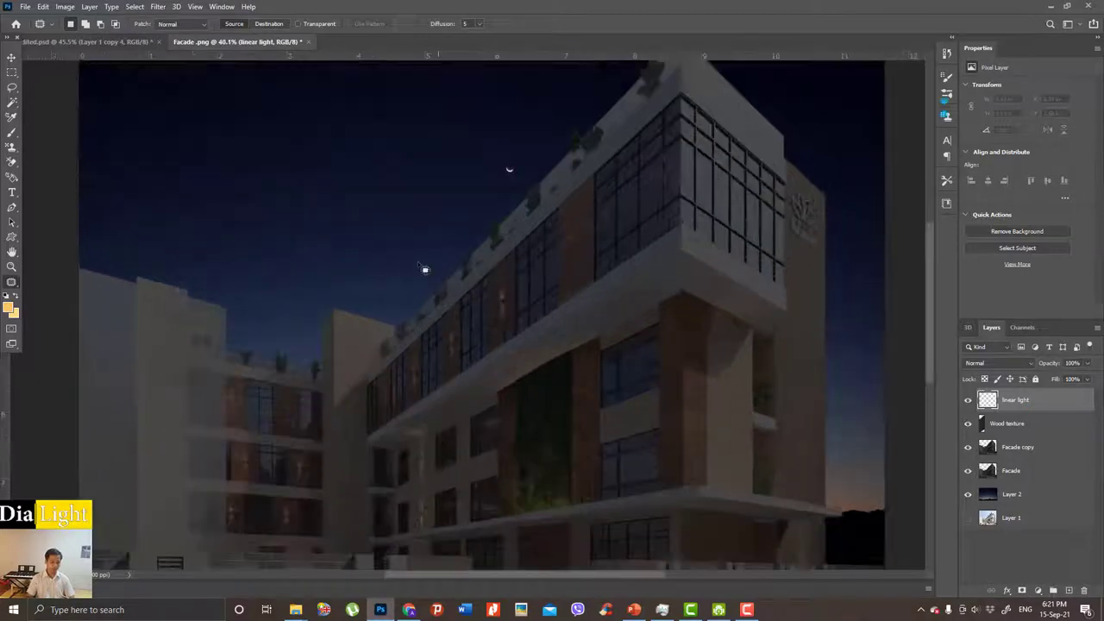
# Set the foreground colour to the pale warm yellow #fed97f.
pyautogui.click(10, 311)
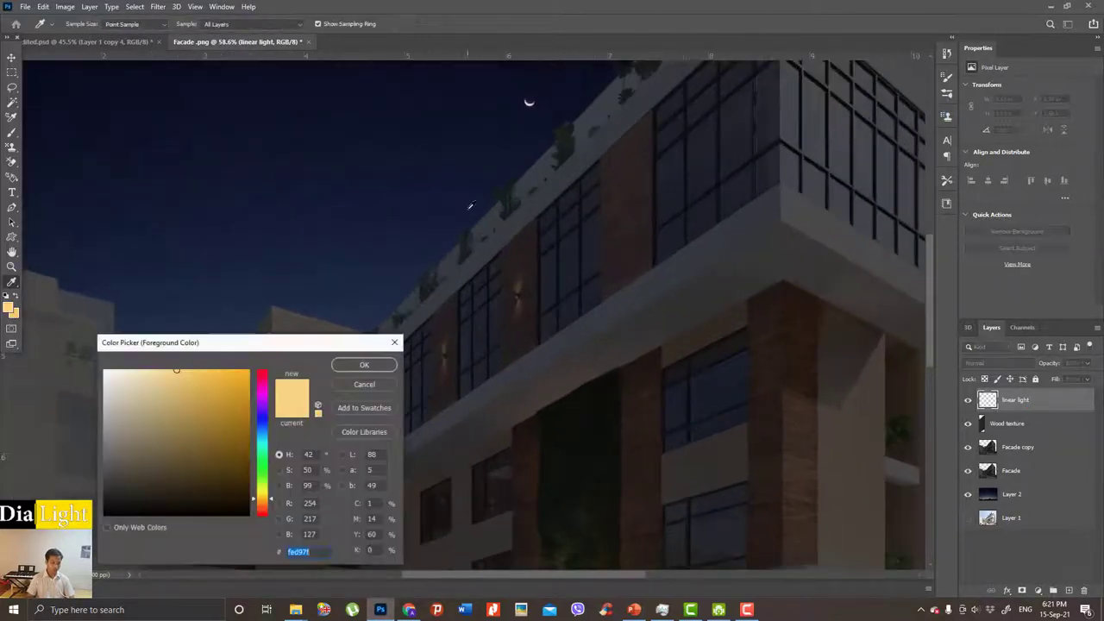
pyautogui.moveTo(270, 341); pyautogui.dragTo(308, 313)
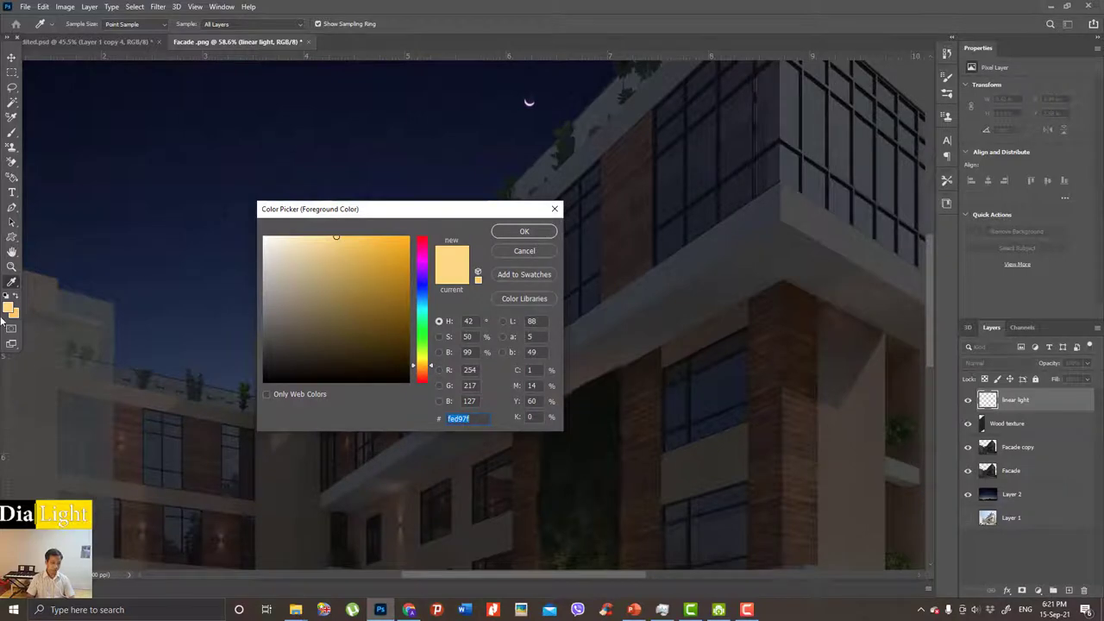
pyautogui.press('Return')
pyautogui.click(11, 309)
pyautogui.moveTo(297, 274); pyautogui.dragTo(338, 238)
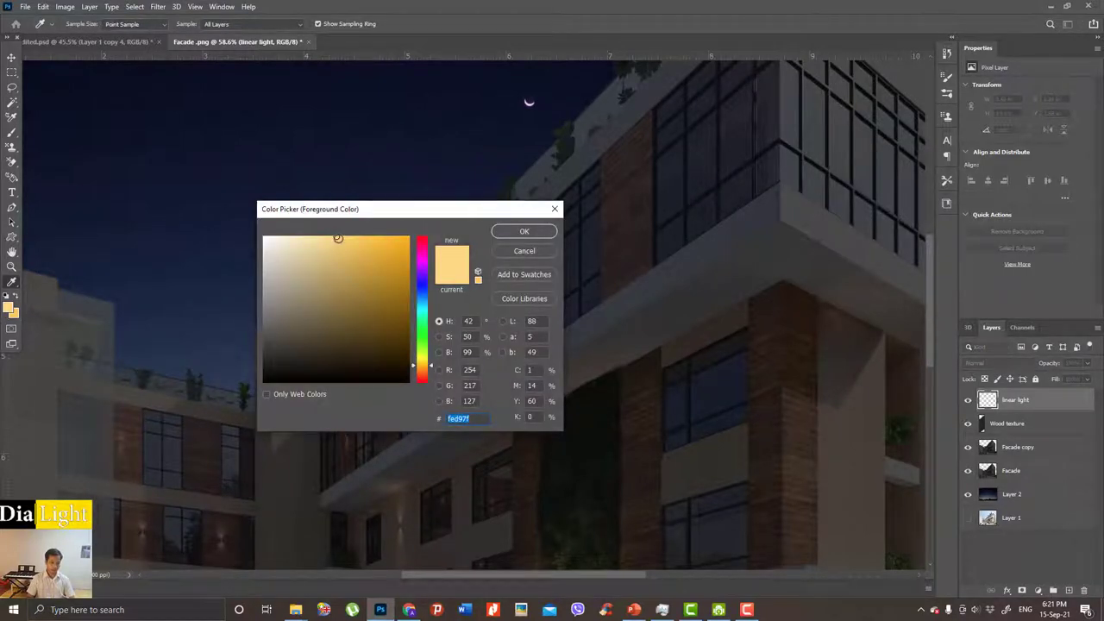
pyautogui.click(545, 233)
pyautogui.scroll(2, 645, 247)
pyautogui.scroll(2, 645, 328)
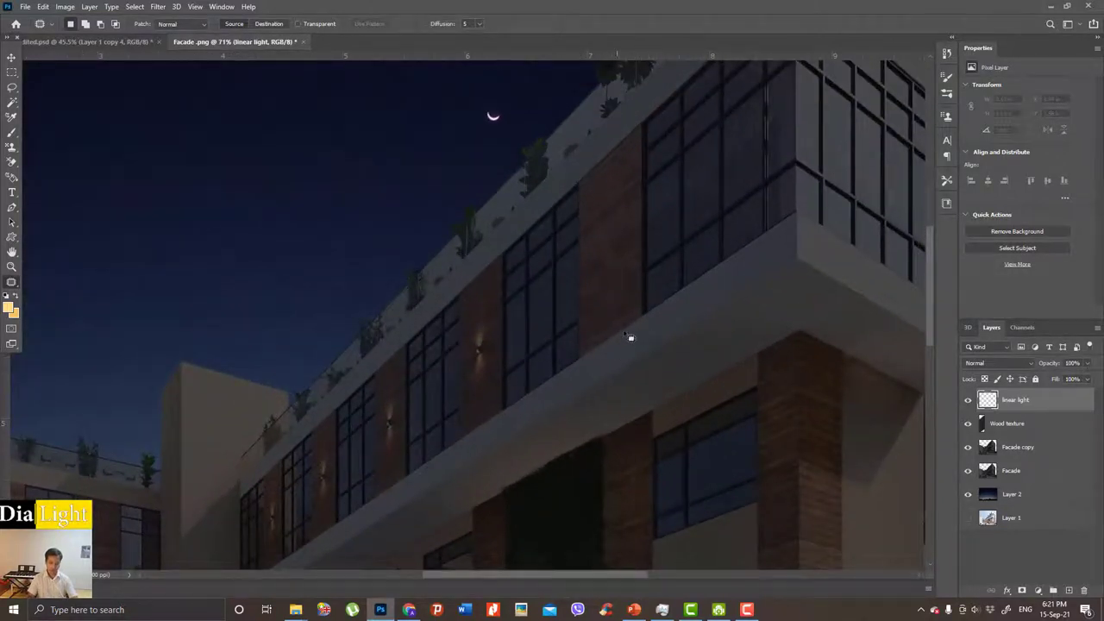
# Trace a Pen path around the narrow panel between the upper windows and make it a selection.
pyautogui.scroll(3, 631, 339)
pyautogui.press('p')
pyautogui.click(648, 319)
pyautogui.scroll(-3, 648, 321)
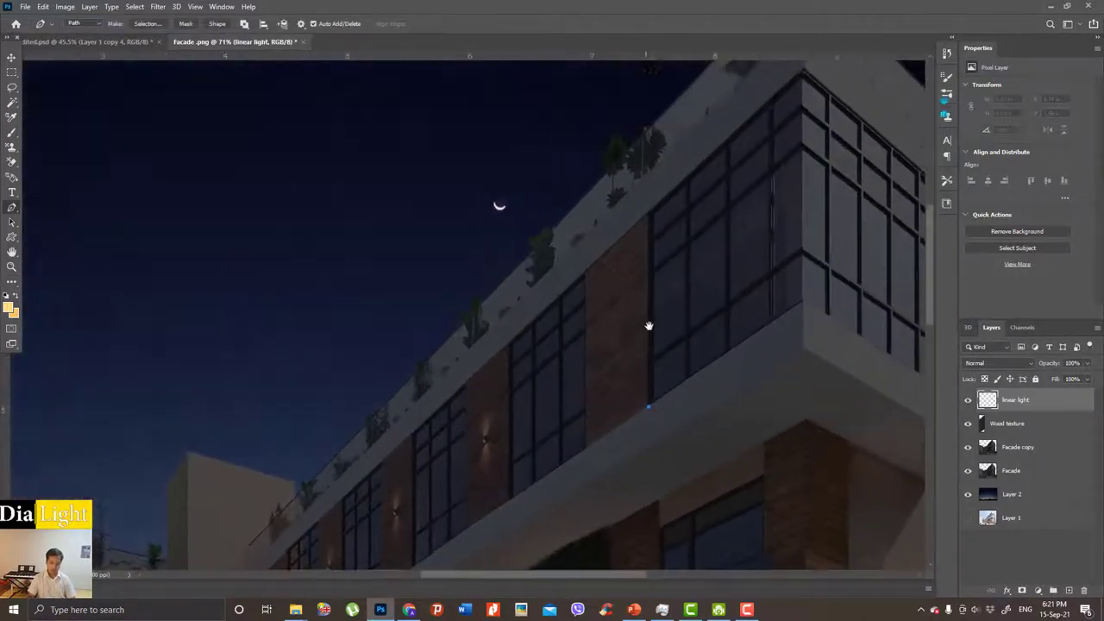
pyautogui.scroll(3, 648, 233)
pyautogui.click(651, 209)
pyautogui.scroll(3, 604, 259)
pyautogui.scroll(-5, 587, 362)
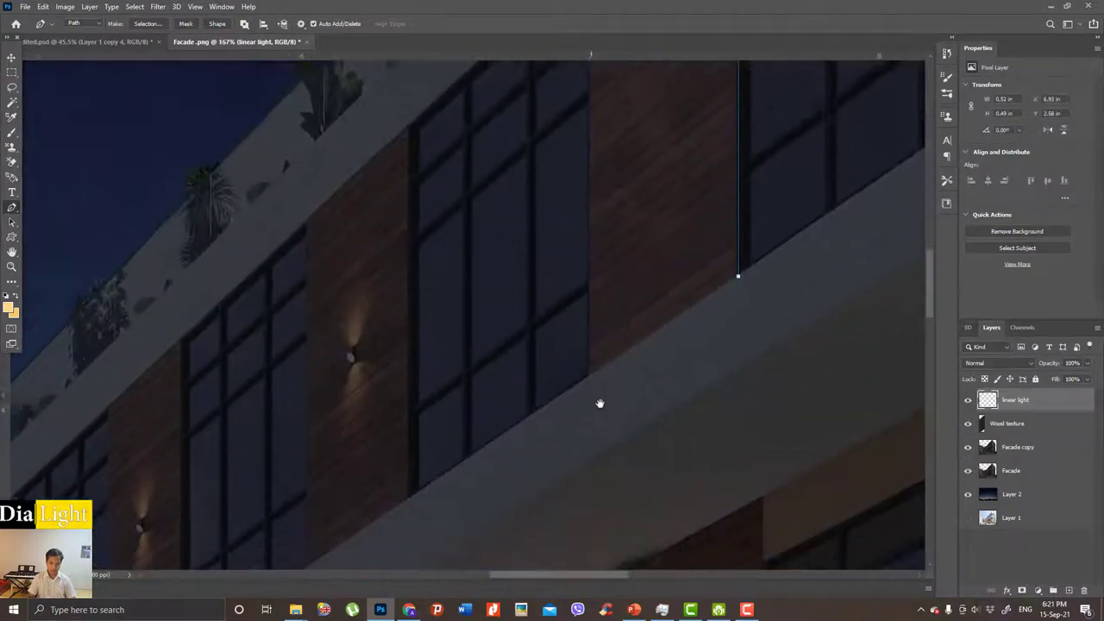
pyautogui.click(591, 338)
pyautogui.hotkey('ctrl', 'Return')
pyautogui.scroll(-3, 725, 267)
pyautogui.scroll(-3, 737, 285)
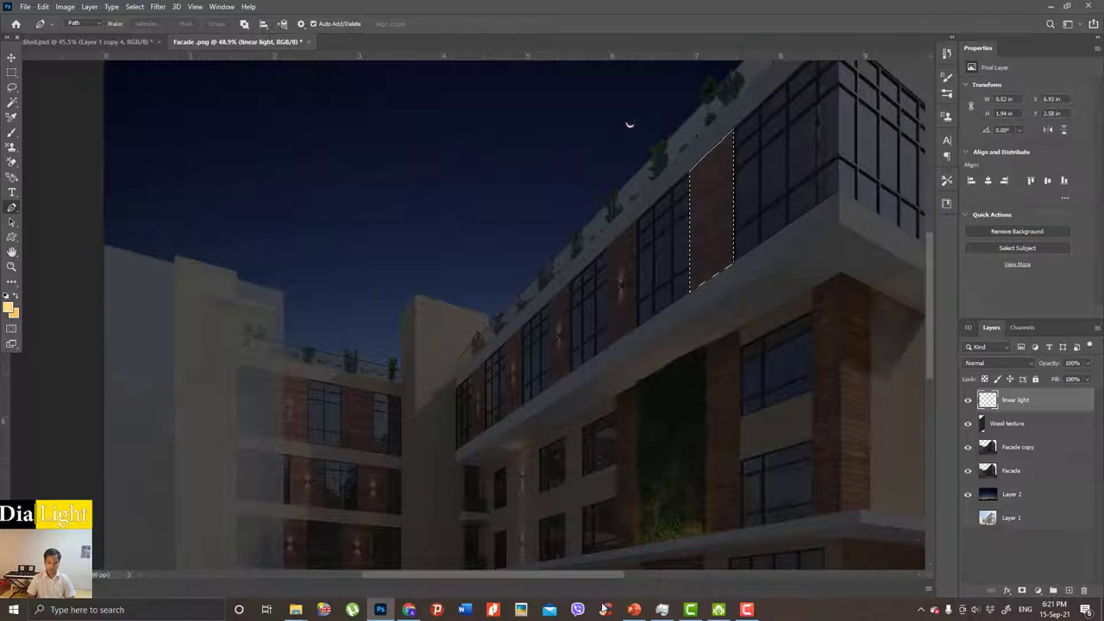
pyautogui.click(409, 610)
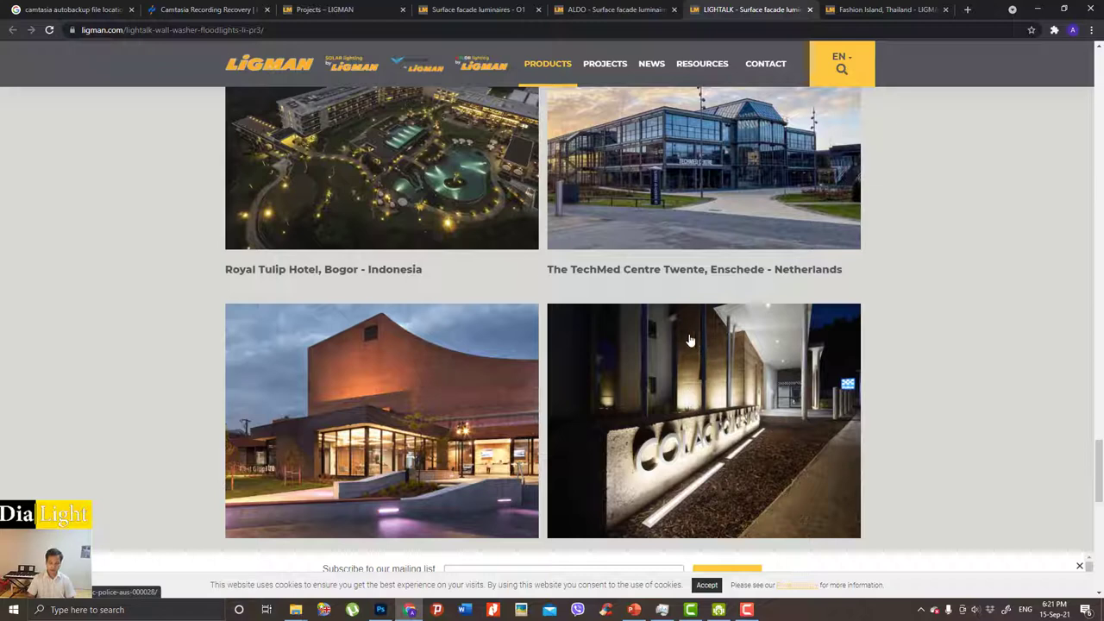
pyautogui.click(1038, 9)
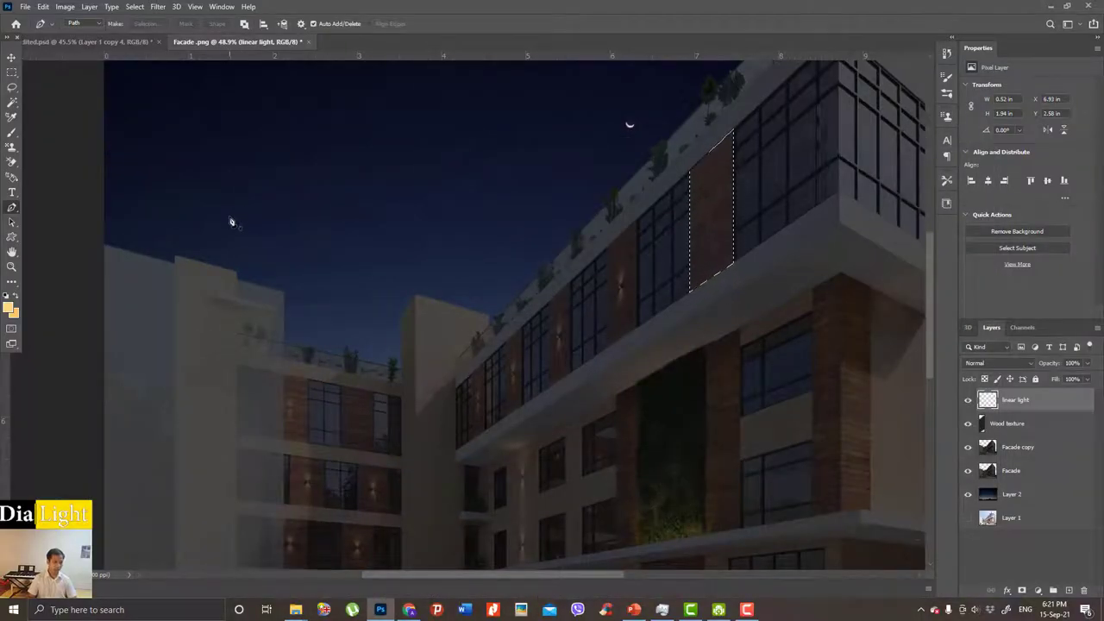
# Set the Gradient tool to the Basics Foreground to Transparent preset.
pyautogui.press('g')
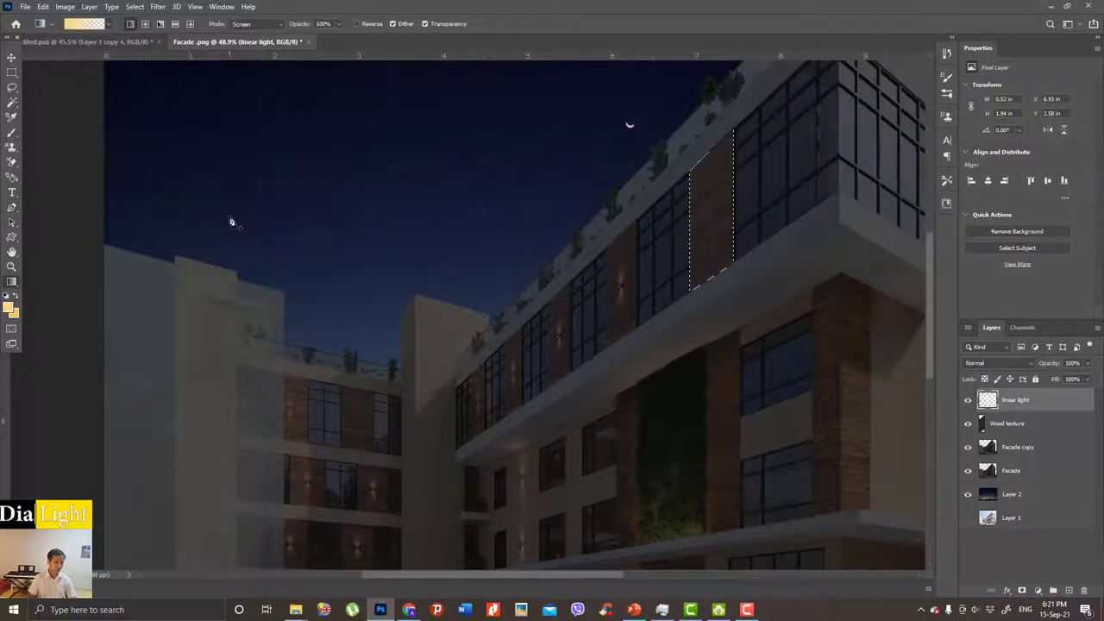
pyautogui.click(109, 25)
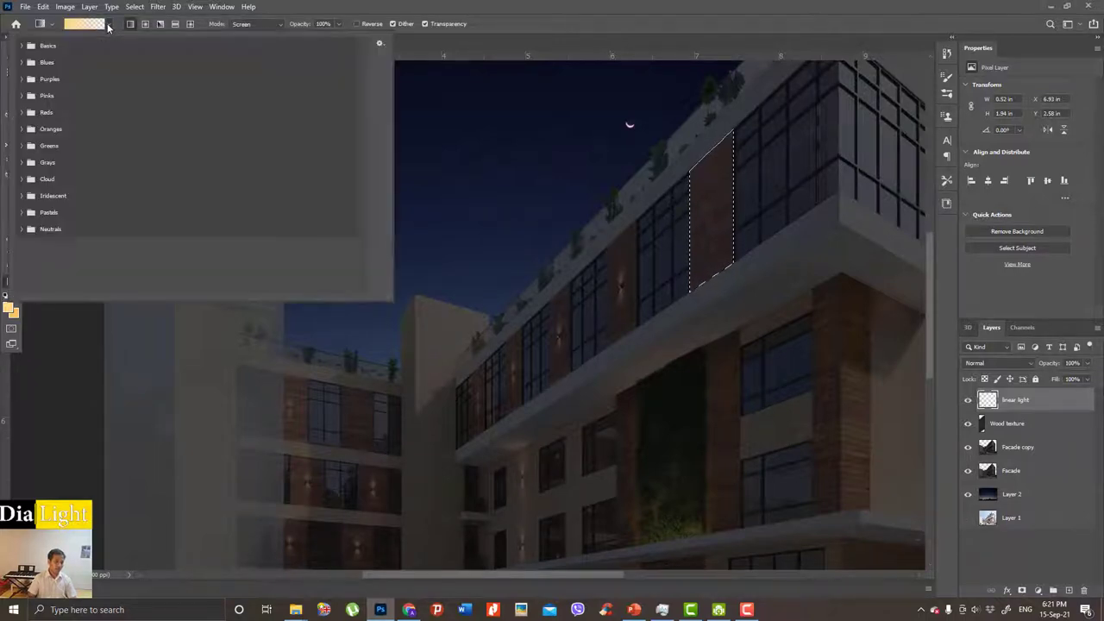
pyautogui.click(21, 45)
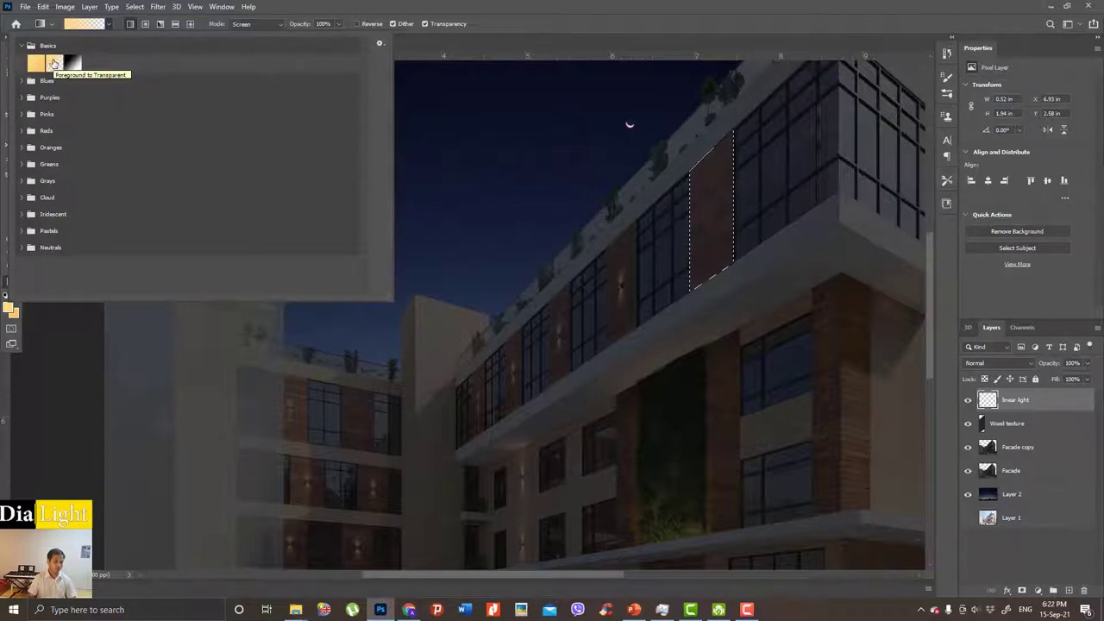
pyautogui.click(54, 64)
pyautogui.click(85, 23)
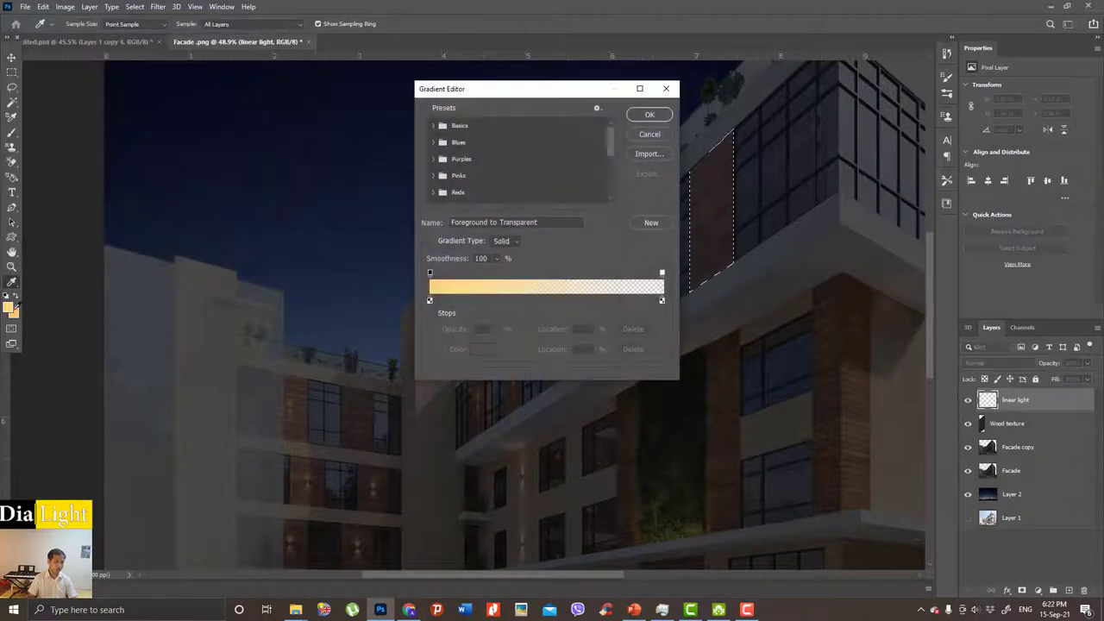
pyautogui.press('Escape')
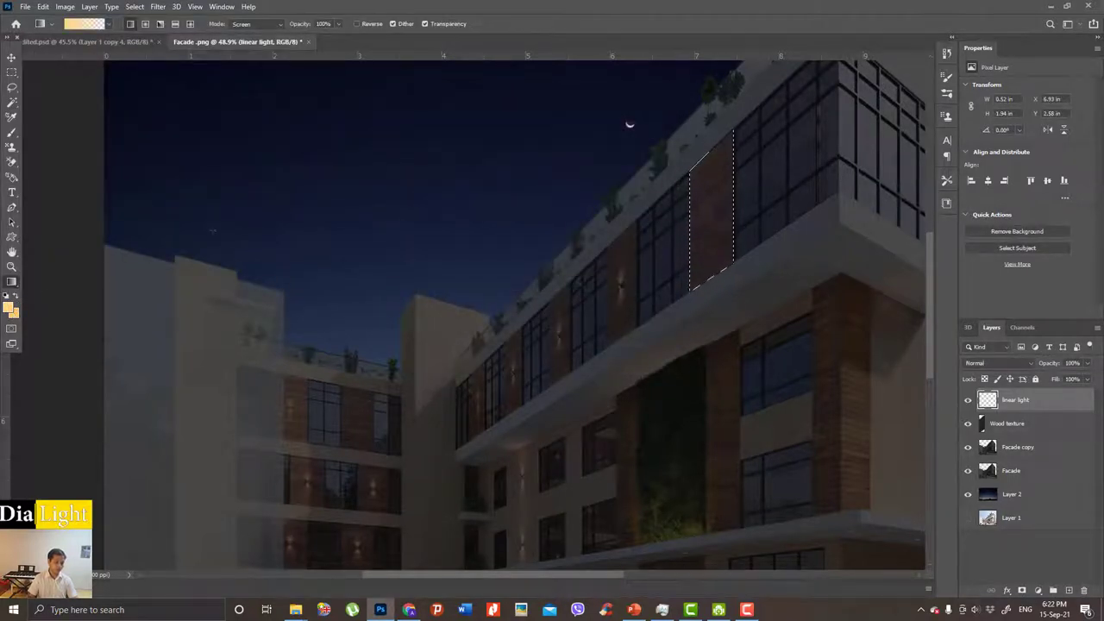
pyautogui.click(109, 24)
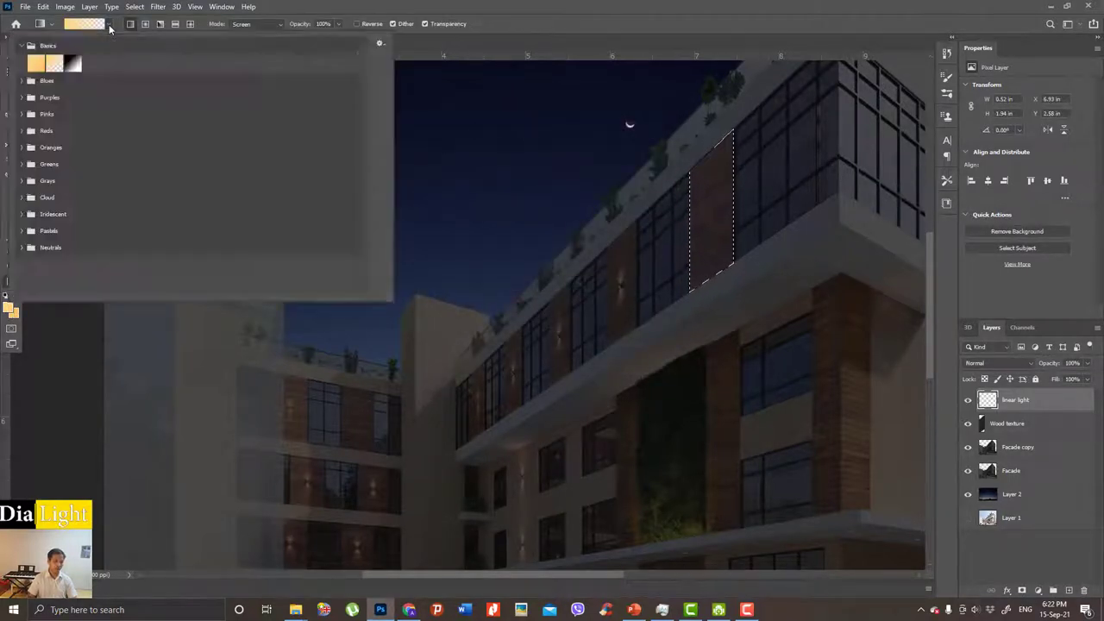
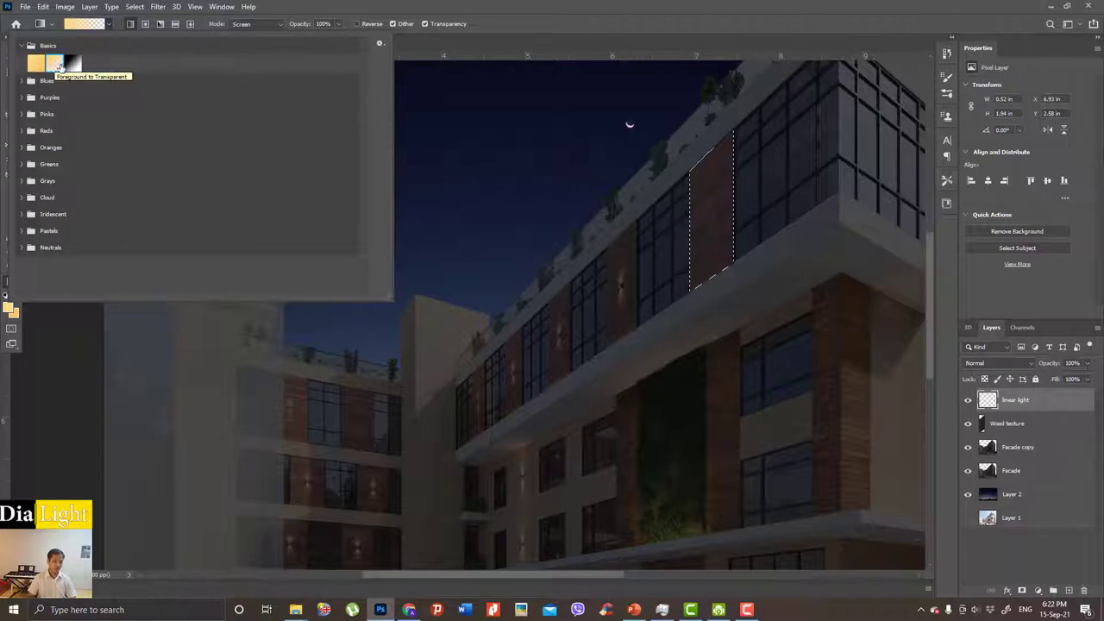
# Choose the Foreground to Transparent gradient preset and draw a first warm glow in the wood panel.
pyautogui.click(57, 66)
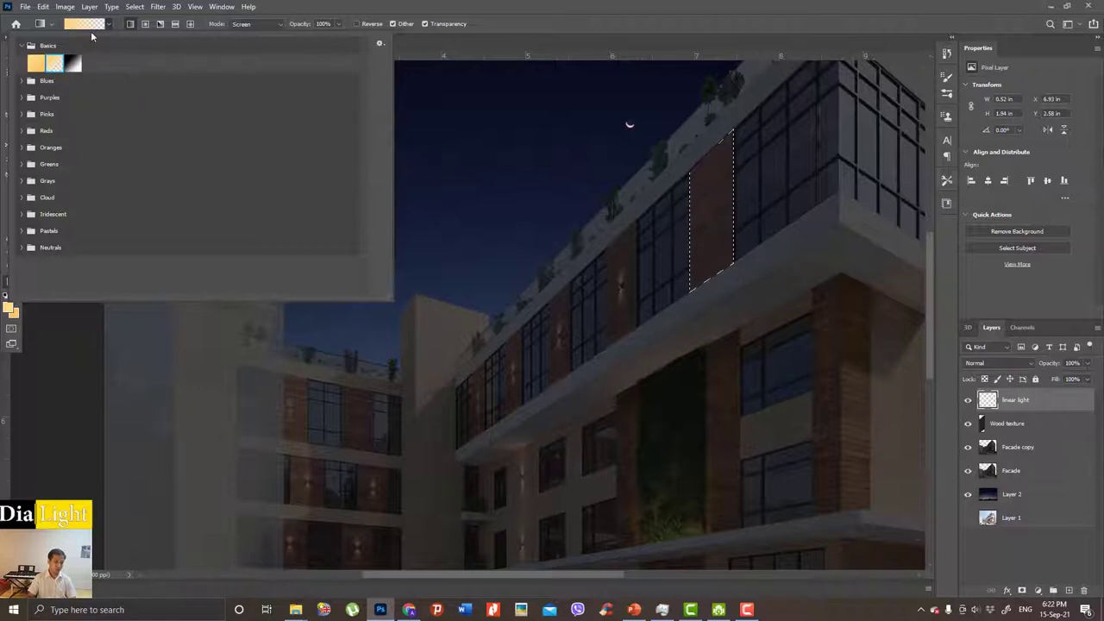
pyautogui.press('Return')
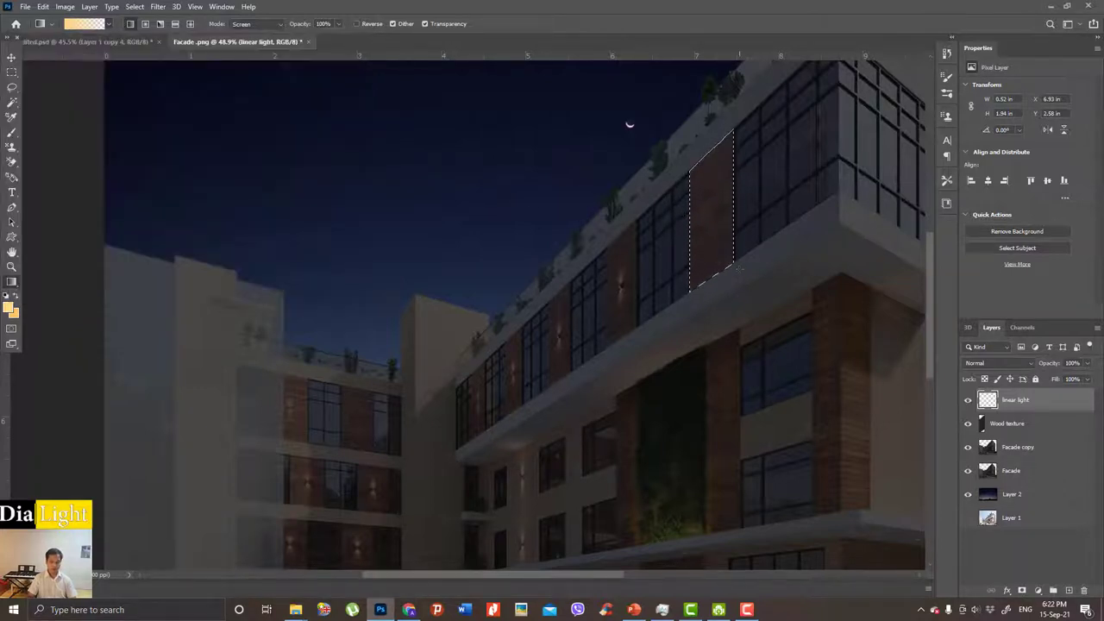
pyautogui.scroll(2, 630, 124)
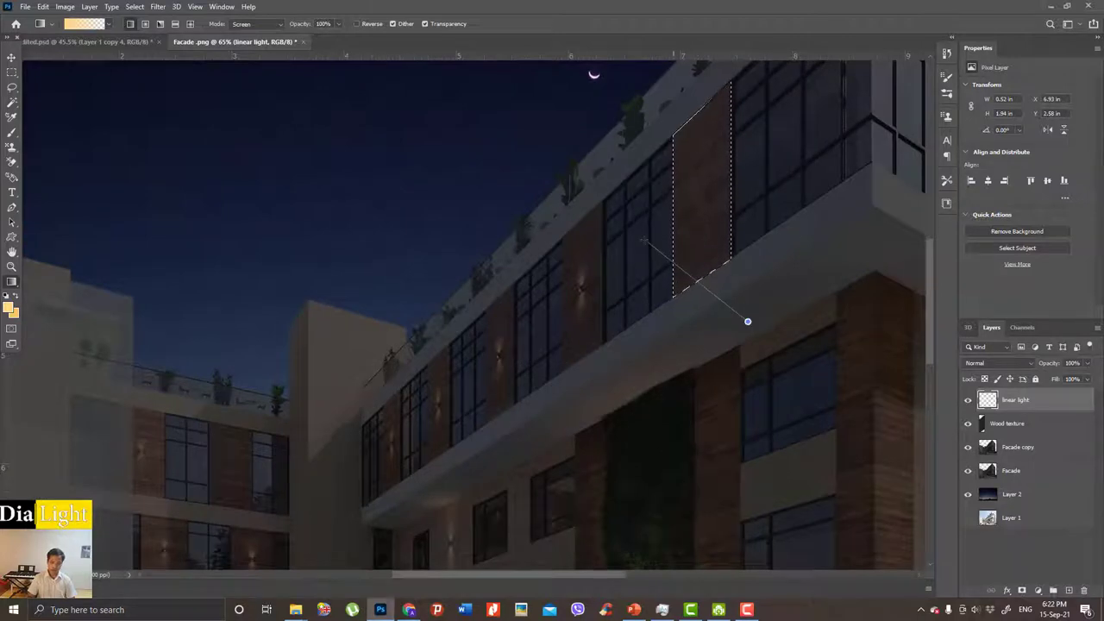
pyautogui.moveTo(638, 234); pyautogui.dragTo(748, 321)
pyautogui.scroll(-2, 765, 366)
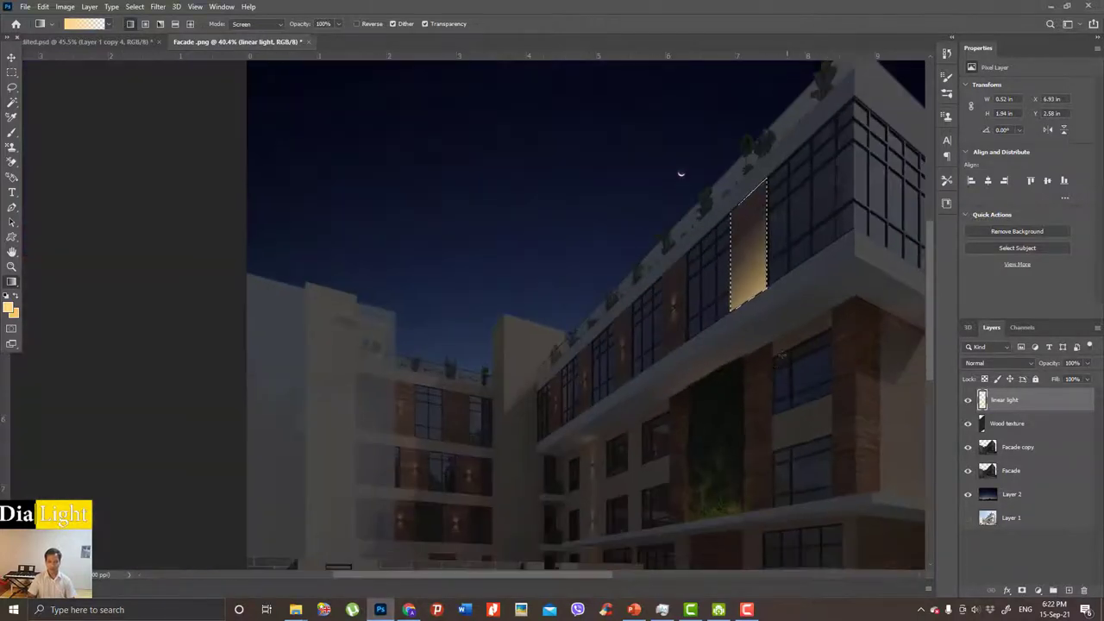
# Undo it and redraw the glow straight up the panel from its base.
pyautogui.hotkey('ctrl', 'z')
pyautogui.scroll(3, 766, 366)
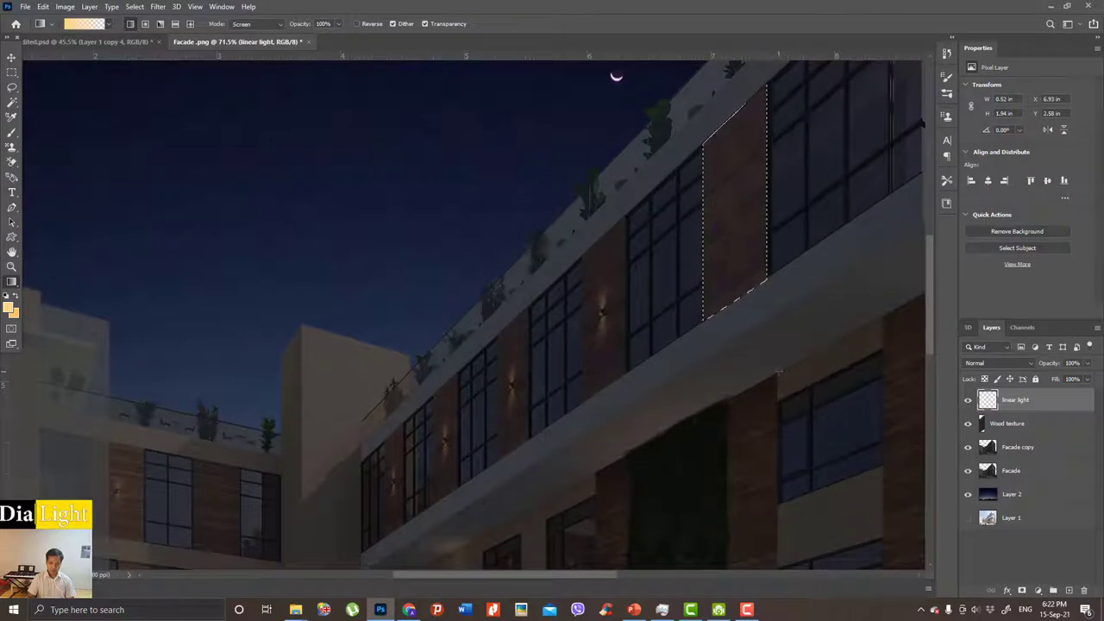
pyautogui.moveTo(707, 308); pyautogui.dragTo(778, 372)
pyautogui.moveTo(645, 257)
pyautogui.mouseDown()
pyautogui.moveTo(748, 285)
pyautogui.moveTo(672, 290)
pyautogui.moveTo(709, 317)
pyautogui.mouseUp()
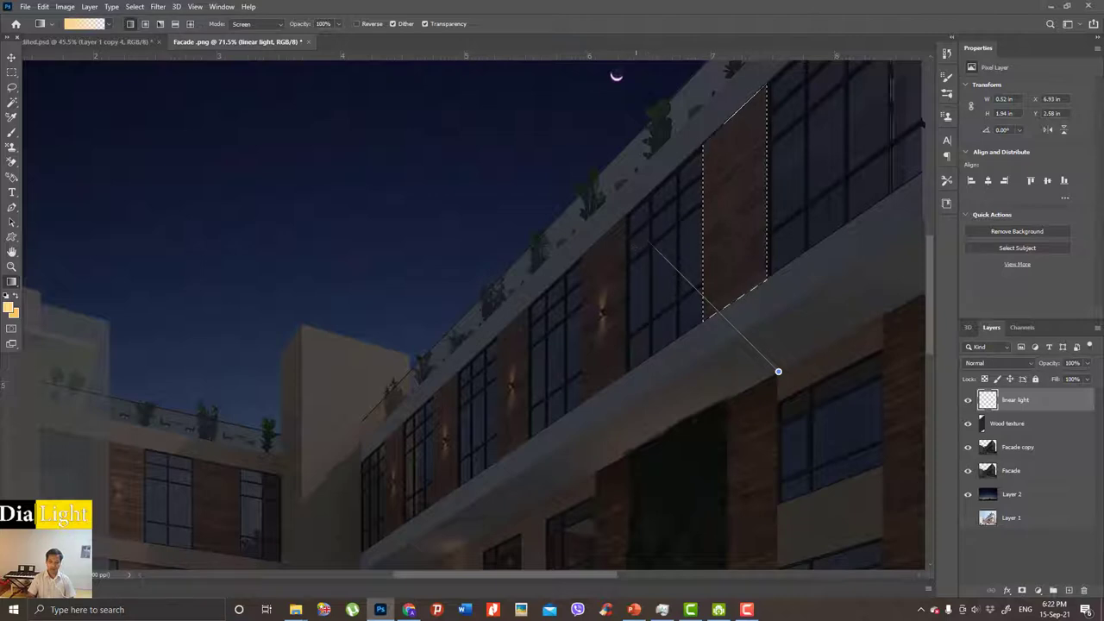
pyautogui.moveTo(643, 235); pyautogui.dragTo(644, 236)
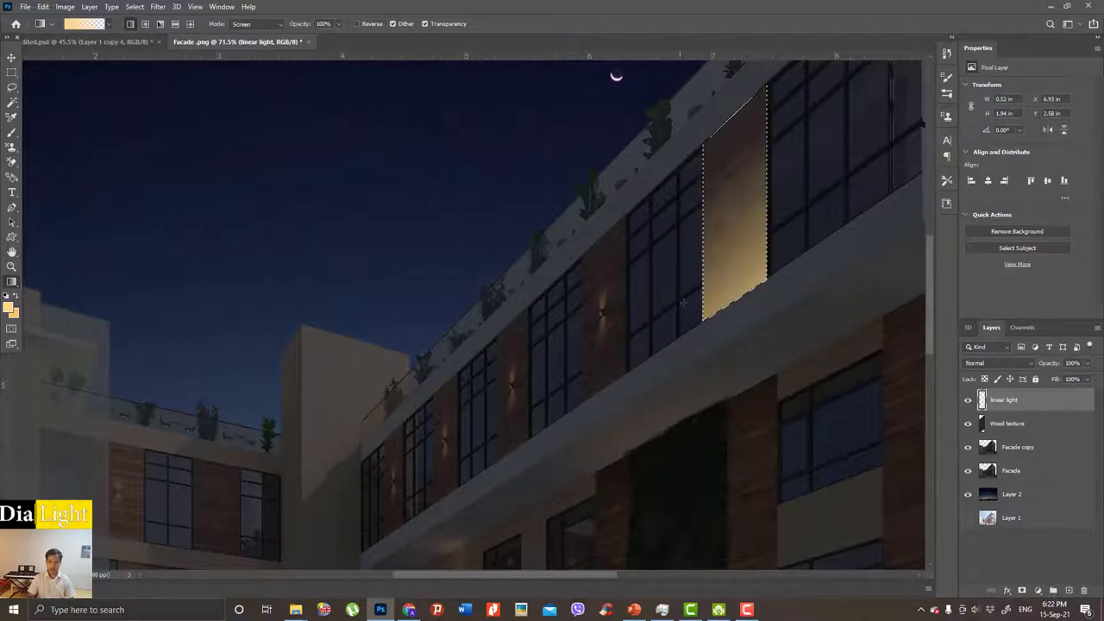
pyautogui.scroll(-3, 644, 235)
pyautogui.scroll(2, 715, 278)
pyautogui.scroll(2, 715, 279)
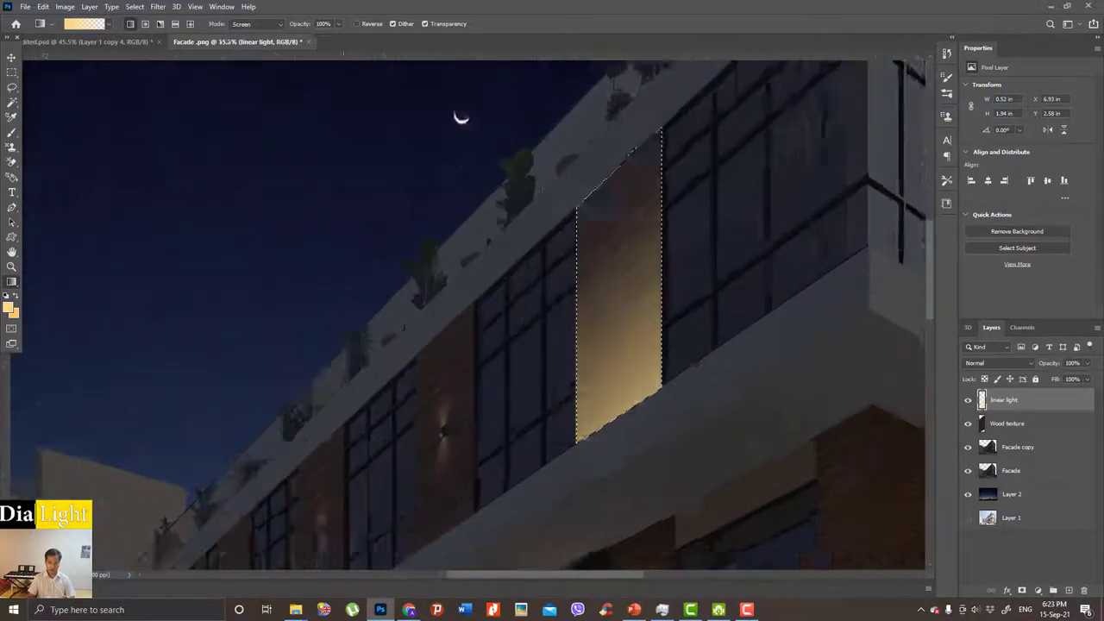
pyautogui.scroll(1, 715, 279)
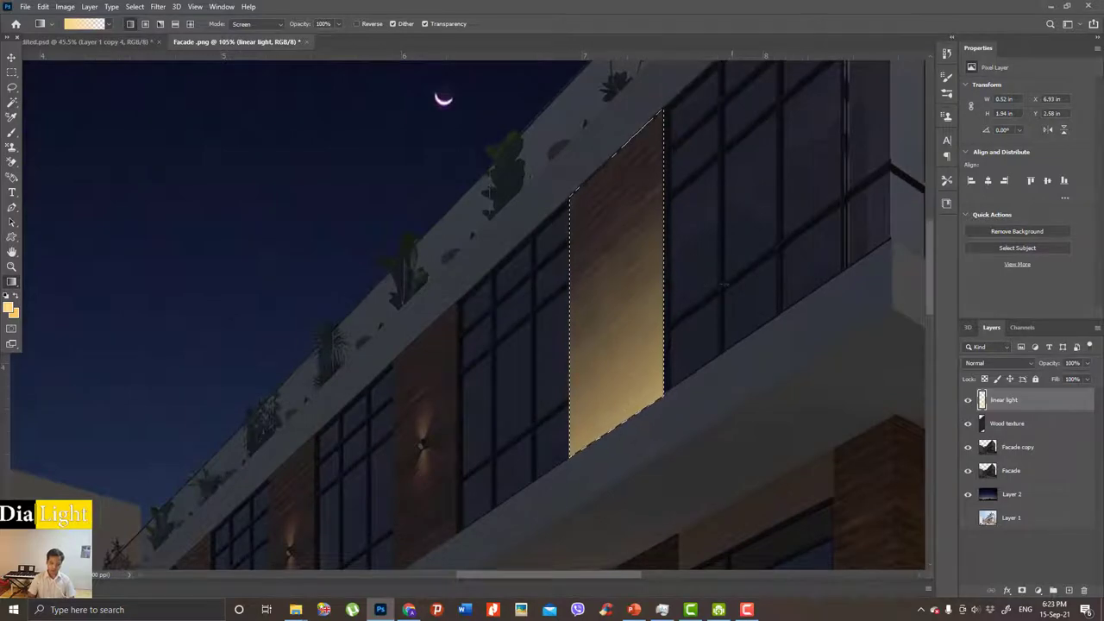
pyautogui.click(409, 610)
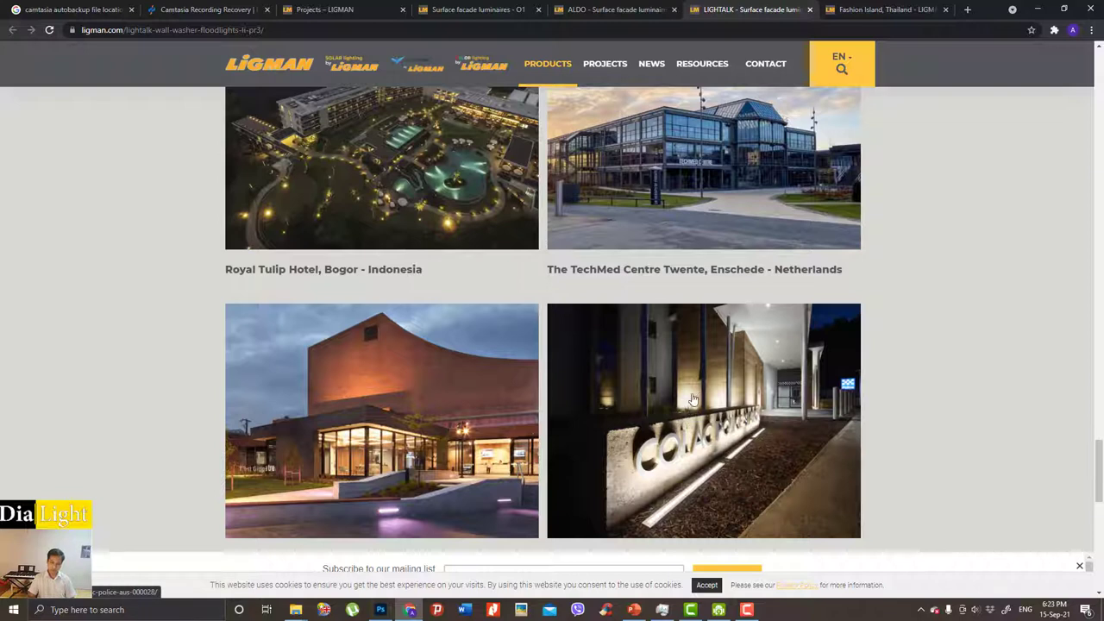
pyautogui.click(1038, 8)
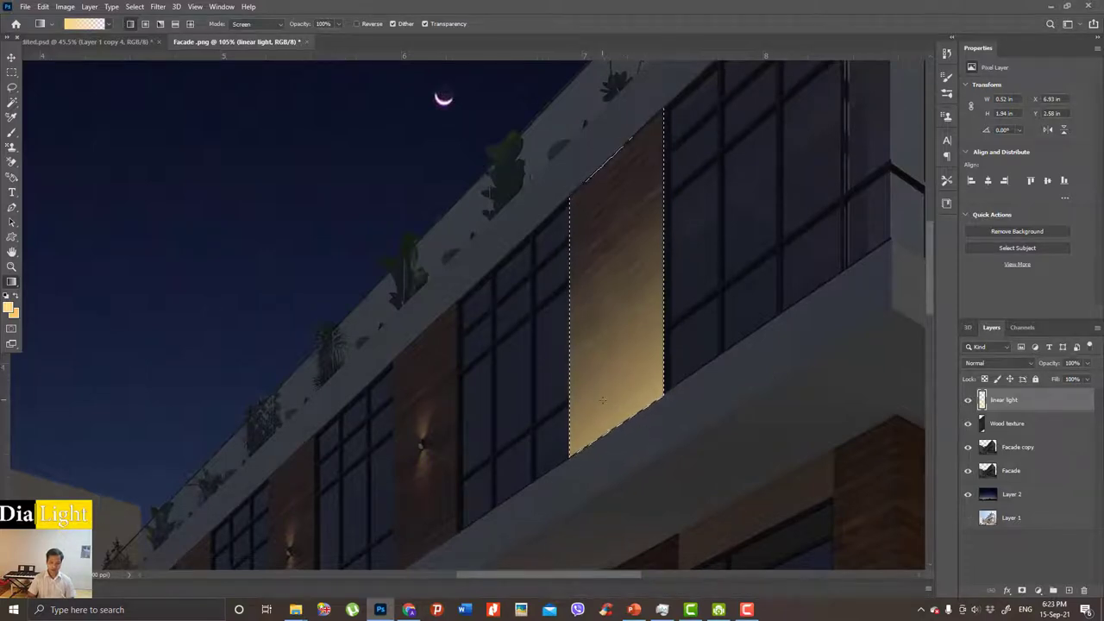
# Add Layer 3 above linear light and draw trial glow gradients inside the panel selection.
pyautogui.click(1069, 591)
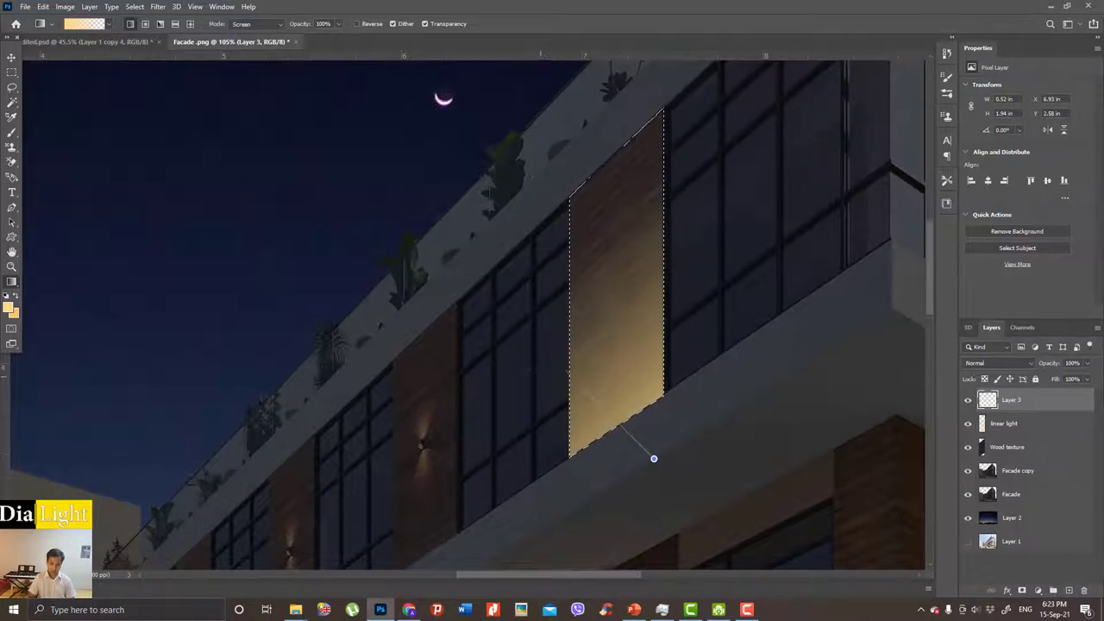
pyautogui.moveTo(653, 459); pyautogui.dragTo(654, 460)
pyautogui.moveTo(592, 445); pyautogui.dragTo(663, 471)
pyautogui.hotkey('ctrl', 'z')
# Undo weaker attempts and settle on a brighter glow at the panel's bottom.
pyautogui.hotkey('ctrl', 'z')
pyautogui.moveTo(643, 414); pyautogui.dragTo(696, 467)
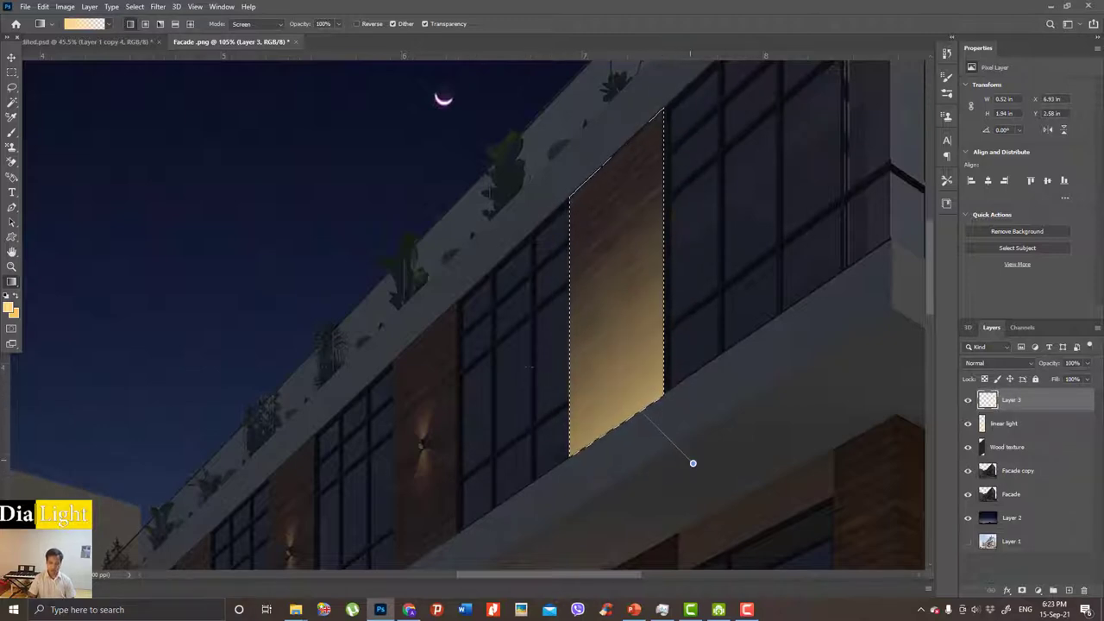
pyautogui.moveTo(621, 381); pyautogui.dragTo(621, 381)
pyautogui.hotkey('ctrl', 'z')
pyautogui.moveTo(637, 436); pyautogui.dragTo(676, 474)
pyautogui.moveTo(750, 448); pyautogui.dragTo(711, 431)
pyautogui.hotkey('ctrl', 'z')
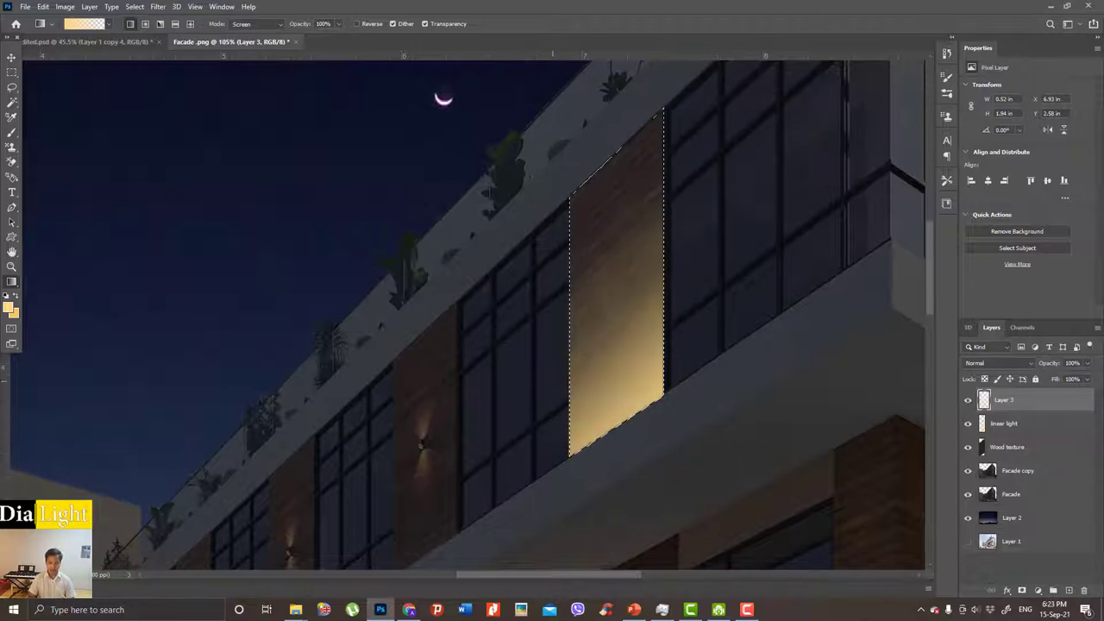
pyautogui.hotkey('ctrl', 'z')
pyautogui.moveTo(664, 454); pyautogui.dragTo(664, 455)
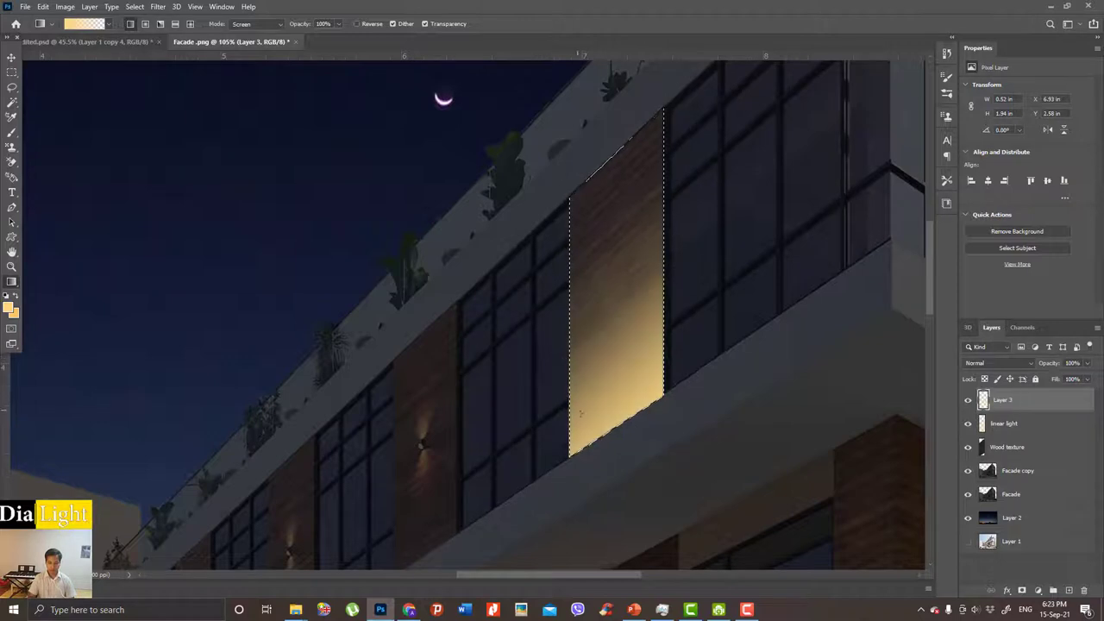
pyautogui.scroll(-5, 682, 435)
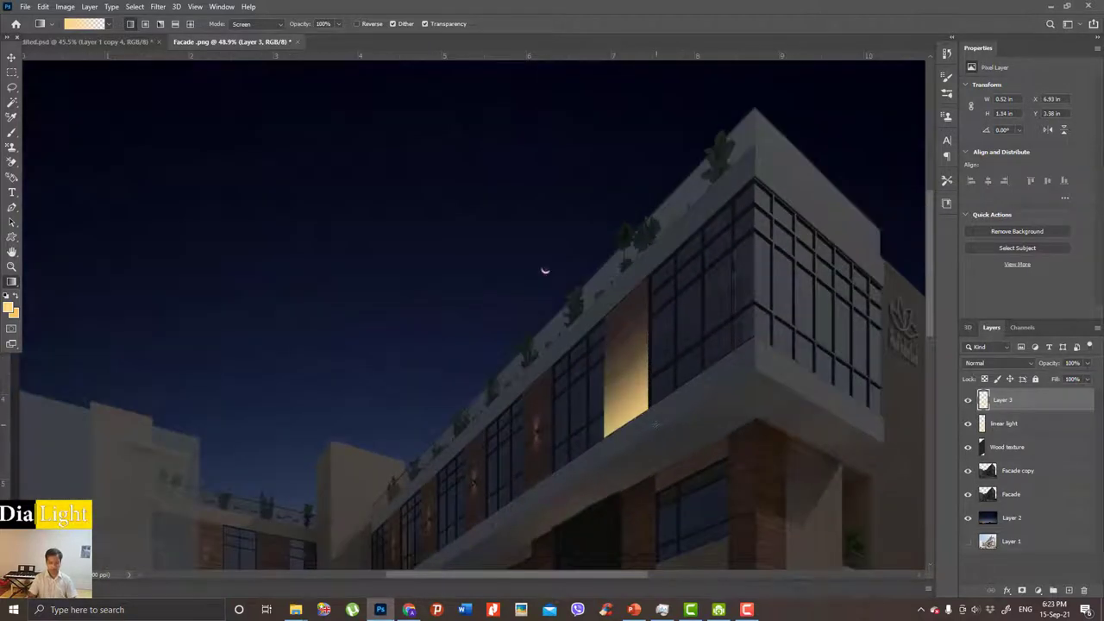
pyautogui.scroll(-1, 655, 424)
pyautogui.scroll(-1, 673, 393)
pyautogui.scroll(-1, 689, 361)
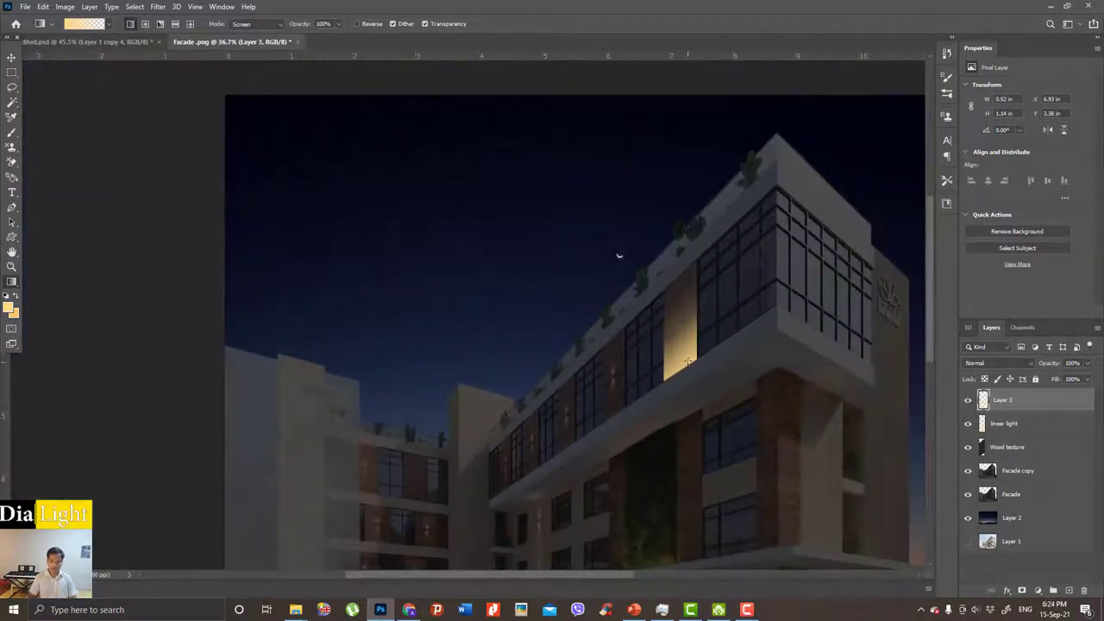
pyautogui.scroll(5, 675, 369)
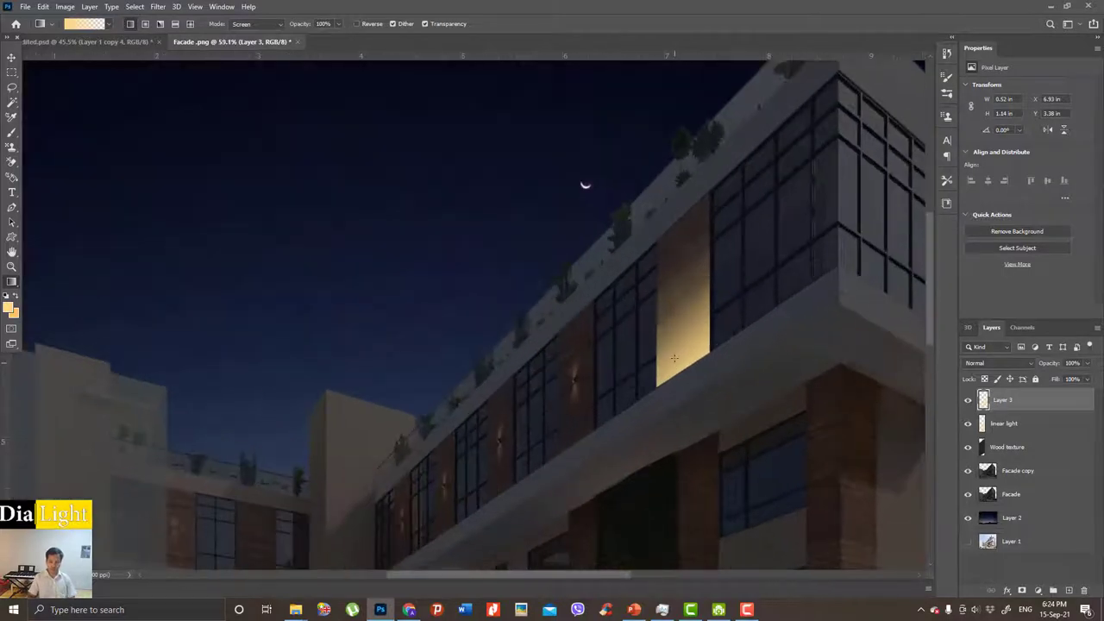
pyautogui.scroll(1, 712, 328)
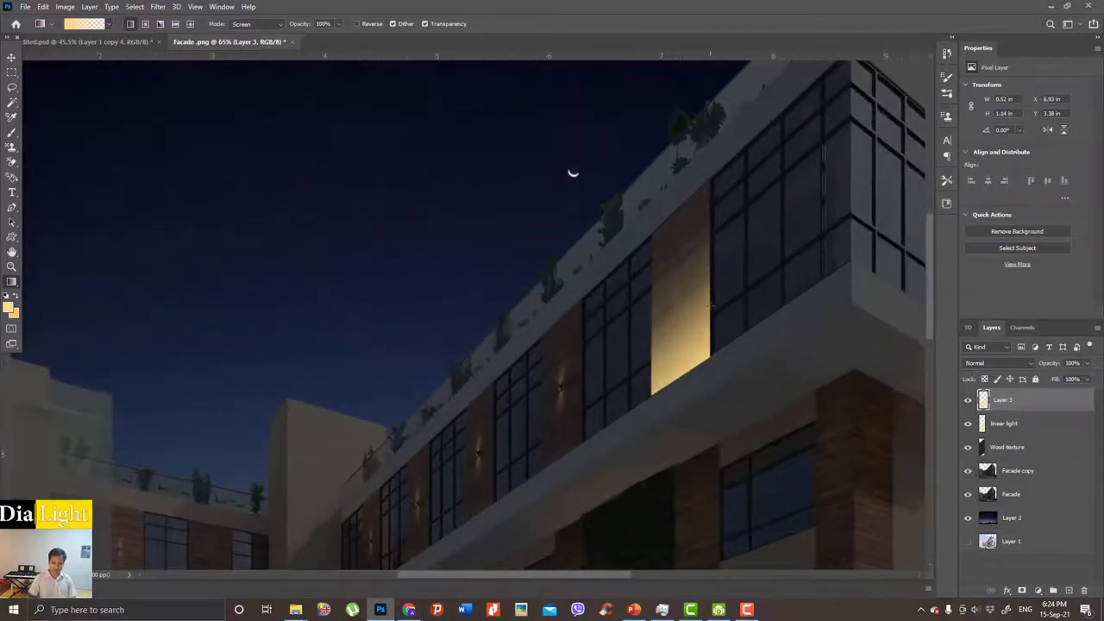
pyautogui.scroll(1, 703, 328)
pyautogui.scroll(2, 689, 327)
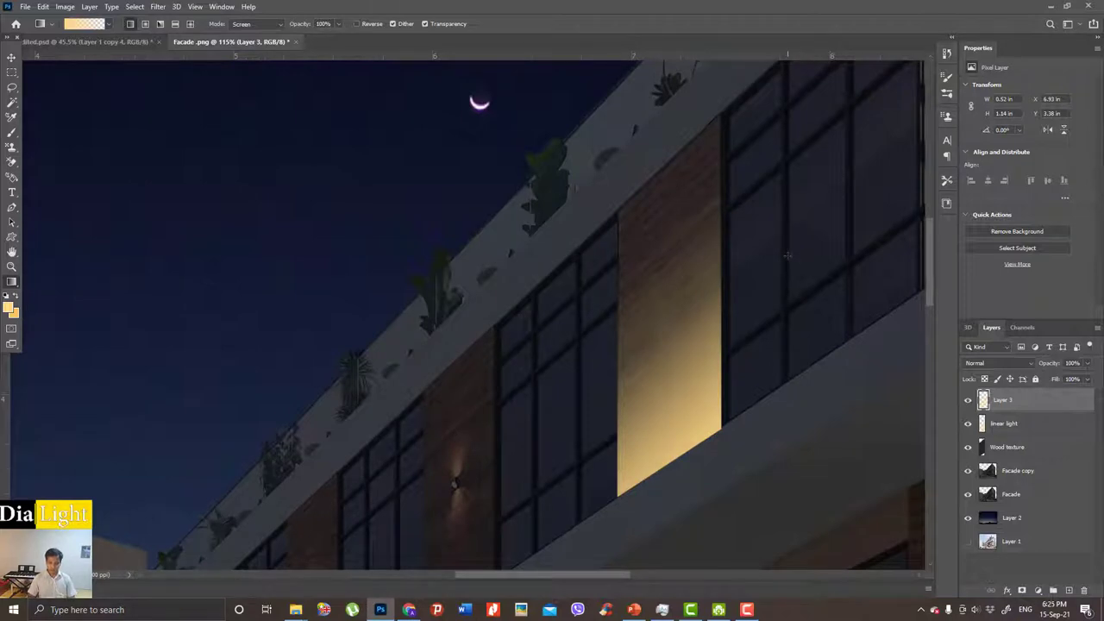
# Select the linear light layer and set its blend mode to Soft Light.
pyautogui.click(975, 365)
pyautogui.click(940, 354)
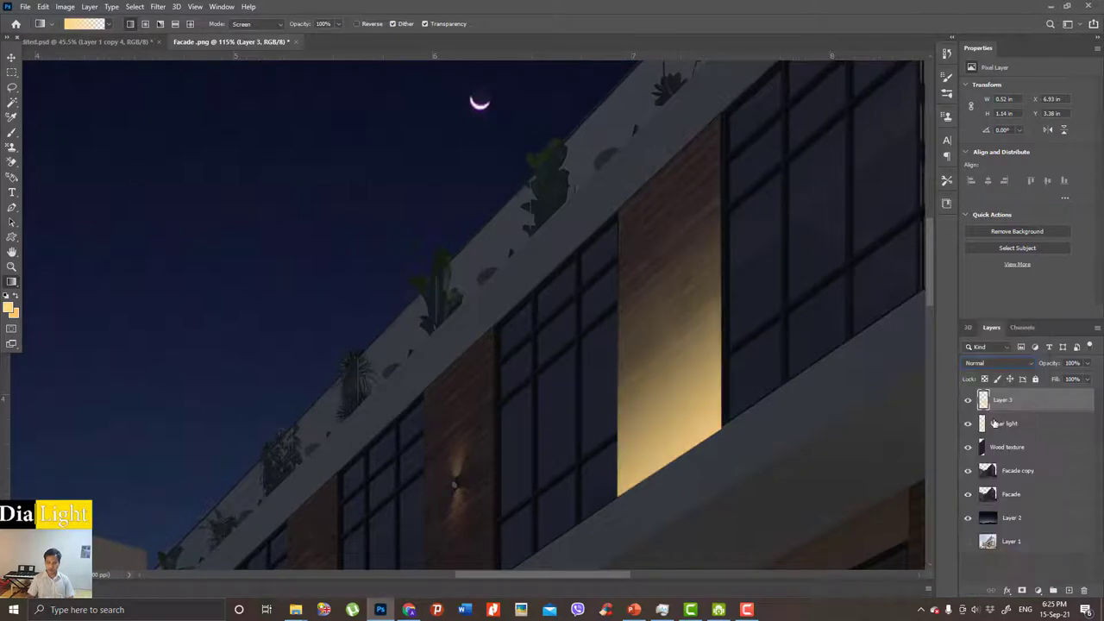
pyautogui.click(1003, 425)
pyautogui.click(992, 364)
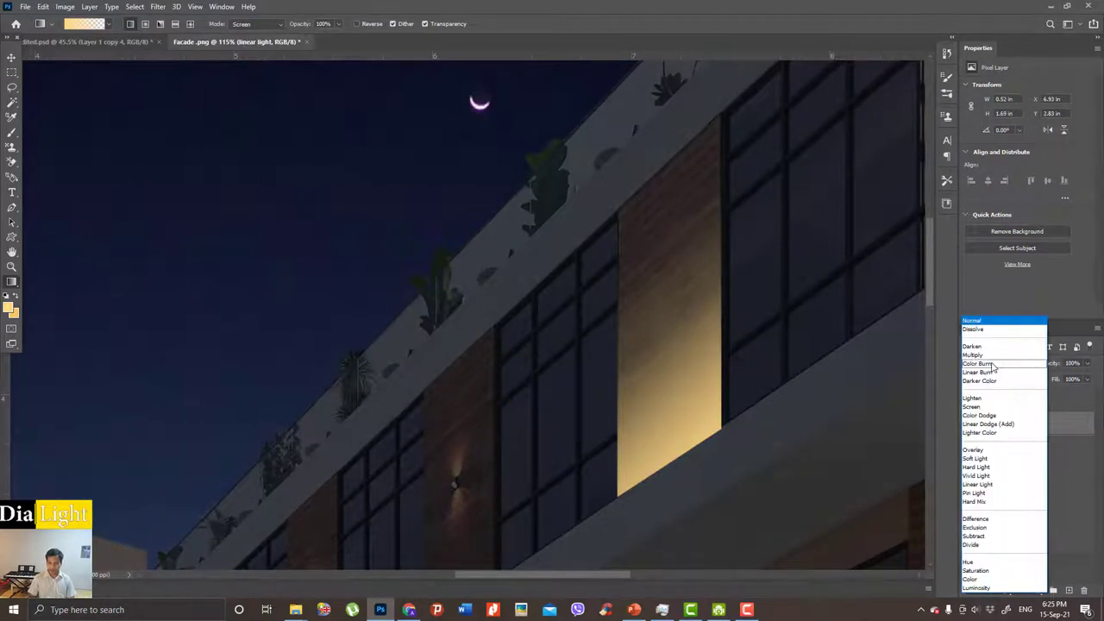
pyautogui.click(975, 355)
pyautogui.click(979, 365)
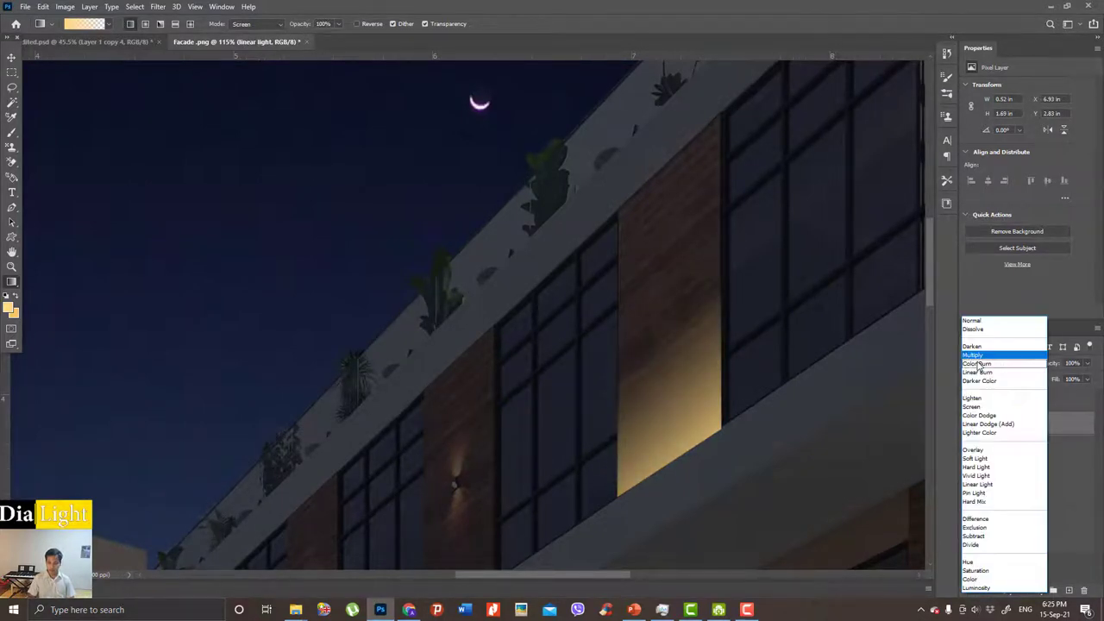
pyautogui.click(974, 458)
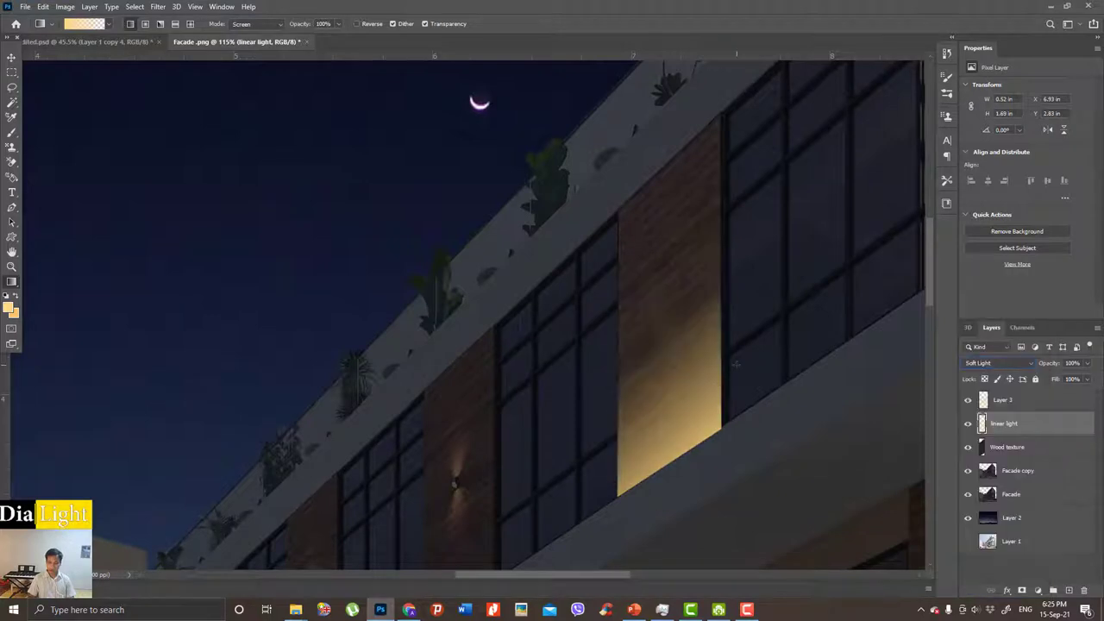
# Pan across the facade toward the lower floors to review the softened wash.
pyautogui.scroll(-3, 735, 364)
pyautogui.scroll(2, 613, 244)
pyautogui.moveTo(760, 377); pyautogui.dragTo(697, 399)
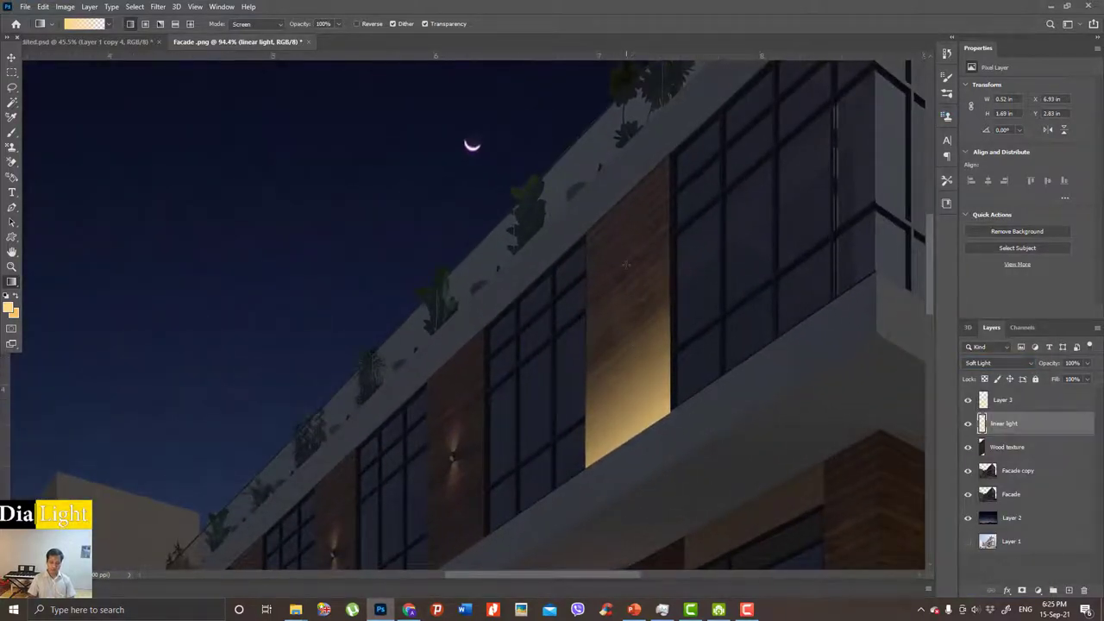
pyautogui.scroll(-2, 627, 264)
pyautogui.scroll(-1, 604, 259)
pyautogui.scroll(1, 561, 251)
pyautogui.scroll(1, 537, 245)
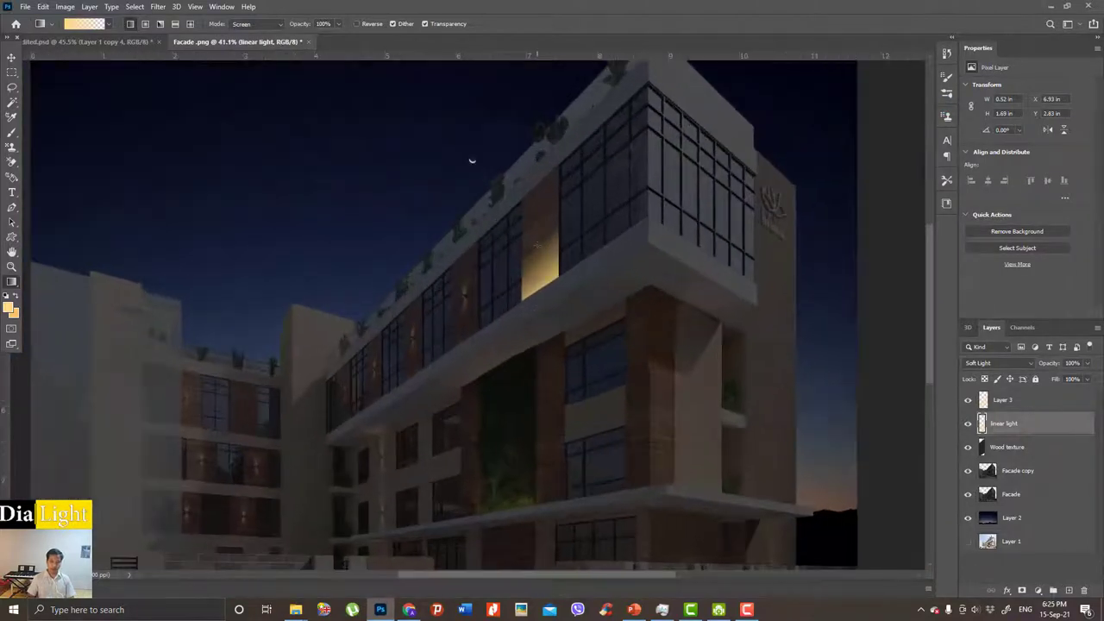
pyautogui.scroll(2, 535, 244)
pyautogui.moveTo(613, 245); pyautogui.dragTo(619, 269)
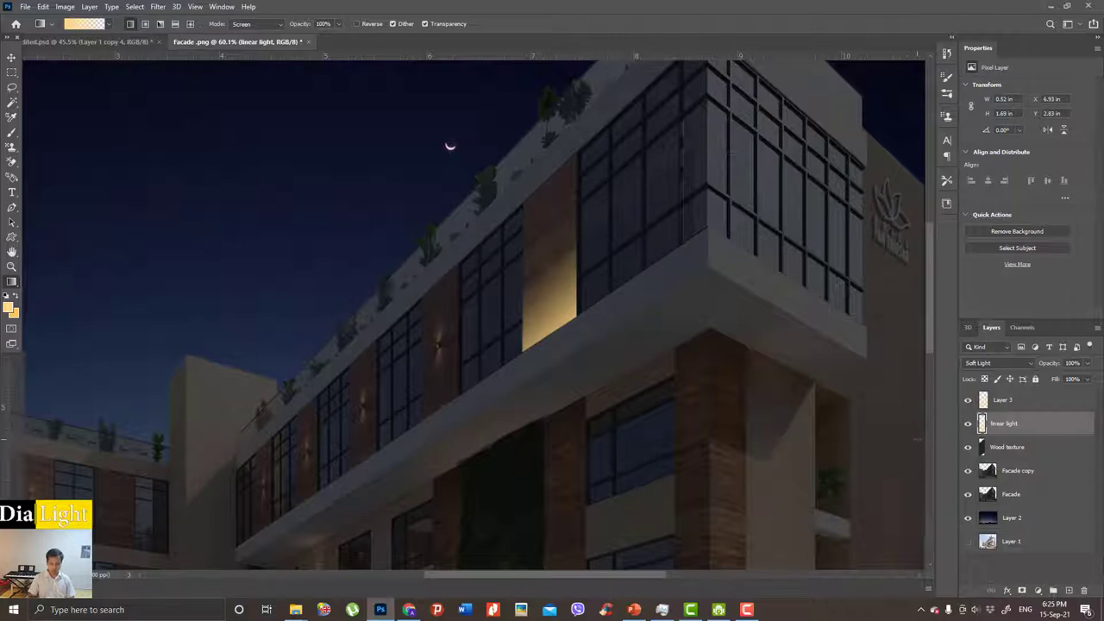
# Duplicate the linear light layer twice to strengthen the glow.
pyautogui.hotkey('ctrl', 'j')
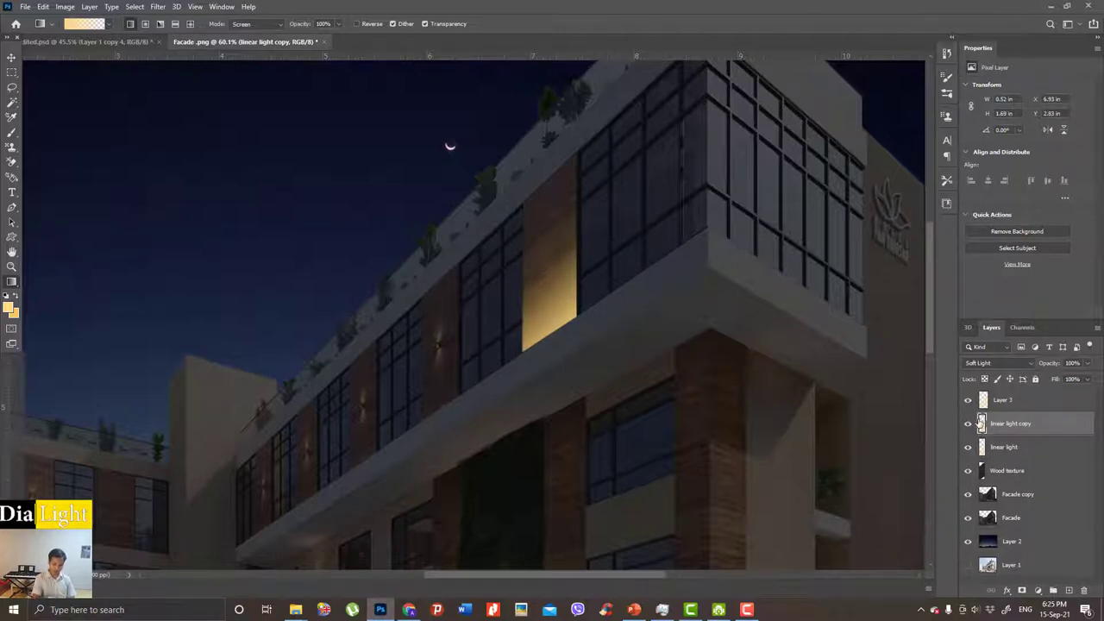
pyautogui.hotkey('ctrl', 'j')
pyautogui.scroll(-3, 872, 306)
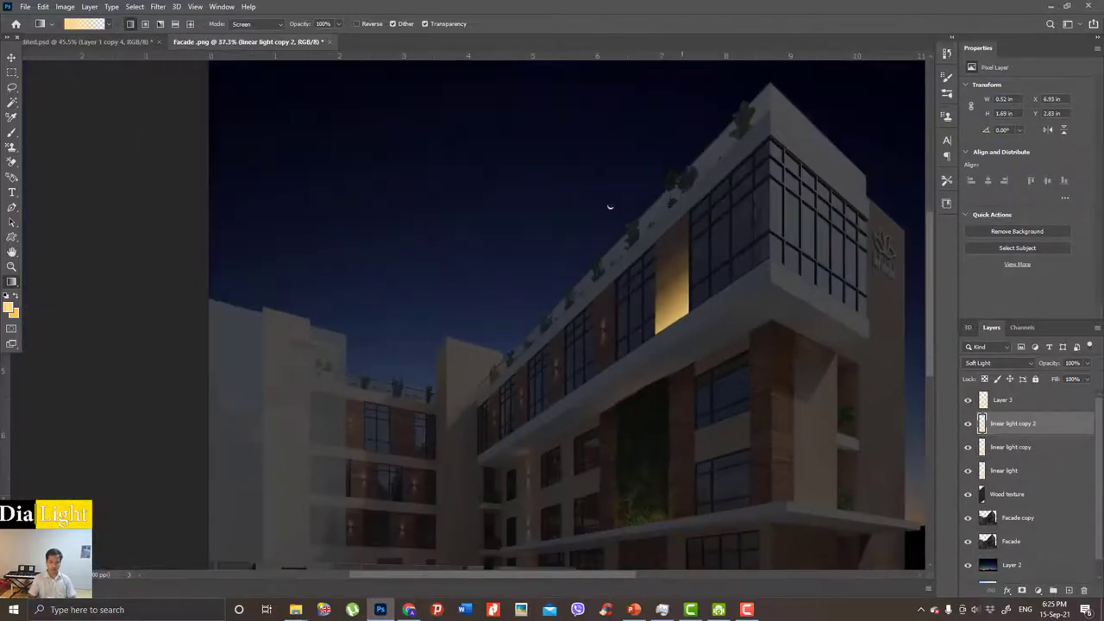
pyautogui.scroll(4, 665, 284)
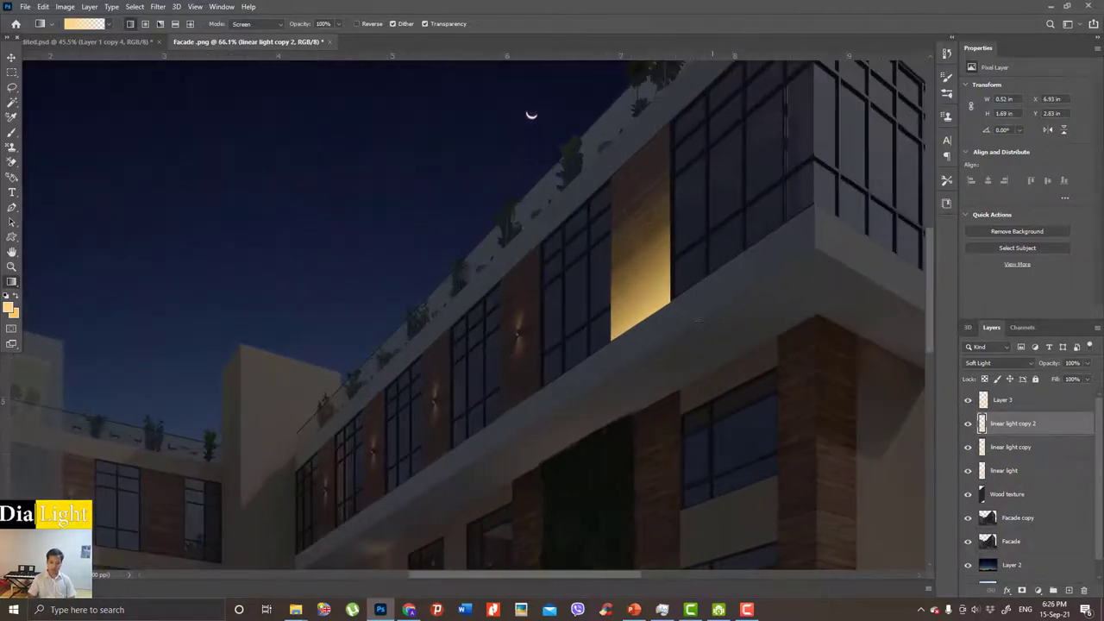
pyautogui.moveTo(665, 284); pyautogui.dragTo(646, 335)
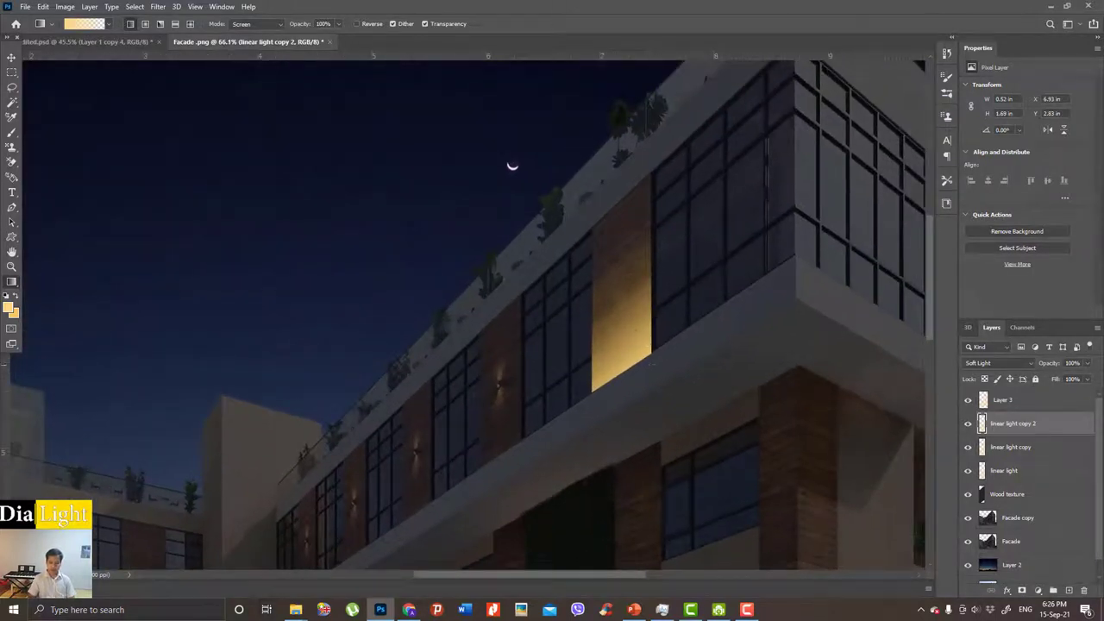
# Rename Layer 3 to L1 and set its blend mode to Screen.
pyautogui.click(1003, 402)
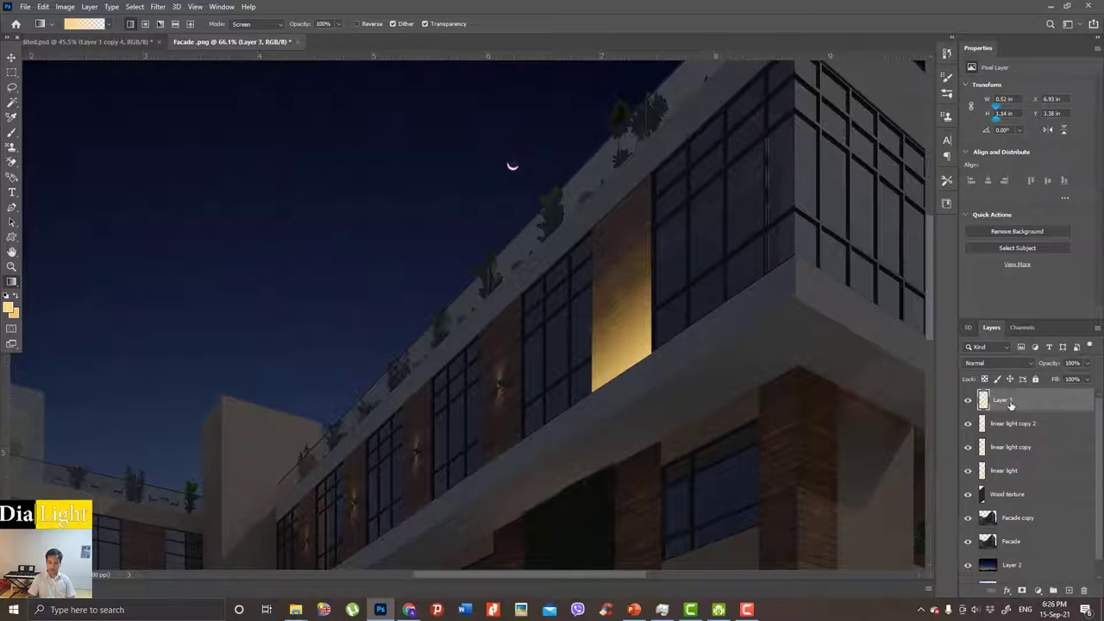
pyautogui.doubleClick(1008, 399)
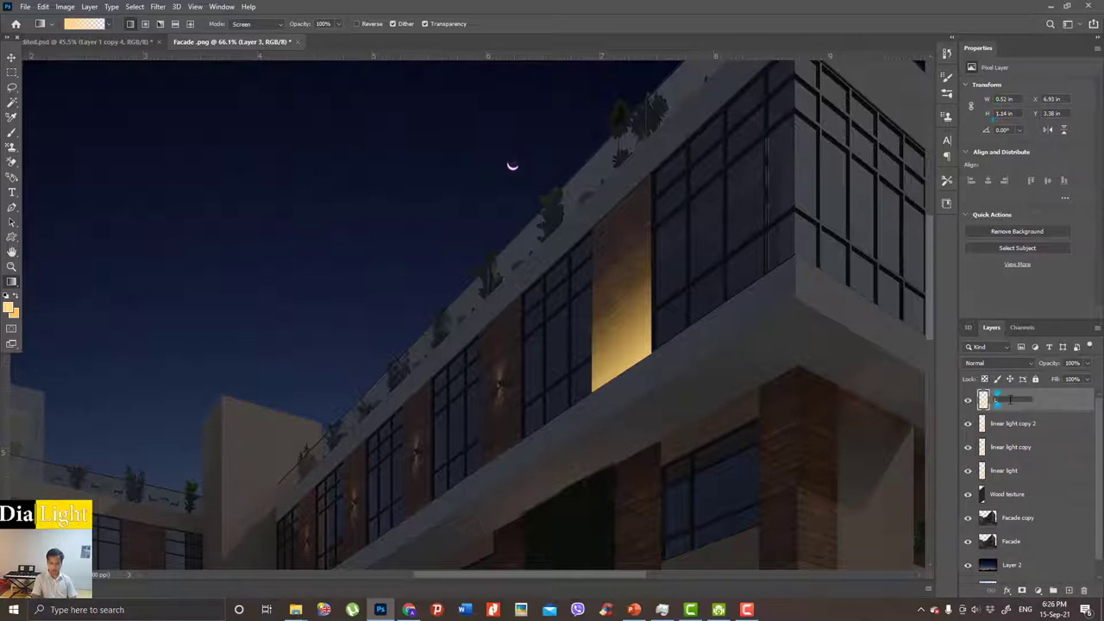
pyautogui.write('L1')
pyautogui.press('Return')
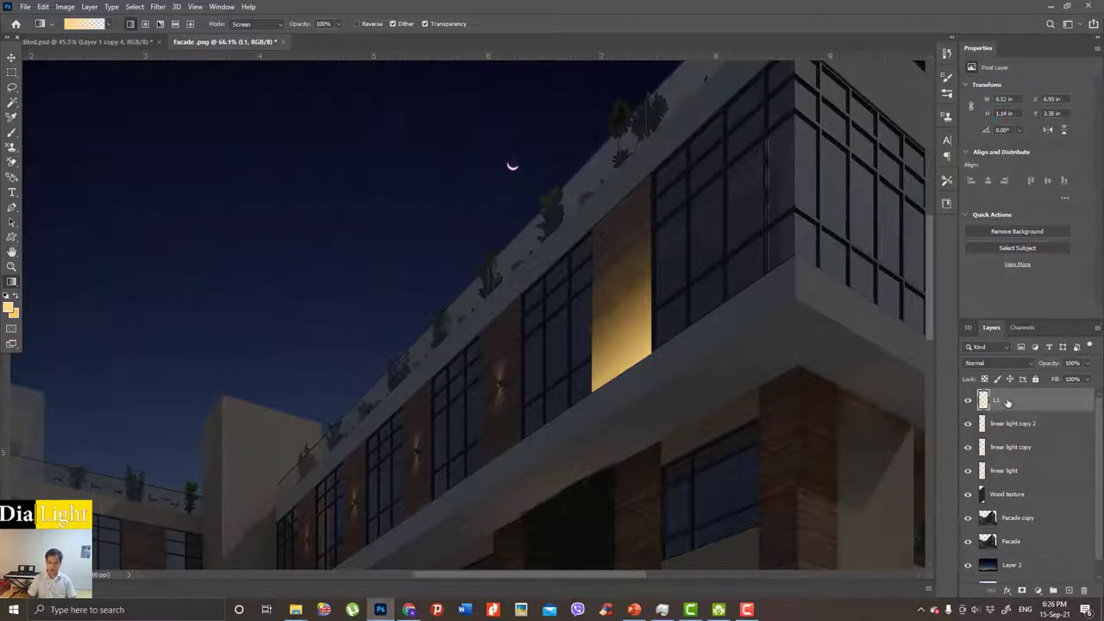
pyautogui.click(993, 366)
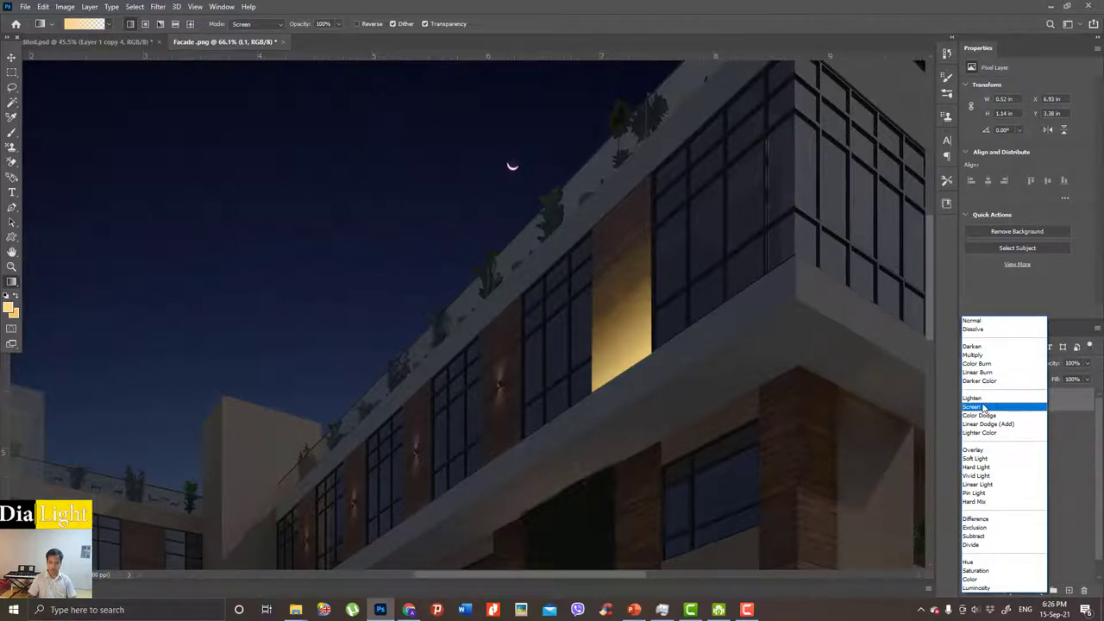
pyautogui.click(983, 407)
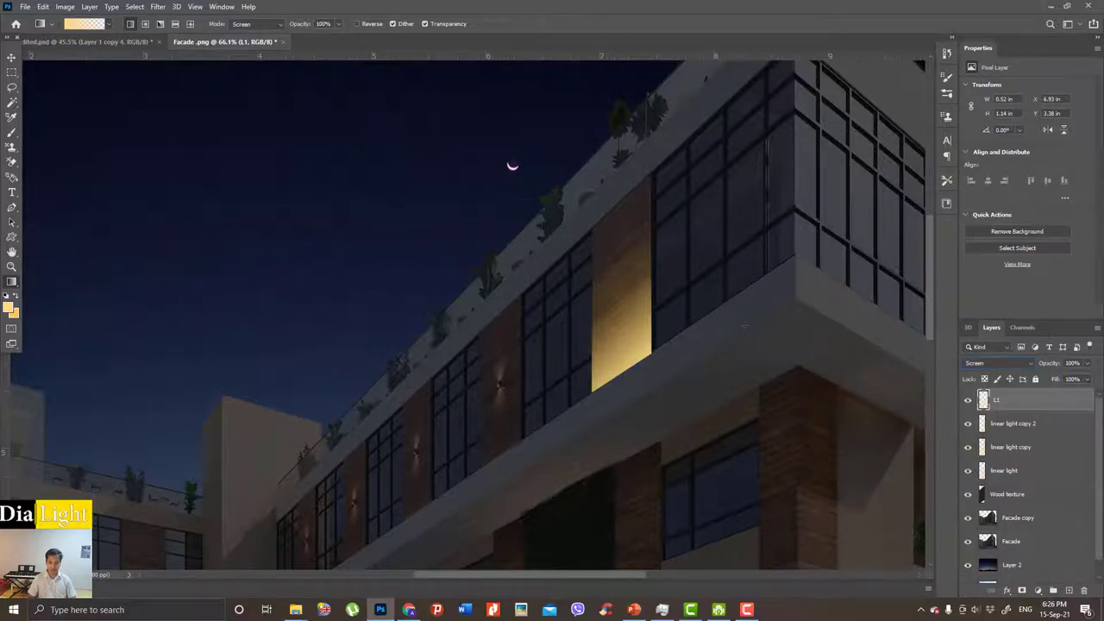
# Undo a stray yellow gradient on L1 and review the panel glow.
pyautogui.scroll(-2, 743, 326)
pyautogui.moveTo(752, 333); pyautogui.dragTo(742, 326)
pyautogui.hotkey('ctrl', 'z')
pyautogui.scroll(-1, 716, 337)
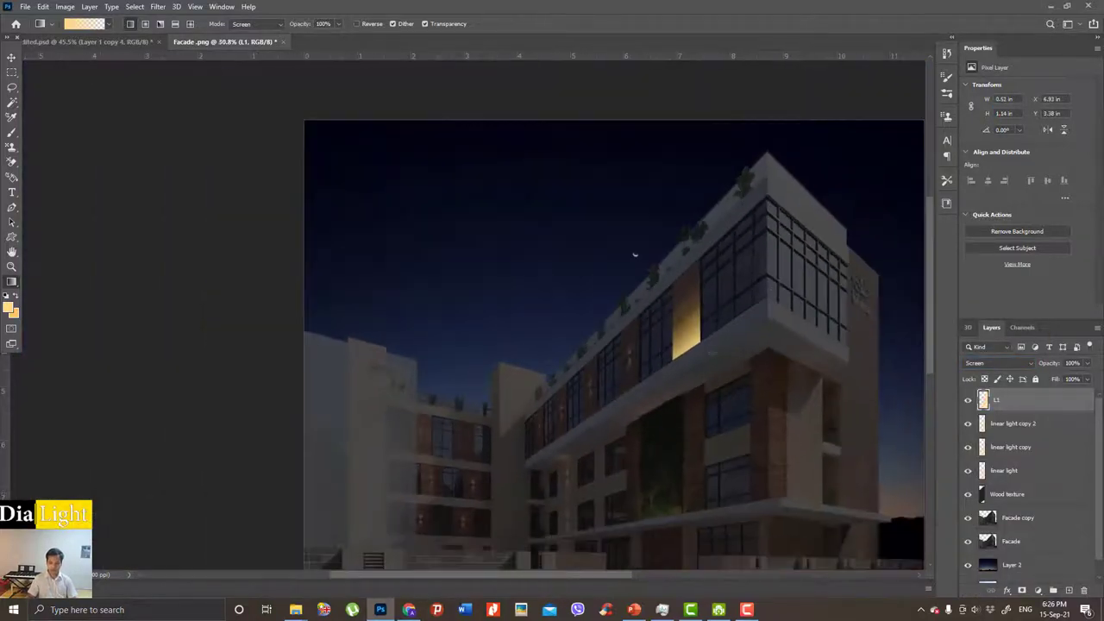
pyautogui.scroll(-1, 688, 345)
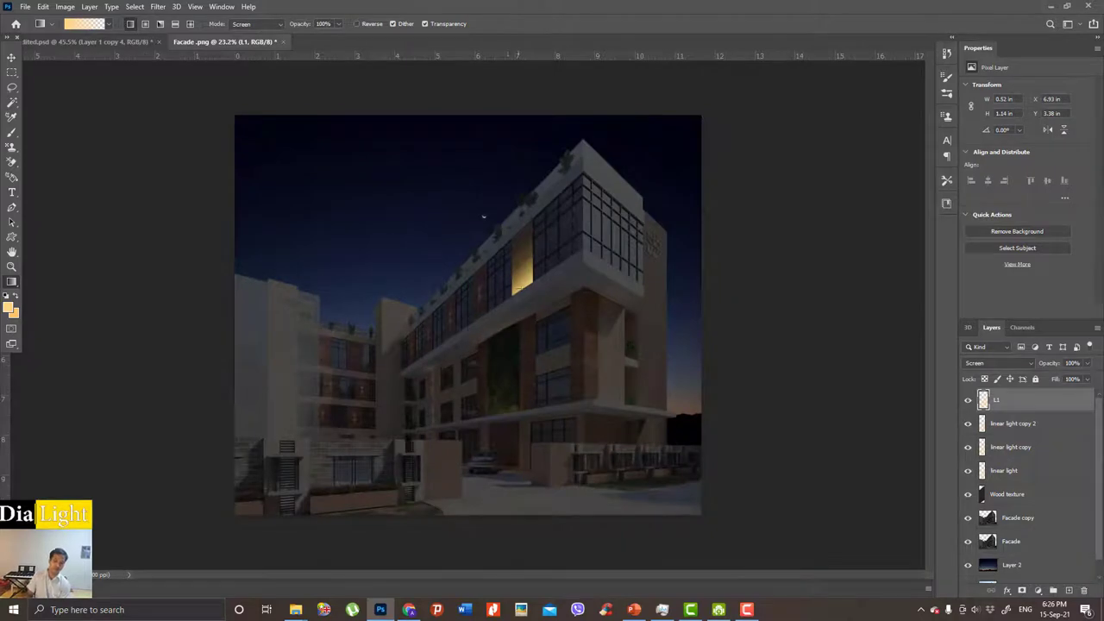
pyautogui.scroll(2, 503, 318)
pyautogui.scroll(2, 535, 232)
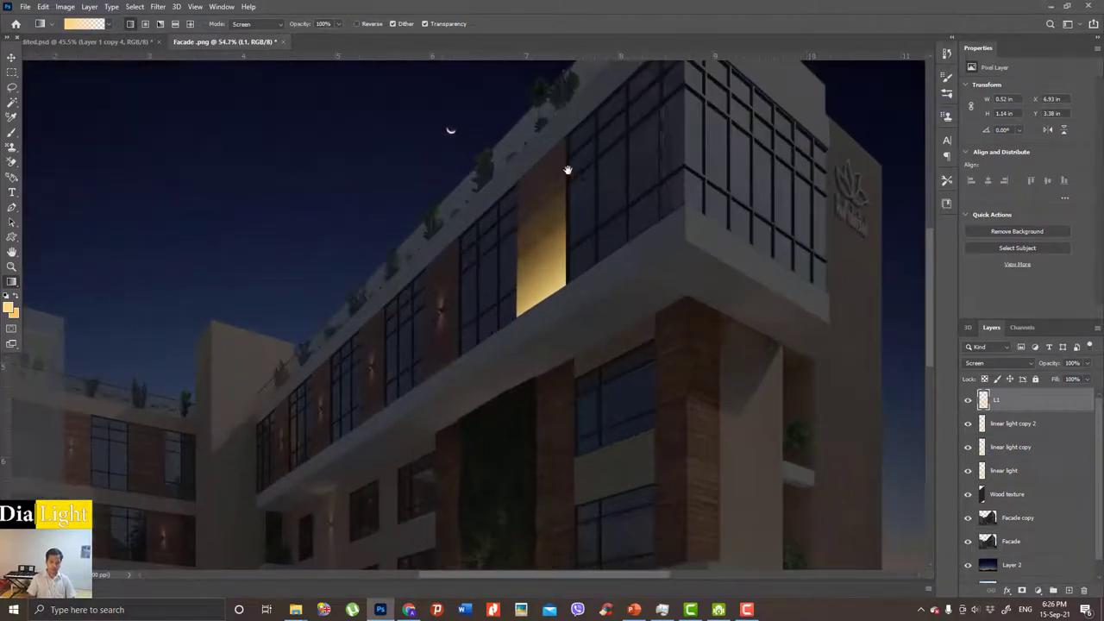
pyautogui.scroll(1, 669, 268)
pyautogui.scroll(-1, 668, 268)
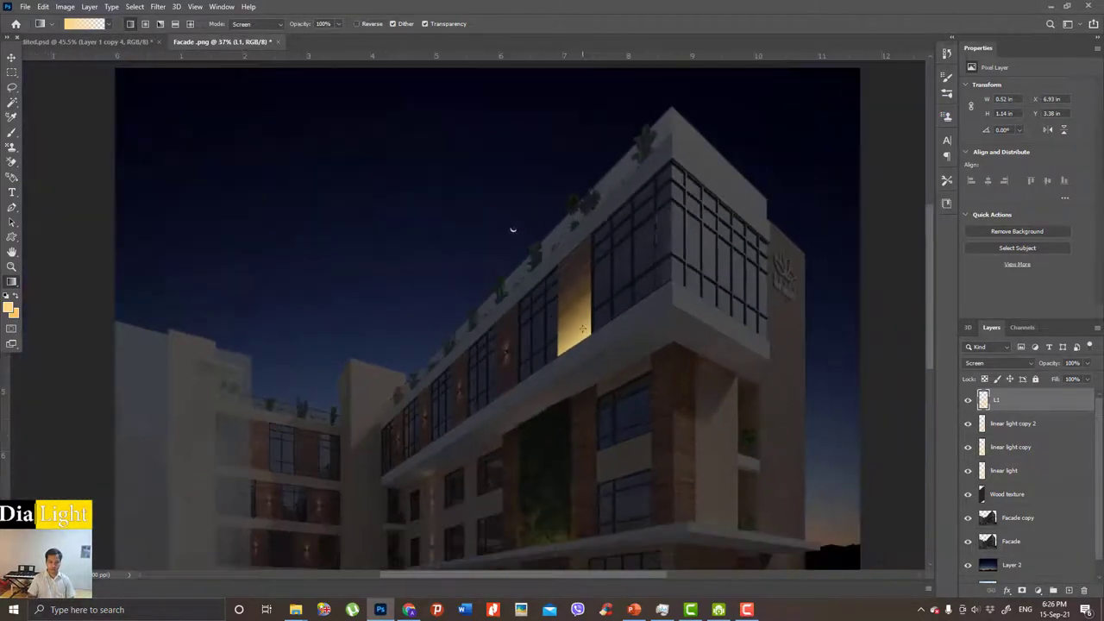
pyautogui.scroll(1, 604, 259)
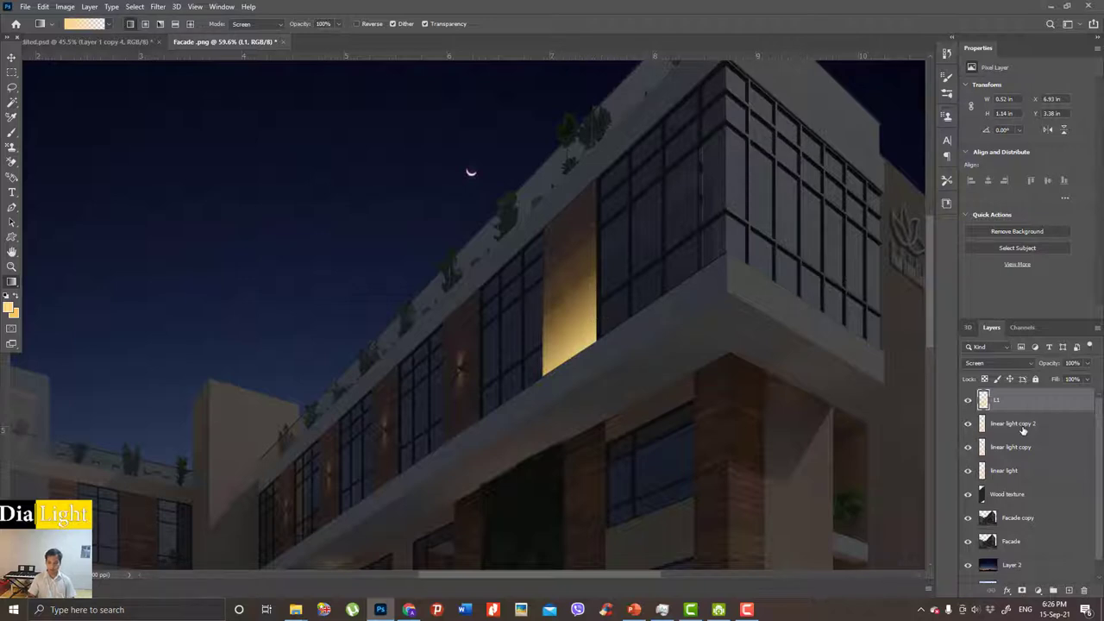
# Preview a Hue/Saturation hue shift of -19 on linear light copy 2.
pyautogui.click(967, 400)
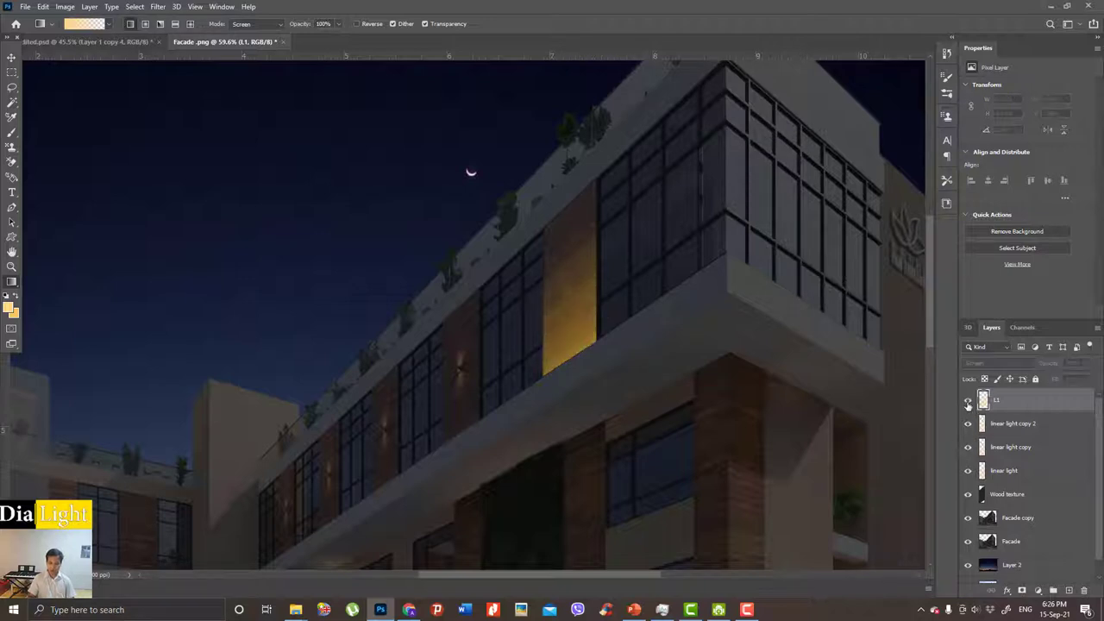
pyautogui.click(968, 400)
pyautogui.scroll(1, 1008, 433)
pyautogui.click(1007, 433)
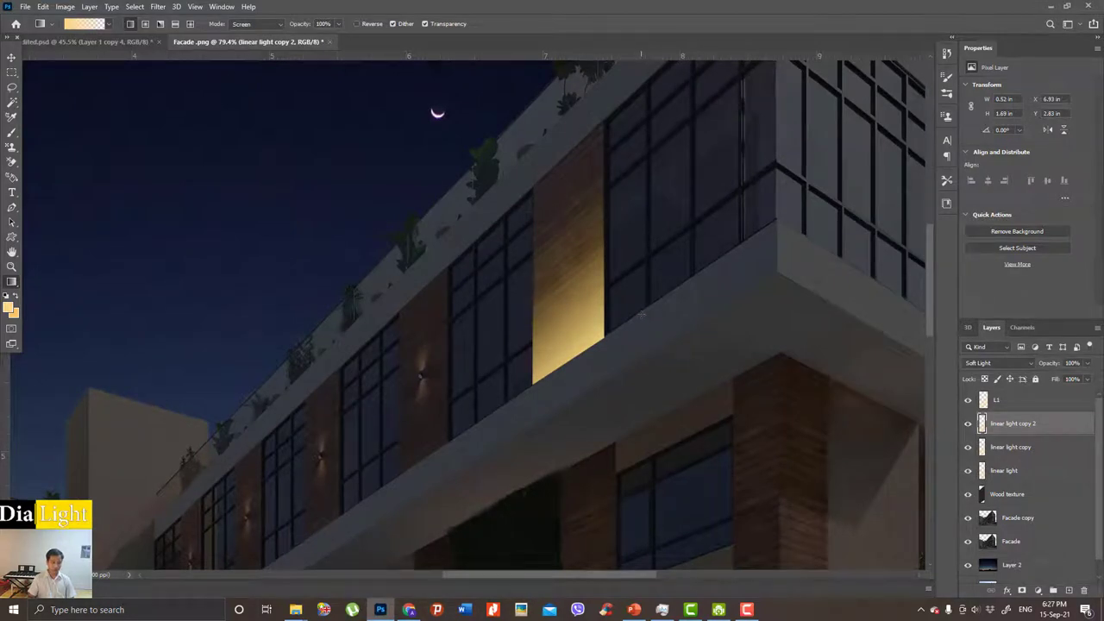
pyautogui.hotkey('ctrl', 'u')
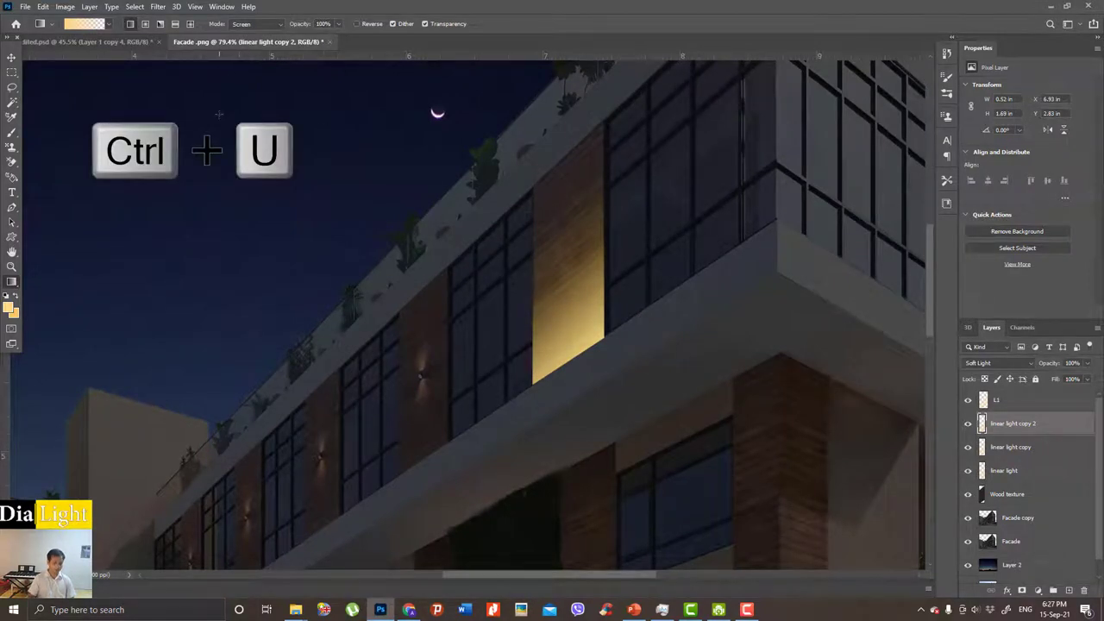
pyautogui.hotkey('ctrl', 'u')
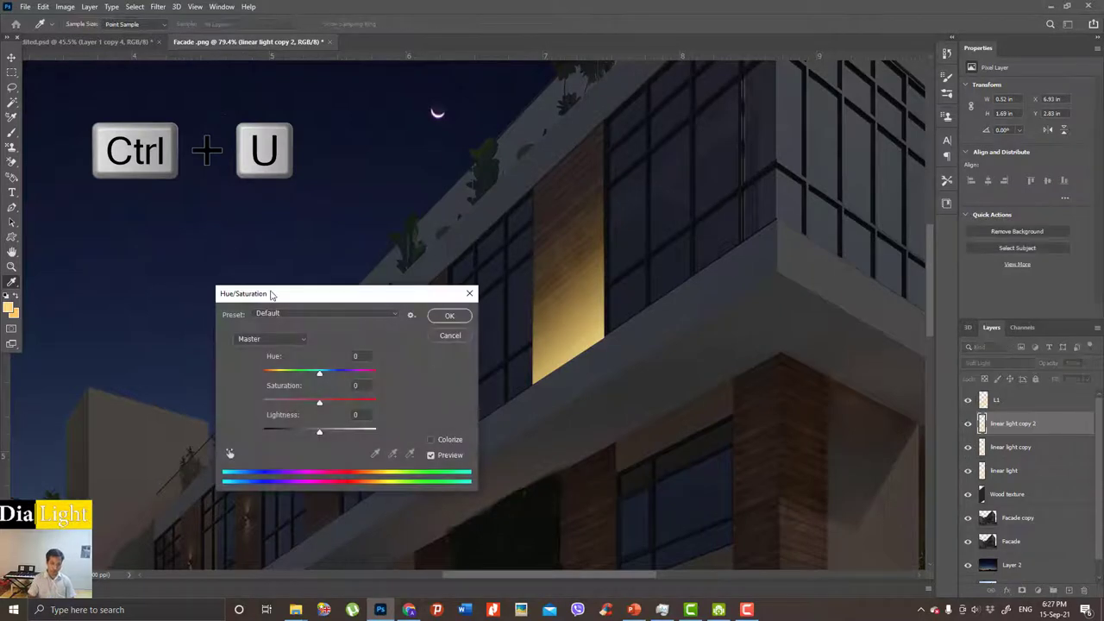
pyautogui.moveTo(271, 294); pyautogui.dragTo(681, 180)
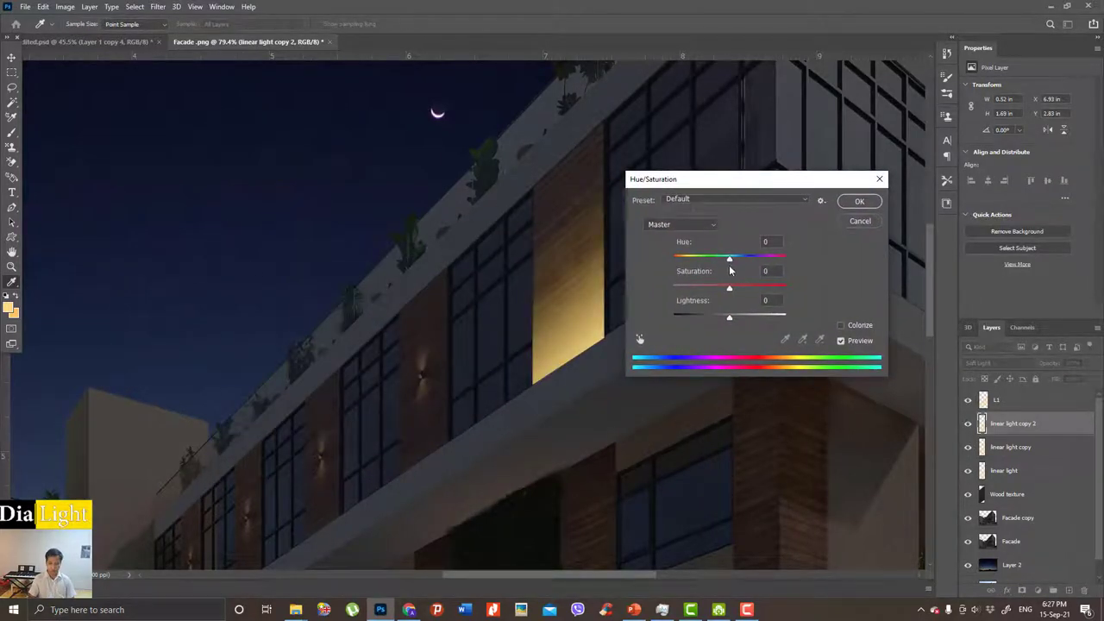
pyautogui.moveTo(731, 260); pyautogui.dragTo(720, 261)
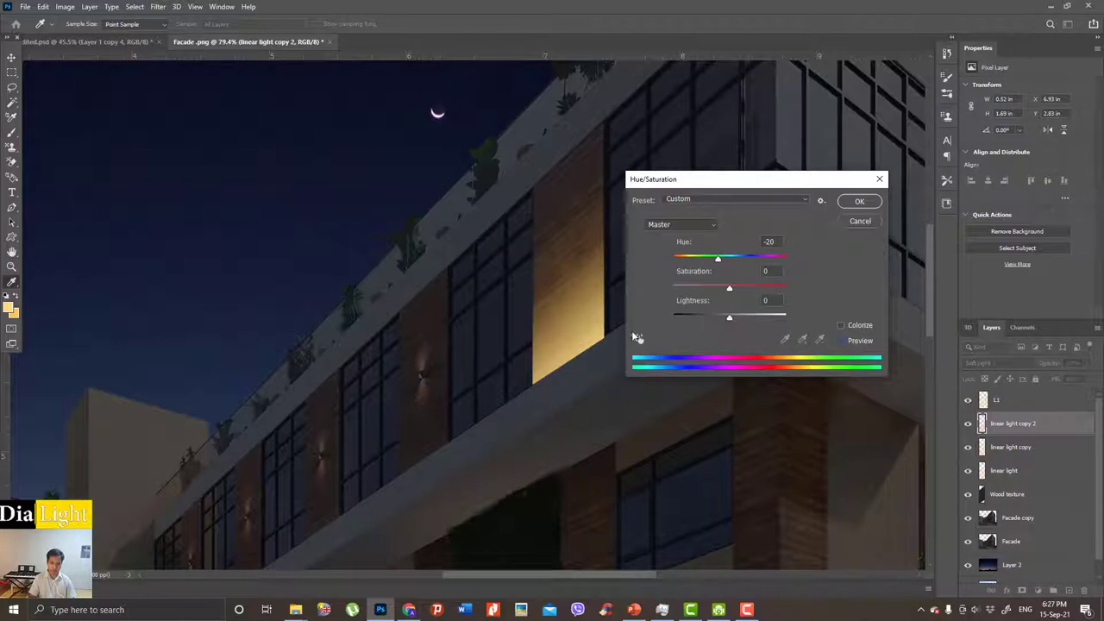
pyautogui.press('Up')
pyautogui.click(842, 340)
# Apply the -19 hue shift and zoom out to view the facade.
pyautogui.click(860, 202)
pyautogui.press('g')
pyautogui.hotkey('ctrl', '-')
pyautogui.hotkey('ctrl', '-')
pyautogui.hotkey('ctrl', '-')
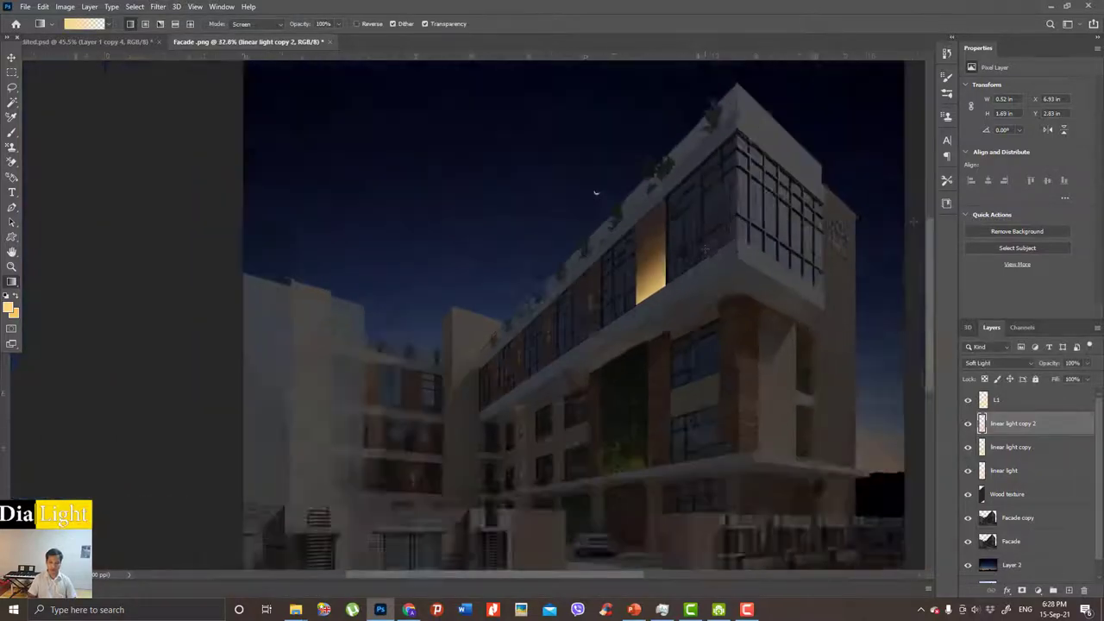
pyautogui.hotkey('ctrl', '-')
pyautogui.hotkey('ctrl', '-')
pyautogui.hotkey('ctrl', '+')
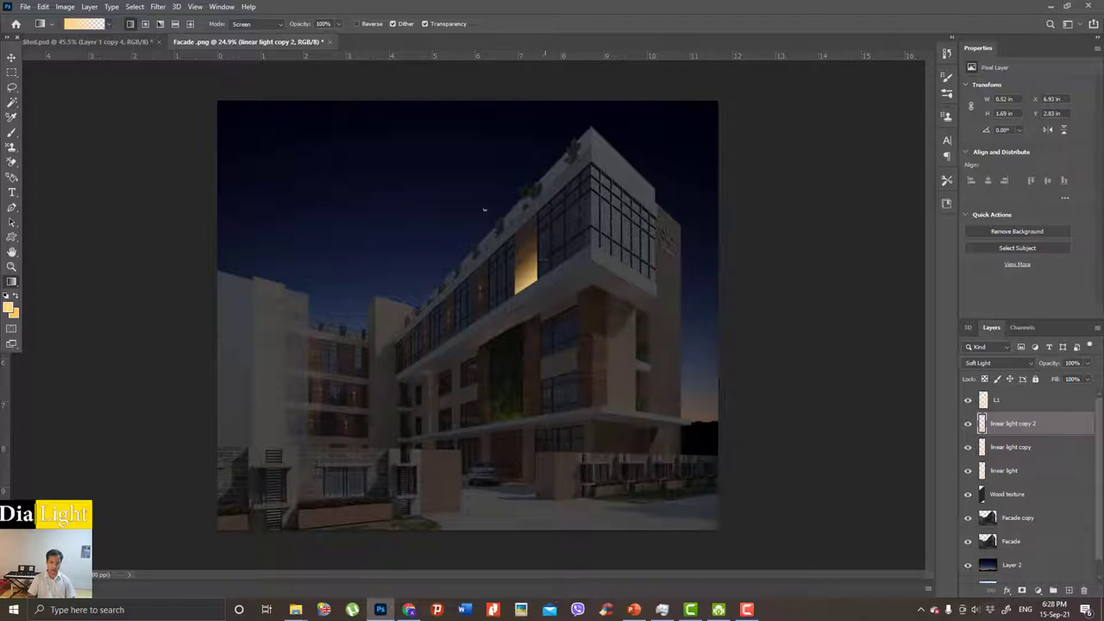
pyautogui.scroll(3, 521, 281)
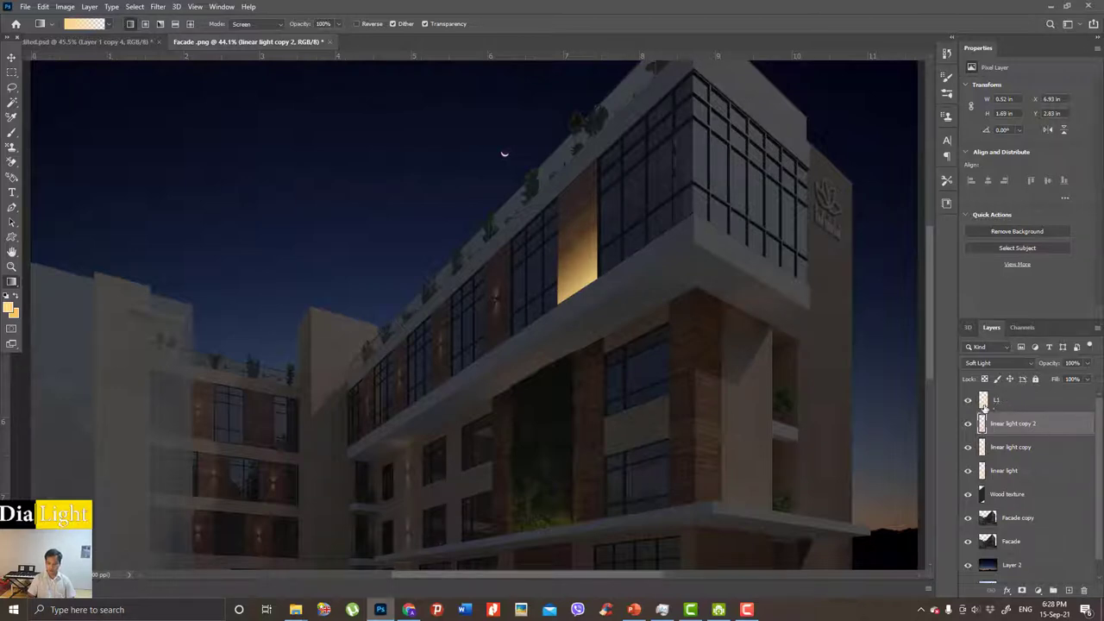
# Group layers L1 through Wood texture into Group 1 and duplicate it as Group 1 copy.
pyautogui.click(1006, 401)
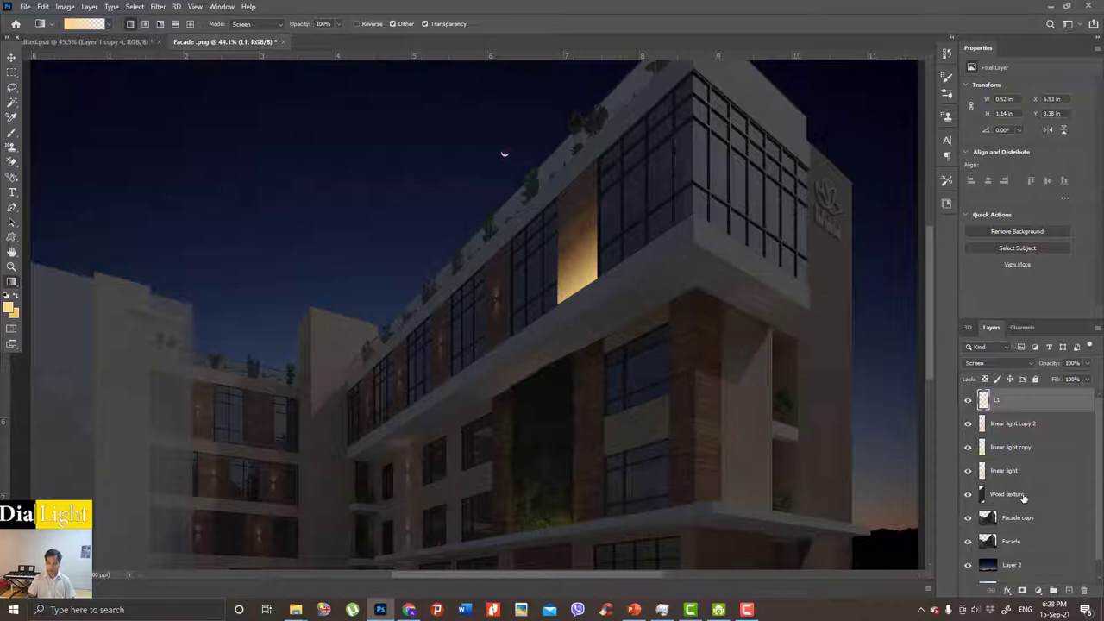
pyautogui.keyDown('shift'); pyautogui.click(1019, 495); pyautogui.keyUp('shift')
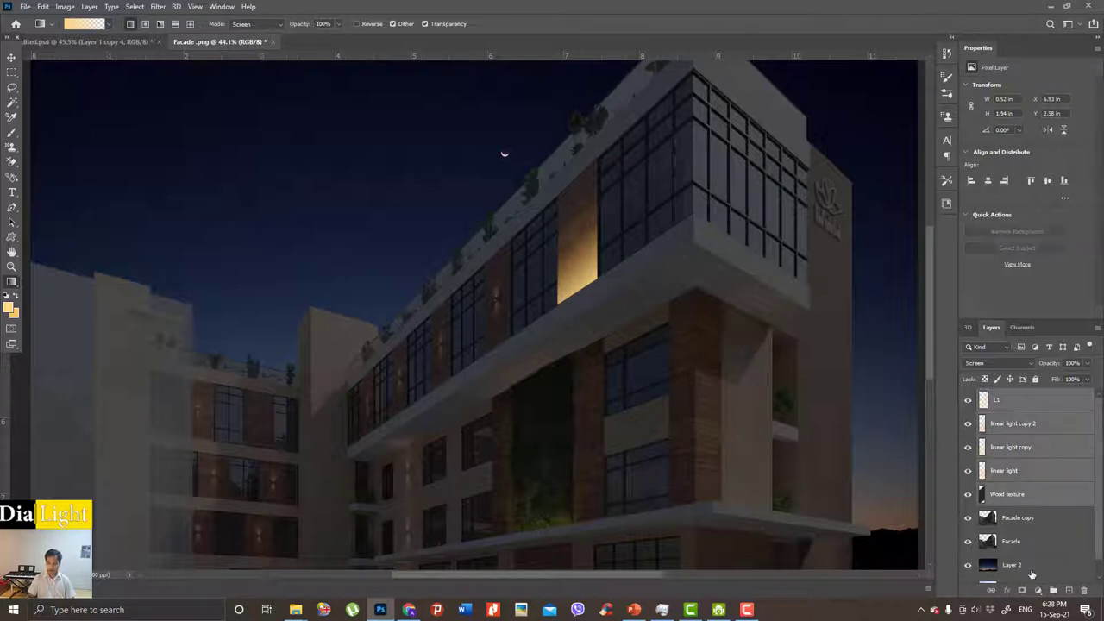
pyautogui.click(1052, 590)
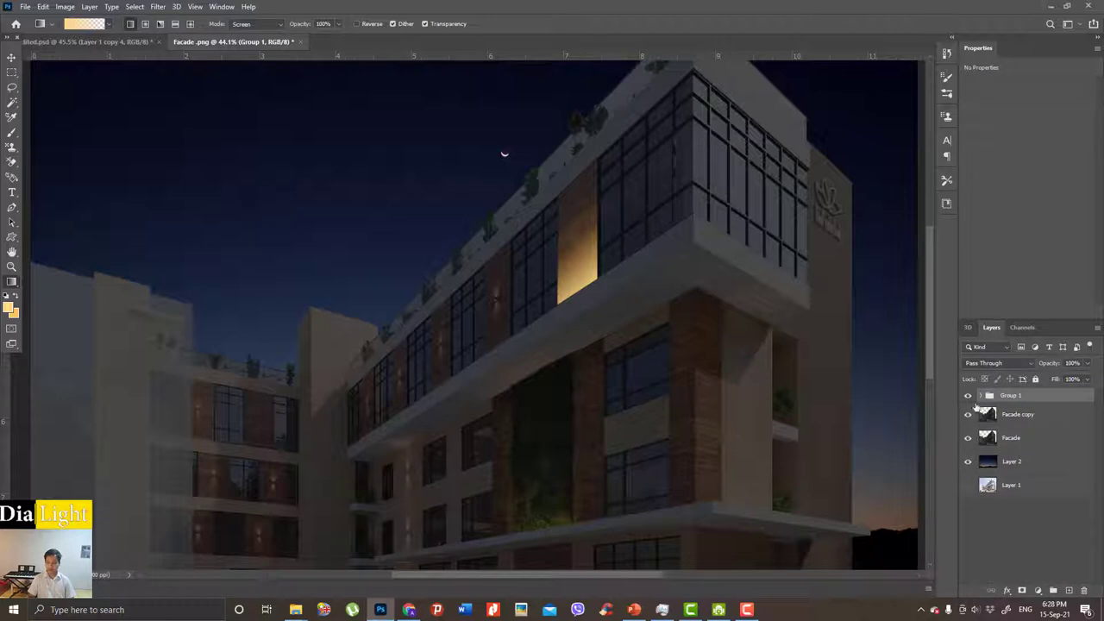
pyautogui.click(967, 396)
pyautogui.click(967, 396)
pyautogui.hotkey('ctrl', 'j')
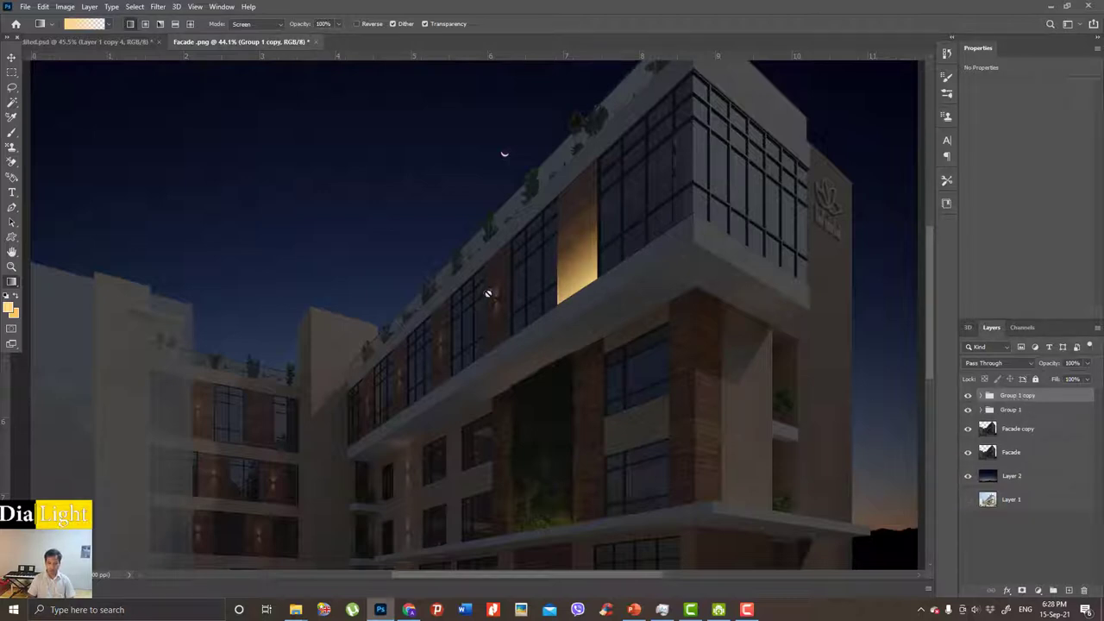
# Free-transform Group 1 copy and move it left toward the next wood panel.
pyautogui.scroll(5, 574, 277)
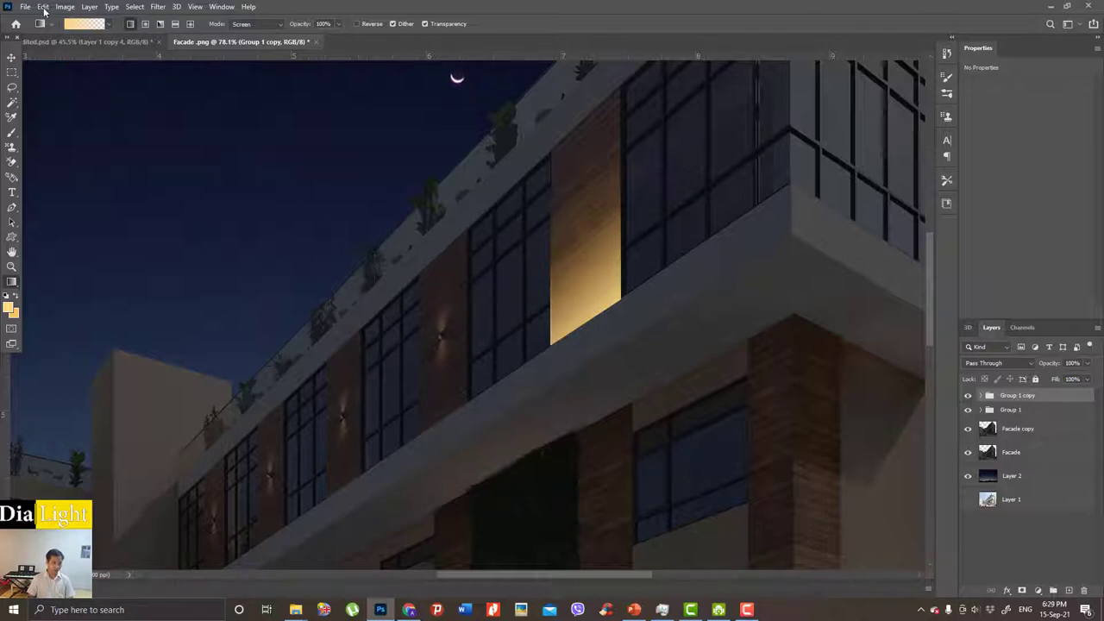
pyautogui.click(43, 9)
pyautogui.moveTo(60, 269)
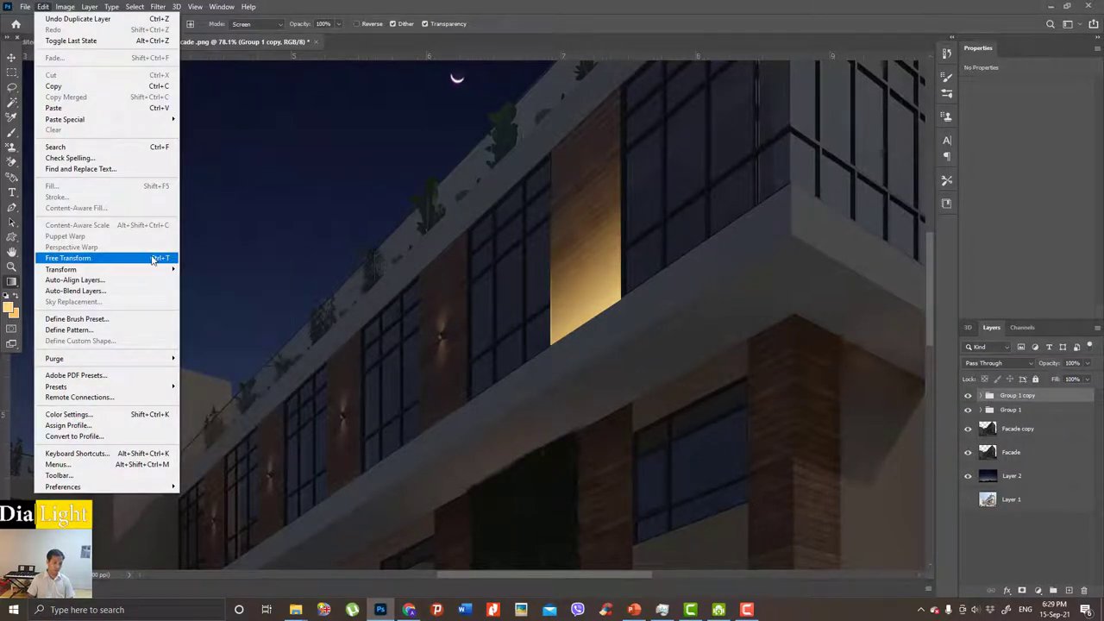
pyautogui.click(407, 291)
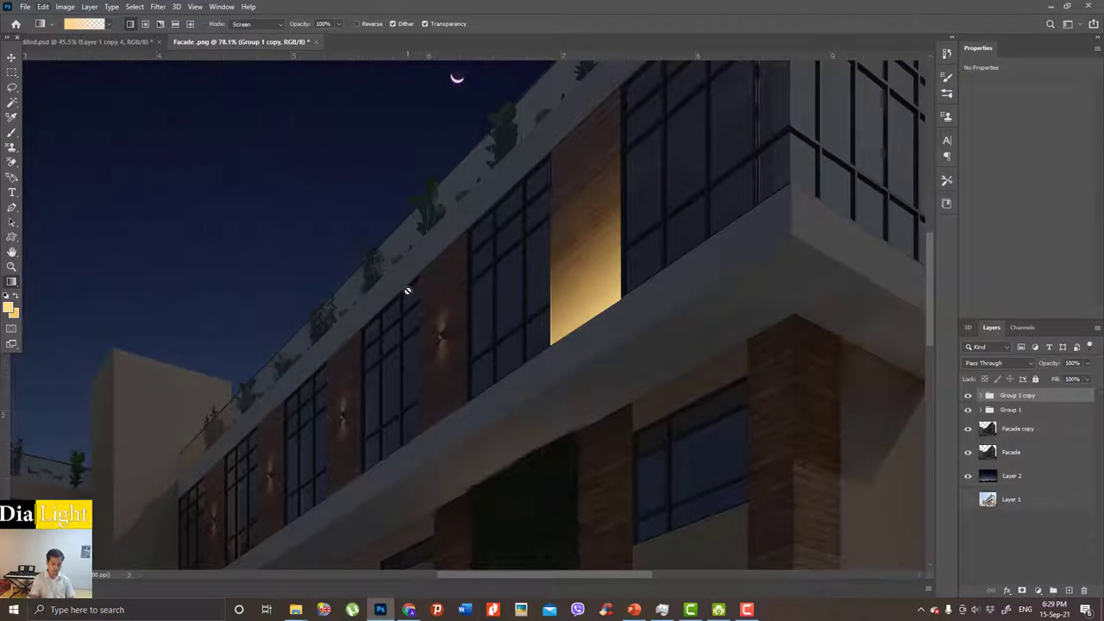
pyautogui.hotkey('ctrl', 't')
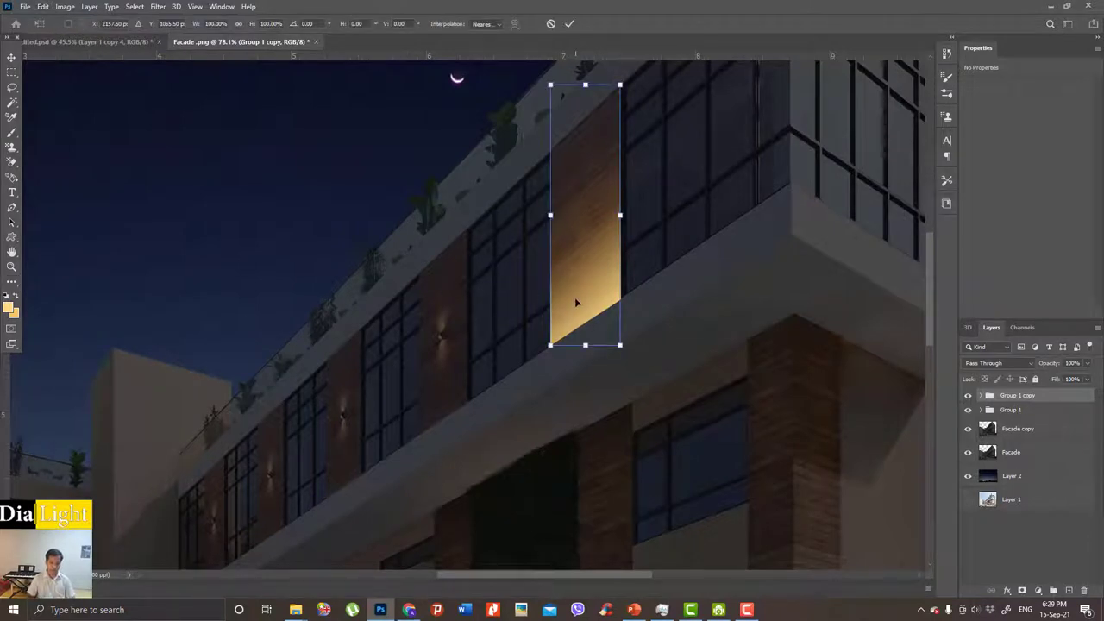
pyautogui.moveTo(584, 277); pyautogui.dragTo(454, 363)
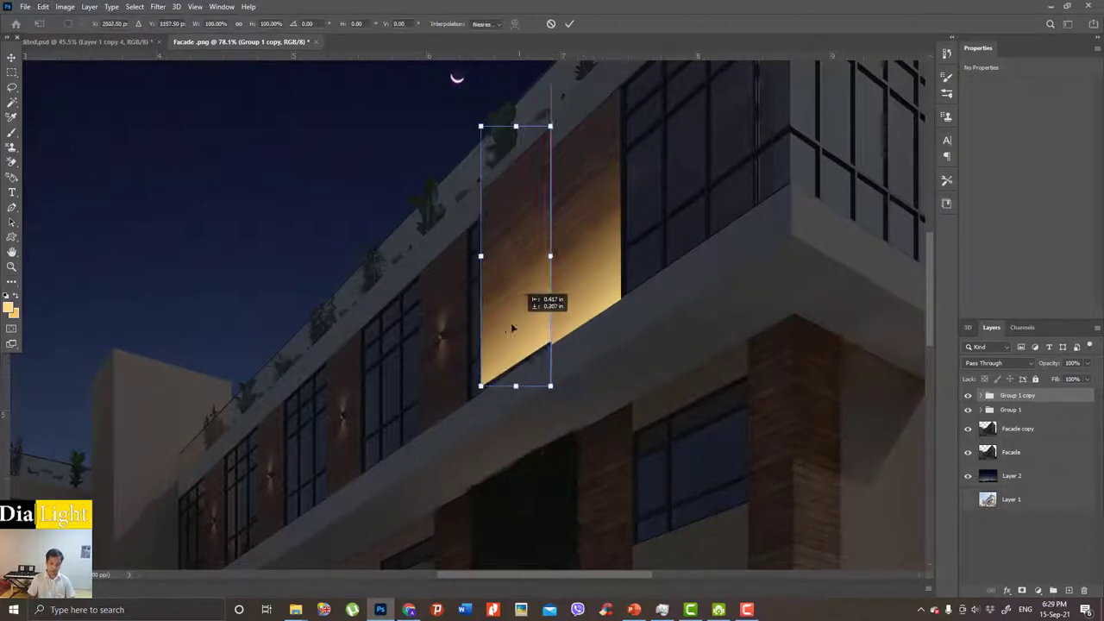
# Scale the copied glow to about 66.88% and place it onto that panel.
pyautogui.scroll(2, 483, 226)
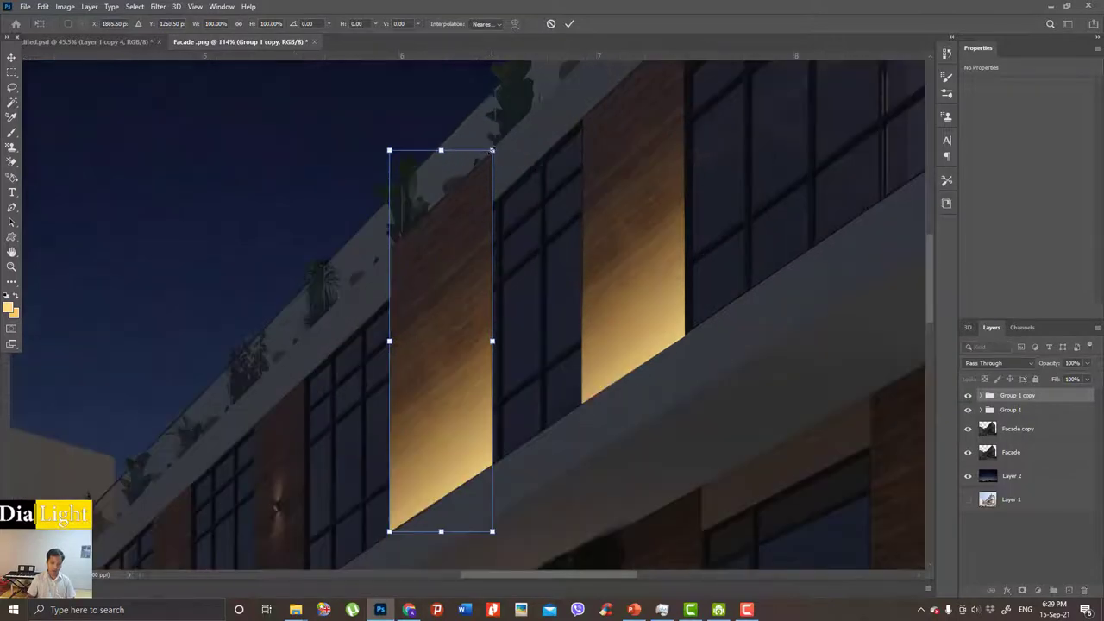
pyautogui.moveTo(493, 151); pyautogui.dragTo(463, 257)
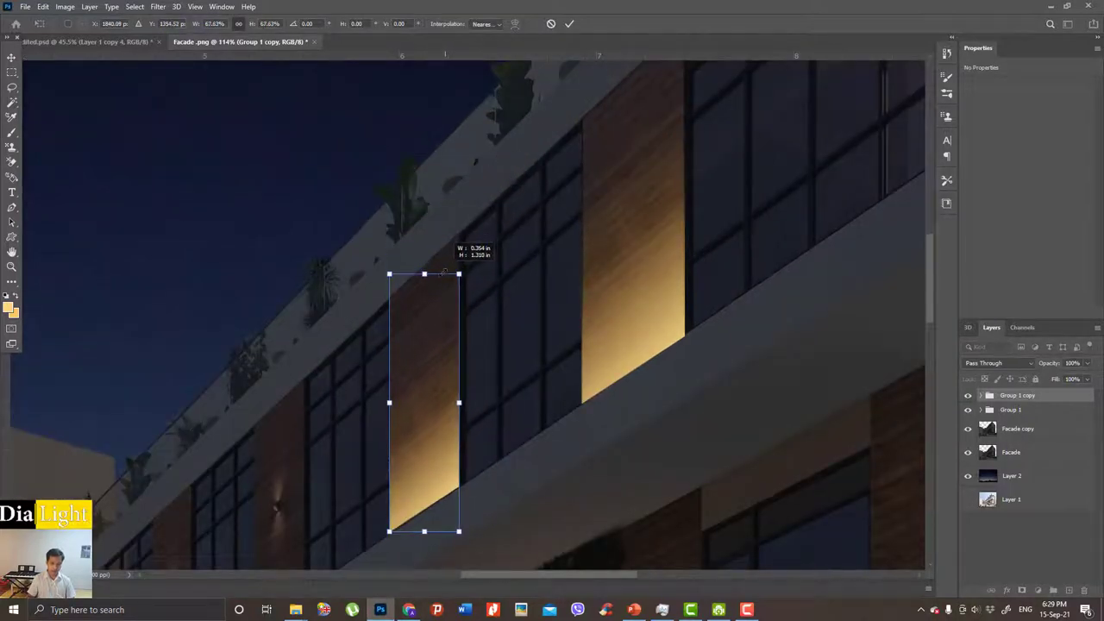
pyautogui.moveTo(463, 257); pyautogui.dragTo(457, 277)
pyautogui.scroll(5, 483, 363)
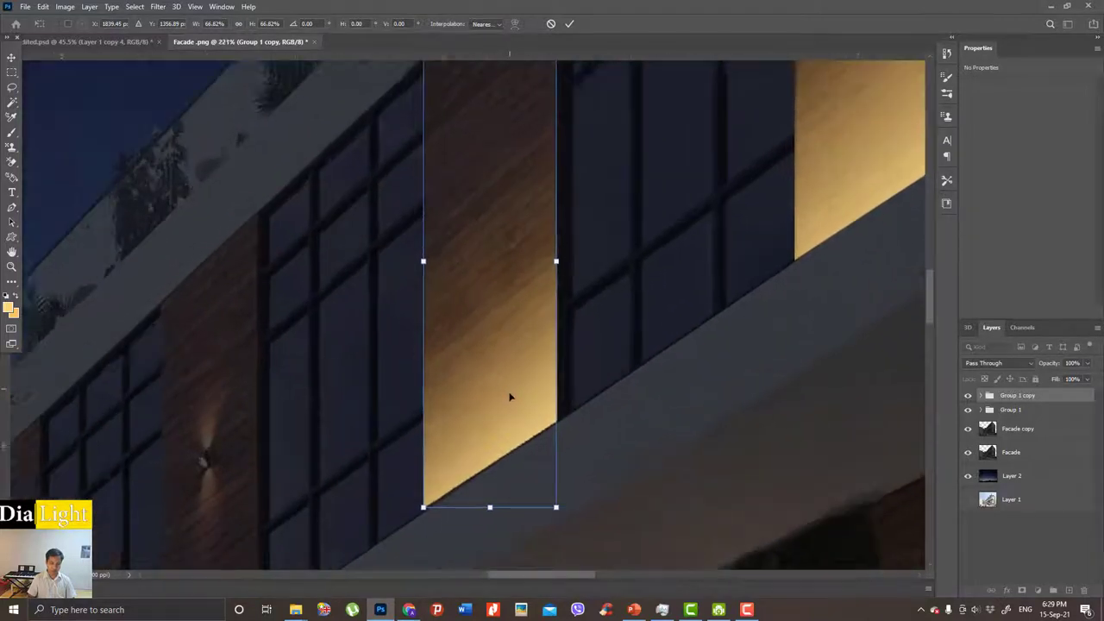
pyautogui.moveTo(503, 394); pyautogui.dragTo(507, 433)
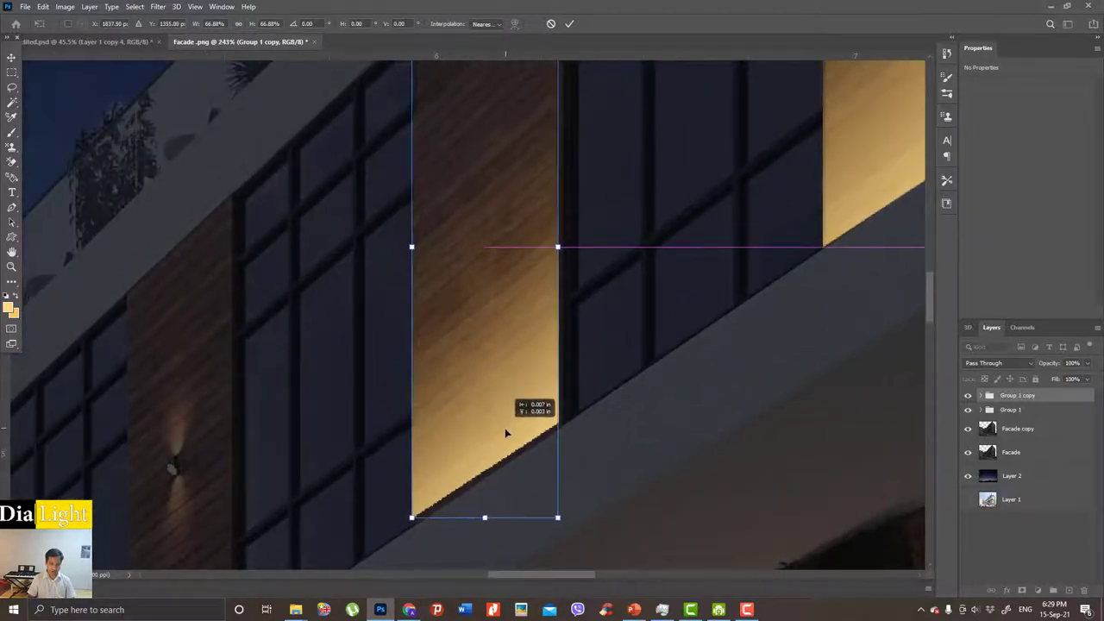
pyautogui.scroll(-2, 487, 182)
pyautogui.scroll(-1, 496, 194)
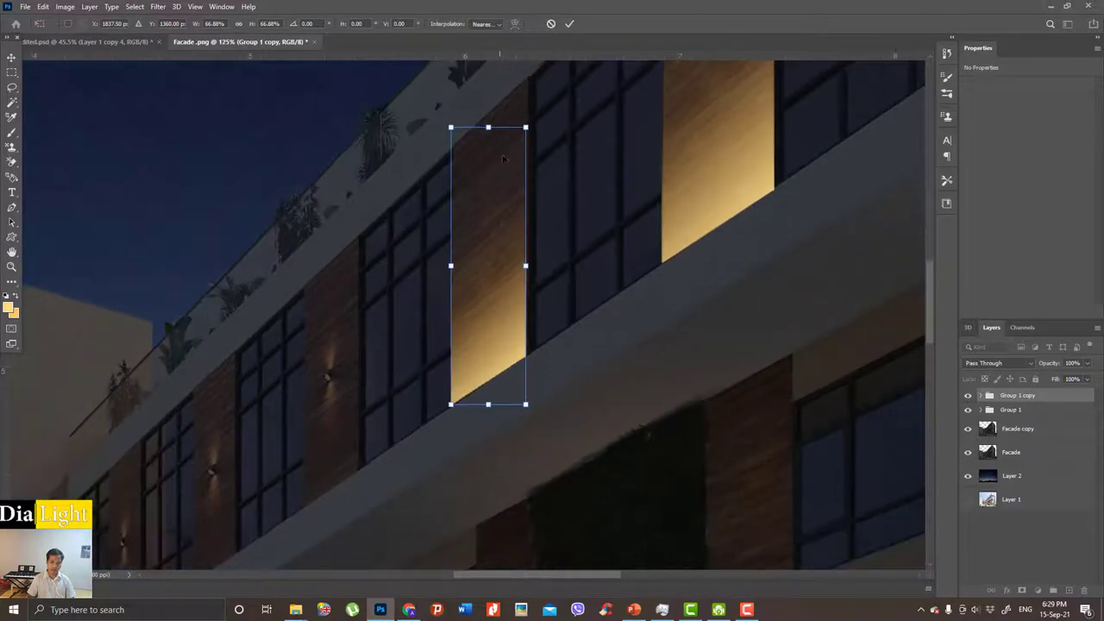
pyautogui.scroll(1, 506, 144)
pyautogui.scroll(1, 506, 144)
pyautogui.scroll(1, 513, 198)
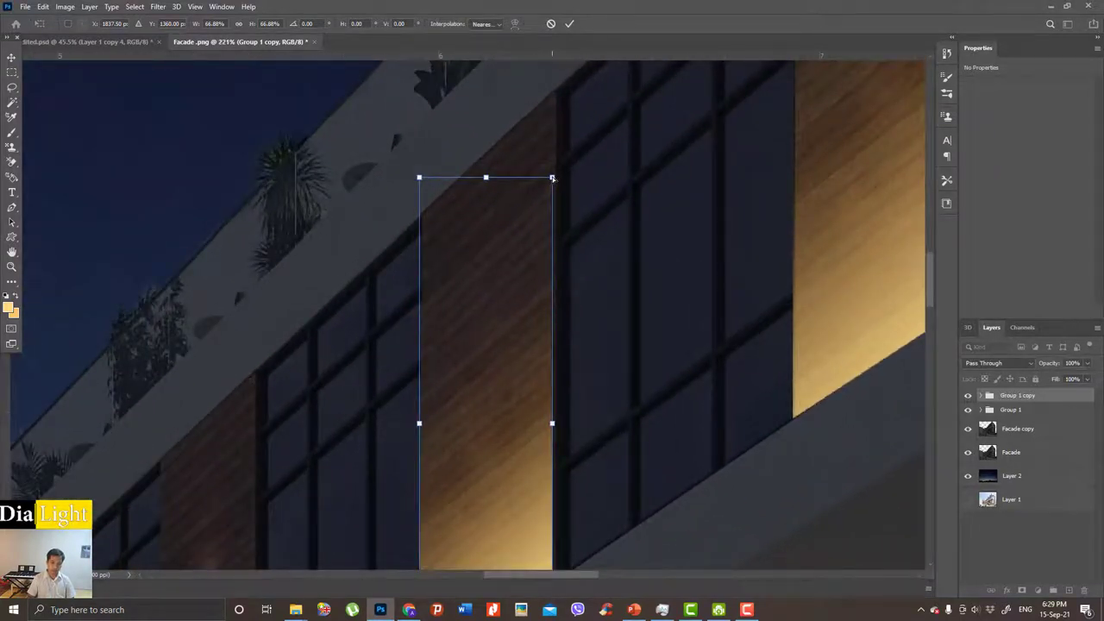
# Skew the copied glow's top corners up to follow the slanted slab edge.
pyautogui.moveTo(553, 178); pyautogui.dragTo(554, 94)
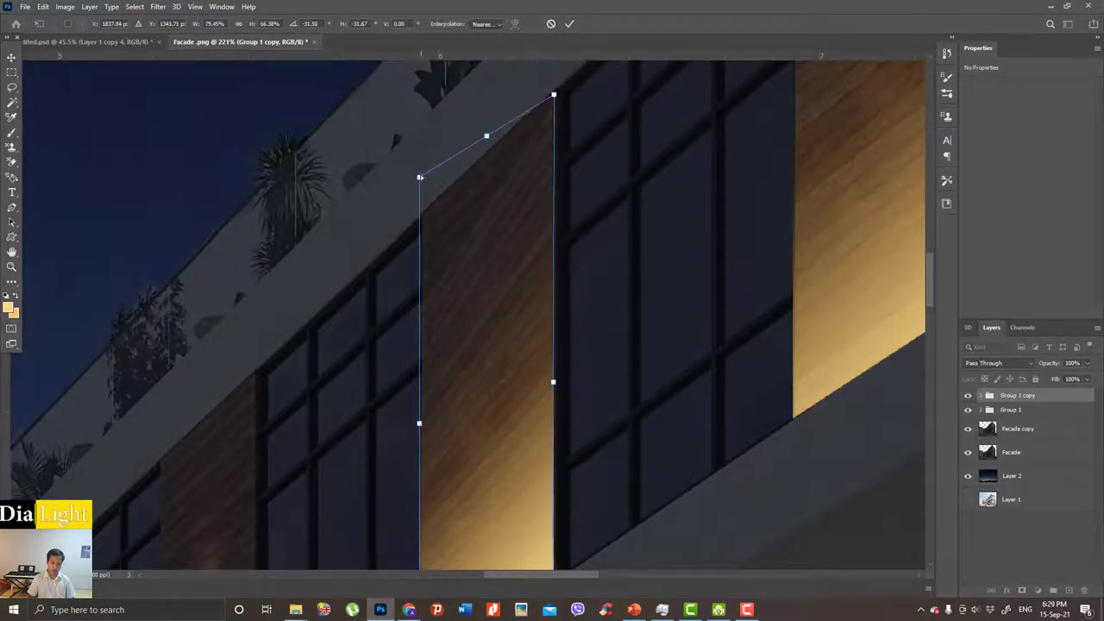
pyautogui.moveTo(419, 178)
pyautogui.mouseDown()
pyautogui.moveTo(419, 58)
pyautogui.moveTo(422, 74)
pyautogui.mouseUp()
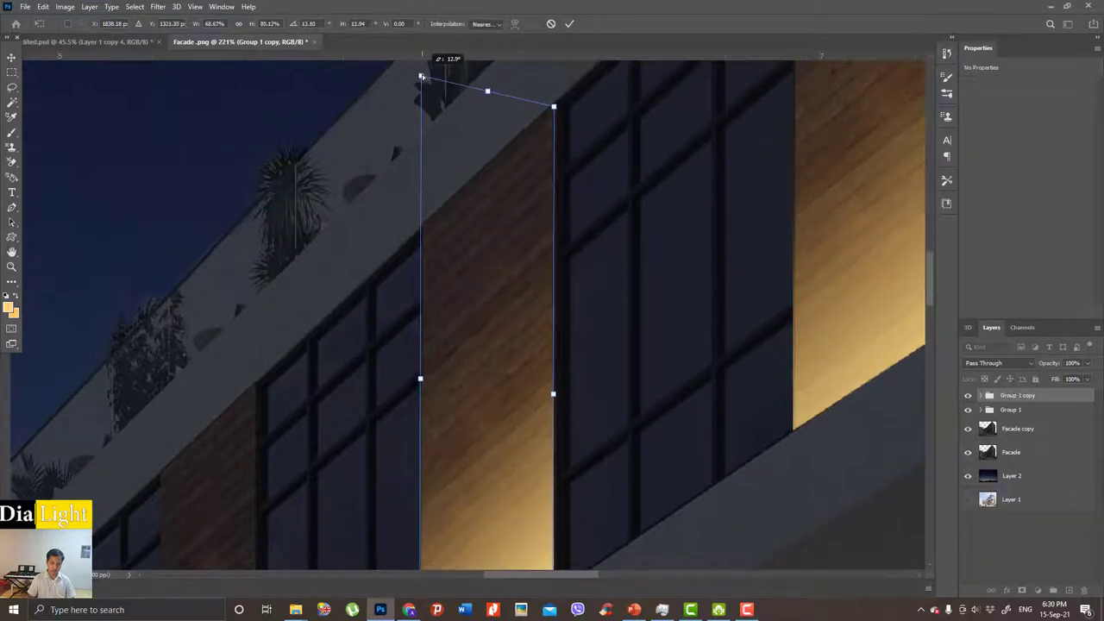
pyautogui.scroll(2, 554, 181)
pyautogui.scroll(3, 554, 181)
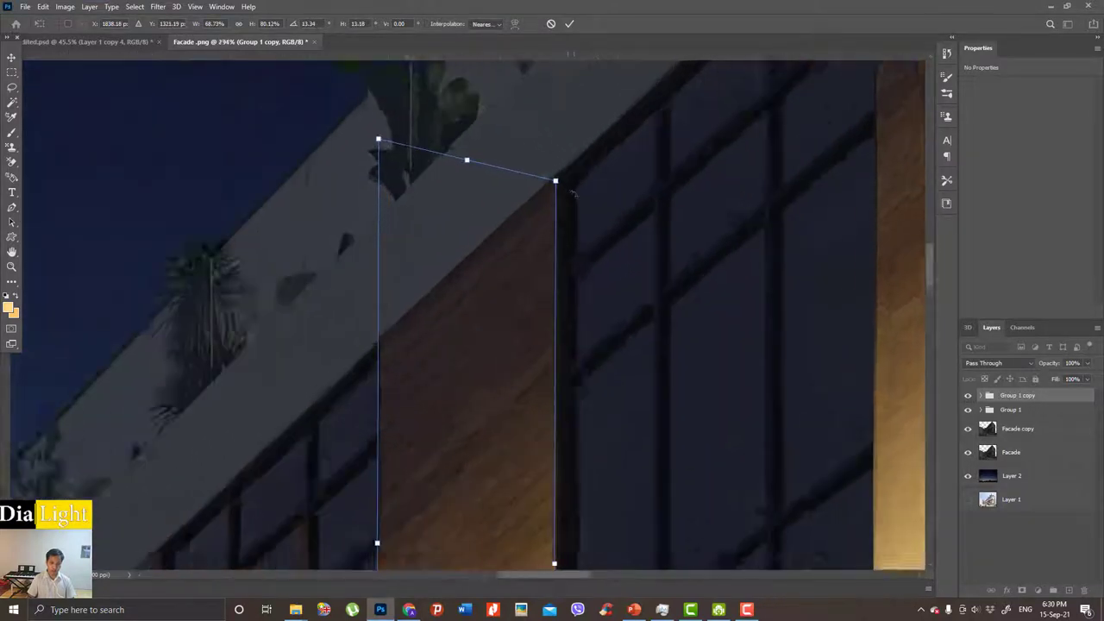
pyautogui.scroll(1, 553, 181)
pyautogui.moveTo(554, 181); pyautogui.dragTo(555, 168)
pyautogui.scroll(-4, 554, 167)
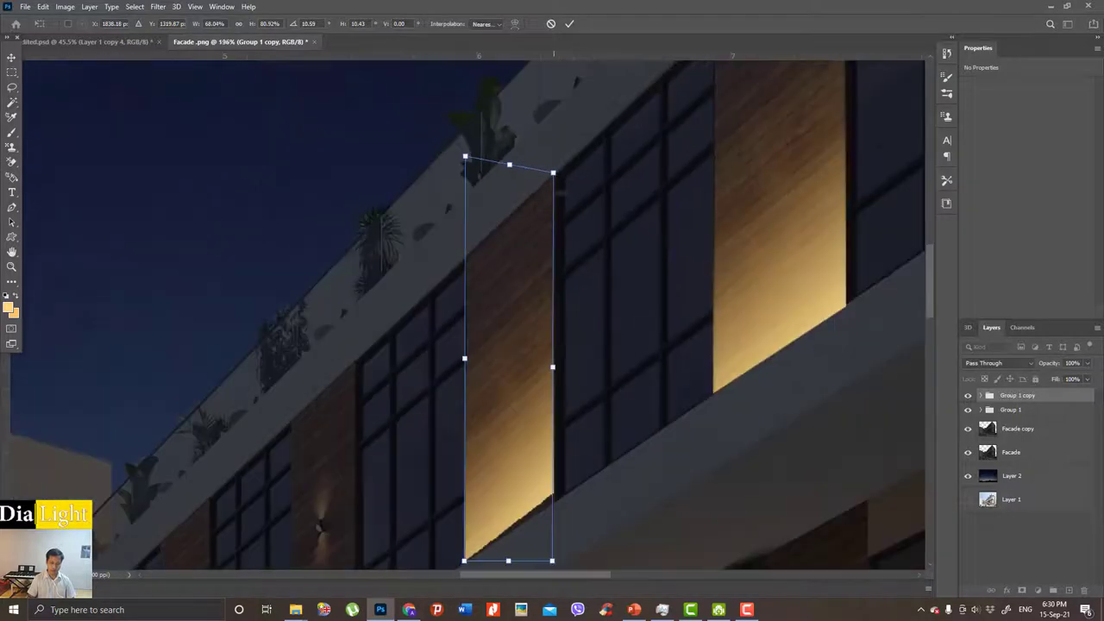
pyautogui.scroll(-2, 605, 149)
pyautogui.scroll(3, 565, 423)
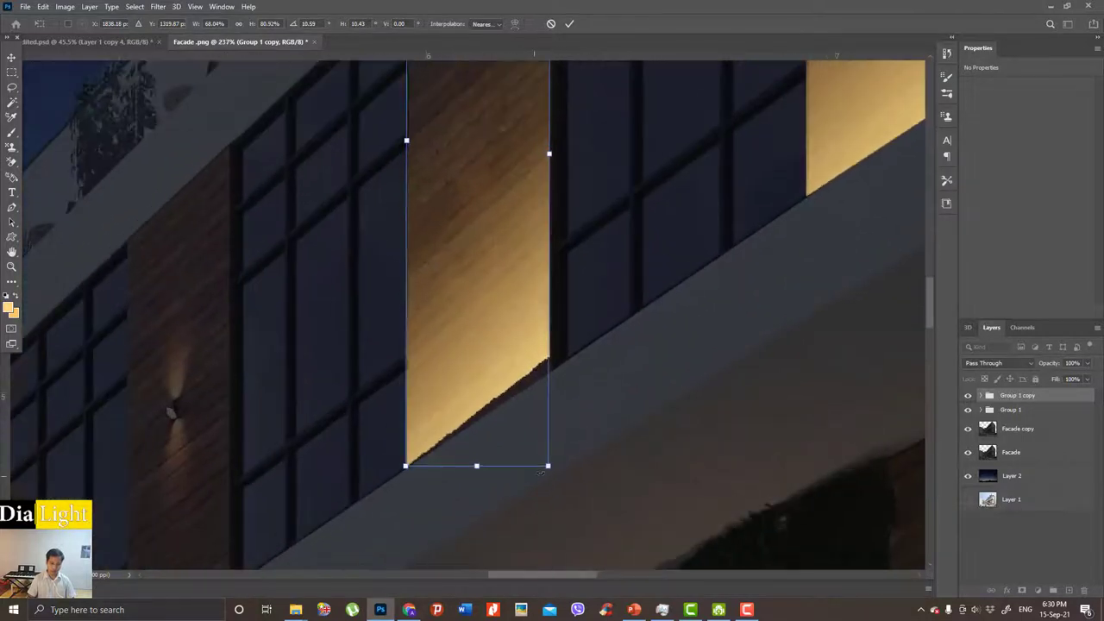
# Angle the glow's bottom edge along the lower slab and commit the transform.
pyautogui.moveTo(549, 469); pyautogui.dragTo(549, 489)
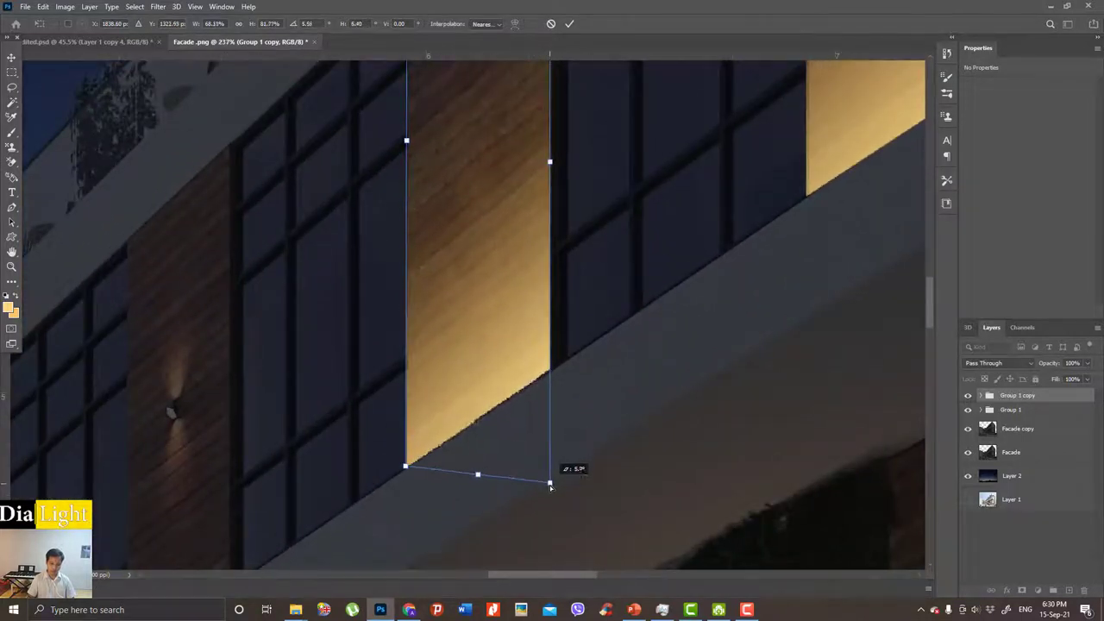
pyautogui.scroll(-3, 524, 460)
pyautogui.scroll(3, 552, 190)
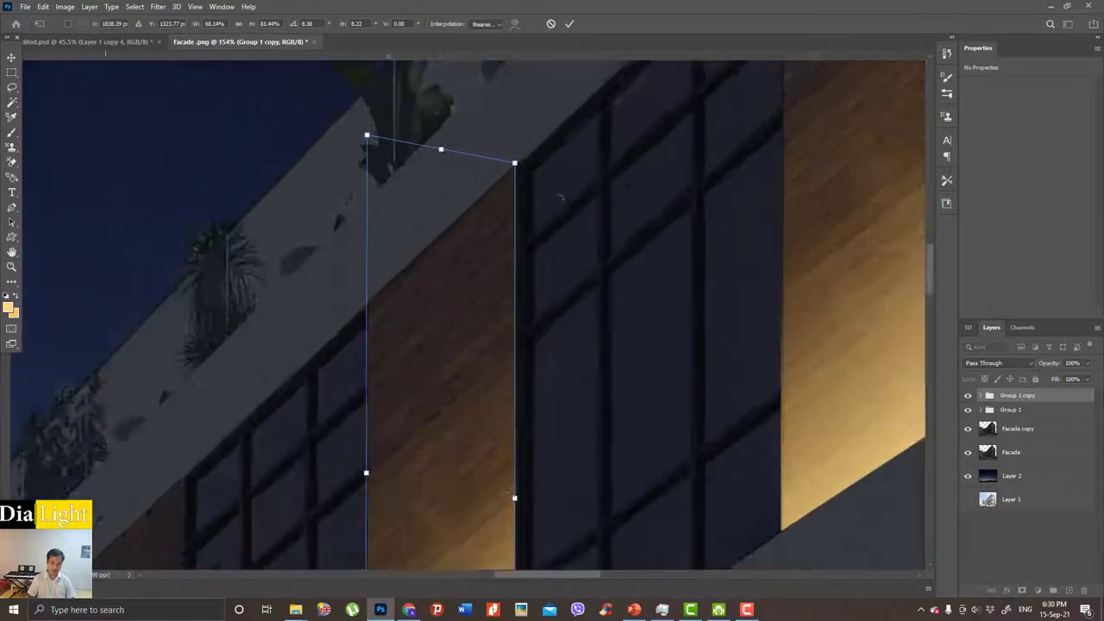
pyautogui.scroll(1, 560, 198)
pyautogui.scroll(-5, 560, 198)
pyautogui.press('Return')
pyautogui.press('g')
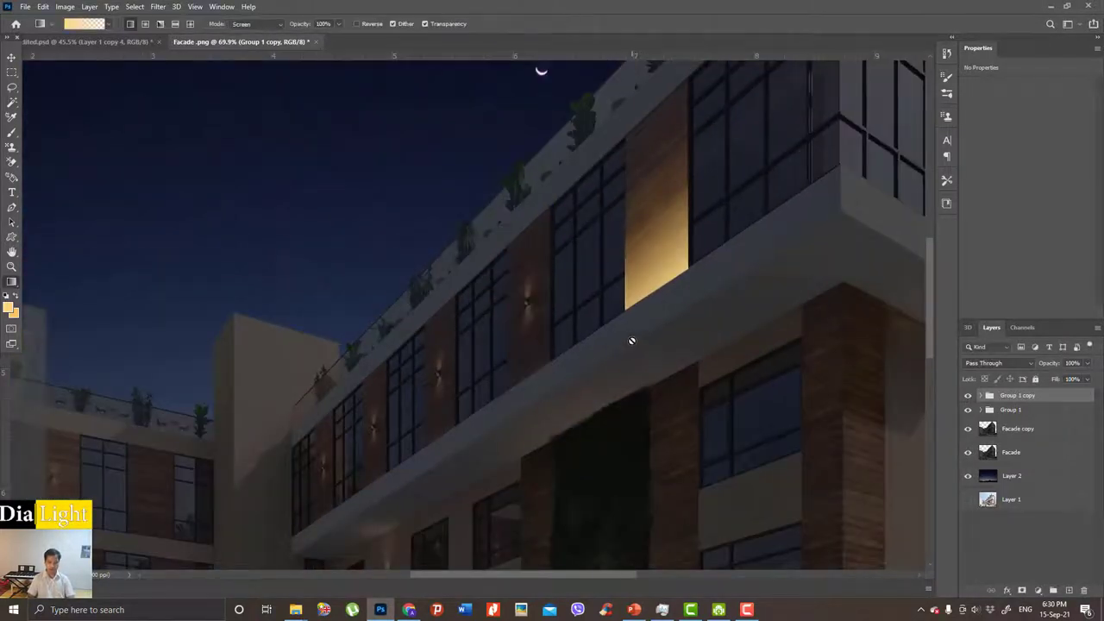
pyautogui.scroll(-2, 626, 329)
pyautogui.scroll(-2, 604, 363)
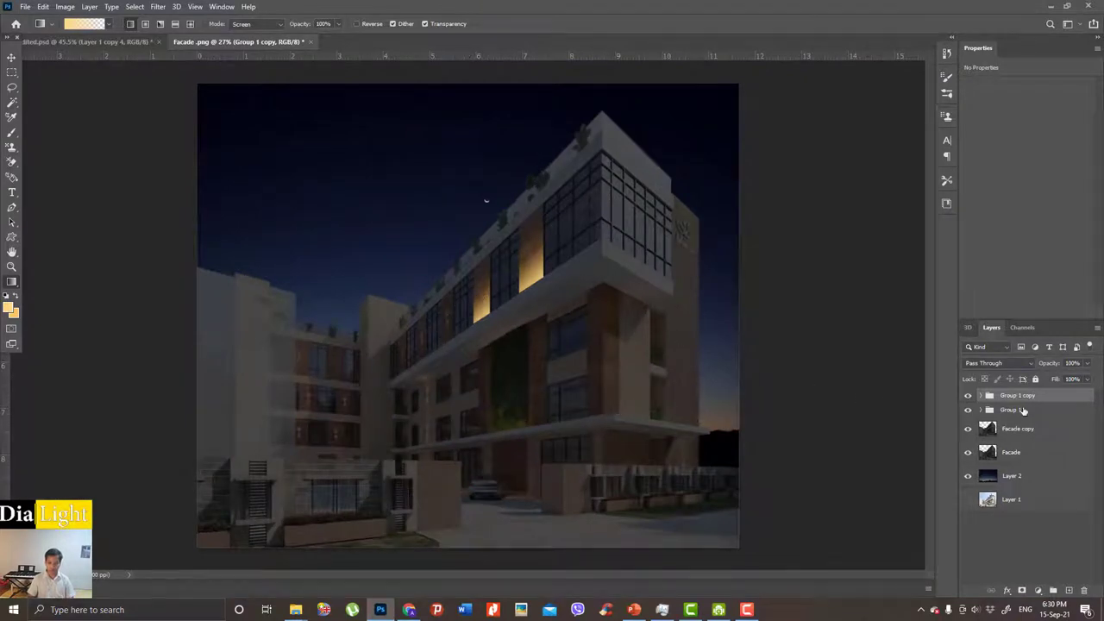
# Duplicate the glow and skew it onto the next upper wooden panel, following the slab.
pyautogui.hotkey('ctrl', 'j')
pyautogui.scroll(2, 488, 345)
pyautogui.hotkey('ctrl', 't')
pyautogui.scroll(2, 489, 346)
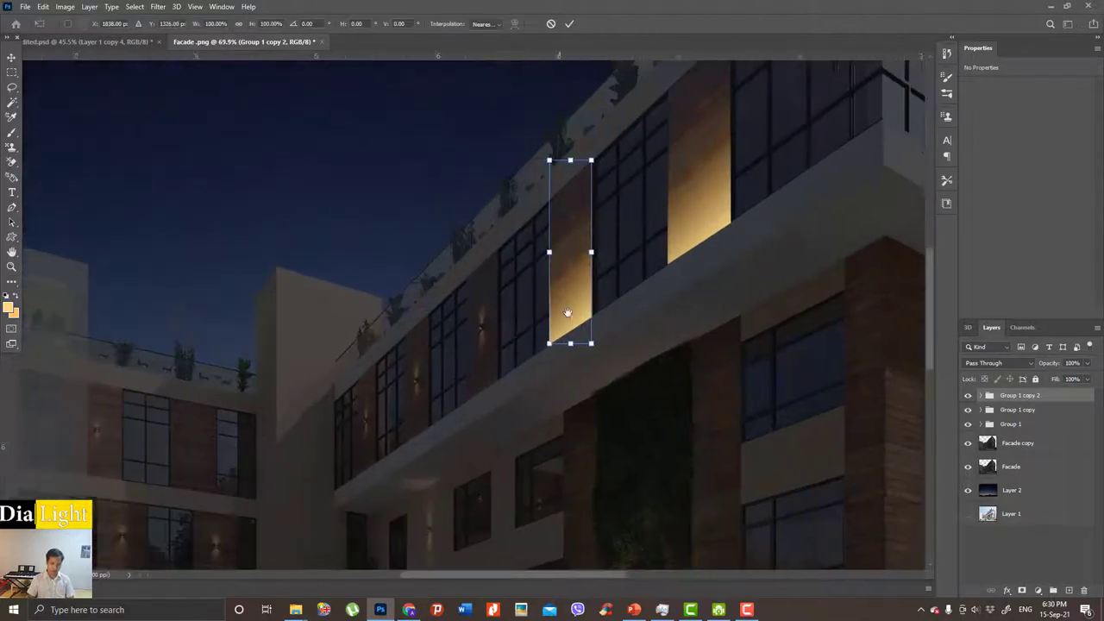
pyautogui.scroll(2, 535, 285)
pyautogui.moveTo(574, 282); pyautogui.dragTo(456, 358)
pyautogui.scroll(2, 454, 249)
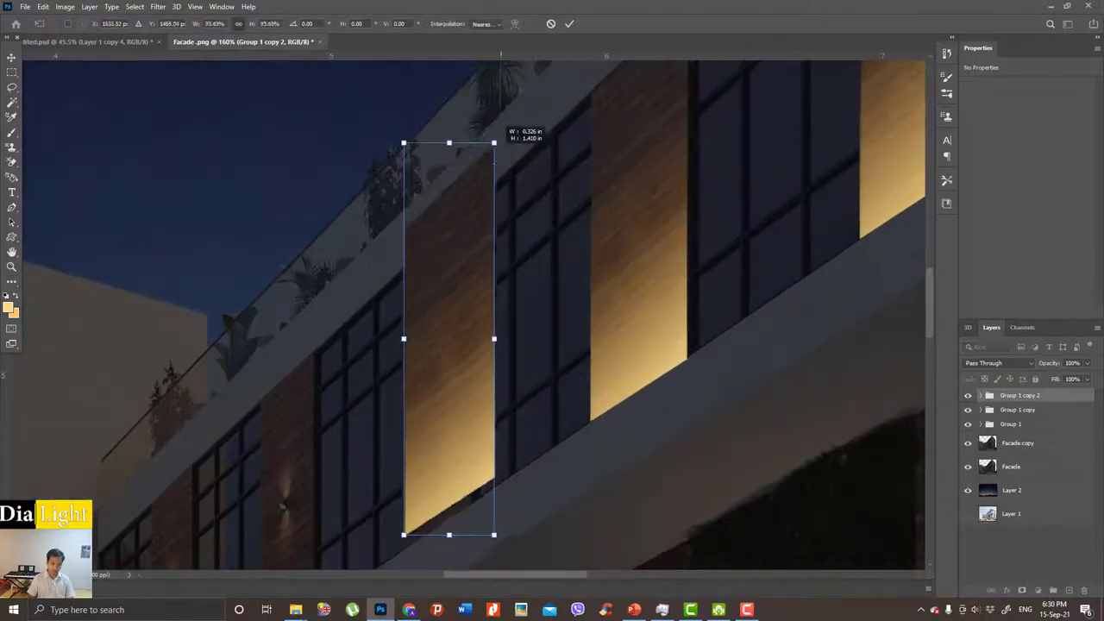
pyautogui.moveTo(508, 130); pyautogui.dragTo(477, 402)
pyautogui.scroll(2, 483, 316)
pyautogui.scroll(2, 536, 234)
pyautogui.moveTo(543, 191); pyautogui.dragTo(532, 165)
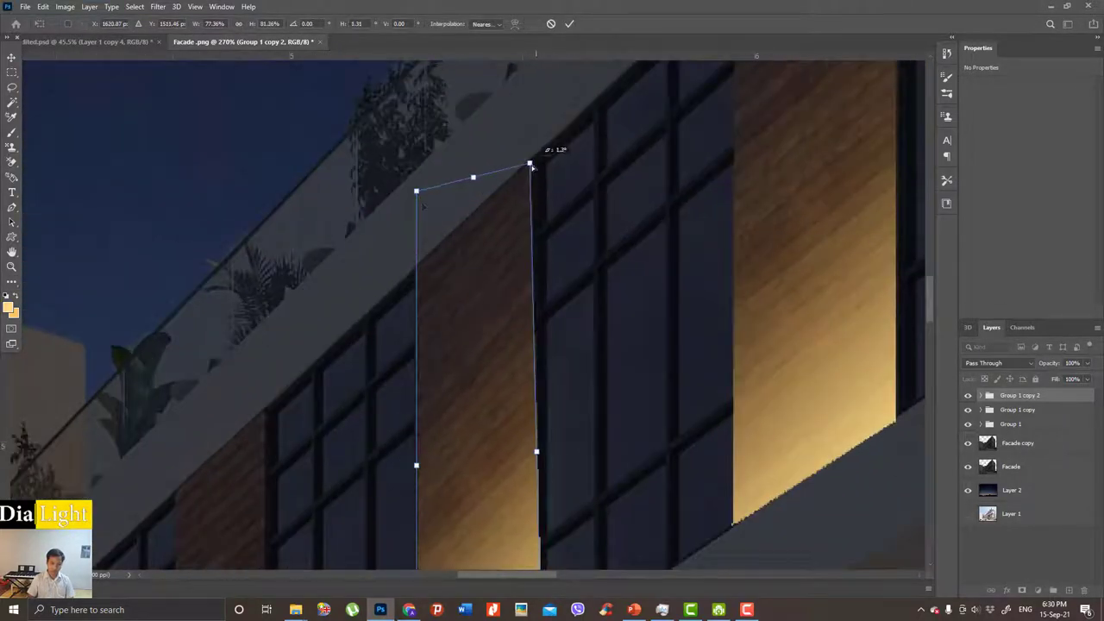
pyautogui.moveTo(416, 184); pyautogui.dragTo(420, 173)
pyautogui.scroll(-2, 483, 302)
pyautogui.moveTo(483, 416); pyautogui.dragTo(487, 423)
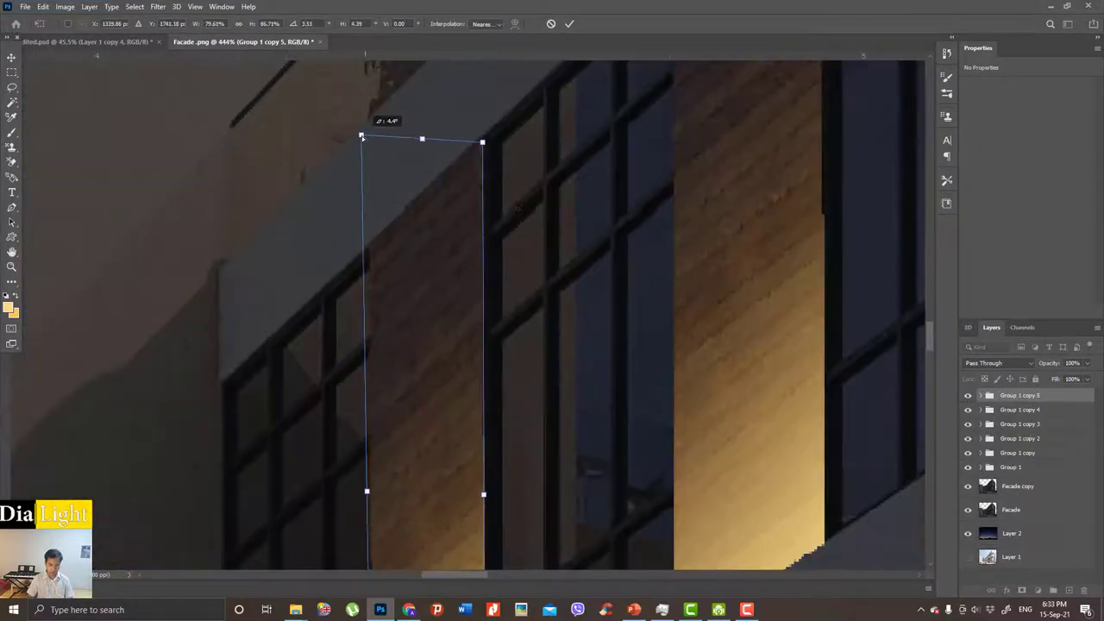
pyautogui.scroll(-2, 361, 137)
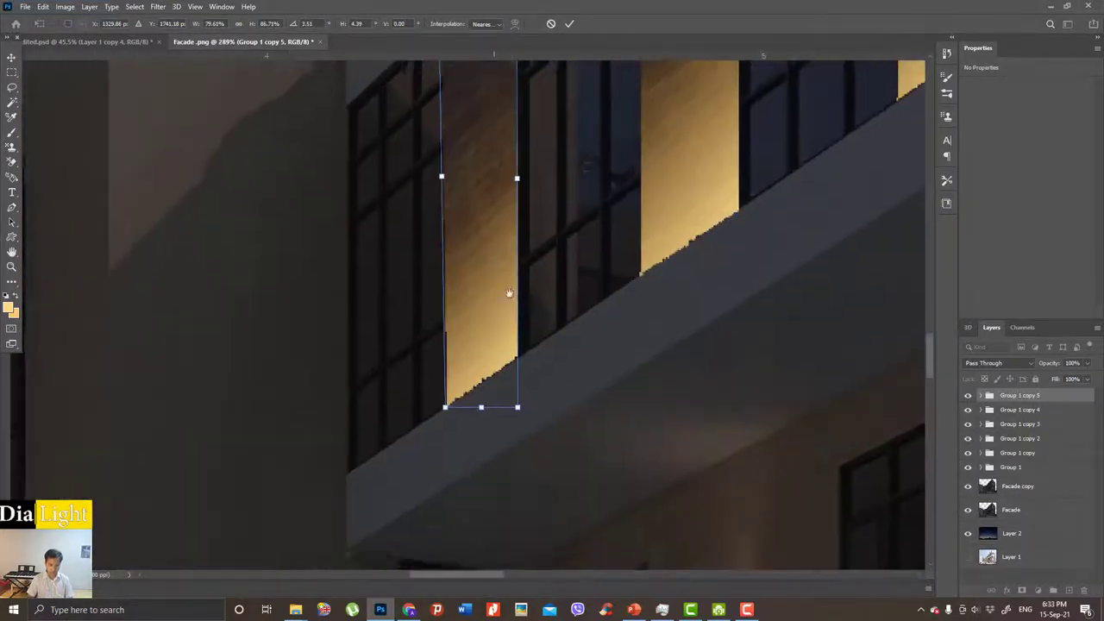
pyautogui.scroll(2, 409, 405)
pyautogui.scroll(1, 410, 405)
pyautogui.moveTo(409, 407); pyautogui.dragTo(410, 403)
pyautogui.scroll(-5, 457, 371)
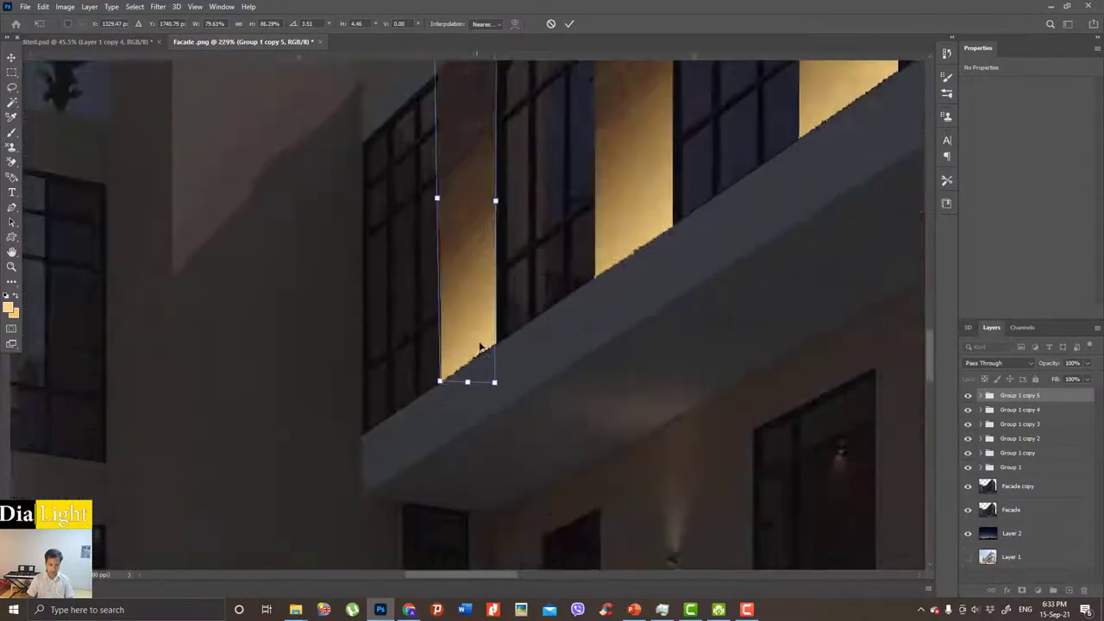
pyautogui.press('Return')
# Pan across the upper facade to review the lit wooden panels.
pyautogui.scroll(-3, 500, 362)
pyautogui.scroll(1, 526, 367)
pyautogui.moveTo(524, 366); pyautogui.dragTo(635, 336)
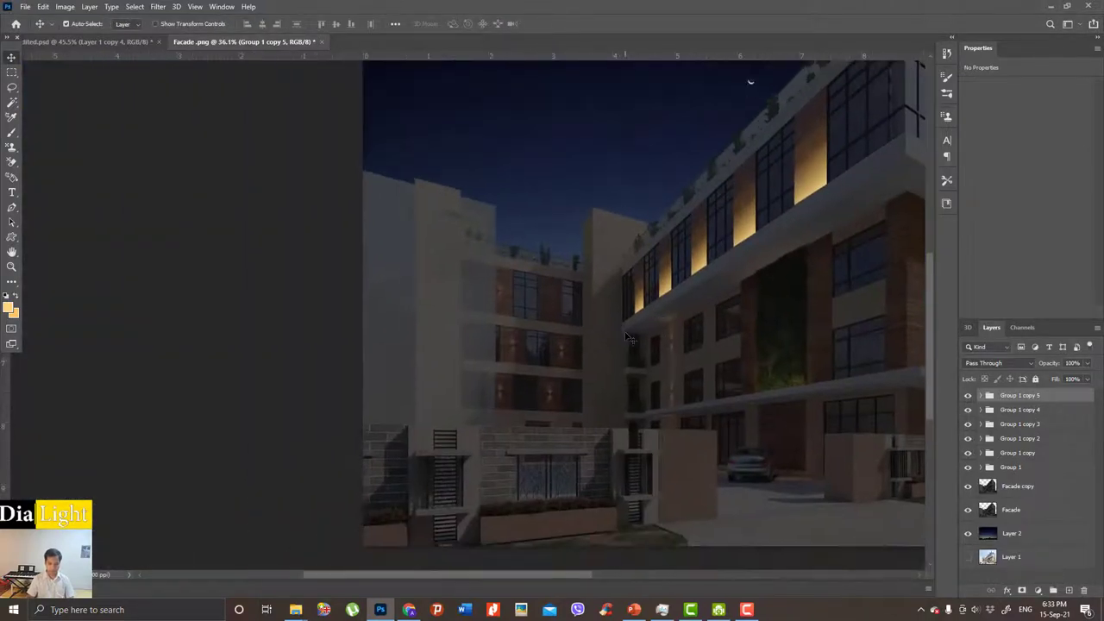
pyautogui.scroll(2, 604, 380)
pyautogui.scroll(2, 476, 347)
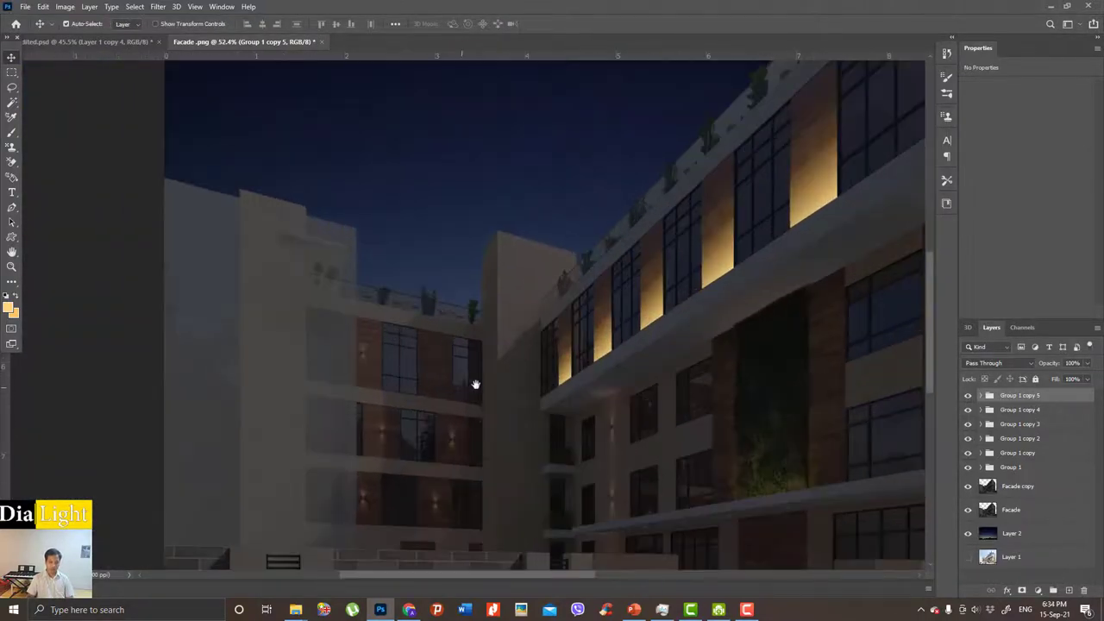
pyautogui.scroll(1, 503, 351)
pyautogui.scroll(2, 487, 342)
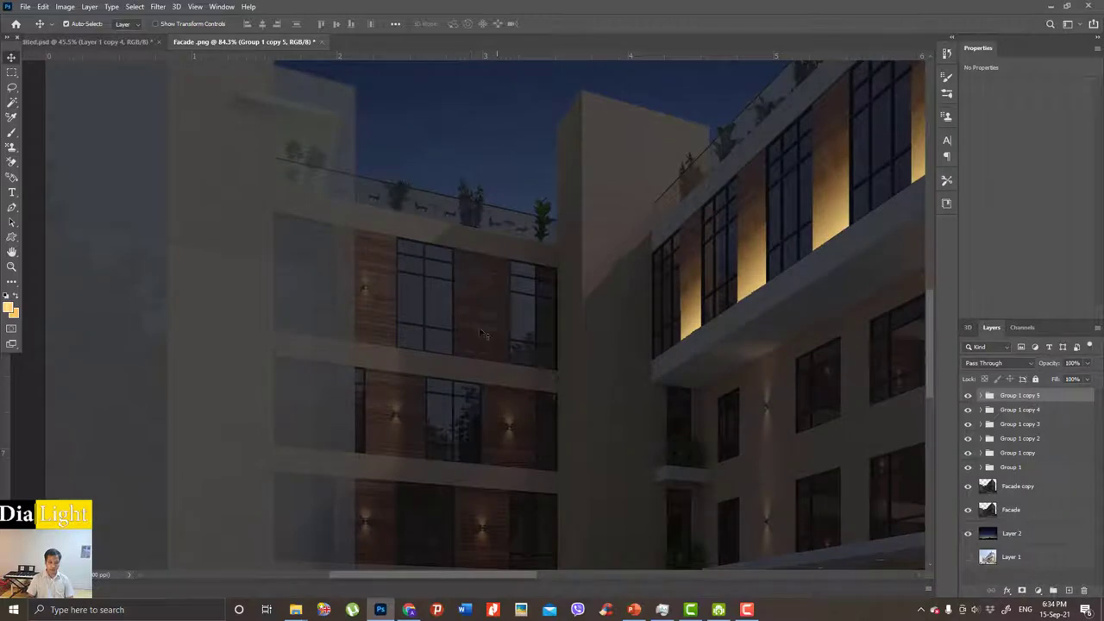
pyautogui.scroll(1, 526, 321)
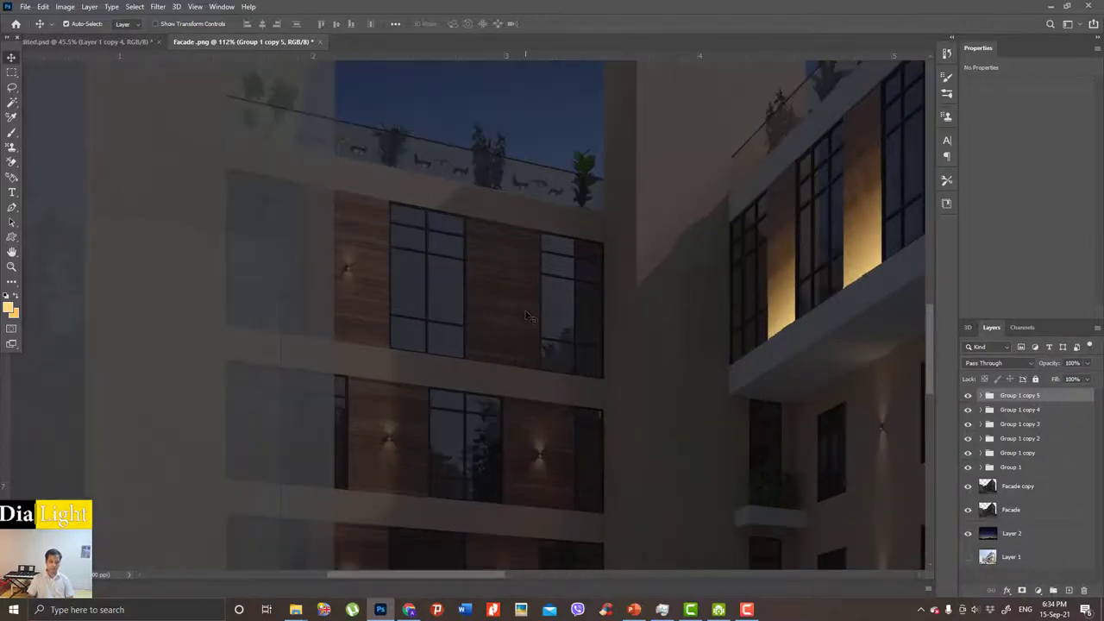
pyautogui.scroll(-1, 508, 300)
pyautogui.moveTo(819, 256); pyautogui.dragTo(710, 296)
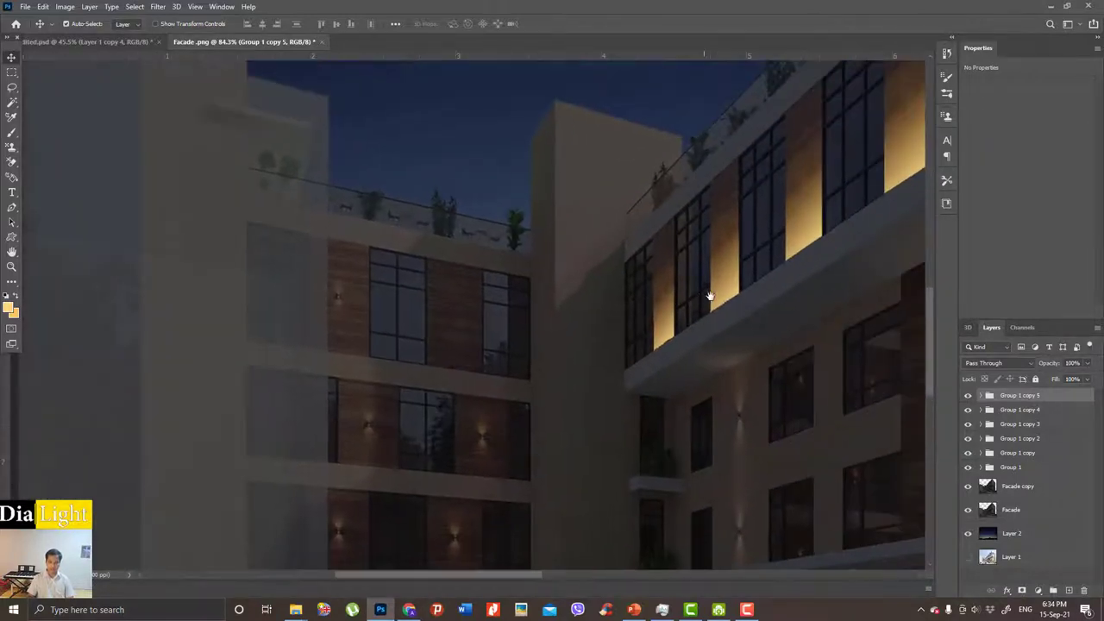
pyautogui.scroll(-2, 880, 322)
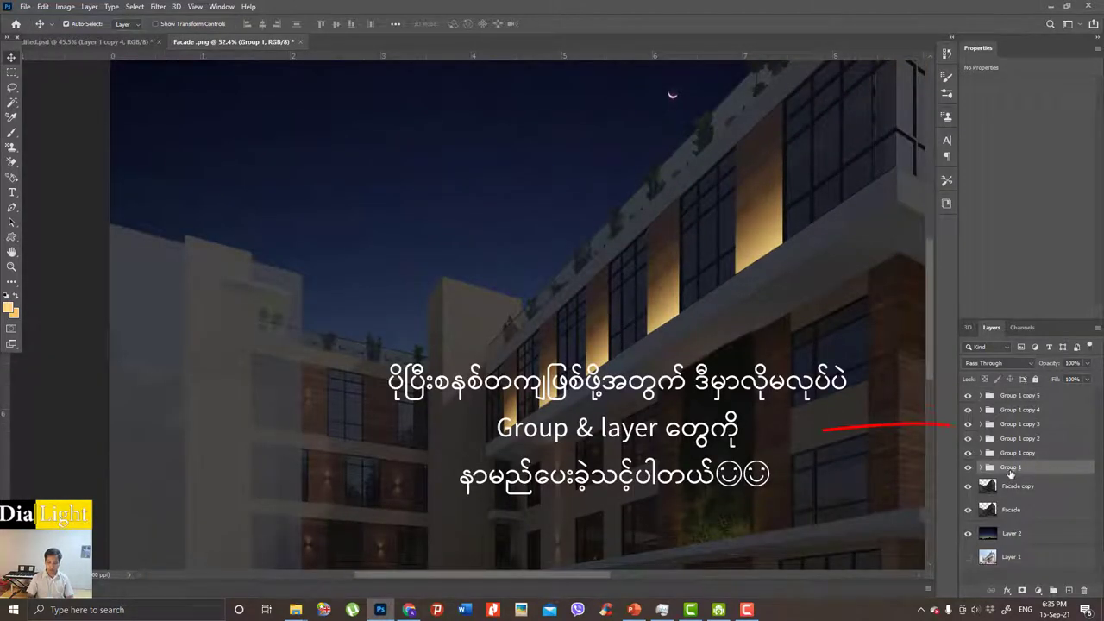
pyautogui.press('ctrl')
# Duplicate Group 1 as Group 1 copy 6 and delete its Wood texture layer.
pyautogui.hotkey('ctrl', 'j')
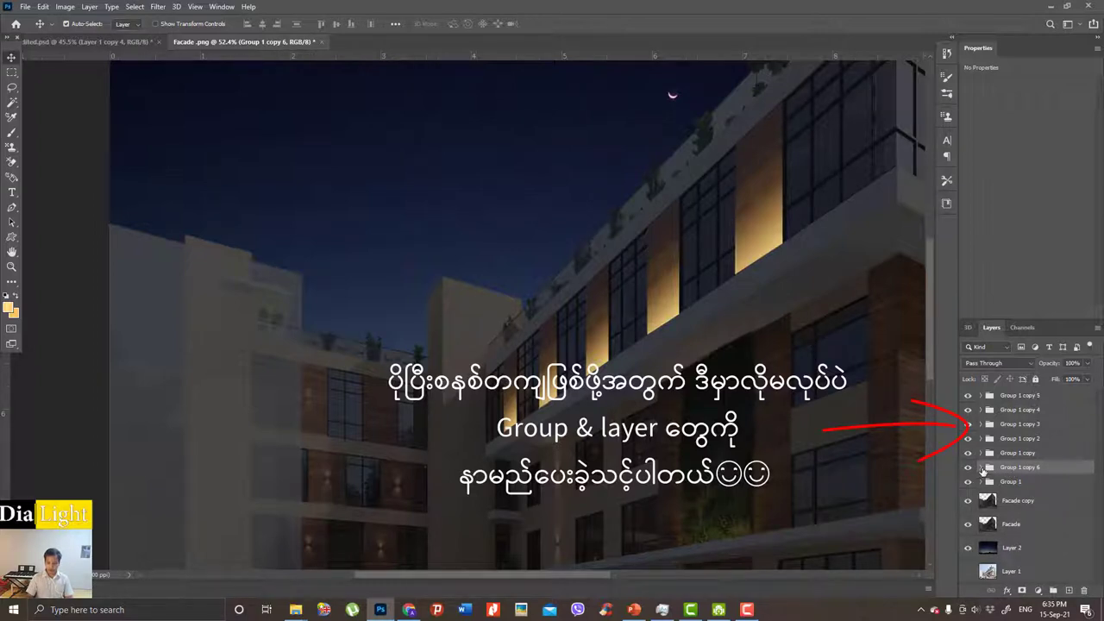
pyautogui.click(980, 467)
pyautogui.scroll(-1, 1022, 490)
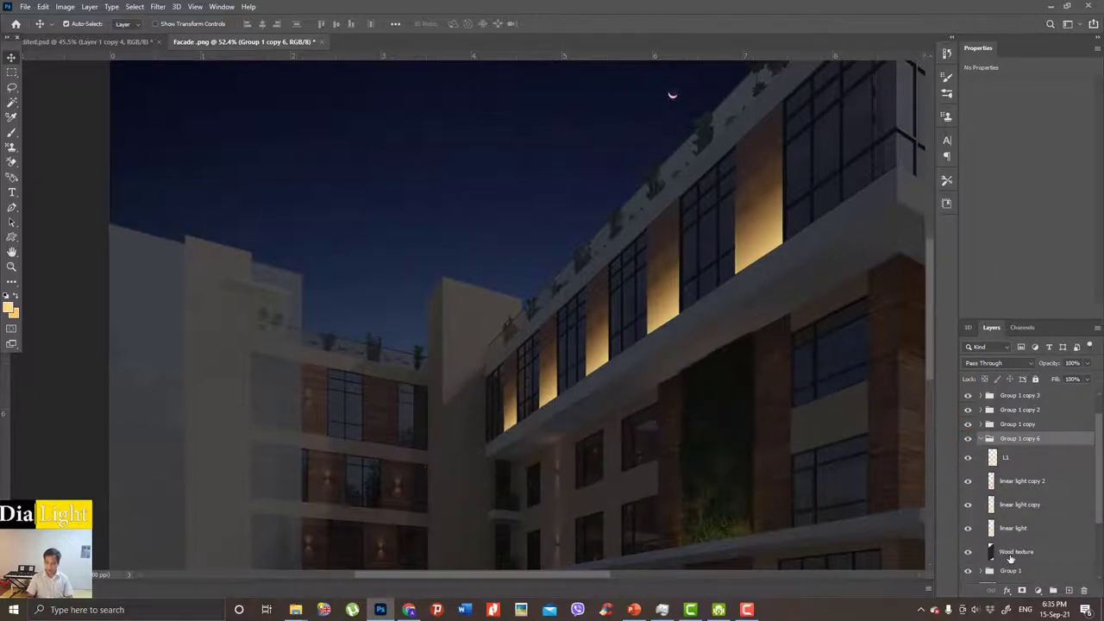
pyautogui.click(1011, 554)
pyautogui.press('Delete')
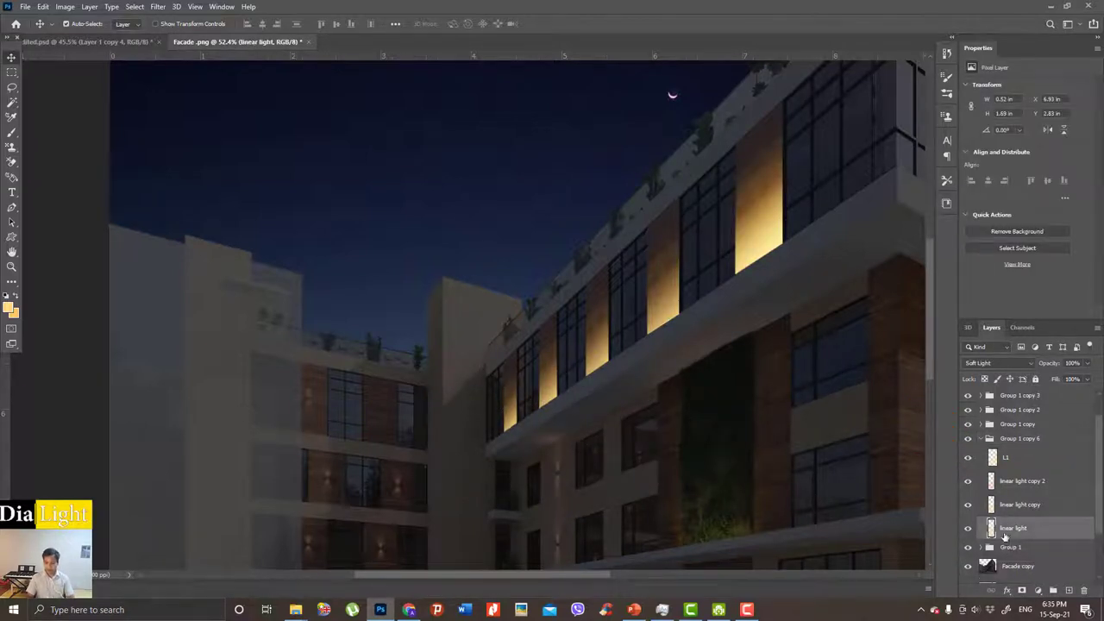
pyautogui.click(984, 439)
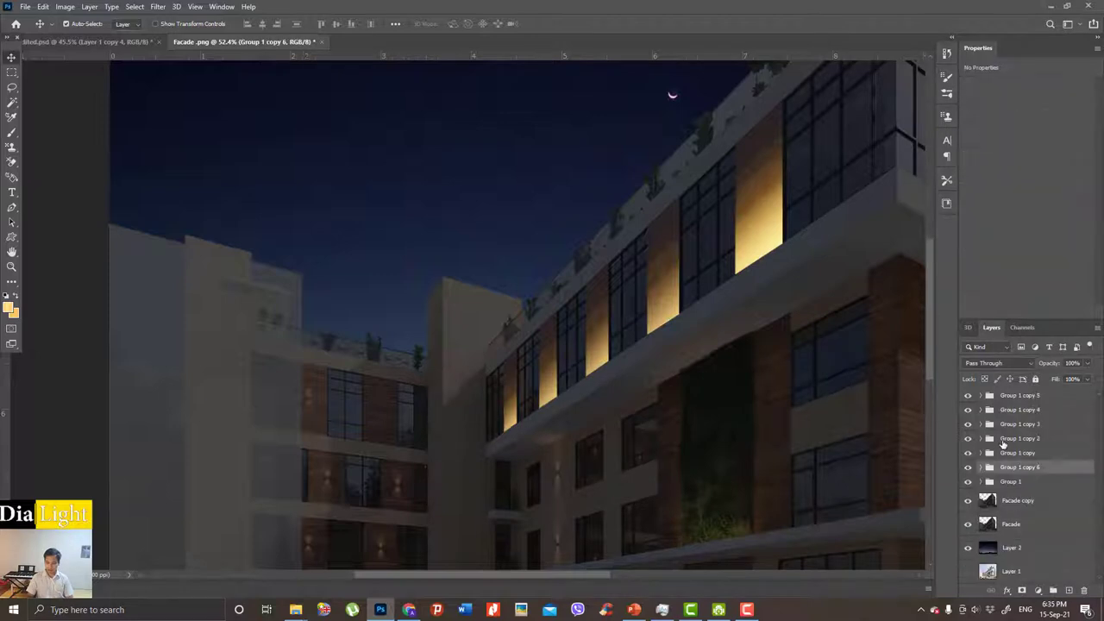
pyautogui.click(1002, 441)
pyautogui.click(1016, 471)
pyautogui.hotkey('ctrl', 't')
# Move the Group 1 copy 6 glow onto the left-wing wood panel and shrink it to fit.
pyautogui.moveTo(751, 239)
pyautogui.mouseDown()
pyautogui.moveTo(378, 422)
pyautogui.moveTo(446, 371)
pyautogui.mouseUp()
pyautogui.keyDown('alt'); pyautogui.scroll(2, 377, 421); pyautogui.keyUp('alt')
pyautogui.keyDown('alt'); pyautogui.scroll(2, 377, 422); pyautogui.keyUp('alt')
pyautogui.keyDown('alt'); pyautogui.scroll(2, 429, 417); pyautogui.keyUp('alt')
pyautogui.moveTo(428, 416); pyautogui.dragTo(428, 398)
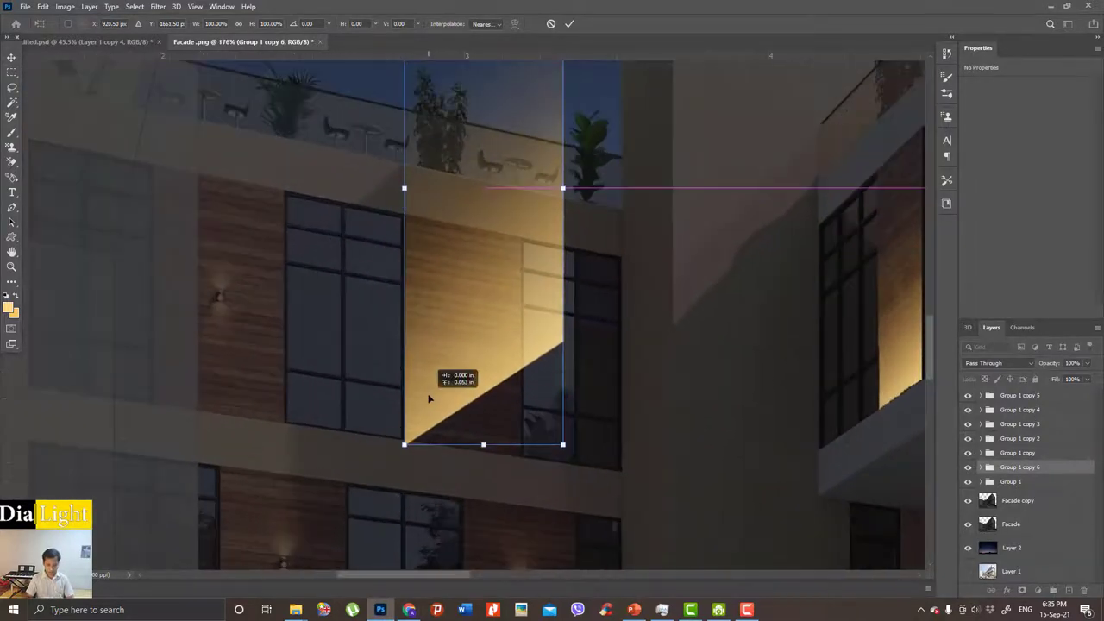
pyautogui.keyDown('alt'); pyautogui.scroll(-1, 536, 270); pyautogui.keyUp('alt')
pyautogui.keyDown('alt'); pyautogui.scroll(-1, 536, 270); pyautogui.keyUp('alt')
pyautogui.keyDown('alt'); pyautogui.scroll(-1, 536, 270); pyautogui.keyUp('alt')
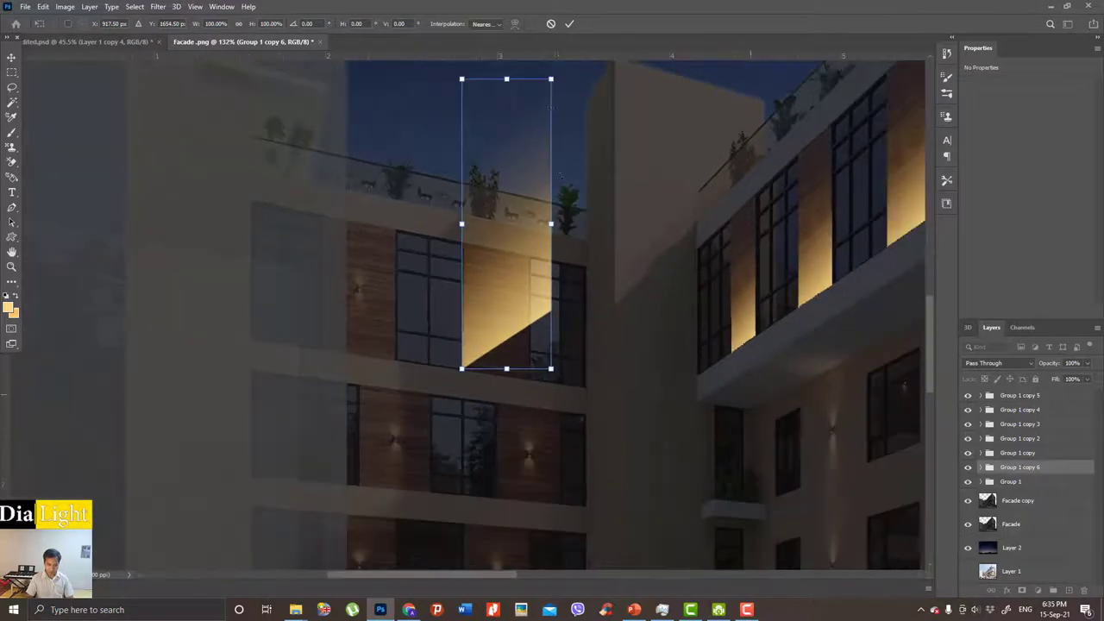
pyautogui.moveTo(545, 88); pyautogui.dragTo(519, 154)
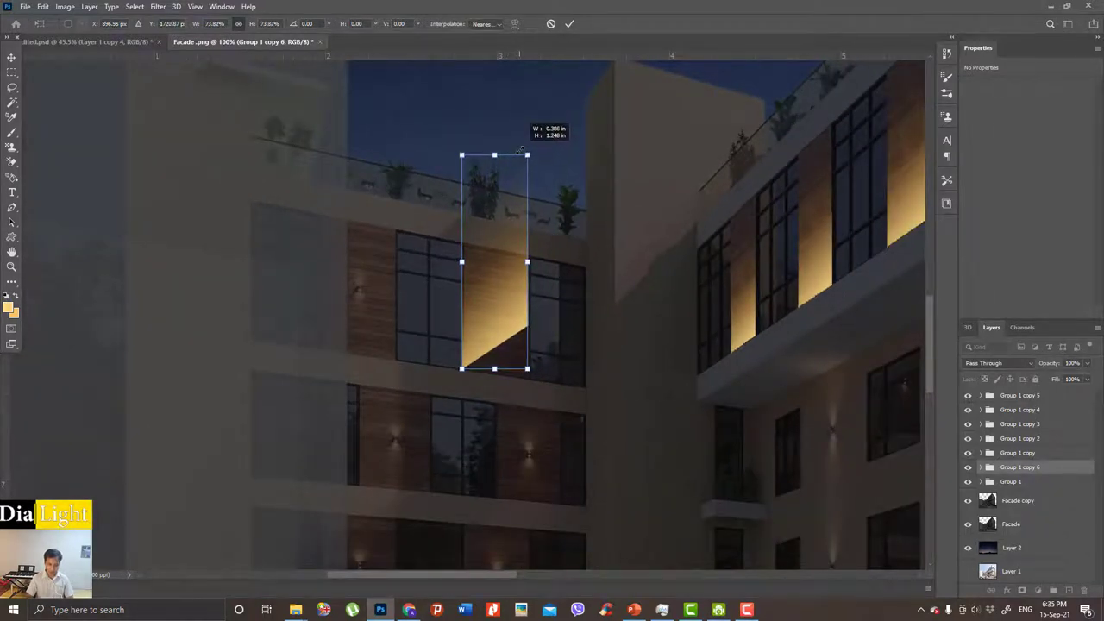
pyautogui.moveTo(518, 153); pyautogui.dragTo(520, 152)
pyautogui.keyDown('alt'); pyautogui.scroll(2, 521, 152); pyautogui.keyUp('alt')
pyautogui.moveTo(544, 349); pyautogui.dragTo(554, 295)
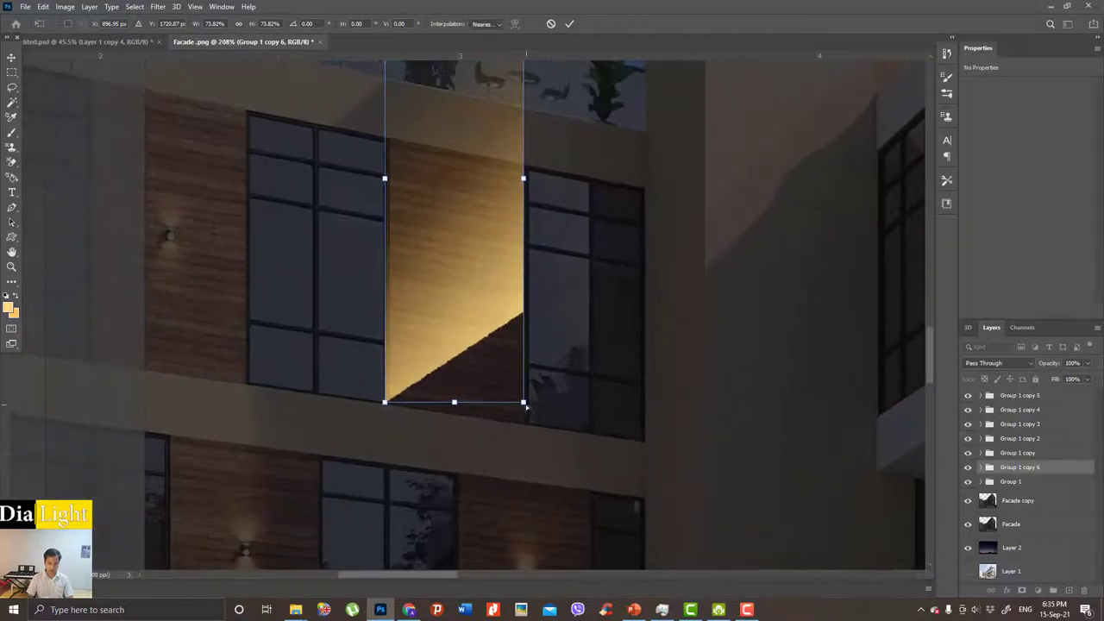
# Distort the glow's corners to match the slanted slab and commit the transform.
pyautogui.moveTo(524, 402); pyautogui.dragTo(525, 544)
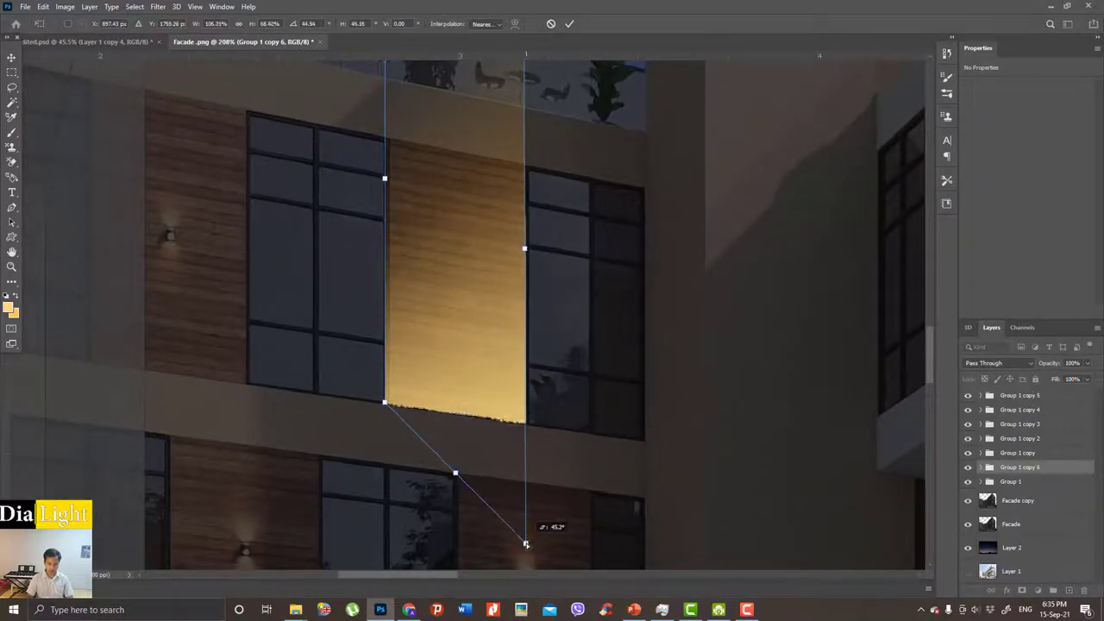
pyautogui.keyDown('alt'); pyautogui.scroll(-2, 526, 544); pyautogui.keyUp('alt')
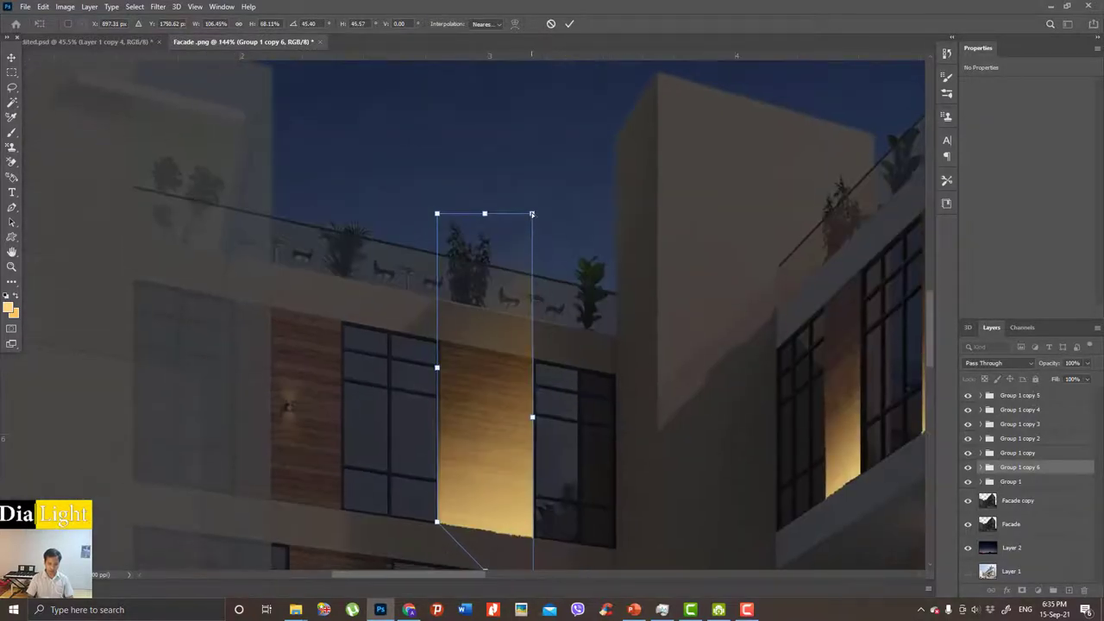
pyautogui.moveTo(531, 214); pyautogui.dragTo(535, 363)
pyautogui.keyDown('alt'); pyautogui.scroll(-2, 535, 362); pyautogui.keyUp('alt')
pyautogui.moveTo(475, 256); pyautogui.dragTo(466, 300)
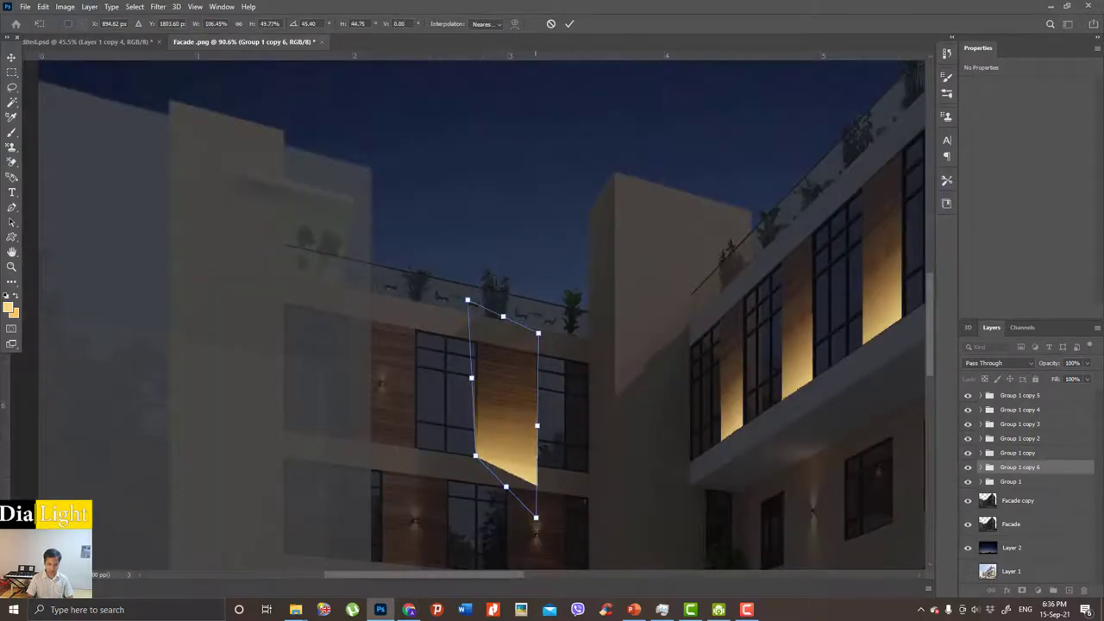
pyautogui.moveTo(536, 517); pyautogui.dragTo(537, 459)
pyautogui.keyDown('alt'); pyautogui.scroll(3, 543, 395); pyautogui.keyUp('alt')
pyautogui.moveTo(371, 169); pyautogui.dragTo(372, 182)
pyautogui.keyDown('alt'); pyautogui.scroll(-2, 406, 186); pyautogui.keyUp('alt')
pyautogui.keyDown('alt'); pyautogui.scroll(2, 465, 346); pyautogui.keyUp('alt')
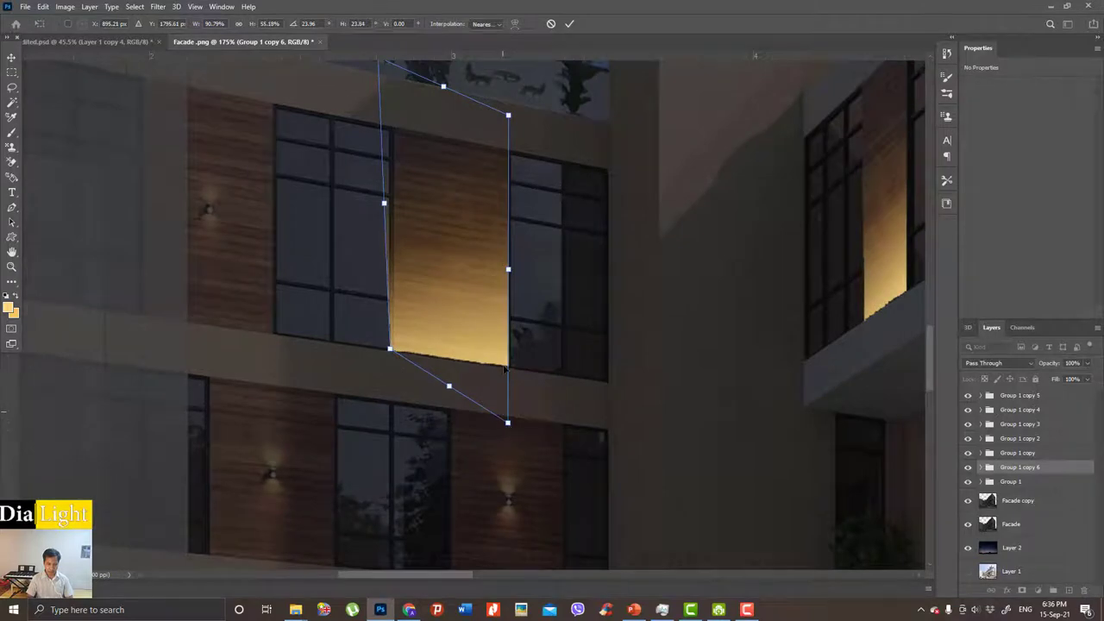
pyautogui.keyDown('alt'); pyautogui.scroll(-2, 506, 369); pyautogui.keyUp('alt')
pyautogui.press('Return')
pyautogui.keyDown('alt'); pyautogui.scroll(2, 524, 297); pyautogui.keyUp('alt')
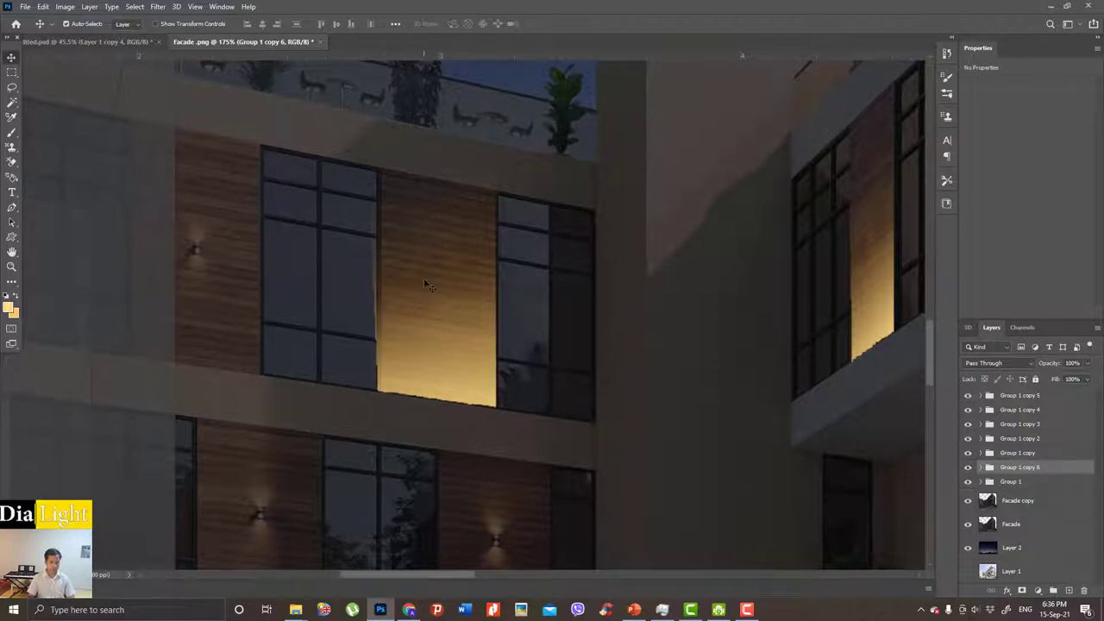
# Marquee a strip along the glow's left edge and try deleting it, dismissing the cannot-clear error.
pyautogui.click(12, 73)
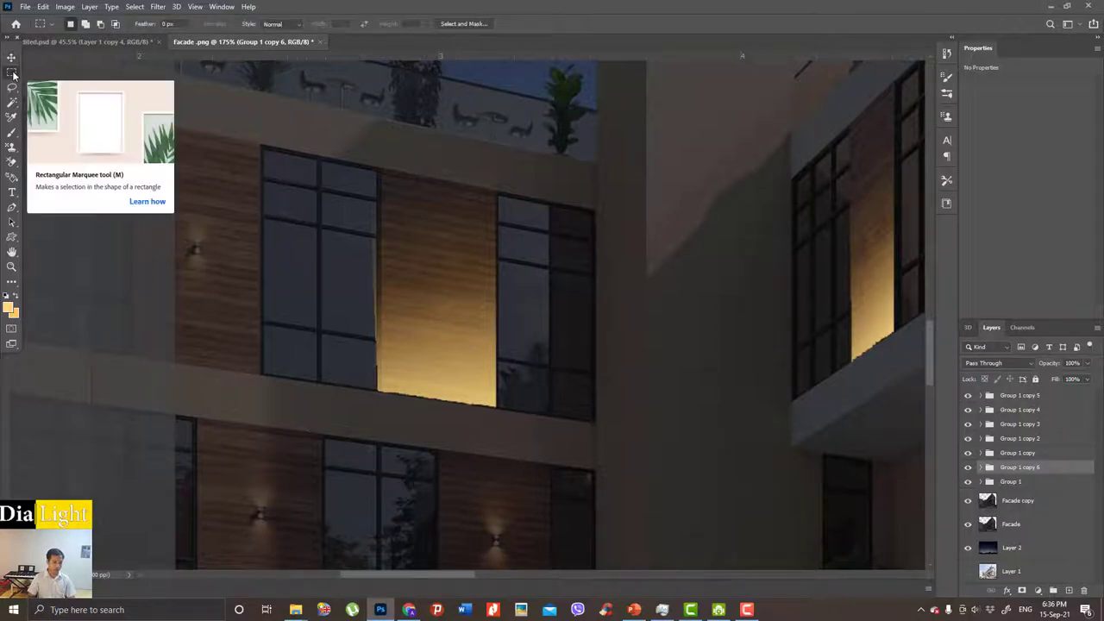
pyautogui.moveTo(345, 128); pyautogui.dragTo(381, 459)
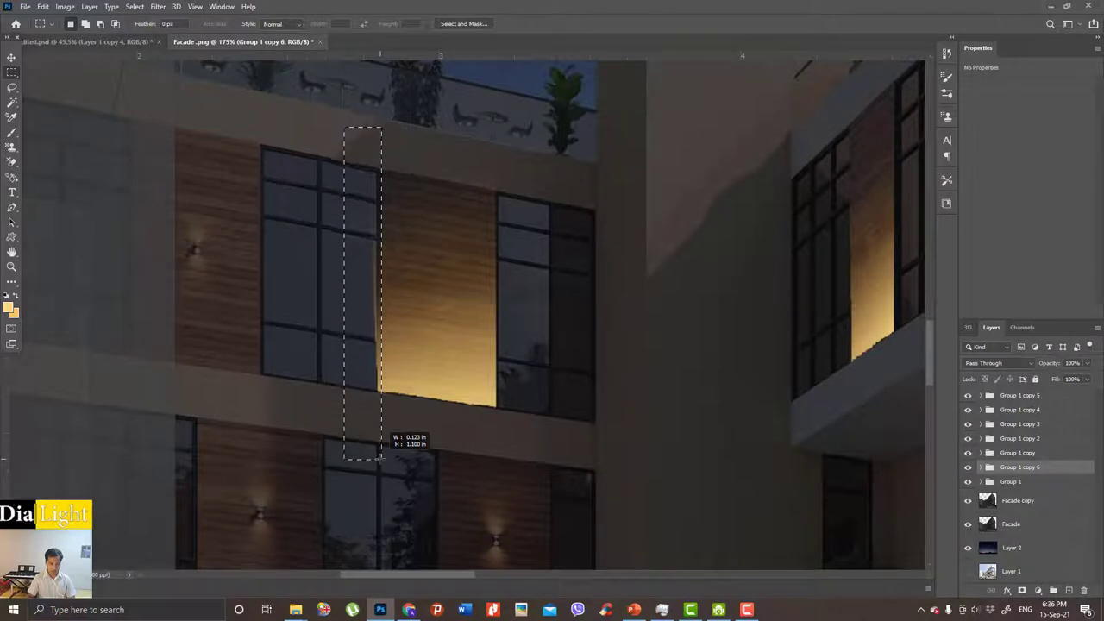
pyautogui.moveTo(381, 459); pyautogui.dragTo(382, 439)
pyautogui.click(377, 440)
pyautogui.scroll(3, 382, 295)
pyautogui.scroll(1, 382, 296)
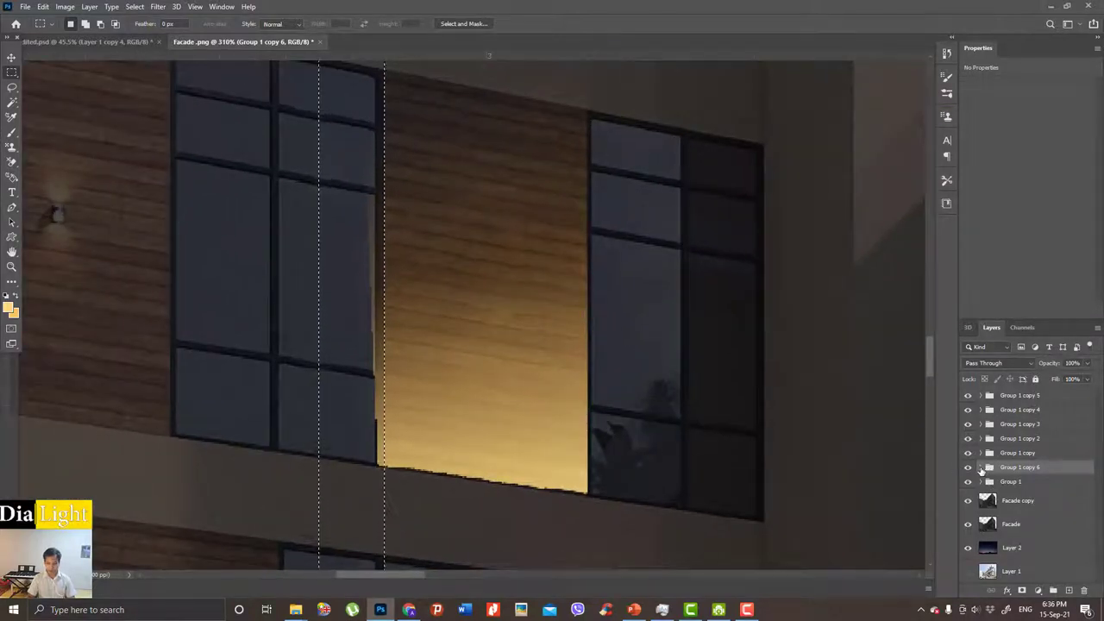
pyautogui.press('Delete')
pyautogui.press('Return')
# Expand Group 1 copy 6, select its L1 and linear light layers, then deselect.
pyautogui.click(982, 468)
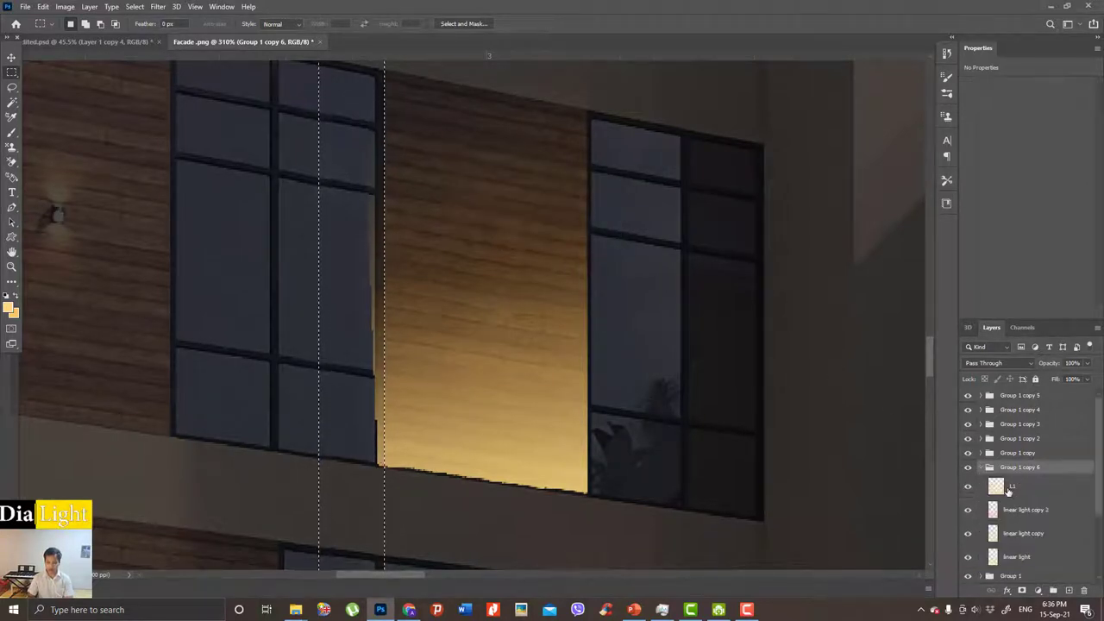
pyautogui.click(1007, 490)
pyautogui.click(1011, 511)
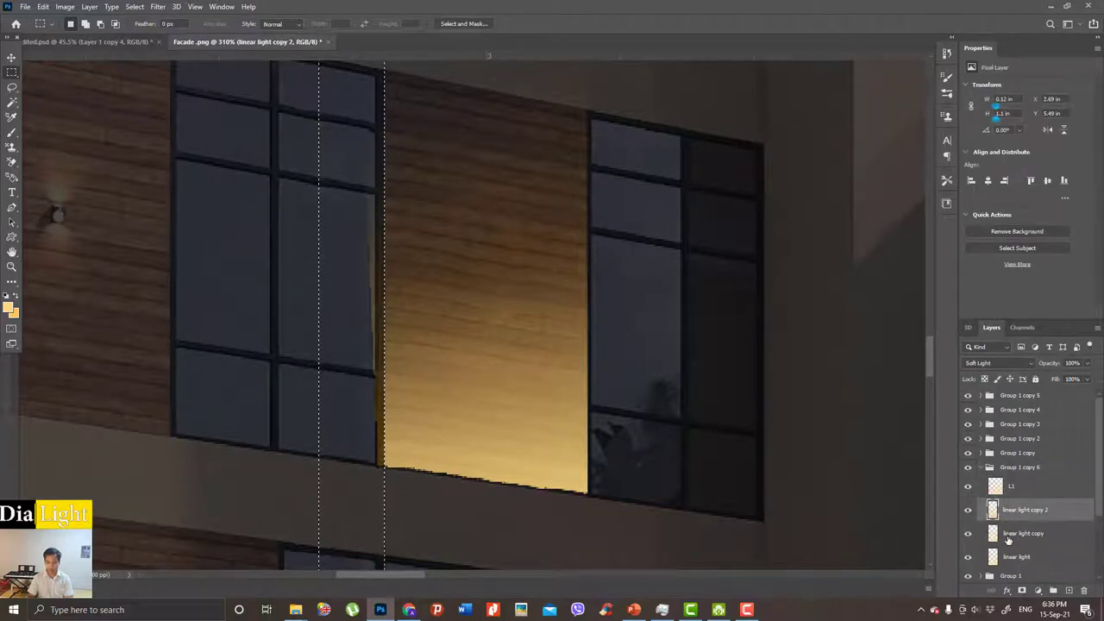
pyautogui.click(1010, 533)
pyautogui.click(1007, 556)
pyautogui.click(1008, 533)
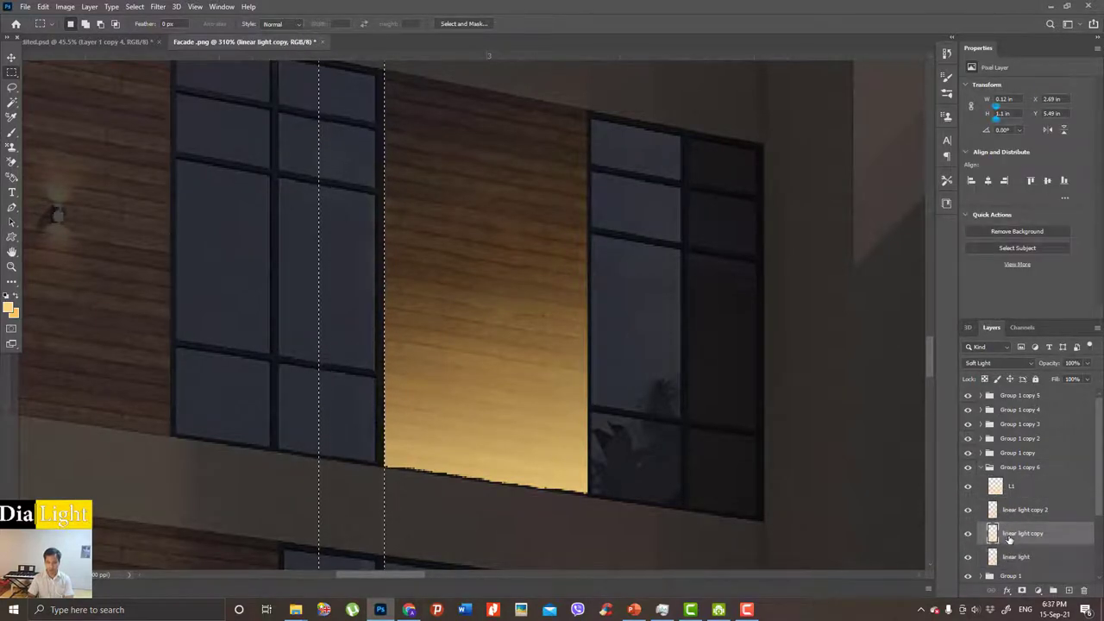
pyautogui.scroll(-2, 395, 266)
pyautogui.hotkey('ctrl', 'd')
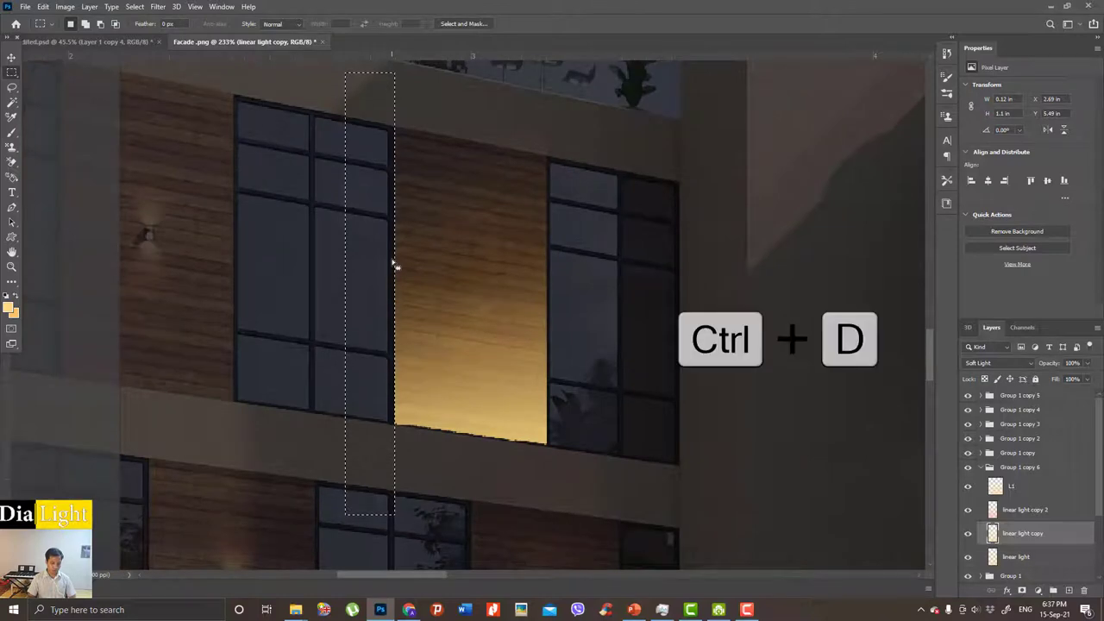
pyautogui.scroll(2, 549, 256)
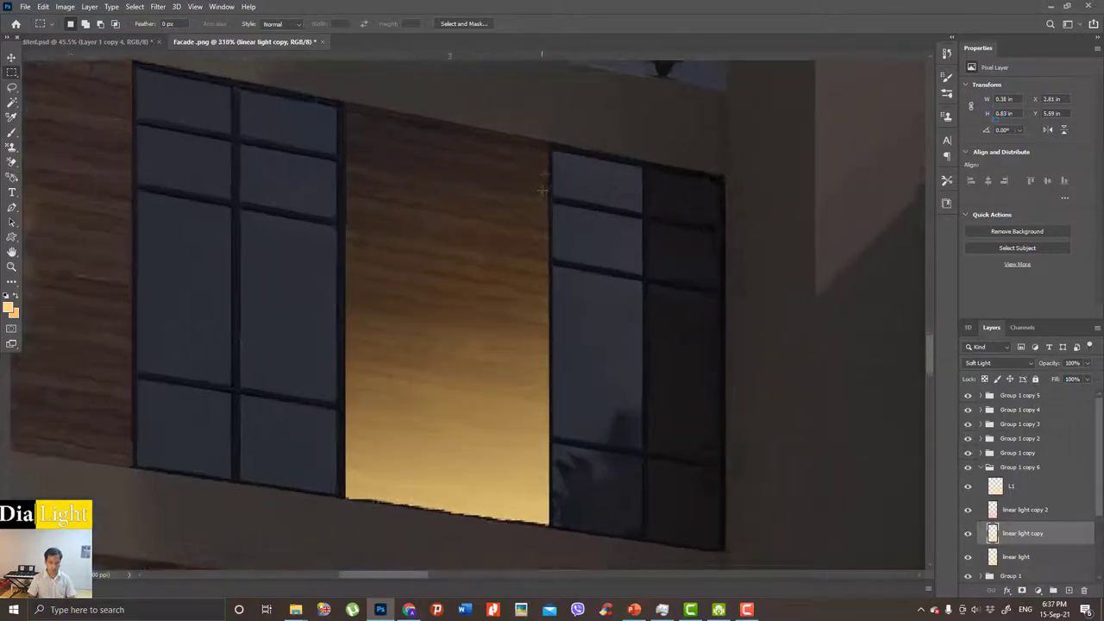
pyautogui.scroll(1, 548, 256)
pyautogui.scroll(-3, 605, 406)
# Marquee a strip along the glow's right edge and select the L1 and linear light layers.
pyautogui.moveTo(611, 428); pyautogui.dragTo(547, 105)
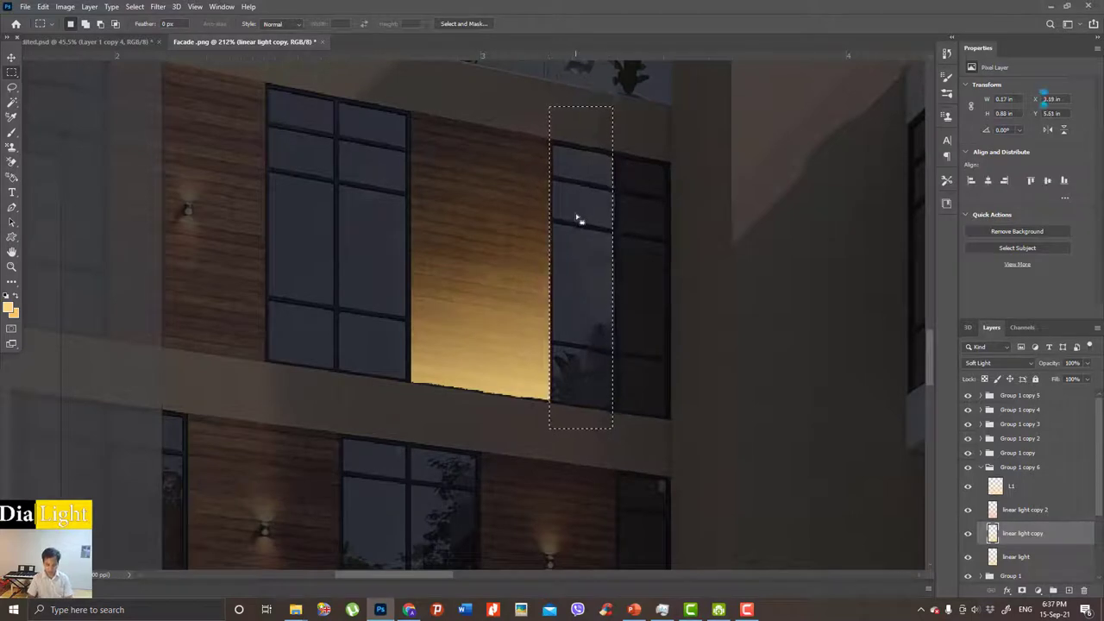
pyautogui.press('Right')
pyautogui.press('Right')
pyautogui.press('Right')
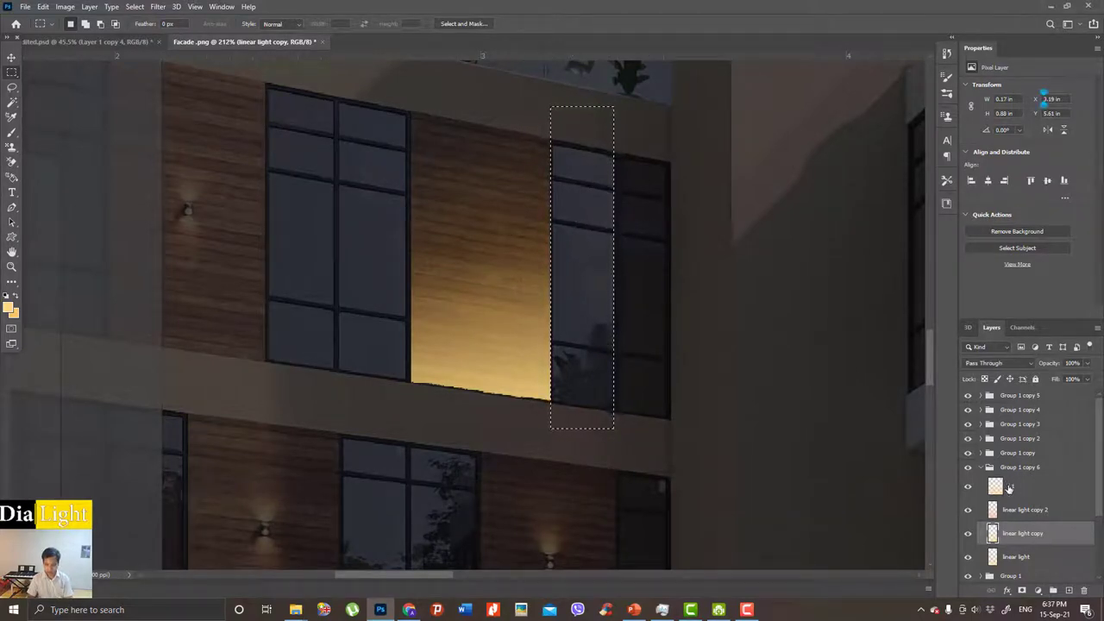
pyautogui.click(1005, 488)
pyautogui.write('L1')
pyautogui.click(999, 509)
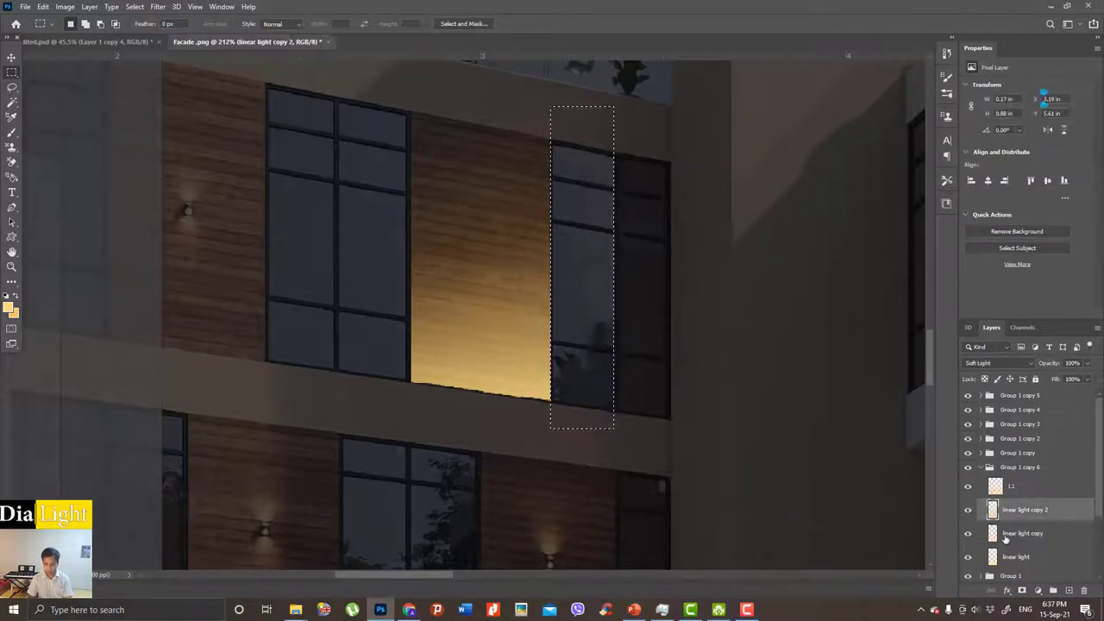
pyautogui.click(992, 531)
pyautogui.click(984, 547)
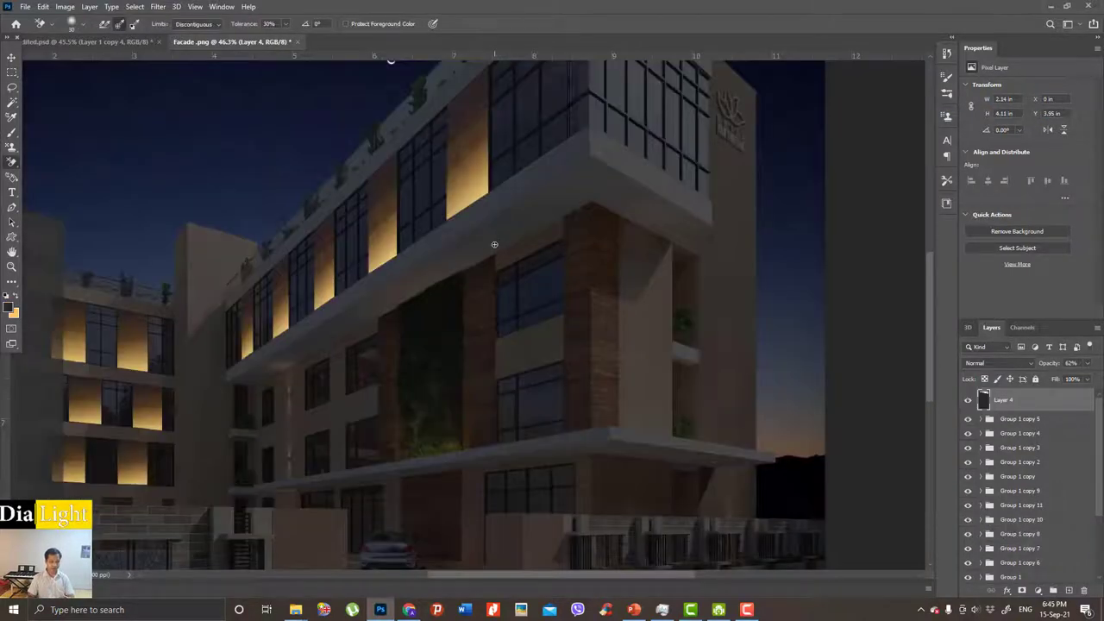
# Switch to the Brush tool and open the brush preset picker in the options bar.
pyautogui.scroll(-1, 494, 245)
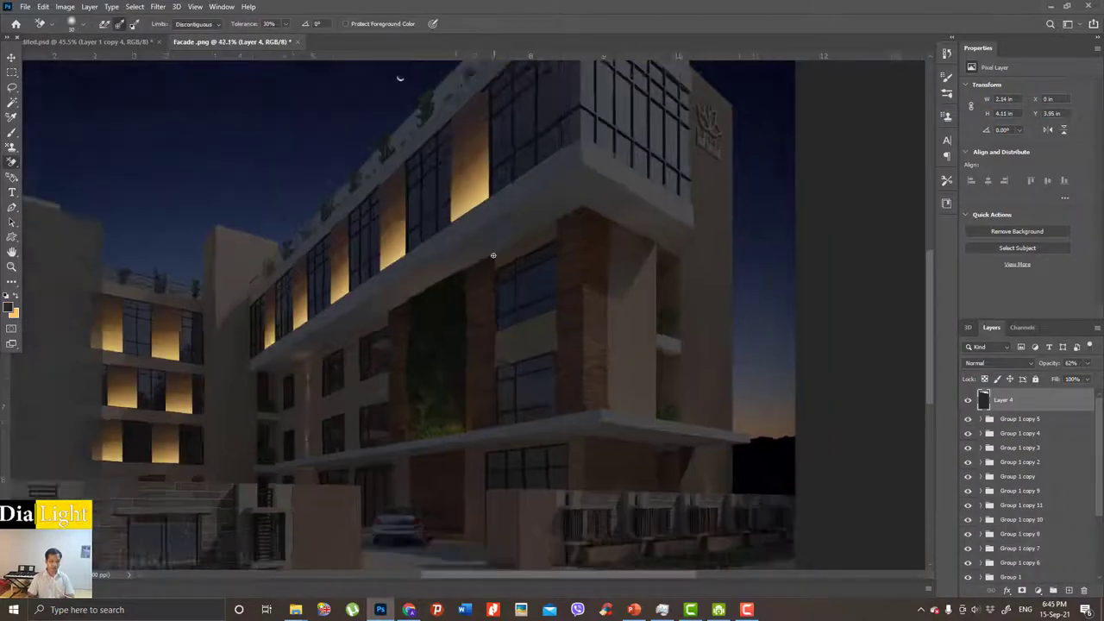
pyautogui.scroll(2, 480, 214)
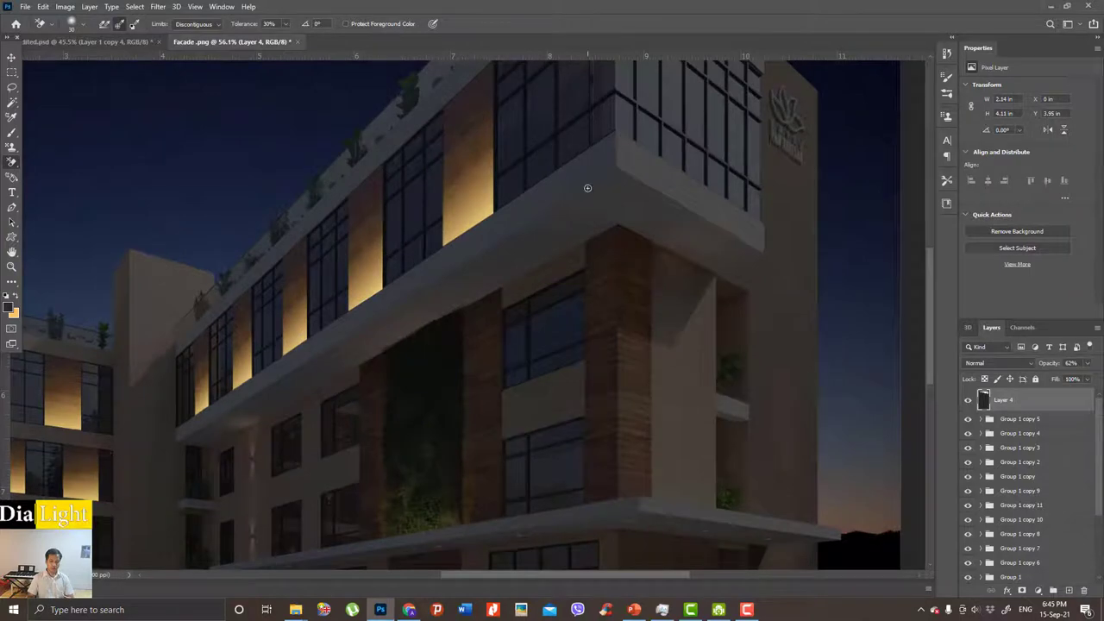
pyautogui.scroll(-2, 645, 358)
pyautogui.scroll(1, 638, 359)
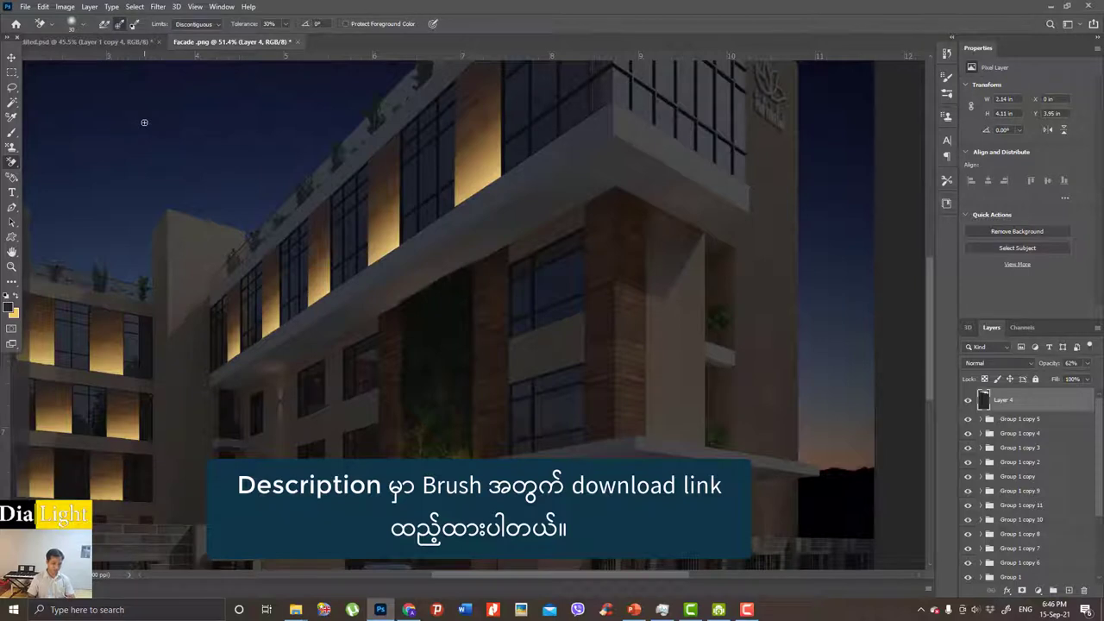
pyautogui.press('b')
pyautogui.click(81, 28)
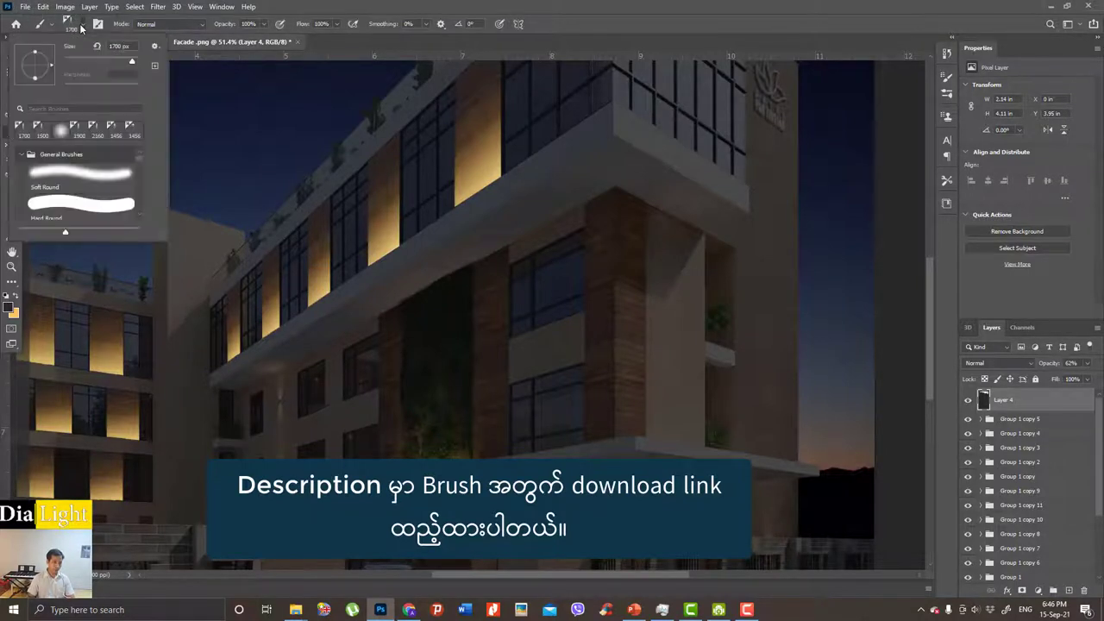
# Pick the 1700 light-beam preset, add a new layer, and undo a grey test stamp.
pyautogui.click(26, 135)
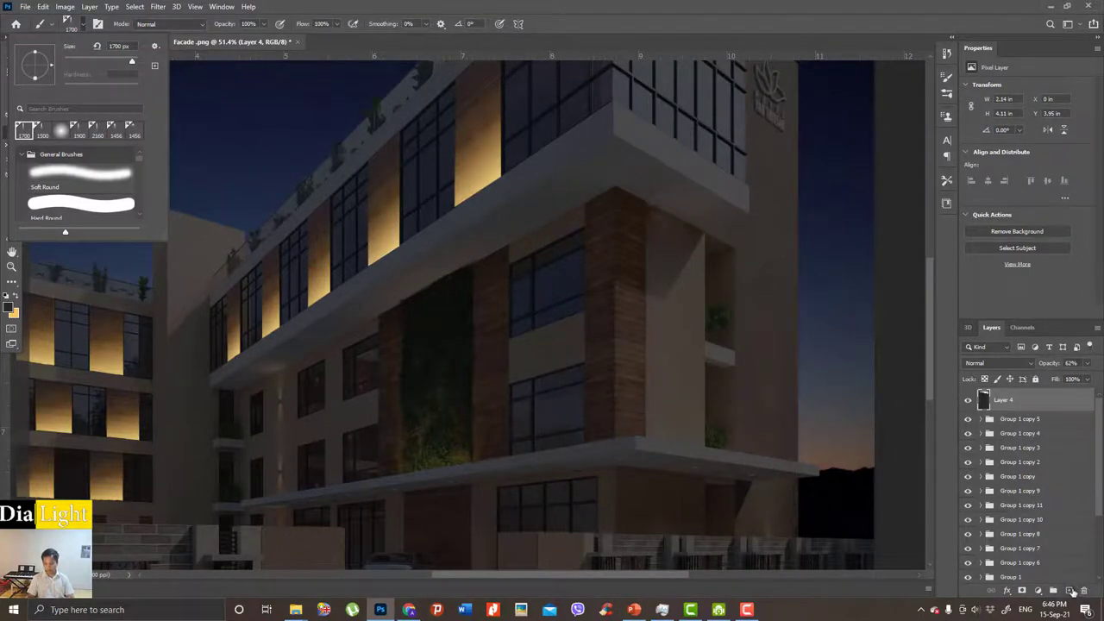
pyautogui.click(1071, 591)
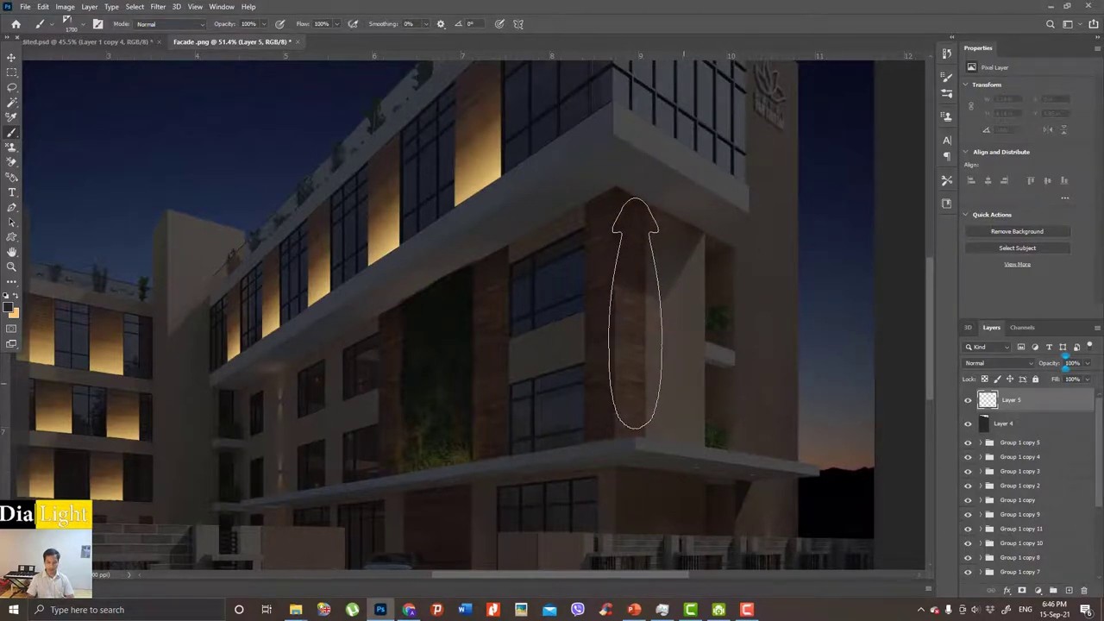
pyautogui.click(636, 312)
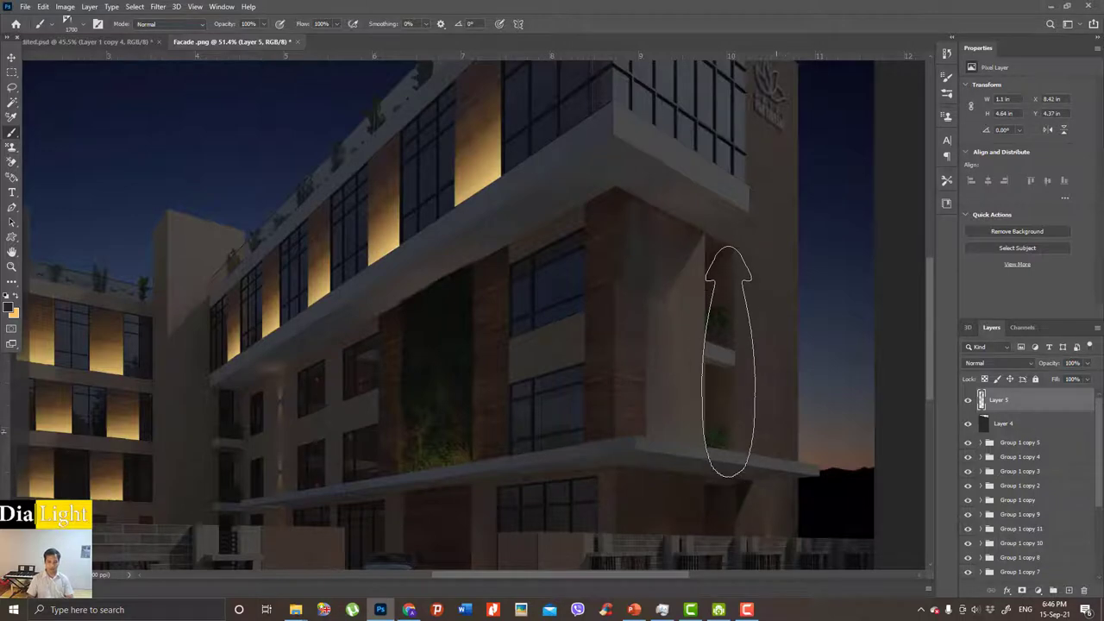
pyautogui.scroll(5, 699, 346)
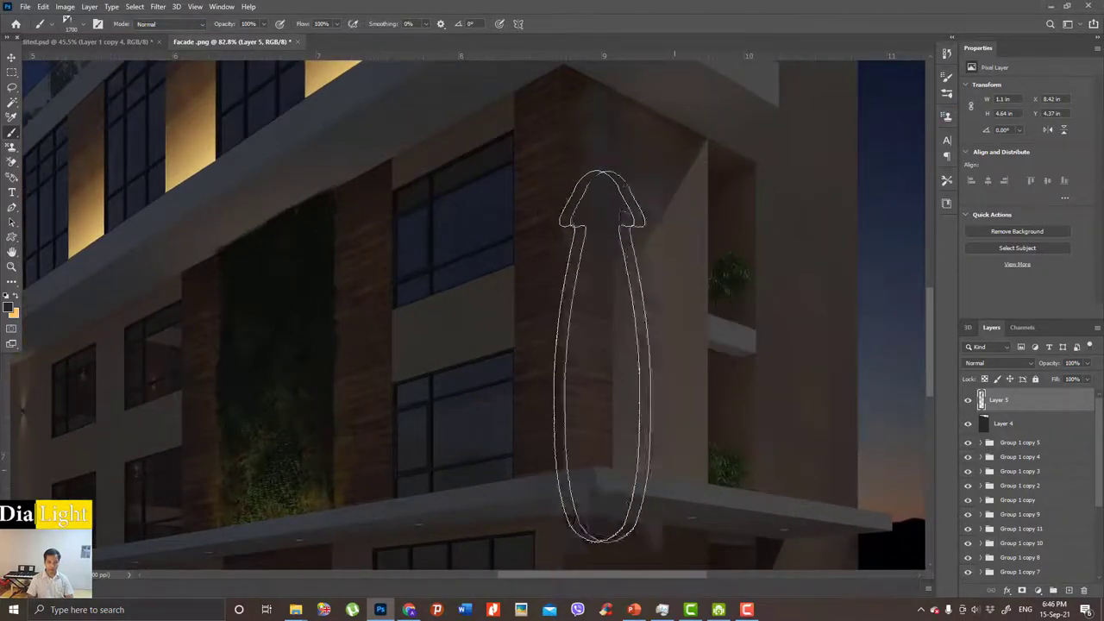
pyautogui.scroll(2, 663, 405)
pyautogui.scroll(2, 664, 439)
pyautogui.scroll(-2, 664, 439)
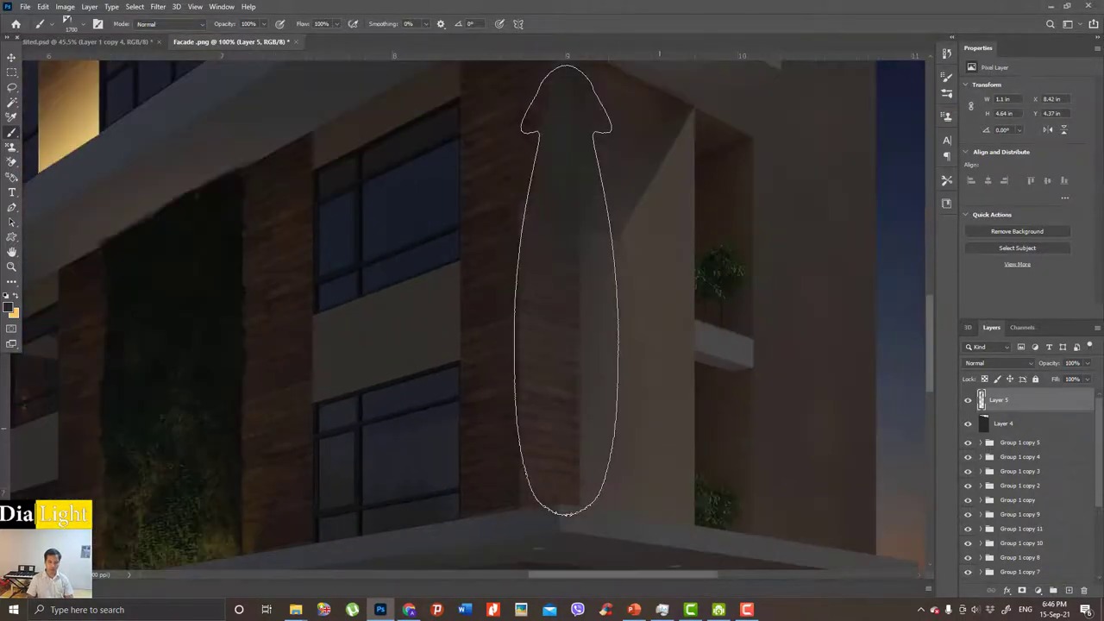
pyautogui.scroll(-2, 570, 328)
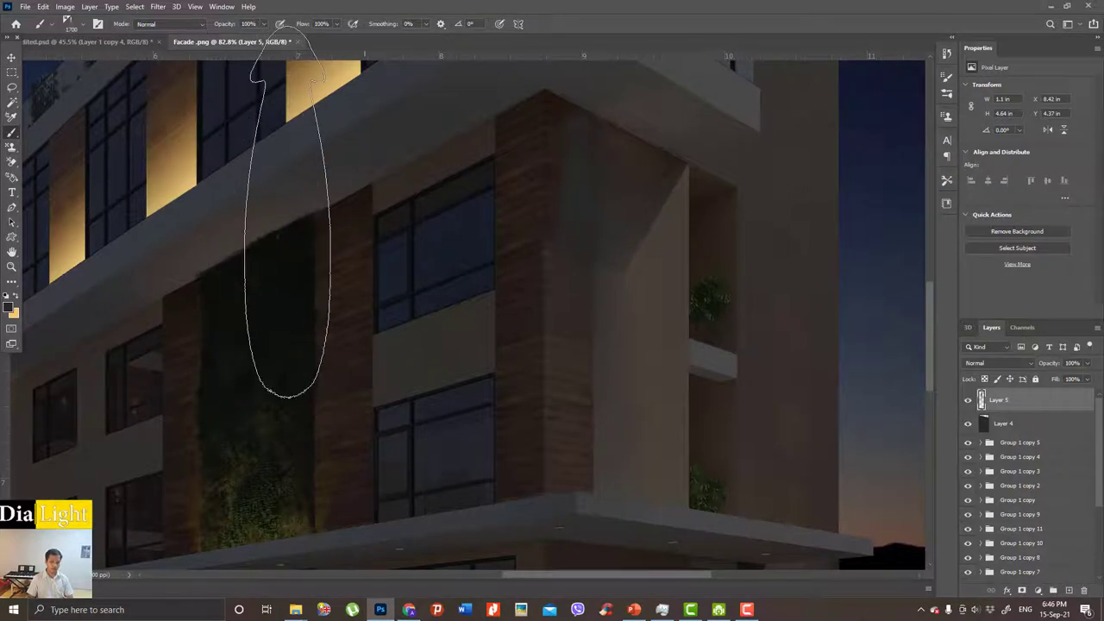
pyautogui.hotkey('ctrl', 'z')
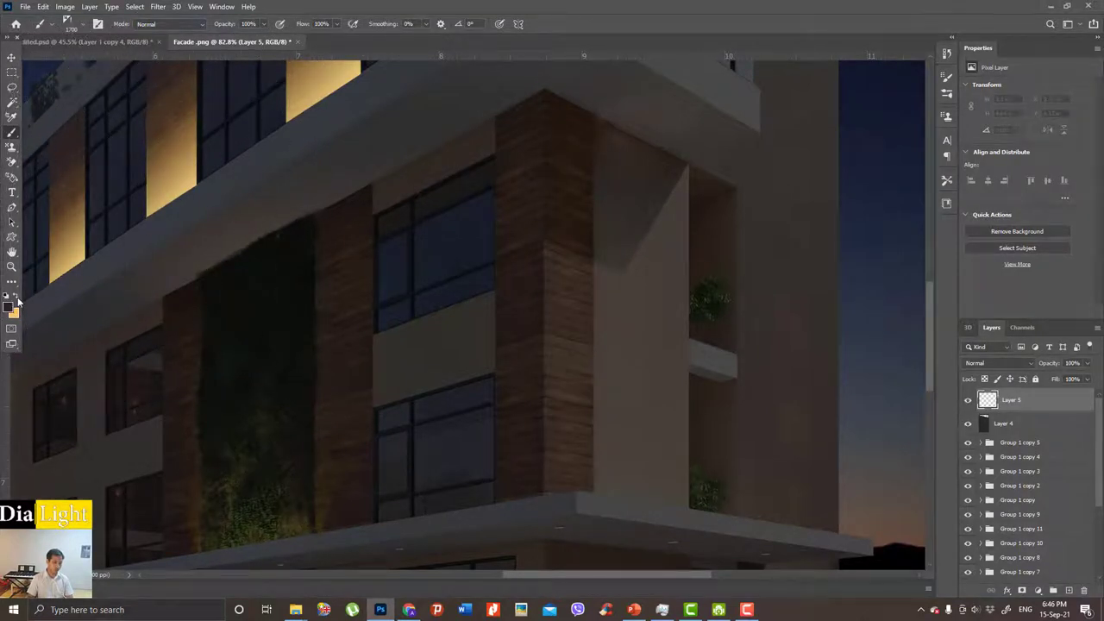
# Set the foreground to light orange and stamp a warm glow on the wooden column.
pyautogui.click(14, 298)
pyautogui.click(14, 297)
pyautogui.click(15, 298)
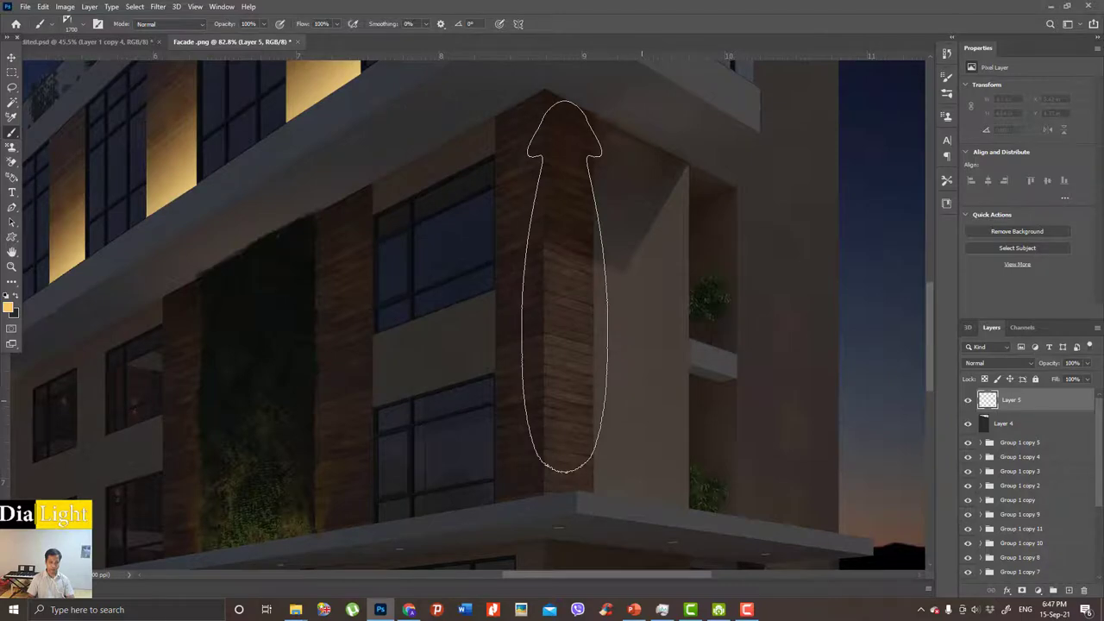
pyautogui.click(563, 289)
pyautogui.scroll(-5, 695, 351)
pyautogui.press('v')
pyautogui.scroll(1, 660, 384)
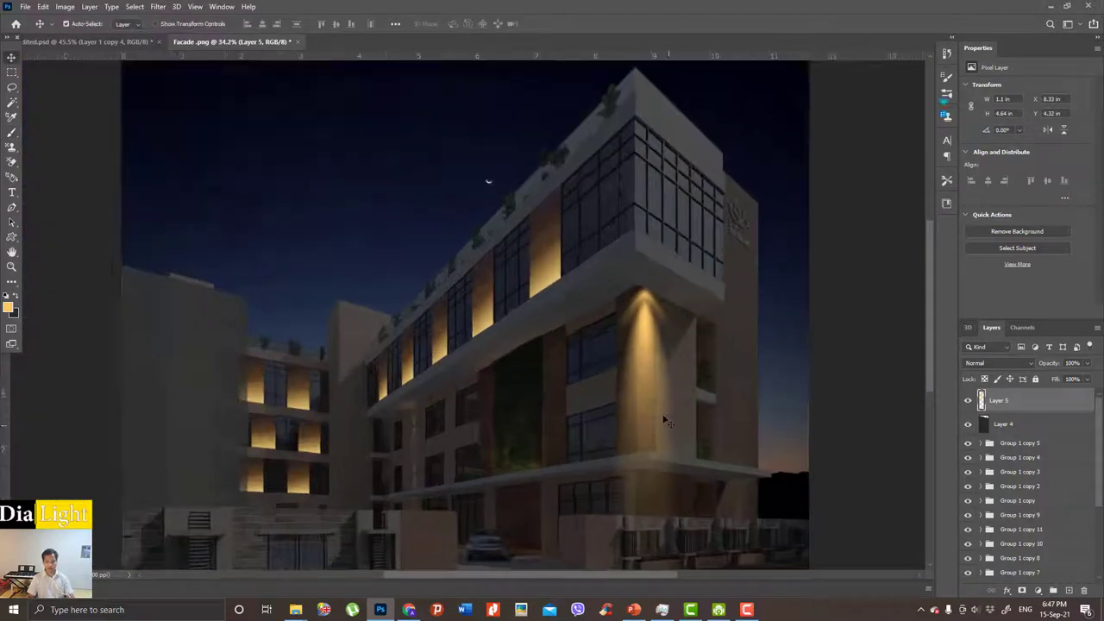
pyautogui.scroll(3, 660, 383)
# Flip the glow layer vertically via Edit > Transform and move it onto the corner pillar.
pyautogui.moveTo(634, 335); pyautogui.dragTo(645, 391)
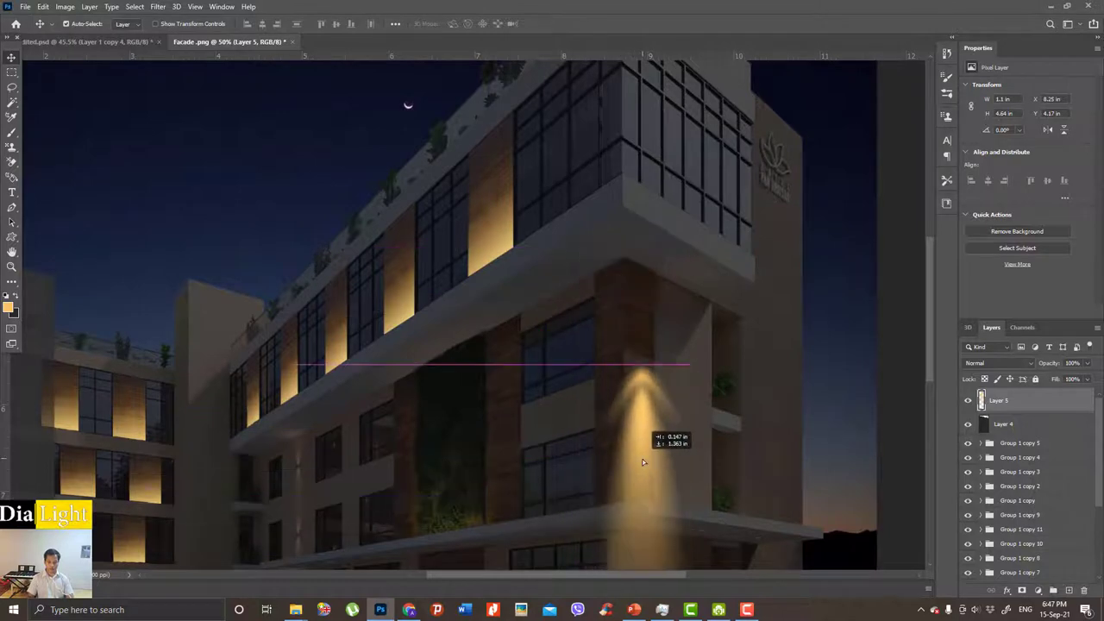
pyautogui.moveTo(645, 391); pyautogui.dragTo(617, 291)
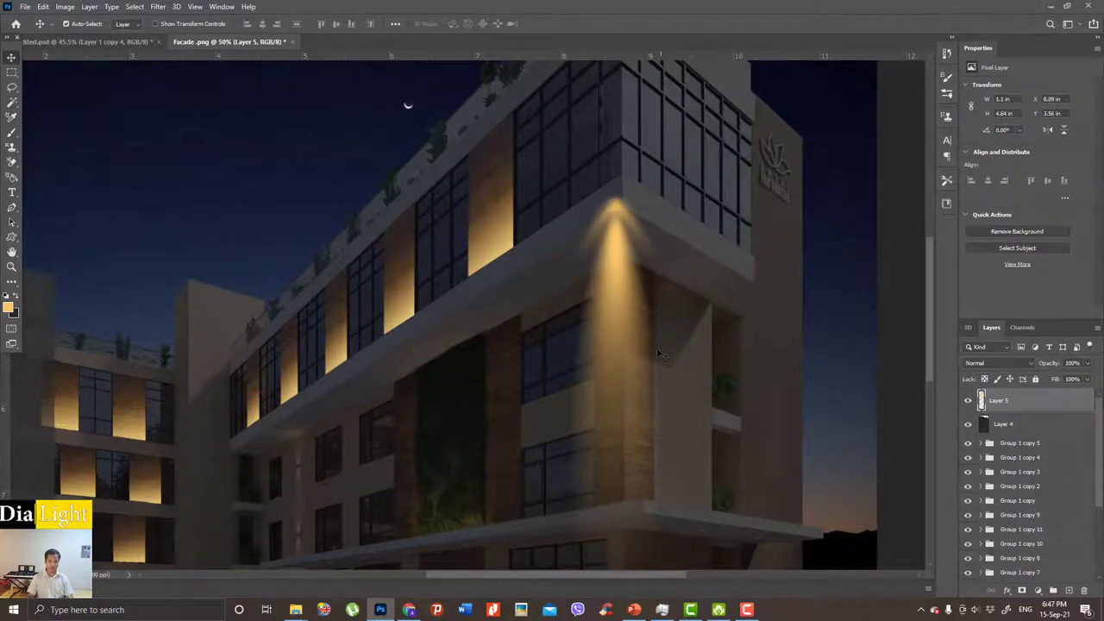
pyautogui.click(42, 7)
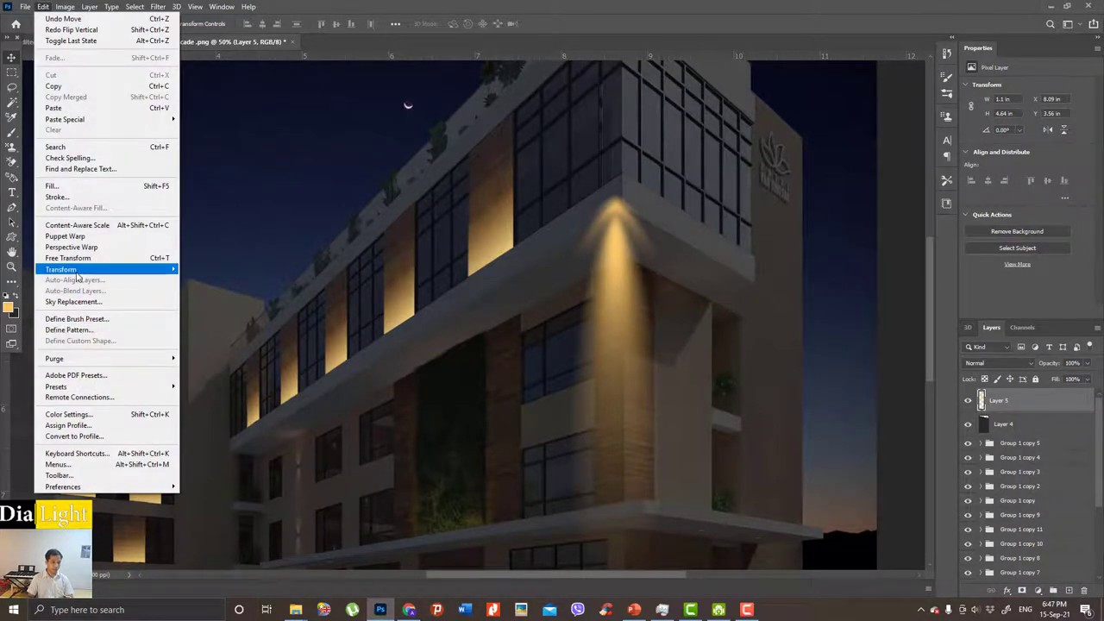
pyautogui.moveTo(62, 269)
pyautogui.click(226, 458)
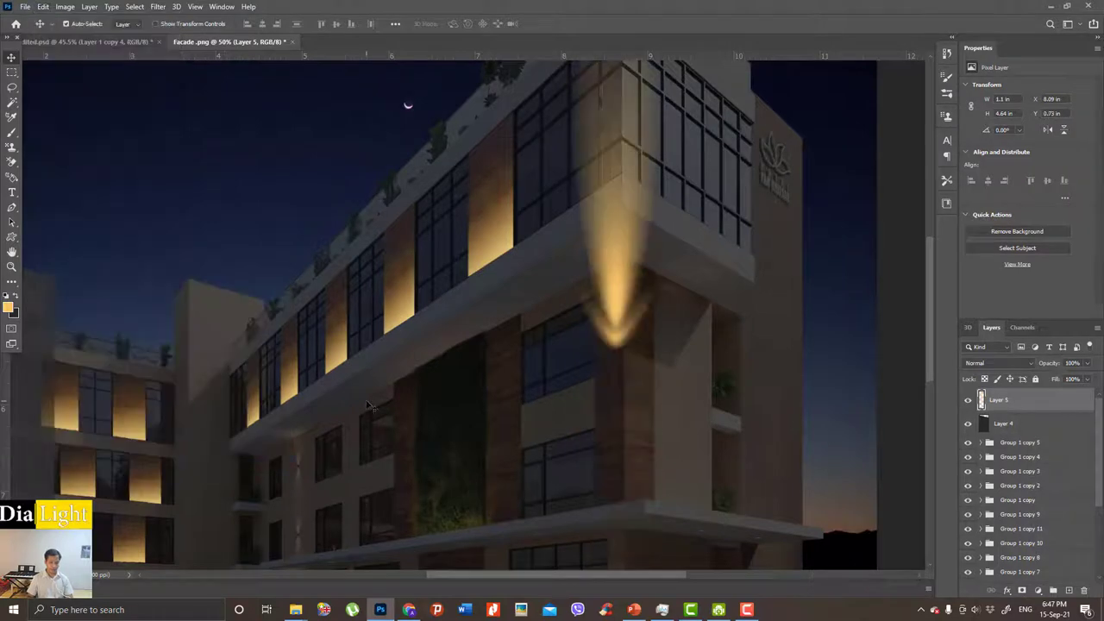
pyautogui.moveTo(552, 312); pyautogui.dragTo(595, 285)
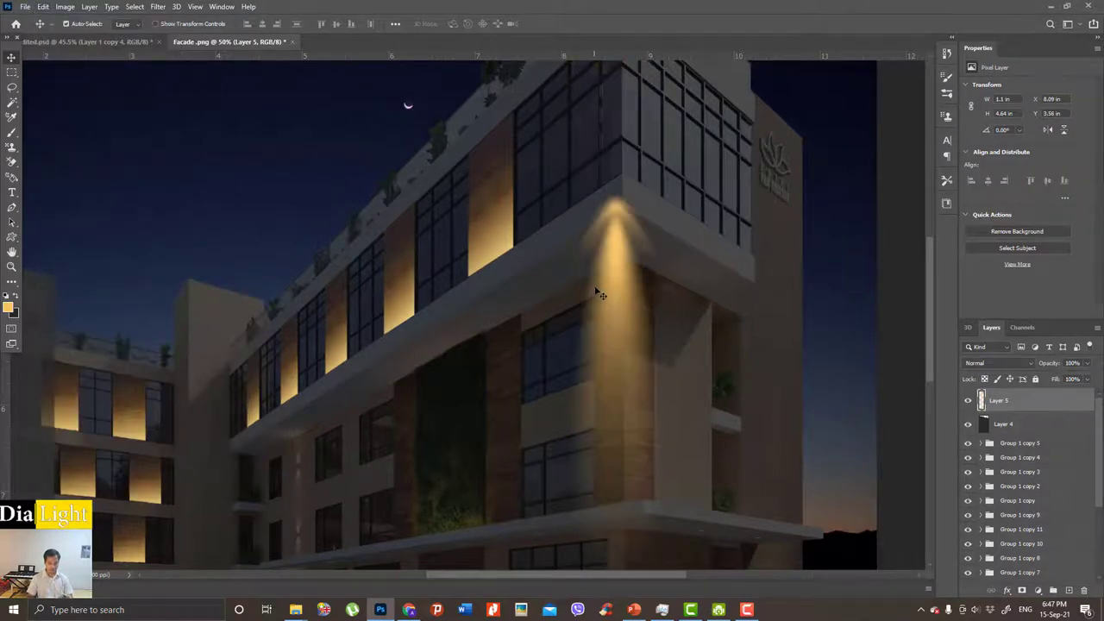
# Rotate the glow to point upward, scale it to the pillar base, and commit.
pyautogui.hotkey('ctrl', 't')
pyautogui.scroll(-3, 631, 216)
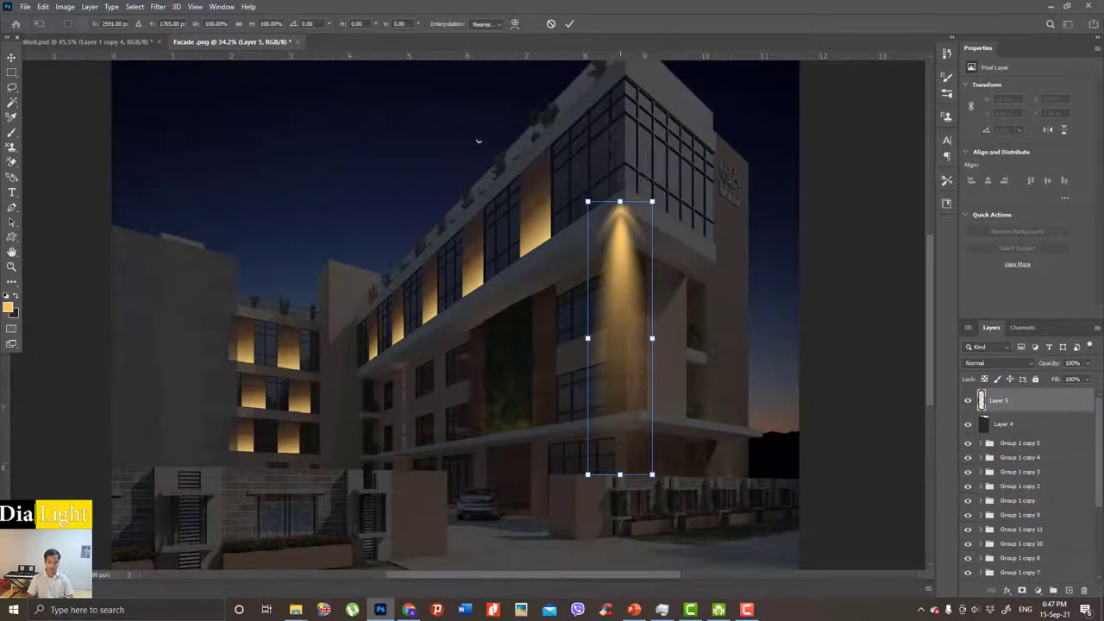
pyautogui.moveTo(643, 179); pyautogui.dragTo(618, 438)
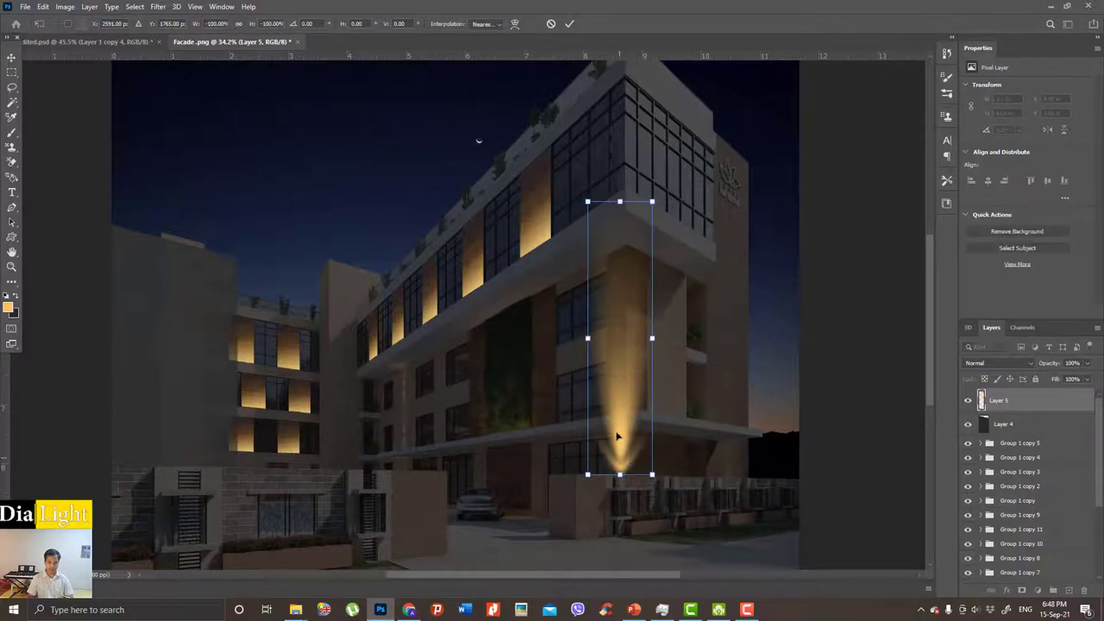
pyautogui.scroll(3, 618, 437)
pyautogui.moveTo(638, 421); pyautogui.dragTo(662, 330)
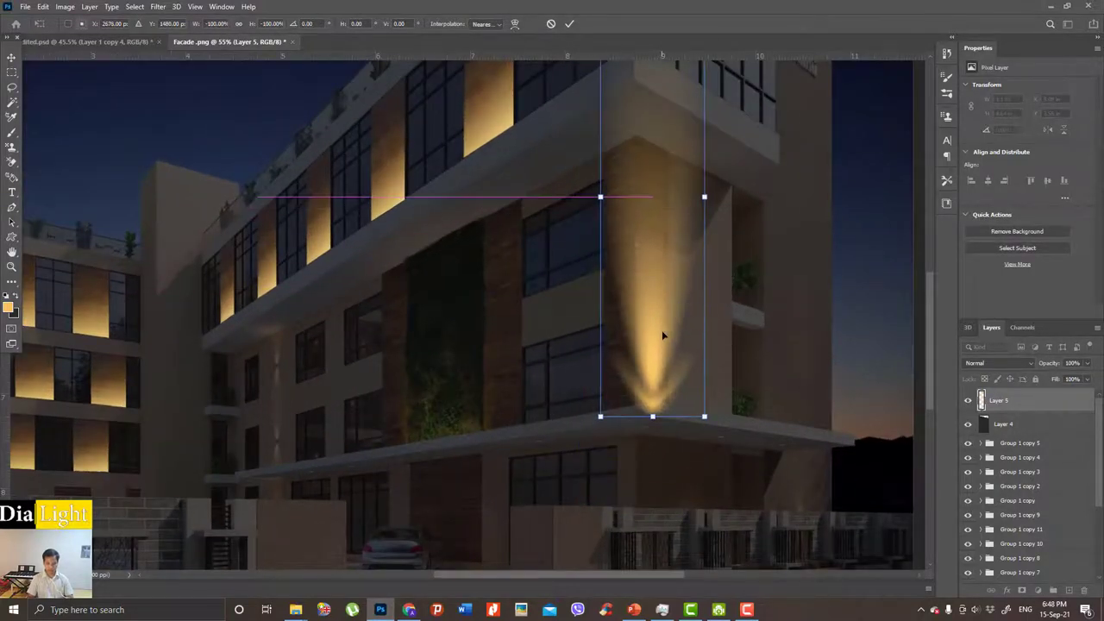
pyautogui.scroll(-3, 662, 335)
pyautogui.moveTo(646, 168); pyautogui.dragTo(612, 284)
pyautogui.scroll(4, 615, 449)
pyautogui.press('Return')
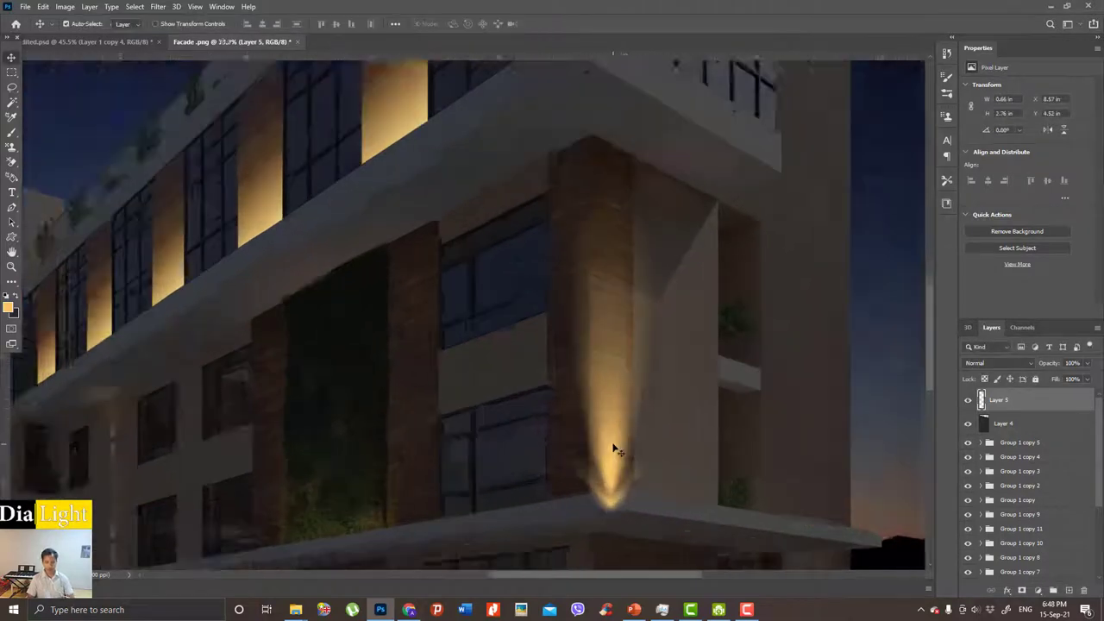
pyautogui.scroll(3, 615, 449)
pyautogui.scroll(2, 561, 389)
pyautogui.scroll(2, 565, 459)
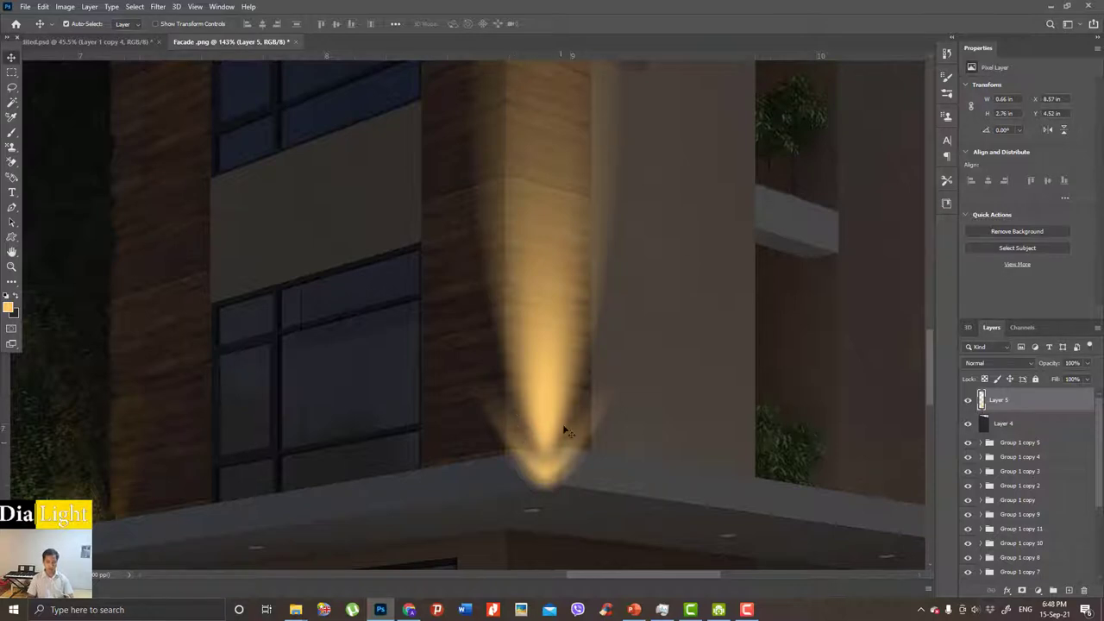
# Trace a closed Pen path around the glow spill below the pillar base.
pyautogui.scroll(-3, 607, 458)
pyautogui.press('p')
pyautogui.scroll(2, 587, 370)
pyautogui.scroll(1, 562, 345)
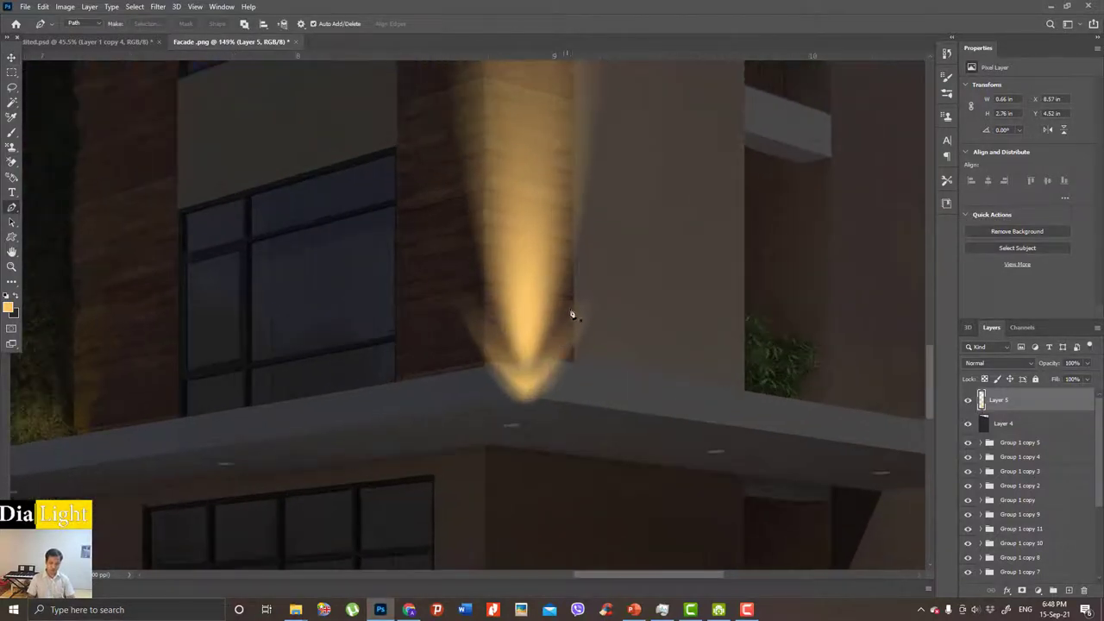
pyautogui.click(571, 295)
pyautogui.scroll(2, 543, 353)
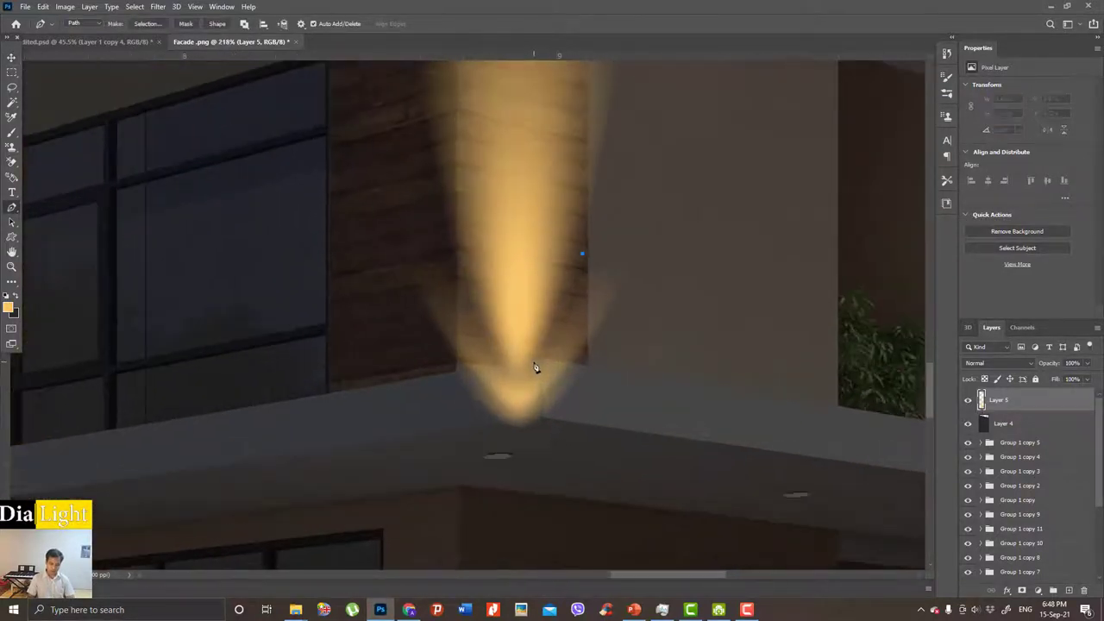
pyautogui.click(520, 376)
pyautogui.scroll(2, 497, 367)
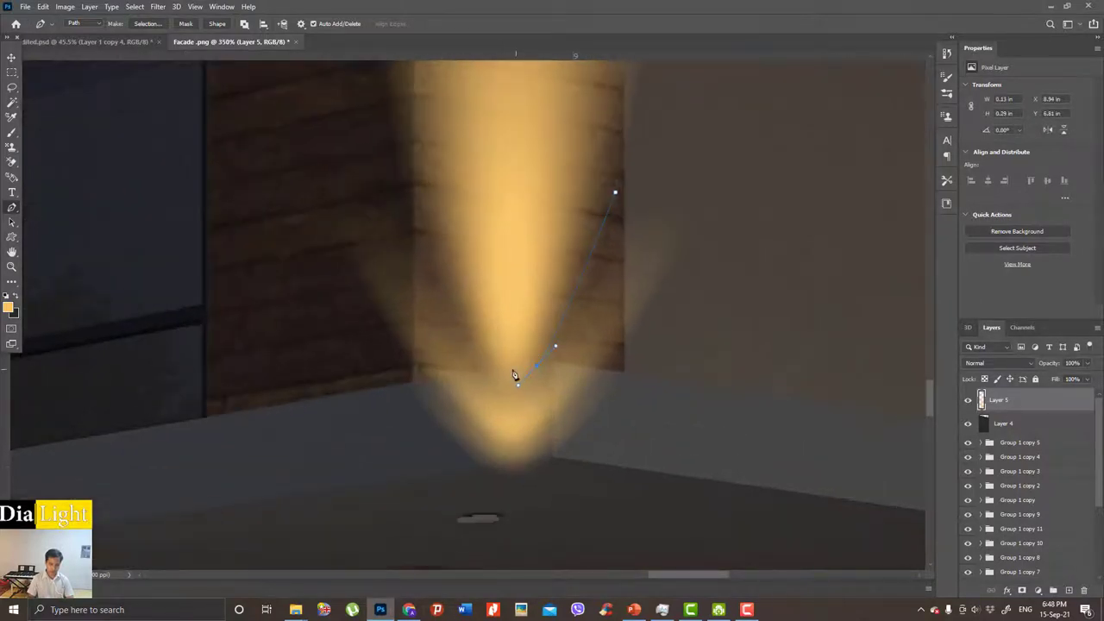
pyautogui.click(488, 367)
pyautogui.click(442, 288)
pyautogui.click(388, 195)
pyautogui.moveTo(315, 169); pyautogui.dragTo(294, 186)
pyautogui.click(270, 234)
pyautogui.scroll(-1, 262, 266)
pyautogui.scroll(-1, 262, 266)
pyautogui.click(259, 310)
pyautogui.click(310, 447)
pyautogui.moveTo(492, 475); pyautogui.dragTo(616, 414)
pyautogui.click(651, 199)
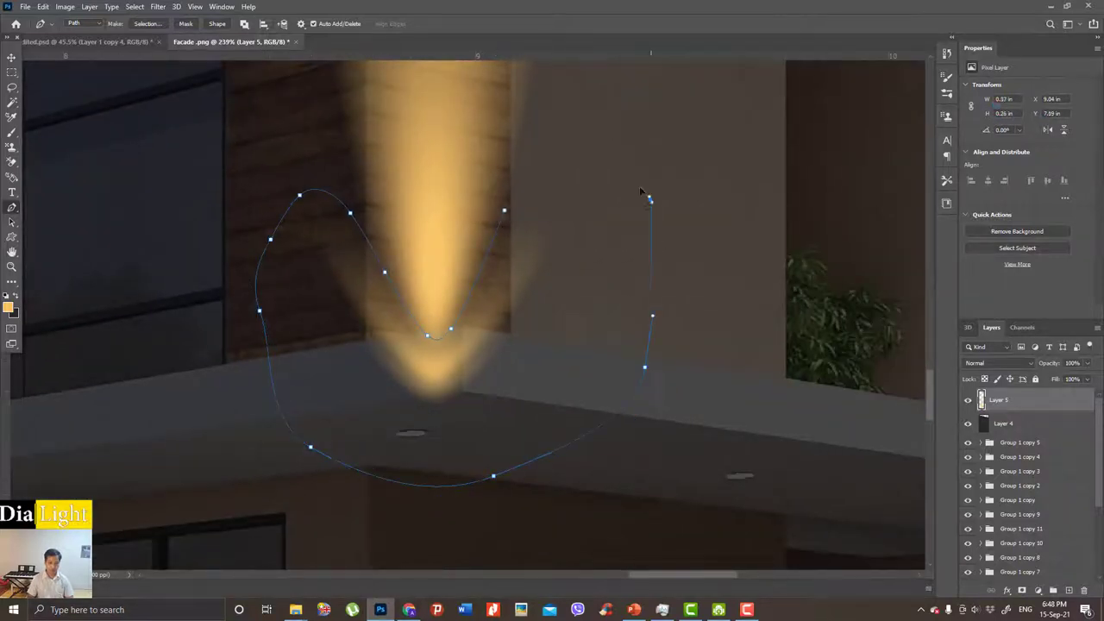
pyautogui.click(570, 154)
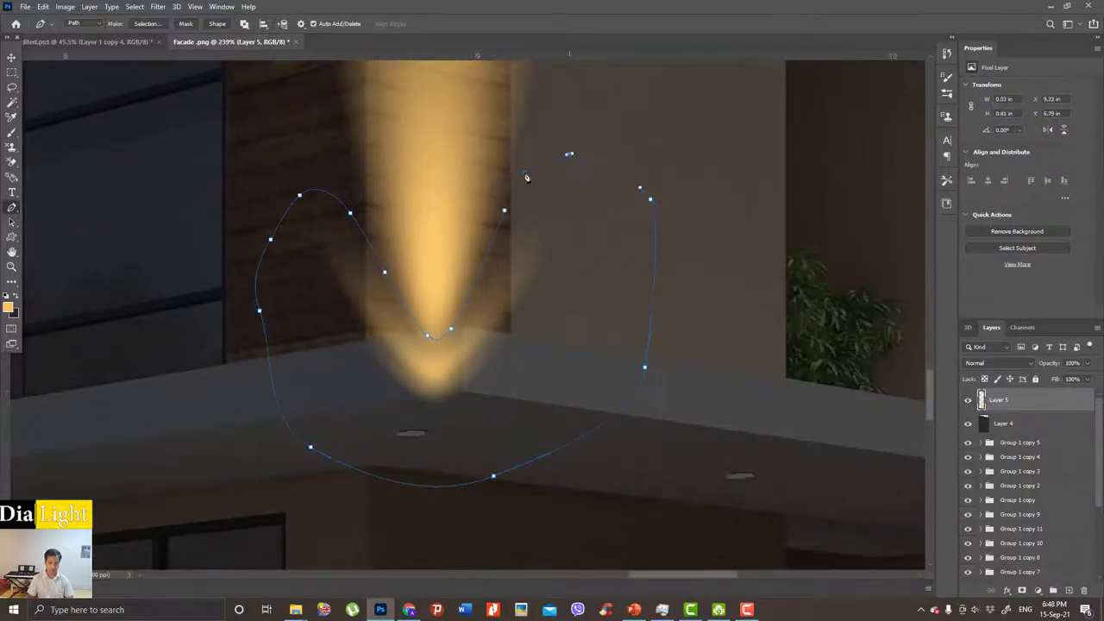
# Turn the path into a 3 px feathered selection, delete the spill, and deselect.
pyautogui.click(149, 24)
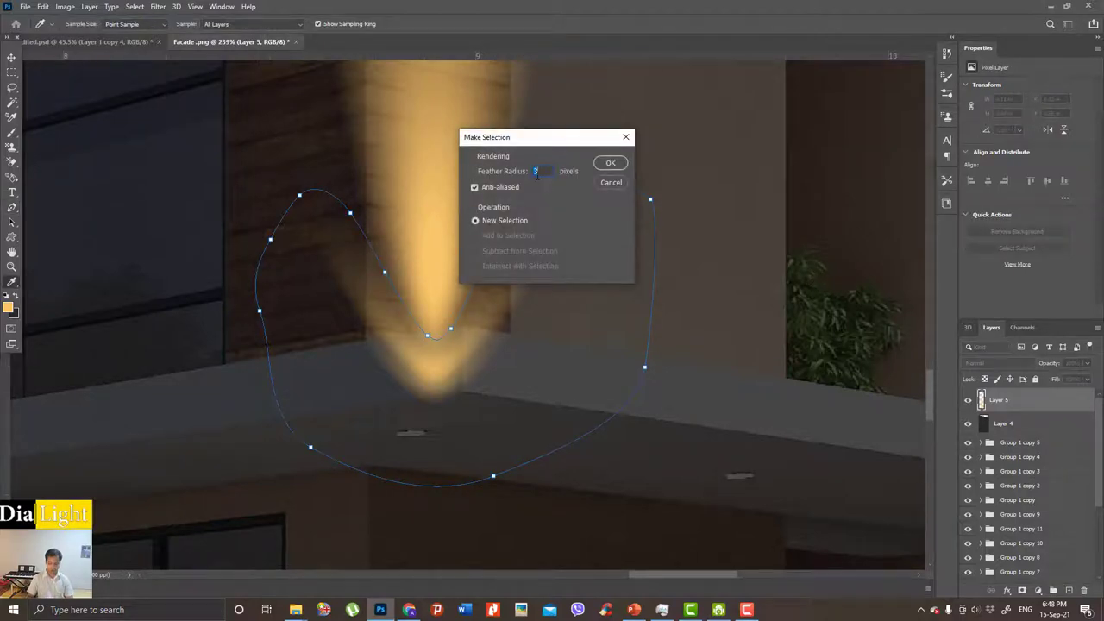
pyautogui.press('Return')
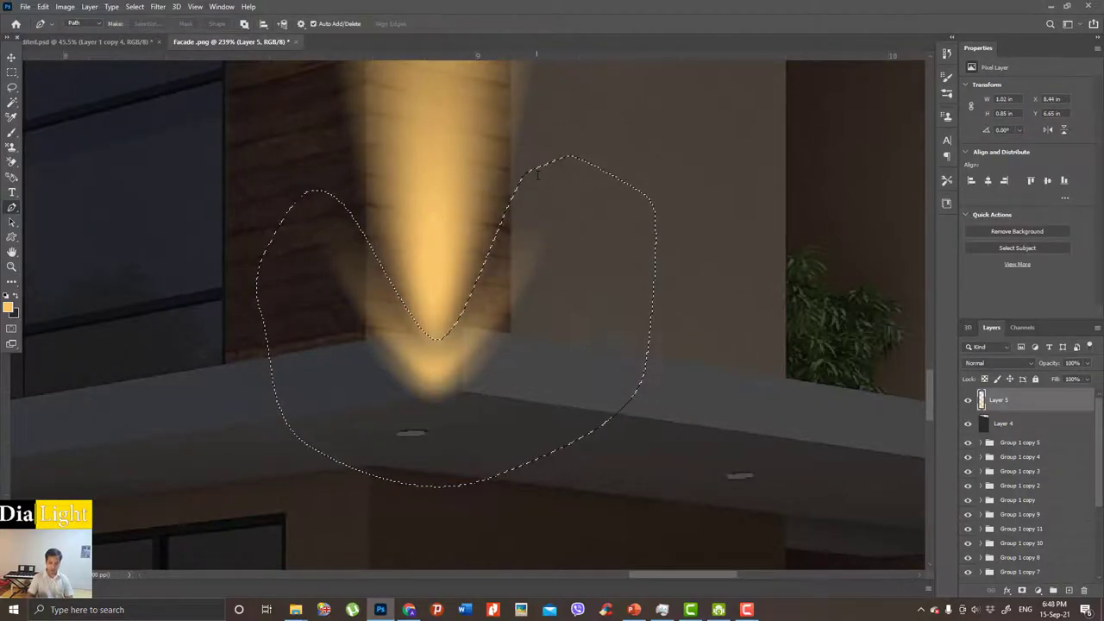
pyautogui.hotkey('ctrl', 'd')
pyautogui.scroll(3, 467, 324)
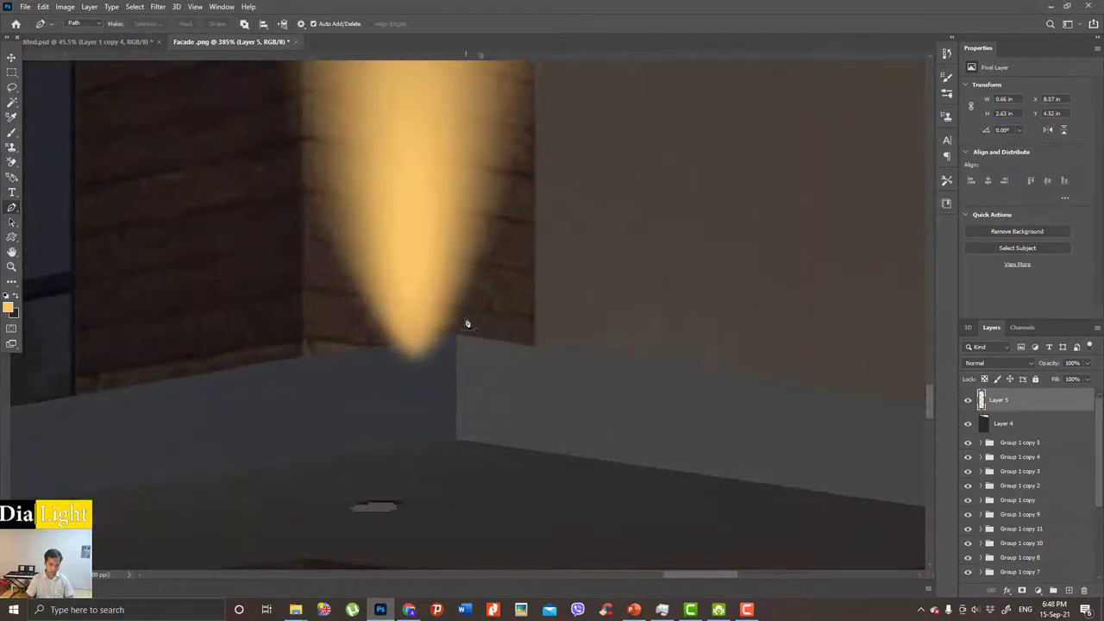
# Nudge the uplight glow slightly downward with the Move tool.
pyautogui.press('v')
pyautogui.scroll(-6, 483, 306)
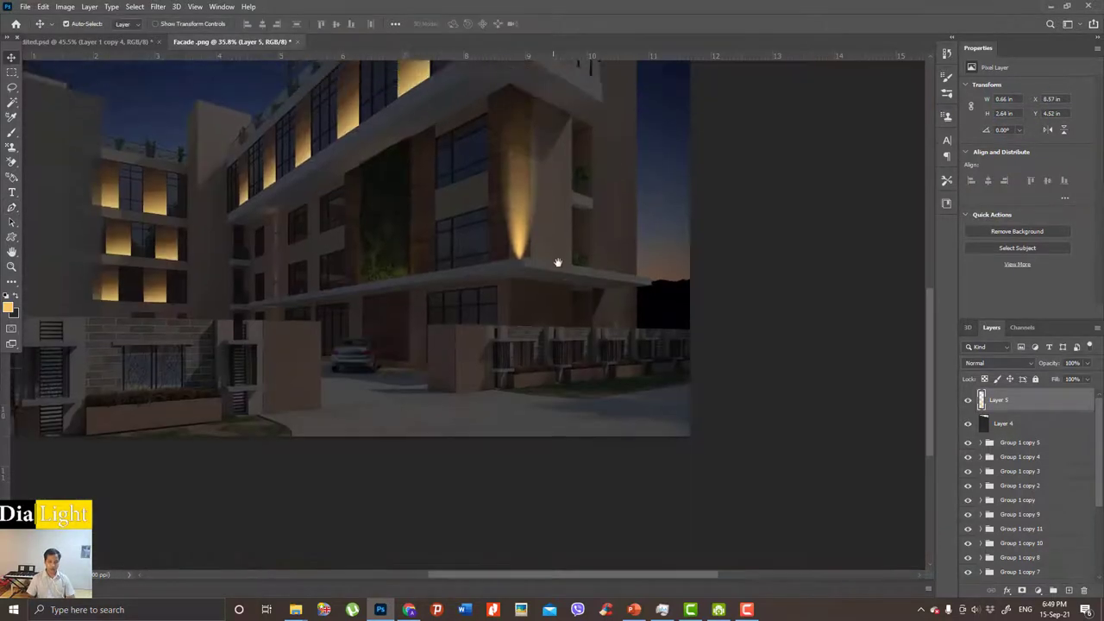
pyautogui.scroll(2, 559, 264)
pyautogui.scroll(2, 535, 291)
pyautogui.moveTo(521, 308); pyautogui.dragTo(527, 316)
pyautogui.scroll(2, 530, 258)
pyautogui.scroll(2, 552, 246)
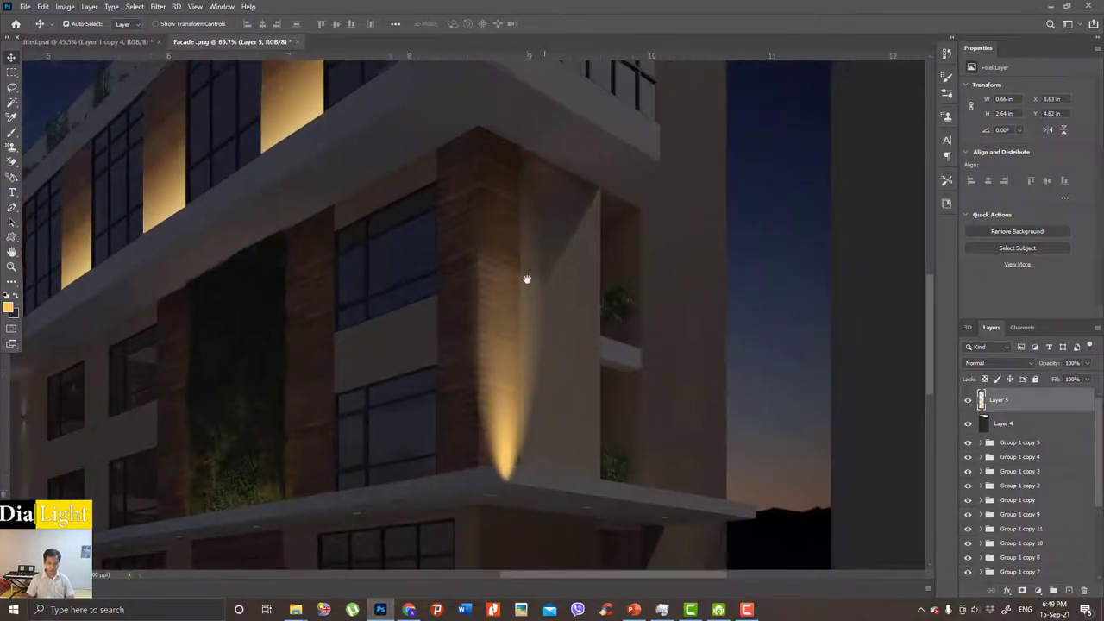
# Free-transform the glow to about 0.46 in by 2.7 in, matching the pillar width.
pyautogui.hotkey('ctrl', 't')
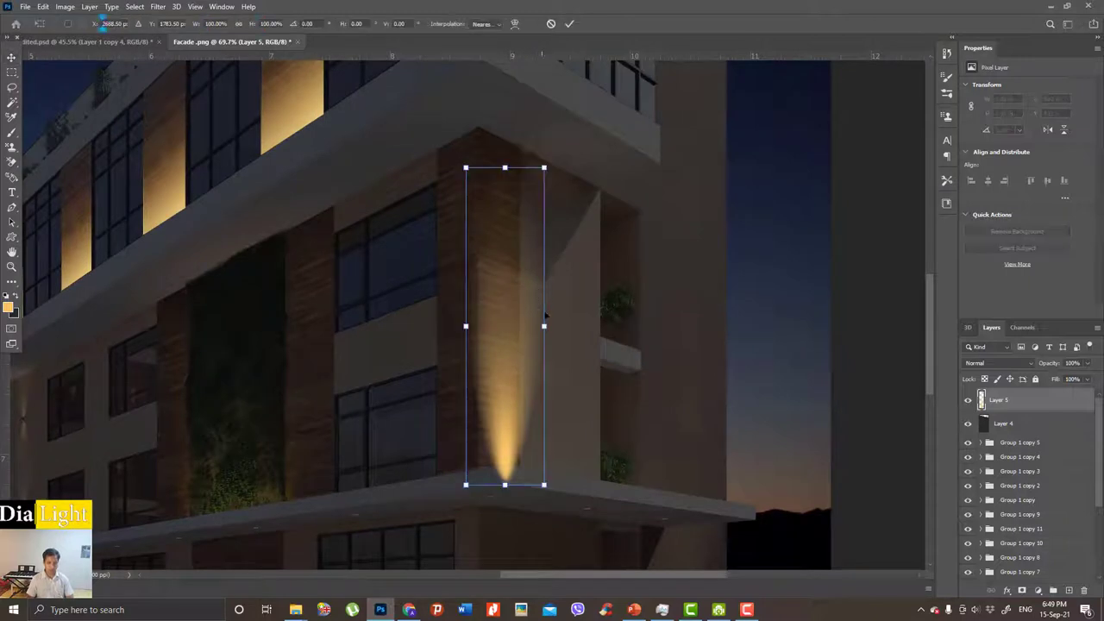
pyautogui.moveTo(544, 325); pyautogui.dragTo(522, 326)
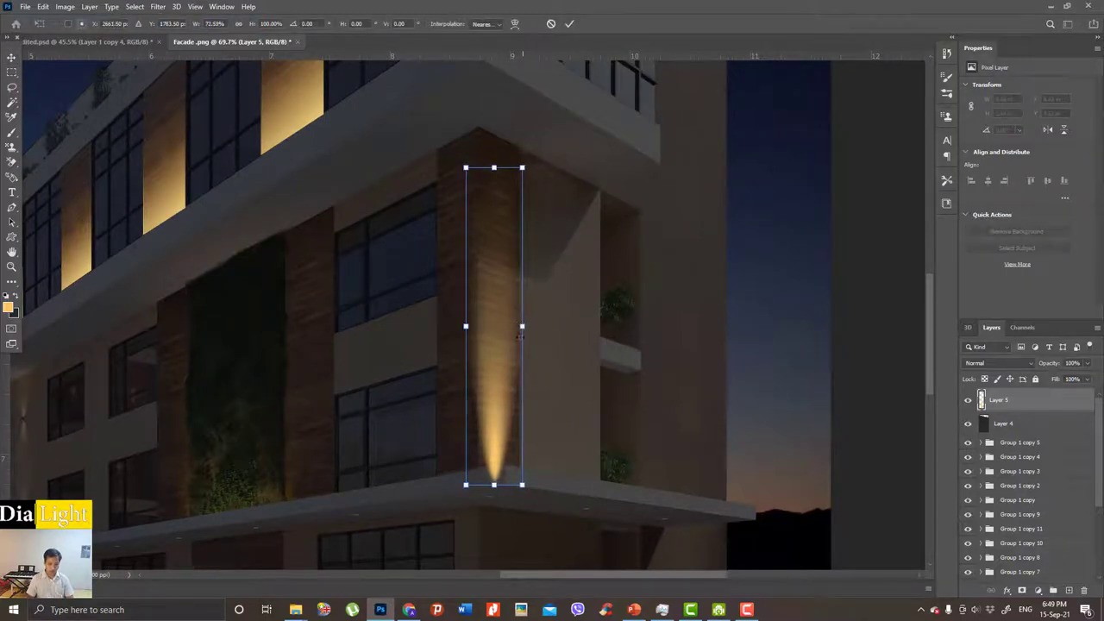
pyautogui.scroll(1, 499, 401)
pyautogui.moveTo(455, 302); pyautogui.dragTo(464, 302)
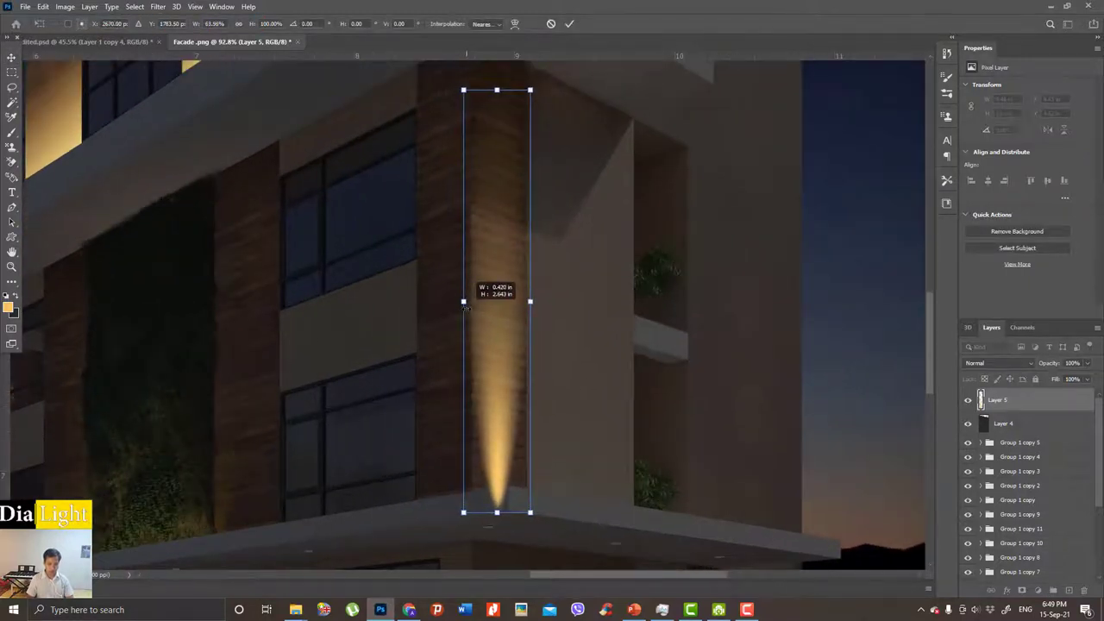
pyautogui.scroll(-1, 491, 343)
pyautogui.moveTo(496, 133); pyautogui.dragTo(496, 112)
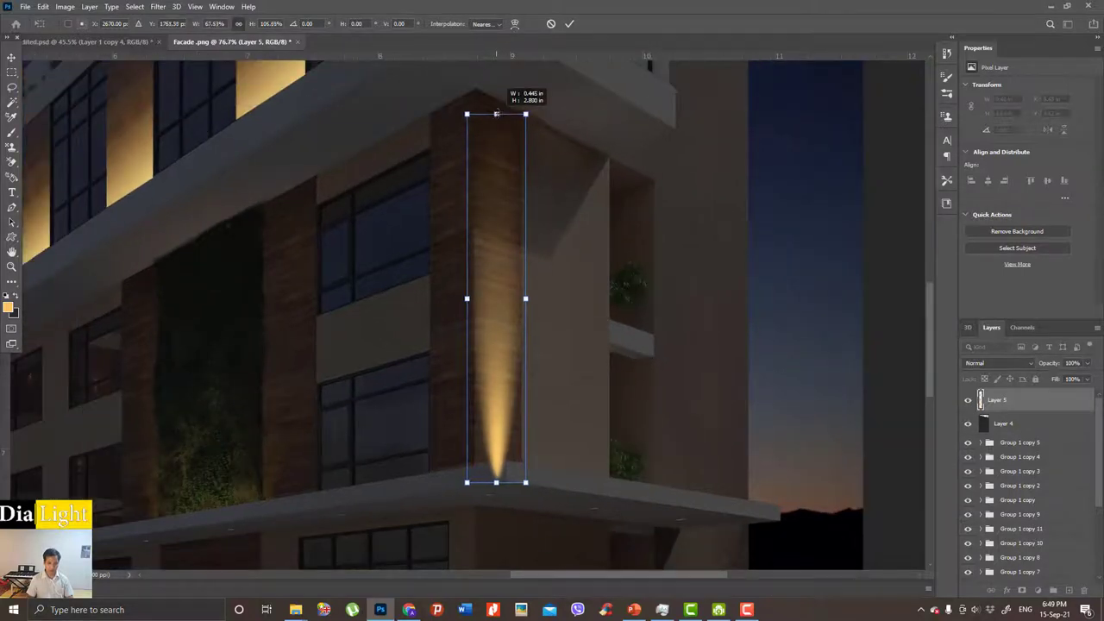
pyautogui.moveTo(526, 297); pyautogui.dragTo(522, 299)
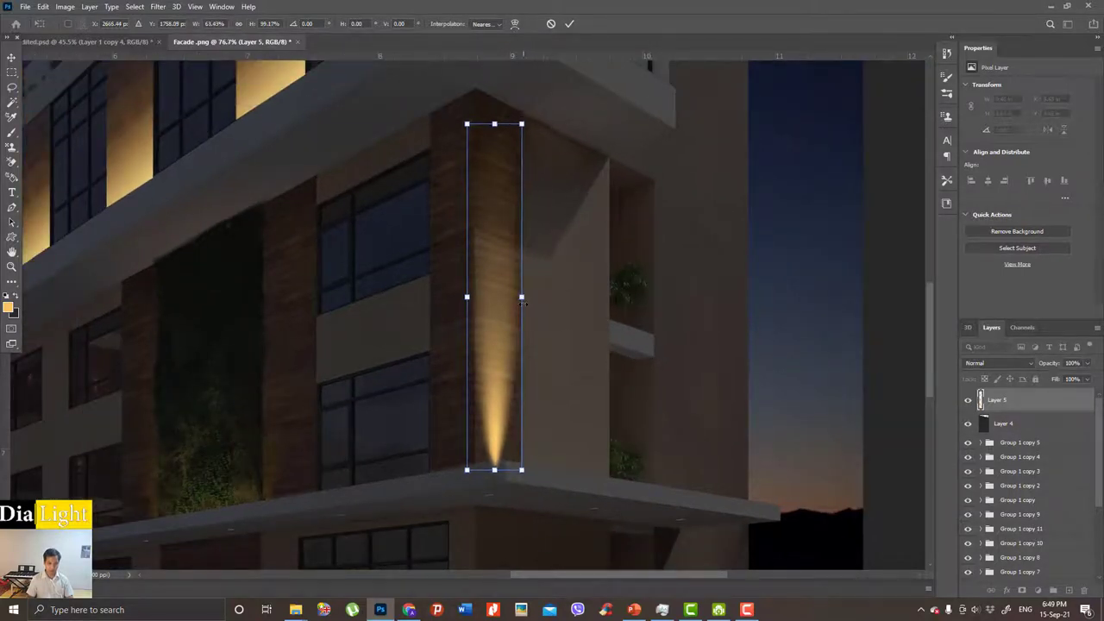
pyautogui.moveTo(493, 127); pyautogui.dragTo(493, 123)
pyautogui.scroll(1, 552, 479)
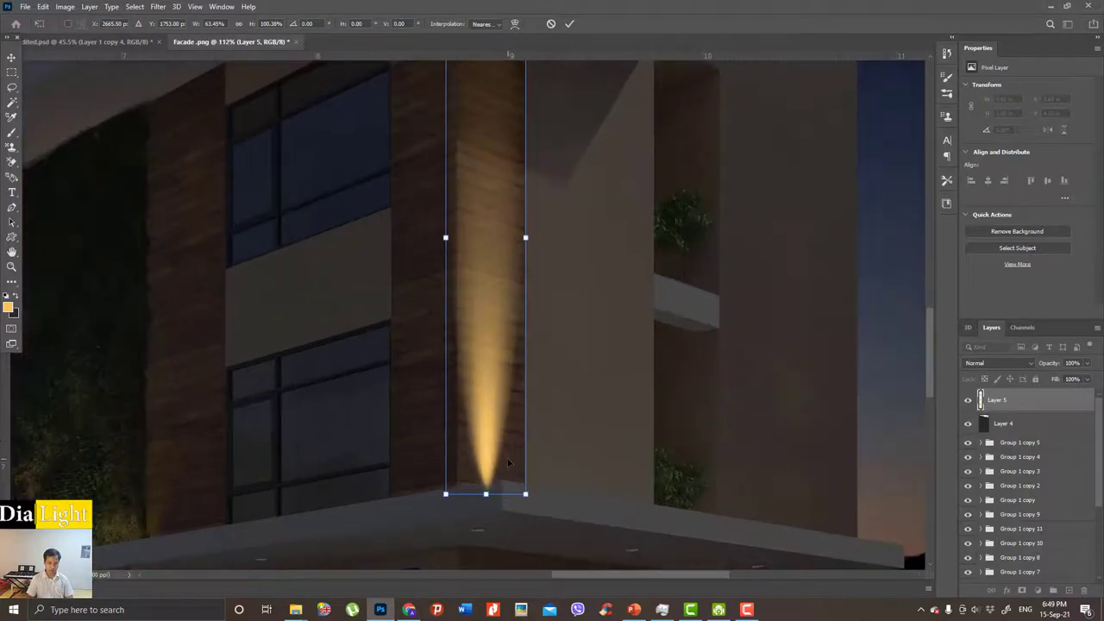
pyautogui.press('Return')
pyautogui.scroll(-2, 527, 293)
pyautogui.scroll(-1, 552, 302)
# Duplicate the light beam layer and shift the copy slightly down.
pyautogui.scroll(-2, 569, 362)
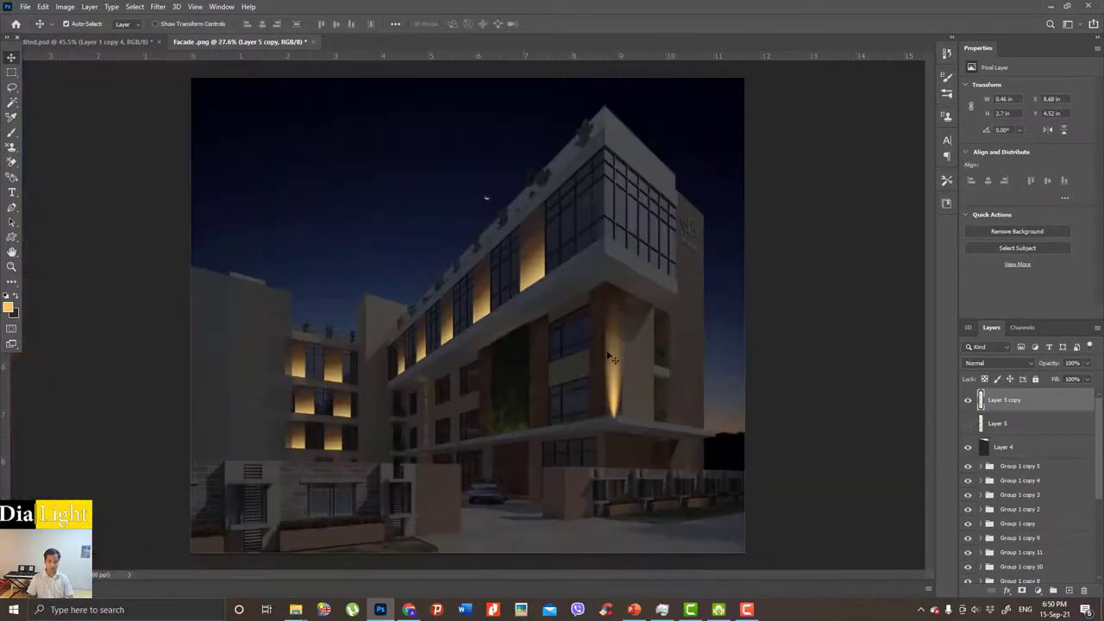
pyautogui.scroll(2, 572, 397)
pyautogui.scroll(2, 543, 261)
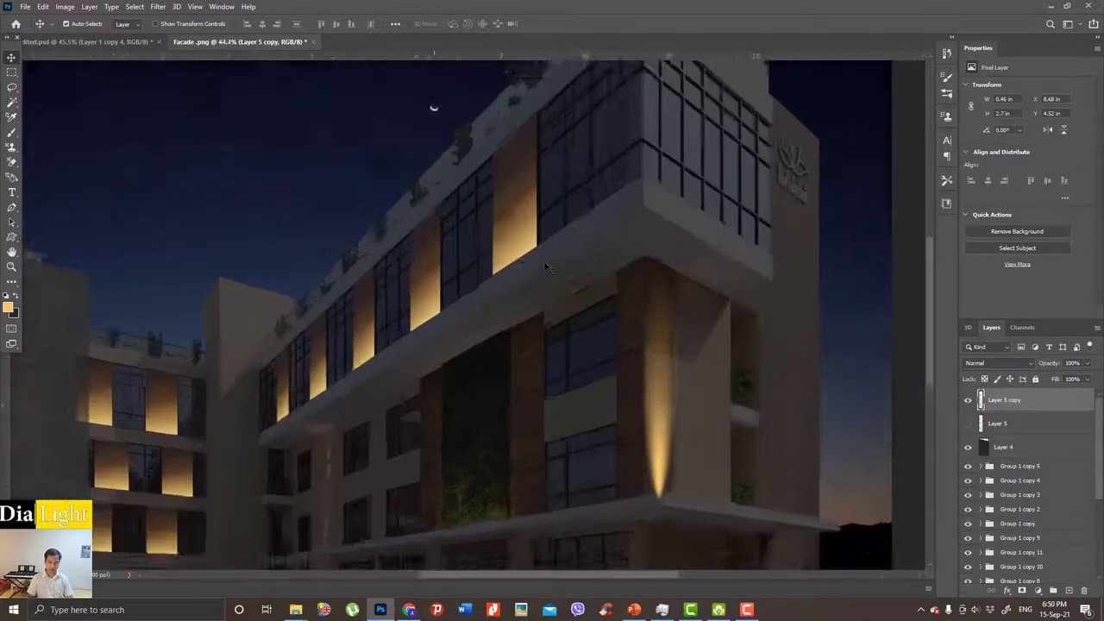
pyautogui.scroll(1, 553, 278)
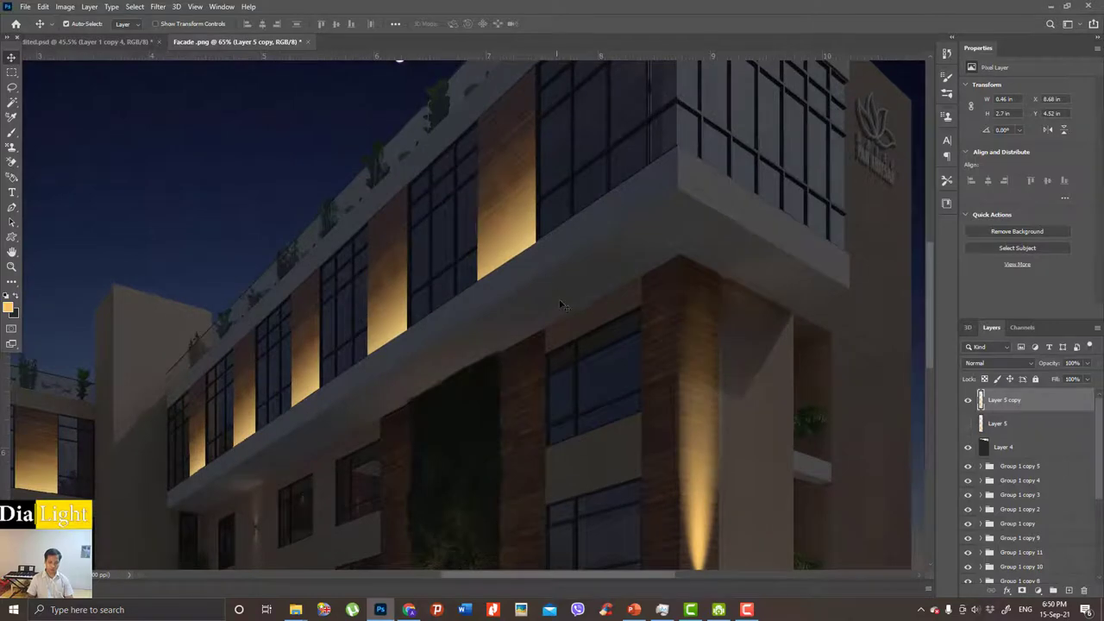
pyautogui.scroll(-1, 561, 304)
pyautogui.scroll(1, 584, 353)
pyautogui.scroll(1, 547, 266)
pyautogui.scroll(1, 614, 394)
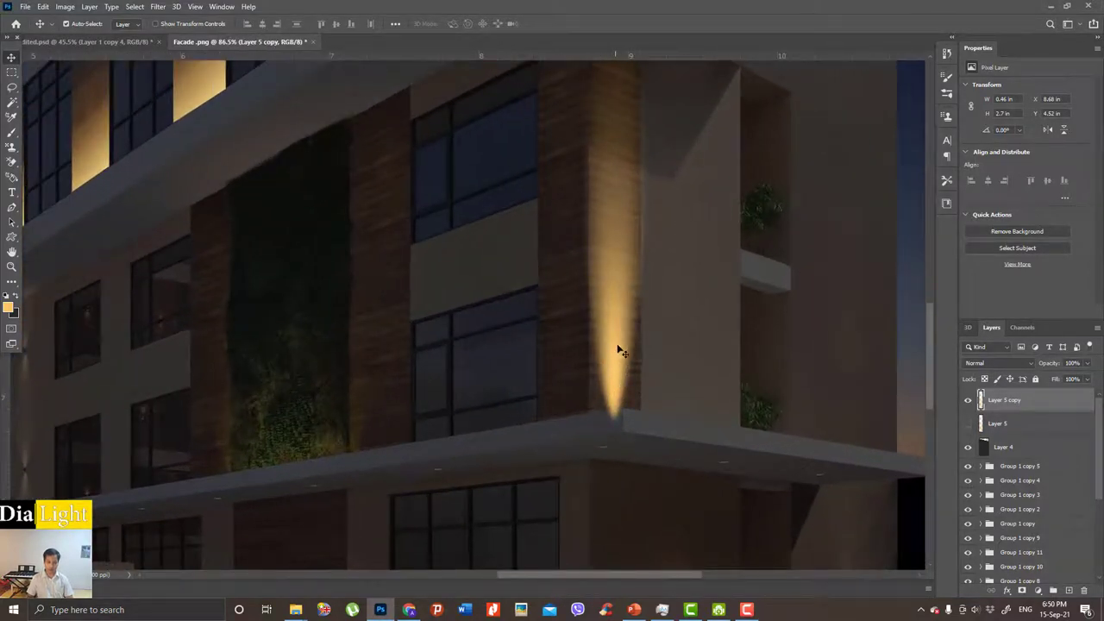
pyautogui.hotkey('ctrl', 'j')
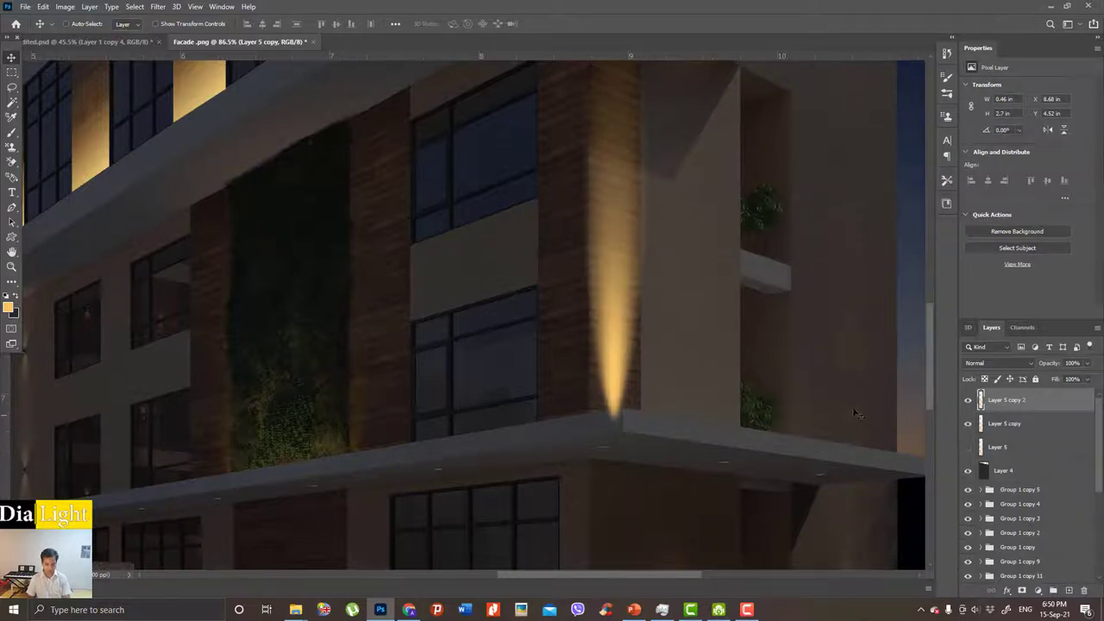
pyautogui.moveTo(651, 298); pyautogui.dragTo(653, 306)
pyautogui.scroll(-2, 647, 293)
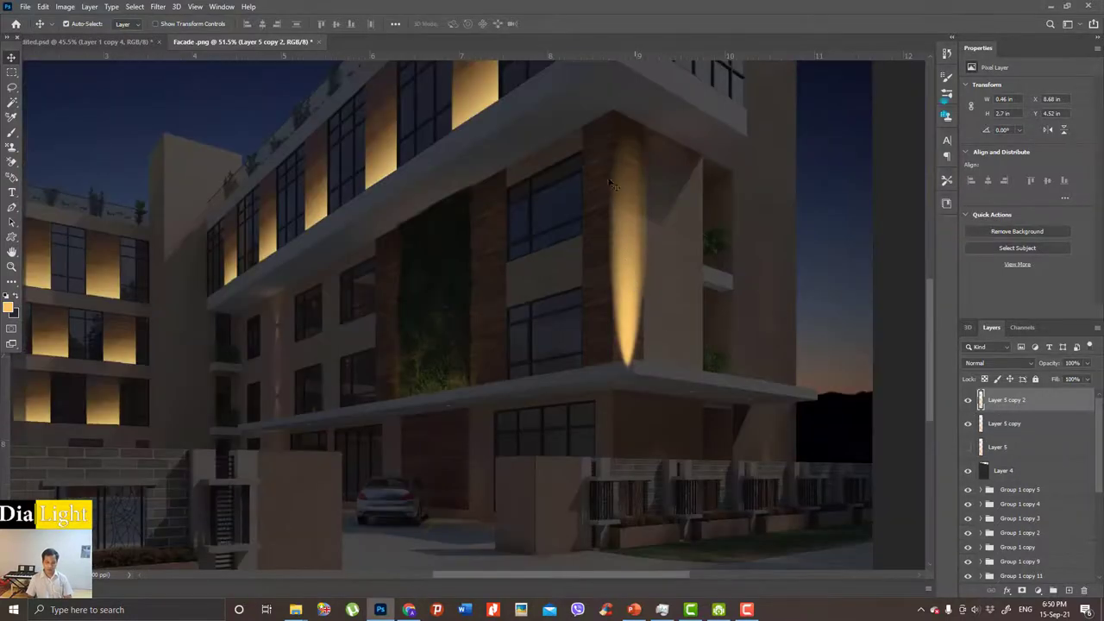
pyautogui.scroll(-2, 634, 188)
pyautogui.scroll(1, 643, 270)
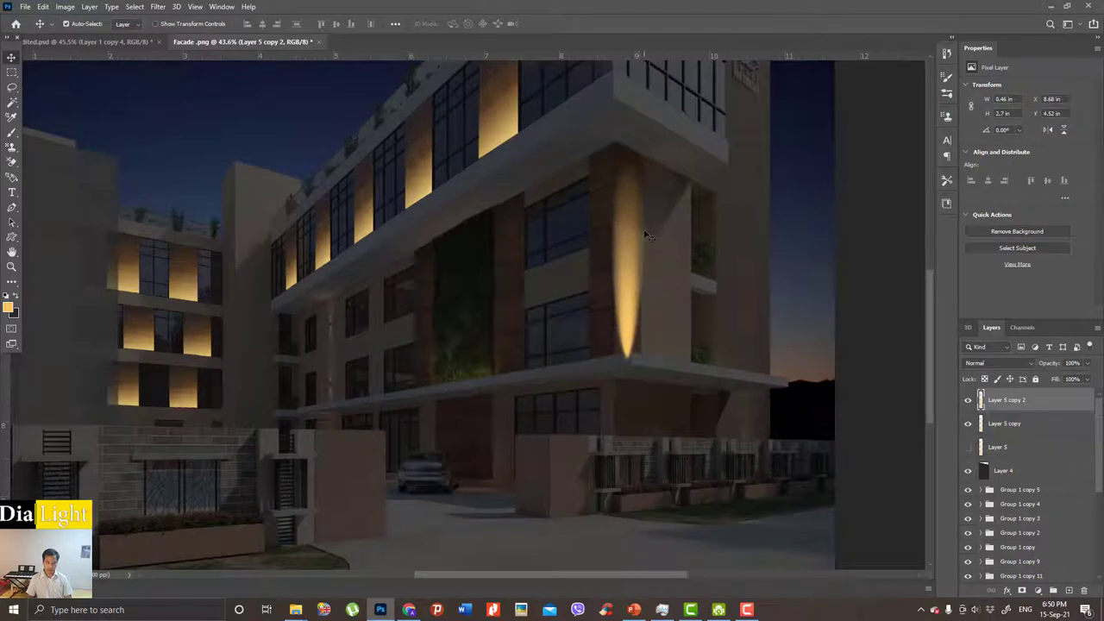
pyautogui.press('ctrl')
pyautogui.scroll(2, 627, 337)
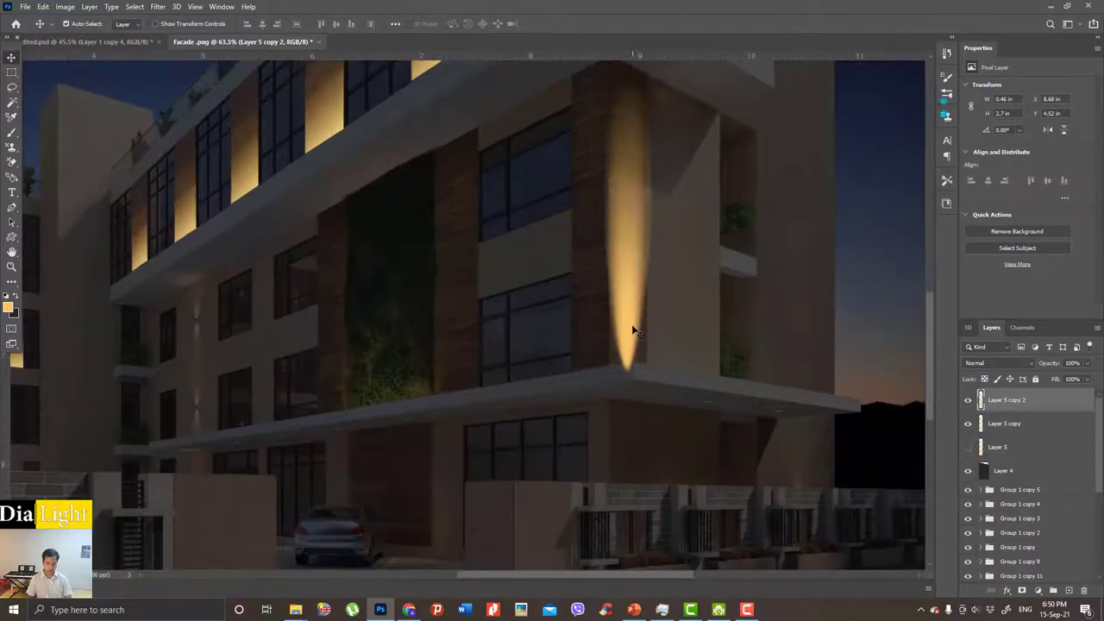
# Scale the beam copy to about 51% and nudge it onto the pillar base.
pyautogui.hotkey('ctrl', 't')
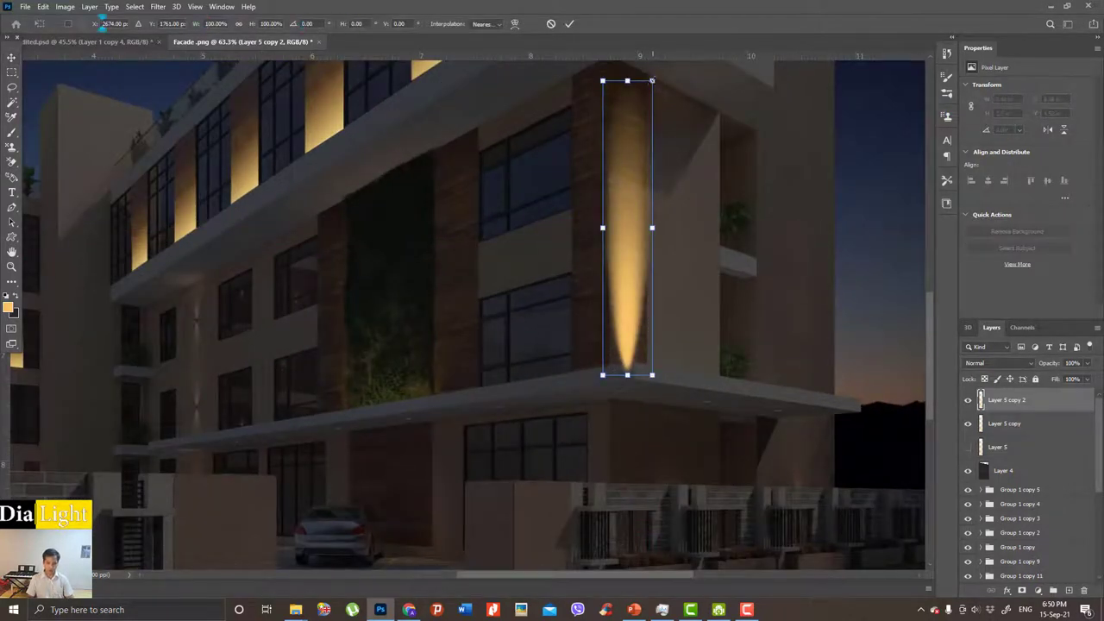
pyautogui.moveTo(651, 80); pyautogui.dragTo(628, 223)
pyautogui.scroll(2, 618, 363)
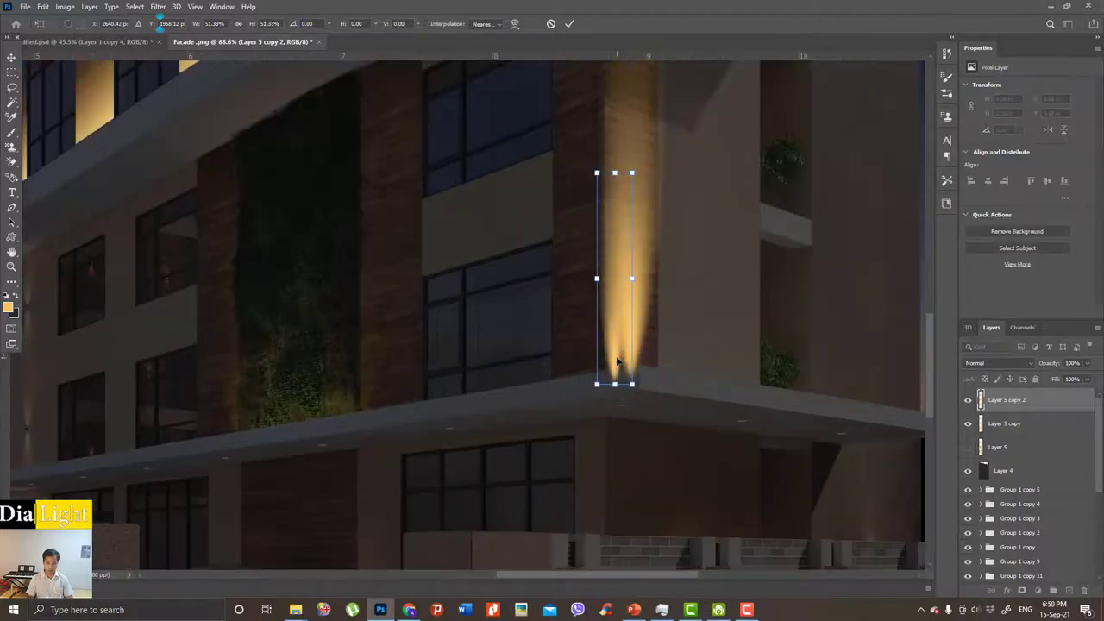
pyautogui.moveTo(617, 361); pyautogui.dragTo(632, 357)
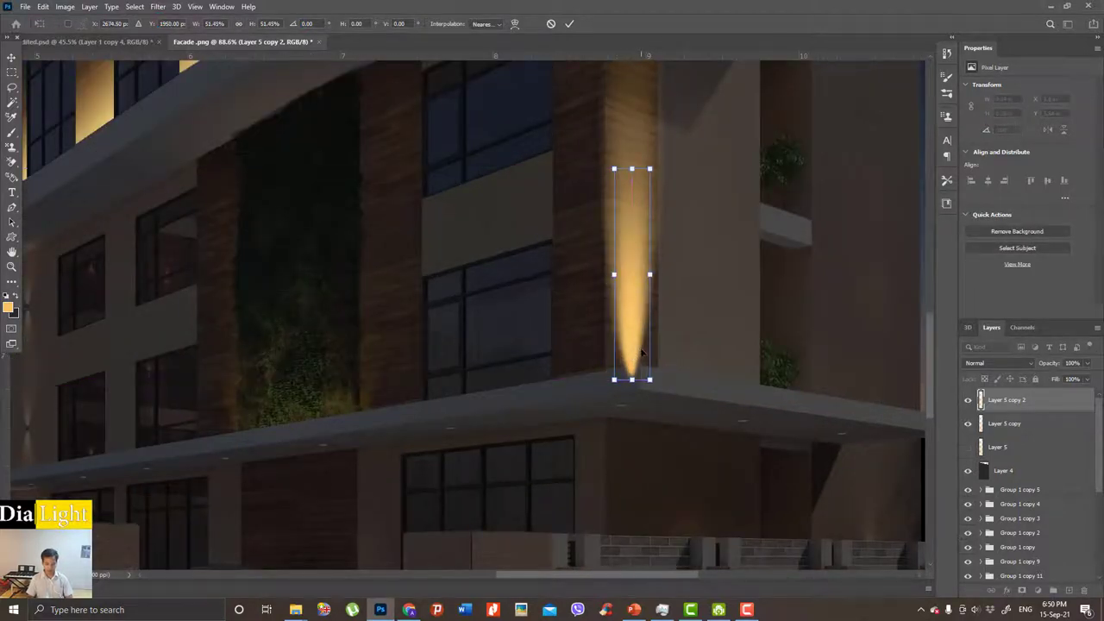
pyautogui.press('Return')
pyautogui.scroll(-1, 634, 343)
pyautogui.scroll(-1, 642, 222)
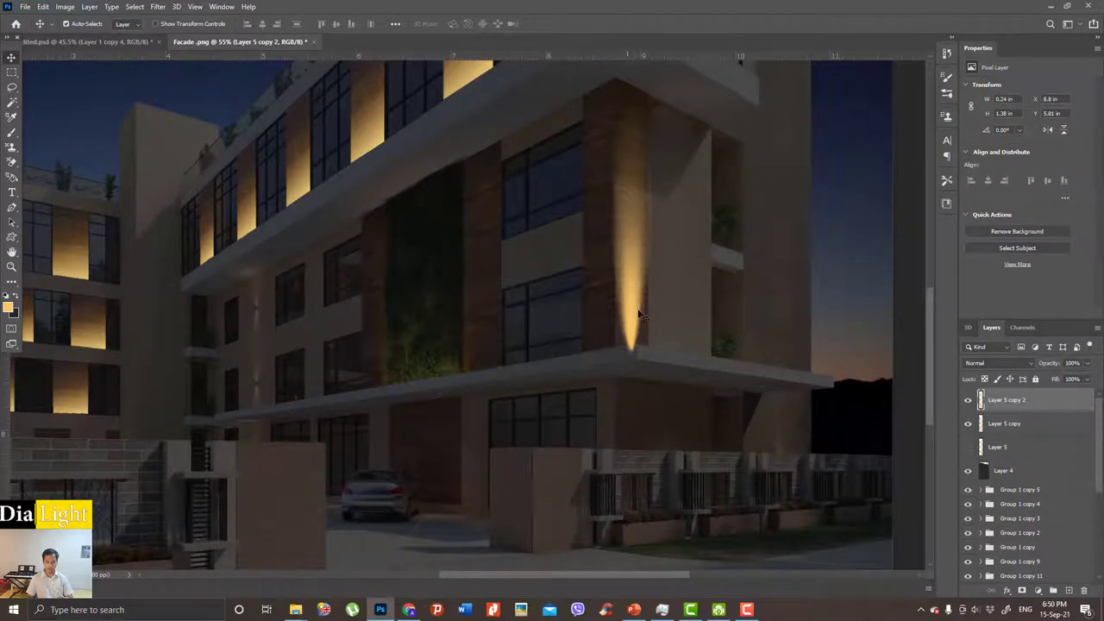
pyautogui.scroll(2, 639, 321)
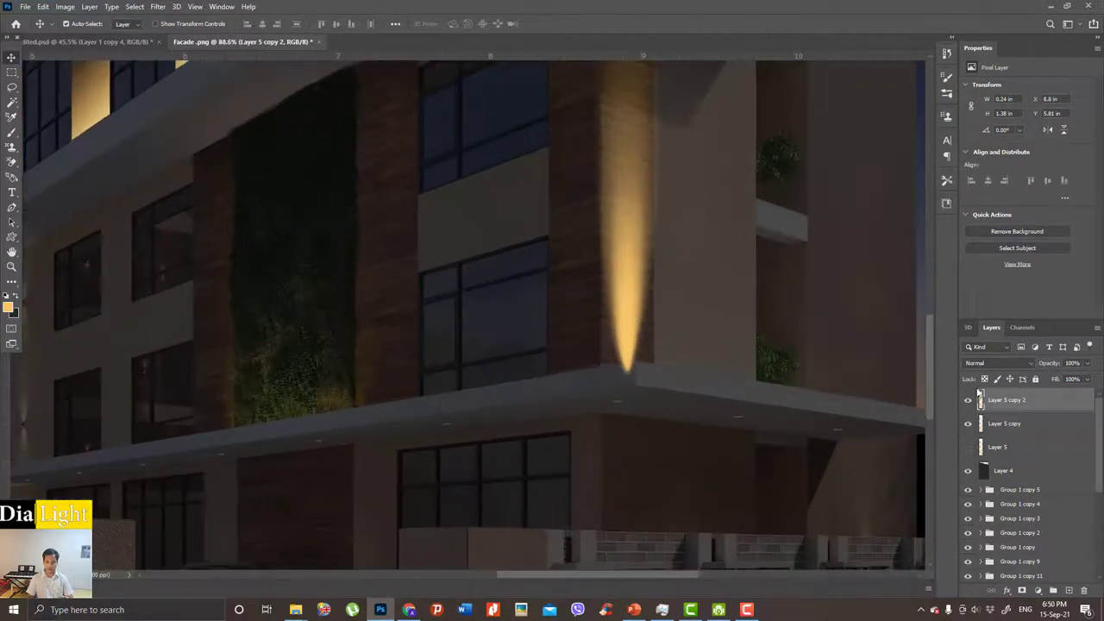
# Set Layer 5 copy 2's blend mode to Screen.
pyautogui.click(990, 363)
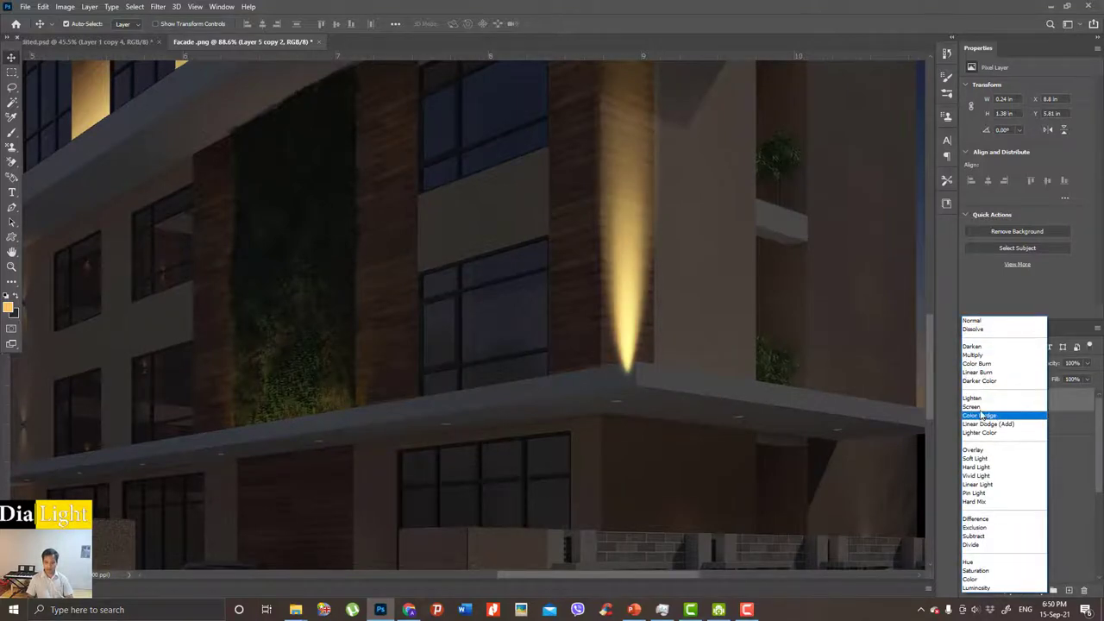
pyautogui.click(981, 406)
pyautogui.click(755, 332)
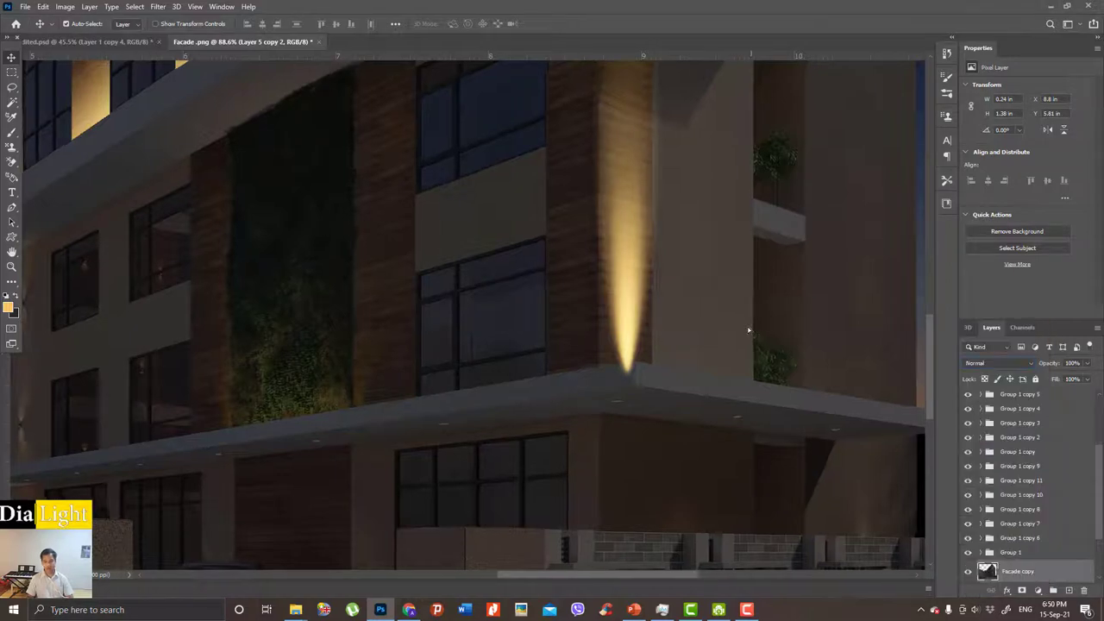
pyautogui.scroll(-5, 755, 353)
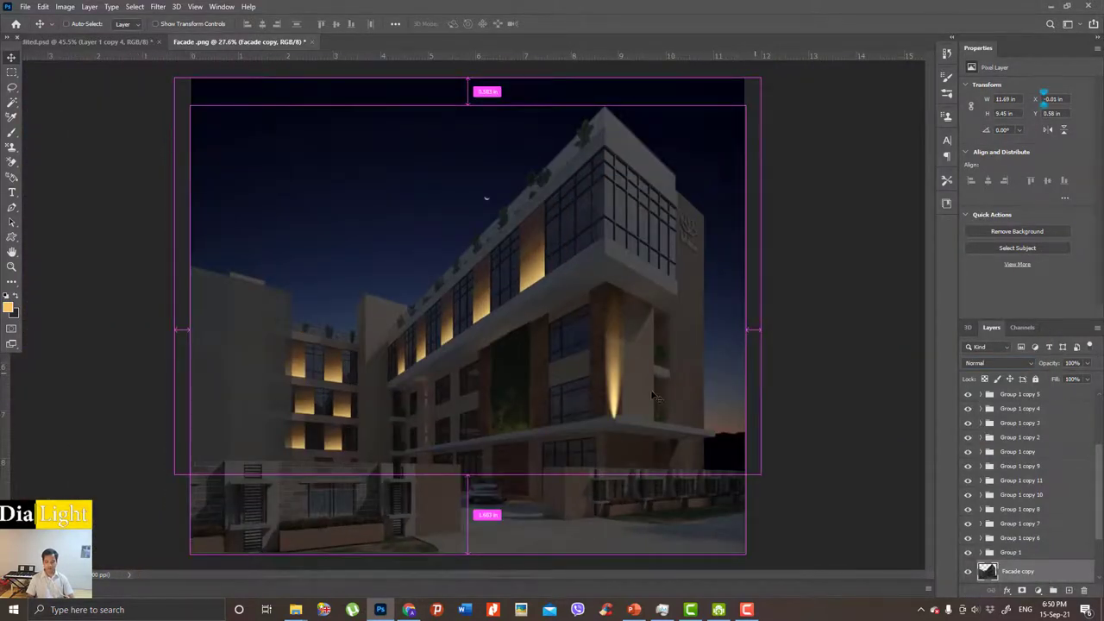
pyautogui.scroll(2, 653, 396)
pyautogui.scroll(2, 646, 400)
pyautogui.scroll(1, 604, 397)
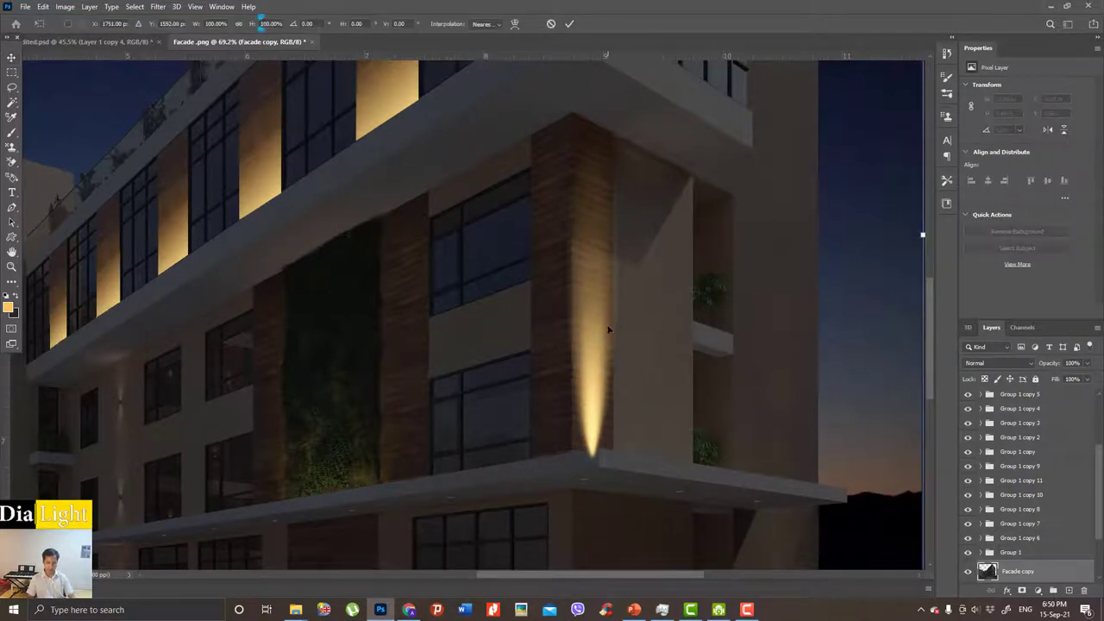
pyautogui.scroll(5, 1007, 429)
# Shorten the Layer 5 copy 2 beam by lowering its top edge.
pyautogui.click(1005, 399)
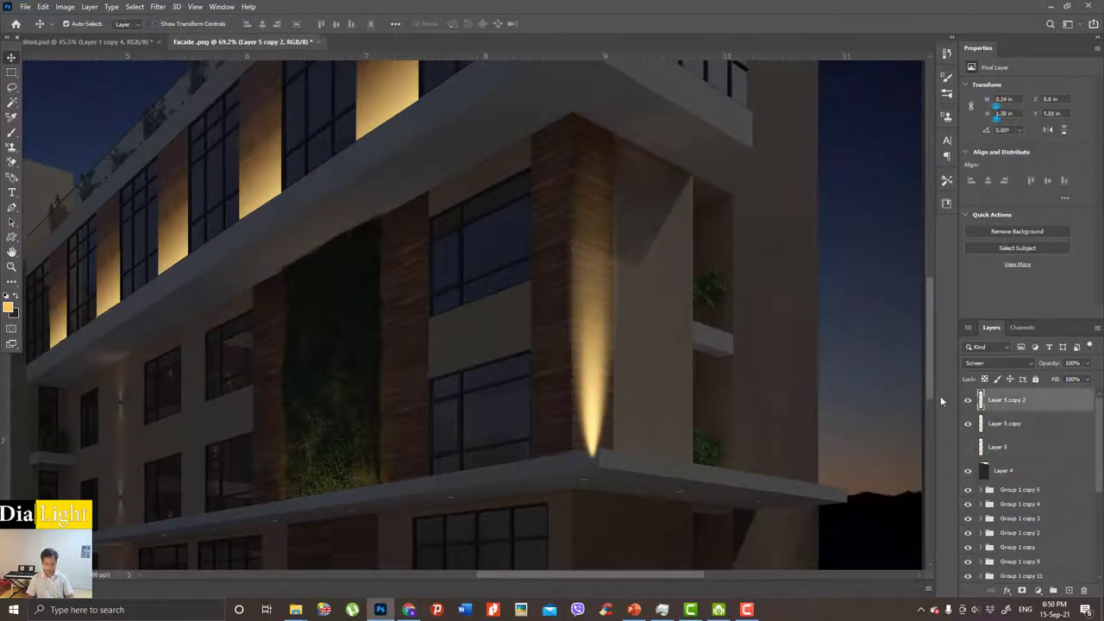
pyautogui.hotkey('ctrl', 't')
pyautogui.scroll(1, 582, 289)
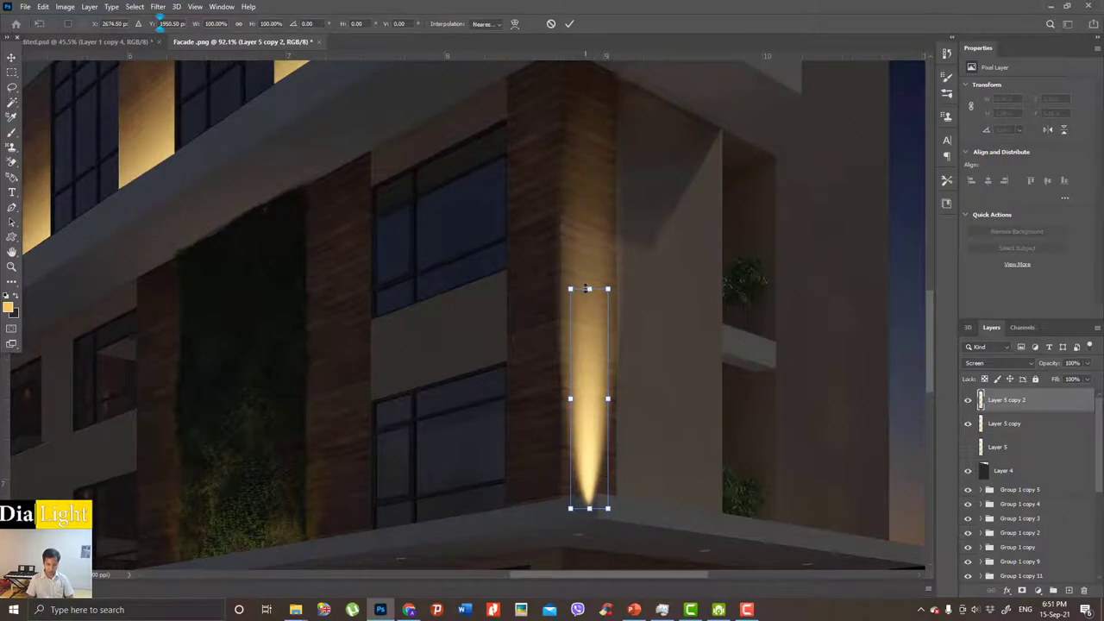
pyautogui.moveTo(586, 289)
pyautogui.mouseDown()
pyautogui.moveTo(586, 345)
pyautogui.moveTo(561, 364)
pyautogui.mouseUp()
pyautogui.scroll(2, 586, 345)
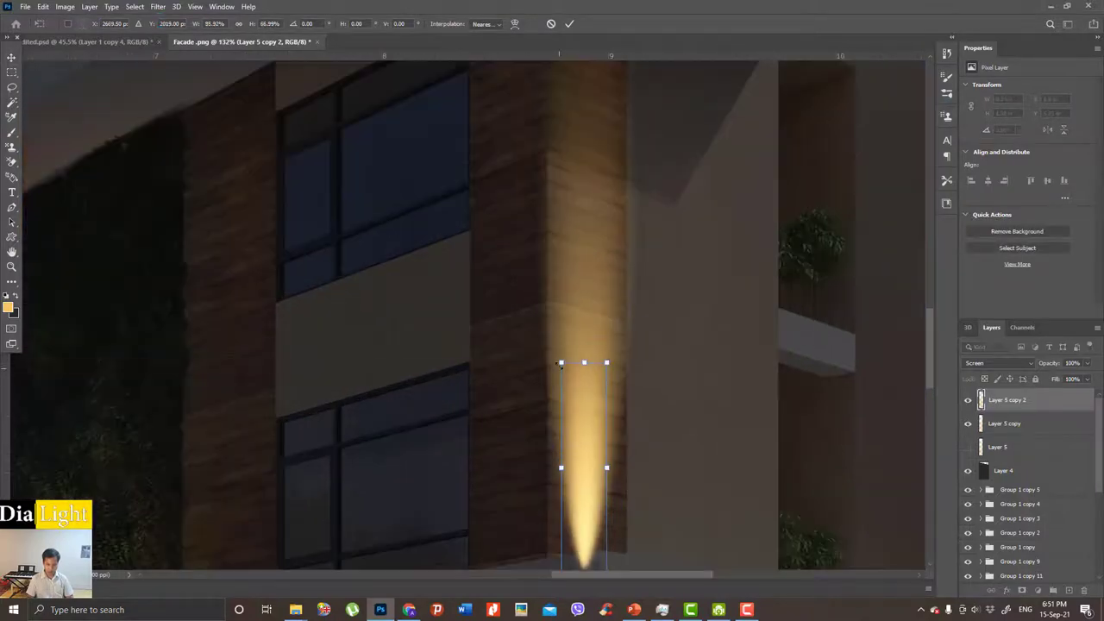
pyautogui.scroll(-2, 561, 364)
pyautogui.scroll(-1, 570, 319)
pyautogui.press('Return')
pyautogui.scroll(-3, 686, 329)
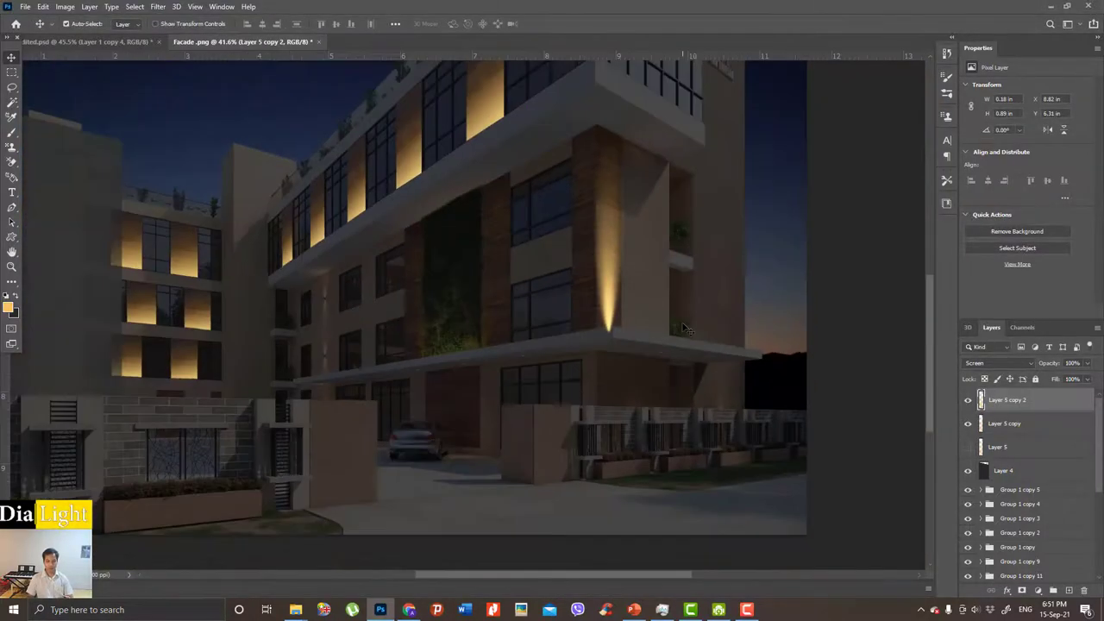
pyautogui.scroll(-1, 685, 328)
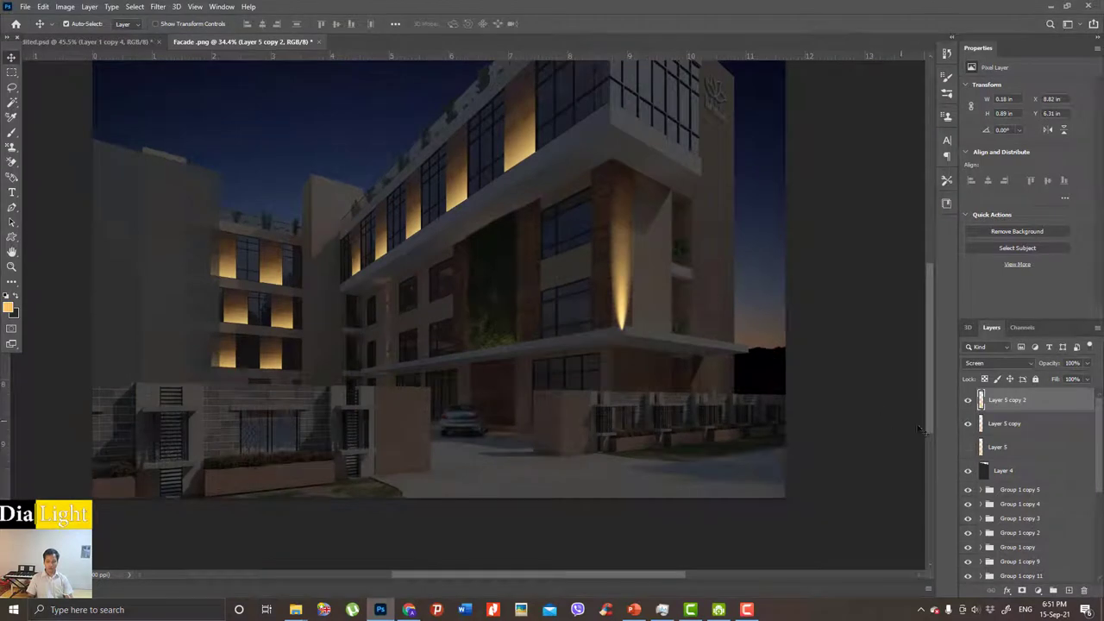
# Toggle the beam's visibility repeatedly to compare it against the facade.
pyautogui.click(968, 403)
pyautogui.click(968, 403)
pyautogui.click(968, 403)
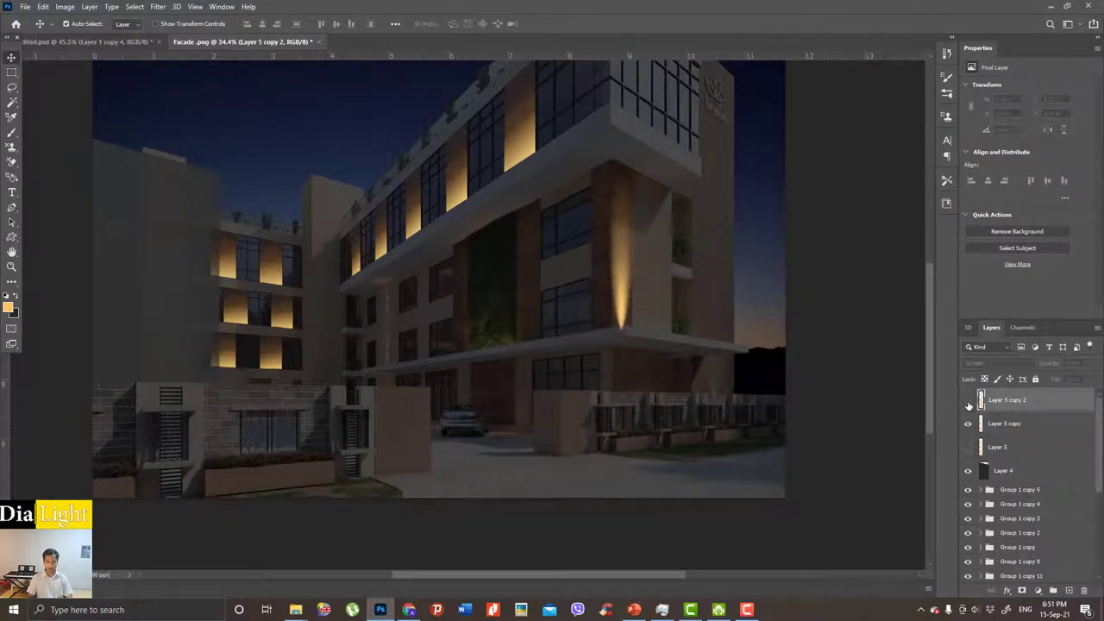
pyautogui.click(968, 403)
pyautogui.click(967, 403)
pyautogui.click(968, 403)
pyautogui.scroll(3, 628, 321)
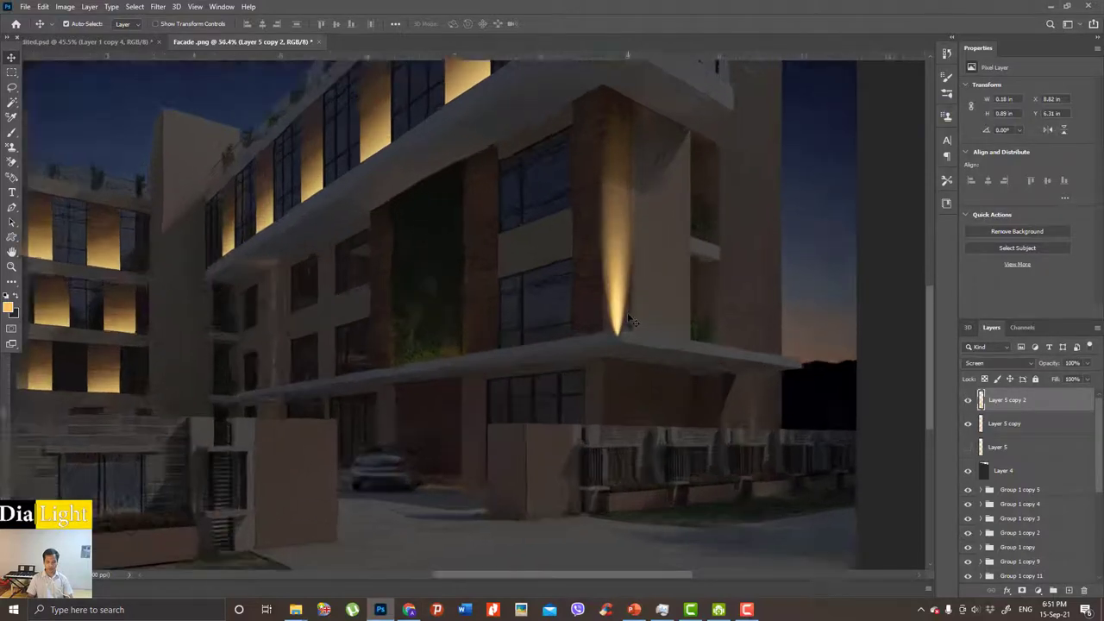
pyautogui.scroll(-1, 628, 321)
pyautogui.scroll(-1, 797, 372)
pyautogui.click(969, 401)
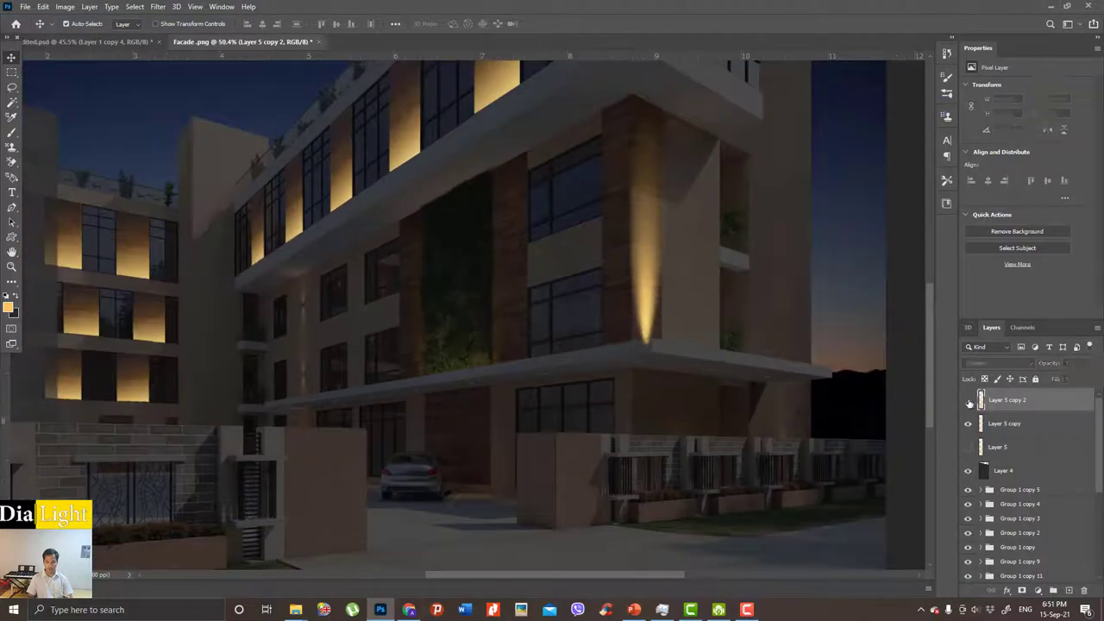
pyautogui.click(969, 401)
pyautogui.scroll(-3, 784, 419)
pyautogui.scroll(2, 694, 365)
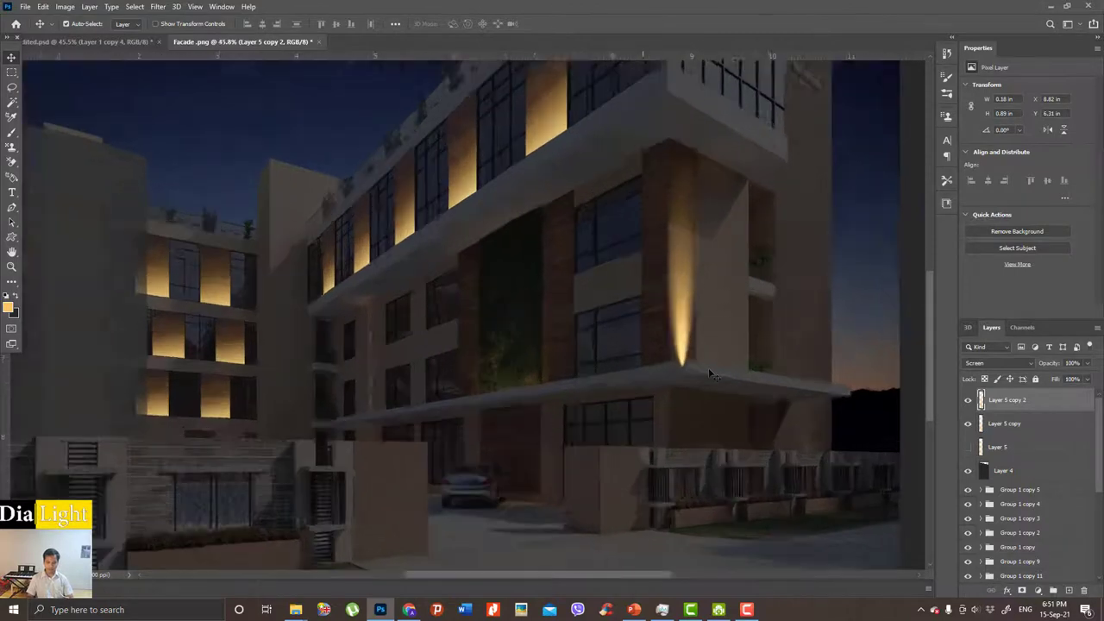
pyautogui.scroll(2, 694, 365)
pyautogui.scroll(3, 694, 365)
pyautogui.scroll(1, 690, 363)
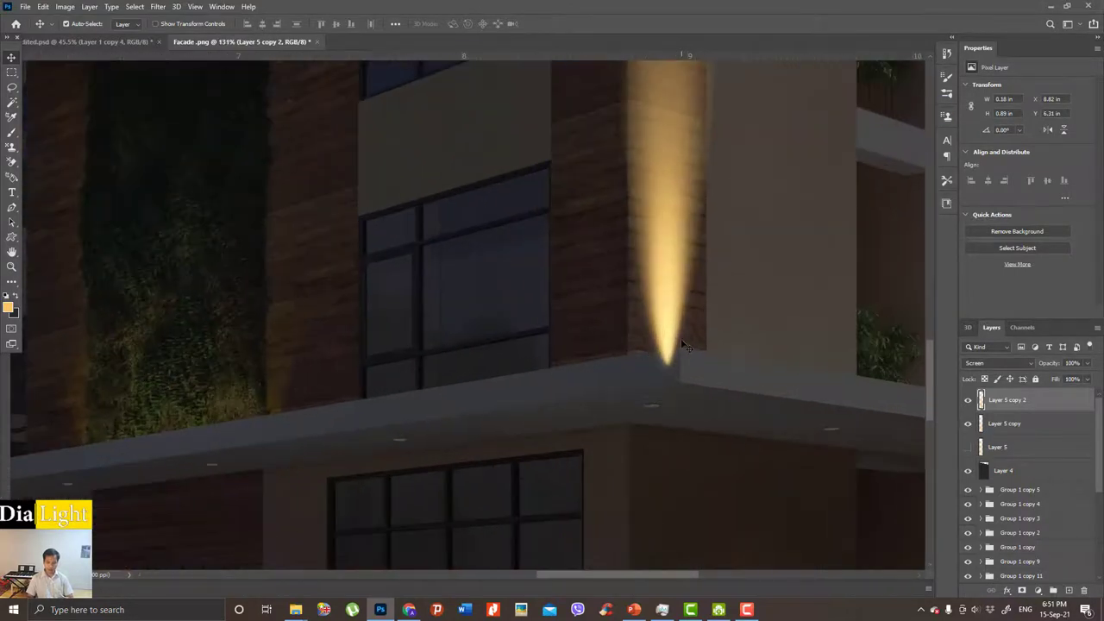
pyautogui.scroll(1, 674, 368)
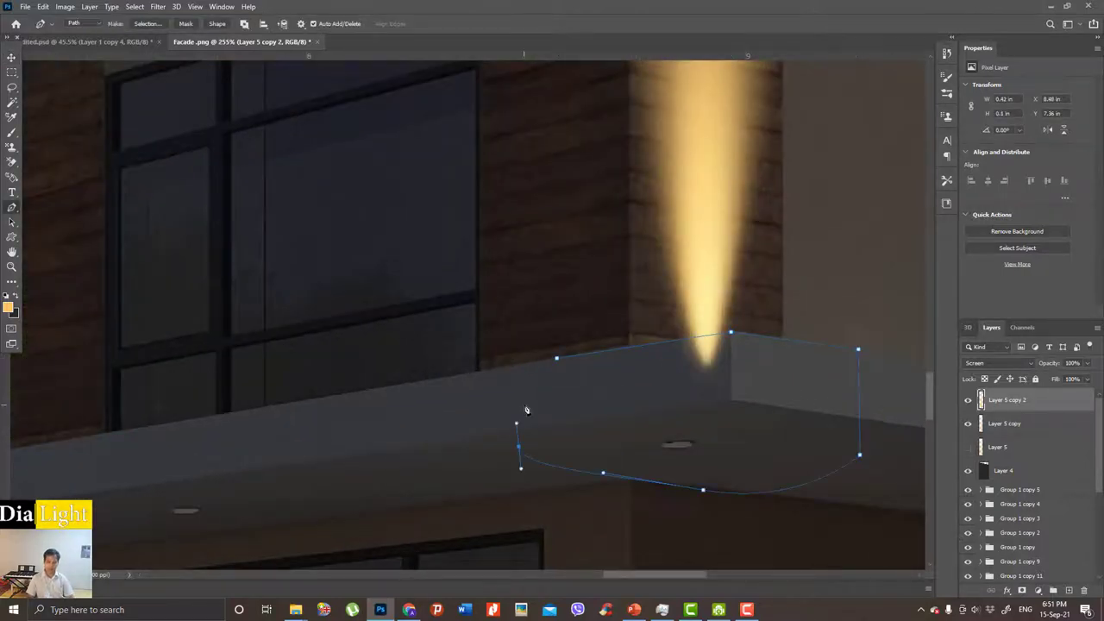
# Turn the outline into a selection, delete the ledge spill, and deselect.
pyautogui.hotkey('ctrl', 'Return')
pyautogui.press('Delete')
pyautogui.hotkey('alt', '[')
pyautogui.hotkey('ctrl', 'd')
# Select both beam layers, Layer 5 copy and Layer 5 copy 2, together.
pyautogui.scroll(-3, 702, 308)
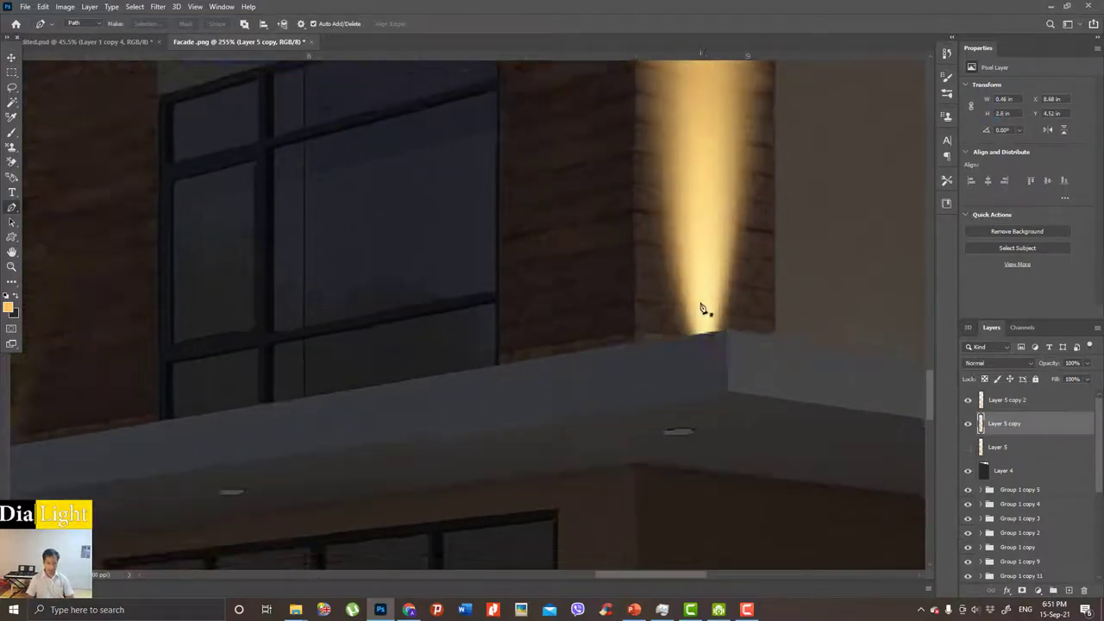
pyautogui.scroll(-3, 844, 403)
pyautogui.scroll(-2, 845, 403)
pyautogui.scroll(2, 613, 419)
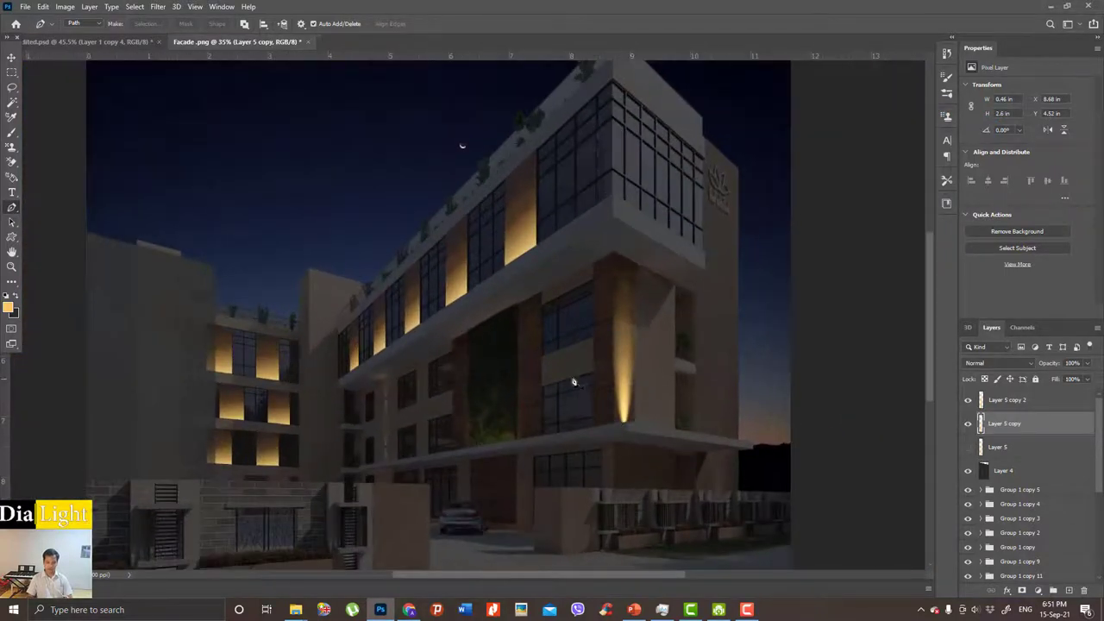
pyautogui.scroll(2, 633, 430)
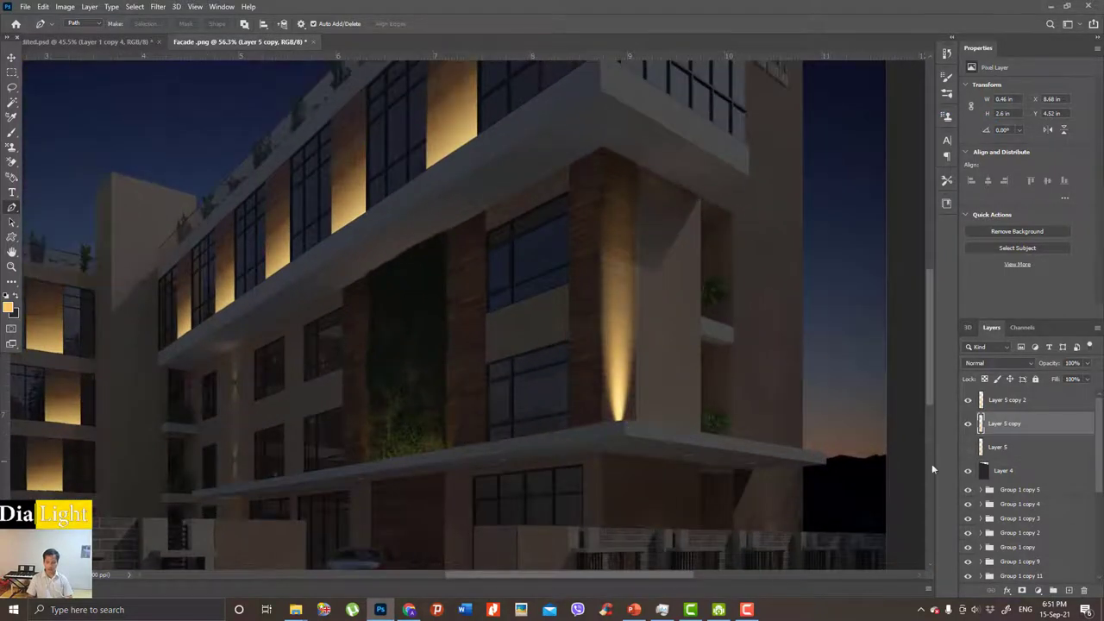
pyautogui.keyDown('shift'); pyautogui.click(994, 406); pyautogui.keyUp('shift')
# Group the two beam layers into Group 2 and place a duplicate beside the original.
pyautogui.click(1053, 591)
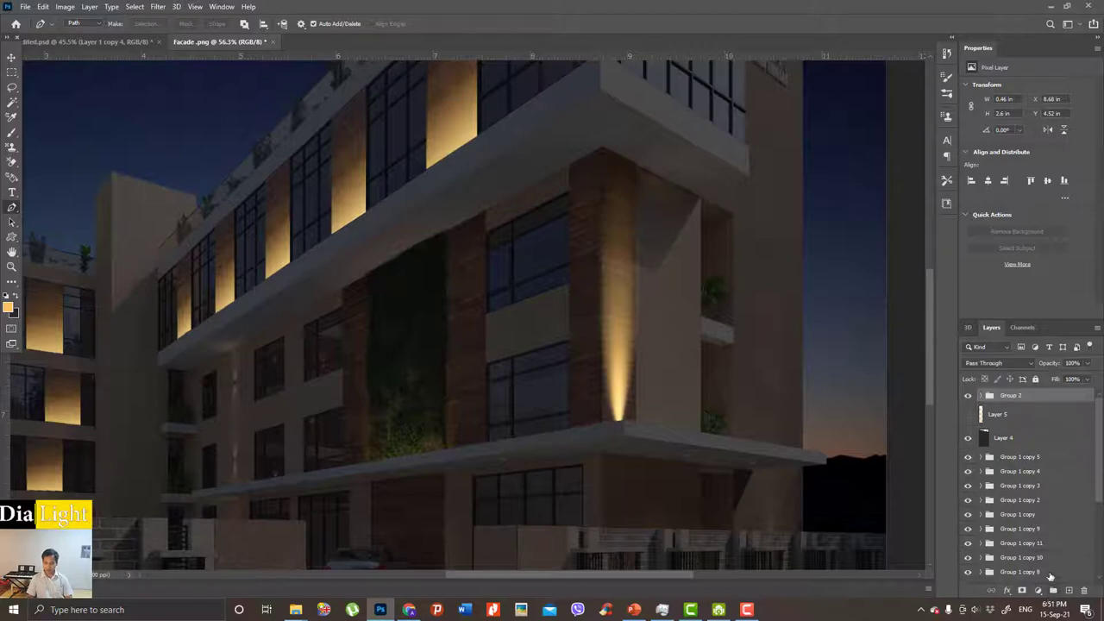
pyautogui.hotkey('ctrl', 'j')
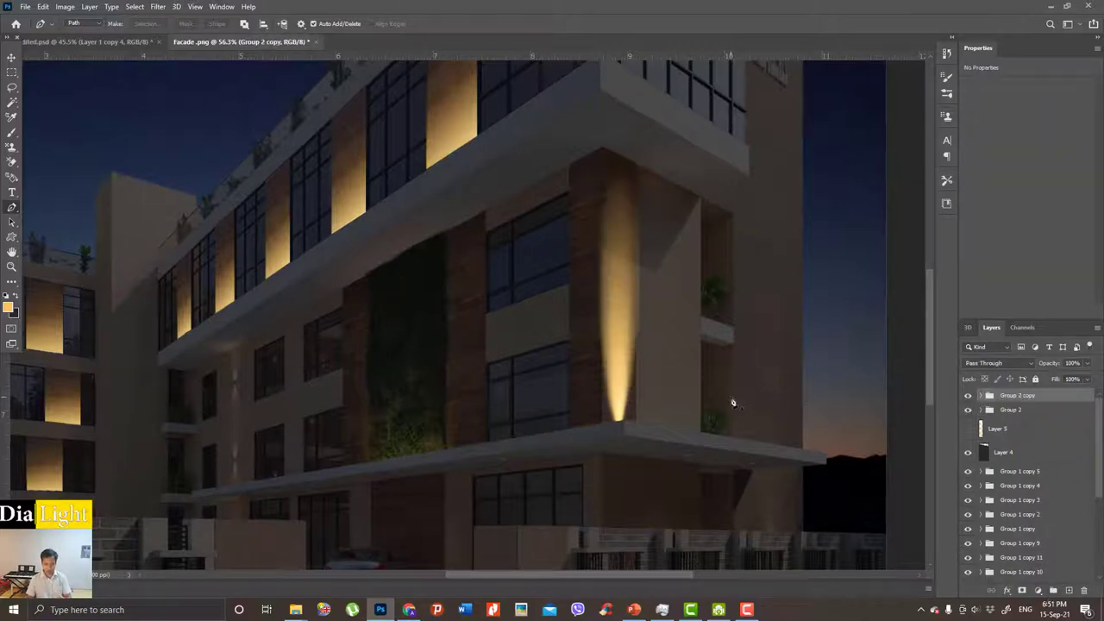
pyautogui.hotkey('ctrl', 't')
pyautogui.moveTo(617, 345); pyautogui.dragTo(584, 338)
pyautogui.scroll(3, 584, 338)
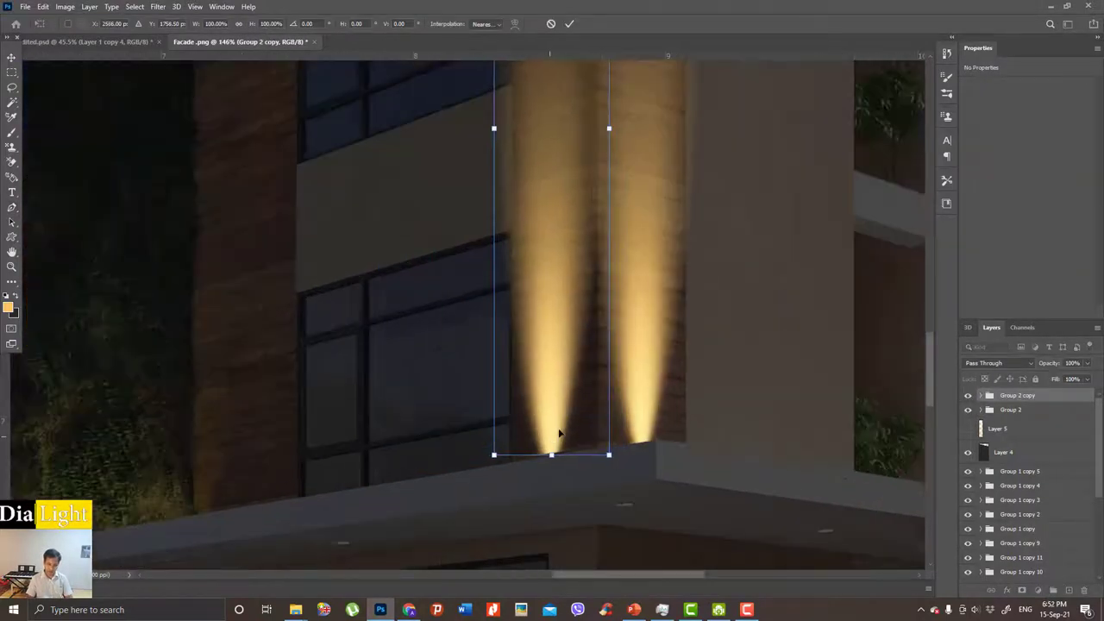
pyautogui.scroll(1, 599, 221)
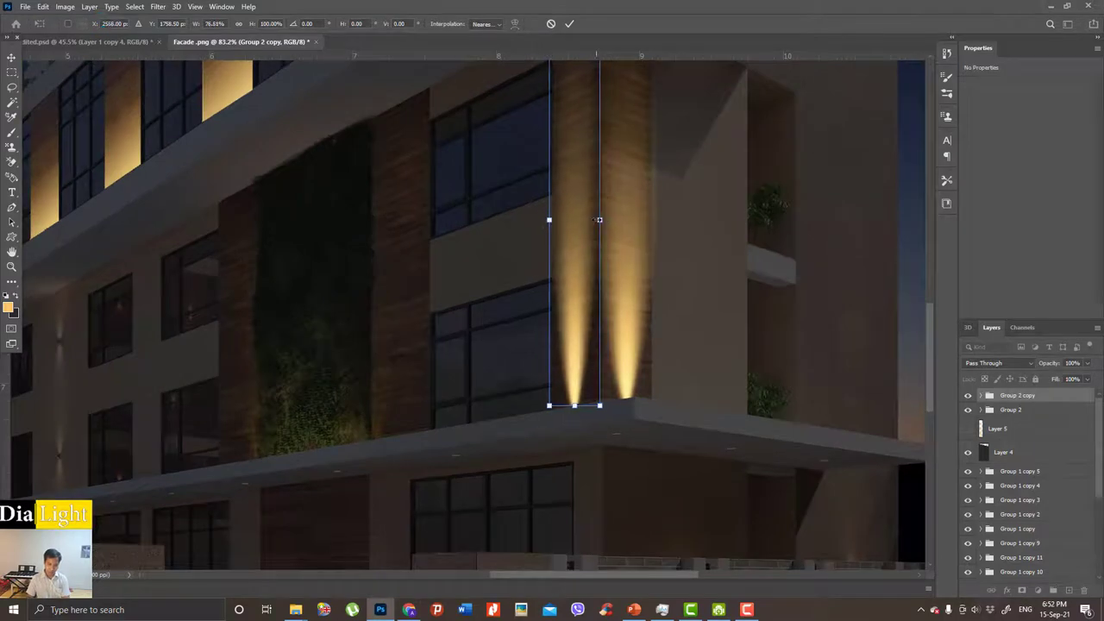
pyautogui.press('Return')
# Duplicate the beam group again and move the copy onto the left pillar.
pyautogui.press('p')
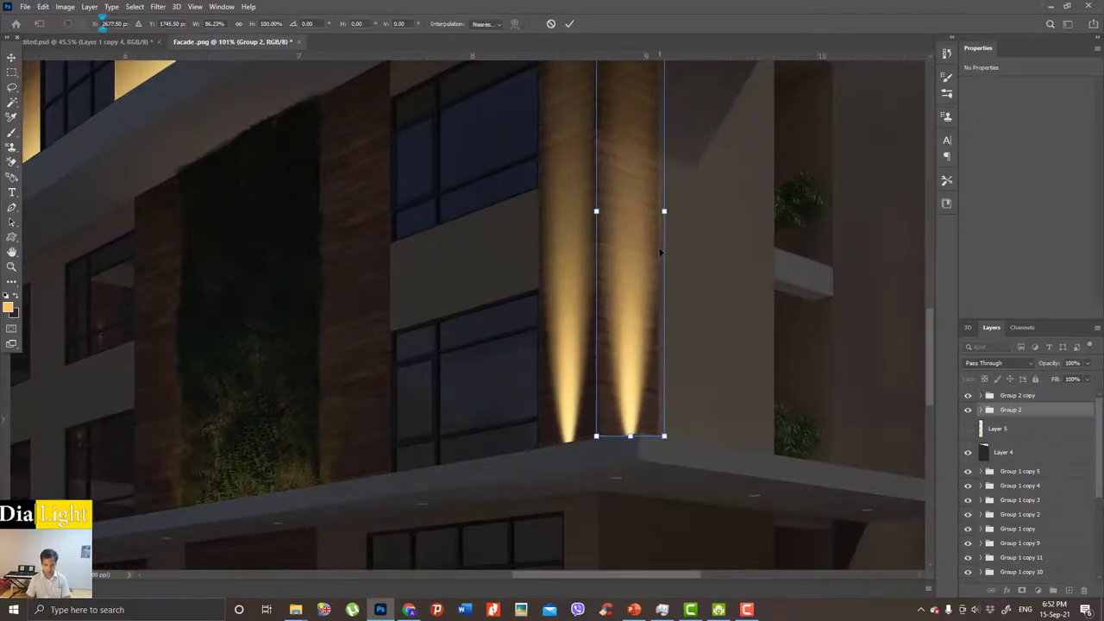
pyautogui.scroll(1, 592, 383)
pyautogui.scroll(5, 592, 383)
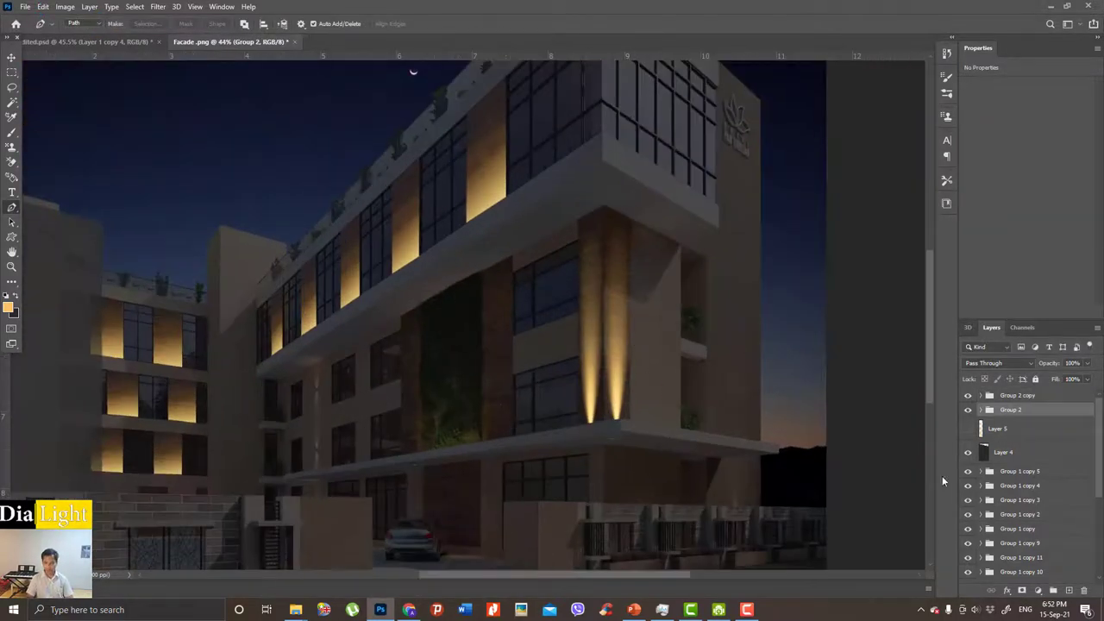
pyautogui.hotkey('ctrl', 'j')
pyautogui.scroll(1, 592, 364)
pyautogui.hotkey('ctrl', 't')
pyautogui.moveTo(592, 365); pyautogui.dragTo(476, 382)
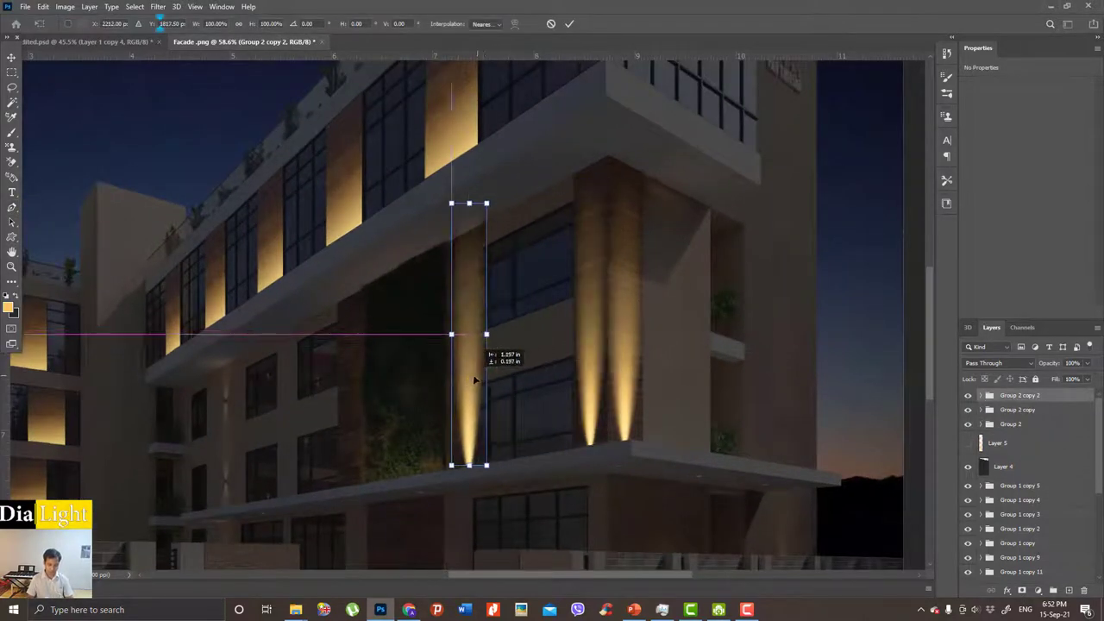
pyautogui.scroll(3, 475, 382)
pyautogui.scroll(-2, 458, 430)
pyautogui.press('Return')
# Make a third copy of the beam group and begin transforming it.
pyautogui.scroll(-4, 458, 430)
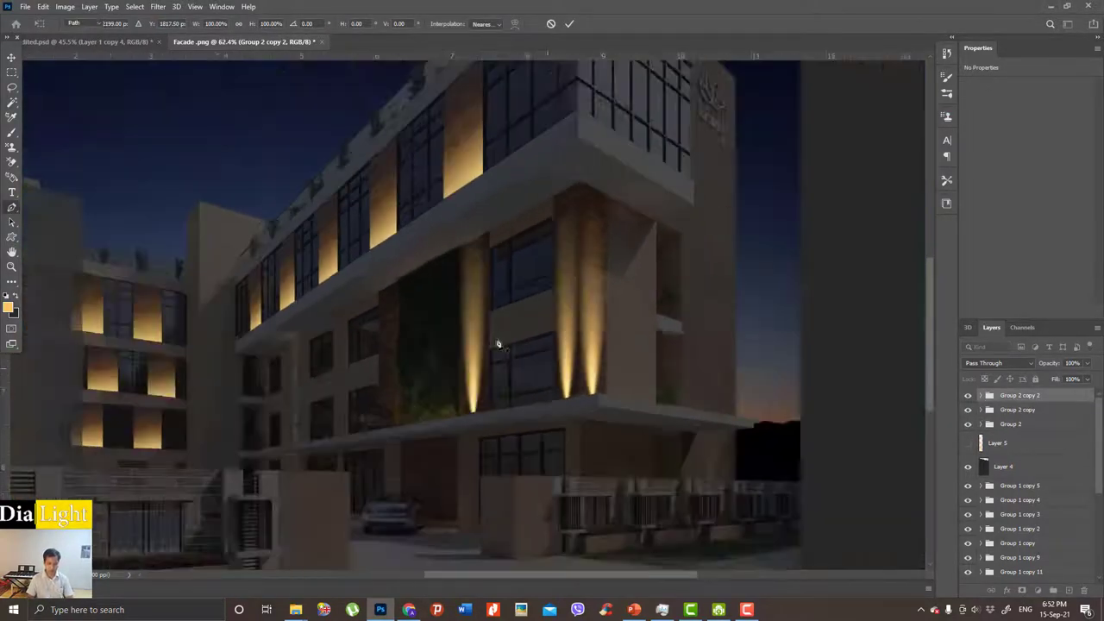
pyautogui.press('p')
pyautogui.scroll(3, 569, 343)
pyautogui.hotkey('ctrl', 'j')
pyautogui.hotkey('ctrl', 't')
pyautogui.scroll(-2, 572, 264)
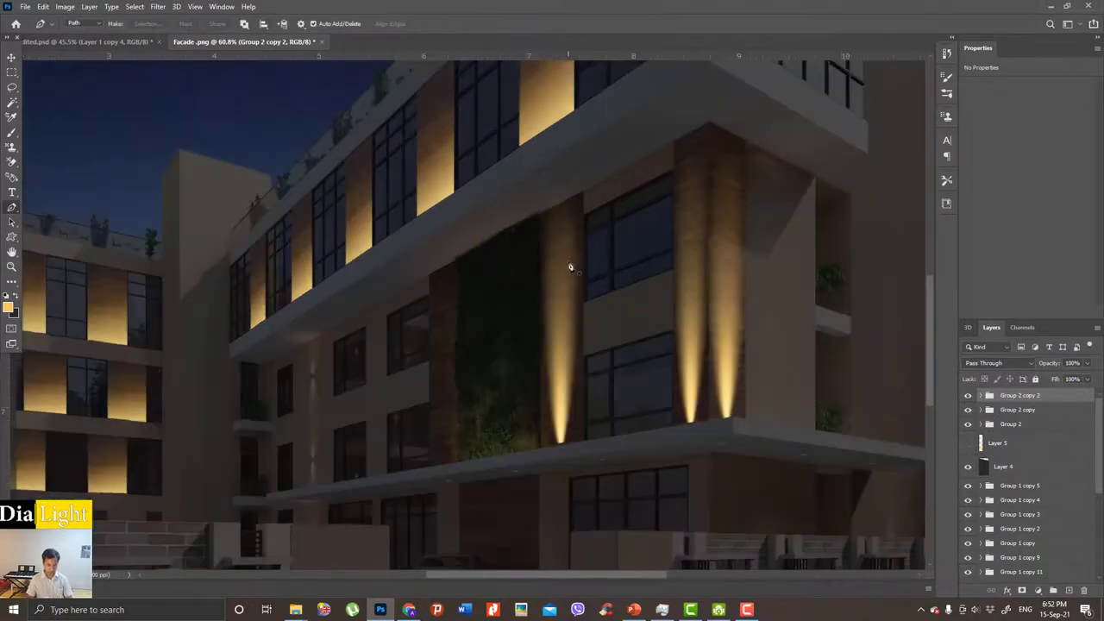
pyautogui.press('Return')
pyautogui.hotkey('ctrl', 't')
pyautogui.scroll(2, 729, 336)
# Move the third beam left of the green wall, narrowing and shortening it to fit the pillar.
pyautogui.moveTo(561, 384); pyautogui.dragTo(422, 384)
pyautogui.scroll(2, 422, 384)
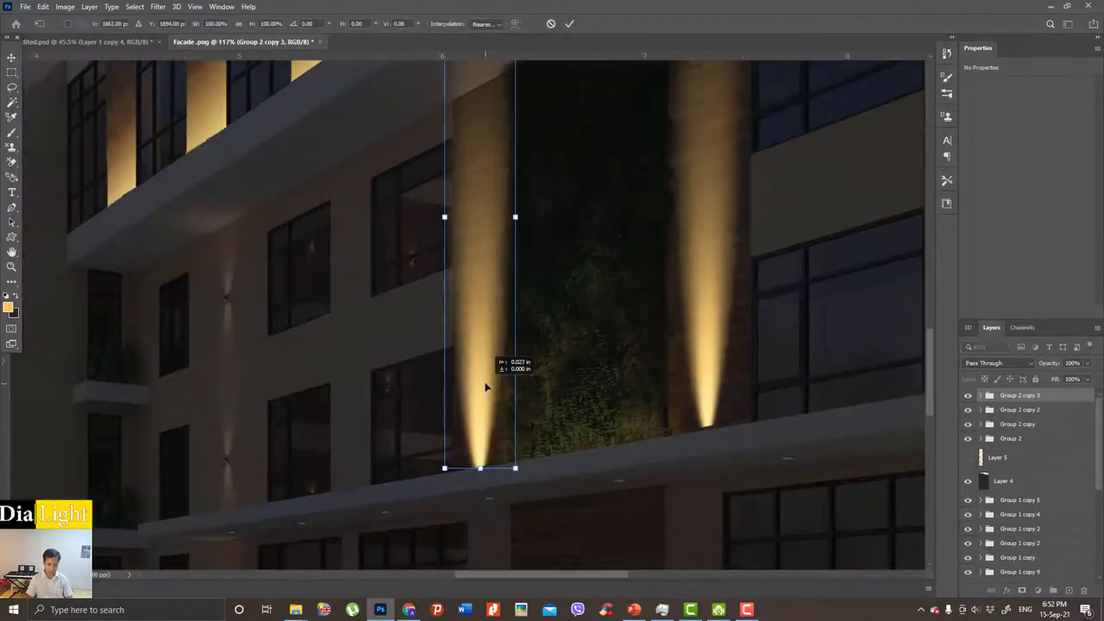
pyautogui.scroll(-3, 495, 379)
pyautogui.moveTo(517, 277); pyautogui.dragTo(509, 276)
pyautogui.moveTo(484, 113); pyautogui.dragTo(484, 147)
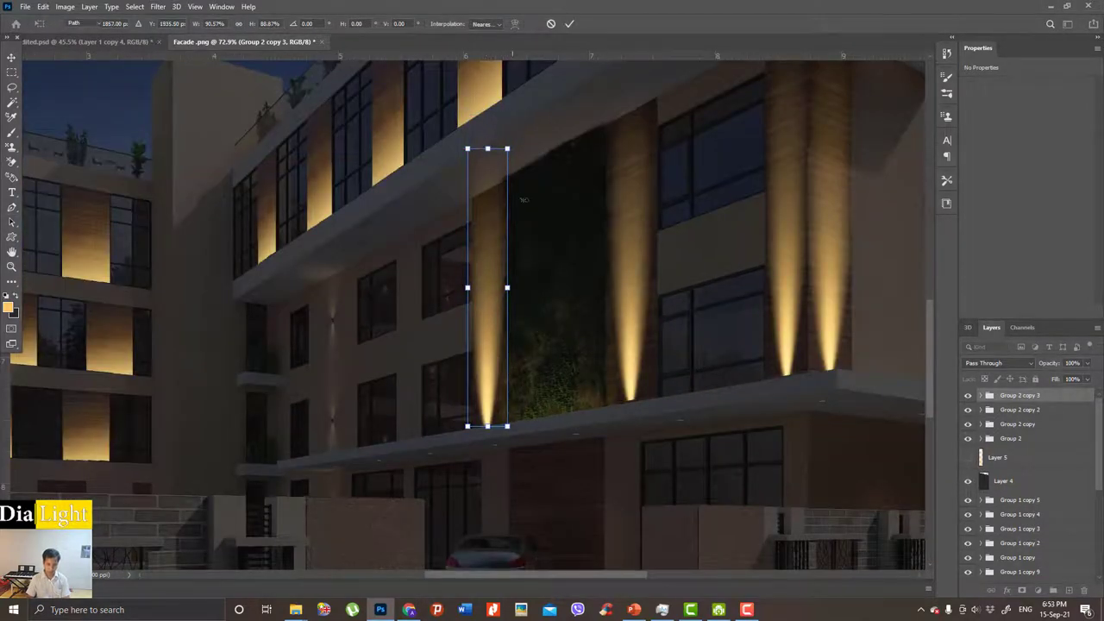
pyautogui.press('Return')
# Zoom out to review the whole facade with its four uplight beams.
pyautogui.hotkey('ctrl', 'j')
pyautogui.hotkey('ctrl', 't')
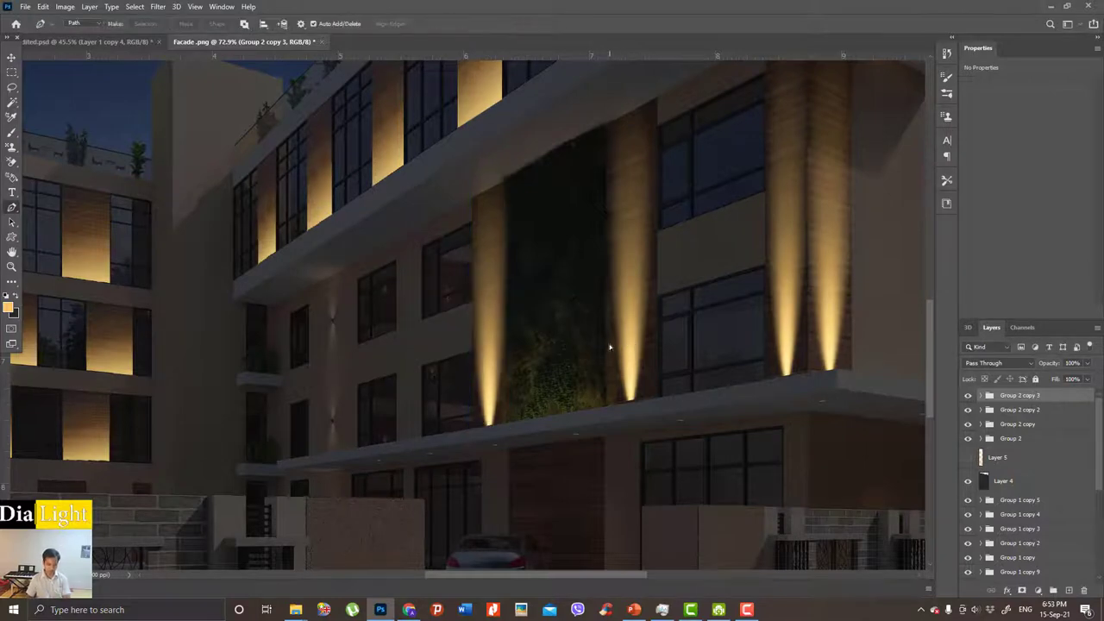
pyautogui.scroll(-2, 518, 345)
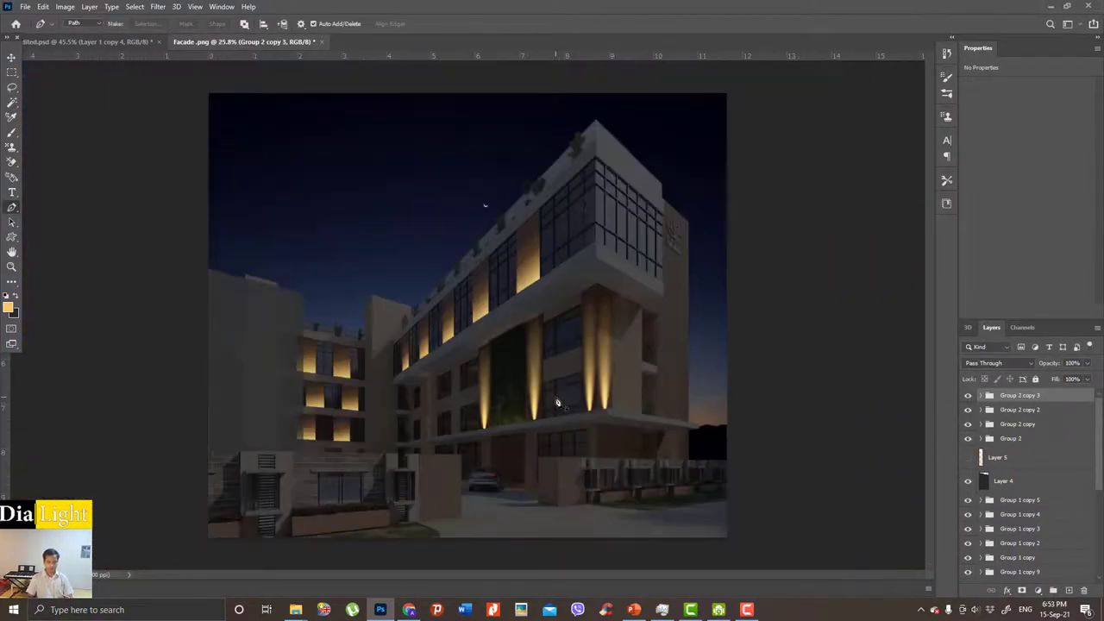
pyautogui.scroll(1, 556, 402)
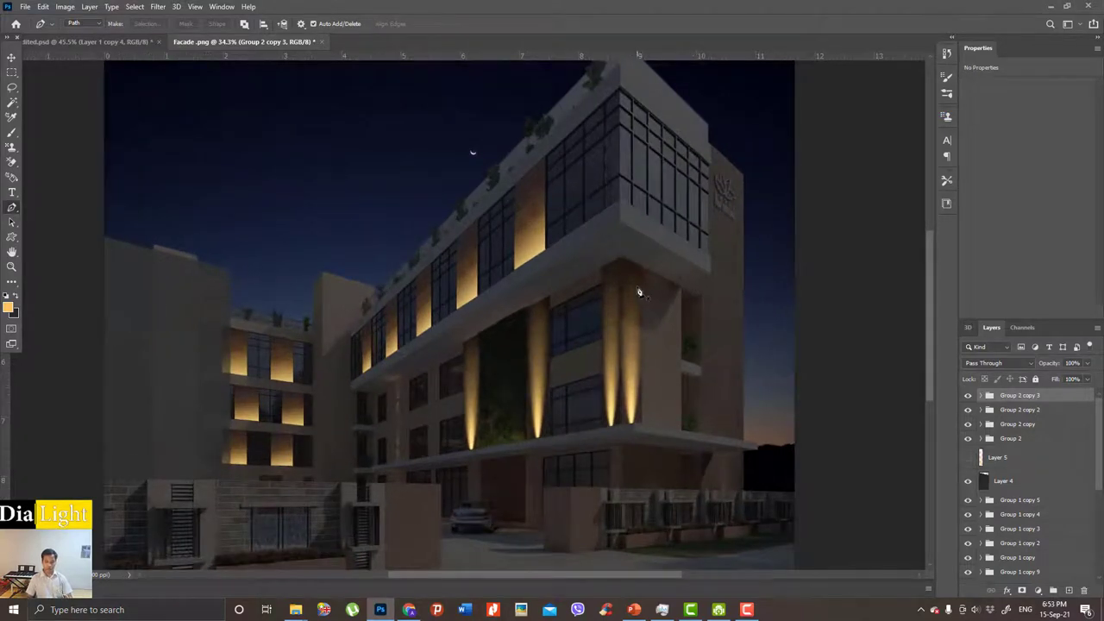
pyautogui.scroll(2, 631, 424)
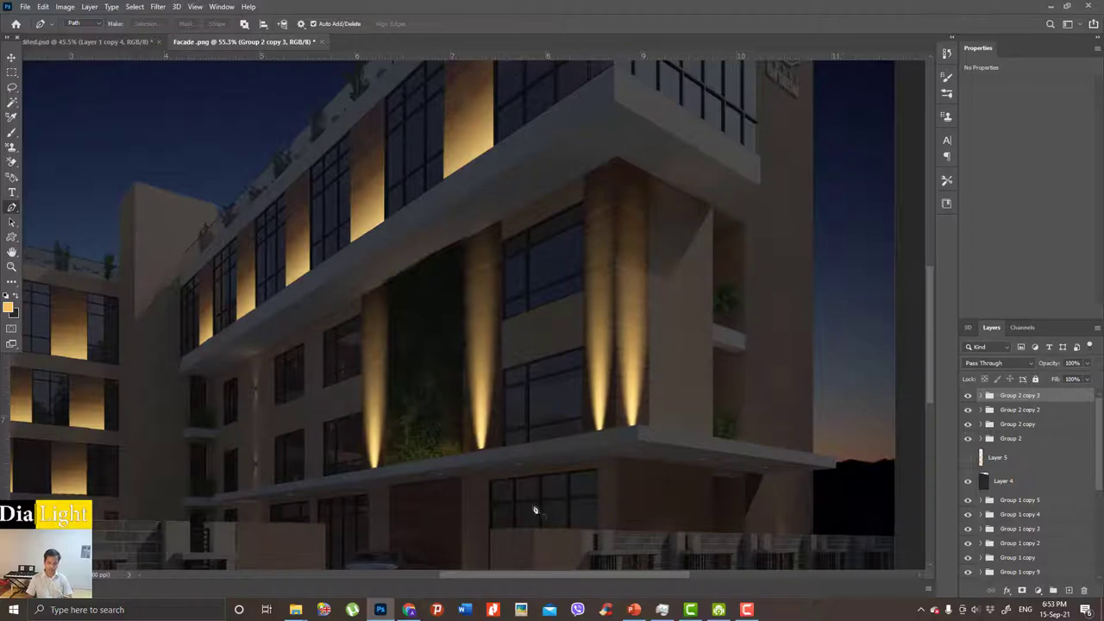
# View the Ligman Fashion Island project page in Chrome, then minimize the browser.
pyautogui.click(409, 610)
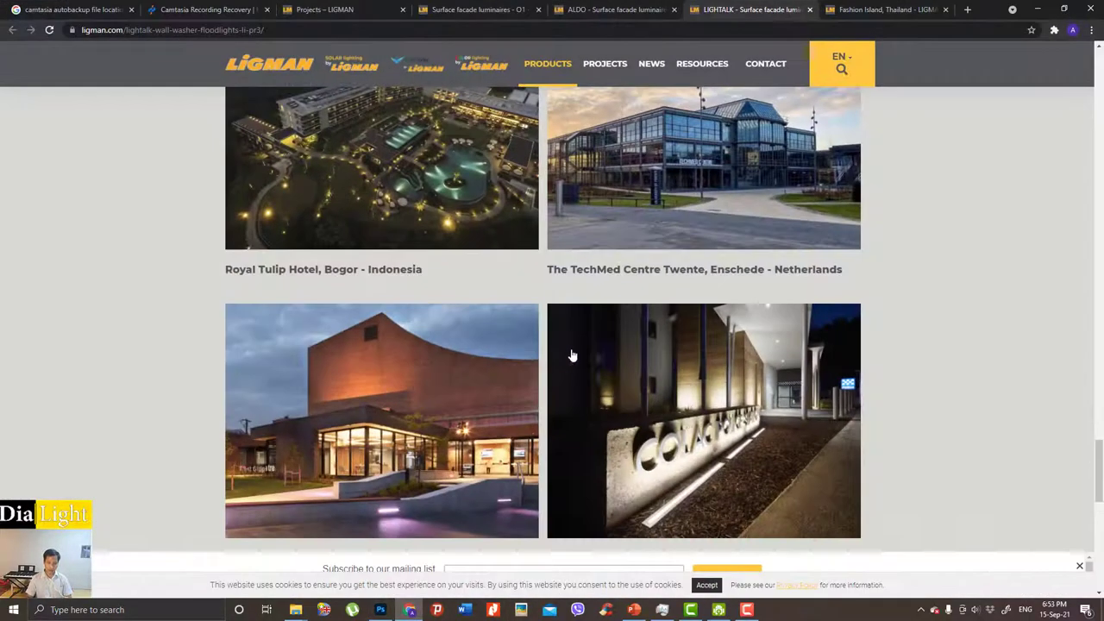
pyautogui.scroll(-5, 656, 345)
pyautogui.scroll(2, 656, 345)
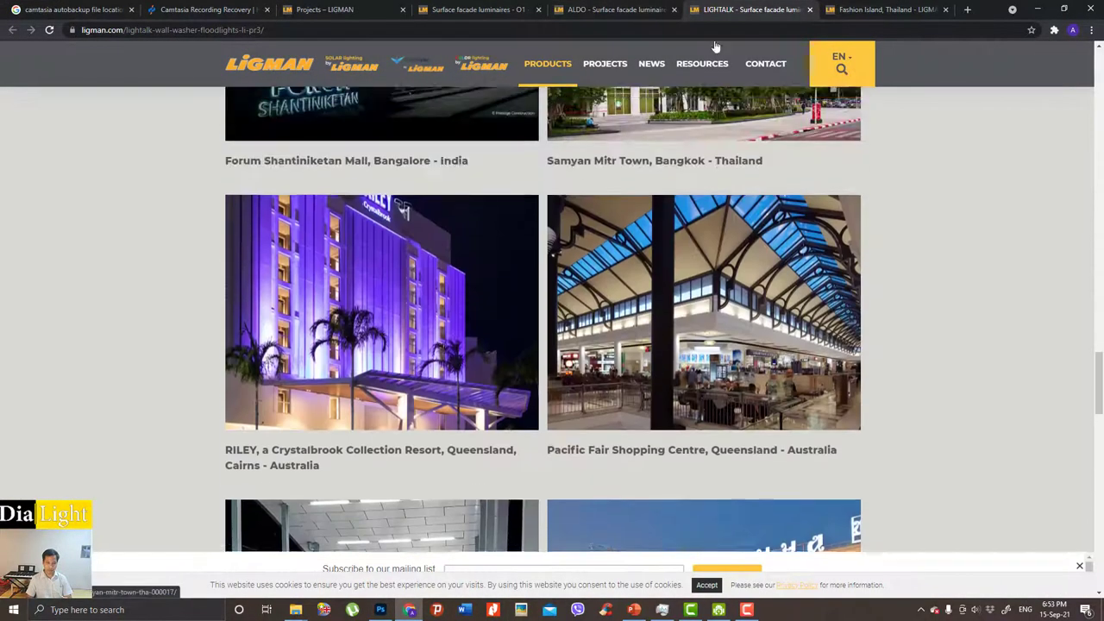
pyautogui.click(853, 9)
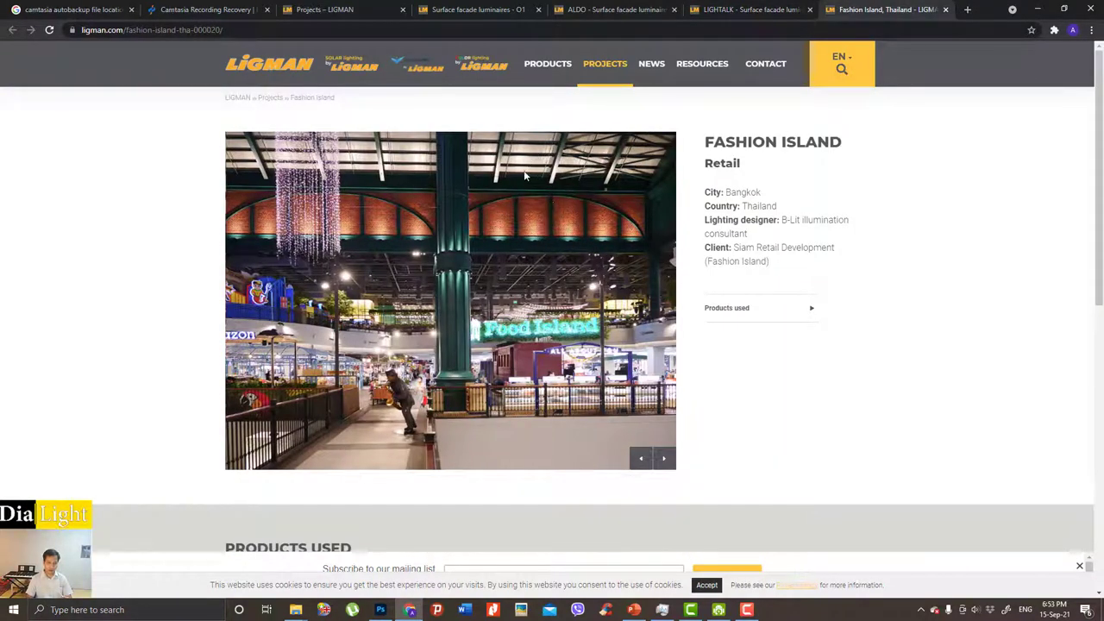
pyautogui.click(1039, 12)
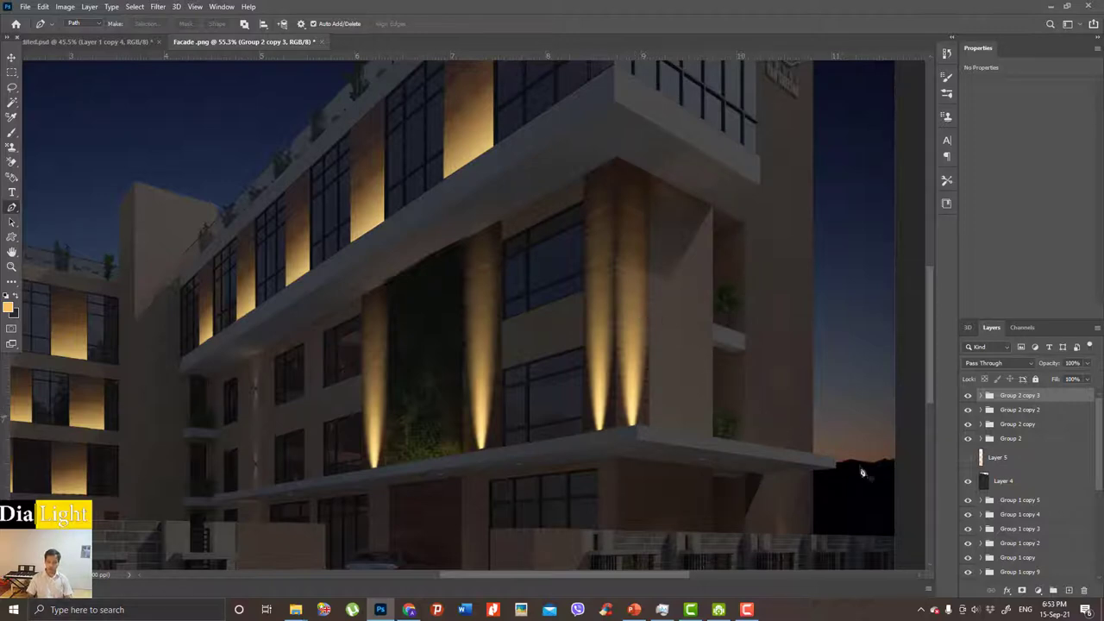
# Add a new glow layer and turn the beam outline over the right pillar into a selection.
pyautogui.click(1069, 591)
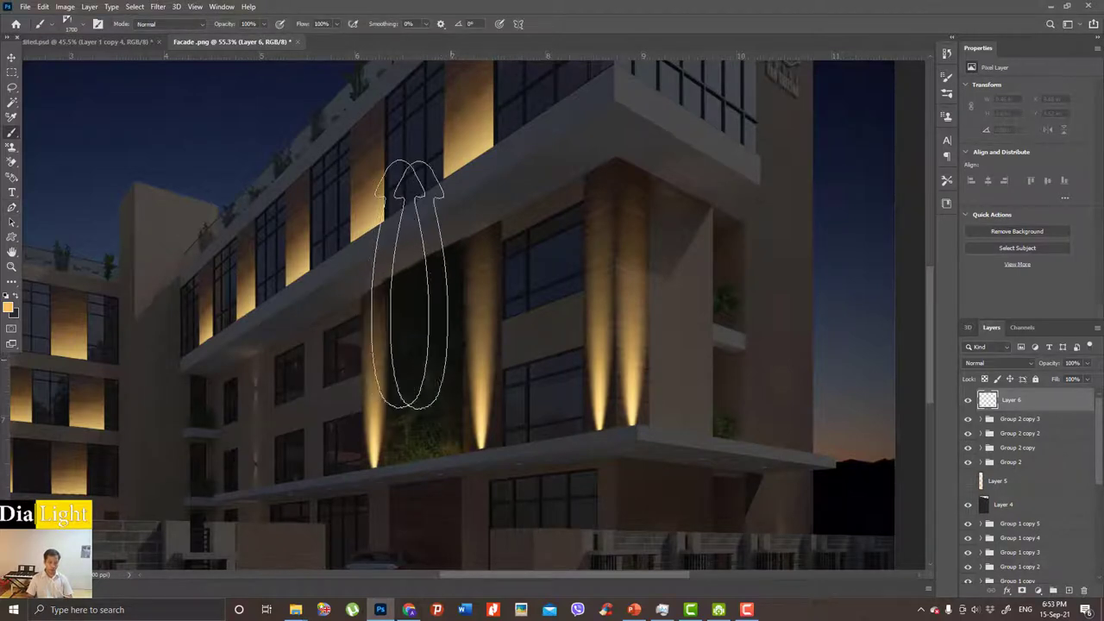
pyautogui.moveTo(379, 276); pyautogui.dragTo(647, 250)
pyautogui.hotkey('ctrl', 'Return')
pyautogui.press('b')
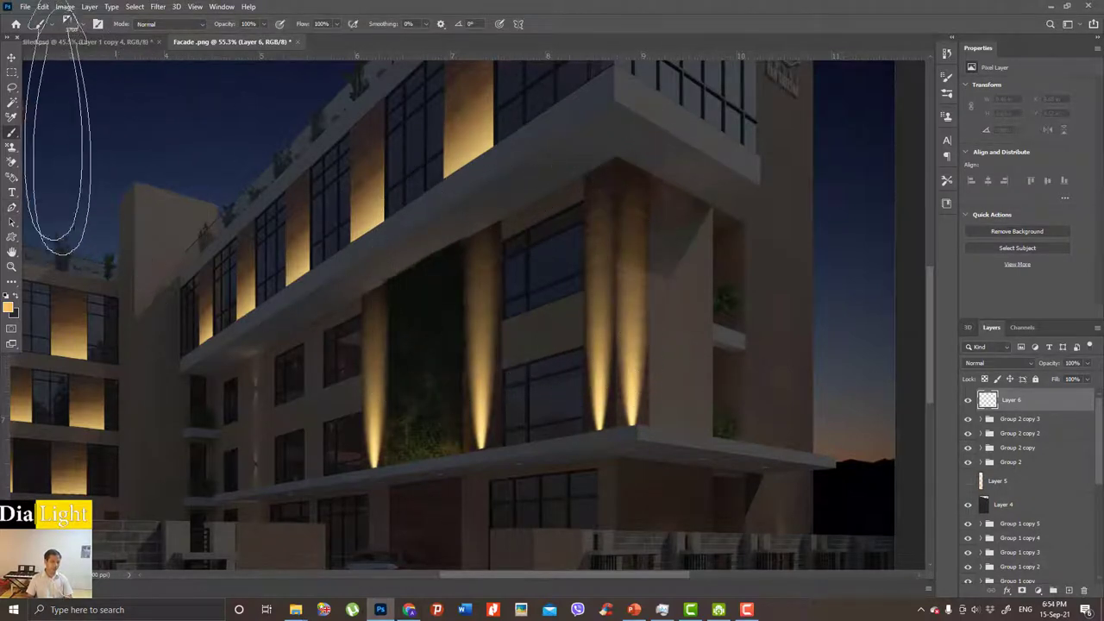
# Choose the Soft Round brush with zero hardness and undo a trial stroke.
pyautogui.click(83, 23)
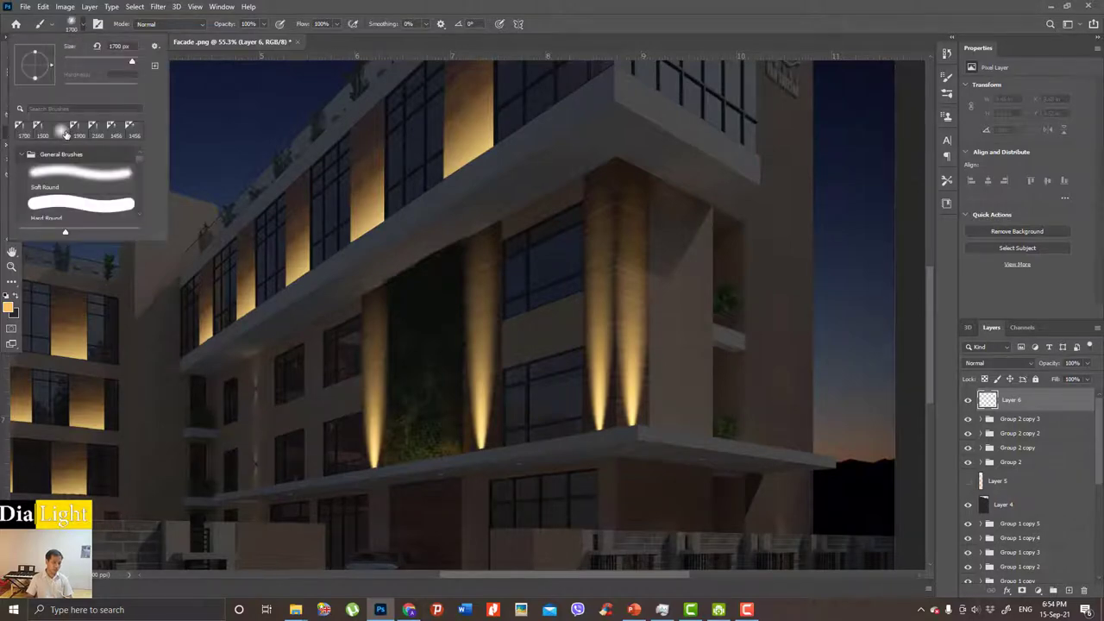
pyautogui.click(80, 177)
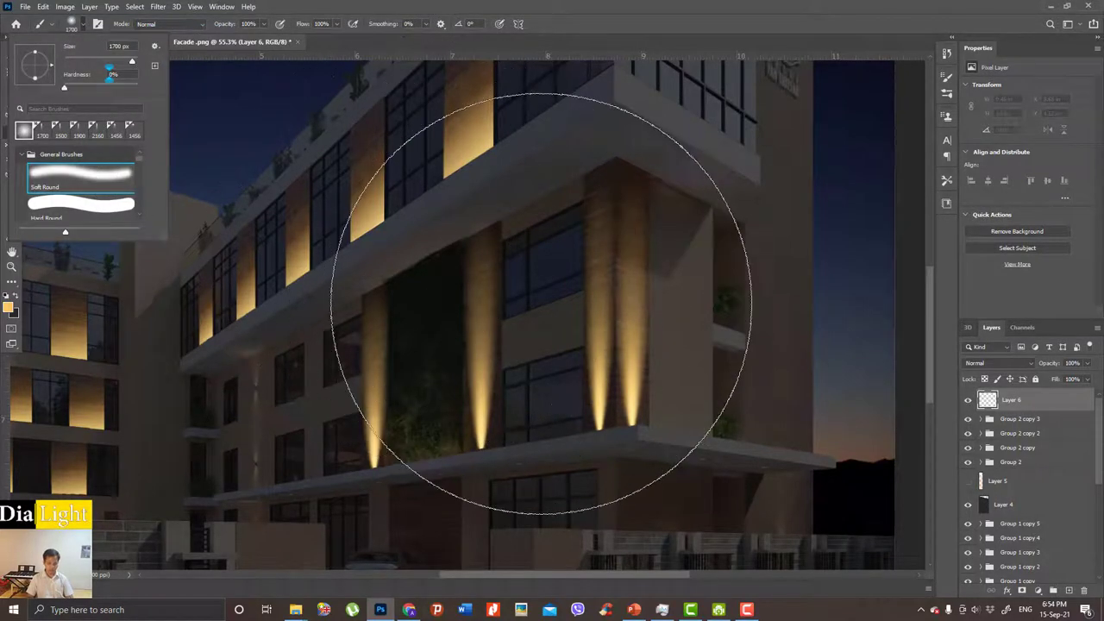
pyautogui.click(555, 283)
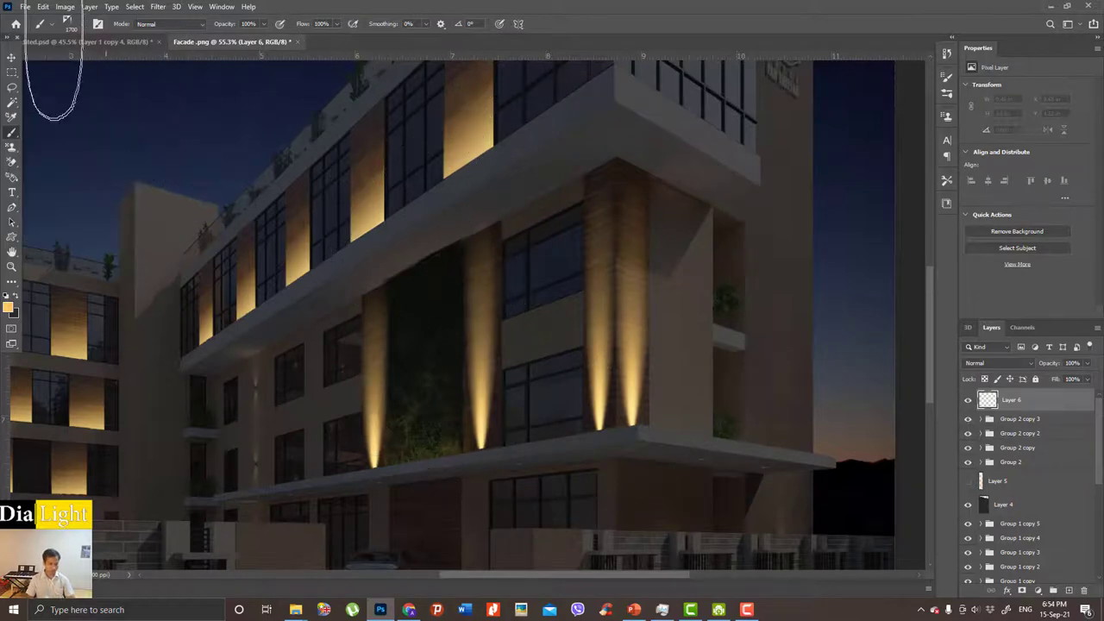
pyautogui.click(82, 25)
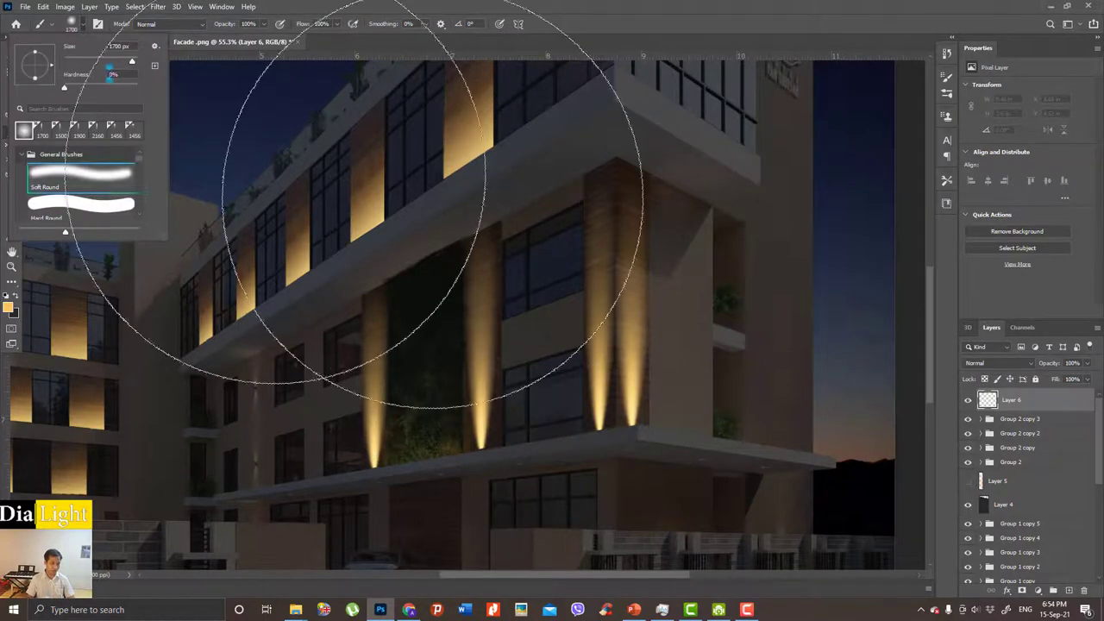
pyautogui.click(482, 232)
pyautogui.hotkey('ctrl', 'z')
# Resize the brush to about 400 px and paint a soft glow at the pillar top under the slab.
pyautogui.press('[')
pyautogui.press('[')
pyautogui.press('[')
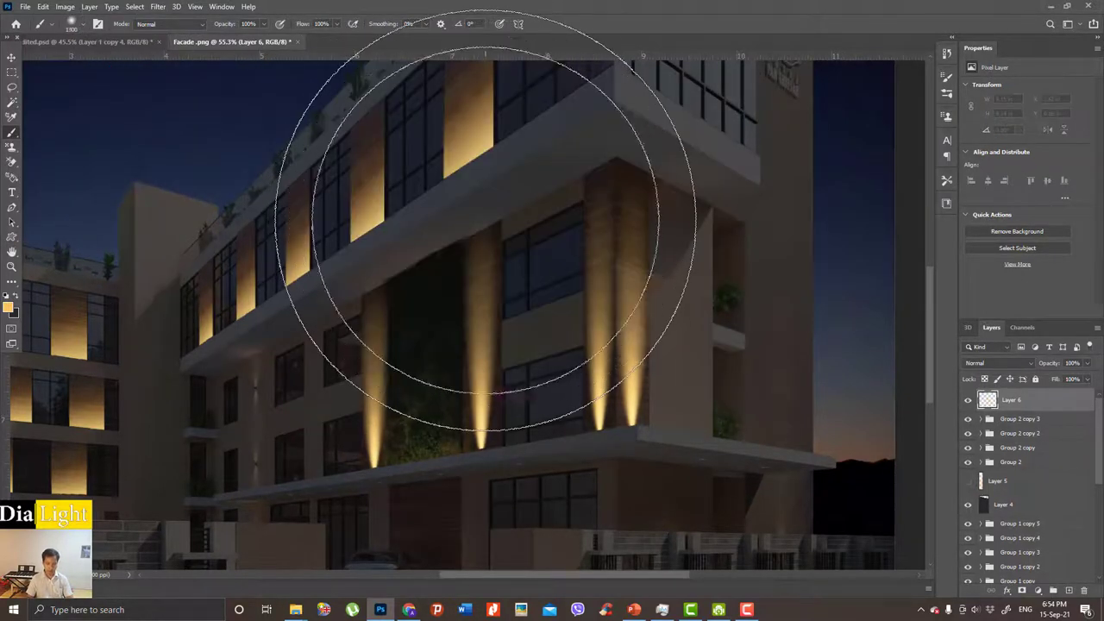
pyautogui.press('[')
pyautogui.press('[')
pyautogui.press('[')
pyautogui.press('[')
pyautogui.press('[')
pyautogui.press('[')
pyautogui.scroll(2, 644, 178)
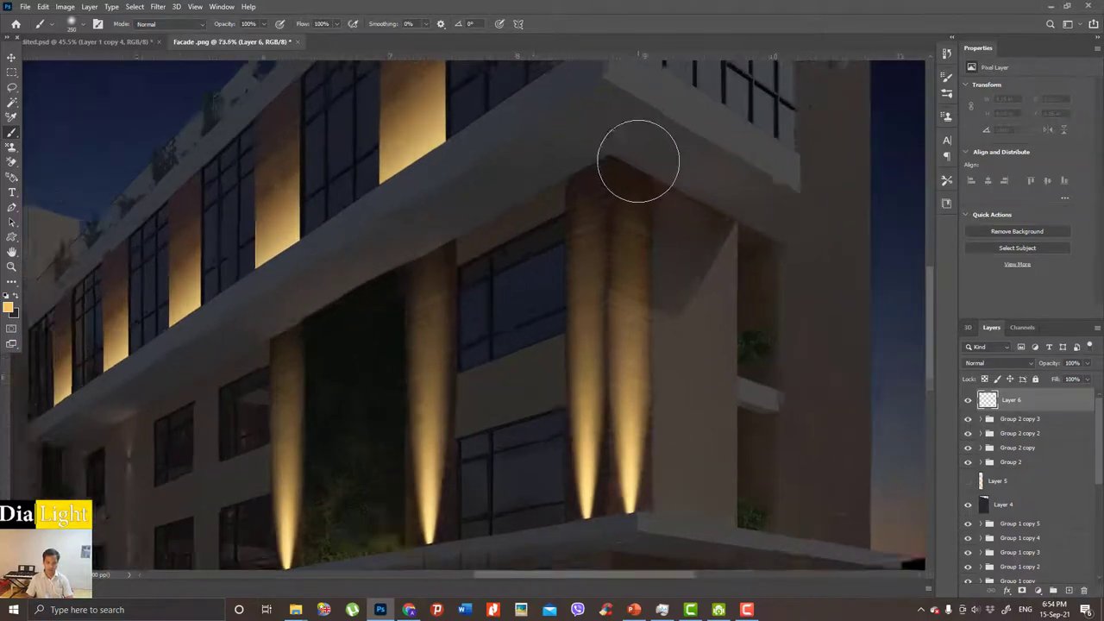
pyautogui.scroll(1, 640, 164)
pyautogui.press(']')
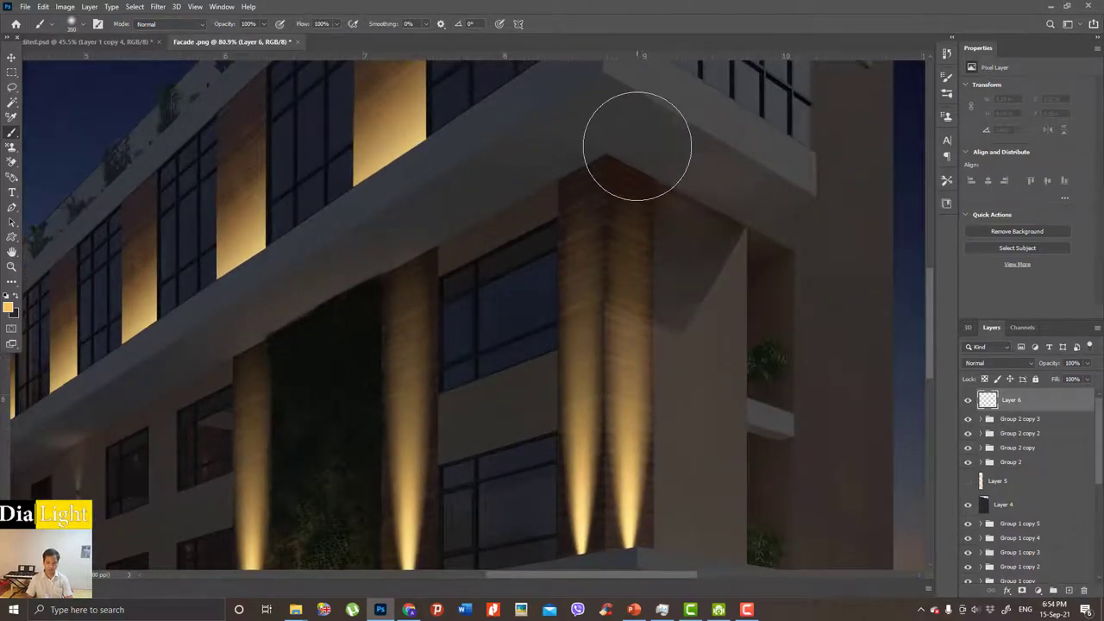
pyautogui.click(637, 145)
pyautogui.scroll(-3, 782, 251)
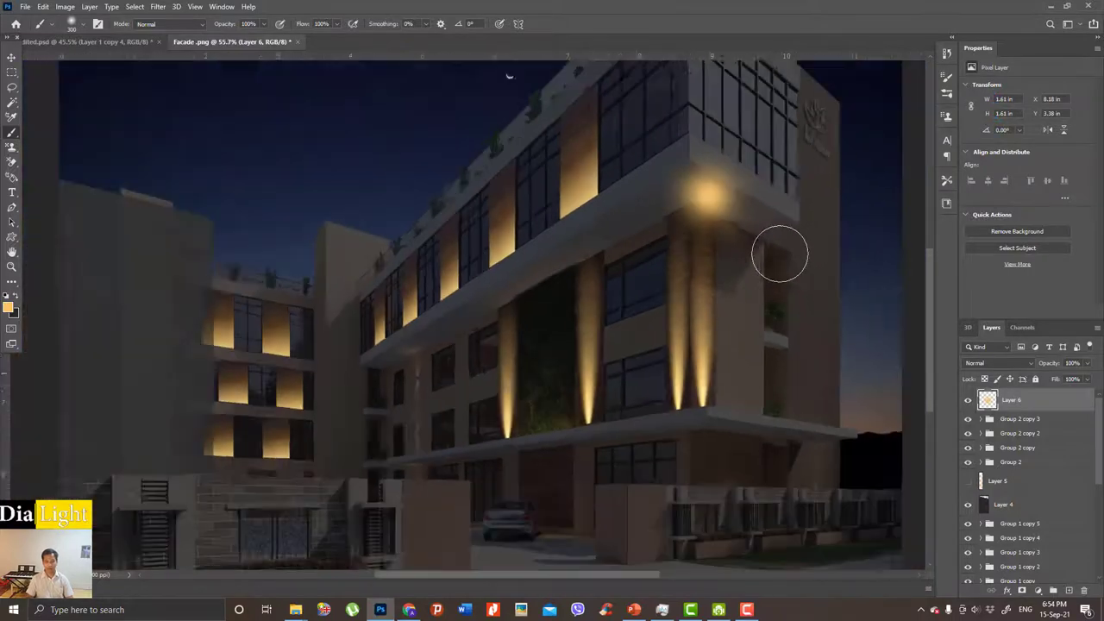
pyautogui.scroll(1, 784, 242)
# Skew the glow so it slants along the slab underside and fits the corner angle.
pyautogui.hotkey('ctrl', 't')
pyautogui.scroll(2, 776, 232)
pyautogui.rightClick(698, 219)
pyautogui.click(712, 257)
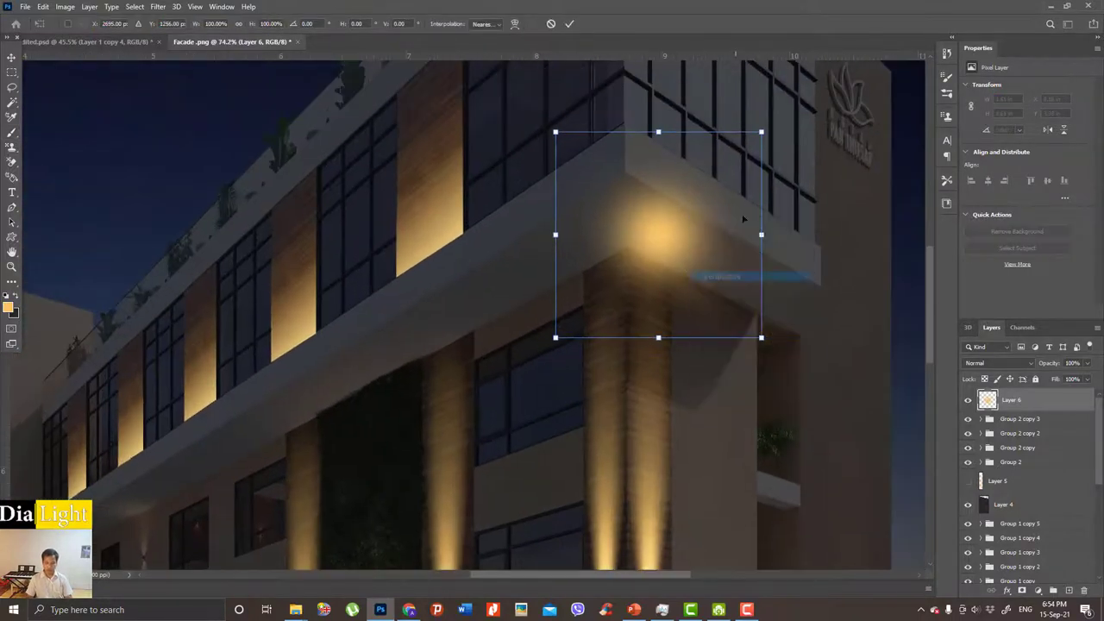
pyautogui.moveTo(761, 337); pyautogui.dragTo(756, 355)
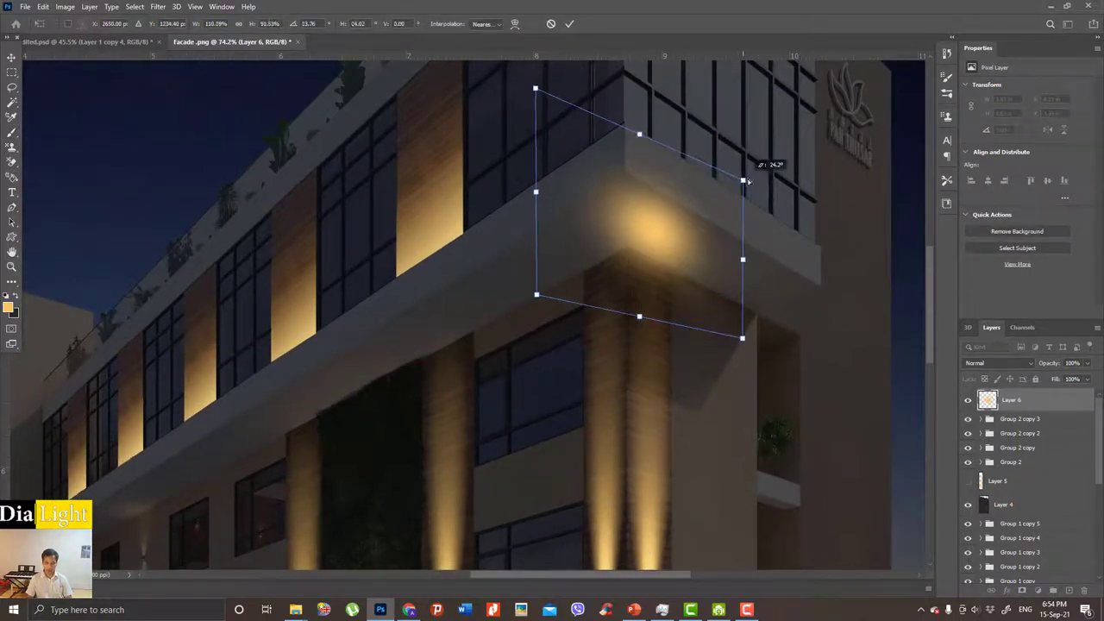
pyautogui.moveTo(752, 194); pyautogui.dragTo(759, 189)
pyautogui.moveTo(675, 253); pyautogui.dragTo(673, 244)
pyautogui.scroll(2, 673, 246)
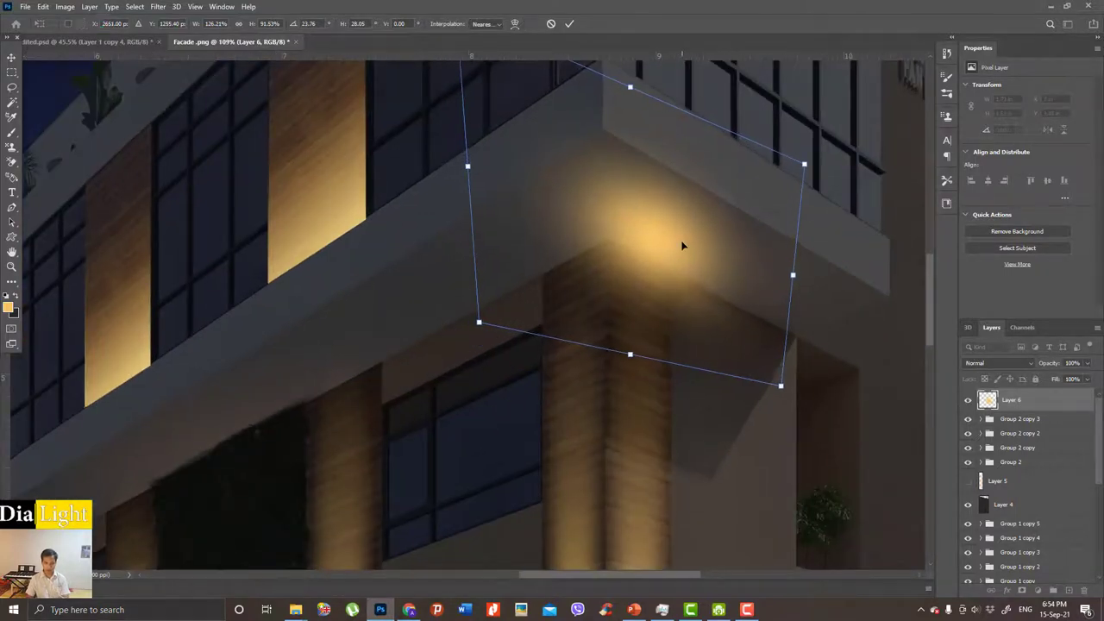
pyautogui.press('Return')
pyautogui.scroll(-5, 682, 246)
pyautogui.scroll(5, 732, 295)
# Make a 15-pixel feathered selection around the pillar corner and add Layer 7.
pyautogui.press('p')
pyautogui.click(555, 252)
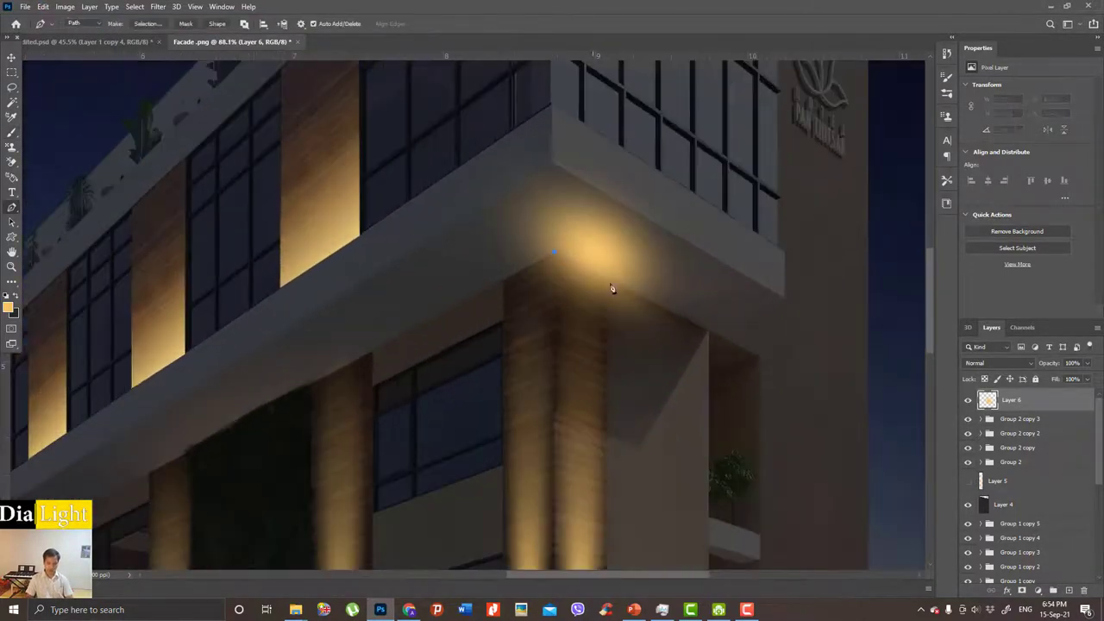
pyautogui.scroll(3, 552, 285)
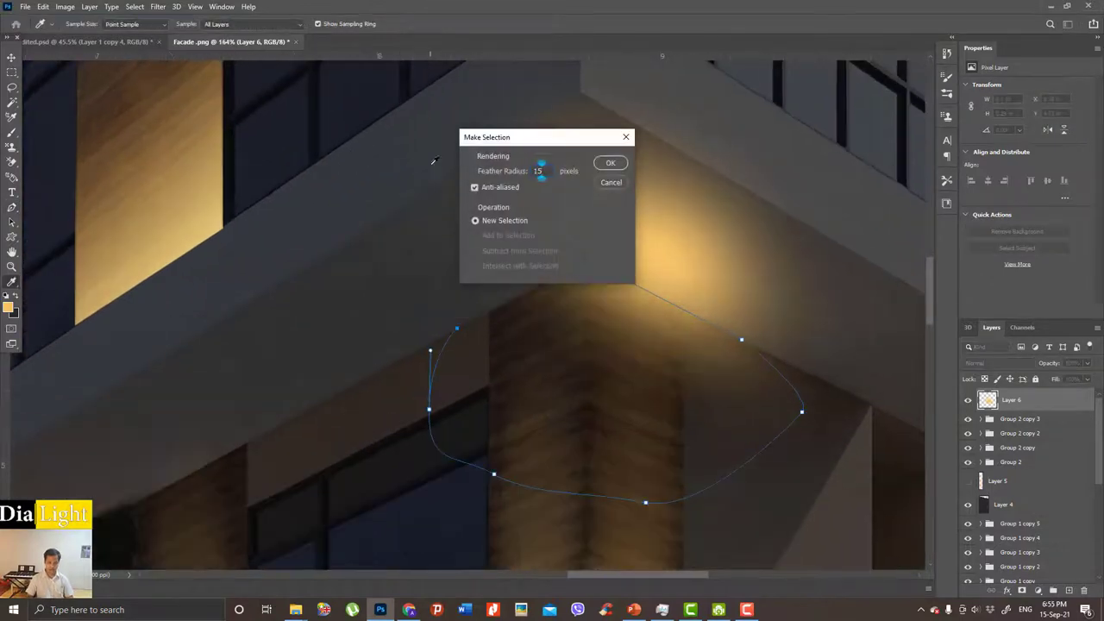
pyautogui.press('Return')
pyautogui.scroll(-5, 707, 325)
pyautogui.hotkey('ctrl', 'shift', 'alt', 'n')
# Spread the top of the glow wider with a perspective transform.
pyautogui.press('b')
pyautogui.scroll(2, 565, 265)
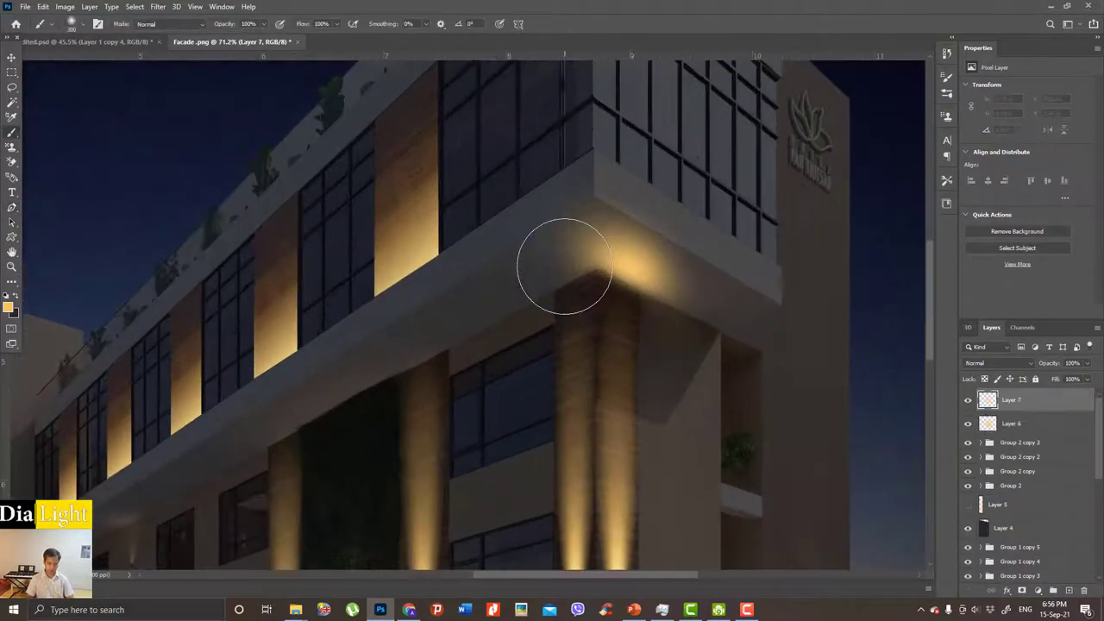
pyautogui.hotkey('ctrl', 't')
pyautogui.scroll(2, 565, 265)
pyautogui.click(690, 230)
pyautogui.moveTo(700, 89); pyautogui.dragTo(702, 67)
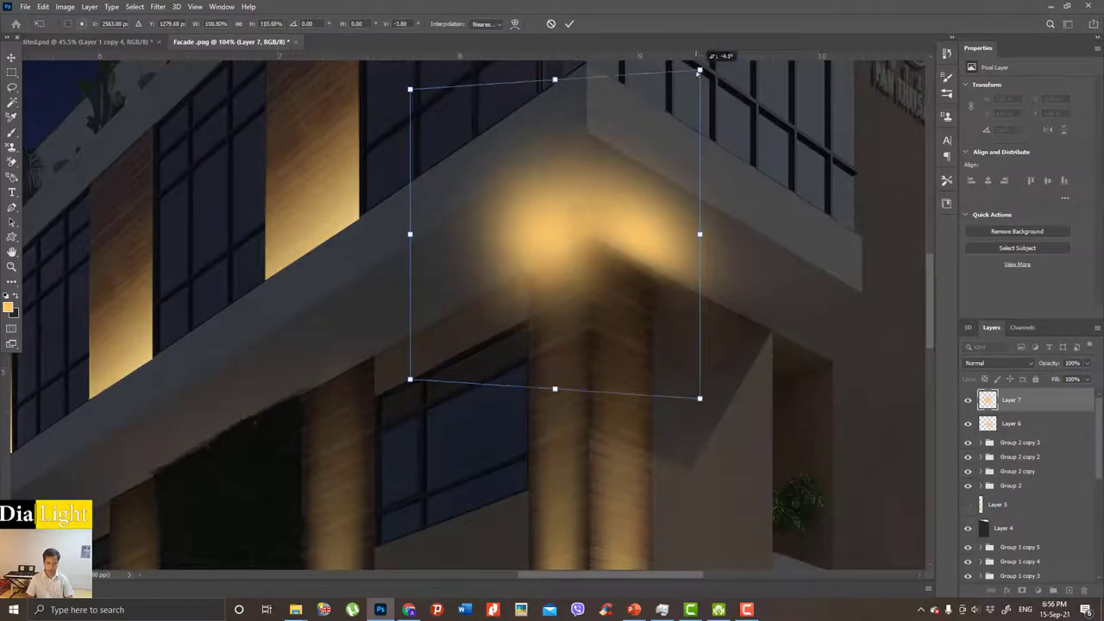
pyautogui.press('Return')
# Outline the pillar corner as a feathered selection and delete the glow spilling onto the pillar.
pyautogui.press('p')
pyautogui.scroll(2, 568, 236)
pyautogui.click(421, 339)
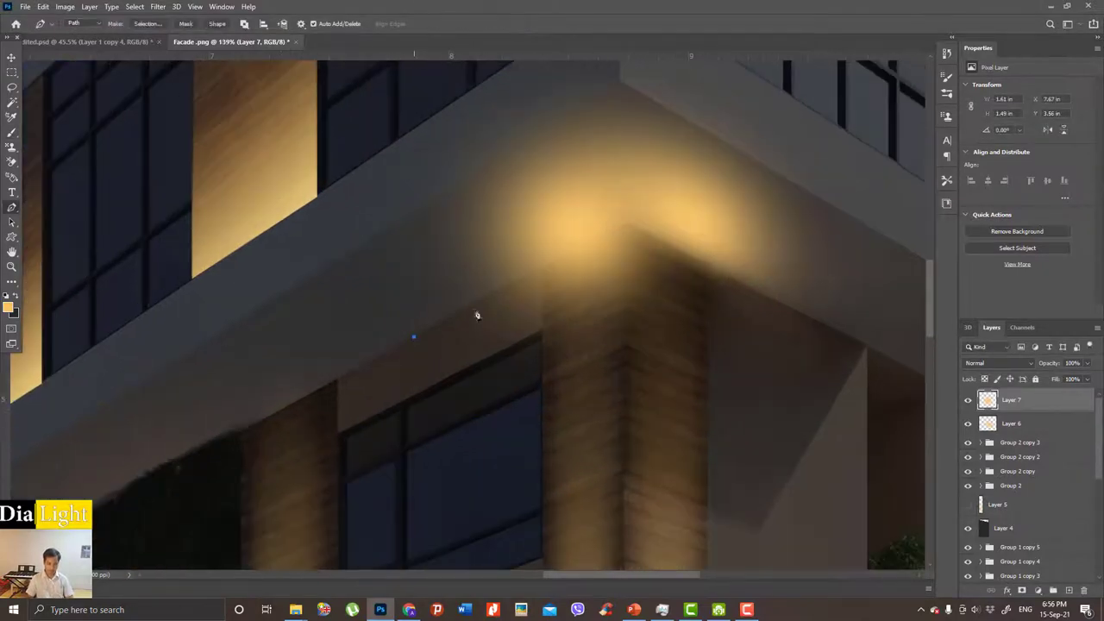
pyautogui.click(618, 230)
pyautogui.click(735, 352)
pyautogui.click(581, 460)
pyautogui.click(436, 460)
pyautogui.hotkey('ctrl', 'Return')
pyautogui.press('Delete')
pyautogui.hotkey('ctrl', 'd')
pyautogui.press('v')
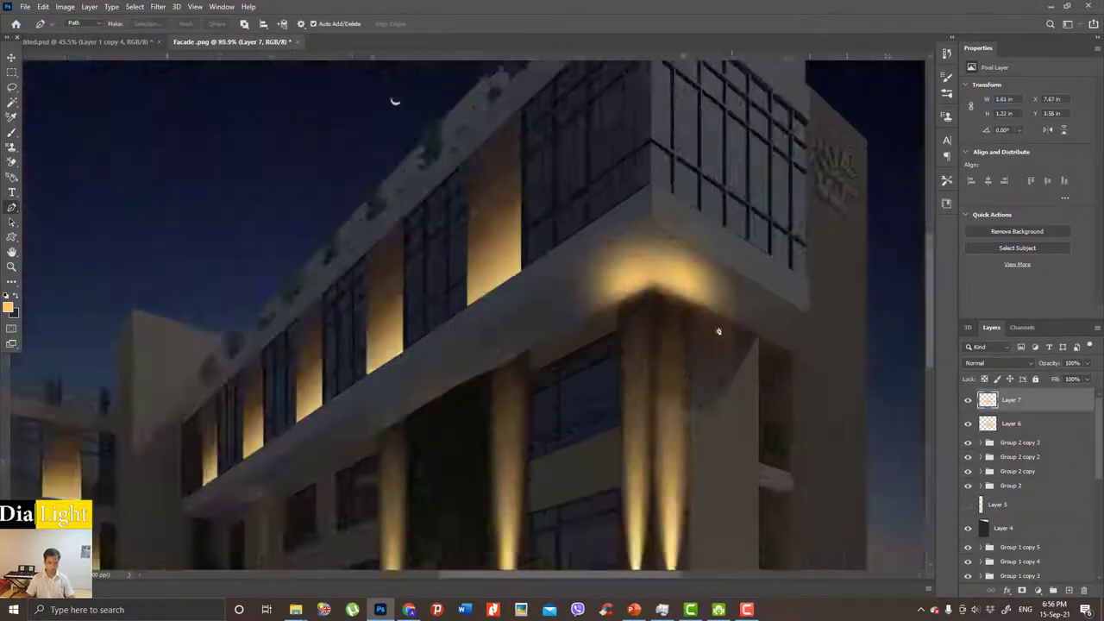
# Try raising and then lowering the glow layer's opacity.
pyautogui.scroll(-5, 618, 298)
pyautogui.scroll(1, 618, 299)
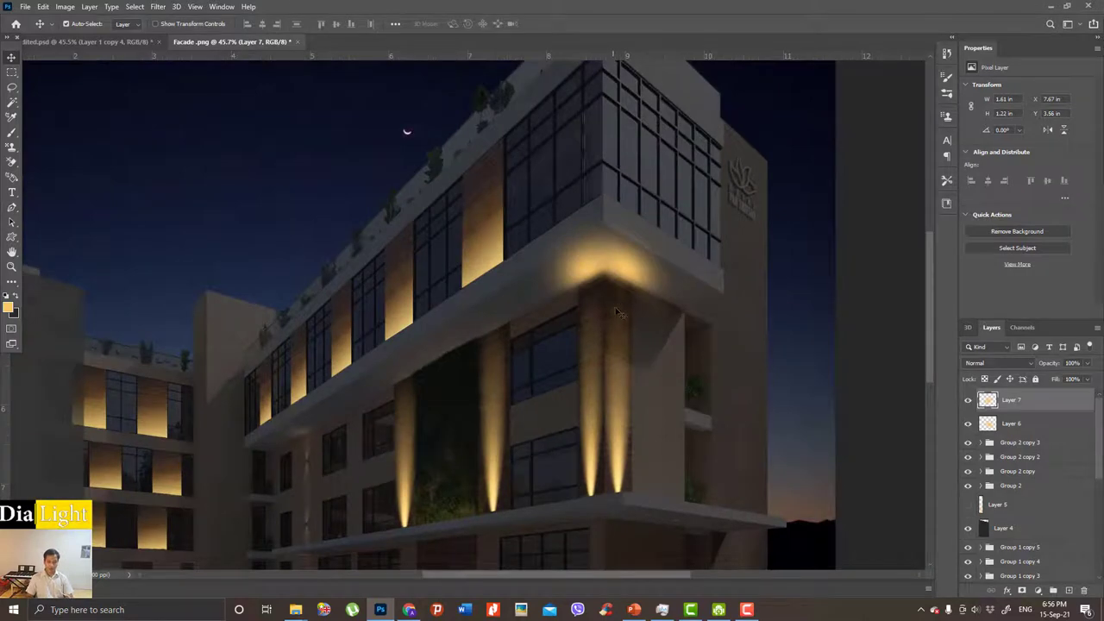
pyautogui.scroll(-1, 617, 313)
pyautogui.scroll(2, 628, 300)
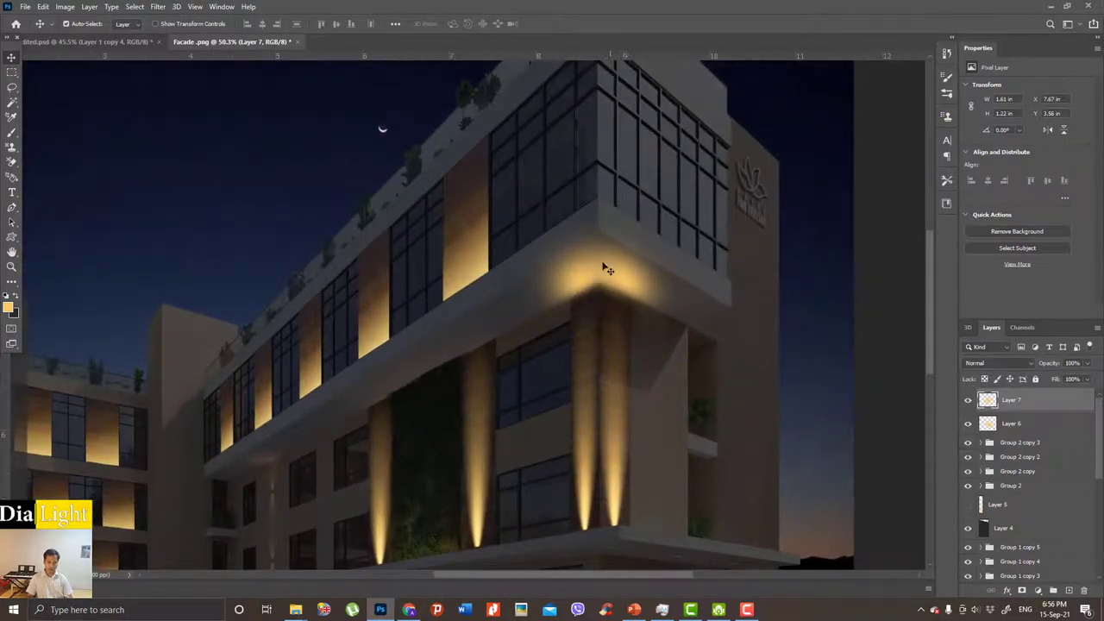
pyautogui.scroll(2, 608, 290)
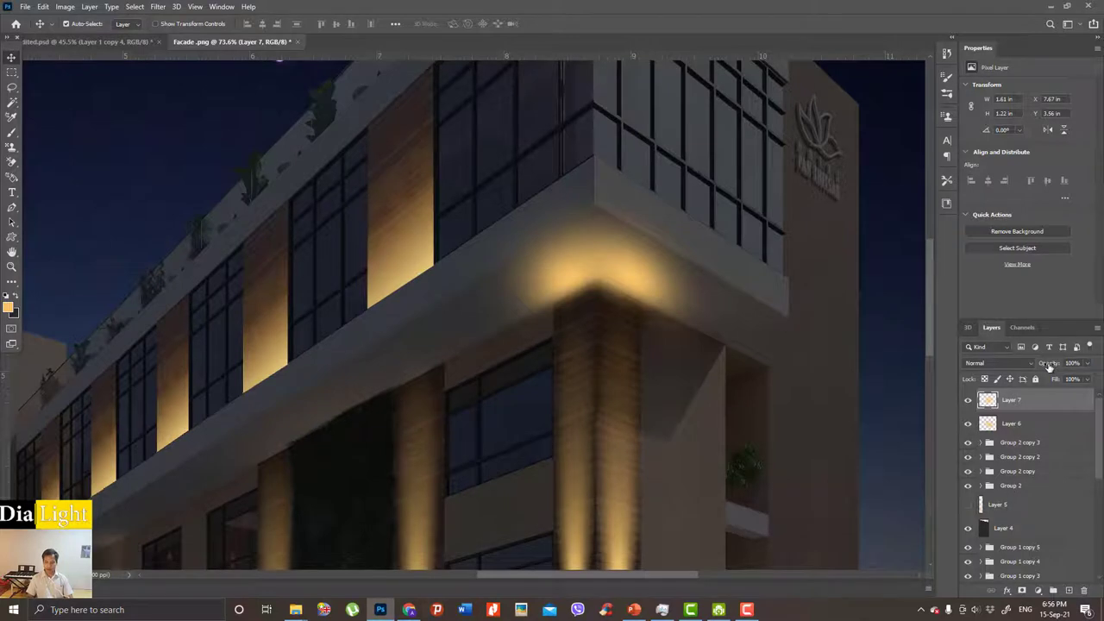
pyautogui.moveTo(1047, 367); pyautogui.dragTo(1050, 369)
pyautogui.moveTo(1053, 369); pyautogui.dragTo(1044, 371)
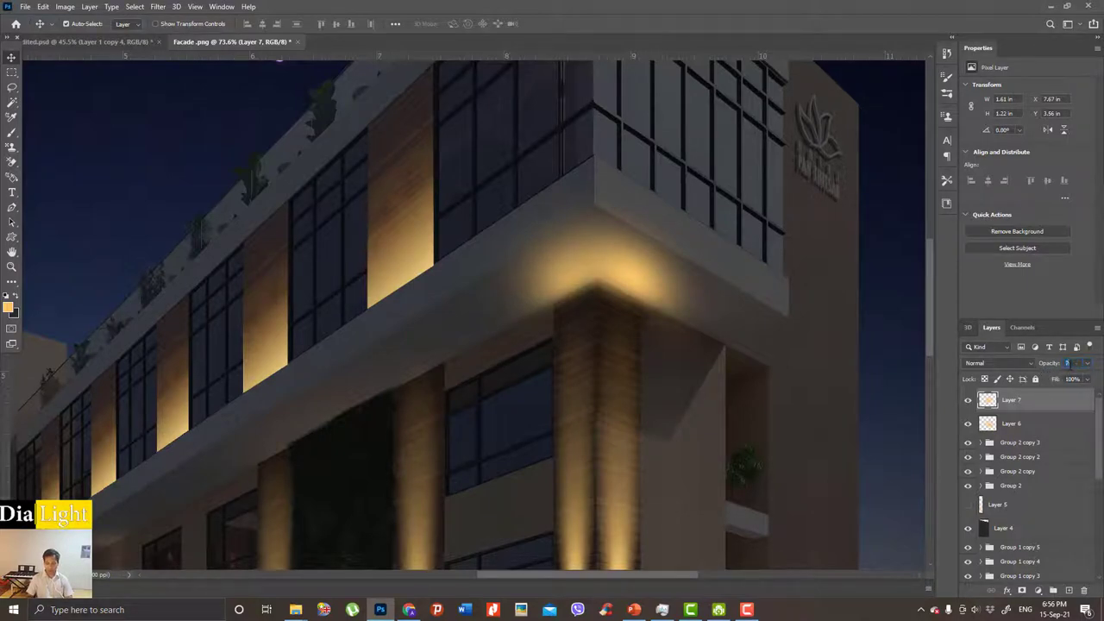
# Set Layer 6's corner glow to 70% opacity.
pyautogui.click(1011, 423)
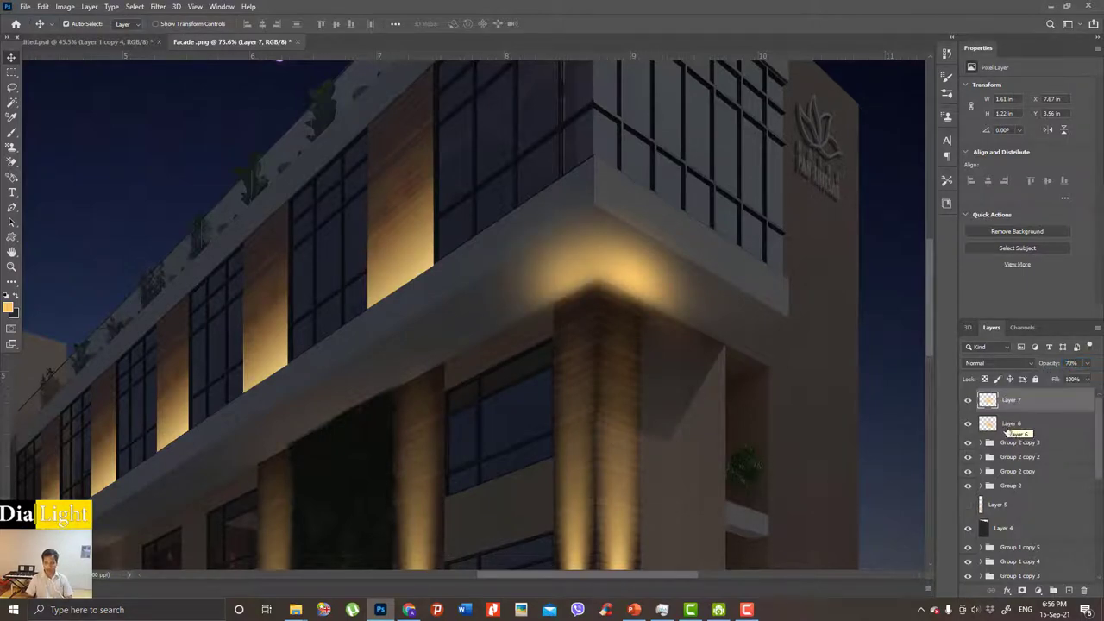
pyautogui.click(1073, 363)
pyautogui.write('70')
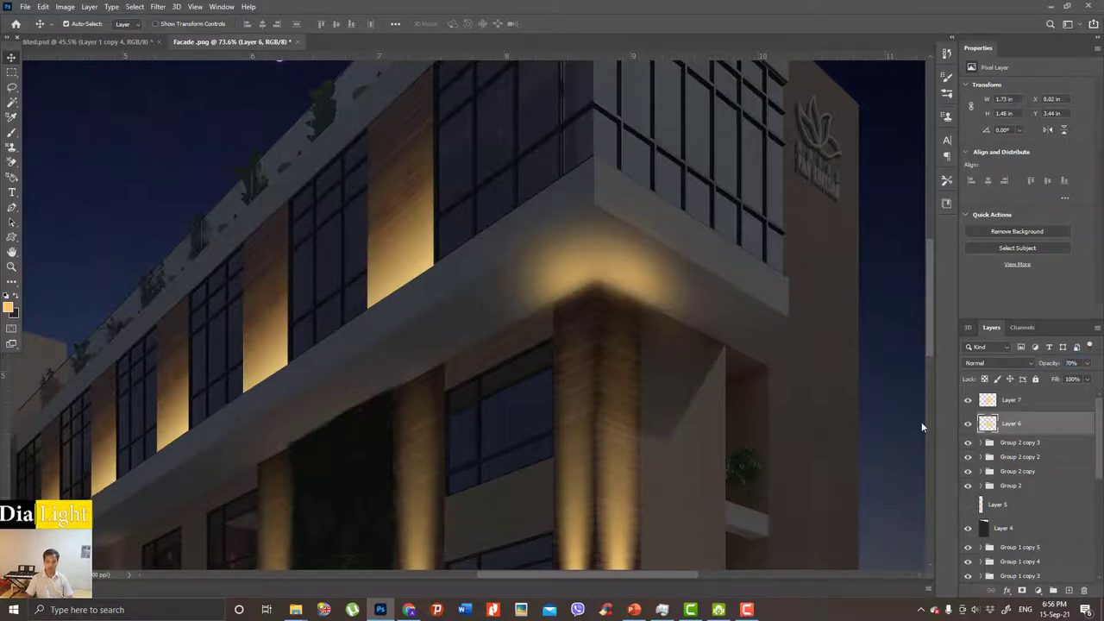
pyautogui.scroll(-2, 764, 337)
pyautogui.scroll(-2, 765, 336)
pyautogui.scroll(-2, 762, 350)
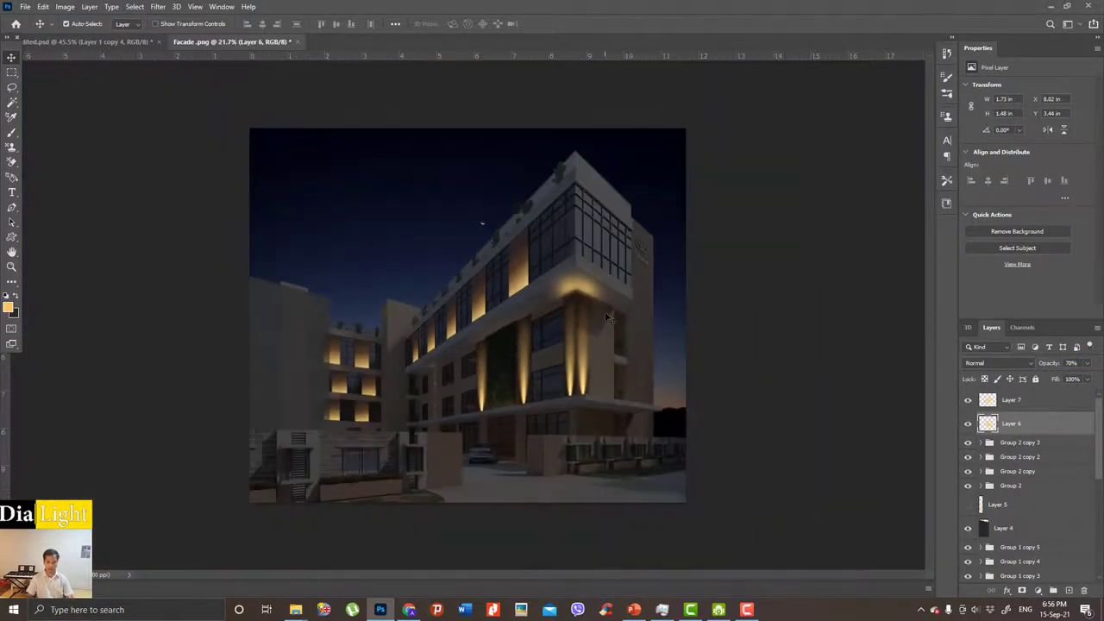
pyautogui.scroll(2, 608, 318)
pyautogui.scroll(1, 637, 299)
pyautogui.scroll(1, 637, 299)
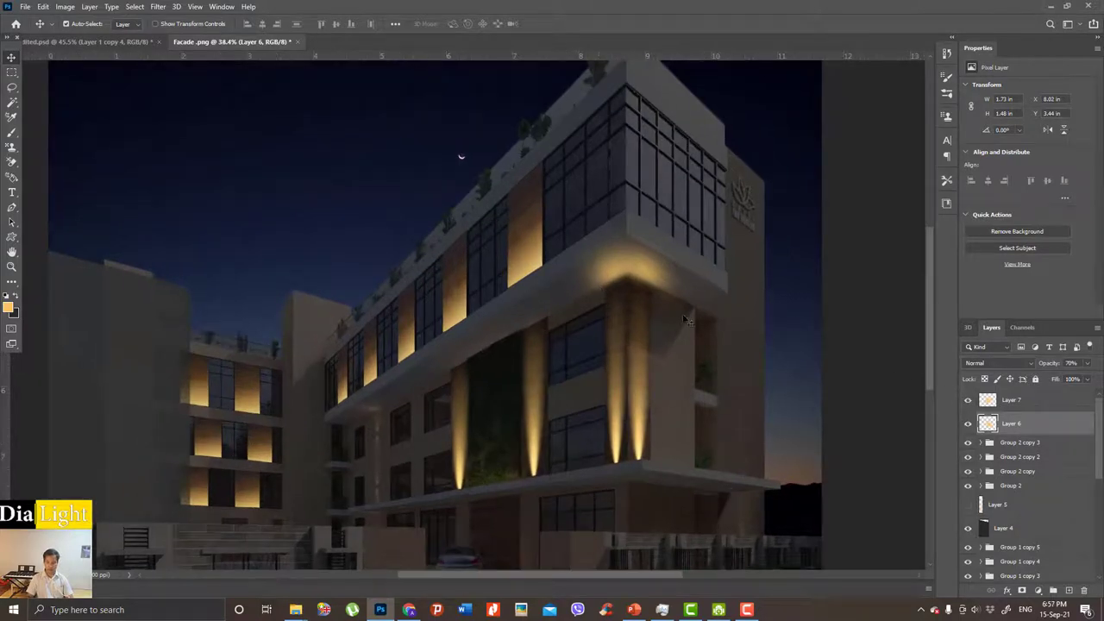
# Select Layer 7 and try a move that gets undone, then add Layer 8 above it.
pyautogui.click(1016, 400)
pyautogui.hotkey('ctrl', 't')
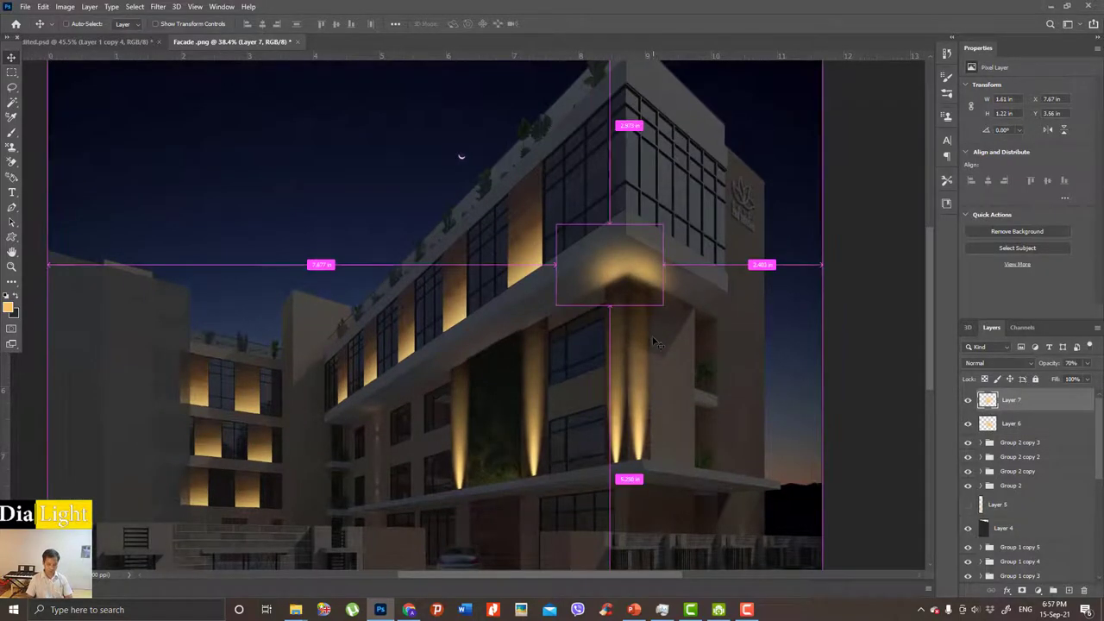
pyautogui.moveTo(617, 283)
pyautogui.mouseDown()
pyautogui.moveTo(560, 314)
pyautogui.moveTo(559, 326)
pyautogui.mouseUp()
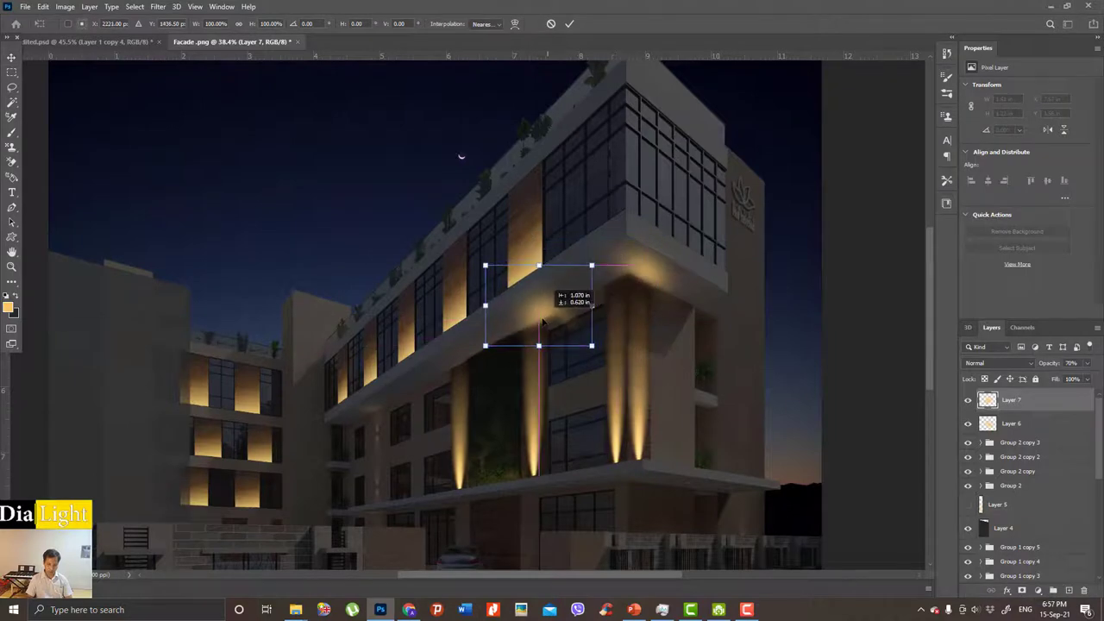
pyautogui.hotkey('ctrl', 'z')
pyautogui.press('Return')
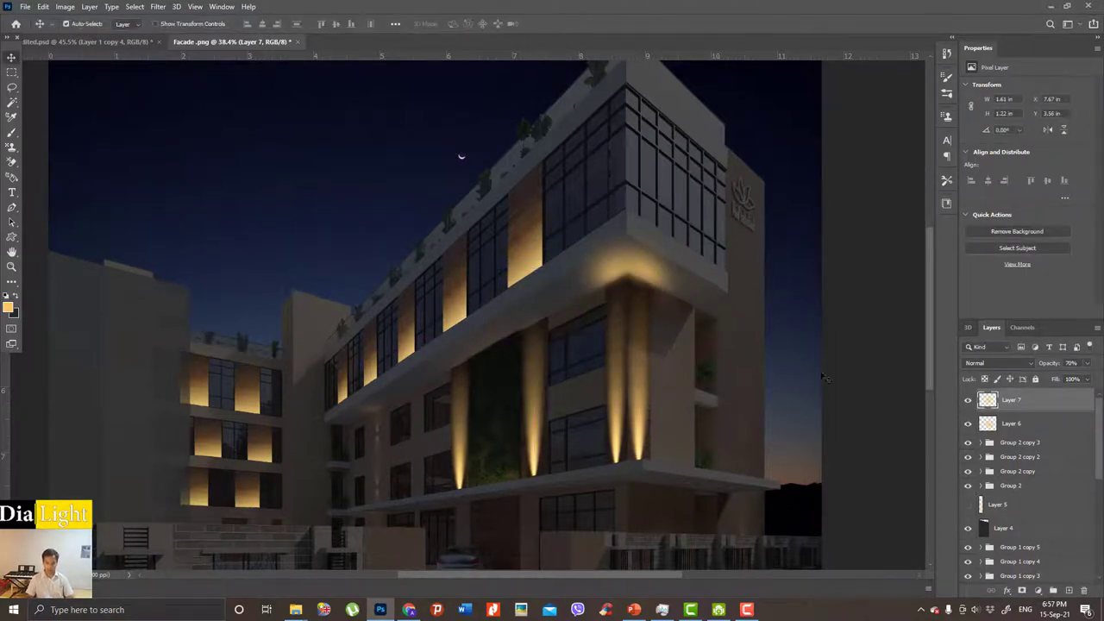
pyautogui.click(1070, 591)
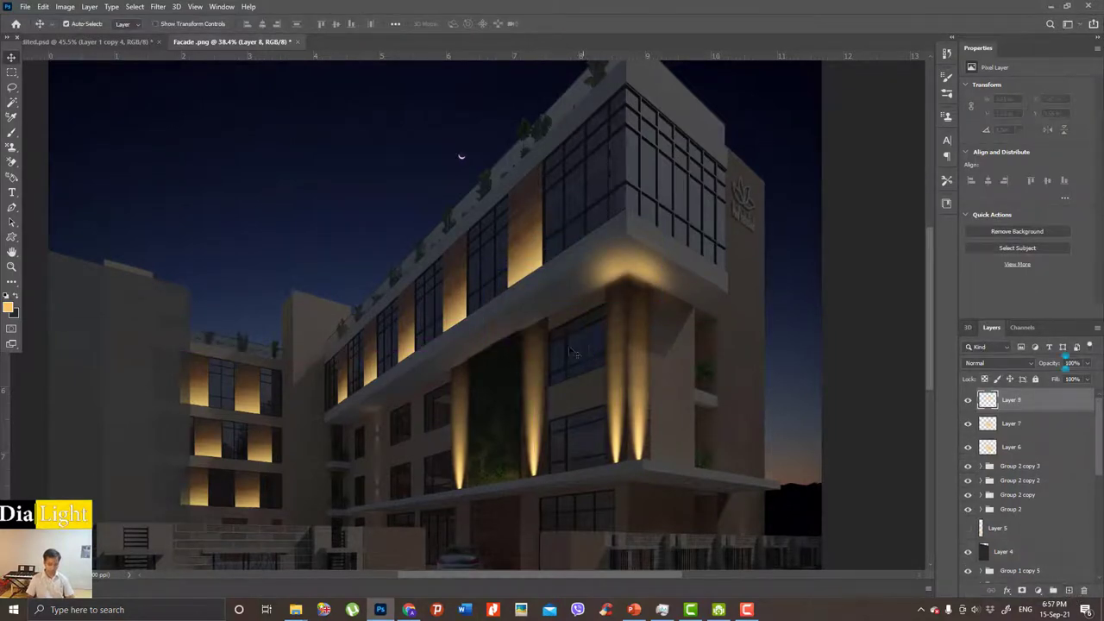
# Paint a small soft warm glow dot at the middle pillar top and nudge it into place.
pyautogui.press('b')
pyautogui.scroll(3, 535, 332)
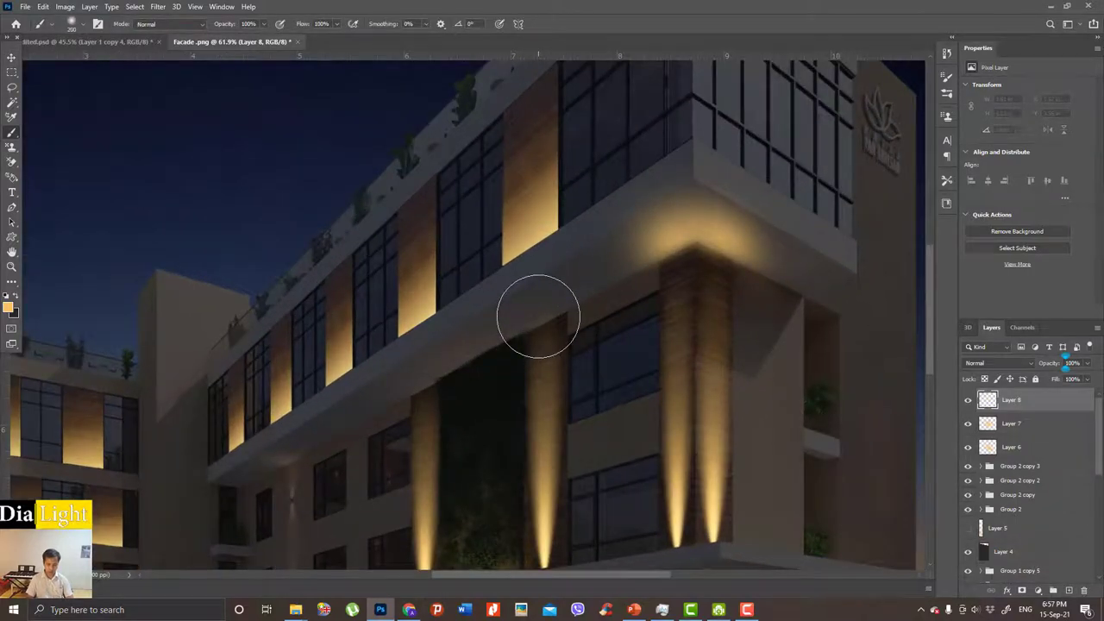
pyautogui.press('[')
pyautogui.press('[')
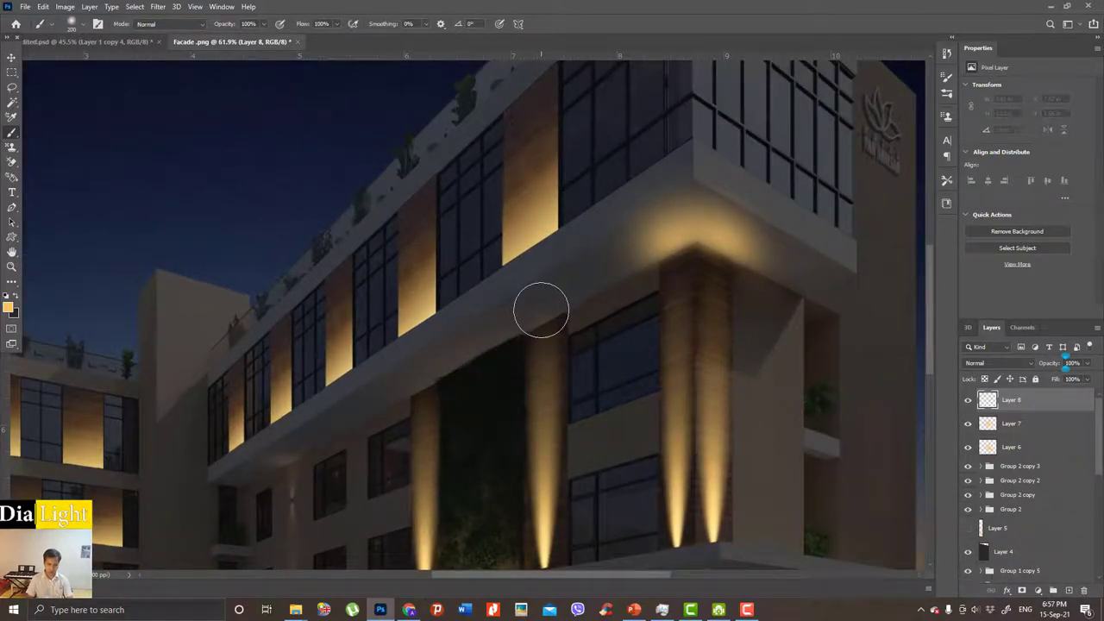
pyautogui.click(539, 303)
pyautogui.scroll(2, 543, 354)
pyautogui.scroll(2, 531, 293)
pyautogui.press('v')
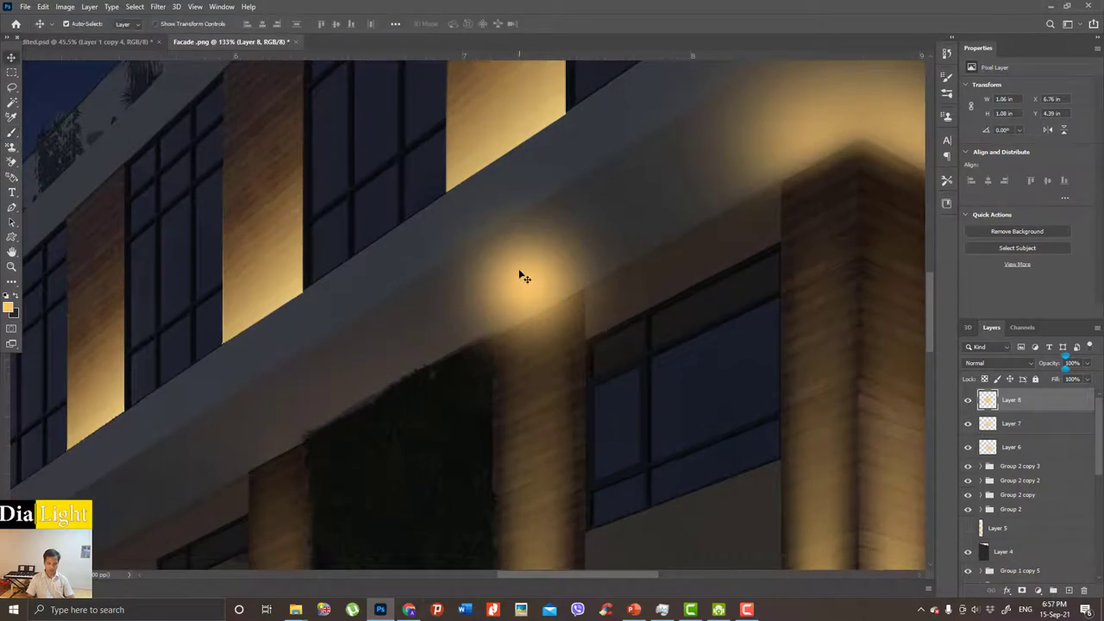
pyautogui.moveTo(521, 277); pyautogui.dragTo(523, 278)
# Trim the excess glow around the window using a Pen-outlined selection and Delete.
pyautogui.press('p')
pyautogui.scroll(1, 535, 294)
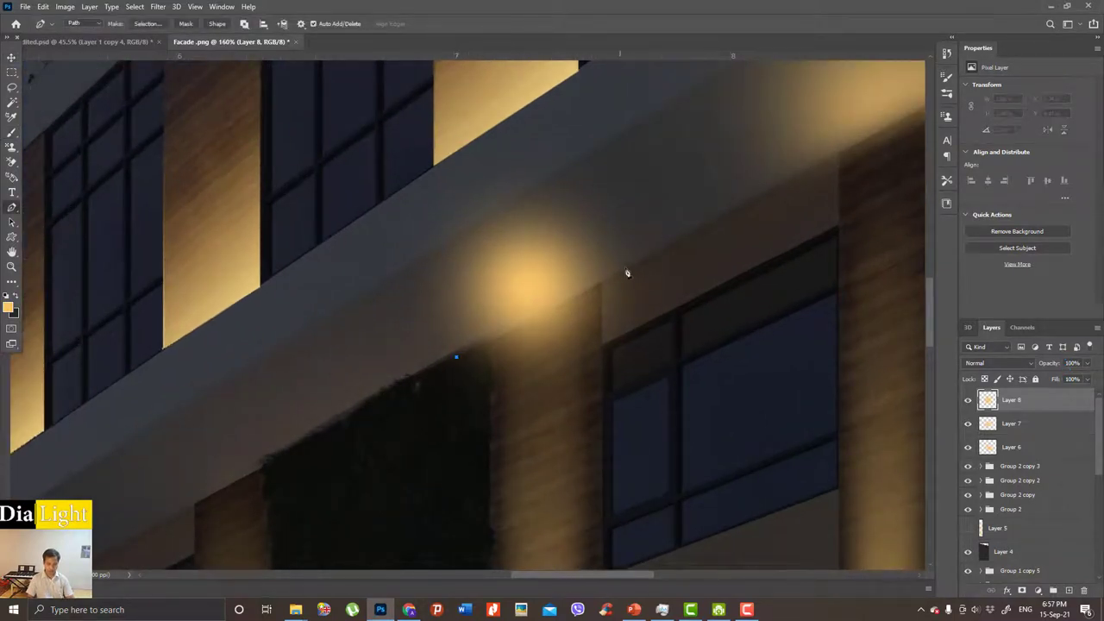
pyautogui.click(640, 259)
pyautogui.click(752, 297)
pyautogui.moveTo(670, 454); pyautogui.dragTo(613, 490)
pyautogui.click(456, 522)
pyautogui.click(405, 502)
pyautogui.click(371, 457)
pyautogui.click(376, 423)
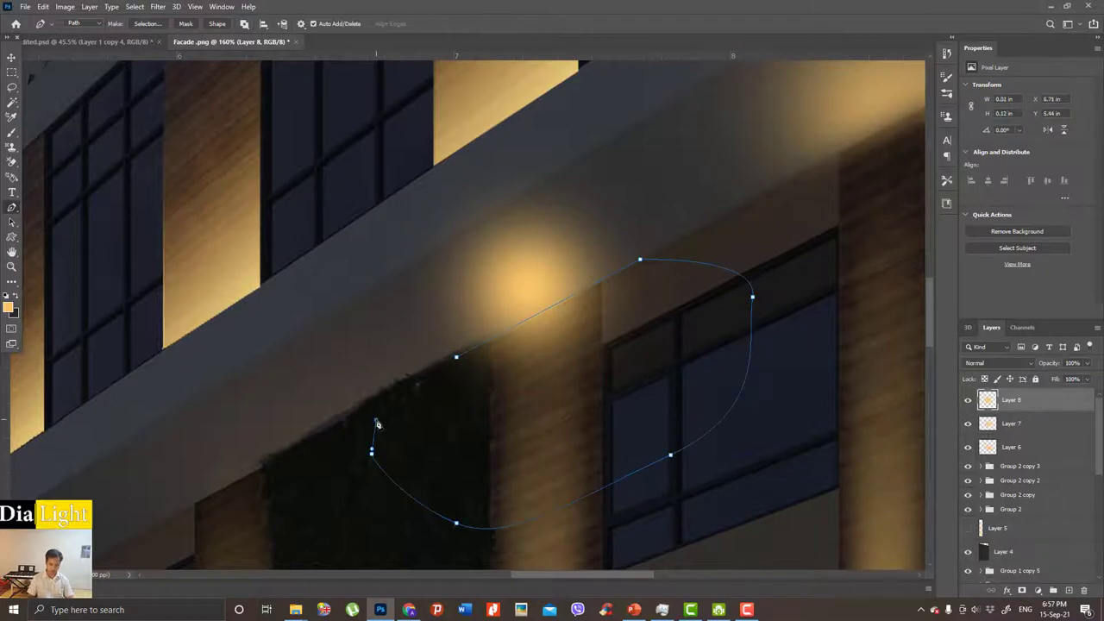
pyautogui.hotkey('ctrl', 'Return')
pyautogui.press('Delete')
pyautogui.hotkey('ctrl', 'd')
pyautogui.scroll(-3, 481, 387)
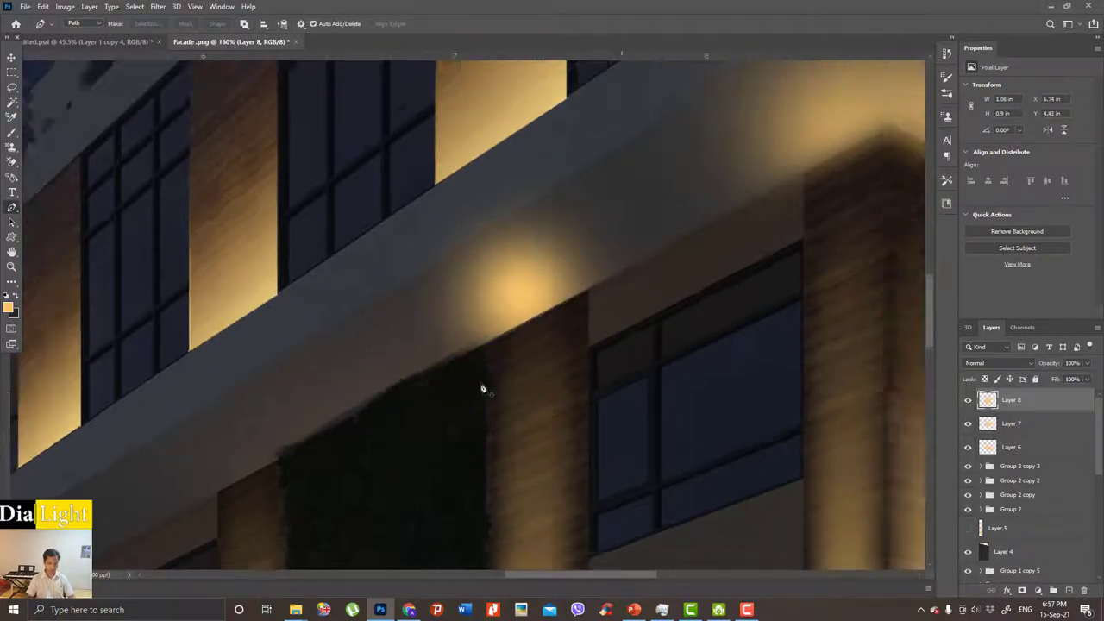
pyautogui.scroll(-2, 524, 362)
# Set the new glow layer's opacity to 70%.
pyautogui.press('v')
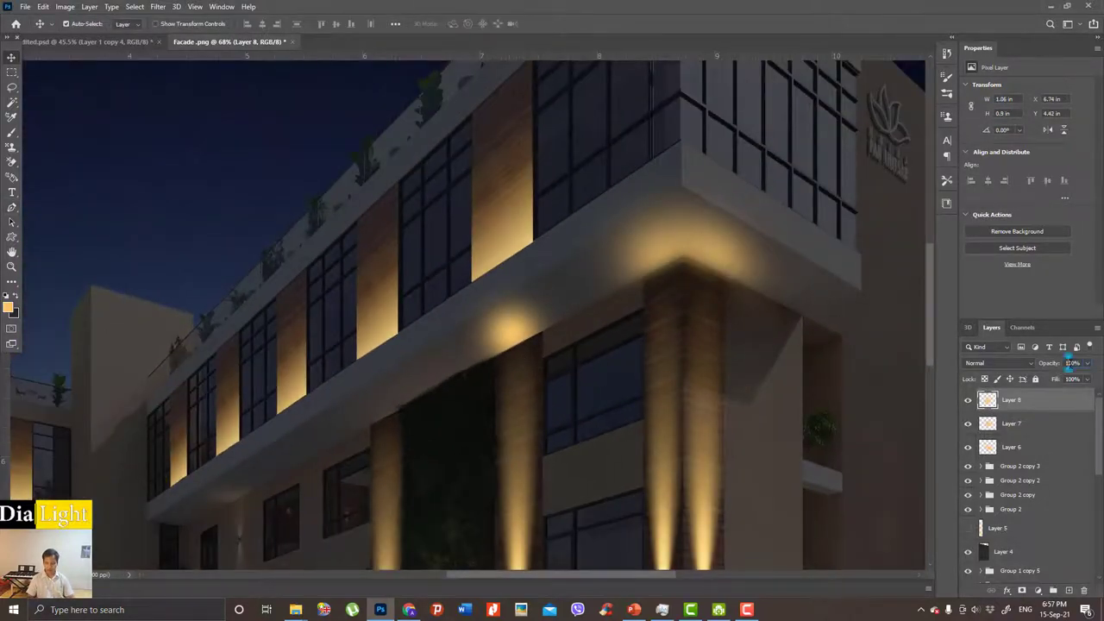
pyautogui.click(1072, 363)
pyautogui.write('0')
pyautogui.press('Return')
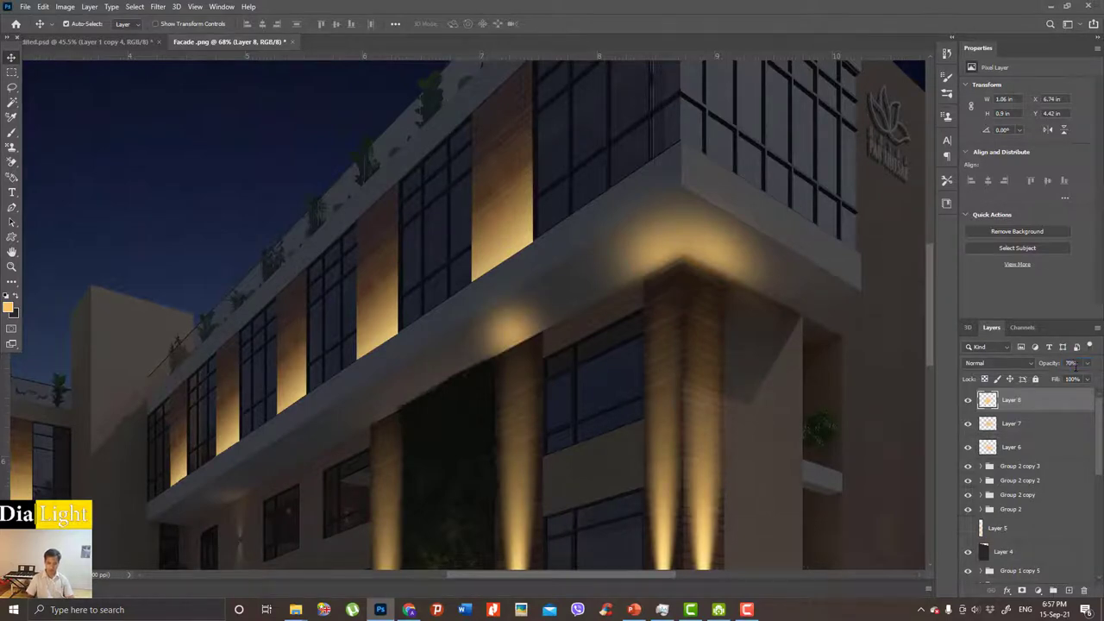
pyautogui.scroll(2, 713, 380)
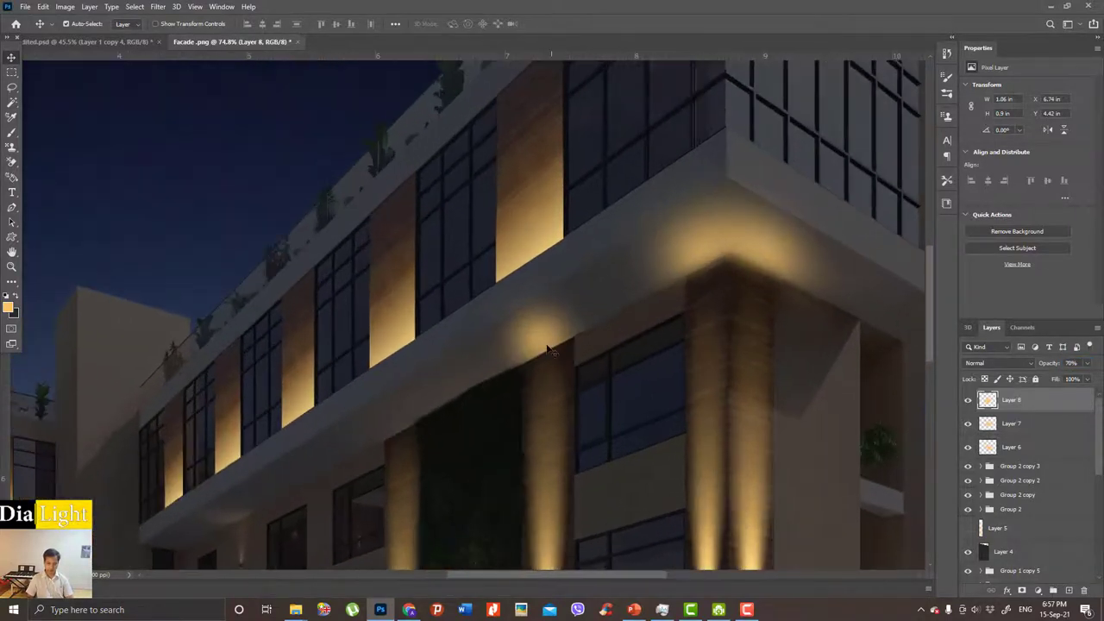
# Duplicate the glow spot onto the pillar to the left.
pyautogui.moveTo(544, 347); pyautogui.dragTo(402, 423)
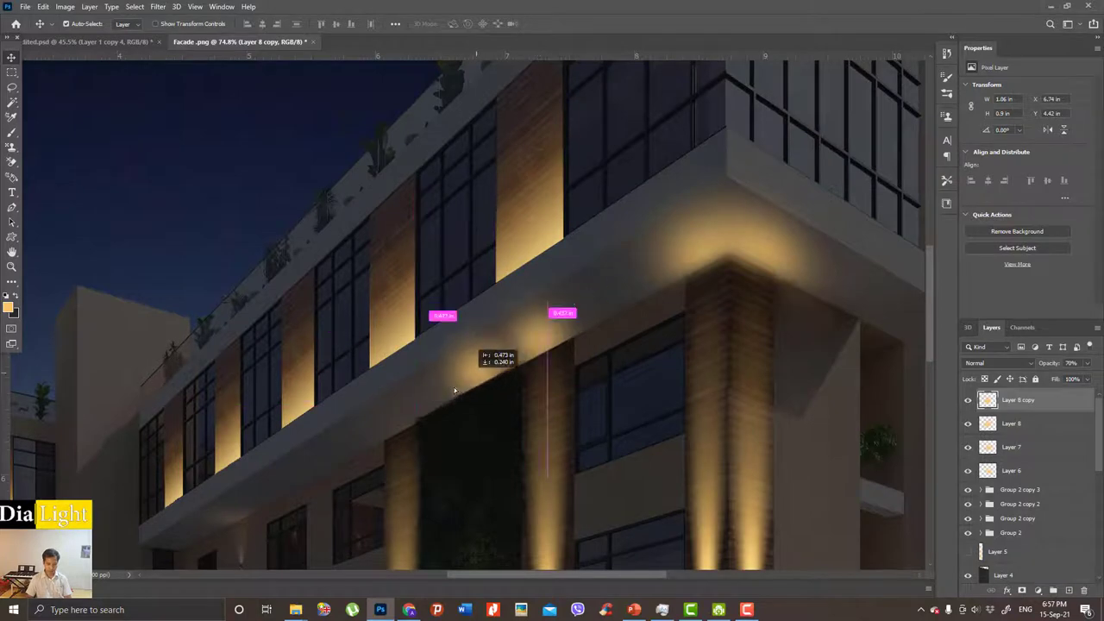
pyautogui.keyDown('alt'); pyautogui.scroll(2, 402, 422); pyautogui.keyUp('alt')
pyautogui.keyDown('alt'); pyautogui.scroll(2, 437, 407); pyautogui.keyUp('alt')
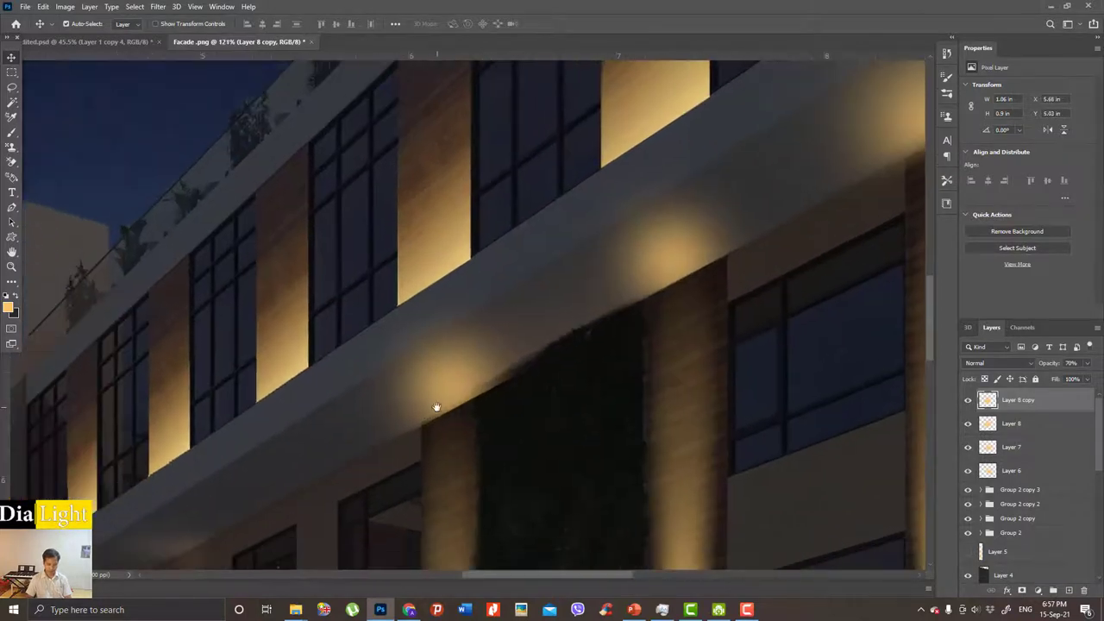
# Scale the copied glow down to about 62% and move it over the left pillar top.
pyautogui.hotkey('ctrl', 't')
pyautogui.moveTo(561, 287); pyautogui.dragTo(508, 316)
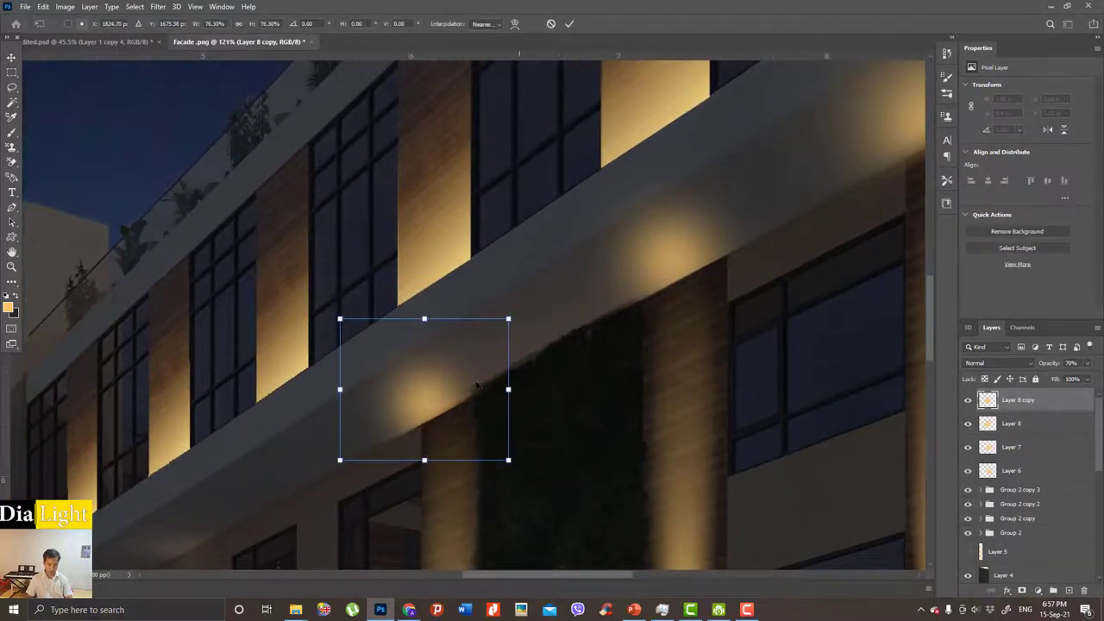
pyautogui.keyDown('alt'); pyautogui.scroll(1, 466, 388); pyautogui.keyUp('alt')
pyautogui.moveTo(444, 399); pyautogui.dragTo(457, 409)
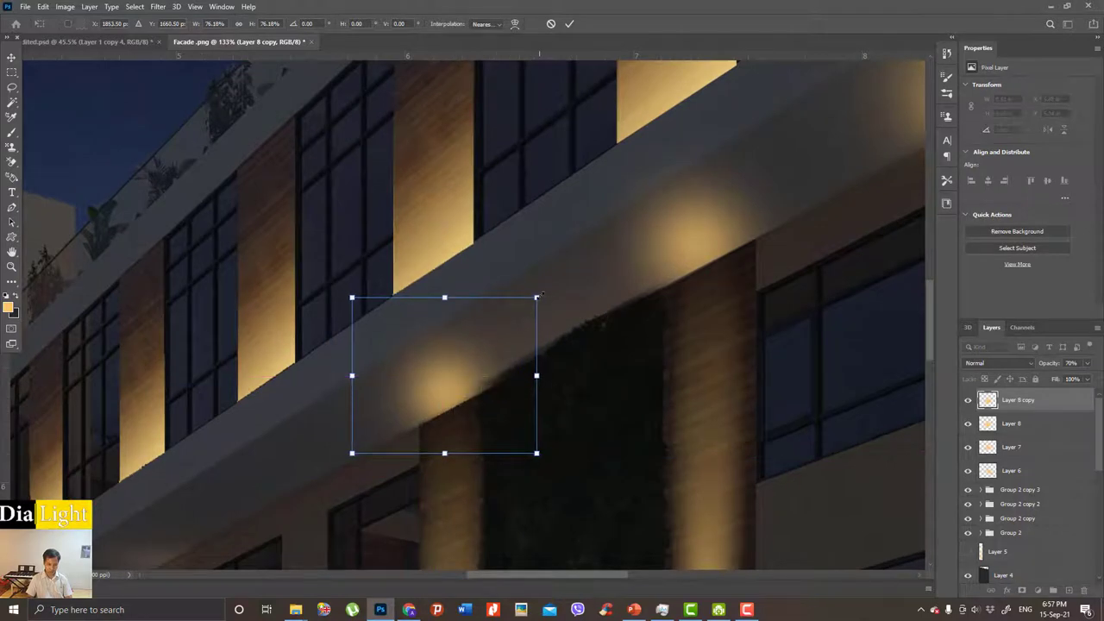
pyautogui.moveTo(534, 298); pyautogui.dragTo(504, 326)
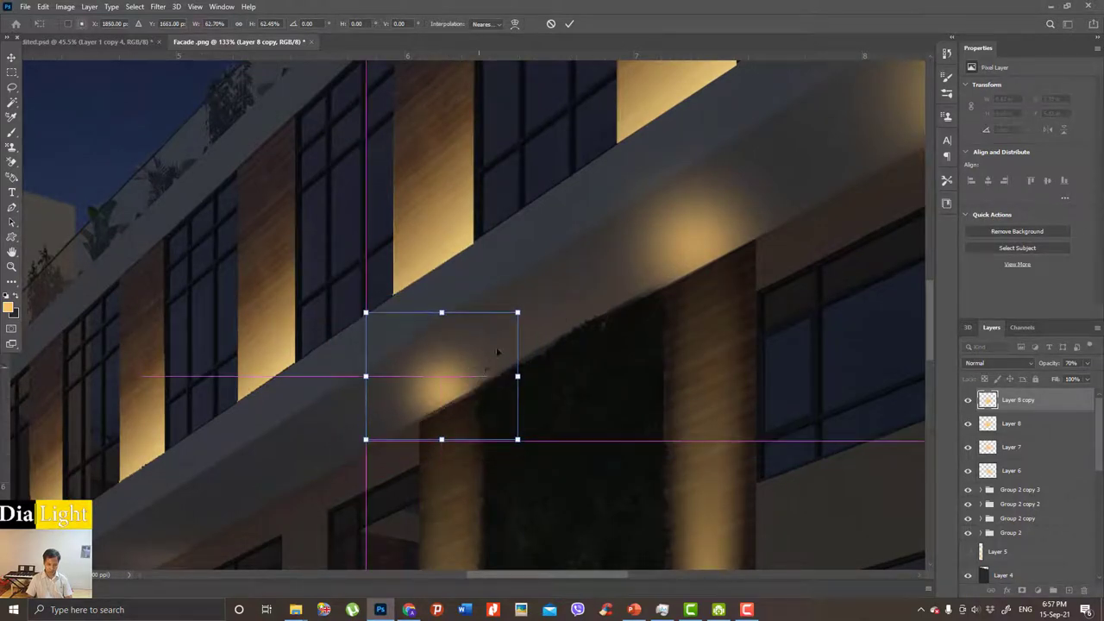
pyautogui.moveTo(447, 415); pyautogui.dragTo(461, 403)
# Fine-tune the copied glow's size and position over the pillar top, then apply the transform.
pyautogui.moveTo(517, 313); pyautogui.dragTo(514, 316)
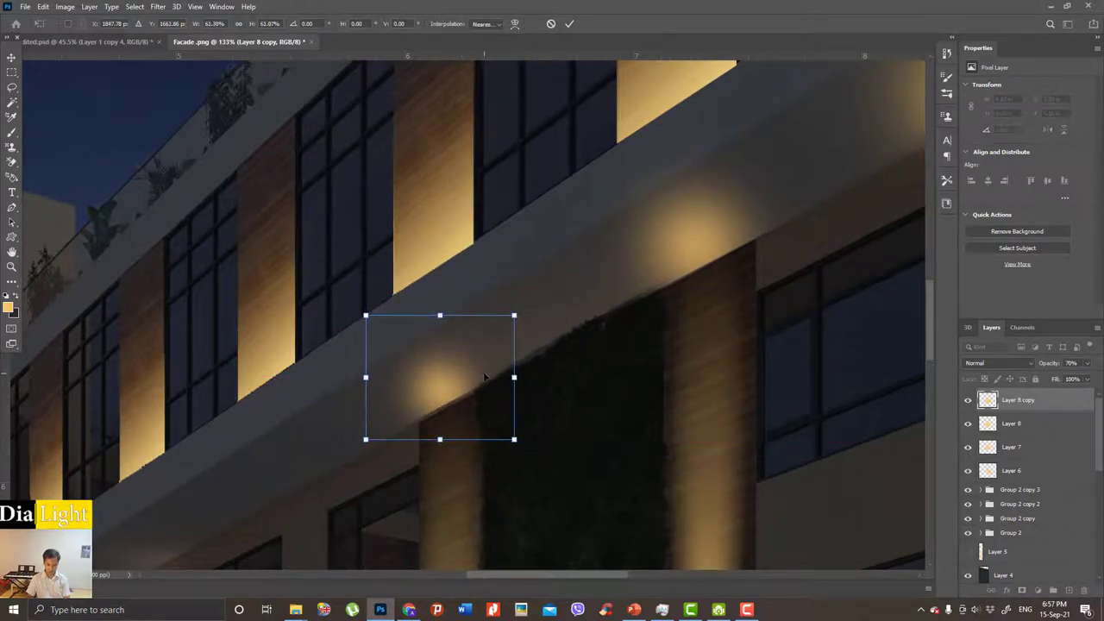
pyautogui.moveTo(486, 377); pyautogui.dragTo(486, 379)
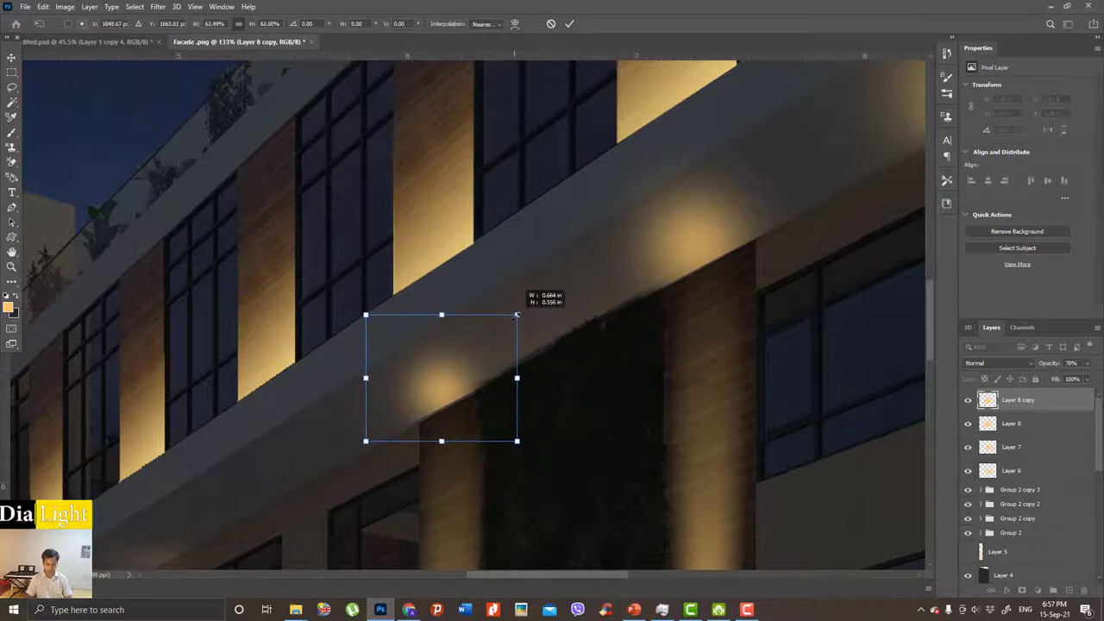
pyautogui.moveTo(513, 319); pyautogui.dragTo(528, 304)
pyautogui.moveTo(465, 395); pyautogui.dragTo(461, 388)
pyautogui.press('Return')
pyautogui.scroll(-3, 466, 390)
pyautogui.scroll(-2, 479, 390)
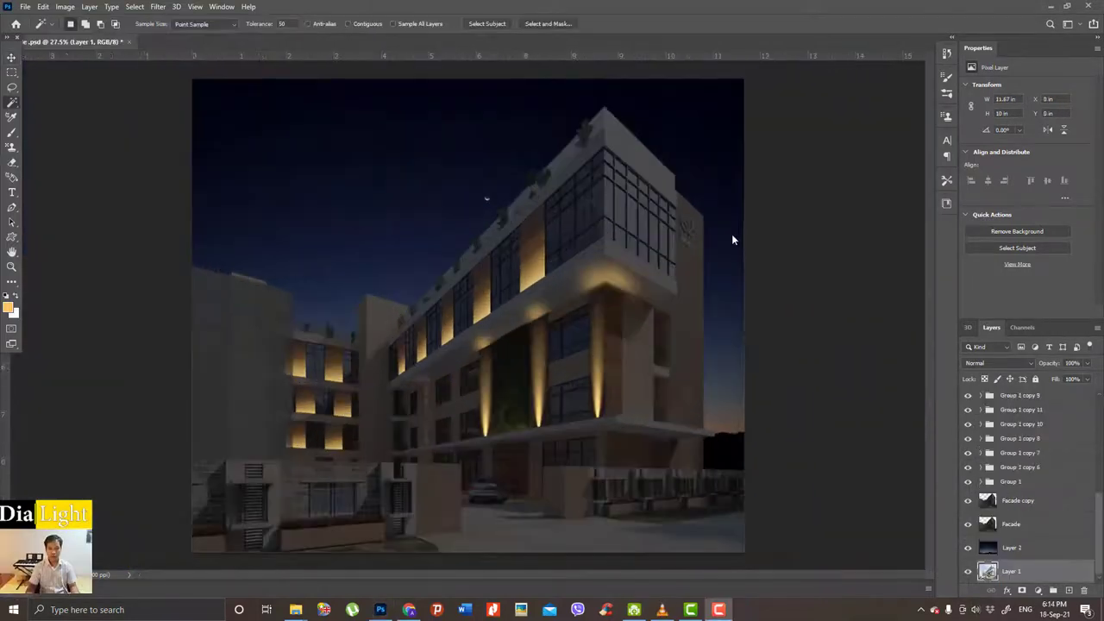
pyautogui.scroll(3, 708, 224)
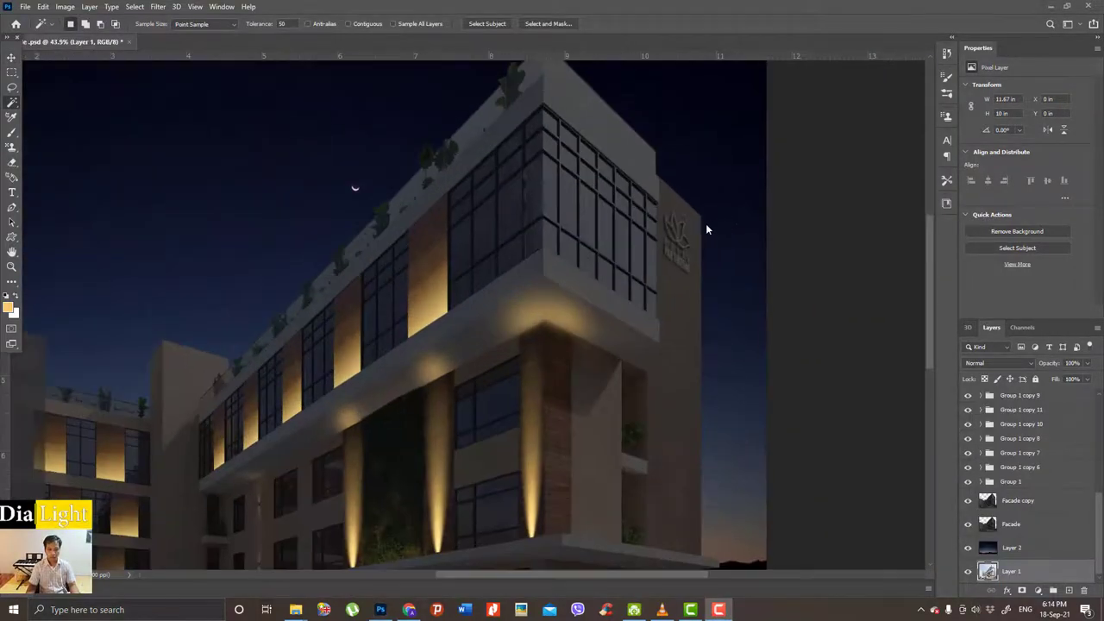
pyautogui.scroll(3, 681, 241)
pyautogui.scroll(3, 656, 246)
pyautogui.scroll(3, 643, 226)
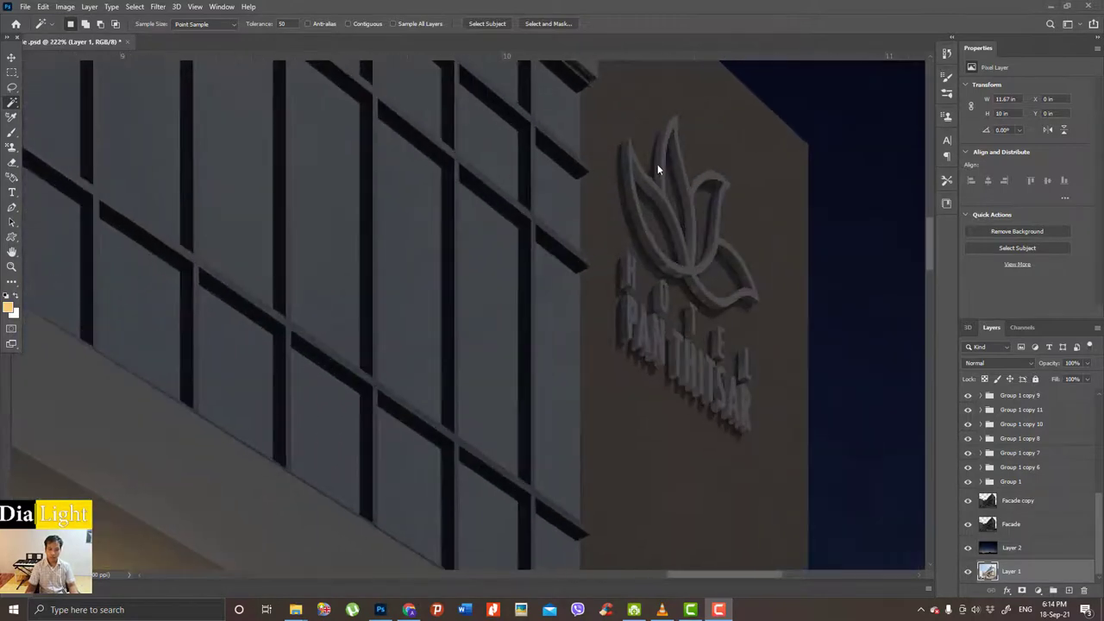
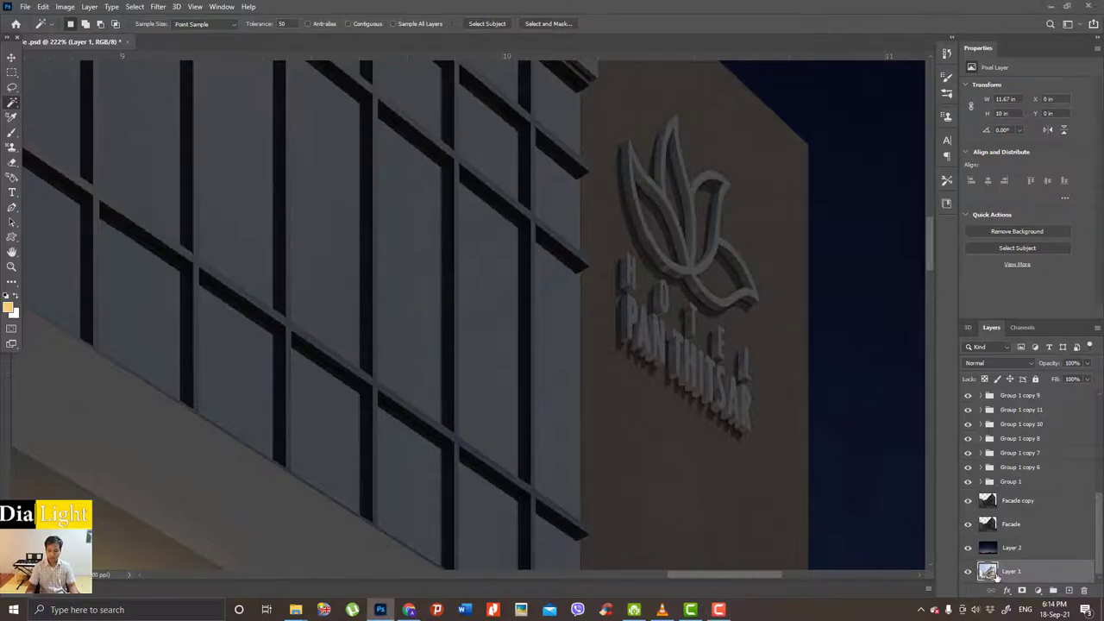
# Move Layer 1 to the top of the layer stack and zoom in on the hotel logo.
pyautogui.moveTo(1048, 571)
pyautogui.mouseDown()
pyautogui.moveTo(1011, 380)
pyautogui.moveTo(1007, 395)
pyautogui.mouseUp()
pyautogui.scroll(-5, 788, 295)
pyautogui.scroll(2, 782, 283)
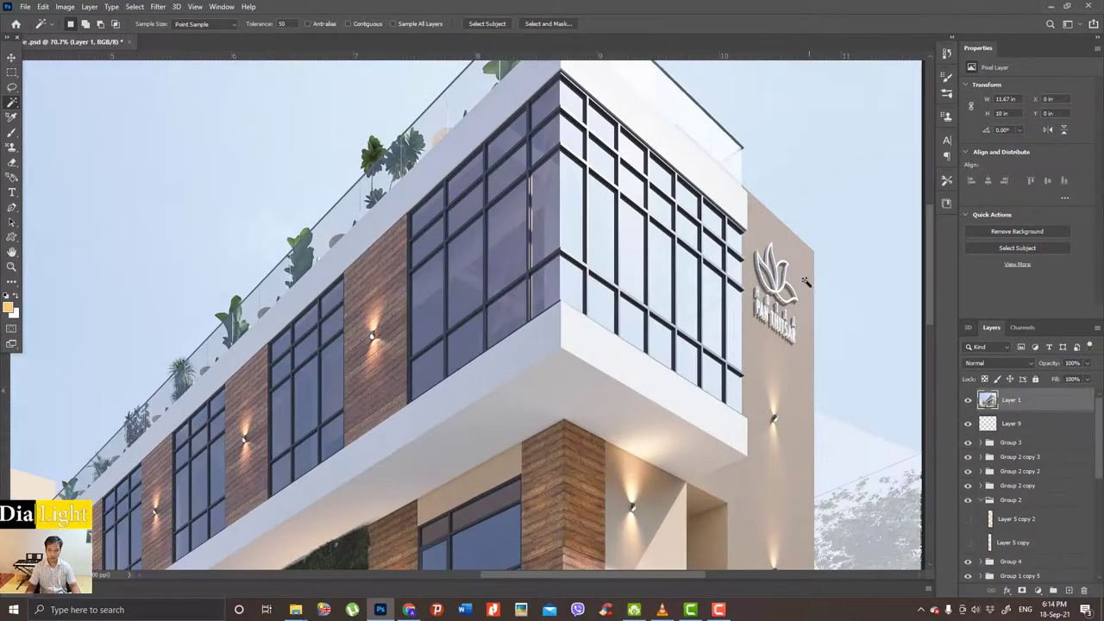
pyautogui.scroll(2, 785, 276)
pyautogui.scroll(1, 746, 336)
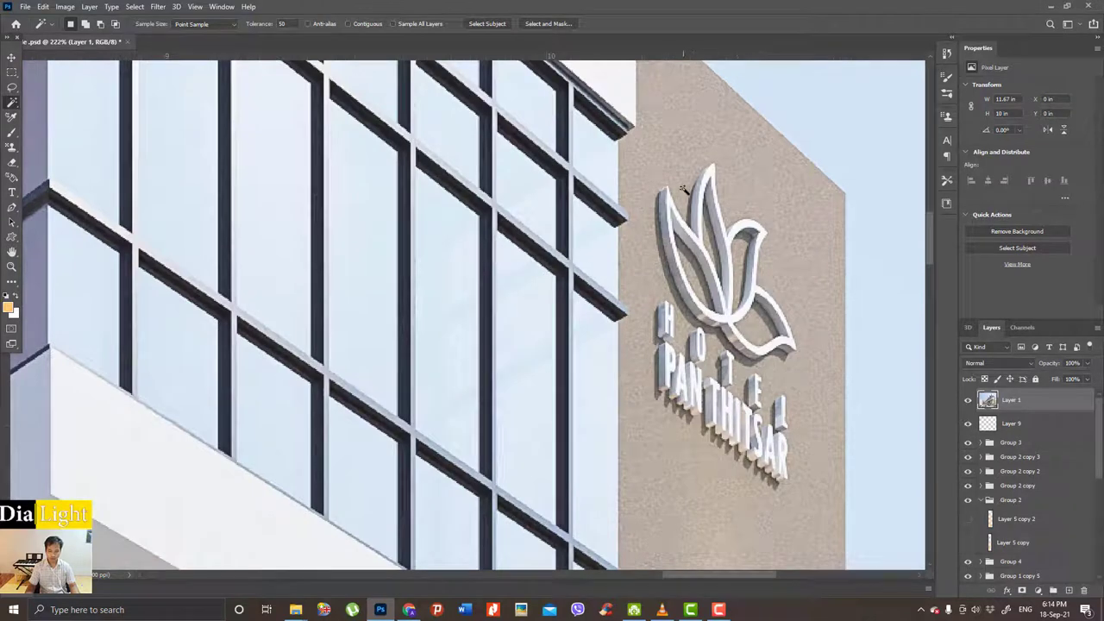
pyautogui.scroll(1, 759, 371)
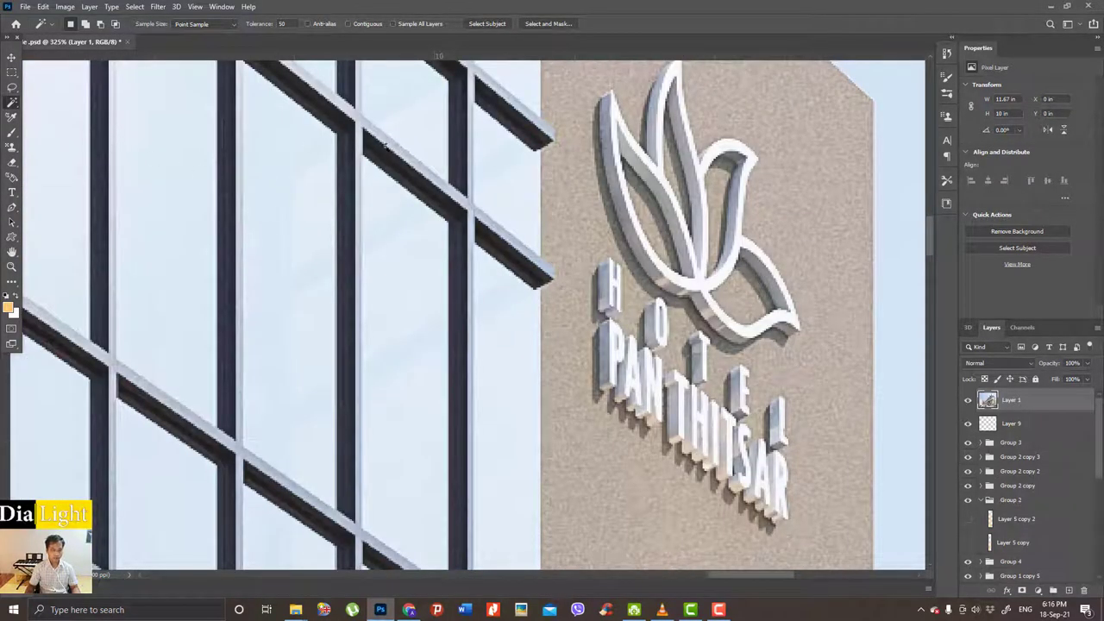
# Switch to the Magic Wand Tool from the selection tool flyout.
pyautogui.rightClick(13, 104)
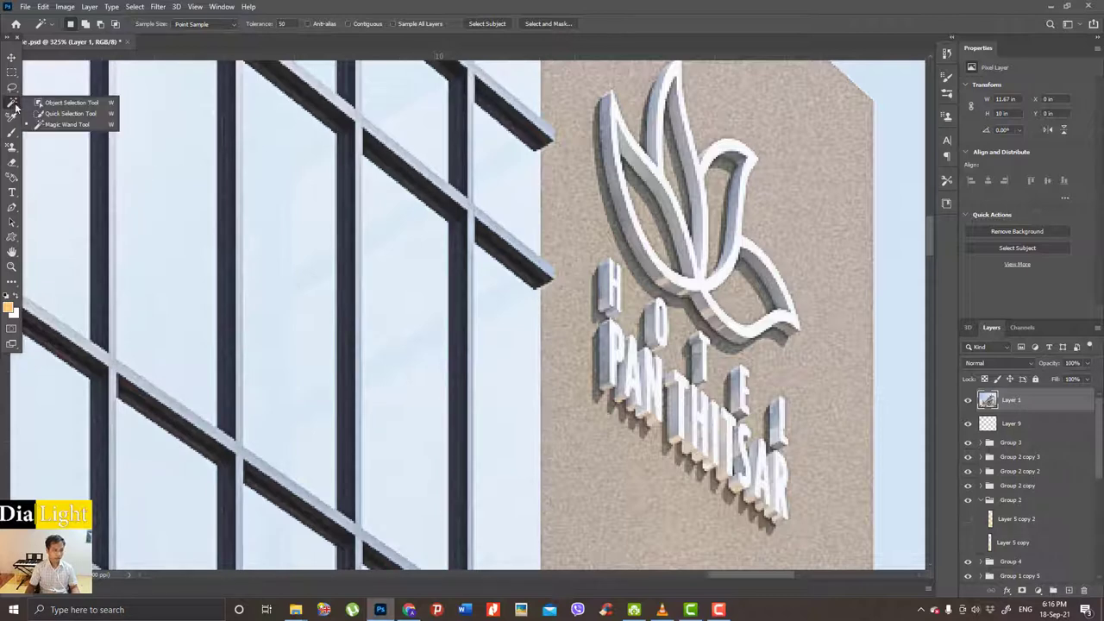
pyautogui.click(53, 126)
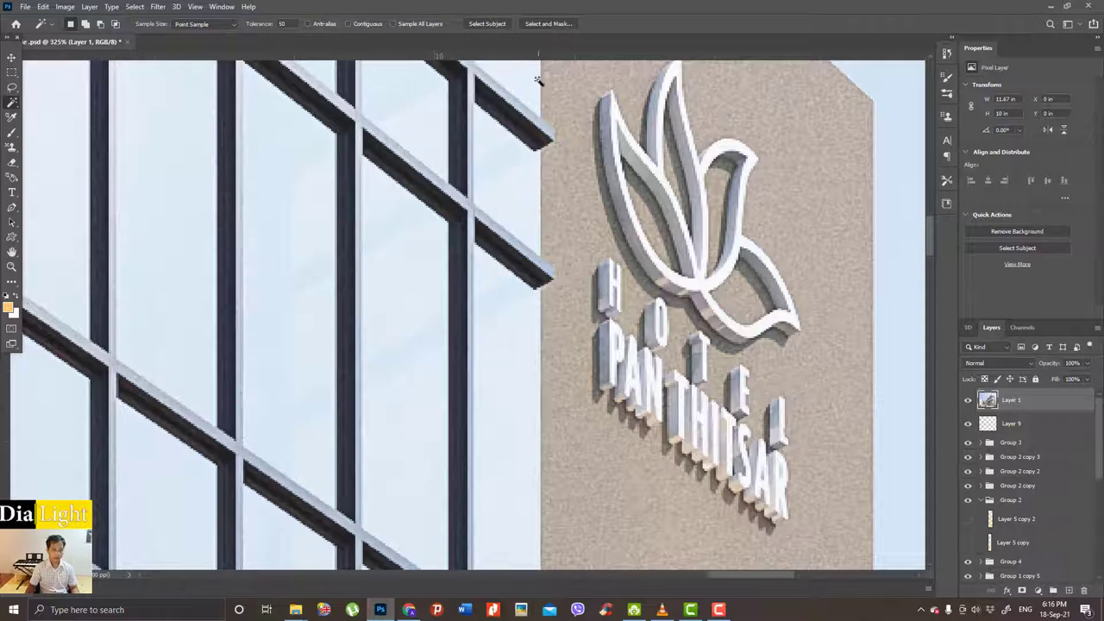
pyautogui.scroll(1, 682, 207)
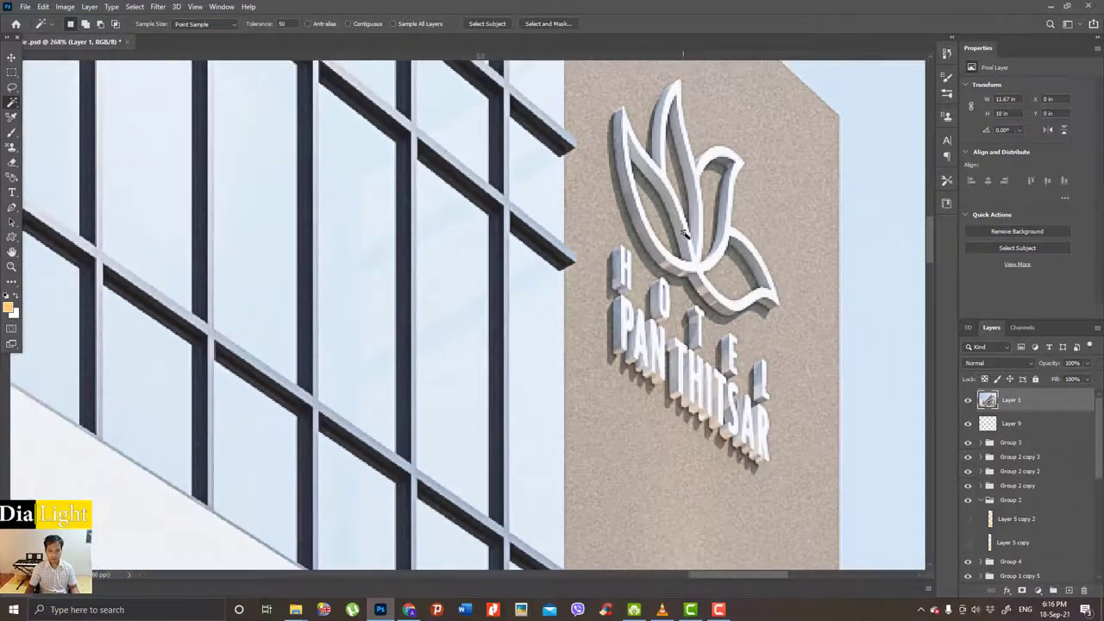
pyautogui.scroll(1, 714, 261)
pyautogui.scroll(1, 733, 250)
pyautogui.scroll(1, 723, 233)
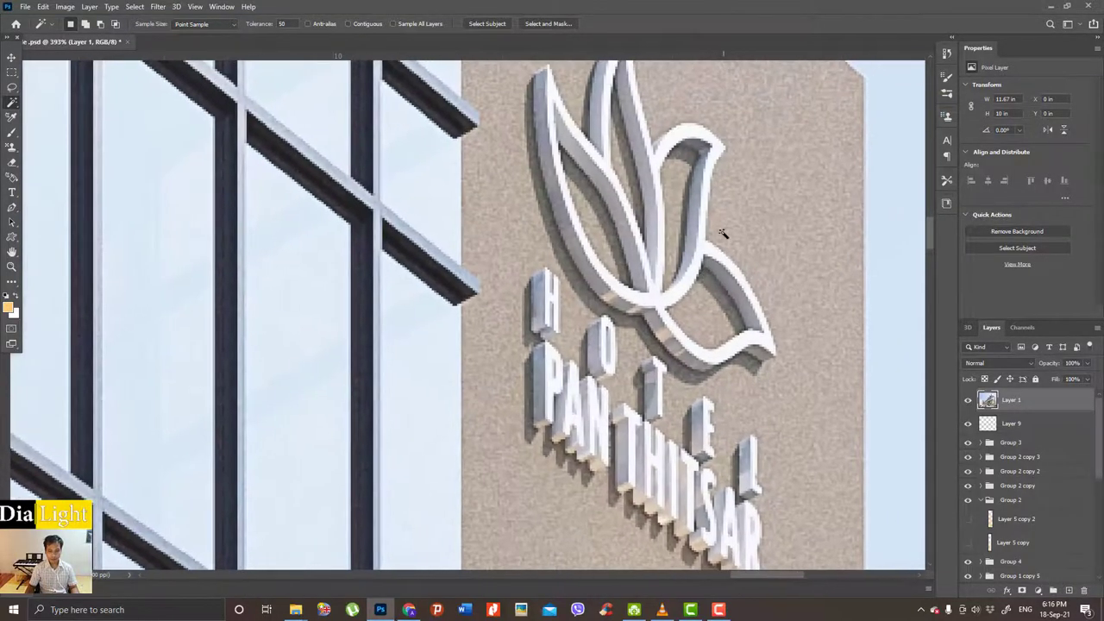
# Magic Wand the white hotel logo, selecting it along with pale glazing, sky and walls.
pyautogui.click(660, 300)
pyautogui.scroll(-1, 660, 300)
pyautogui.scroll(-2, 604, 310)
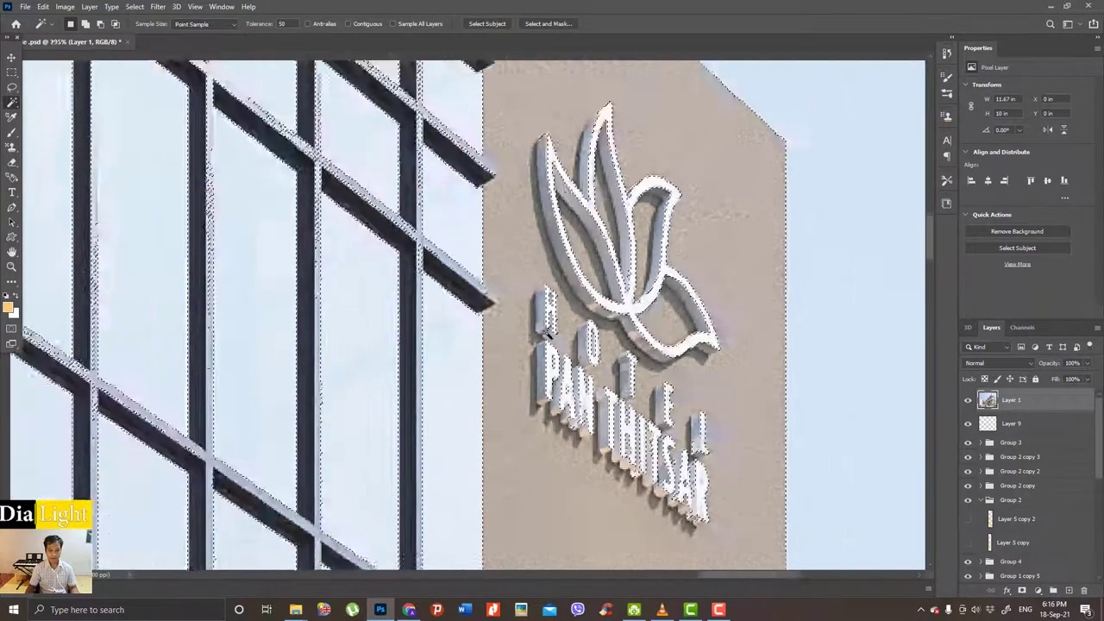
pyautogui.scroll(-1, 569, 326)
pyautogui.scroll(2, 569, 326)
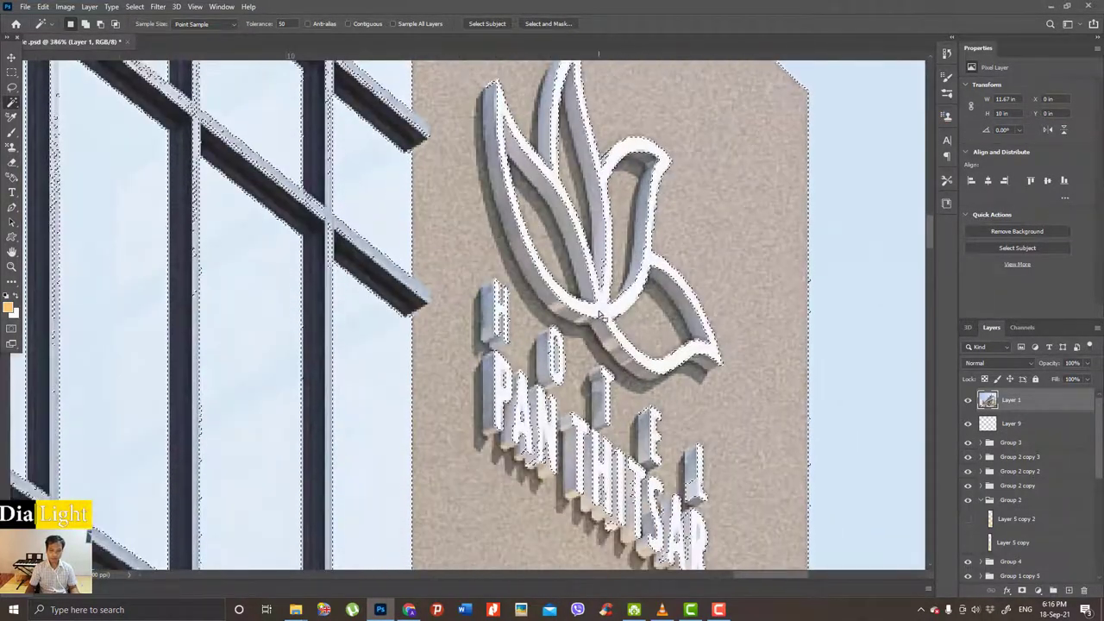
pyautogui.scroll(-1, 552, 219)
pyautogui.scroll(-2, 747, 164)
pyautogui.scroll(-1, 710, 209)
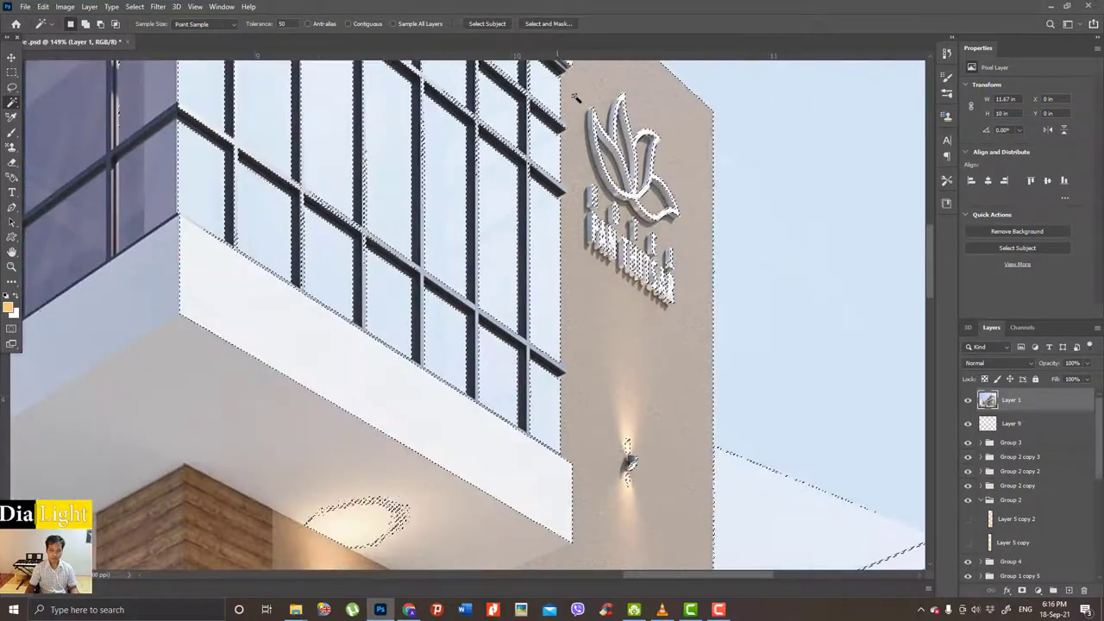
pyautogui.scroll(-2, 714, 212)
pyautogui.scroll(-1, 749, 350)
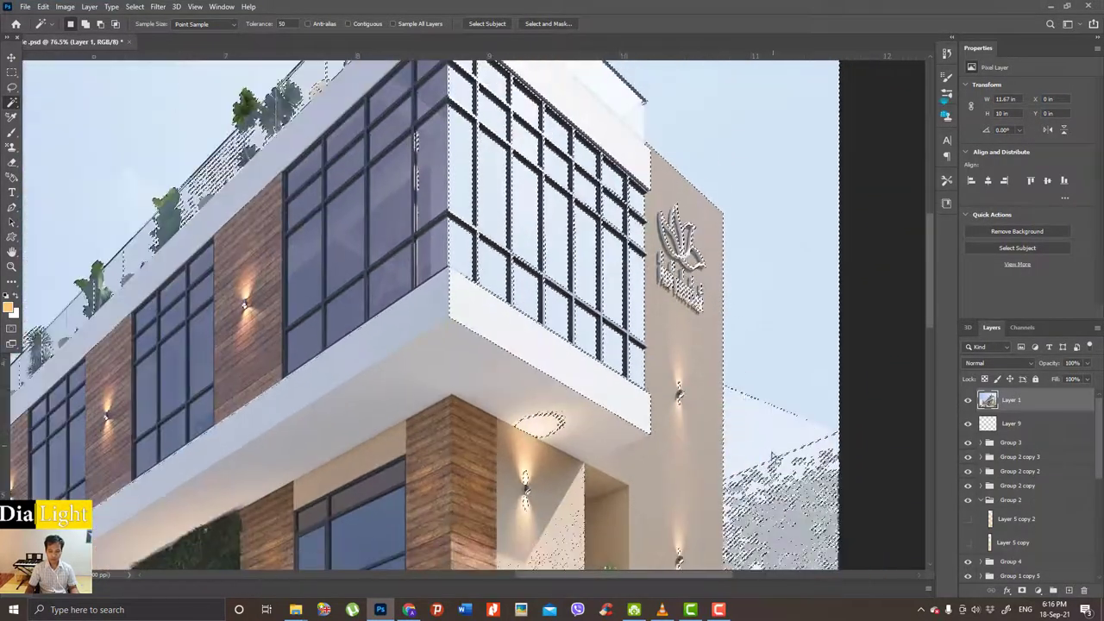
pyautogui.scroll(1, 751, 362)
pyautogui.scroll(1, 734, 327)
pyautogui.scroll(1, 716, 302)
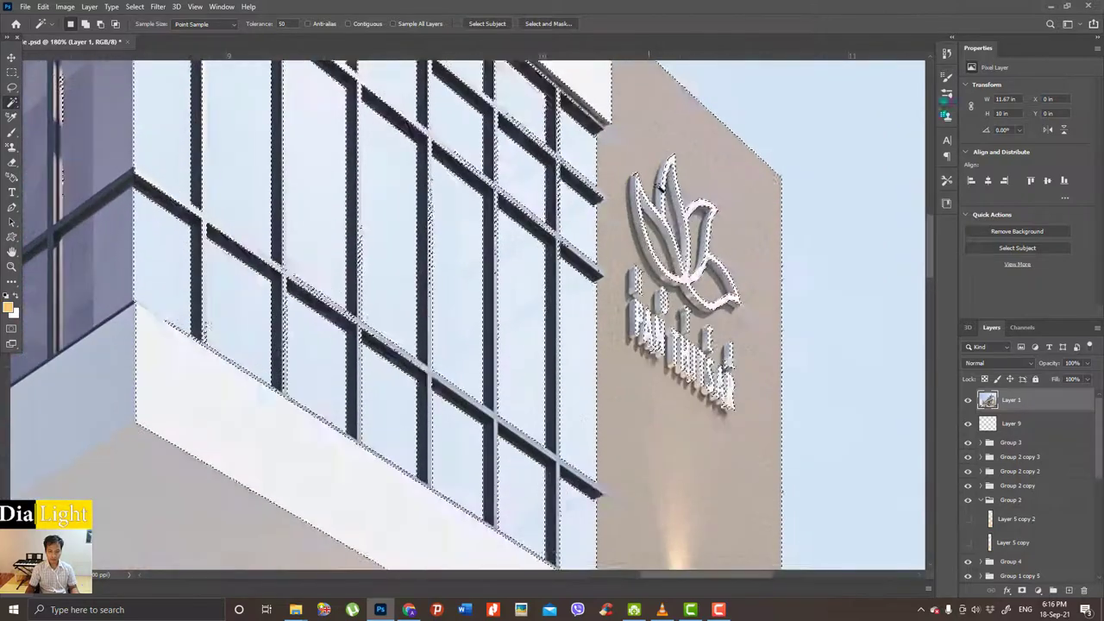
pyautogui.scroll(-2, 713, 296)
pyautogui.scroll(-2, 647, 289)
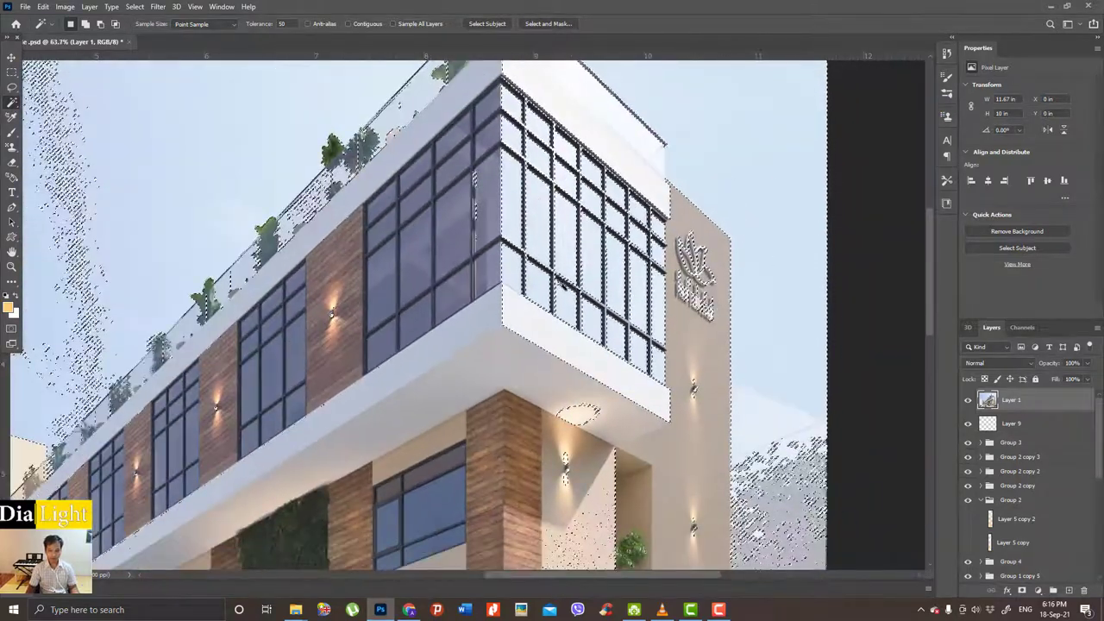
pyautogui.scroll(-2, 580, 282)
pyautogui.scroll(-1, 569, 278)
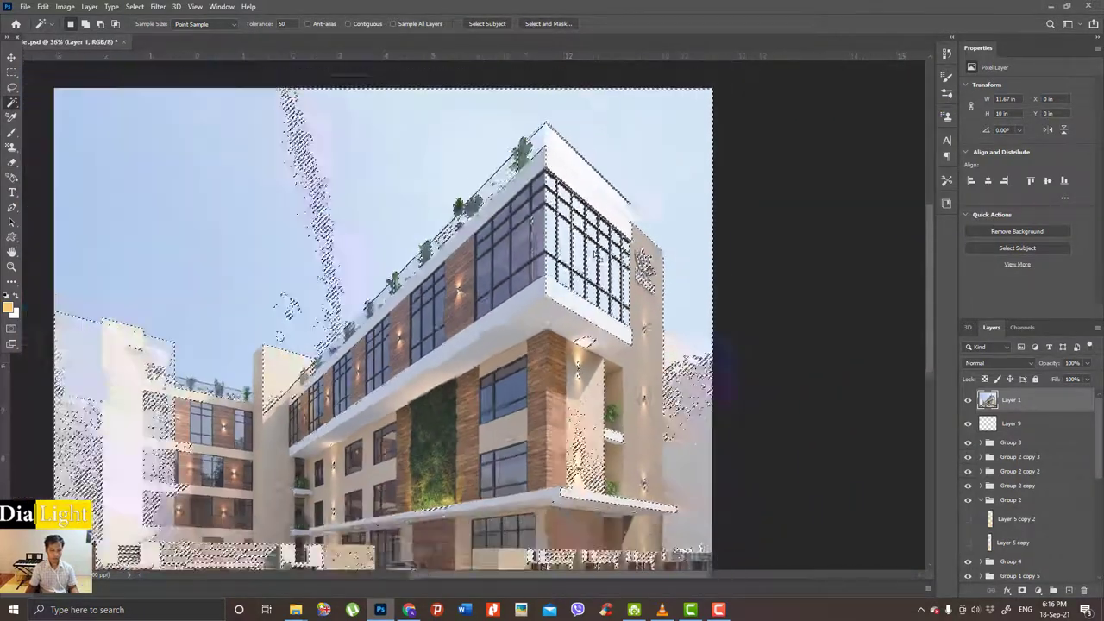
pyautogui.scroll(-1, 556, 273)
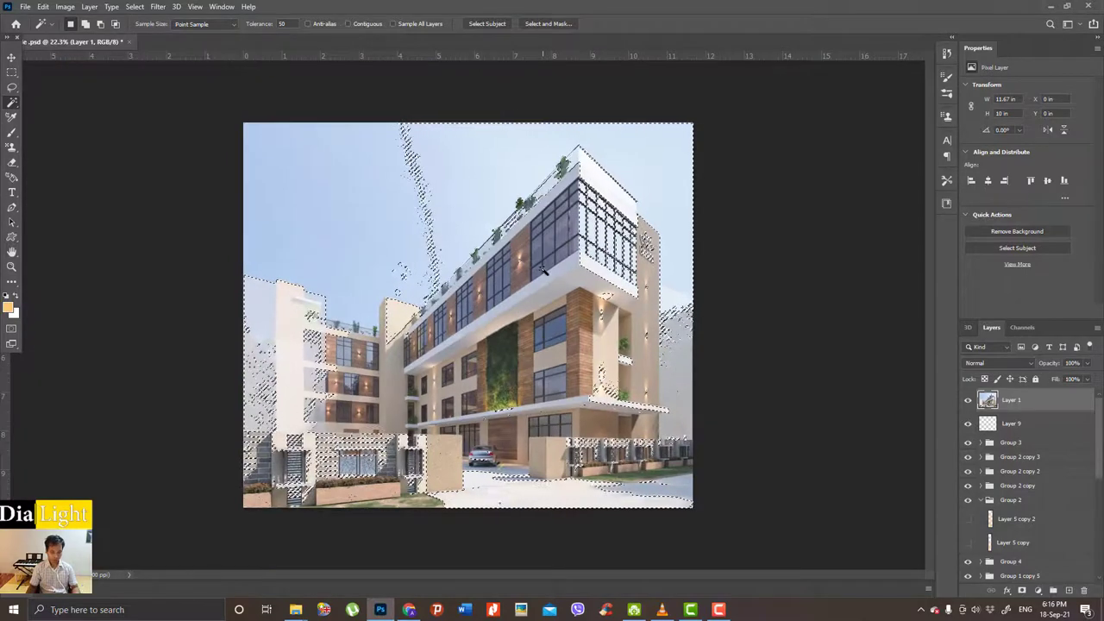
pyautogui.press('m')
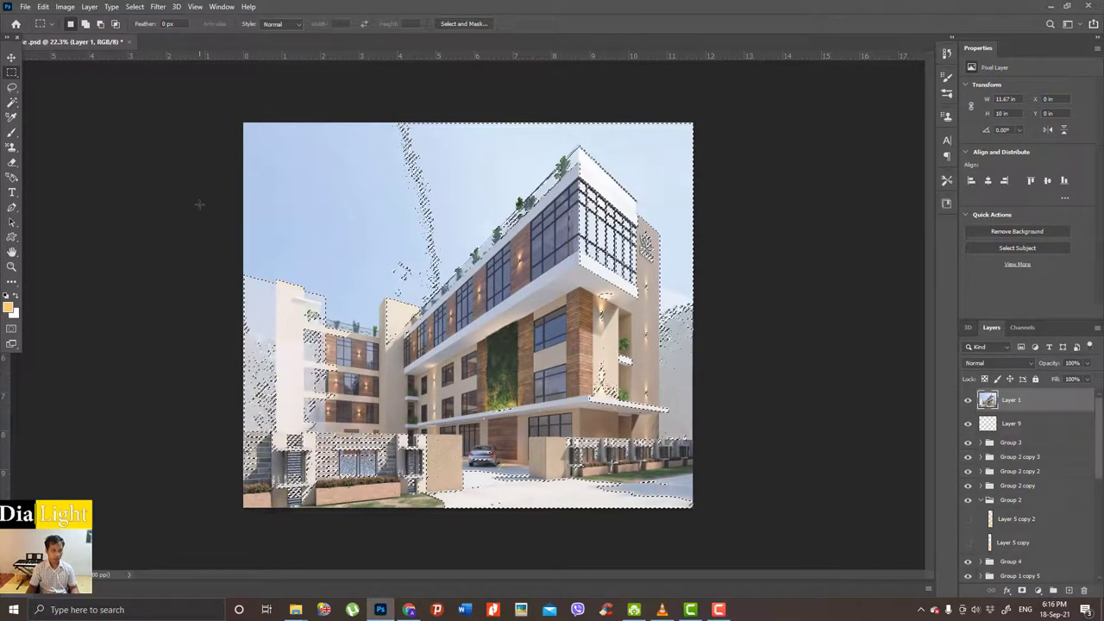
# With the Rectangular Marquee in subtract mode, remove everything left of the sign from the selection.
pyautogui.click(11, 73)
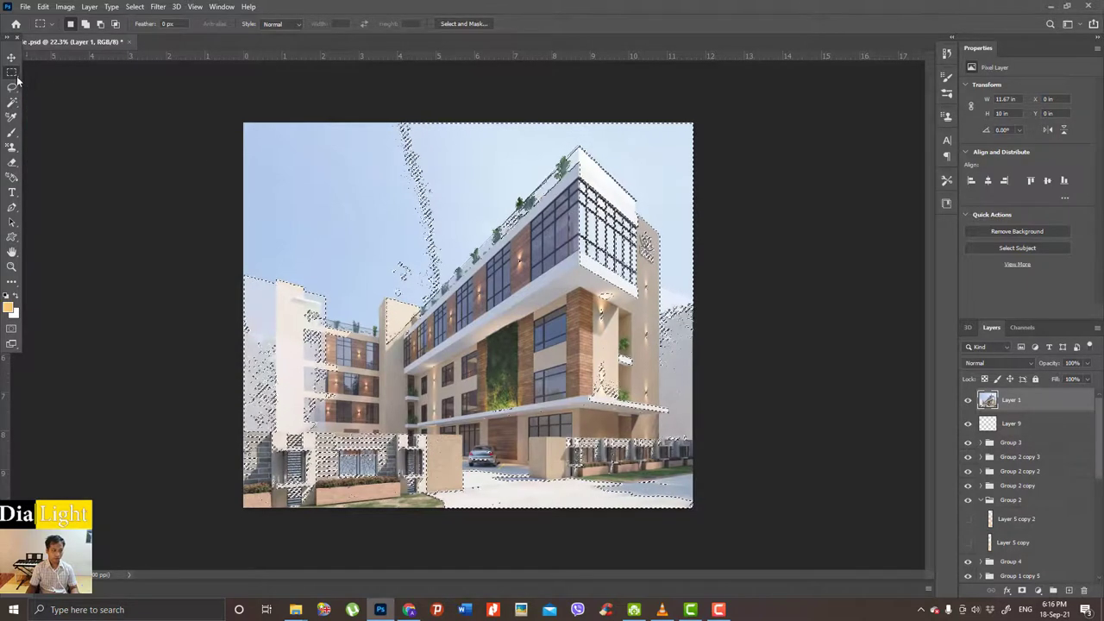
pyautogui.click(52, 72)
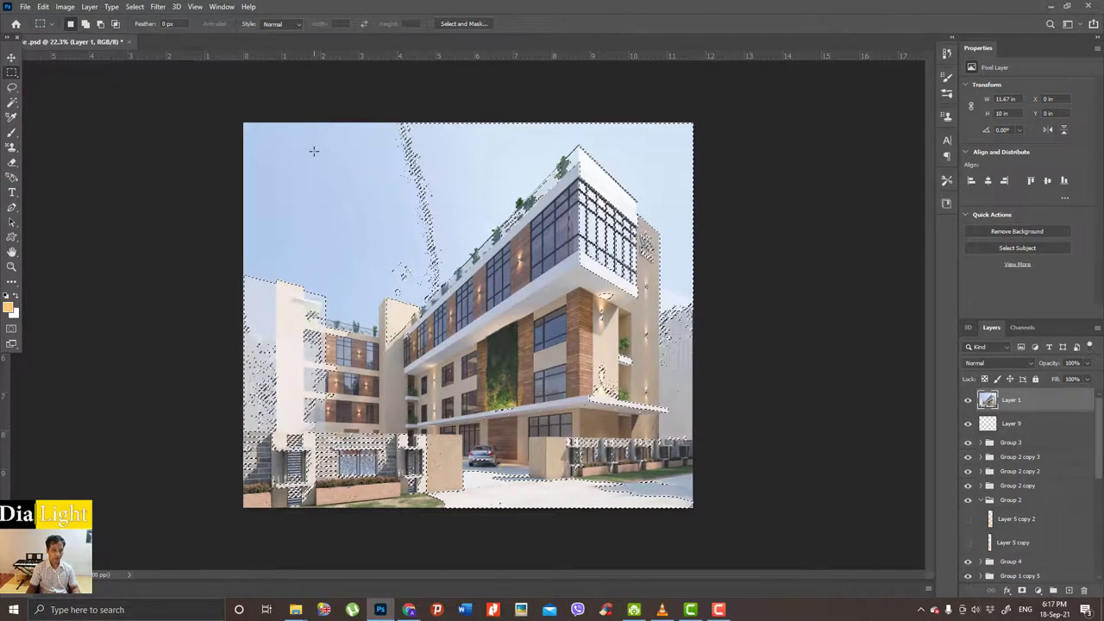
pyautogui.press('alt')
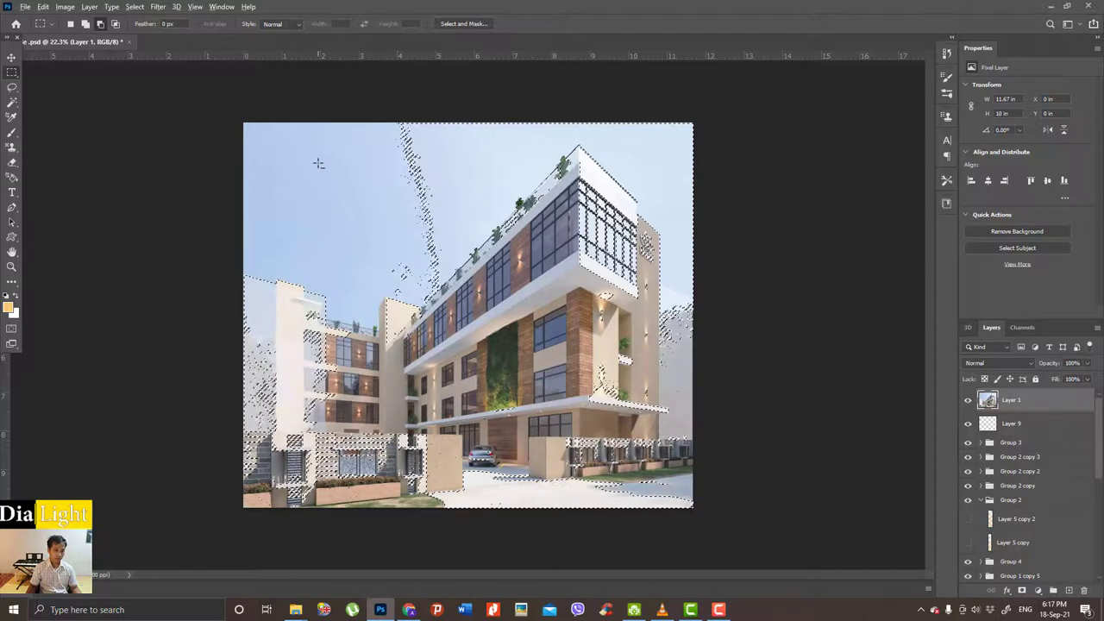
pyautogui.press('alt')
pyautogui.press('shift')
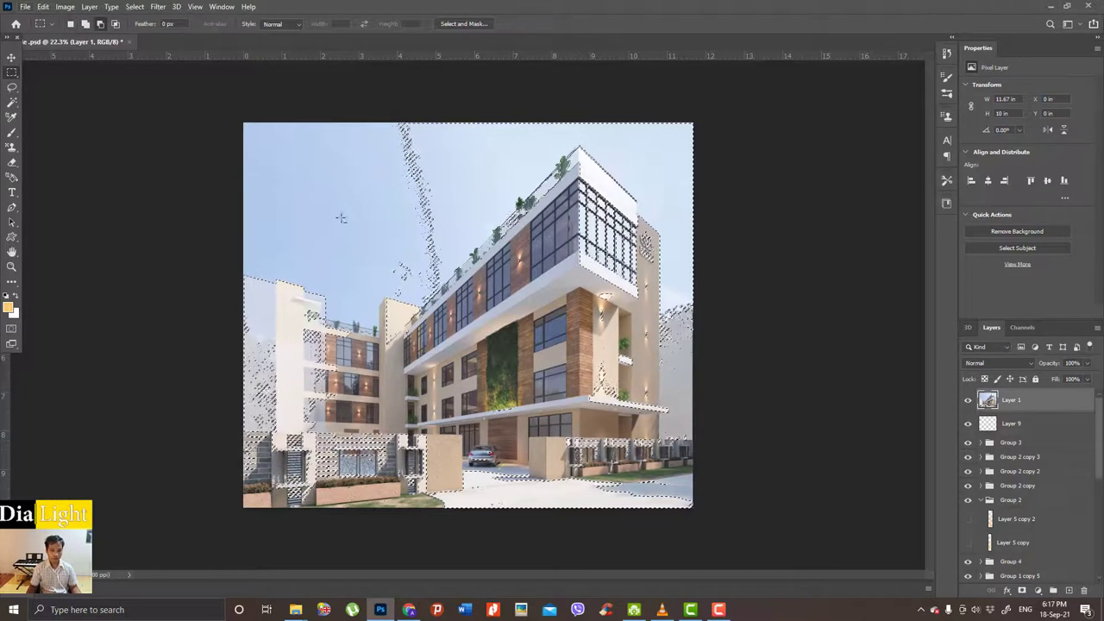
pyautogui.moveTo(220, 112); pyautogui.dragTo(634, 536)
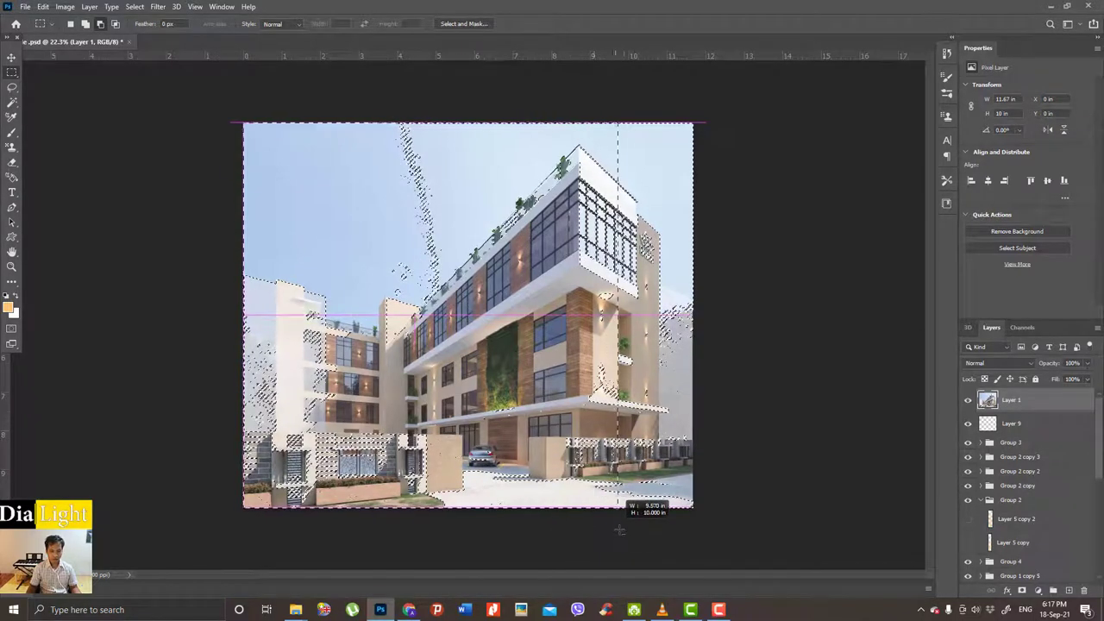
pyautogui.moveTo(634, 537); pyautogui.dragTo(639, 536)
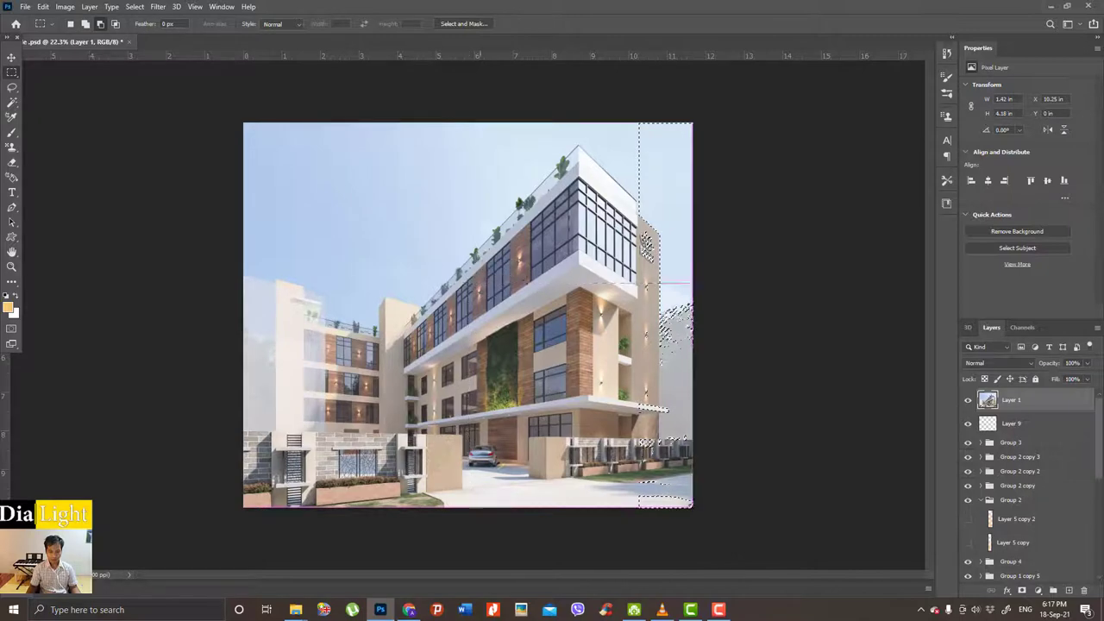
# Subtract the sky strip right of the sign and the wall corner above the logo.
pyautogui.scroll(3, 598, 285)
pyautogui.scroll(2, 709, 279)
pyautogui.moveTo(667, 457); pyautogui.dragTo(590, 149)
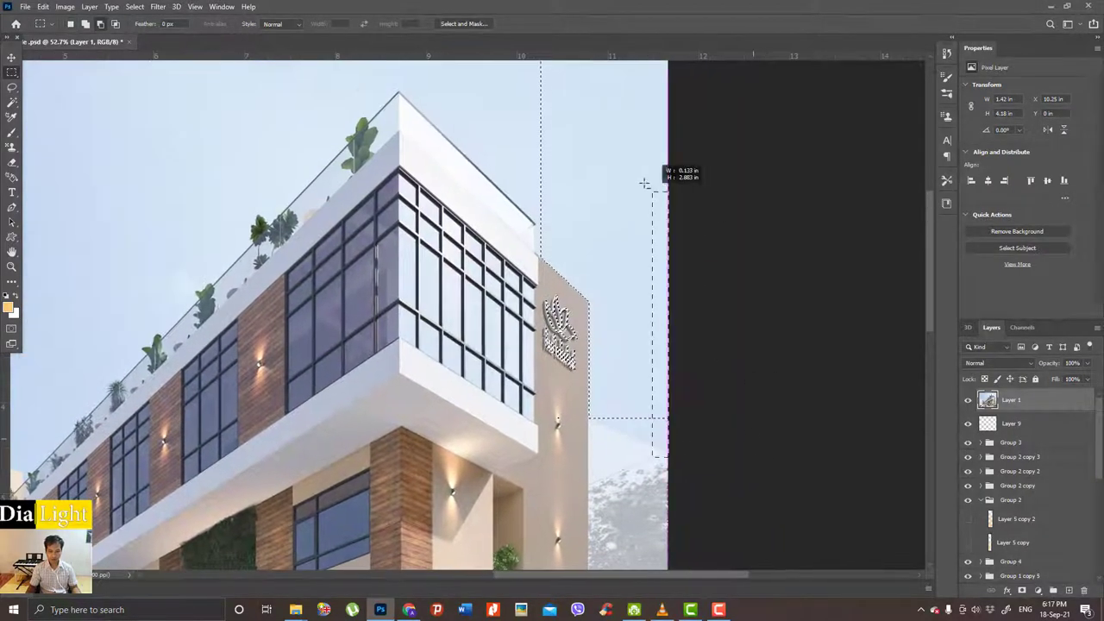
pyautogui.scroll(-2, 612, 168)
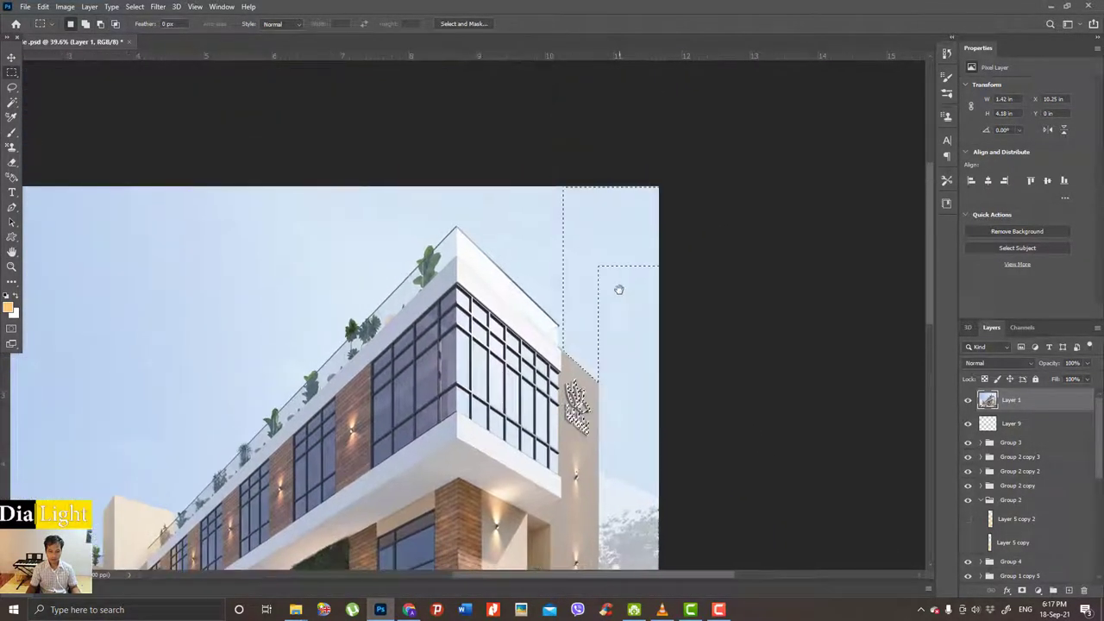
pyautogui.moveTo(618, 261); pyautogui.dragTo(698, 341)
pyautogui.scroll(2, 699, 340)
pyautogui.scroll(2, 613, 387)
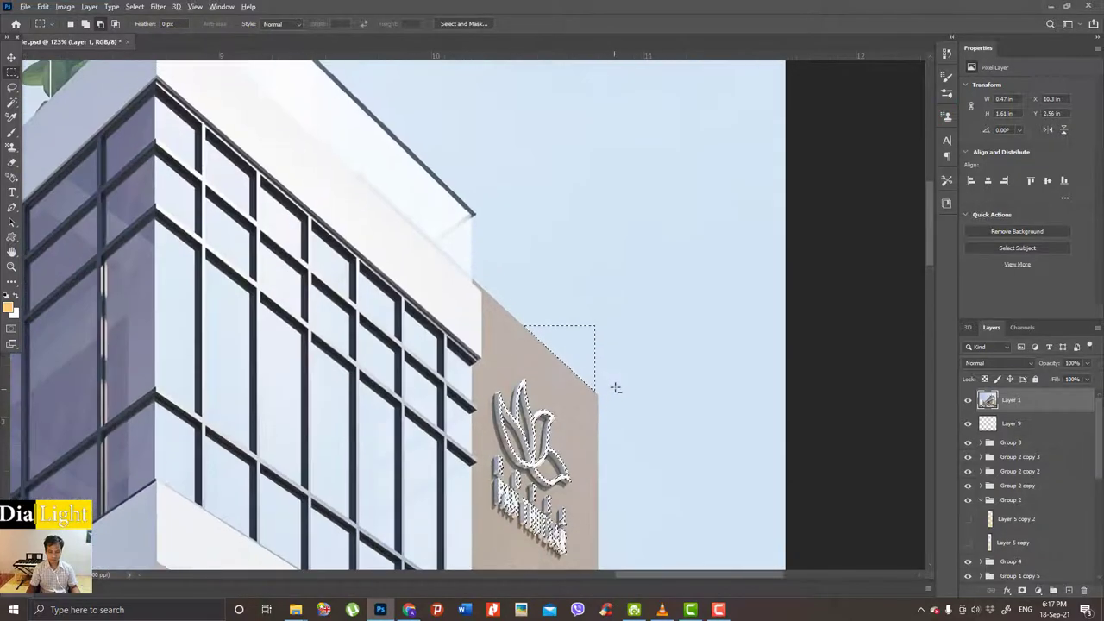
pyautogui.moveTo(499, 273)
pyautogui.mouseDown()
pyautogui.moveTo(595, 349)
pyautogui.moveTo(619, 400)
pyautogui.mouseUp()
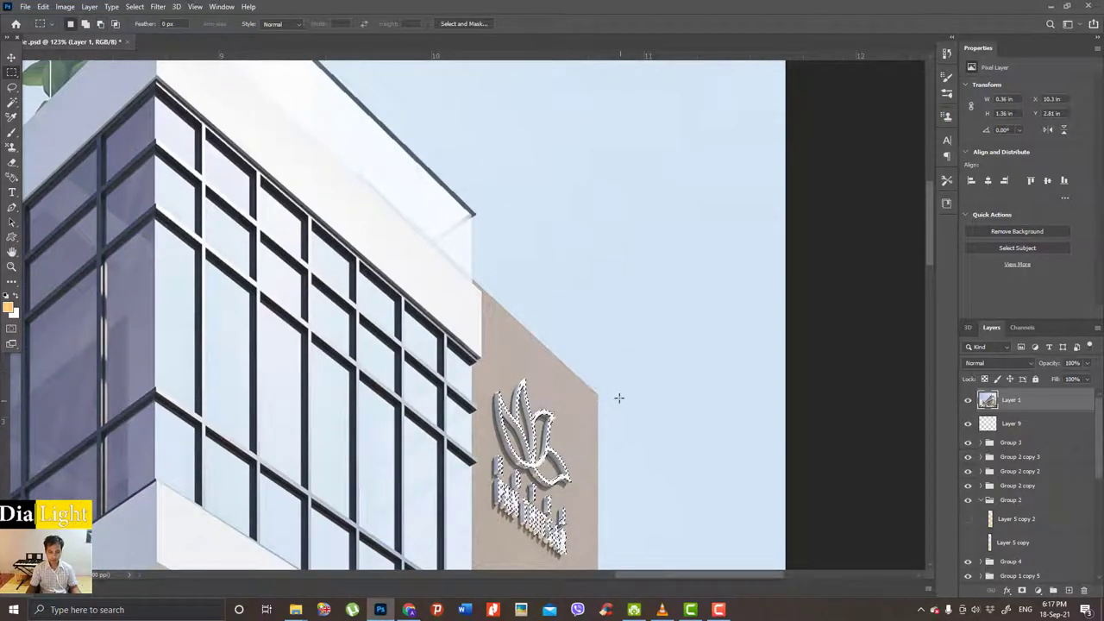
pyautogui.scroll(-2, 604, 431)
pyautogui.scroll(-2, 584, 473)
pyautogui.scroll(-1, 604, 388)
pyautogui.scroll(-2, 630, 301)
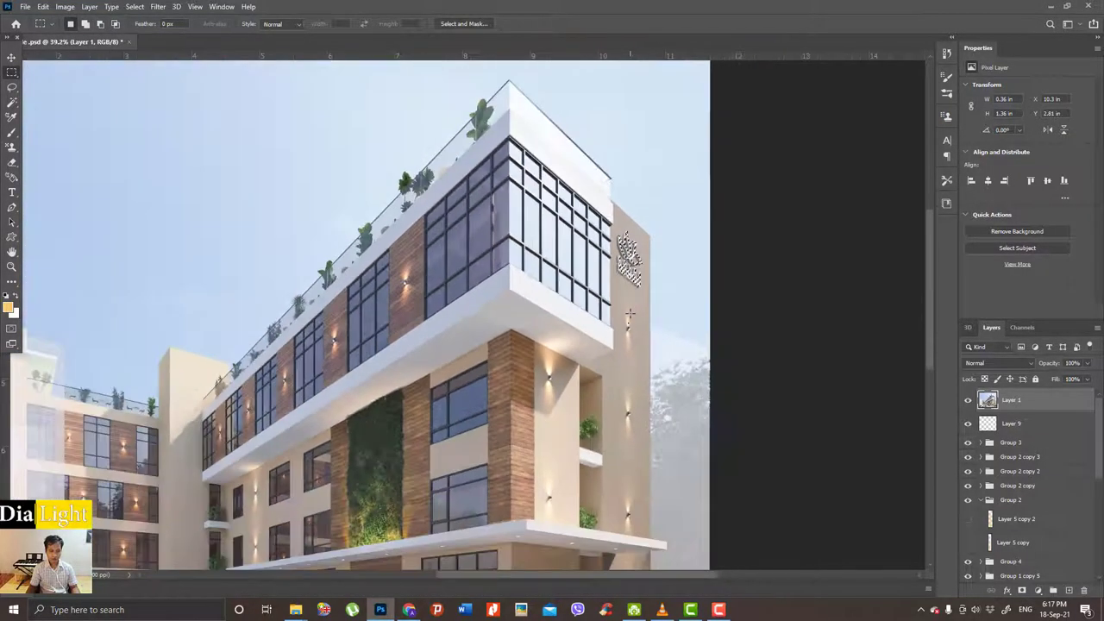
pyautogui.scroll(1, 630, 301)
pyautogui.scroll(1, 629, 301)
pyautogui.scroll(1, 630, 301)
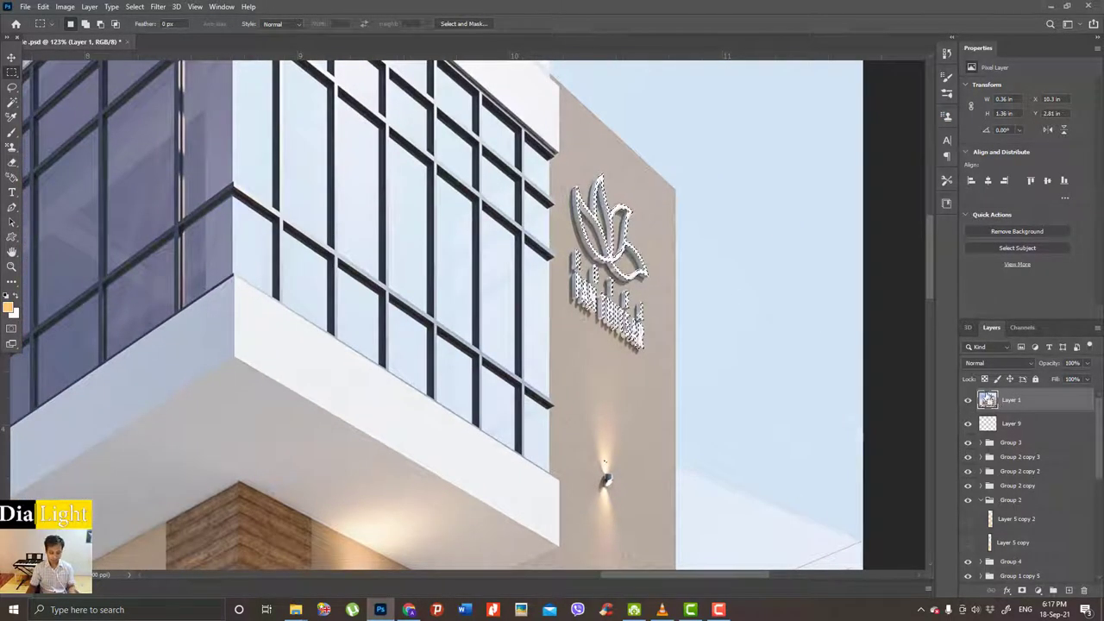
# Copy the selected sign onto its own new layer named Logo.
pyautogui.hotkey('ctrl', 'j')
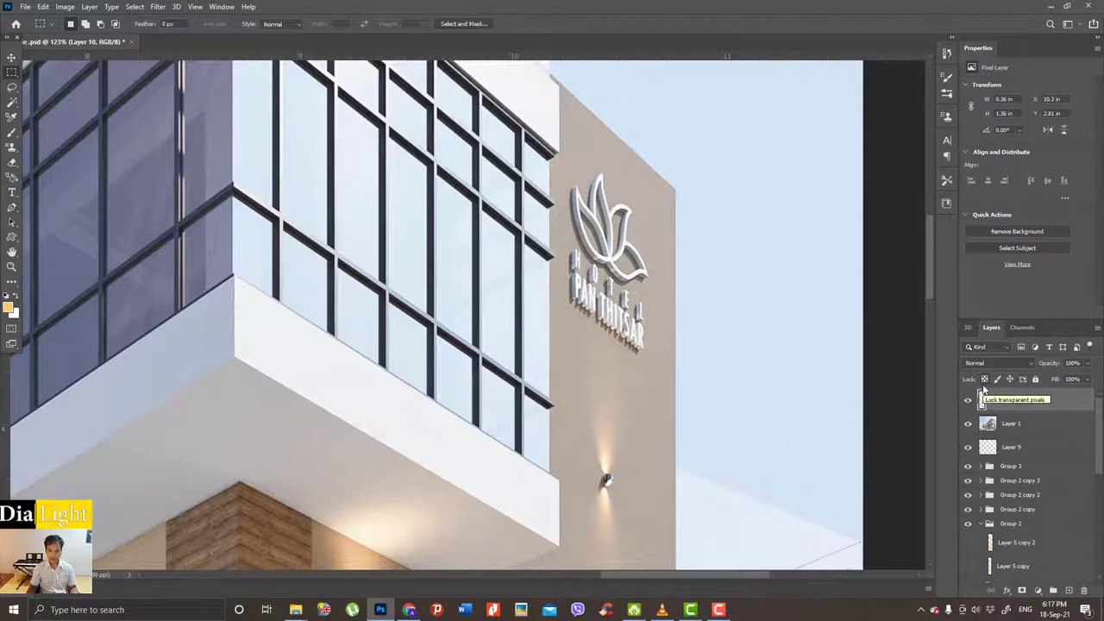
pyautogui.doubleClick(1000, 401)
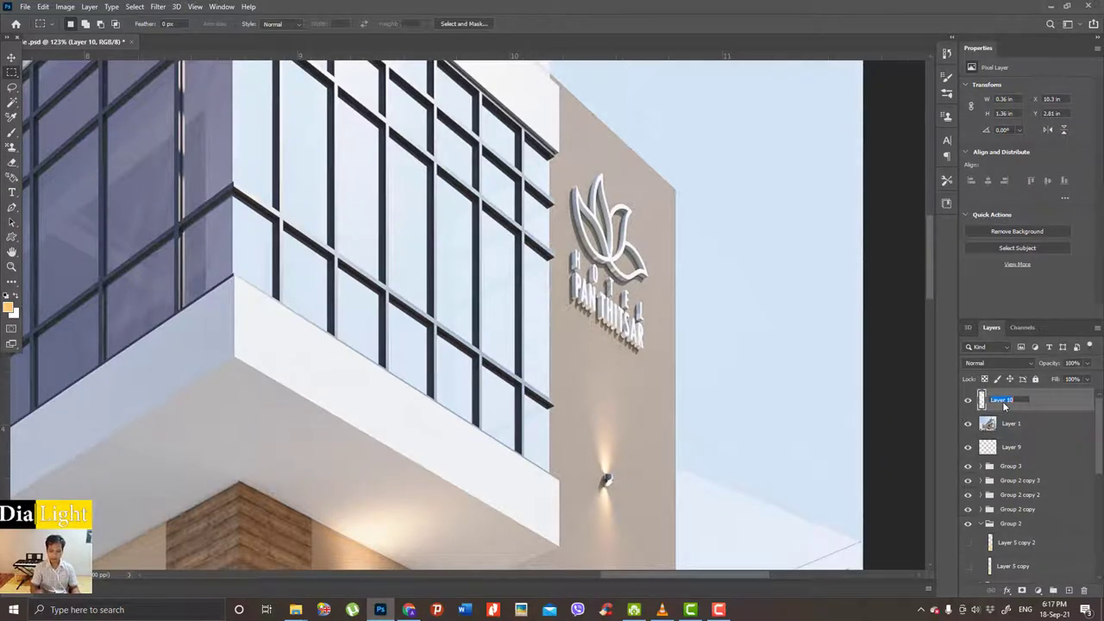
pyautogui.write('Logo')
pyautogui.press('Return')
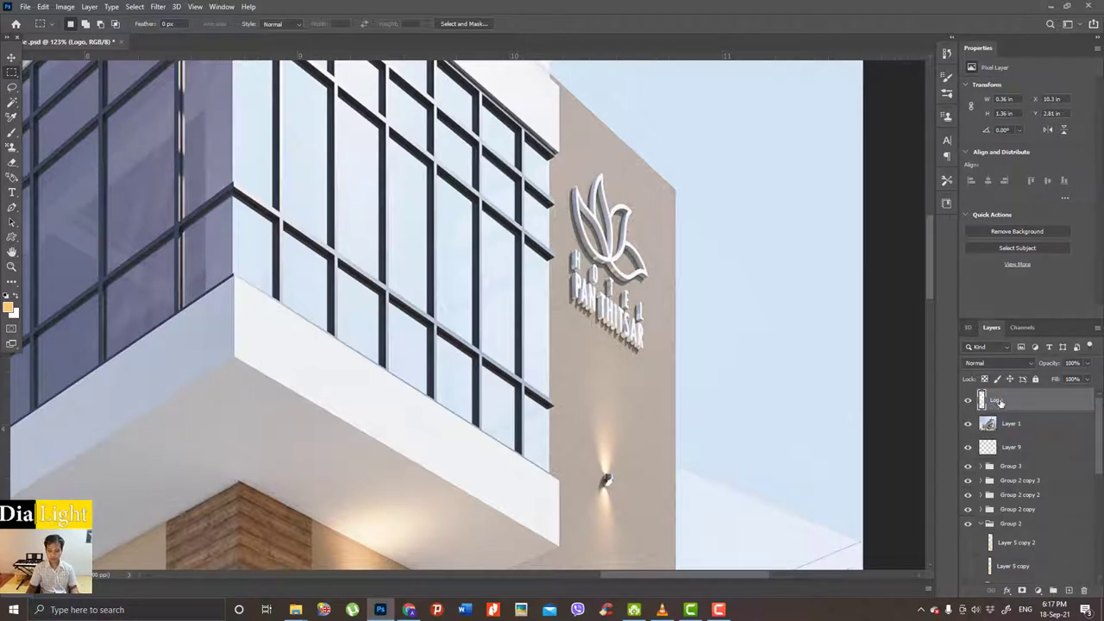
# Rename the Logo layer to 'signage' and hide the daytime Layer 1.
pyautogui.doubleClick(999, 402)
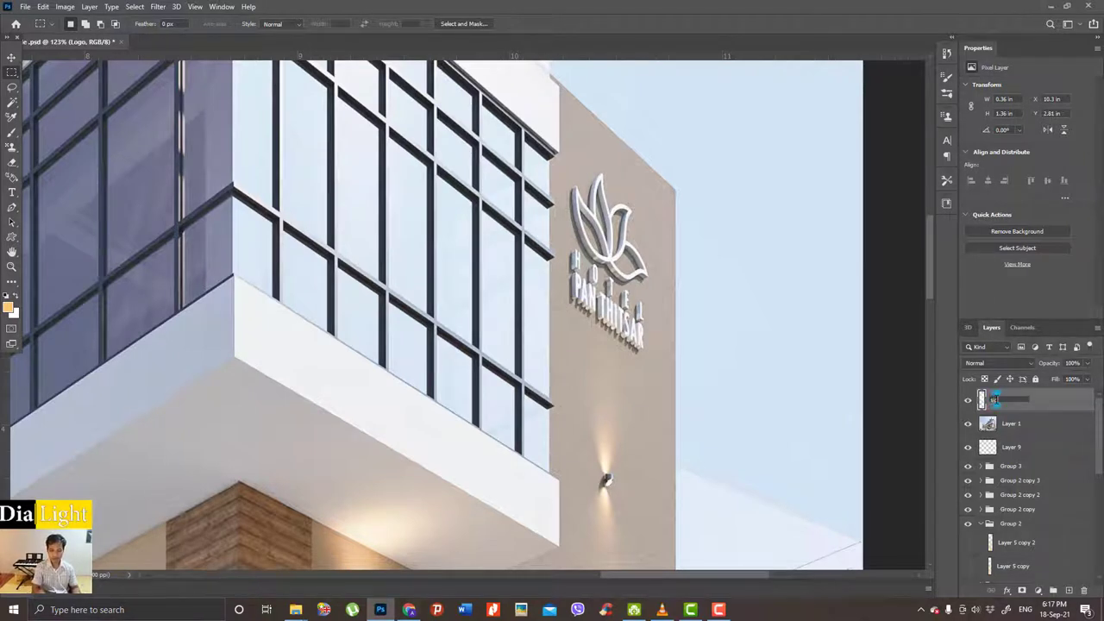
pyautogui.write('signage')
pyautogui.press('Return')
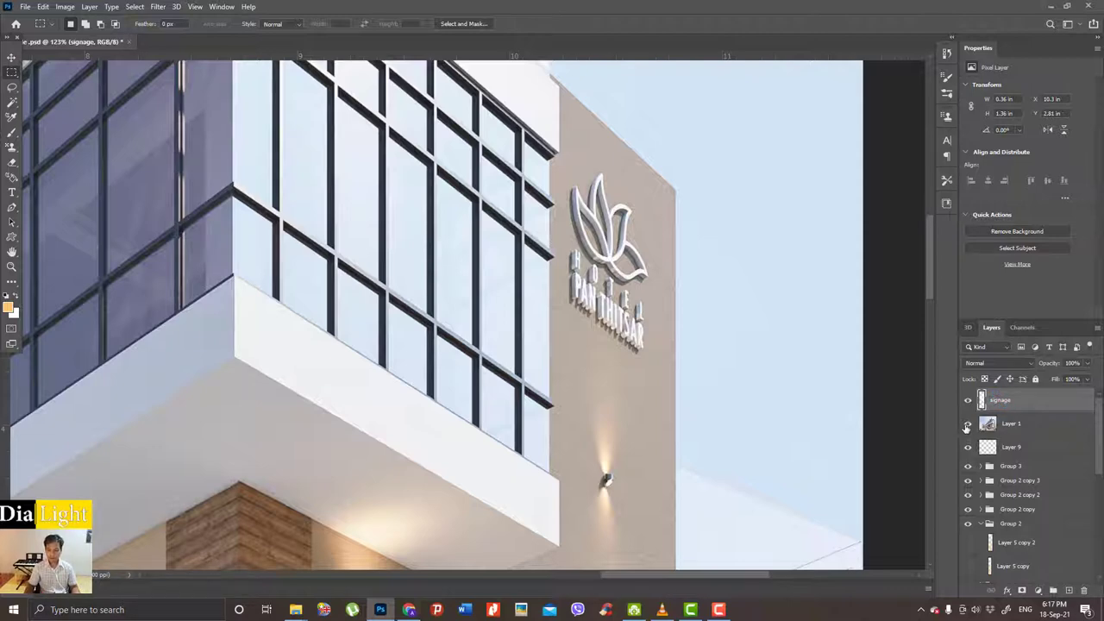
pyautogui.click(967, 424)
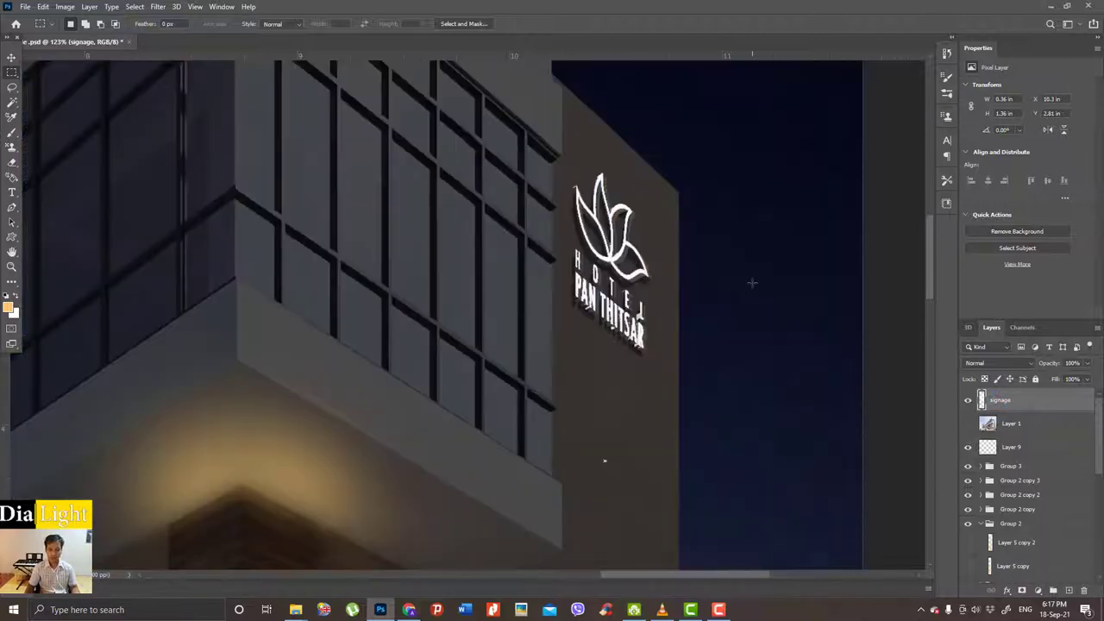
# Move the signage slightly right and down to X 10.31 in, Y 2.83 in.
pyautogui.scroll(-2, 752, 282)
pyautogui.scroll(2, 695, 289)
pyautogui.scroll(2, 690, 285)
pyautogui.scroll(2, 692, 271)
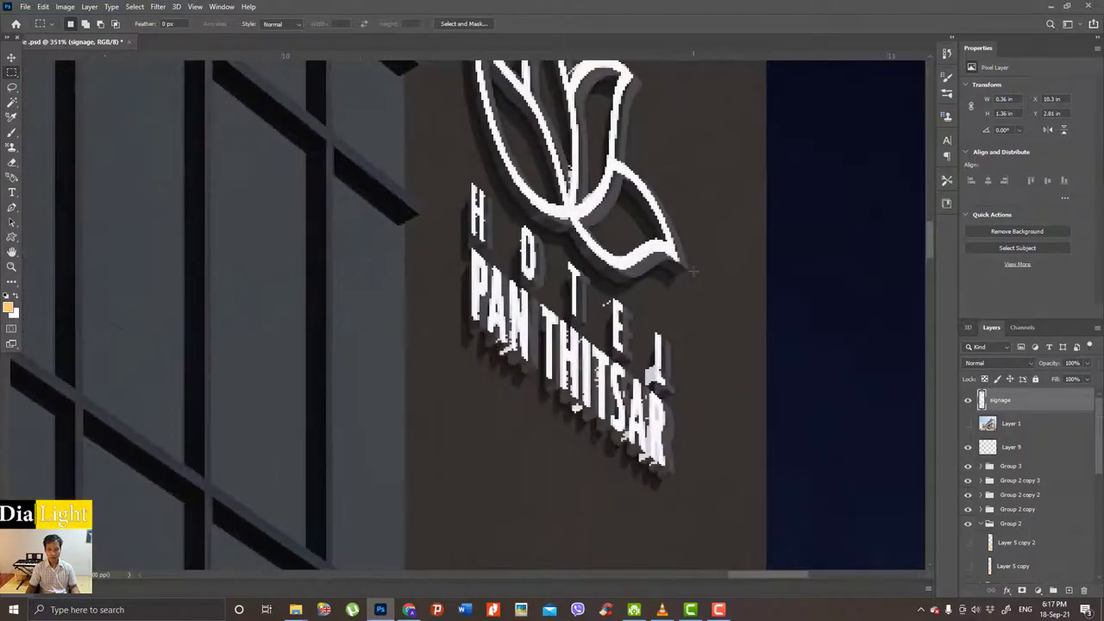
pyautogui.scroll(-5, 692, 271)
pyautogui.scroll(1, 694, 276)
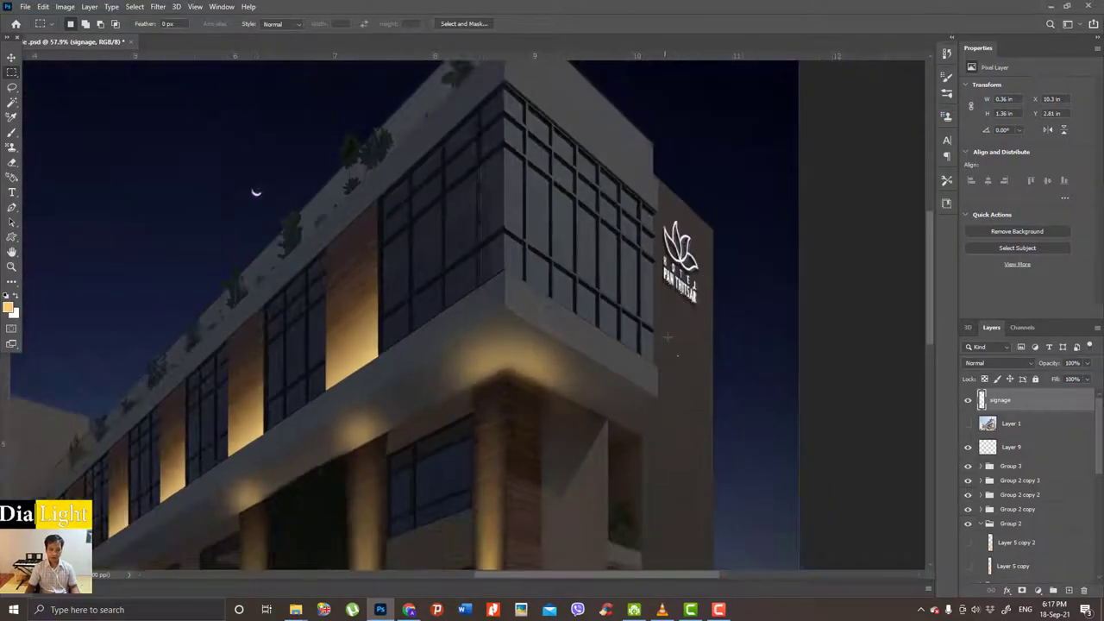
pyautogui.scroll(-2, 668, 345)
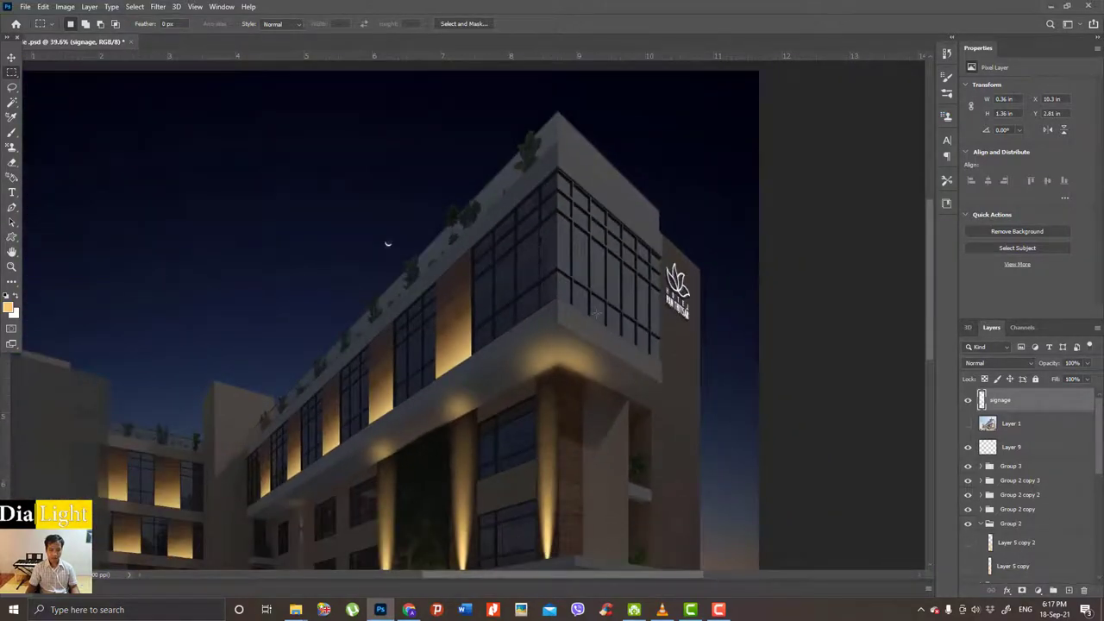
pyautogui.scroll(2, 682, 328)
pyautogui.scroll(2, 686, 319)
pyautogui.scroll(2, 695, 319)
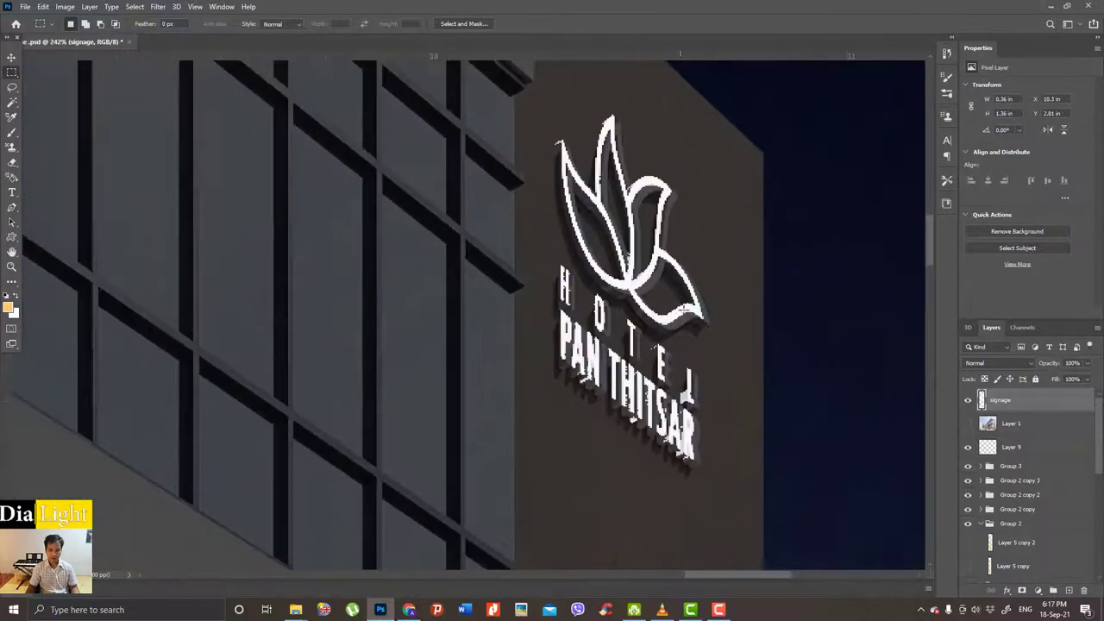
pyautogui.scroll(2, 707, 323)
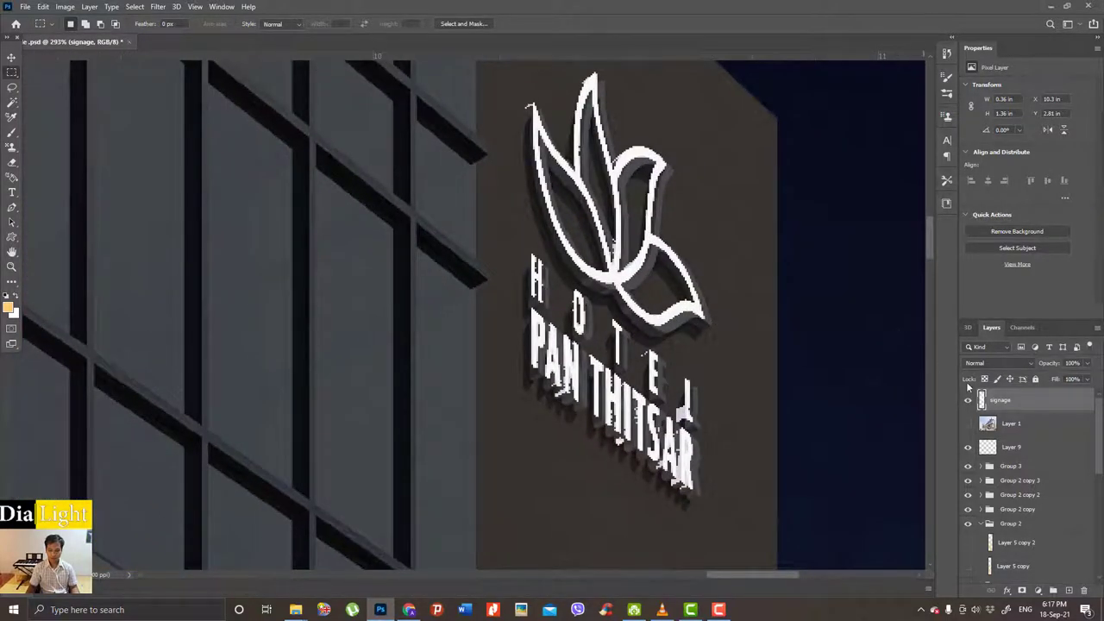
pyautogui.press('v')
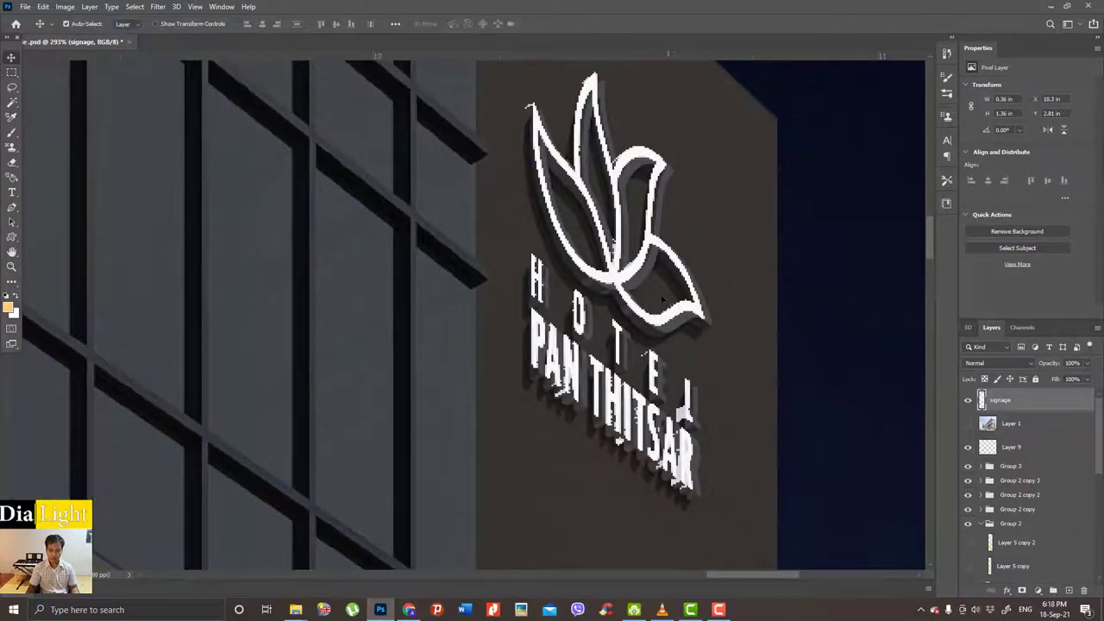
pyautogui.scroll(2, 628, 285)
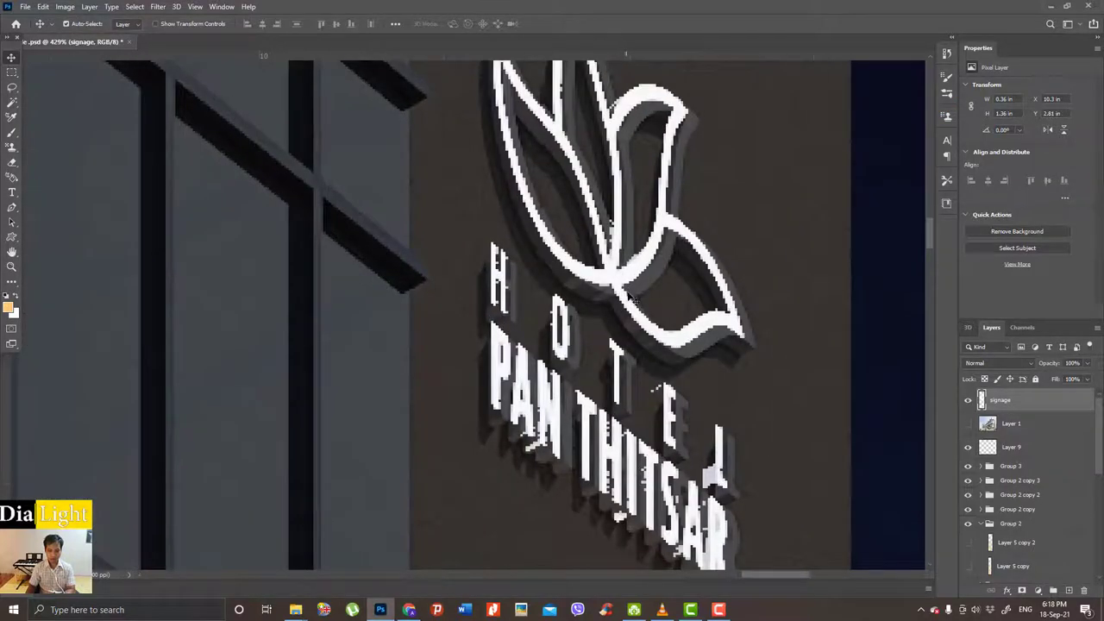
pyautogui.moveTo(627, 293); pyautogui.dragTo(683, 316)
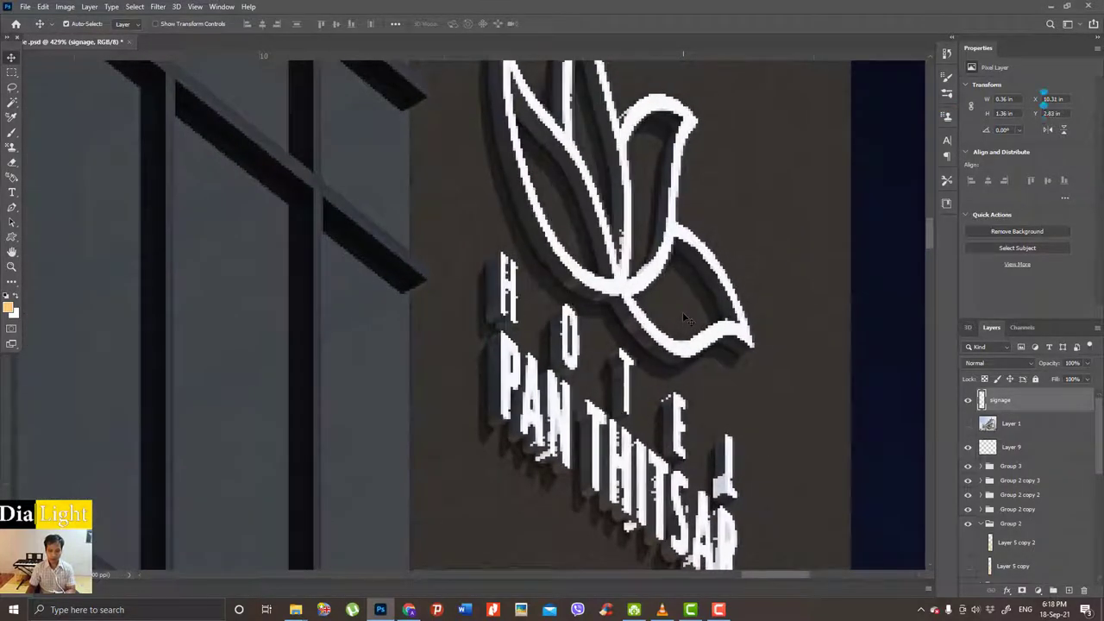
# Check the new signage position on the facade and ready a tool for erasing.
pyautogui.scroll(-2, 684, 314)
pyautogui.scroll(-2, 690, 345)
pyautogui.scroll(-2, 700, 397)
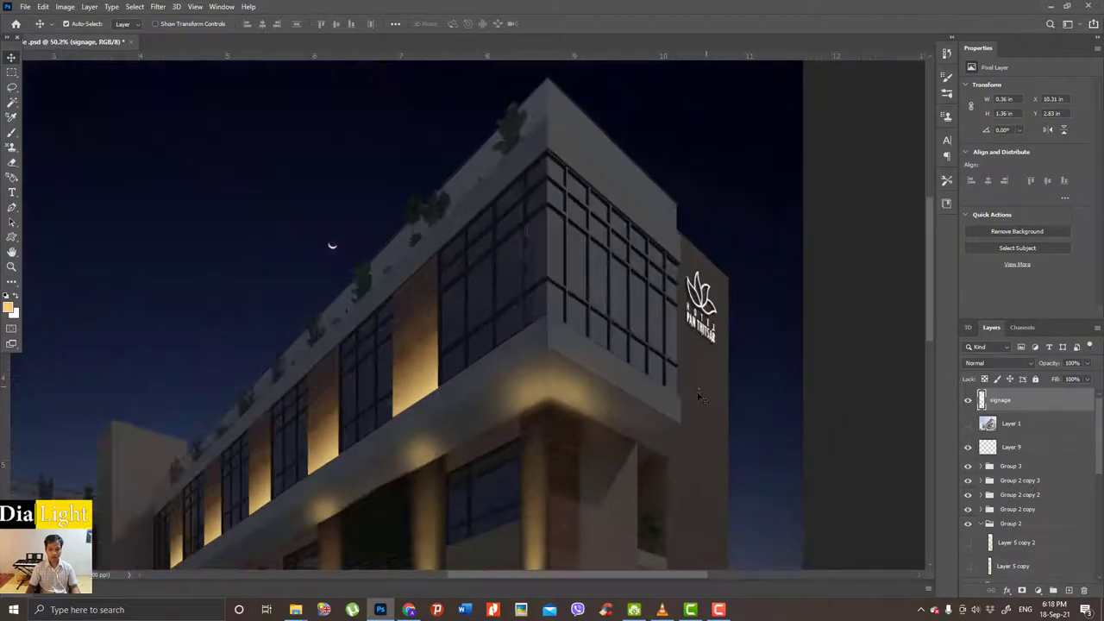
pyautogui.scroll(1, 701, 396)
pyautogui.press('b')
pyautogui.scroll(2, 701, 396)
pyautogui.scroll(2, 701, 393)
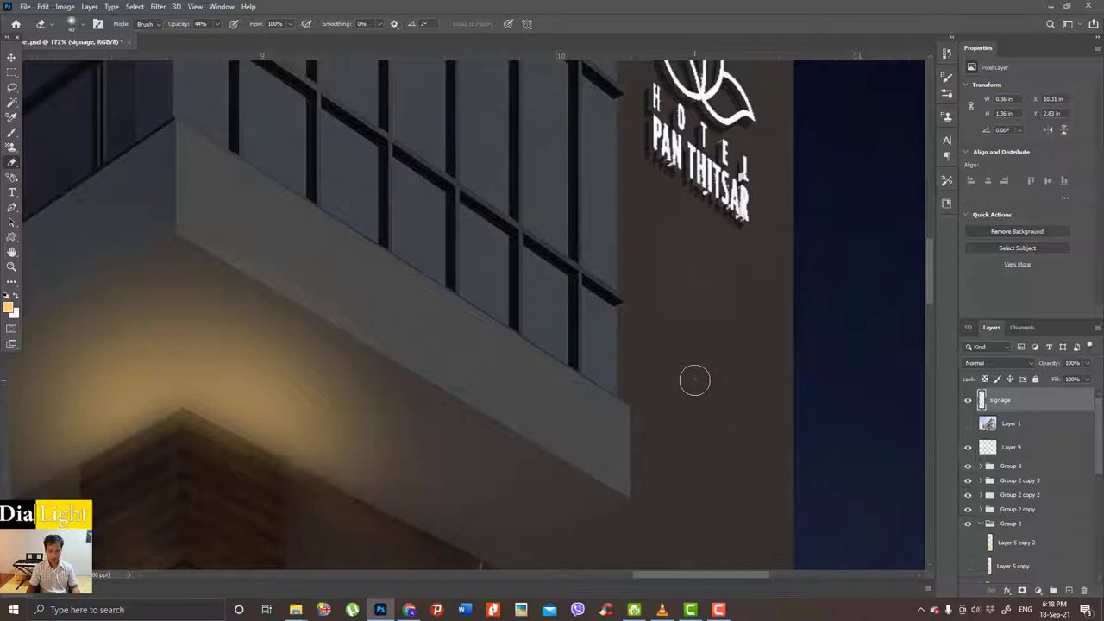
# Erase stray edge pixels at 100% opacity, narrowing the signage from 0.36 to 0.34 in.
pyautogui.scroll(-2, 694, 380)
pyautogui.scroll(-1, 697, 363)
pyautogui.scroll(1, 697, 362)
pyautogui.press('0')
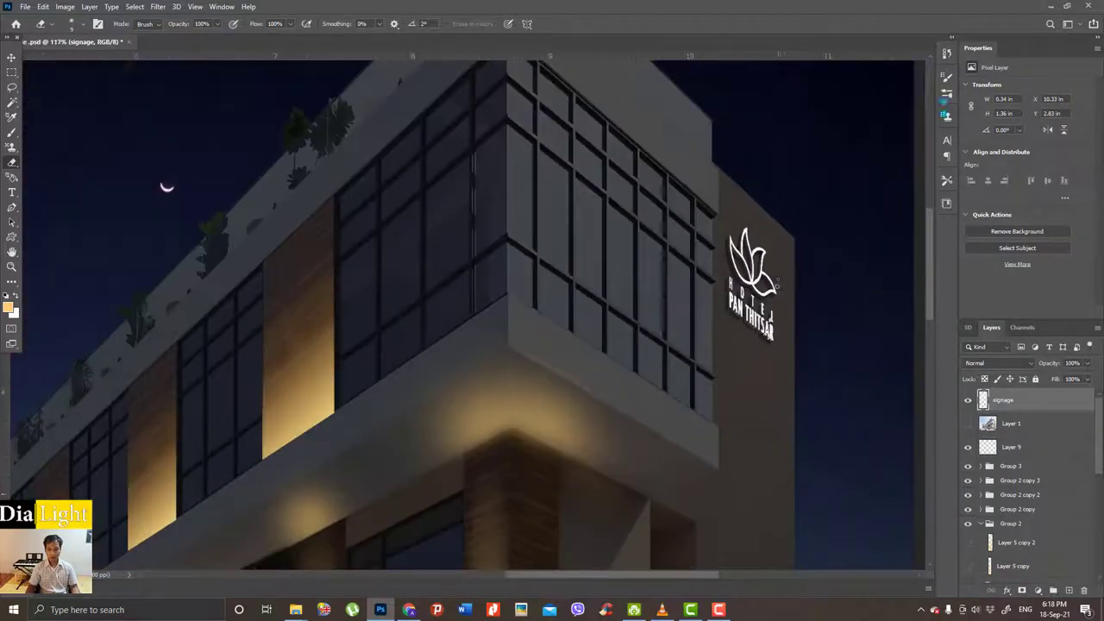
pyautogui.scroll(-3, 776, 284)
pyautogui.scroll(-1, 767, 285)
pyautogui.scroll(3, 767, 285)
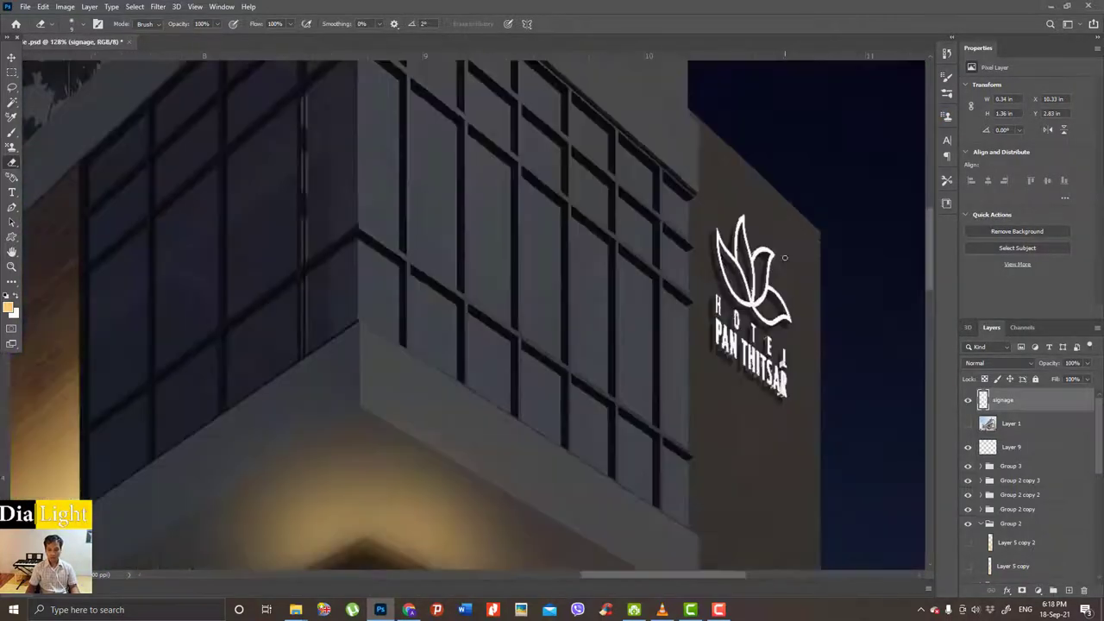
pyautogui.scroll(1, 738, 256)
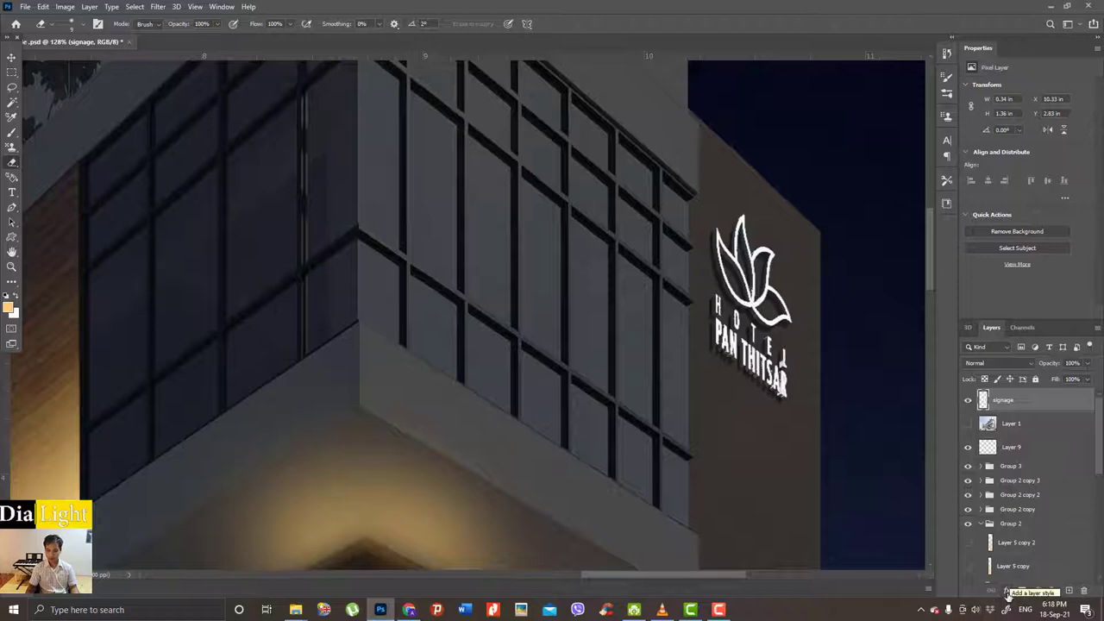
# Add an Outer Glow style to the signage with colour #ffffff.
pyautogui.click(1008, 591)
pyautogui.press('Escape')
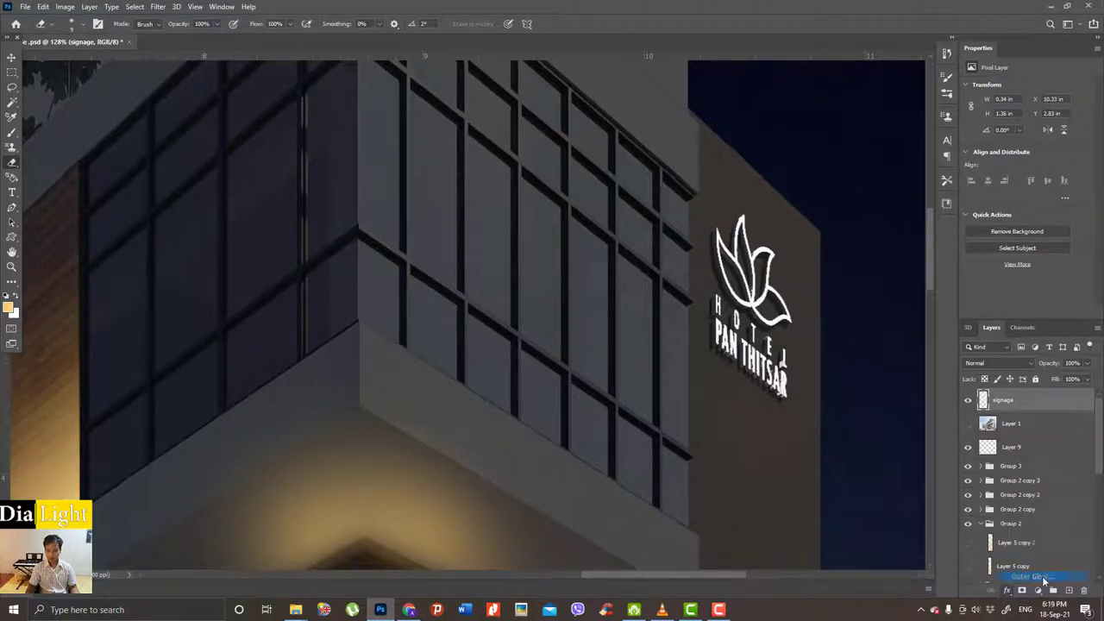
pyautogui.moveTo(800, 231); pyautogui.dragTo(352, 213)
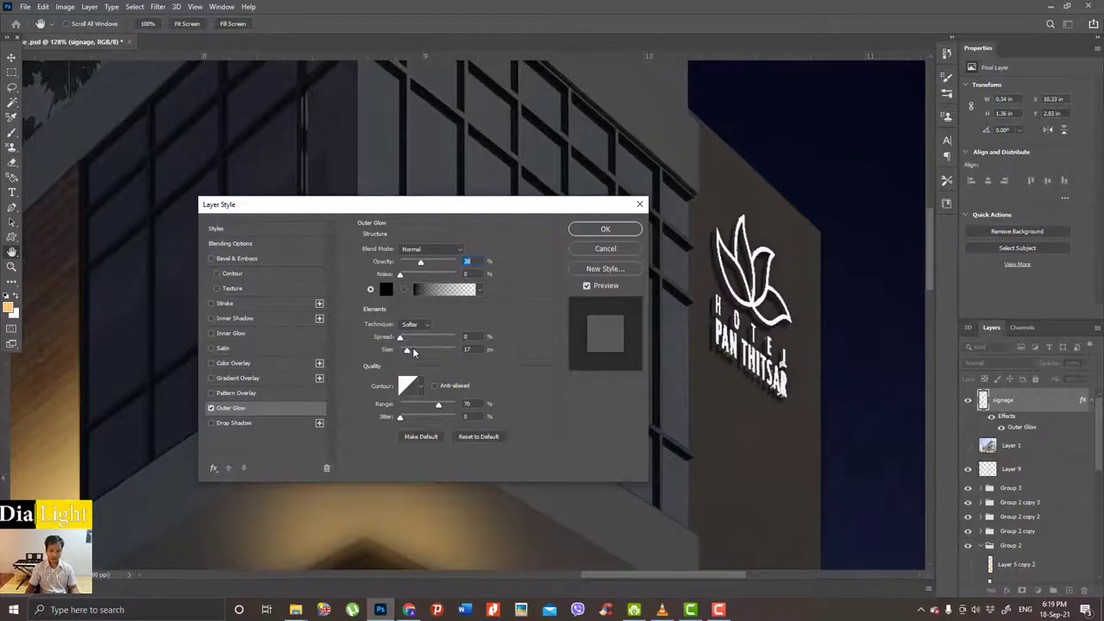
pyautogui.click(387, 291)
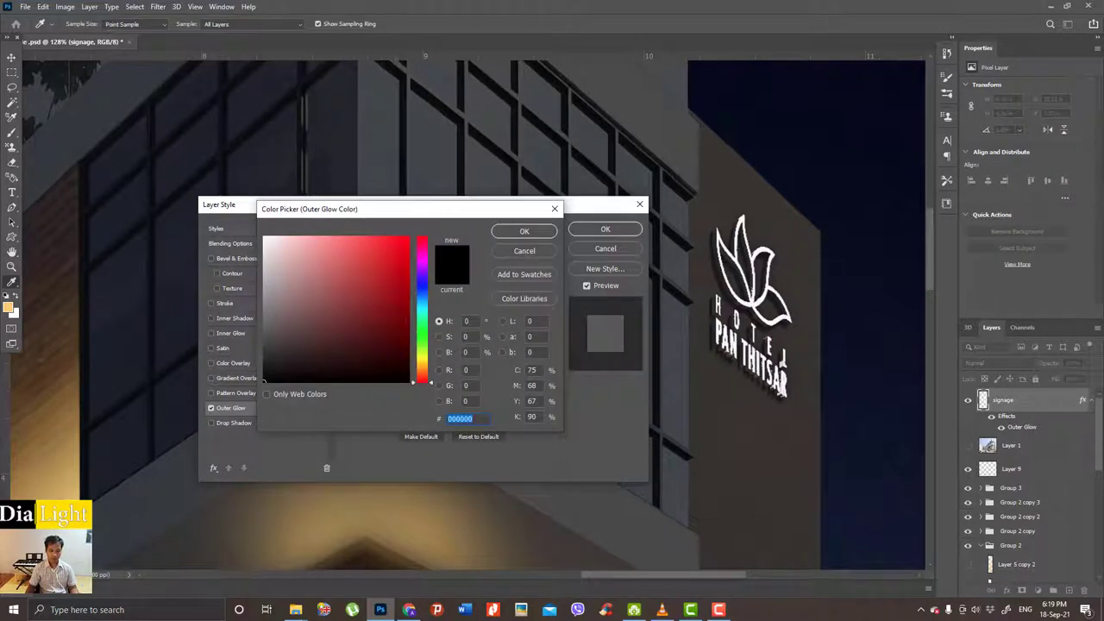
pyautogui.write('ffffff')
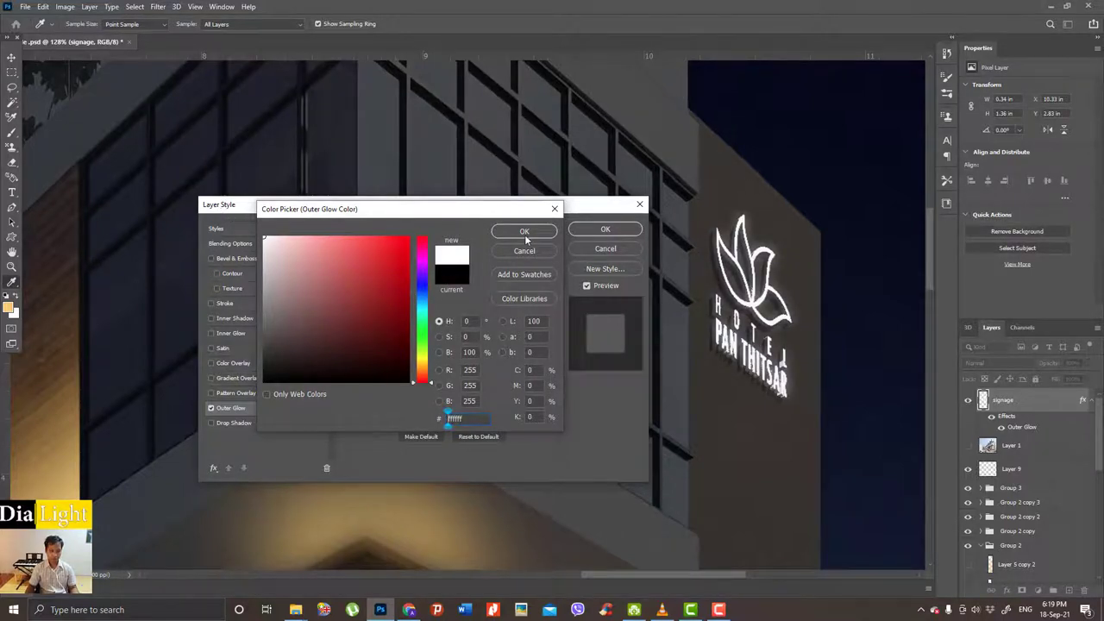
pyautogui.click(524, 233)
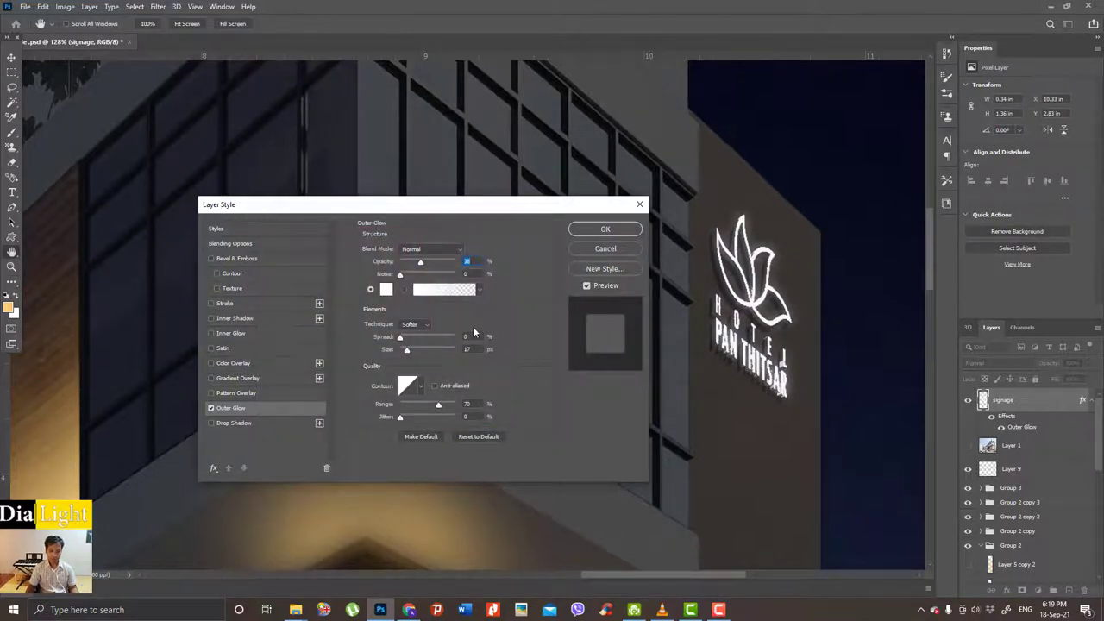
# Increase the glow's Size to 21 px and raise its Opacity.
pyautogui.moveTo(407, 352); pyautogui.dragTo(412, 354)
pyautogui.click(410, 353)
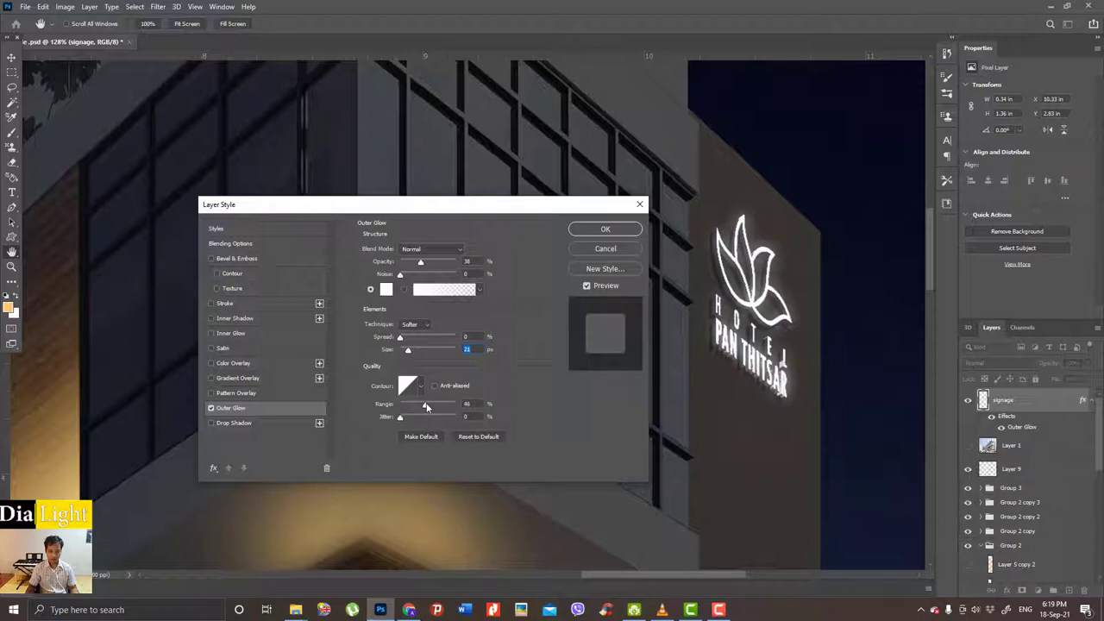
pyautogui.moveTo(421, 263); pyautogui.dragTo(427, 265)
pyautogui.click(427, 260)
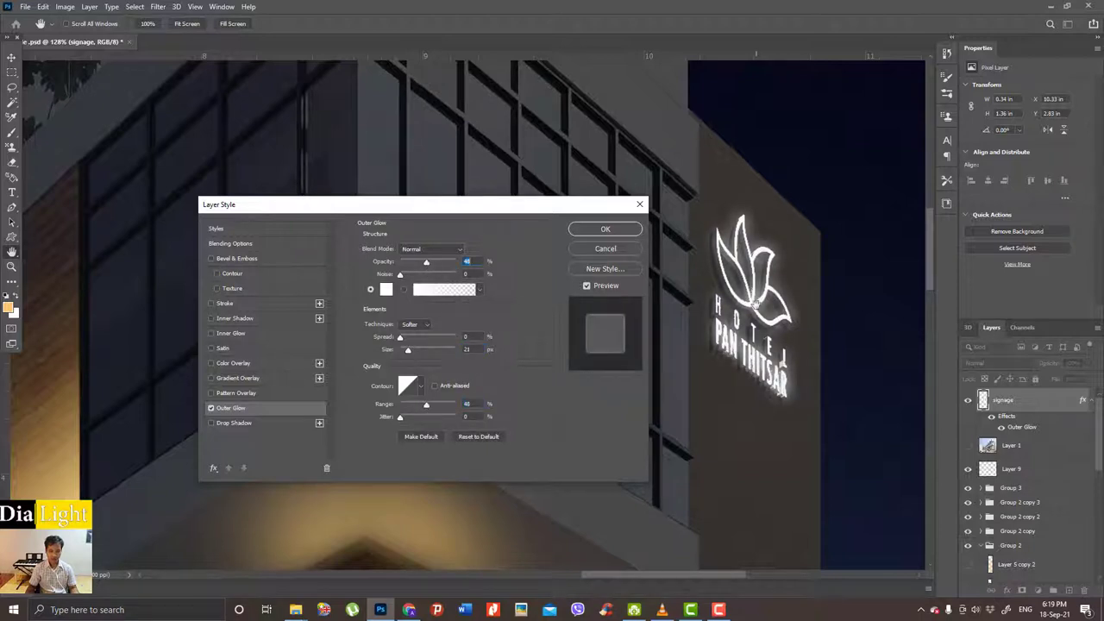
# Apply the white Outer Glow and zoom out to review the lit sign on the whole building.
pyautogui.click(606, 229)
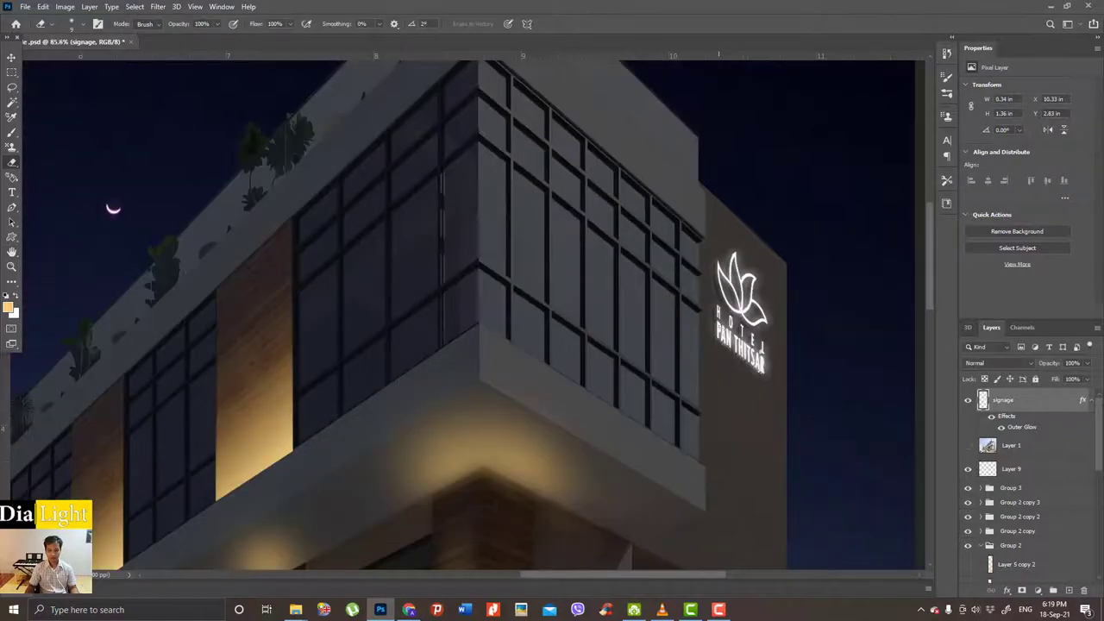
pyautogui.scroll(-8, 663, 291)
pyautogui.scroll(1, 664, 290)
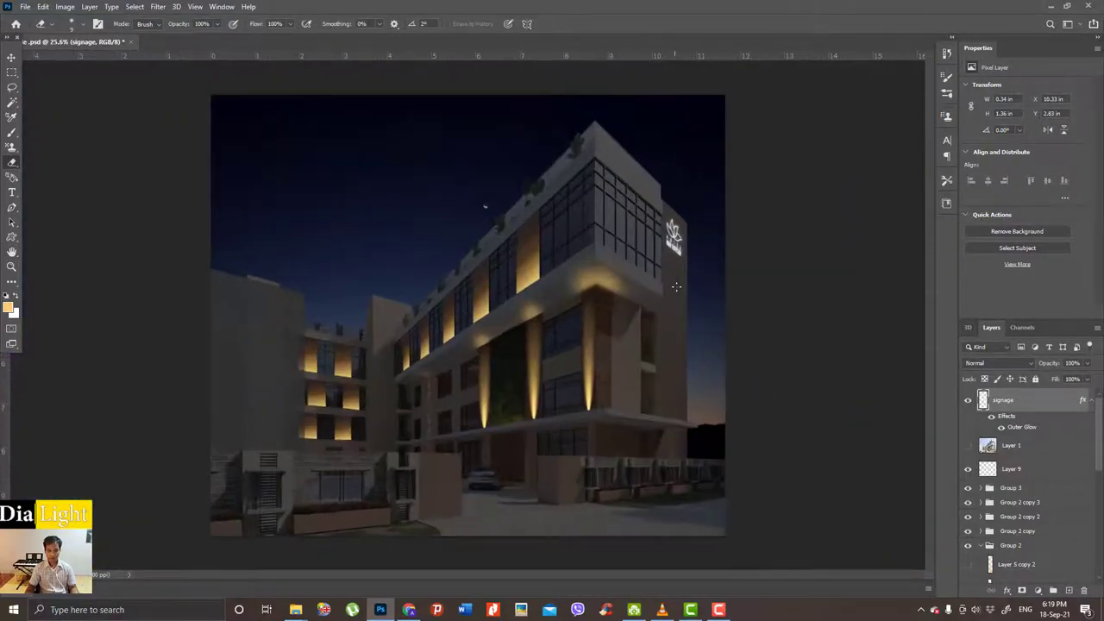
pyautogui.scroll(1, 663, 271)
pyautogui.scroll(1, 663, 271)
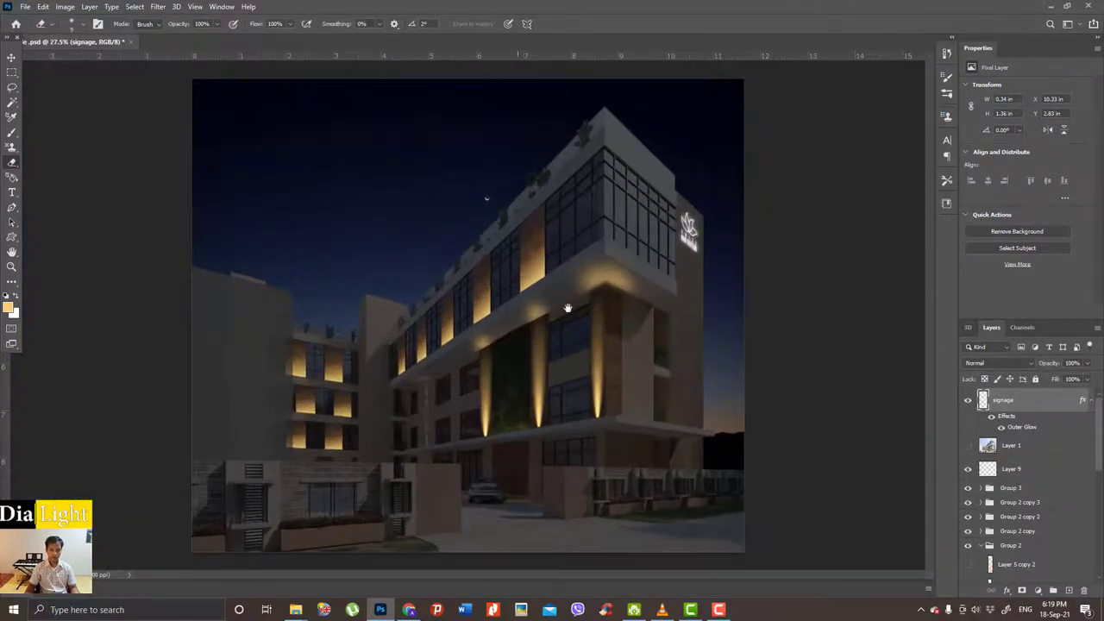
pyautogui.scroll(2, 663, 271)
pyautogui.scroll(-3, 695, 264)
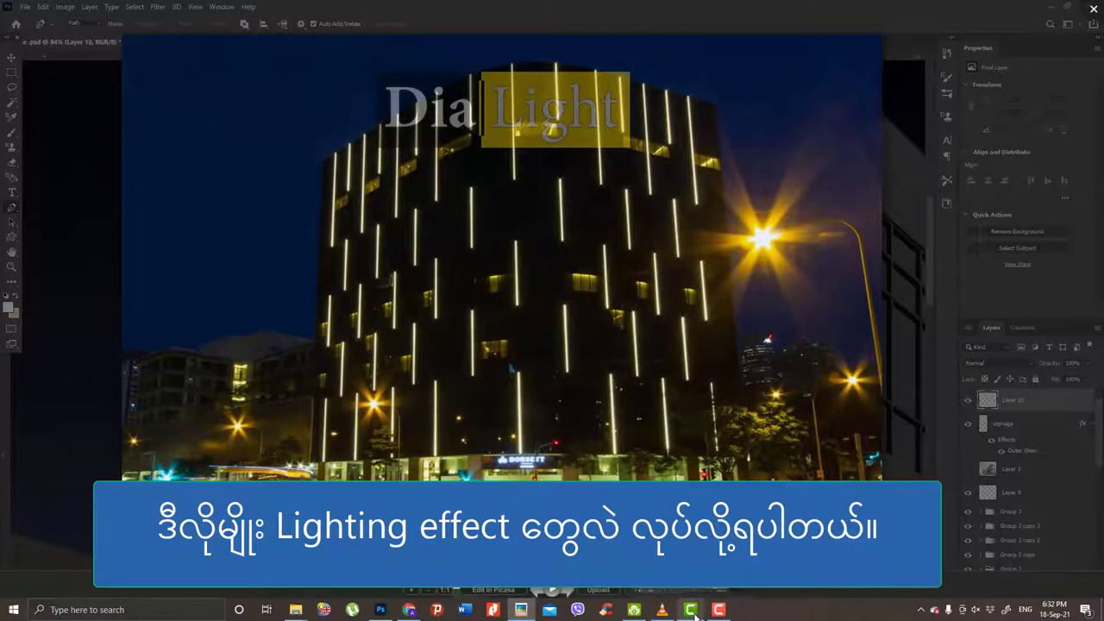
# Add a new layer for light strips and draw a vertical path along a window mullion.
pyautogui.click(381, 610)
pyautogui.scroll(-3, 572, 295)
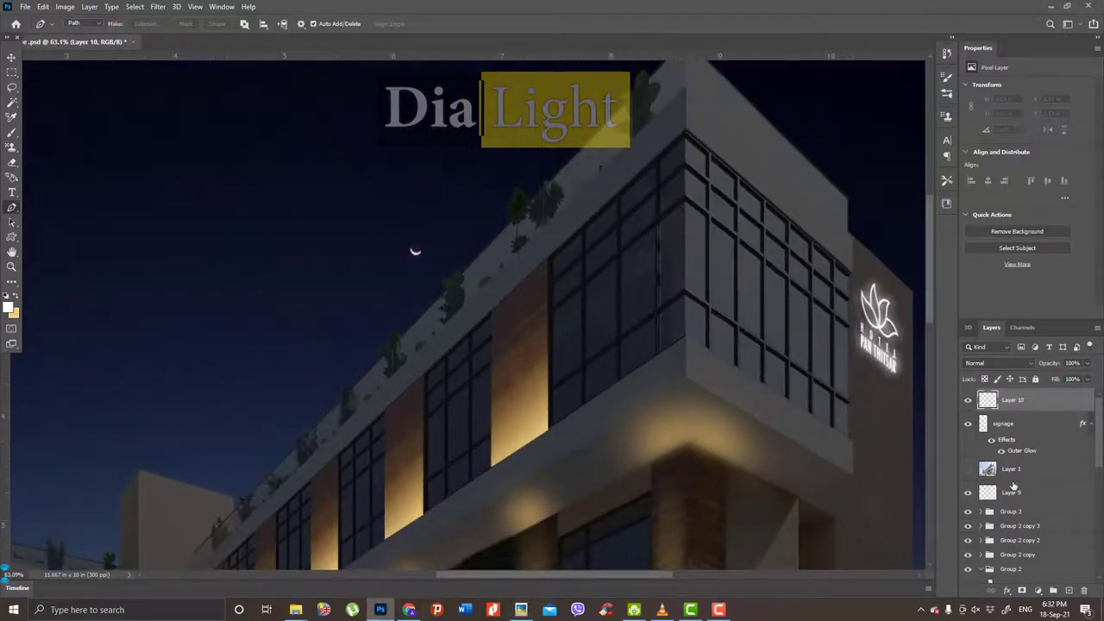
pyautogui.click(1069, 592)
pyautogui.scroll(3, 608, 316)
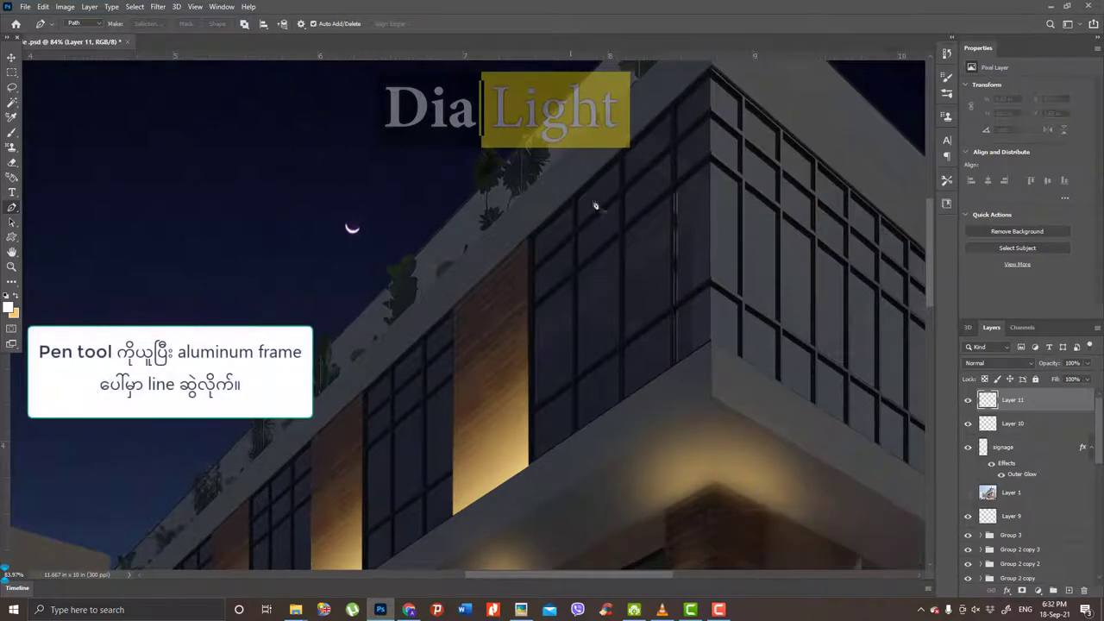
pyautogui.scroll(3, 625, 255)
pyautogui.click(620, 221)
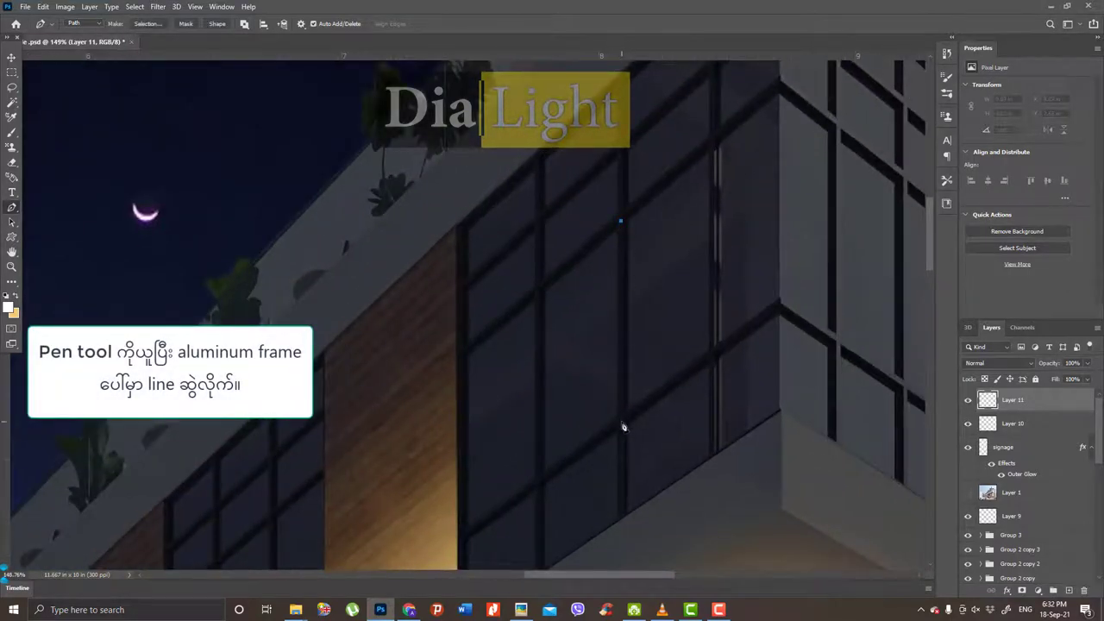
pyautogui.keyDown('shift'); pyautogui.click(624, 426); pyautogui.keyUp('shift')
# Switch to the Brush and check the current painting colour.
pyautogui.scroll(3, 630, 276)
pyautogui.press('b')
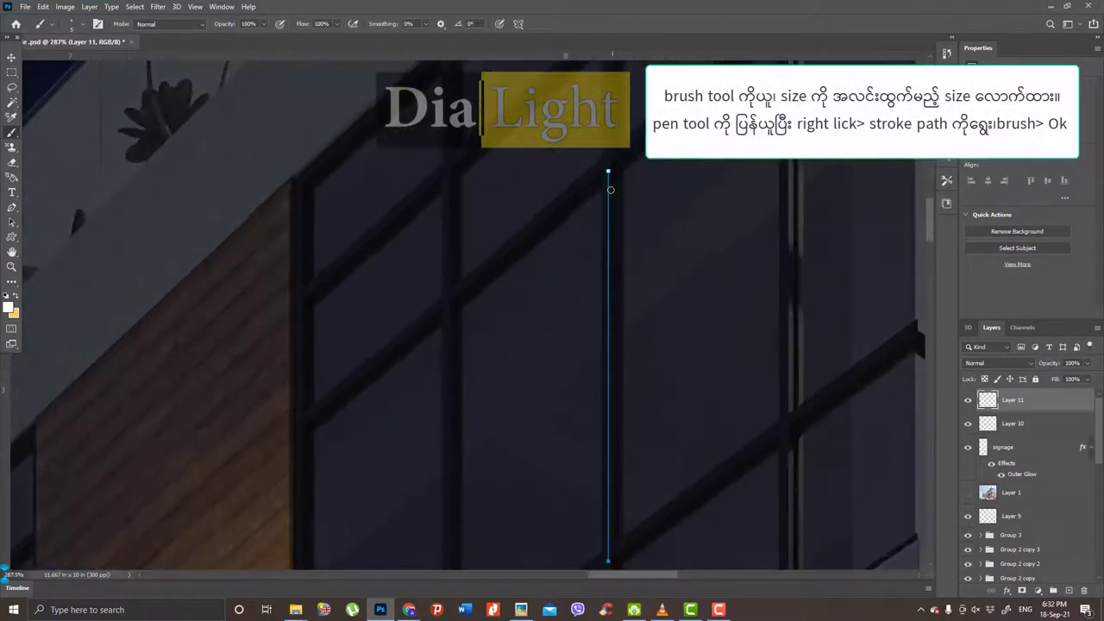
pyautogui.scroll(2, 611, 190)
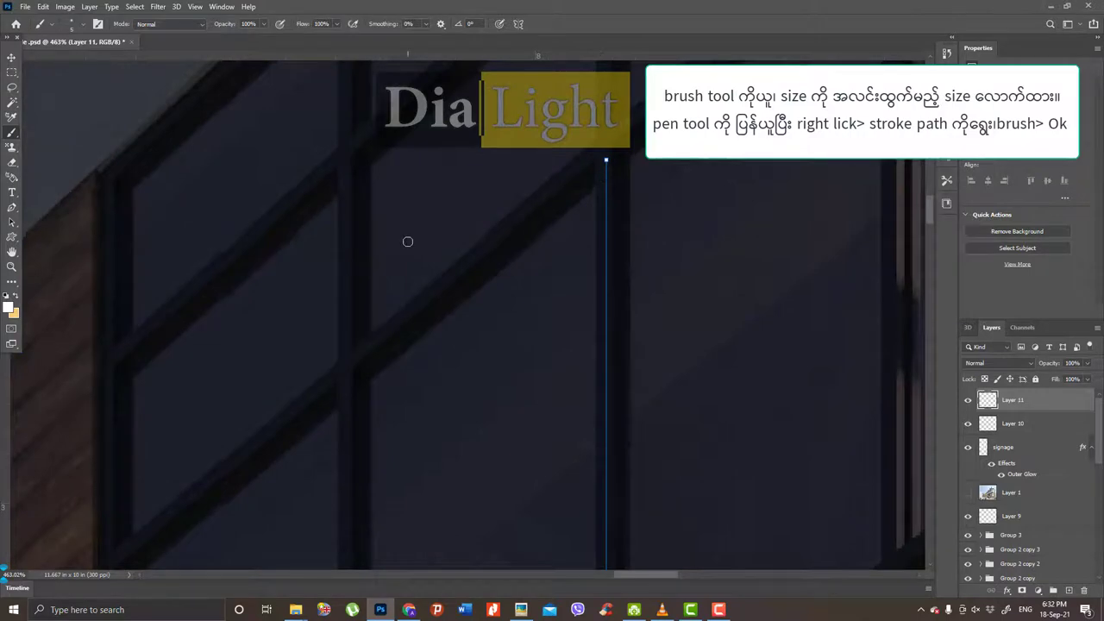
pyautogui.click(9, 307)
pyautogui.click(510, 230)
pyautogui.scroll(-1, 595, 244)
# Stroke the mullion path with the Brush on Layer 11 to form a vertical light strip.
pyautogui.press('p')
pyautogui.rightClick(604, 246)
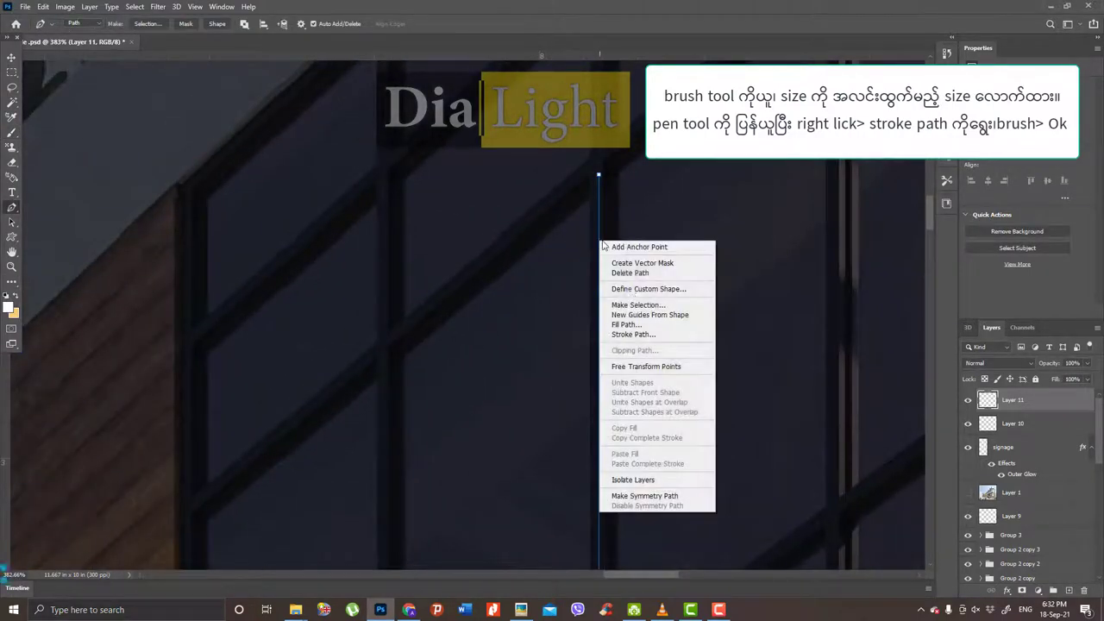
pyautogui.click(638, 336)
pyautogui.click(518, 193)
pyautogui.click(507, 211)
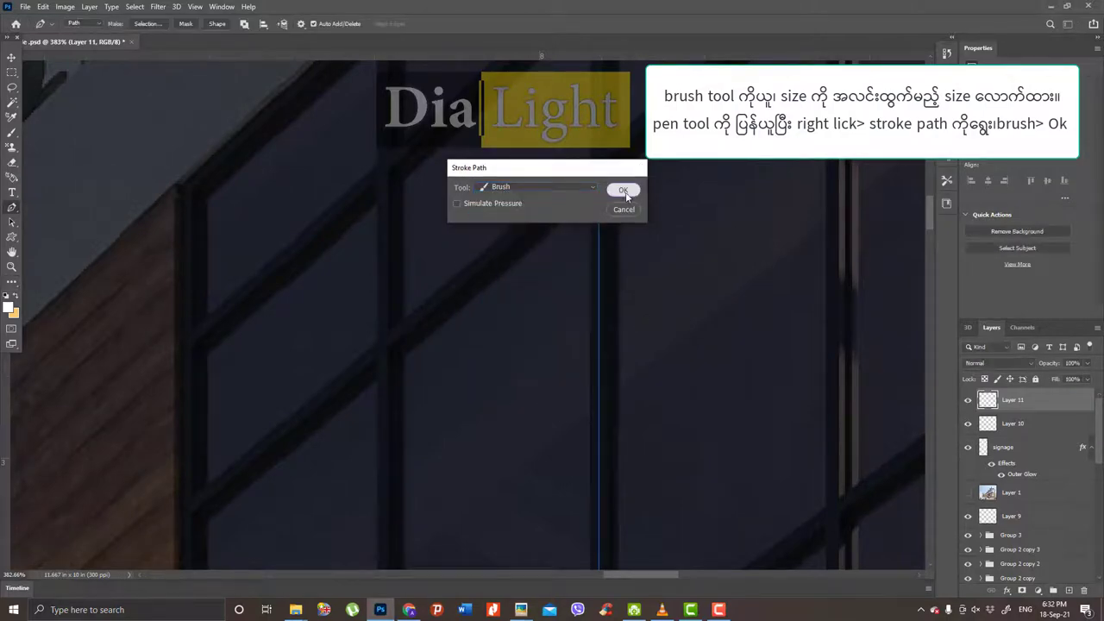
pyautogui.click(626, 190)
pyautogui.scroll(-3, 641, 221)
pyautogui.scroll(-1, 635, 301)
pyautogui.scroll(-3, 525, 305)
pyautogui.scroll(3, 595, 184)
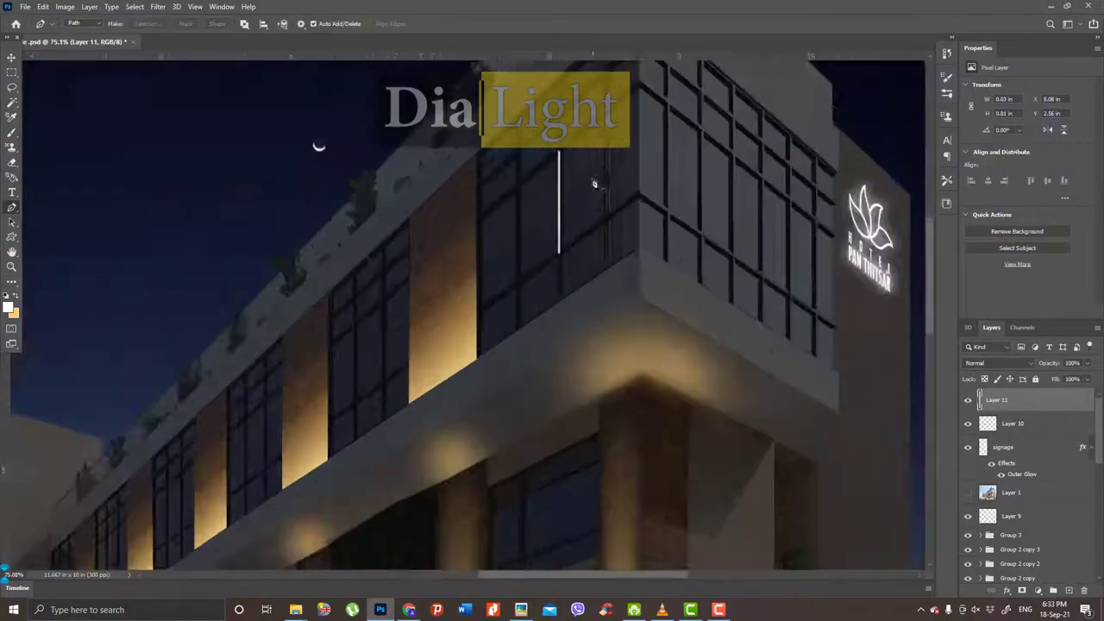
pyautogui.scroll(2, 594, 184)
# Add an Outer Glow effect to Layer 11 and choose a warm glow colour.
pyautogui.click(1007, 591)
pyautogui.click(1026, 585)
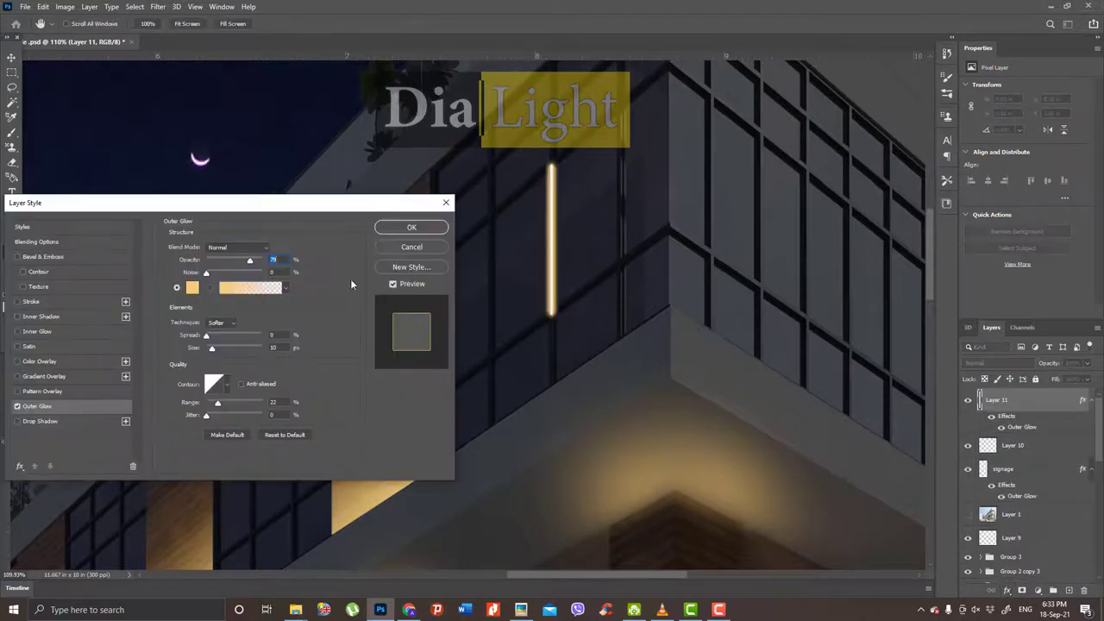
pyautogui.click(191, 287)
pyautogui.click(522, 232)
# Tune the outer glow to 70% opacity, 16 px size and 33% range, and apply it.
pyautogui.moveTo(218, 403); pyautogui.dragTo(225, 405)
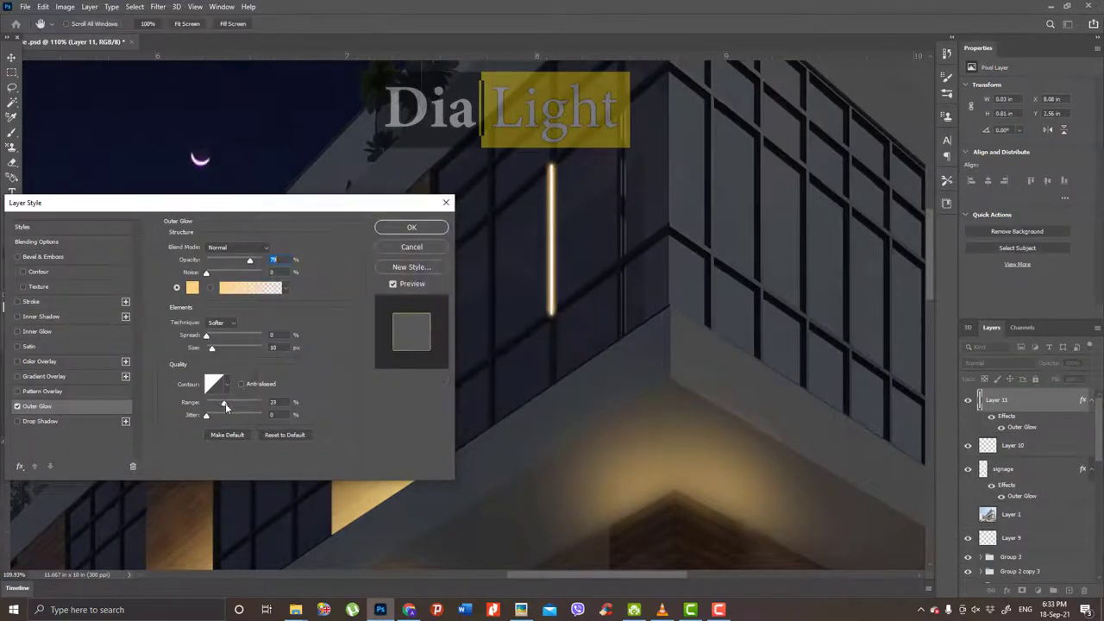
pyautogui.moveTo(212, 349); pyautogui.dragTo(213, 348)
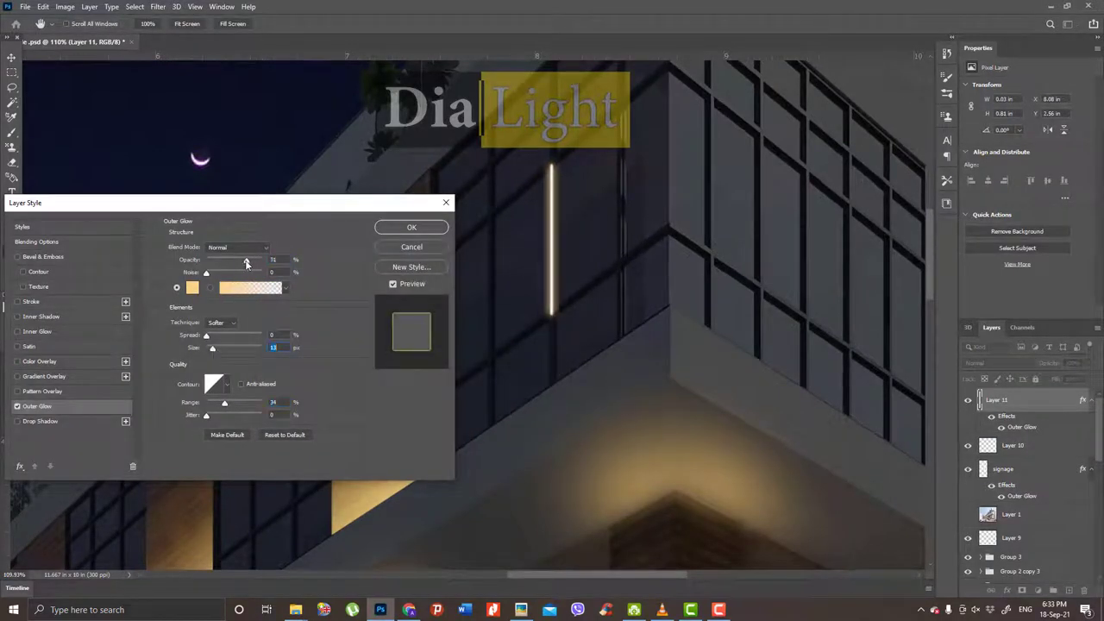
pyautogui.moveTo(250, 259); pyautogui.dragTo(253, 260)
pyautogui.moveTo(213, 349); pyautogui.dragTo(211, 348)
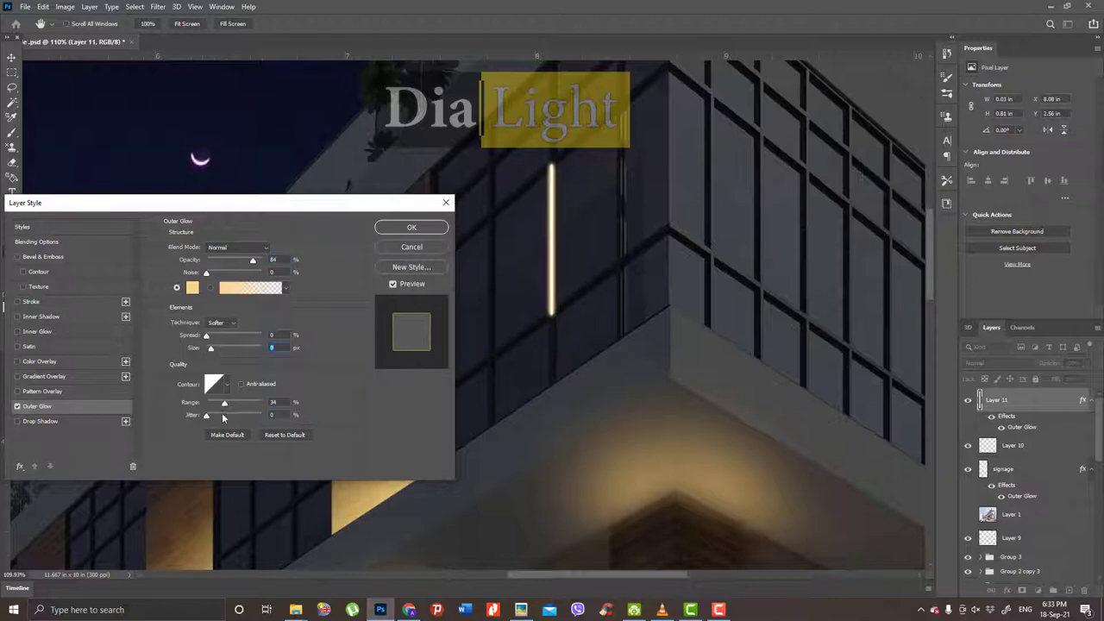
pyautogui.moveTo(225, 403); pyautogui.dragTo(212, 402)
pyautogui.moveTo(211, 347); pyautogui.dragTo(208, 348)
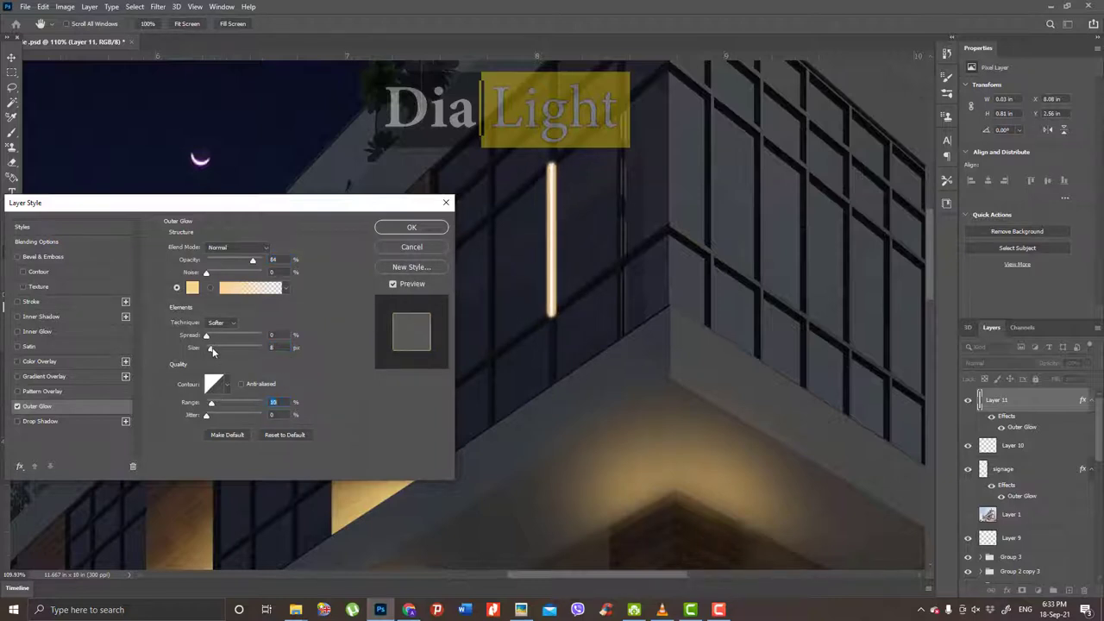
pyautogui.moveTo(253, 259); pyautogui.dragTo(244, 259)
pyautogui.moveTo(208, 347); pyautogui.dragTo(213, 348)
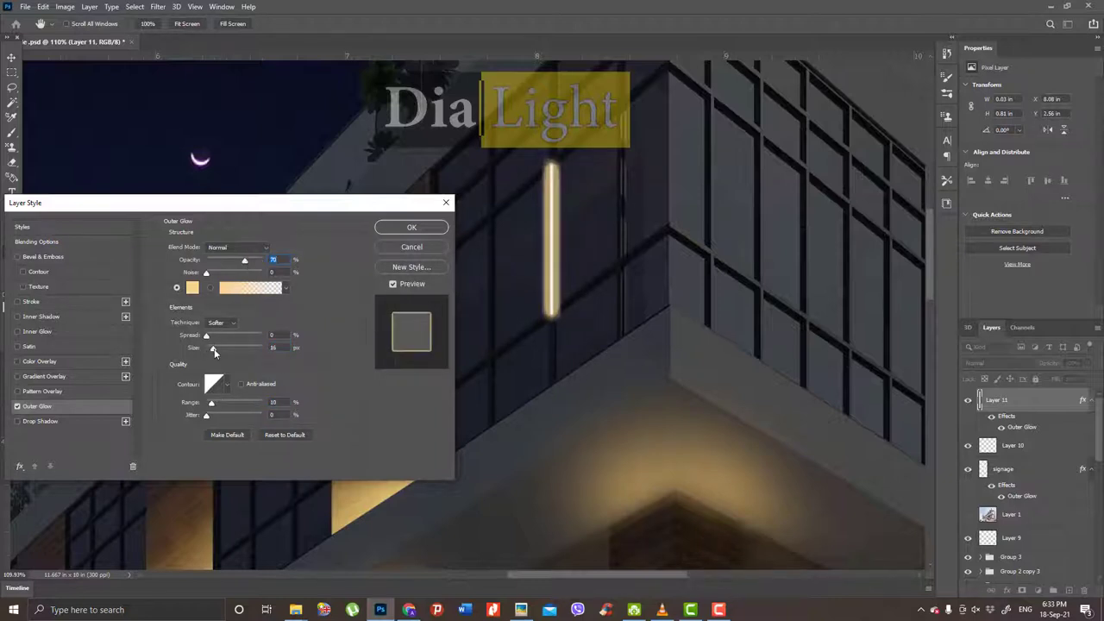
pyautogui.moveTo(212, 402); pyautogui.dragTo(225, 402)
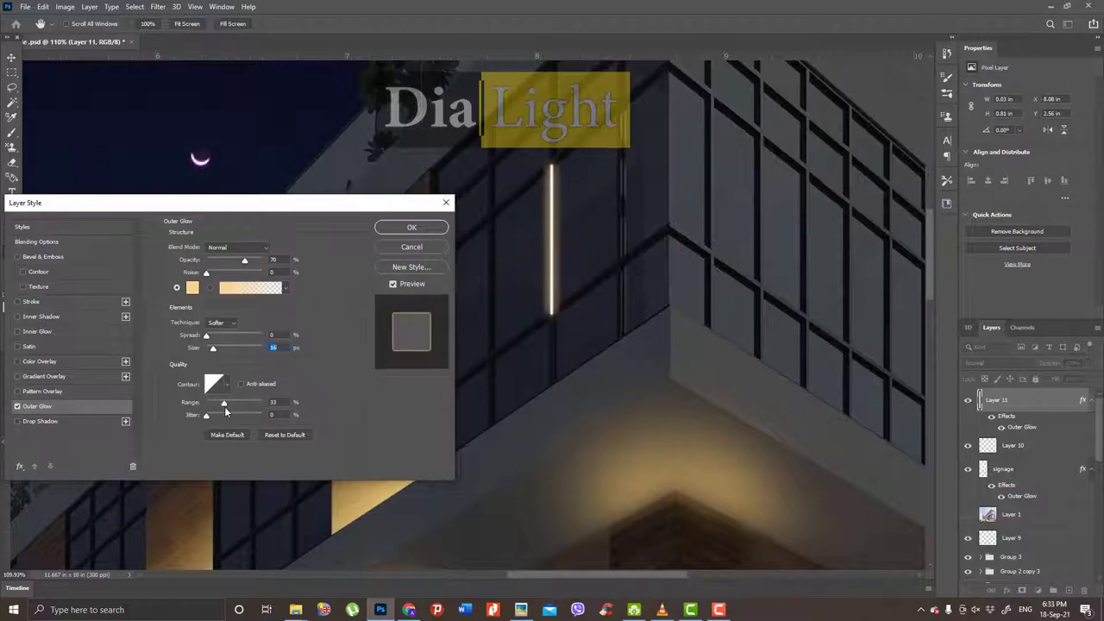
pyautogui.click(412, 227)
pyautogui.scroll(-5, 555, 210)
# Duplicate the Layer 11 light strip and group both strip layers as 'Strip'.
pyautogui.press('p')
pyautogui.scroll(6, 554, 209)
pyautogui.press('v')
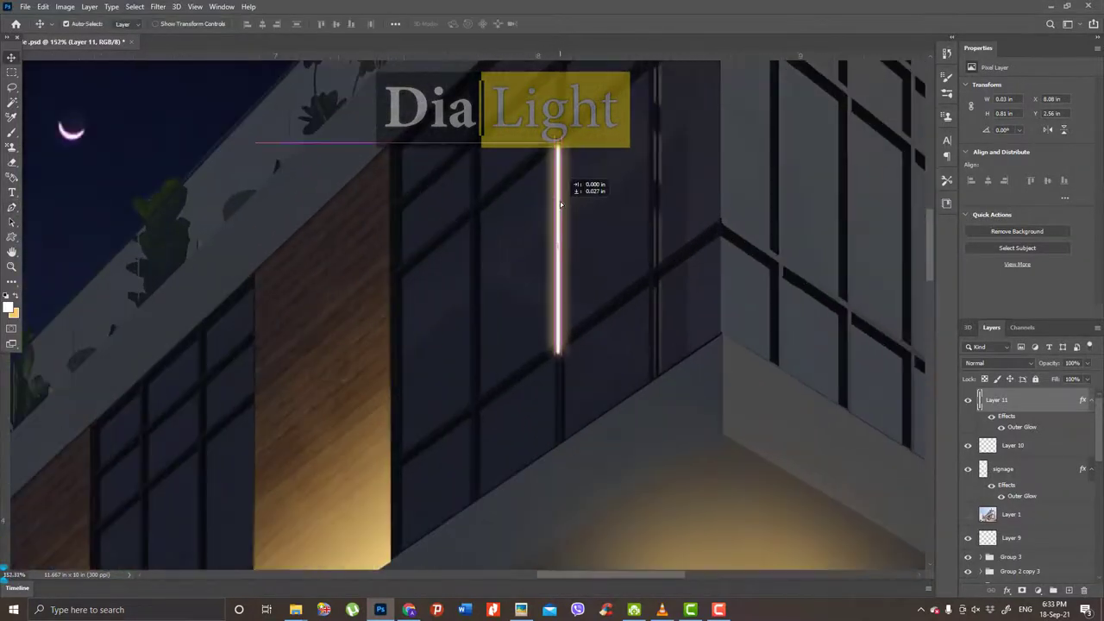
pyautogui.hotkey('ctrl', 'j')
pyautogui.hotkey('ctrl', '0')
pyautogui.scroll(2, 715, 316)
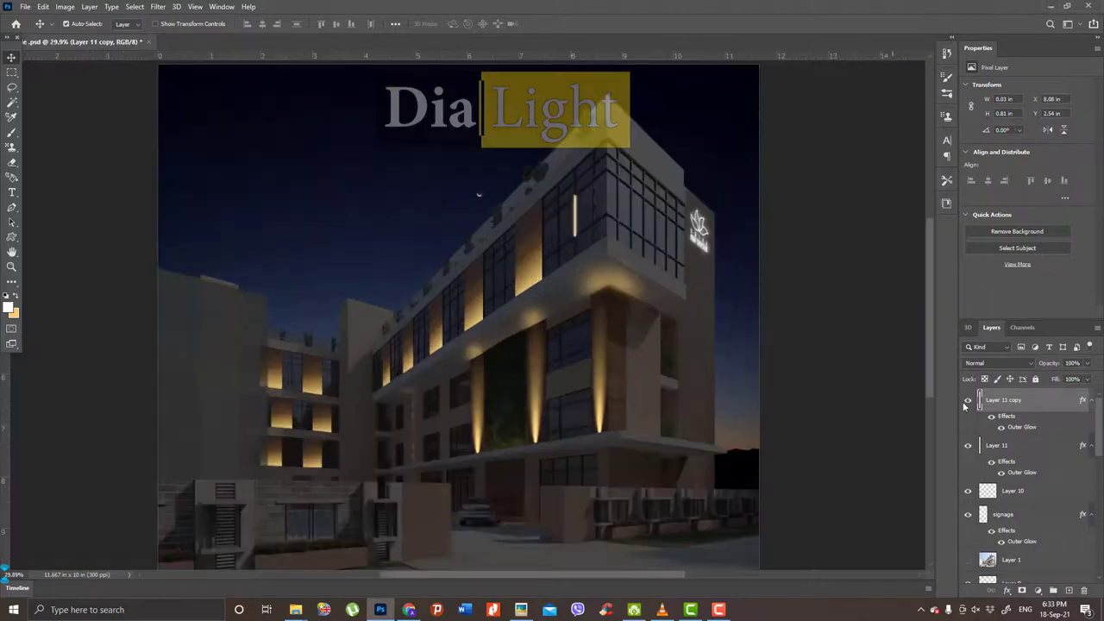
pyautogui.keyDown('shift'); pyautogui.click(997, 445); pyautogui.keyUp('shift')
pyautogui.hotkey('ctrl', 'g')
pyautogui.doubleClick(1010, 396)
pyautogui.write('Strip')
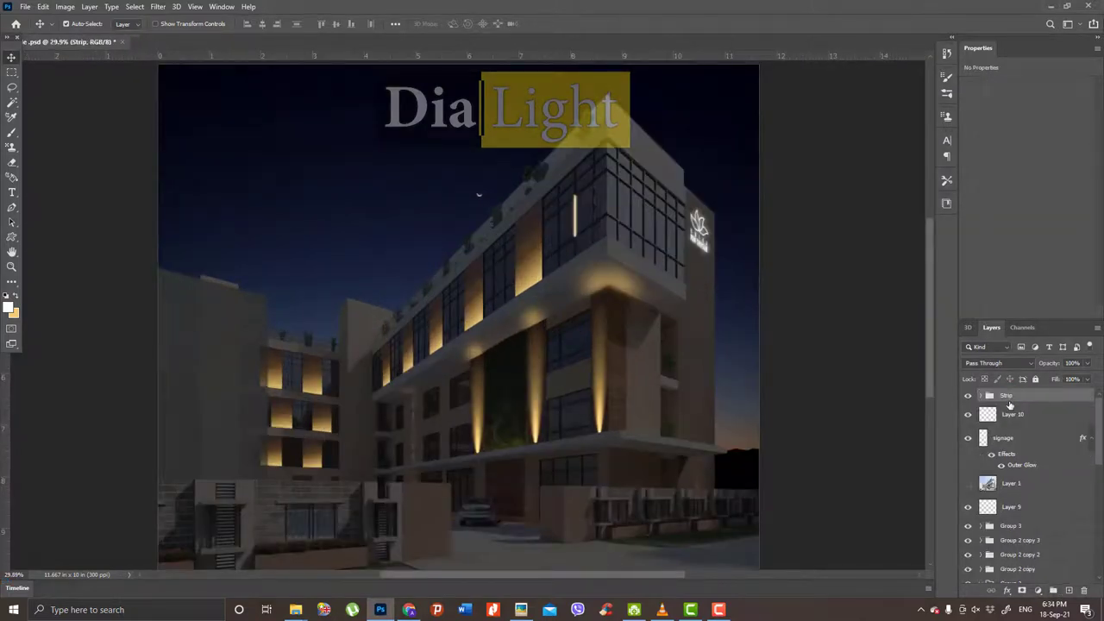
pyautogui.press('Return')
# Duplicate the Strip group and move the copy left onto the facade glazing.
pyautogui.hotkey('ctrl', 'j')
pyautogui.scroll(3, 565, 212)
pyautogui.hotkey('ctrl', 't')
pyautogui.moveTo(562, 205)
pyautogui.mouseDown()
pyautogui.moveTo(545, 207)
pyautogui.moveTo(497, 311)
pyautogui.moveTo(504, 327)
pyautogui.moveTo(483, 349)
pyautogui.mouseUp()
pyautogui.scroll(3, 545, 207)
pyautogui.press('Return')
pyautogui.scroll(-2, 505, 327)
pyautogui.scroll(-2, 505, 327)
pyautogui.scroll(1, 486, 352)
pyautogui.scroll(1, 484, 351)
pyautogui.scroll(1, 484, 350)
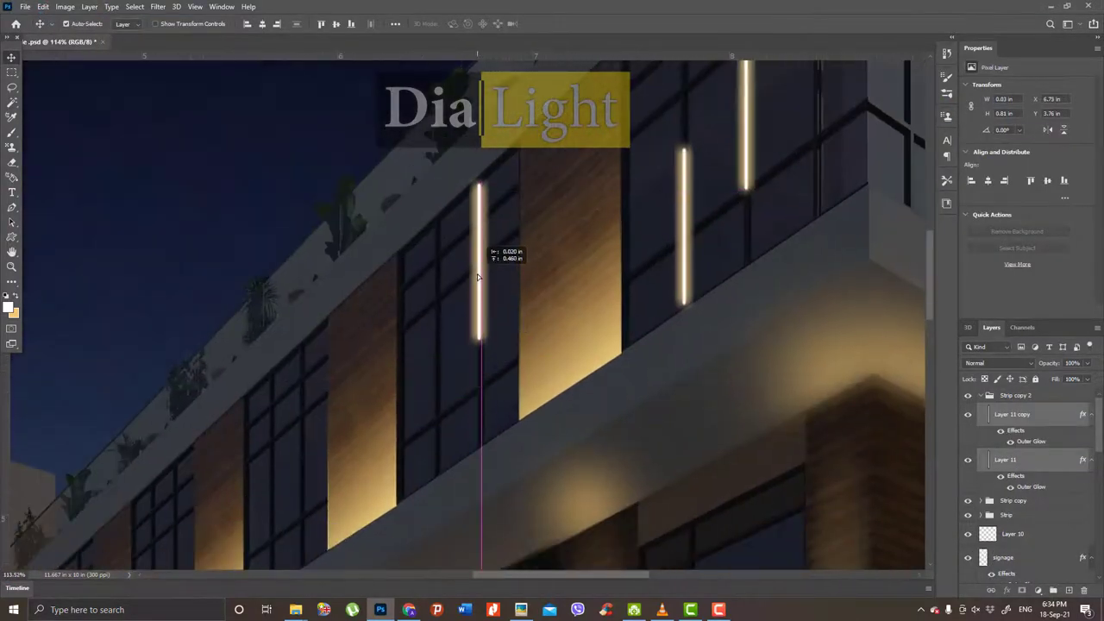
pyautogui.scroll(-3, 483, 351)
# Duplicate the Strip copy 3 light strips onto the next glass bay.
pyautogui.click(989, 396)
pyautogui.click(989, 396)
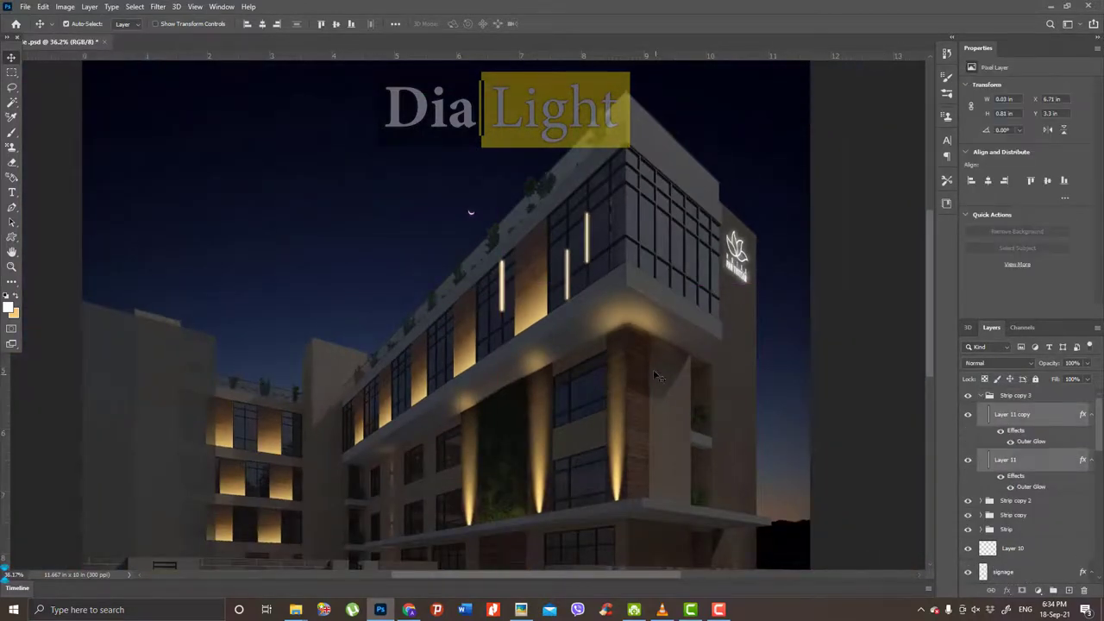
pyautogui.scroll(2, 470, 211)
pyautogui.scroll(2, 471, 288)
pyautogui.moveTo(471, 288); pyautogui.dragTo(473, 290)
pyautogui.scroll(-3, 473, 290)
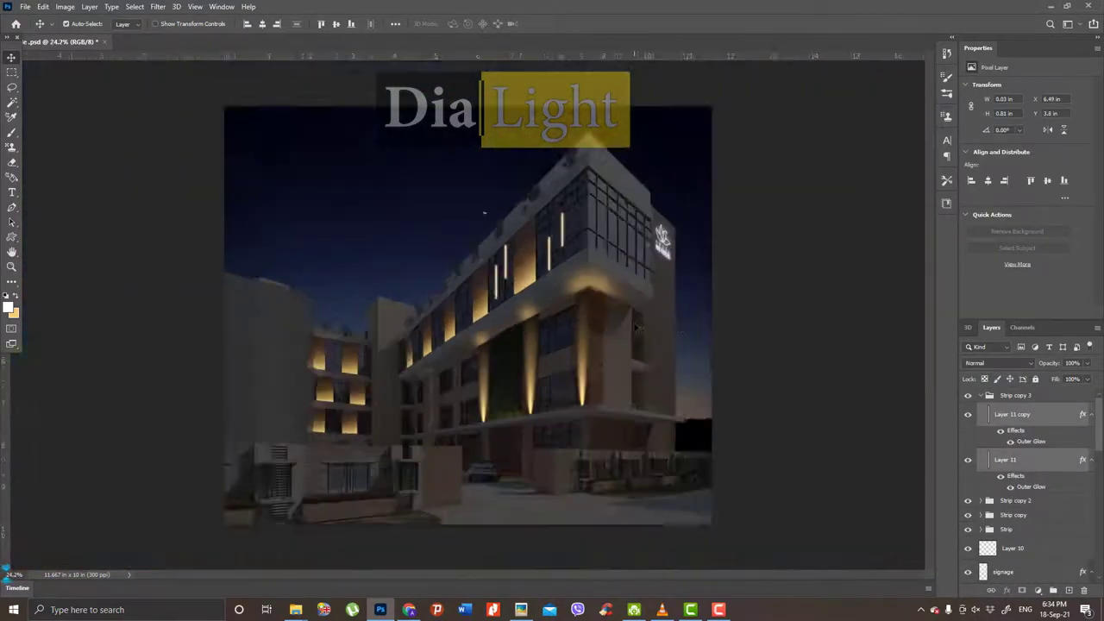
pyautogui.scroll(1, 848, 372)
pyautogui.scroll(1, 848, 373)
pyautogui.scroll(1, 848, 373)
# Shift one strip lower and left, then add another strip copy offset to the right.
pyautogui.moveTo(701, 282); pyautogui.dragTo(543, 369)
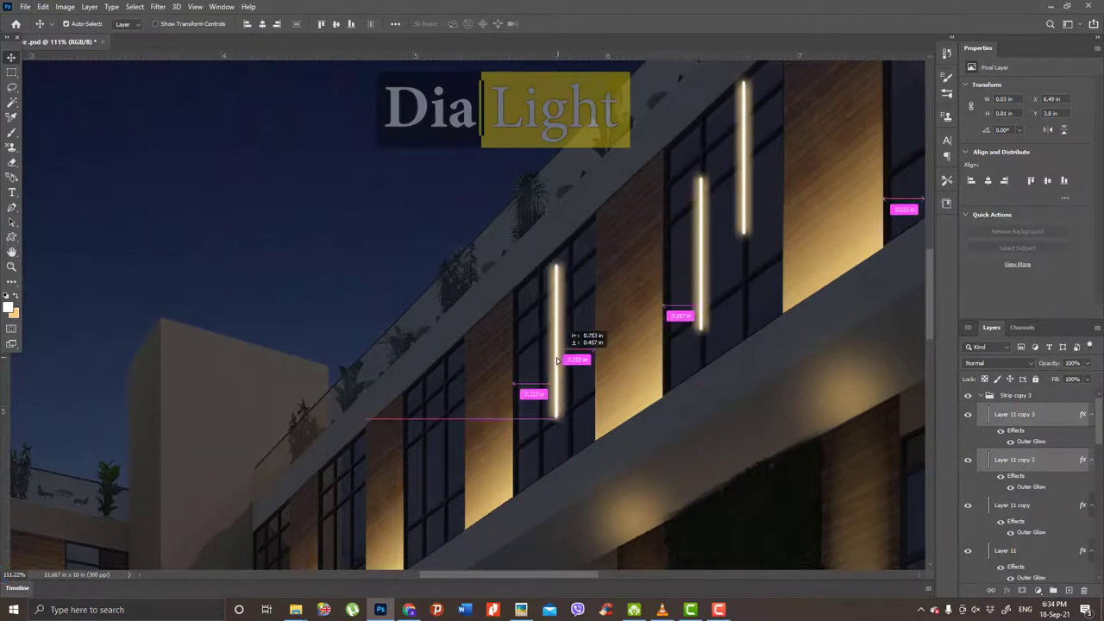
pyautogui.scroll(1, 543, 369)
pyautogui.scroll(-1, 574, 317)
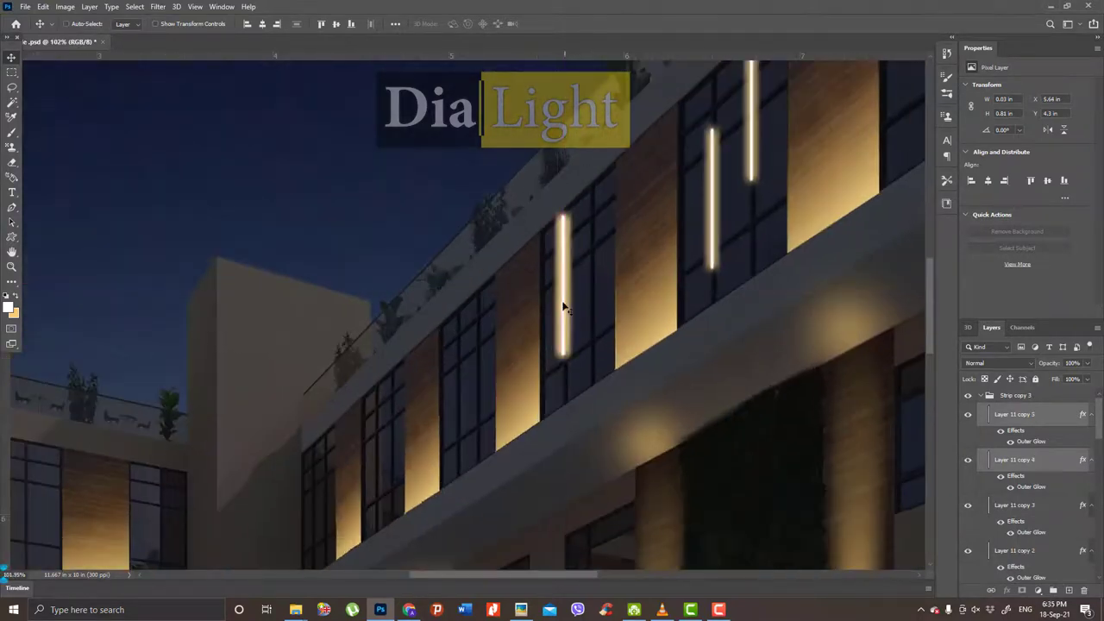
pyautogui.moveTo(562, 307); pyautogui.dragTo(598, 321)
pyautogui.scroll(-4, 492, 327)
pyautogui.scroll(3, 492, 326)
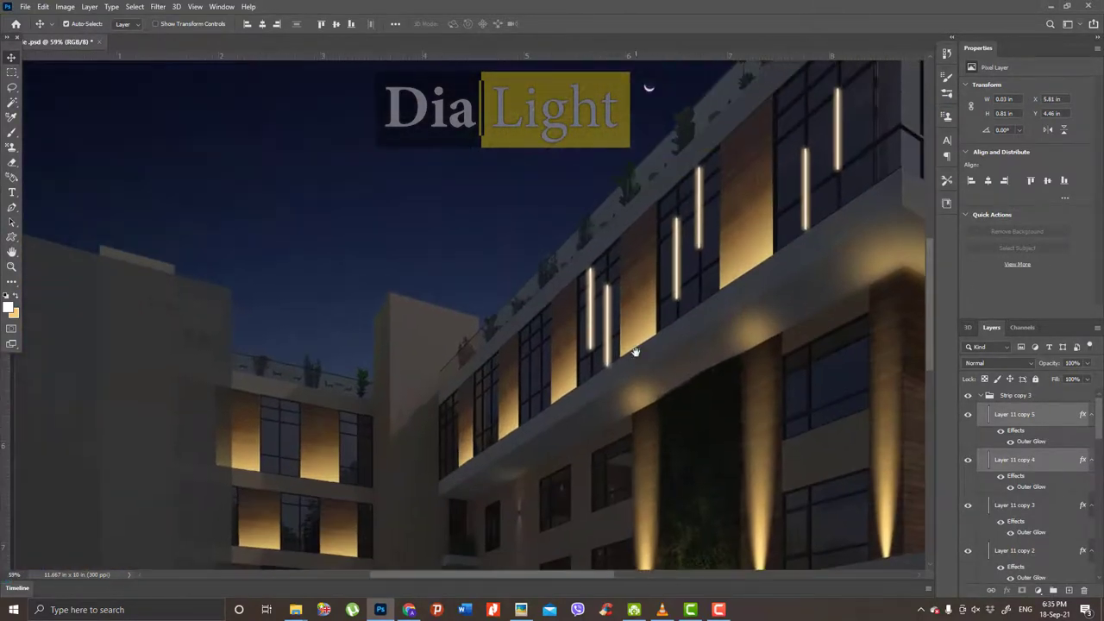
pyautogui.scroll(-2, 534, 252)
pyautogui.scroll(-1, 535, 251)
pyautogui.scroll(3, 535, 252)
# Move the Strip copy group's lights up and right onto the upper glazing.
pyautogui.rightClick(567, 249)
pyautogui.click(567, 249)
pyautogui.scroll(2, 567, 284)
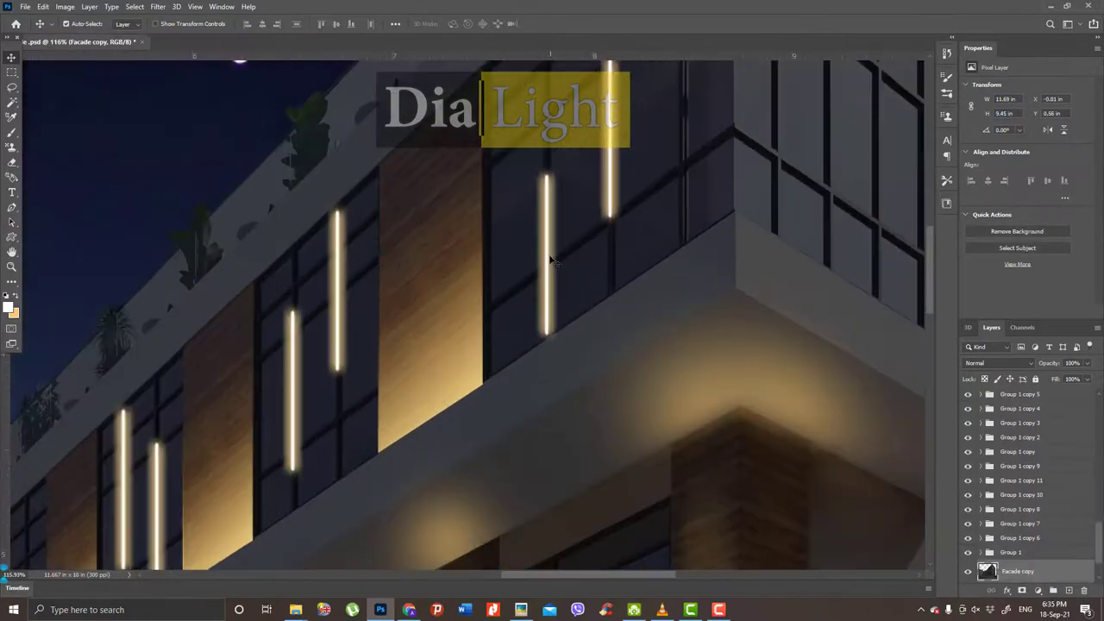
pyautogui.keyDown('ctrl'); pyautogui.click(567, 322); pyautogui.keyUp('ctrl')
pyautogui.hotkey('ctrl', 't')
pyautogui.scroll(2, 566, 321)
pyautogui.scroll(1, 566, 322)
pyautogui.moveTo(567, 322); pyautogui.dragTo(724, 121)
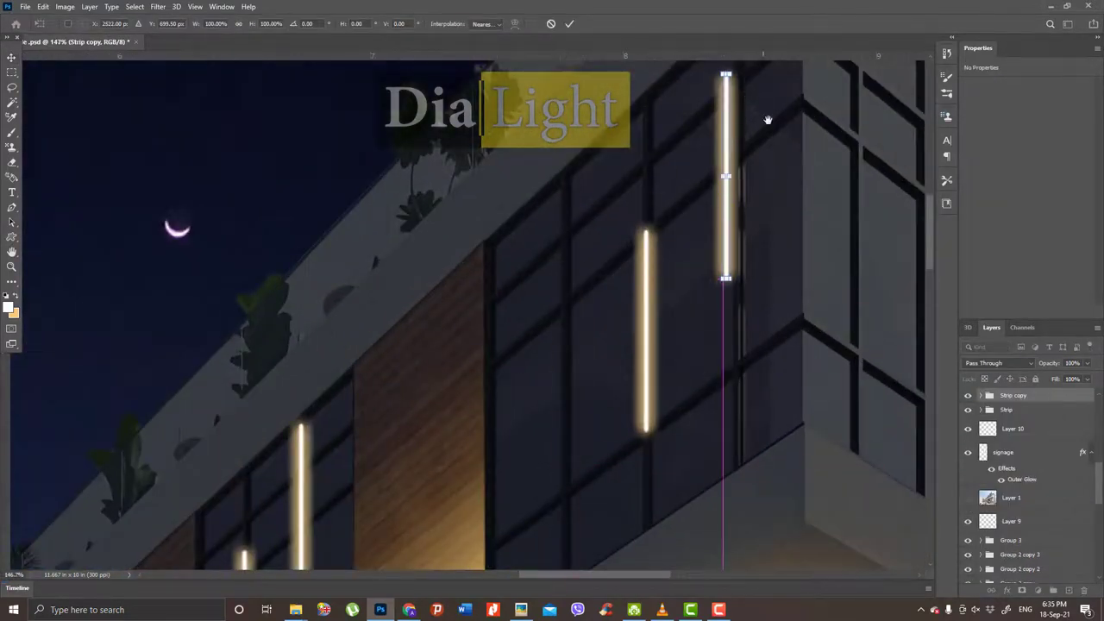
pyautogui.scroll(2, 719, 212)
pyautogui.scroll(1, 713, 371)
pyautogui.write('80.4')
pyautogui.press('Return')
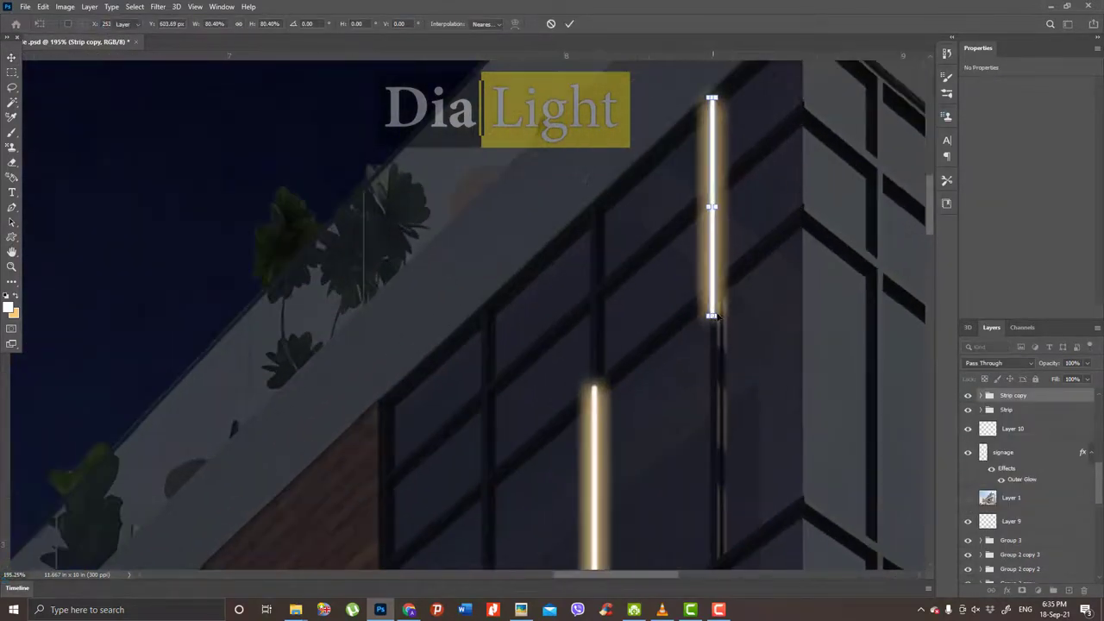
# Reposition one of the Strip group's light strips on the glazing.
pyautogui.rightClick(594, 397)
pyautogui.click(608, 412)
pyautogui.hotkey('ctrl', 't')
pyautogui.scroll(-1, 631, 313)
pyautogui.press('Return')
pyautogui.scroll(-3, 630, 313)
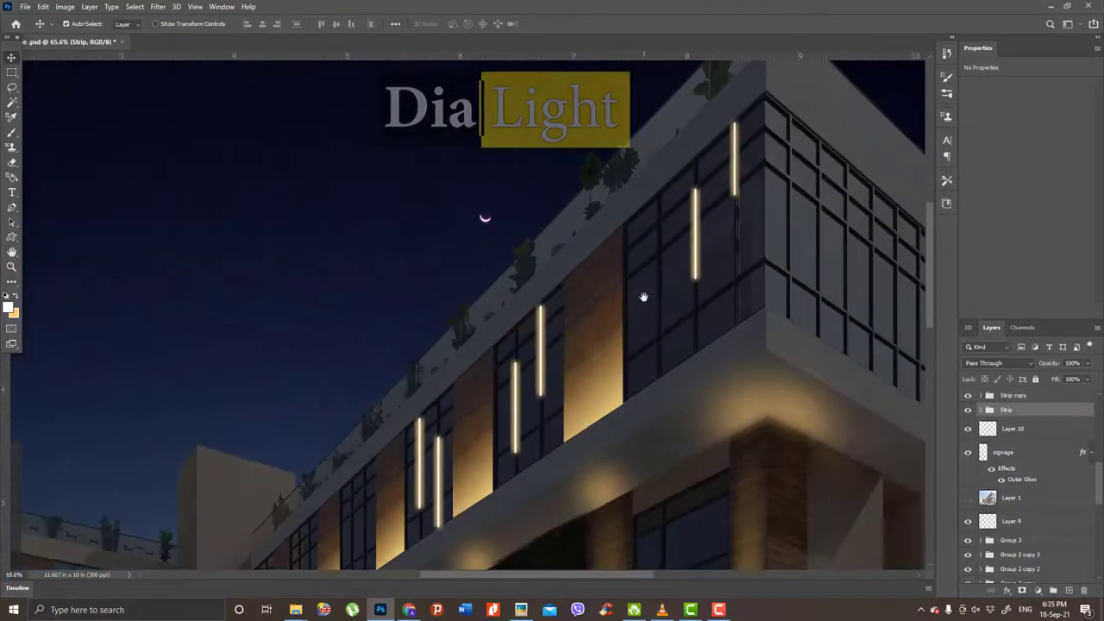
pyautogui.keyDown('shift'); pyautogui.click(641, 295); pyautogui.keyUp('shift')
pyautogui.scroll(2, 613, 345)
pyautogui.scroll(1, 613, 345)
pyautogui.moveTo(614, 345); pyautogui.dragTo(651, 366)
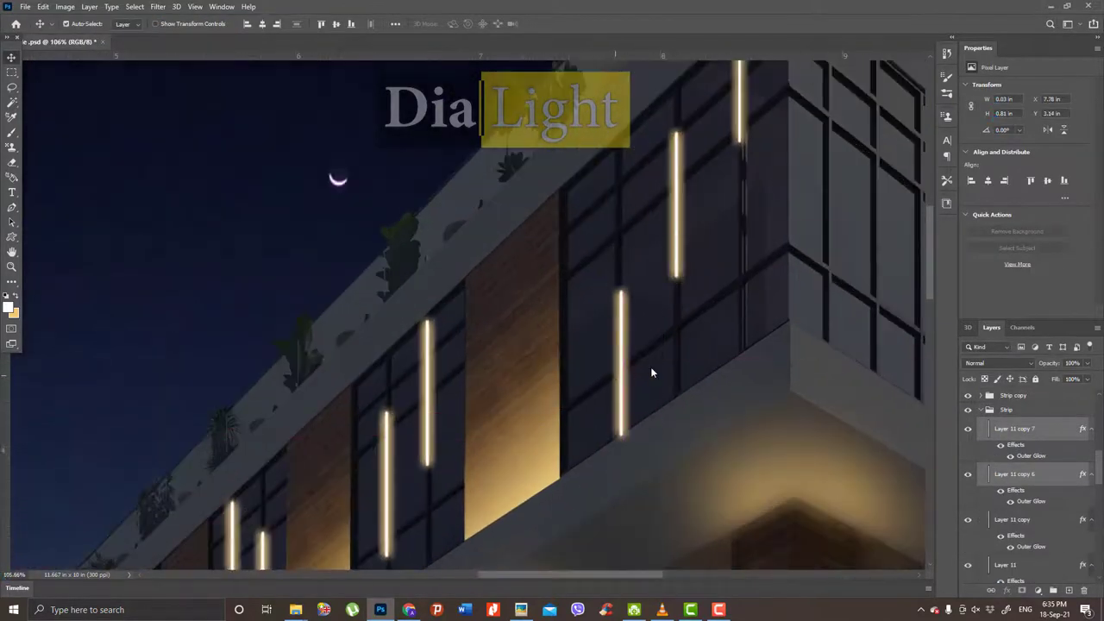
pyautogui.scroll(-5, 650, 367)
pyautogui.scroll(4, 645, 248)
pyautogui.scroll(-4, 688, 246)
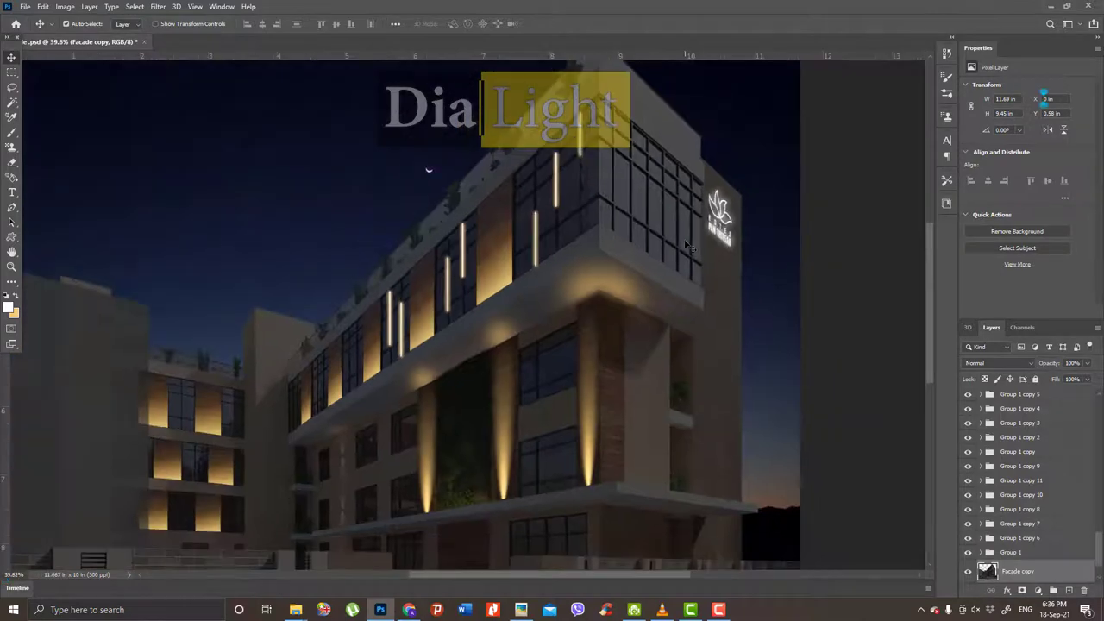
pyautogui.scroll(4, 493, 264)
# Select another light strip layer on the glazing from the layers under the cursor.
pyautogui.rightClick(553, 226)
pyautogui.click(553, 226)
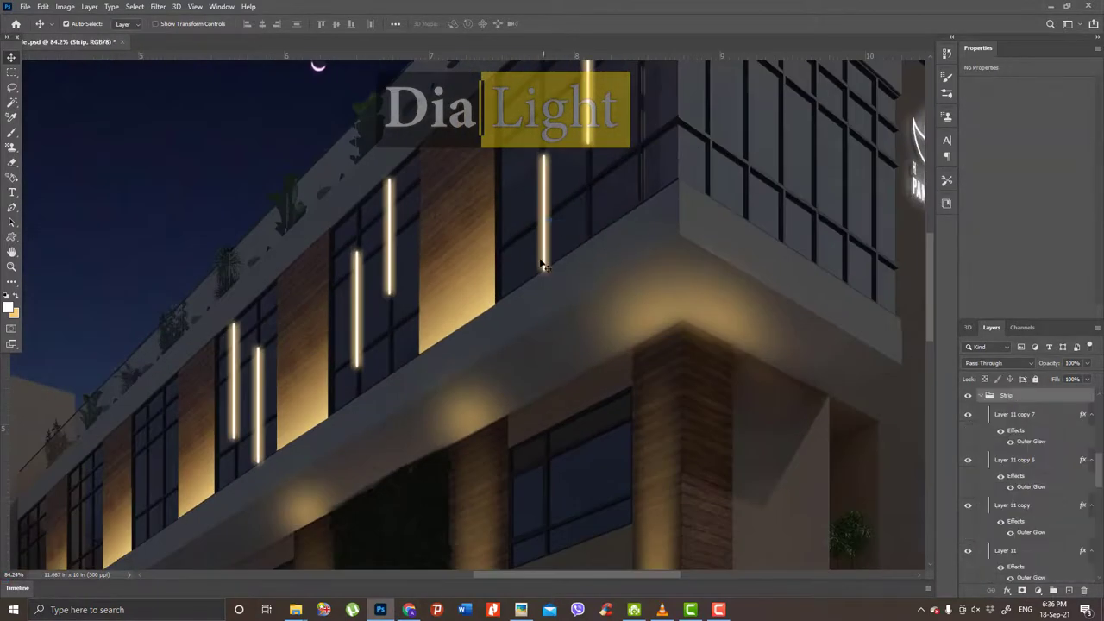
pyautogui.rightClick(542, 250)
pyautogui.click(587, 257)
pyautogui.scroll(2, 582, 310)
pyautogui.scroll(1, 583, 311)
pyautogui.scroll(-5, 582, 310)
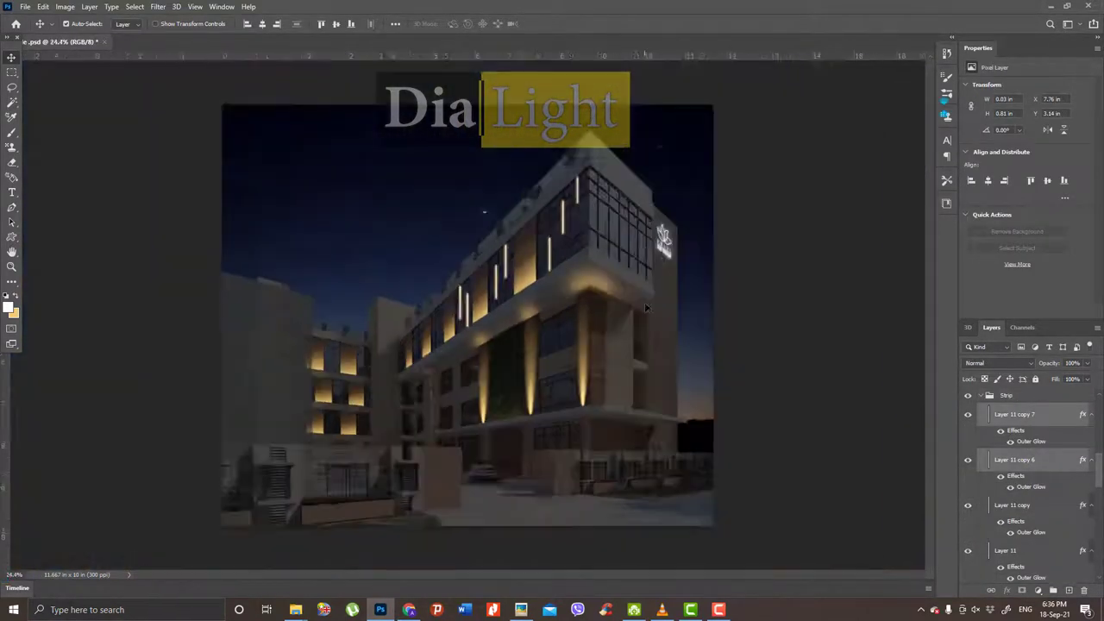
pyautogui.scroll(-2, 595, 285)
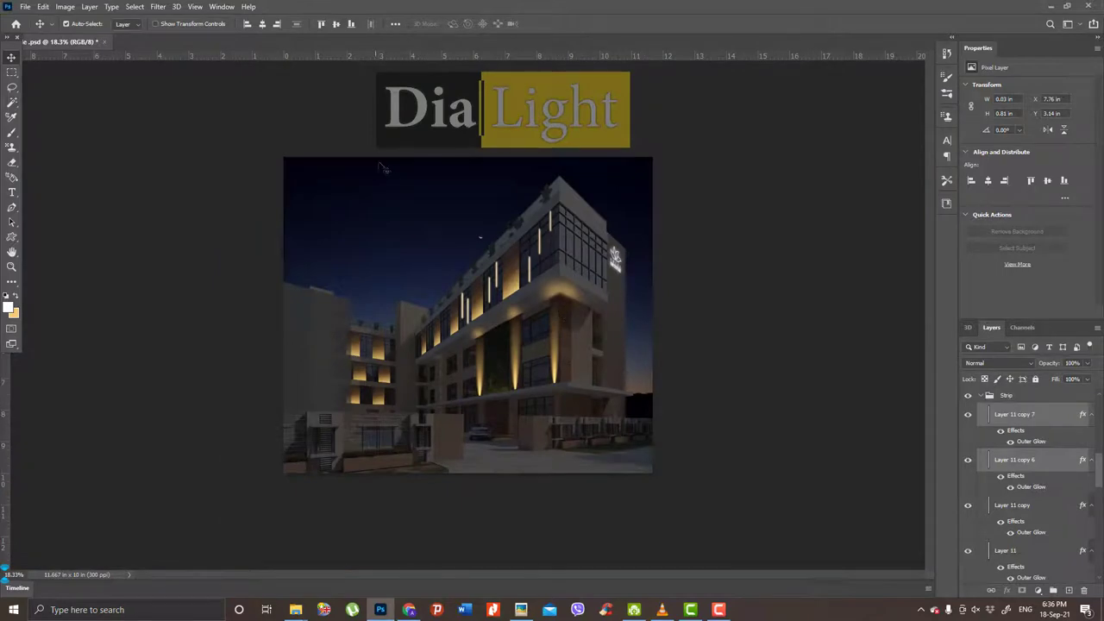